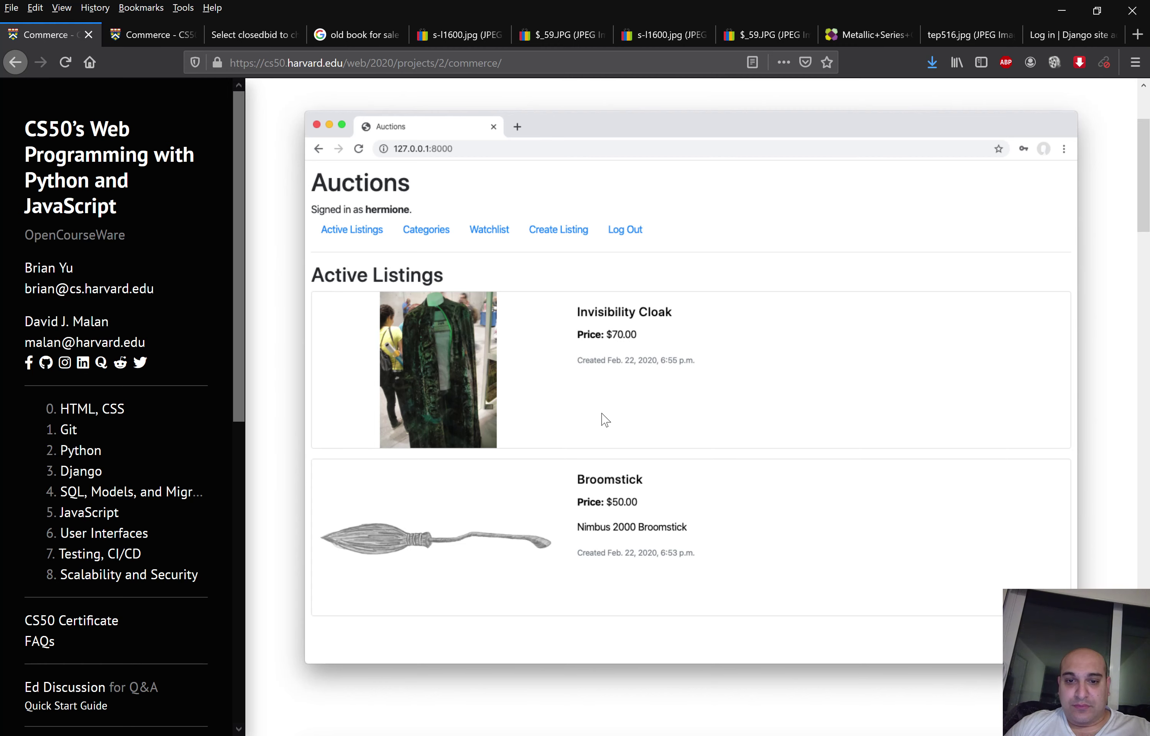
# - Scroll the Commerce specification from the Auctions screenshots to Hints and How to Submit
pyautogui.scroll(-15, 605, 419)
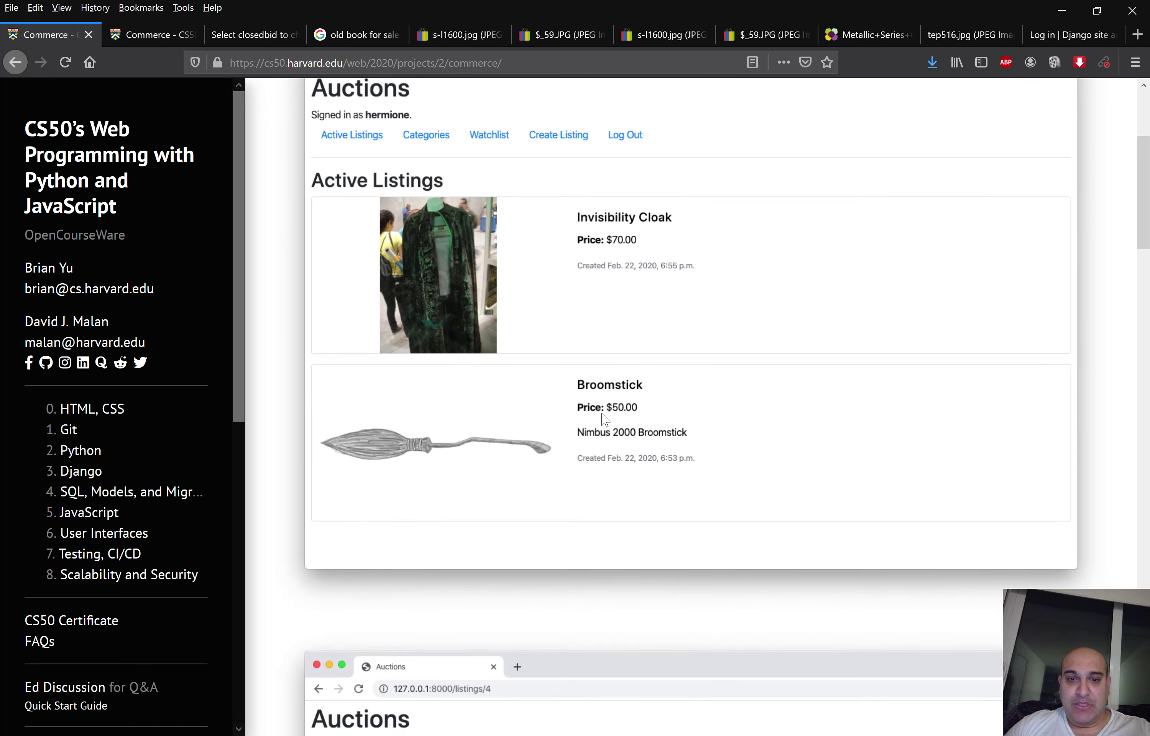
pyautogui.scroll(-10, 605, 419)
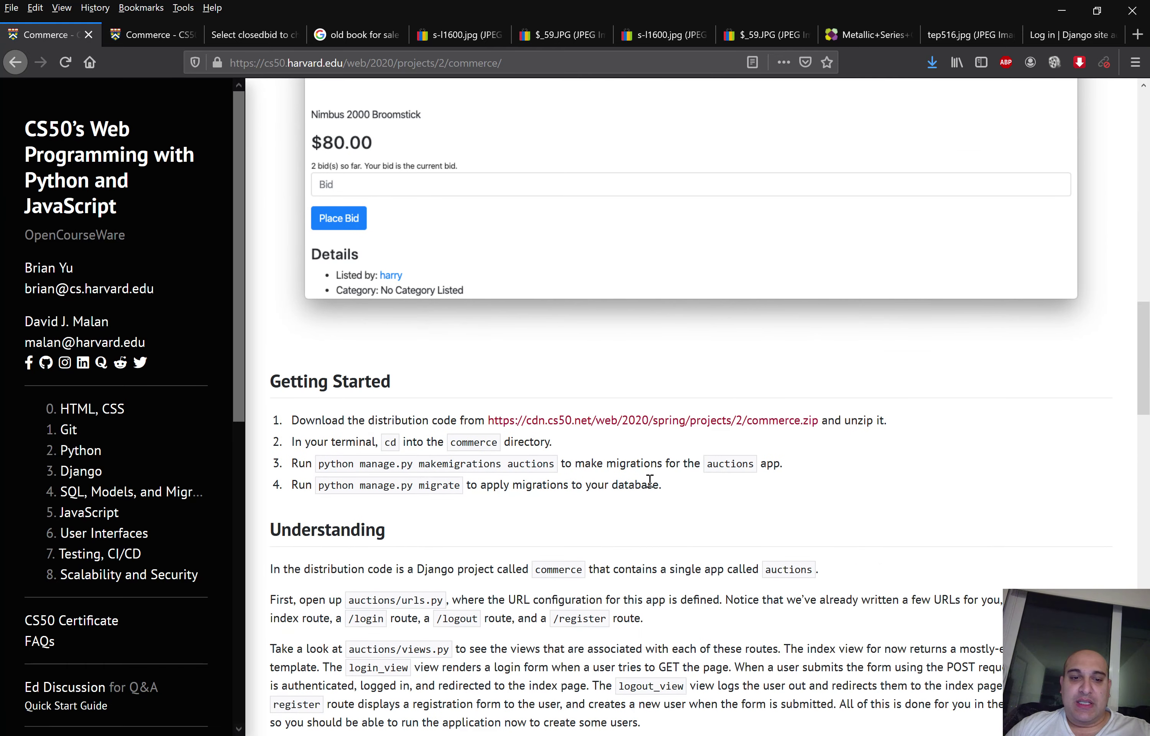
pyautogui.scroll(-12, 642, 471)
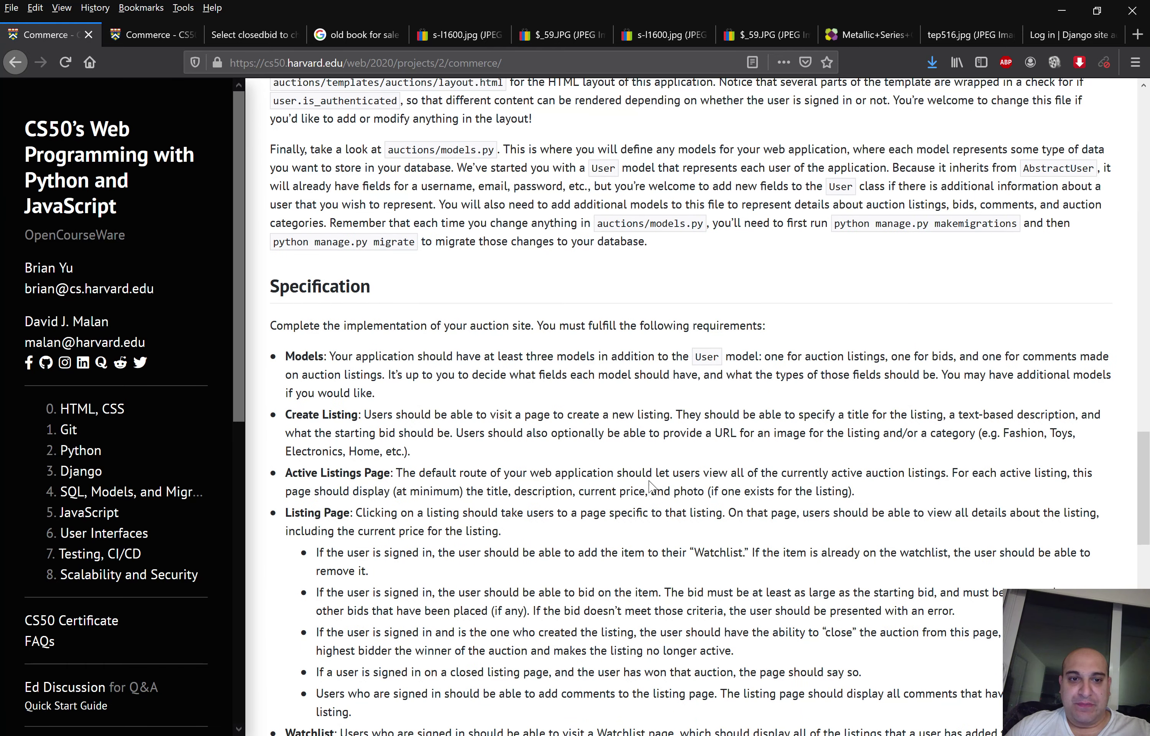
pyautogui.scroll(-1, 650, 486)
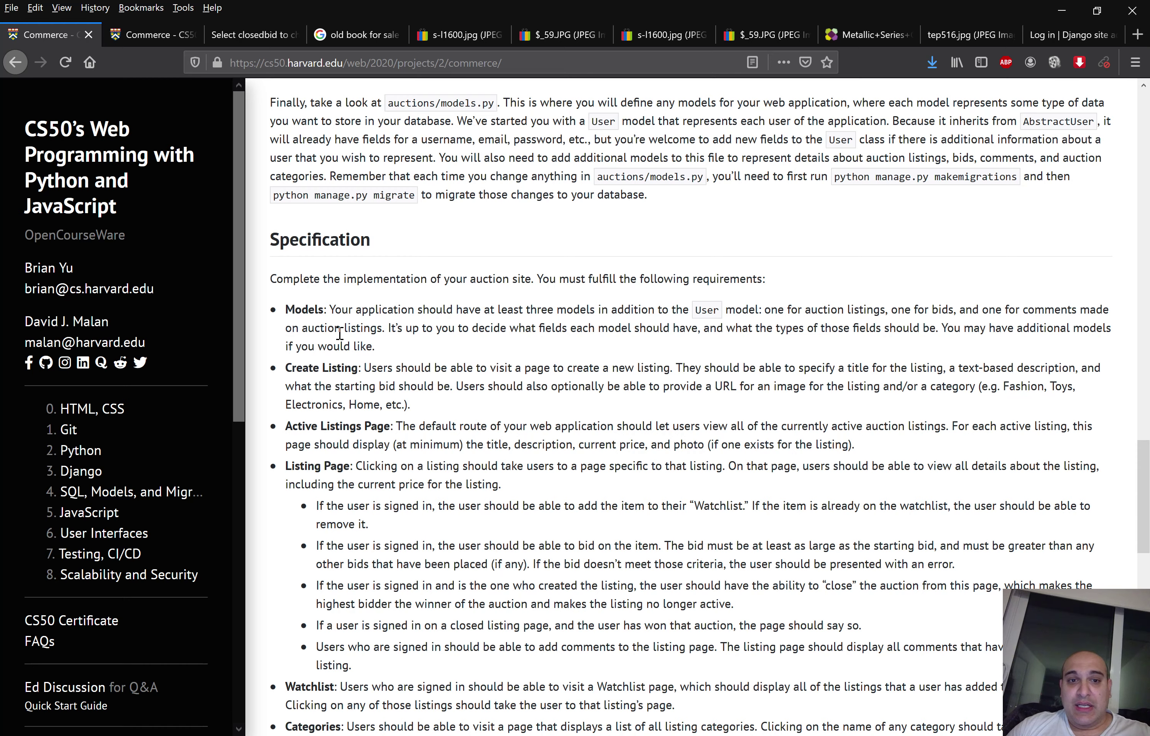
pyautogui.scroll(10, 463, 331)
pyautogui.scroll(10, 462, 335)
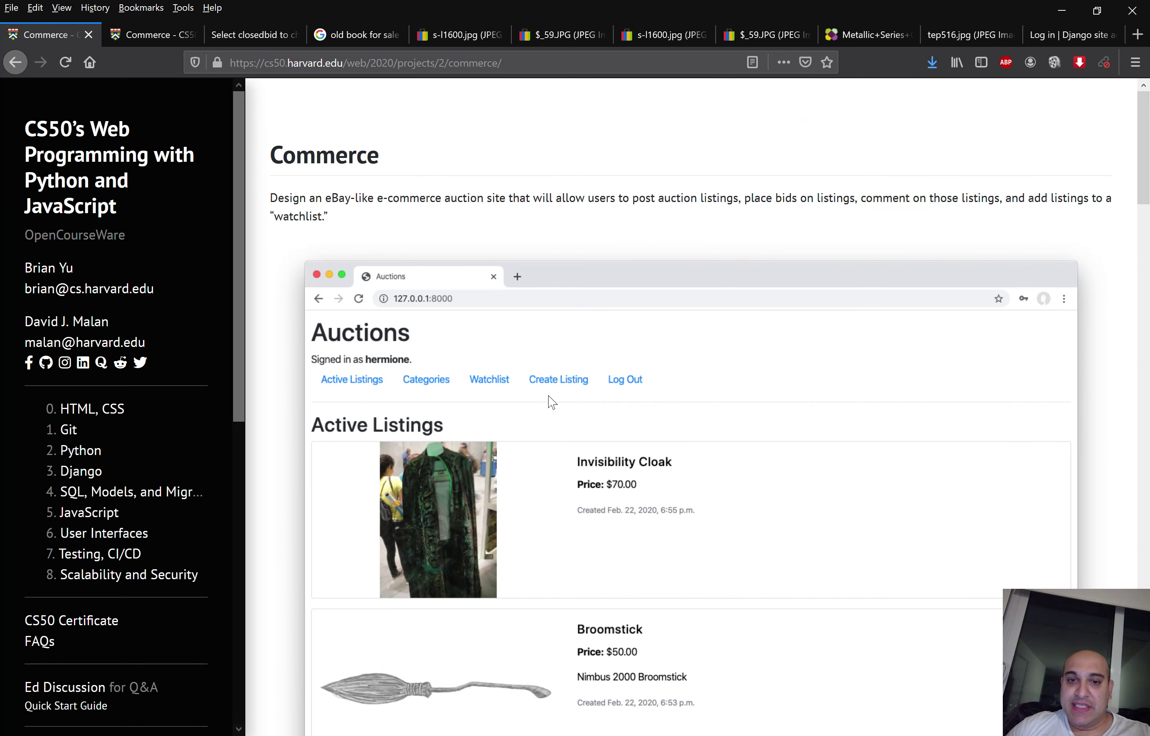
pyautogui.scroll(-15, 552, 402)
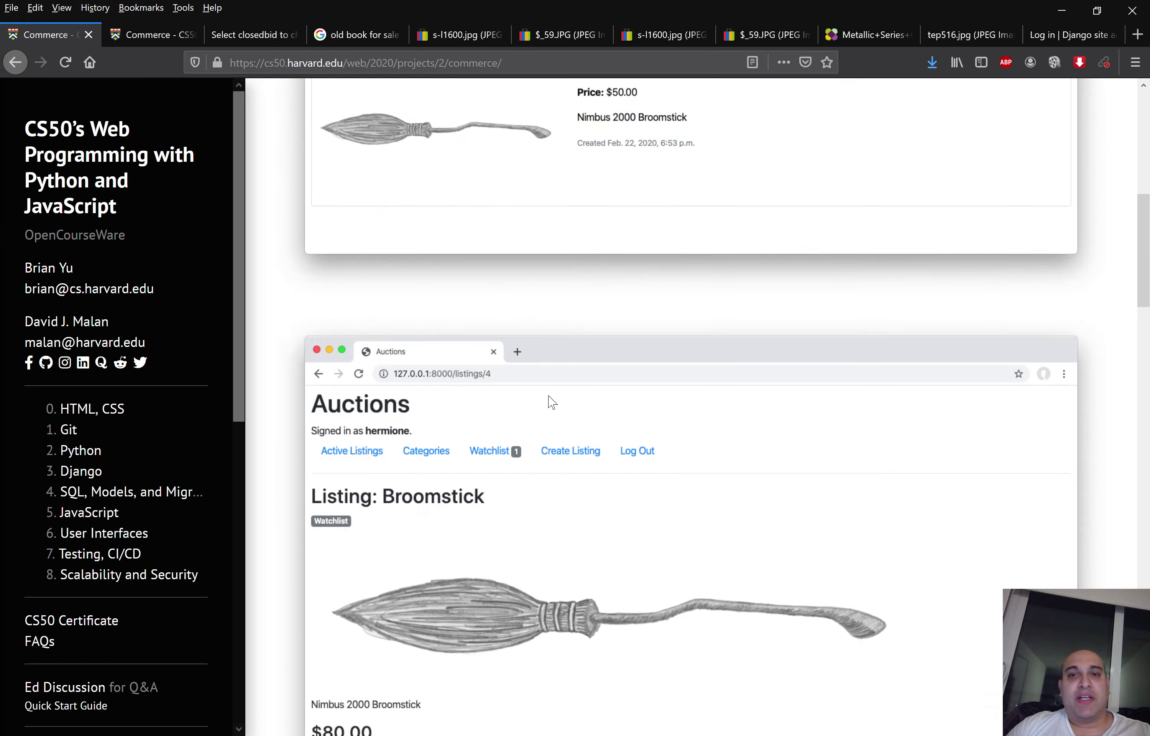
pyautogui.scroll(-10, 549, 395)
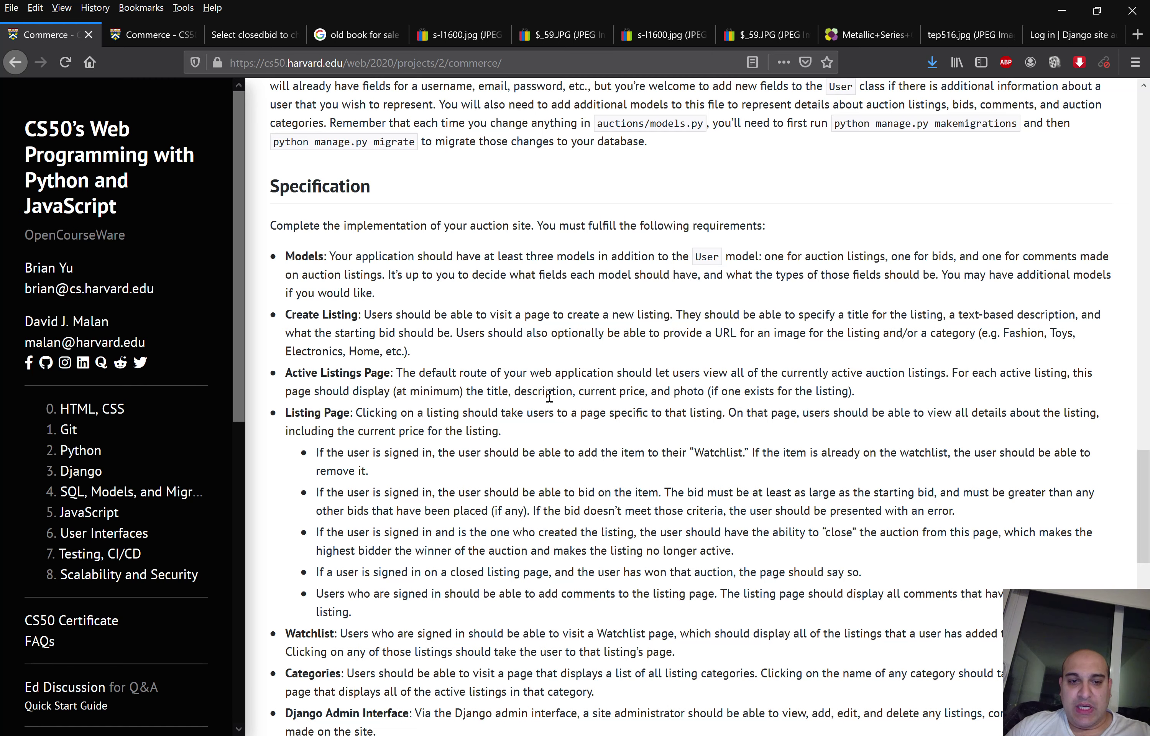
pyautogui.scroll(-5, 549, 396)
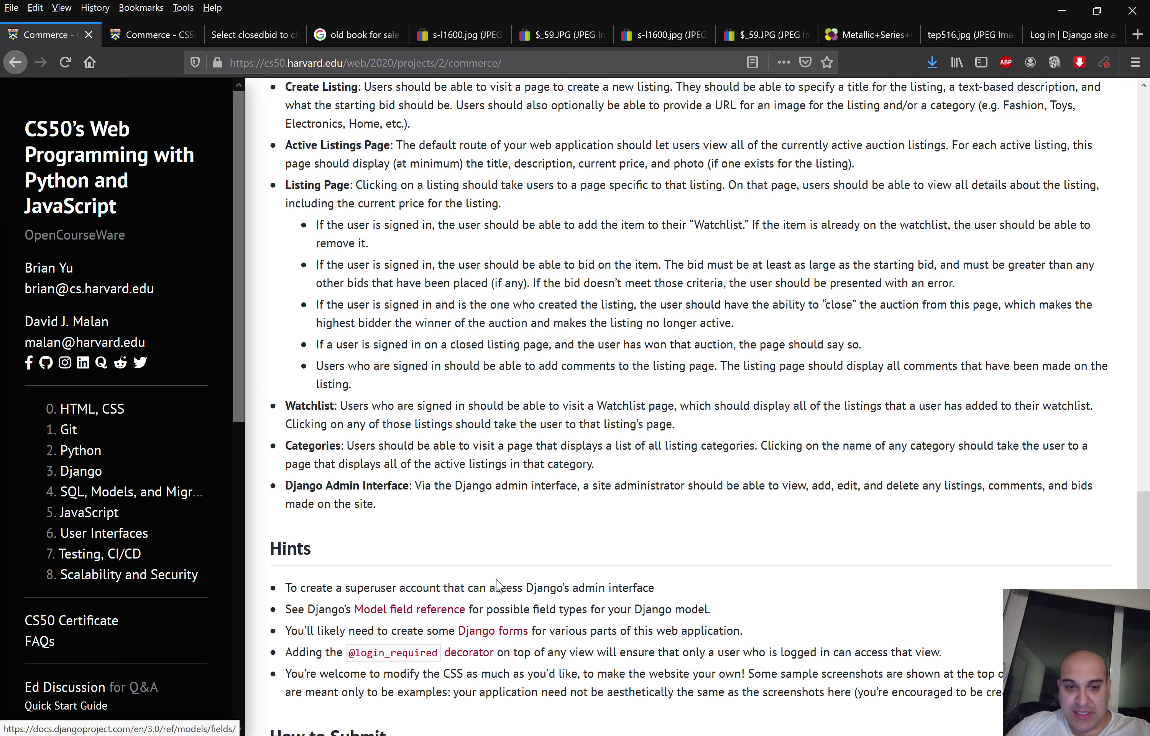
pyautogui.scroll(-3, 497, 584)
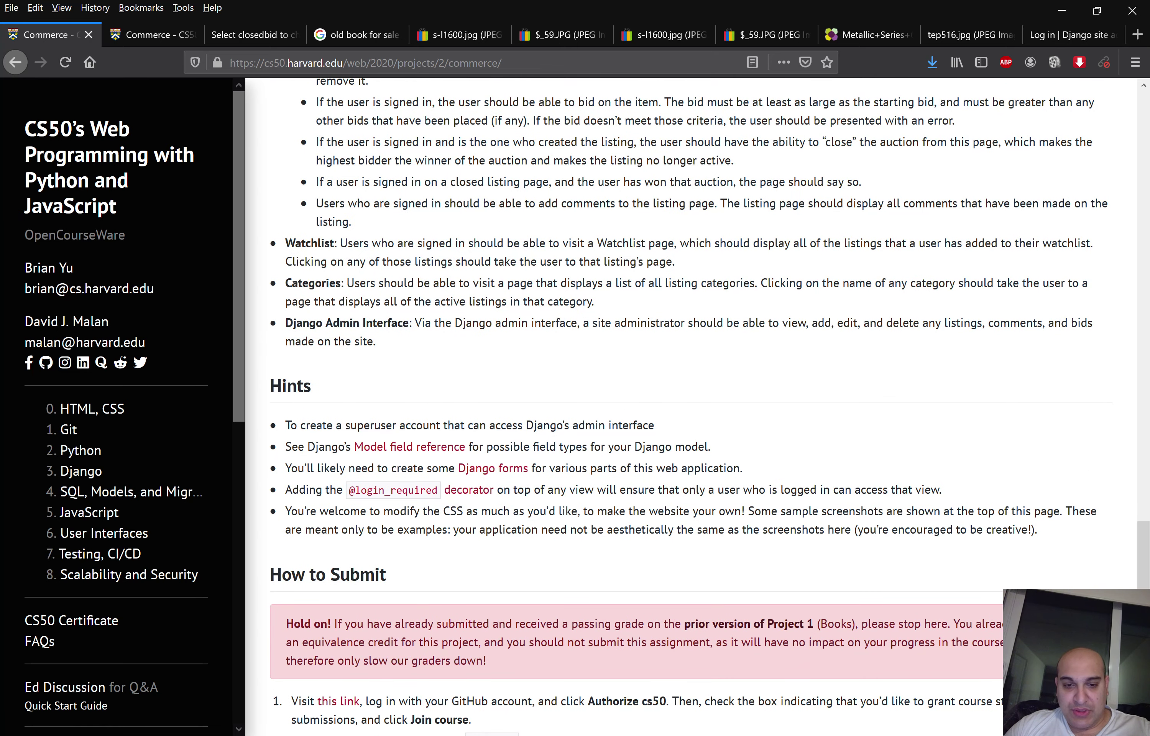
# - Bring up the Notepad note listing three test users and six bid items with prices and categories
pyautogui.hotkey('alt', 'Tab')
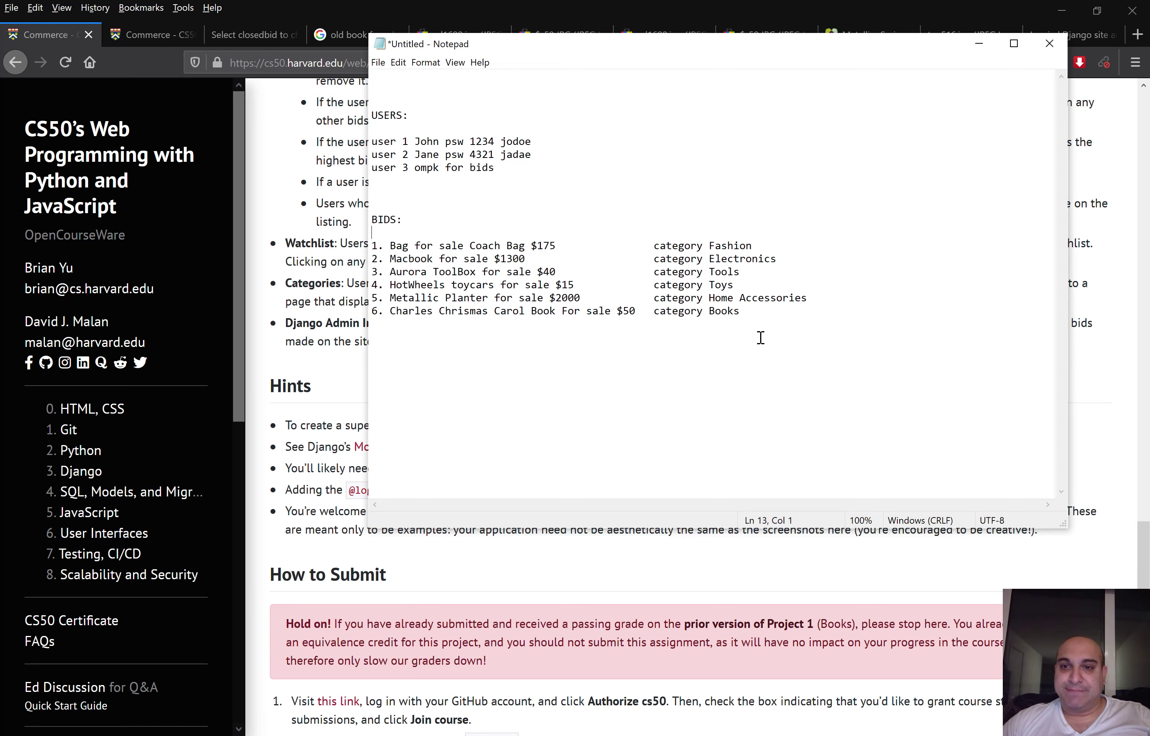
# - Minimize the notes and rerun python manage.py runserver in Command Prompt
pyautogui.click(989, 48)
pyautogui.hotkey('alt', 'Tab')
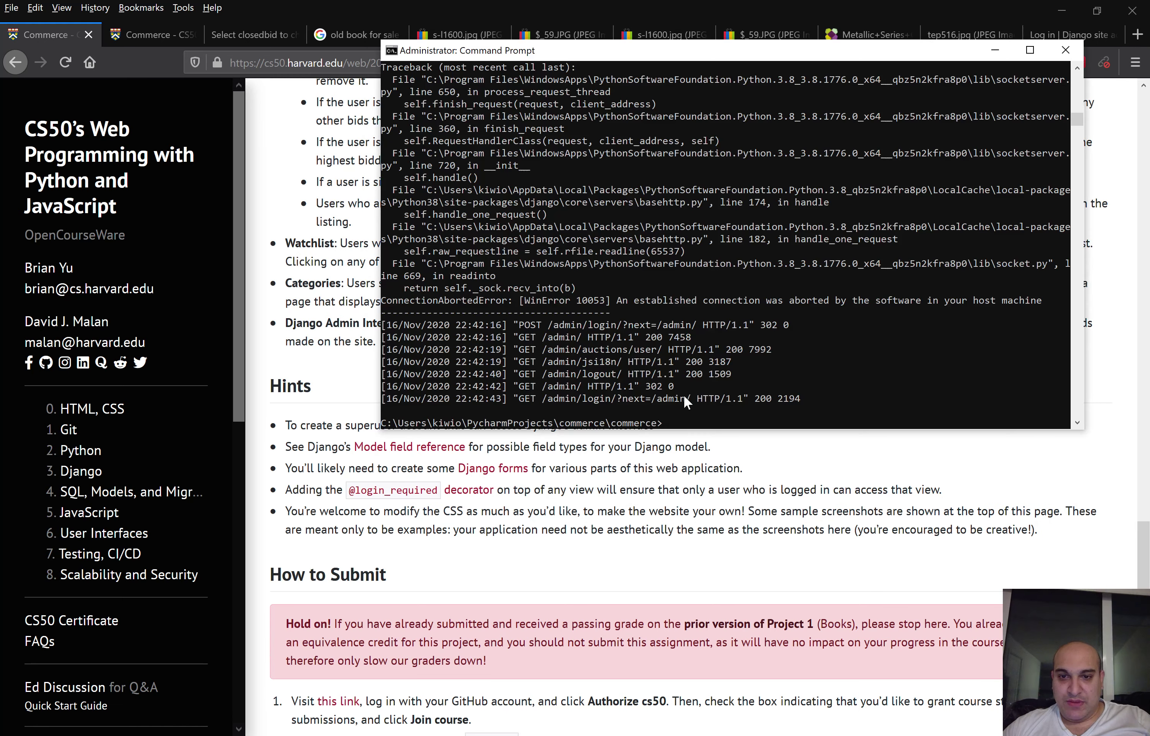
pyautogui.press('Up')
pyautogui.press('Return')
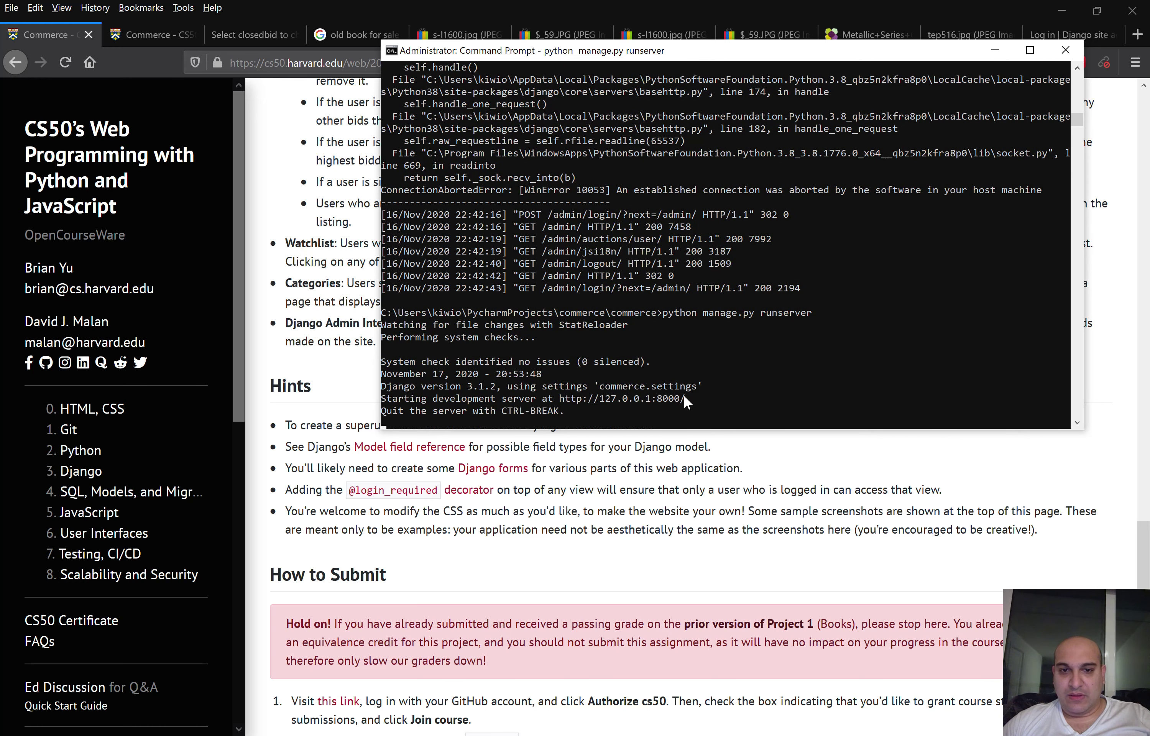
pyautogui.doubleClick(641, 398)
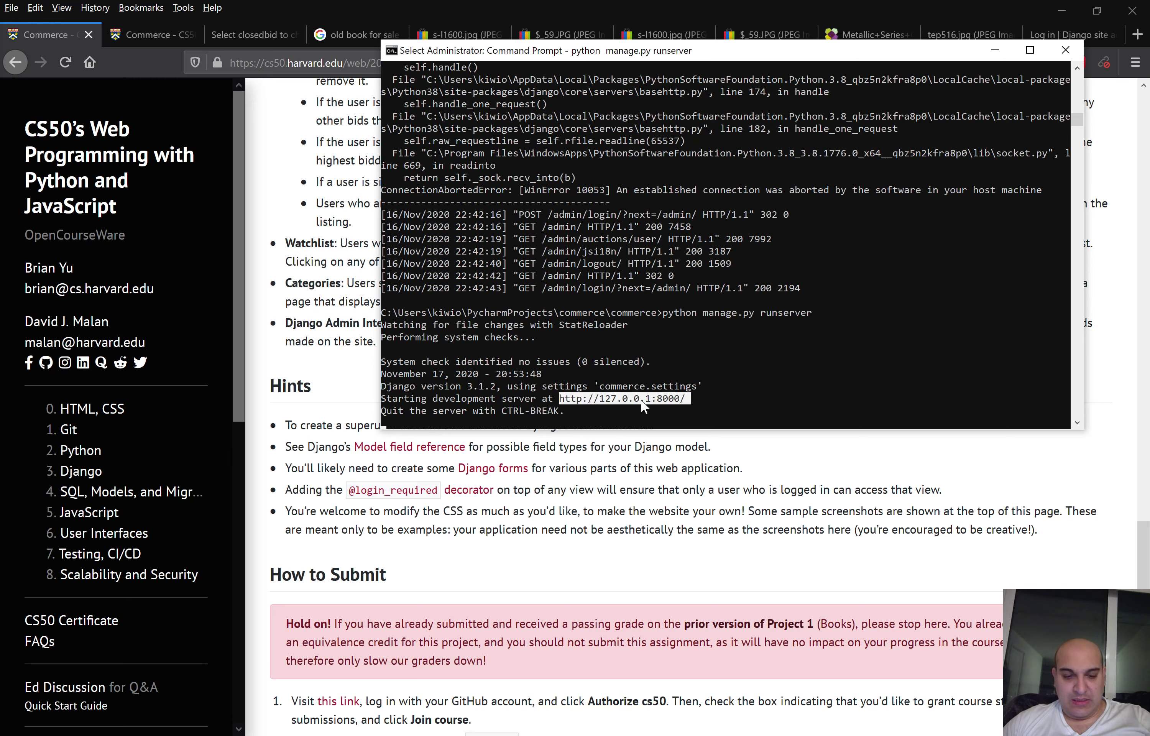
pyautogui.hotkey('ctrl', 'c')
pyautogui.click(646, 509)
pyautogui.click(1067, 37)
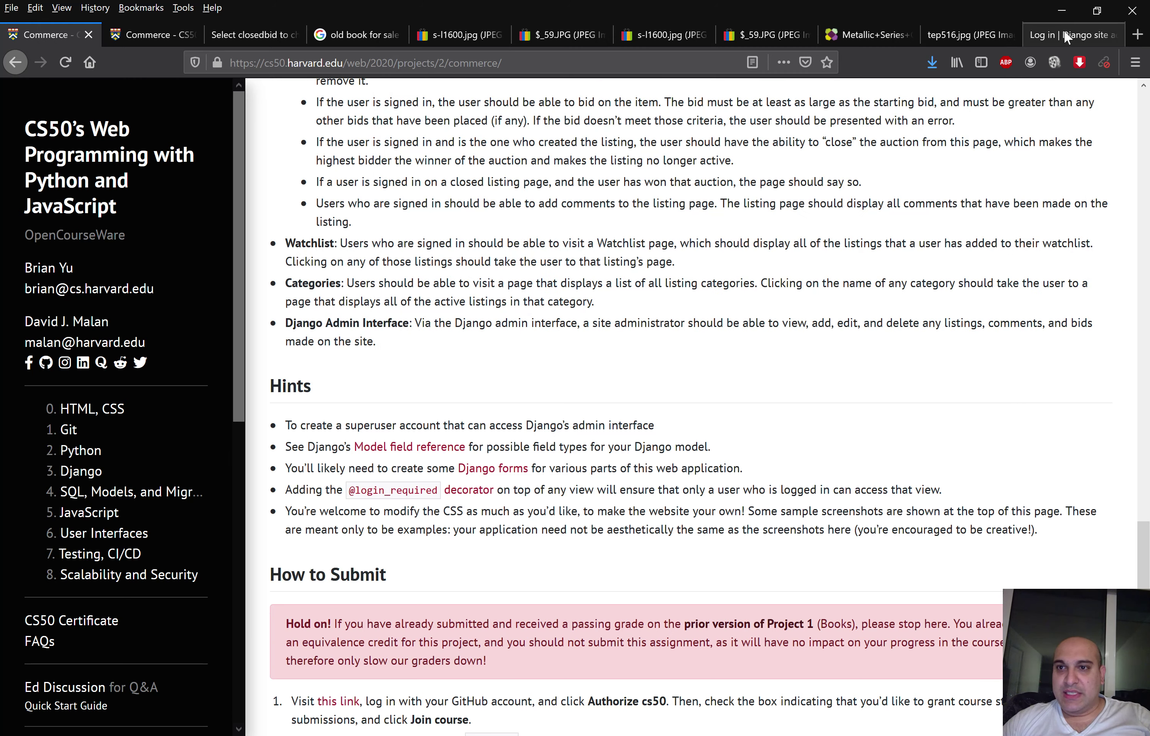
# - Load the local Auctions site at 127.0.0.1:8000 in a new tab
pyautogui.click(1138, 35)
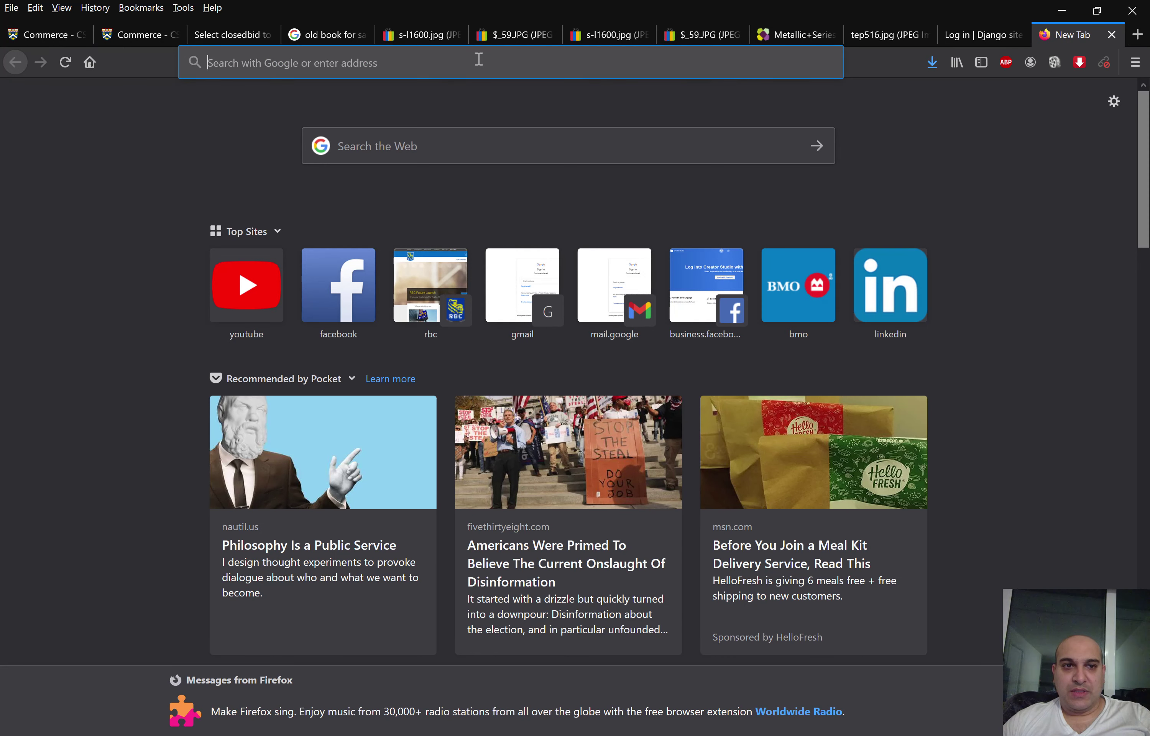
pyautogui.click(479, 59)
pyautogui.hotkey('ctrl', 'v')
pyautogui.press('Return')
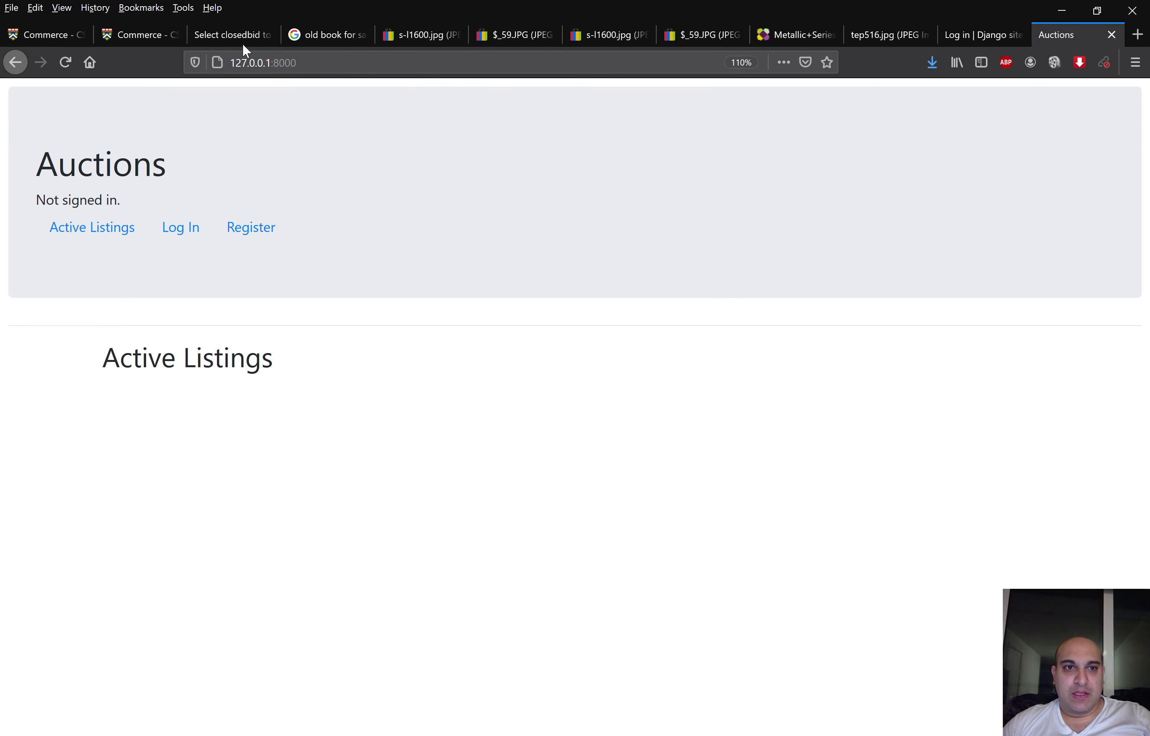
# - Close the admin closedbid and old book search tabs, returning to Auctions
pyautogui.click(252, 38)
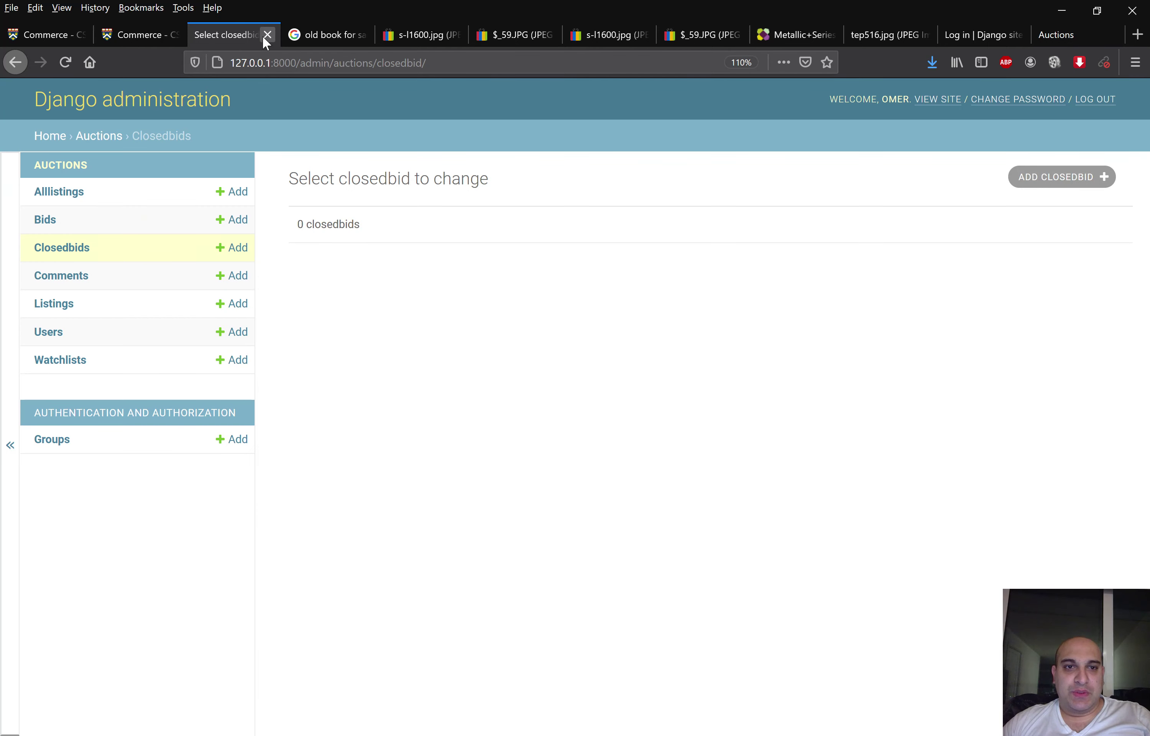
pyautogui.click(265, 39)
pyautogui.click(1046, 29)
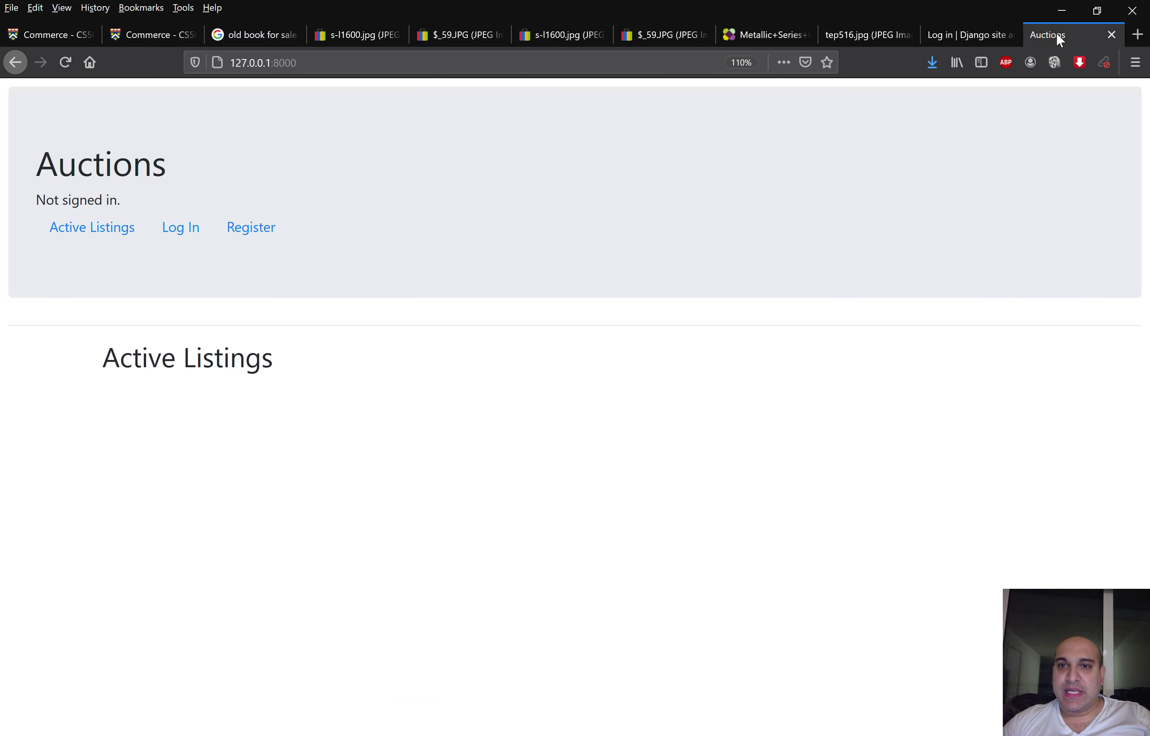
pyautogui.click(282, 41)
pyautogui.click(293, 34)
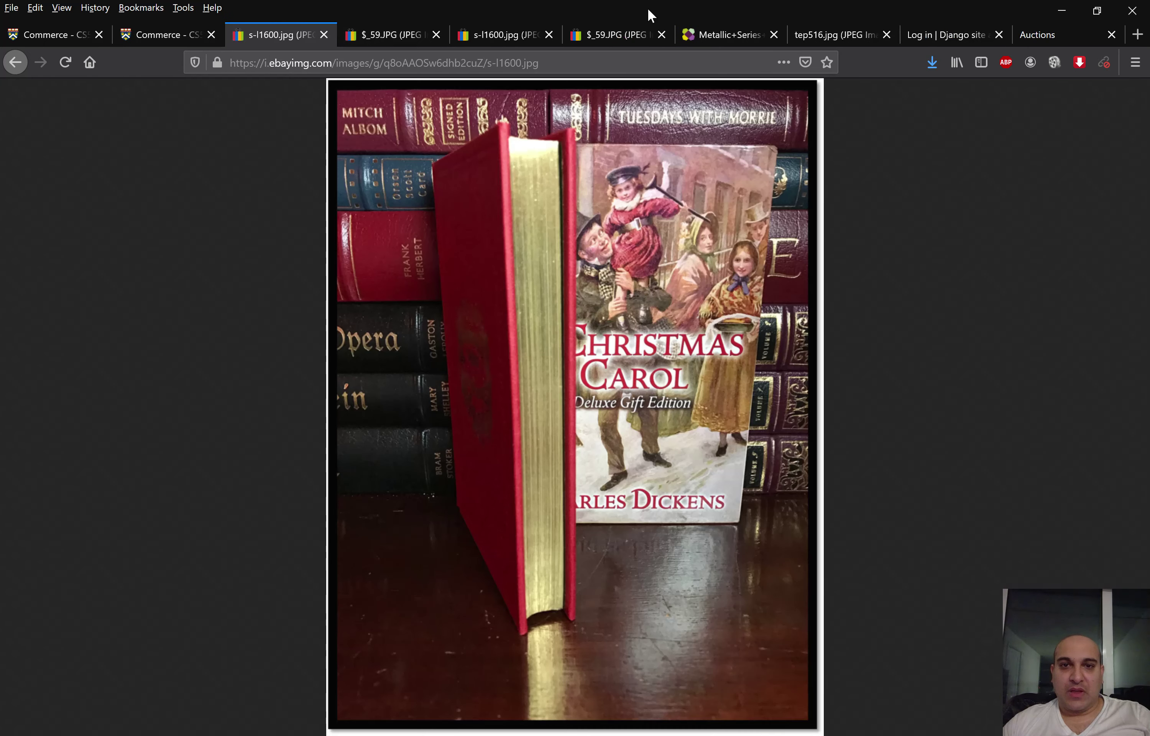
pyautogui.click(1055, 25)
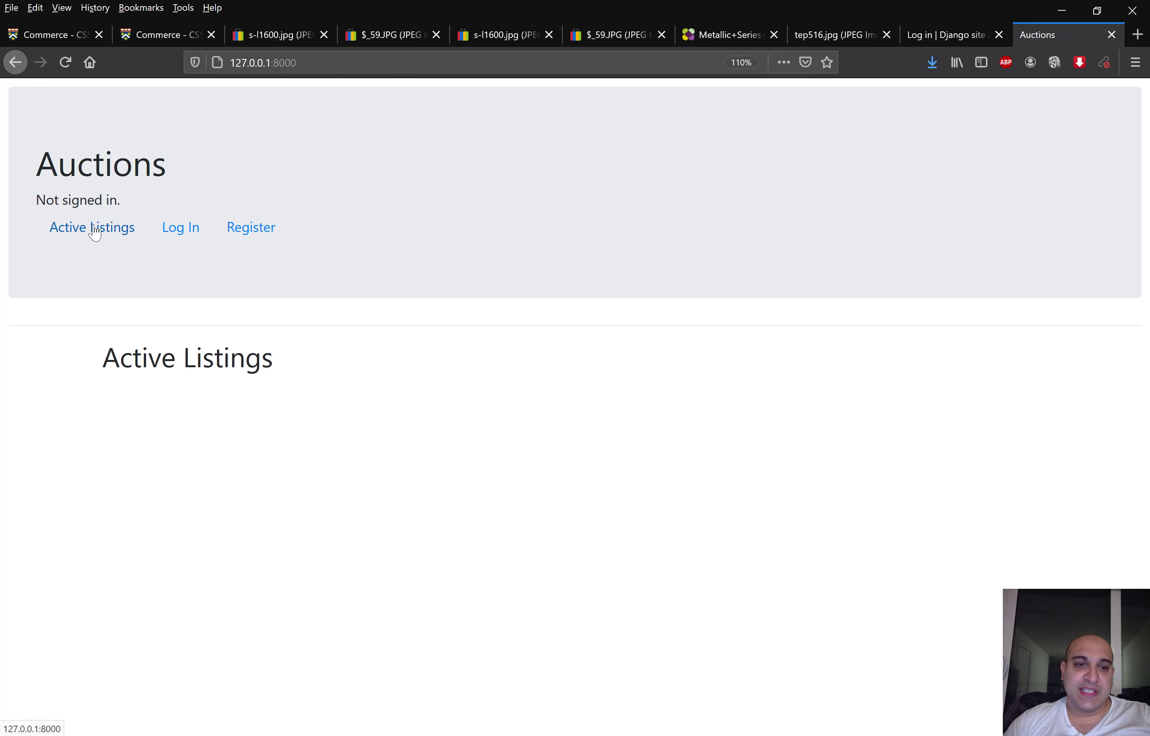
# - Go from Active Listings to the Auctions login page and focus the username field
pyautogui.click(95, 234)
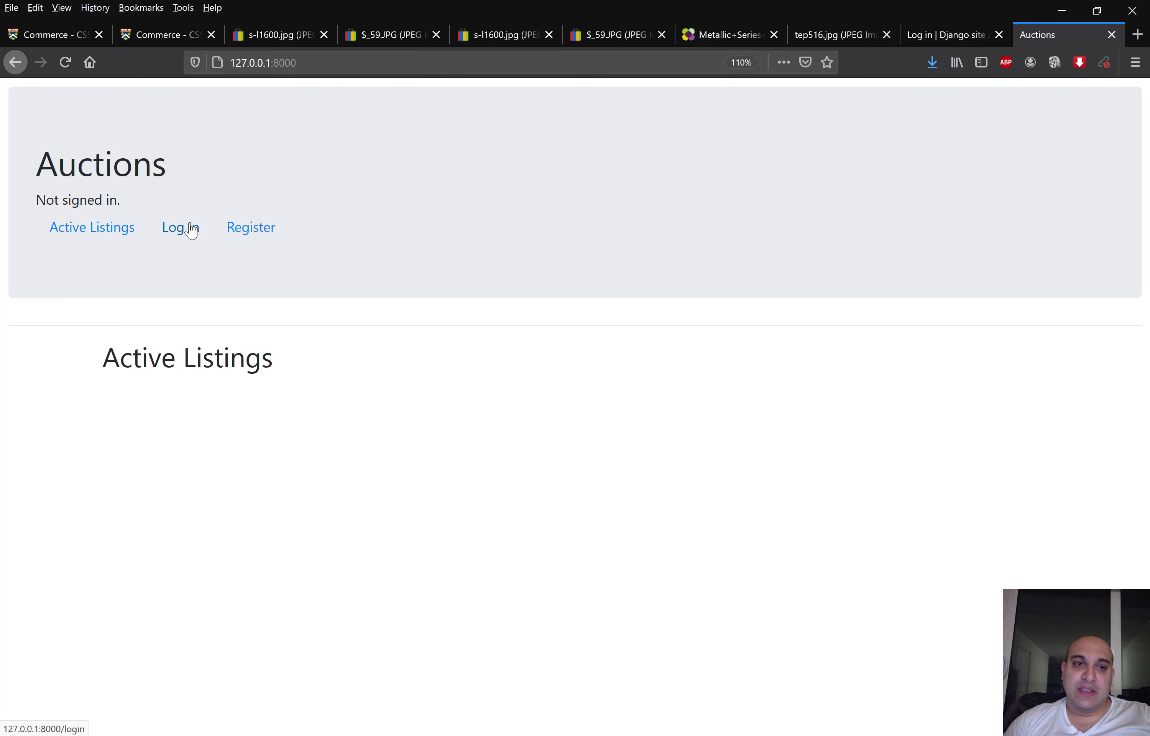
pyautogui.click(192, 231)
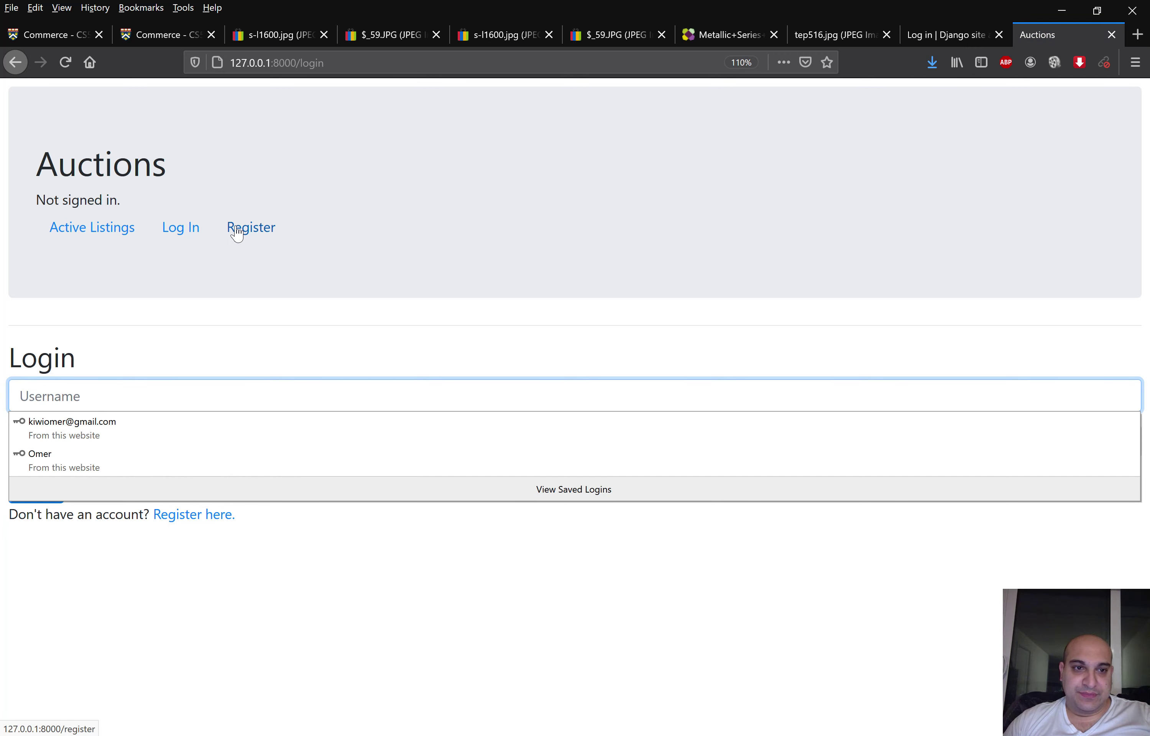
pyautogui.click(164, 395)
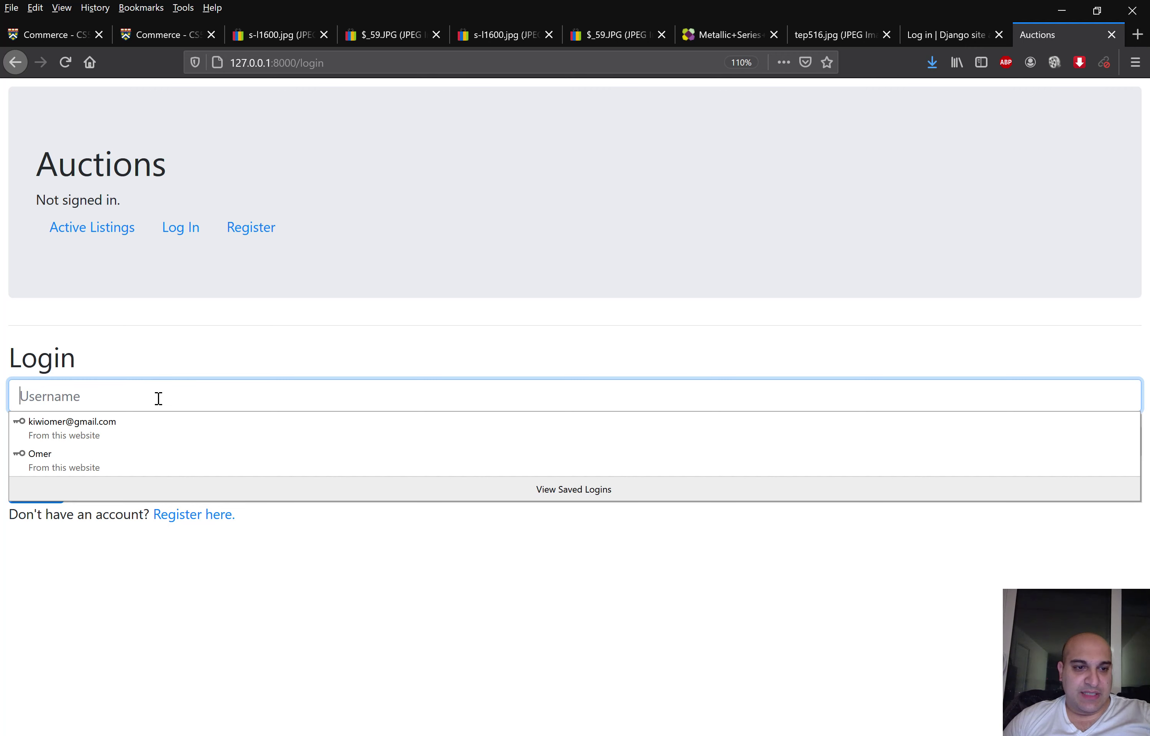
pyautogui.press('Escape')
# - Log in with the first test user's username and password from the notes, which is rejected
pyautogui.write('j')
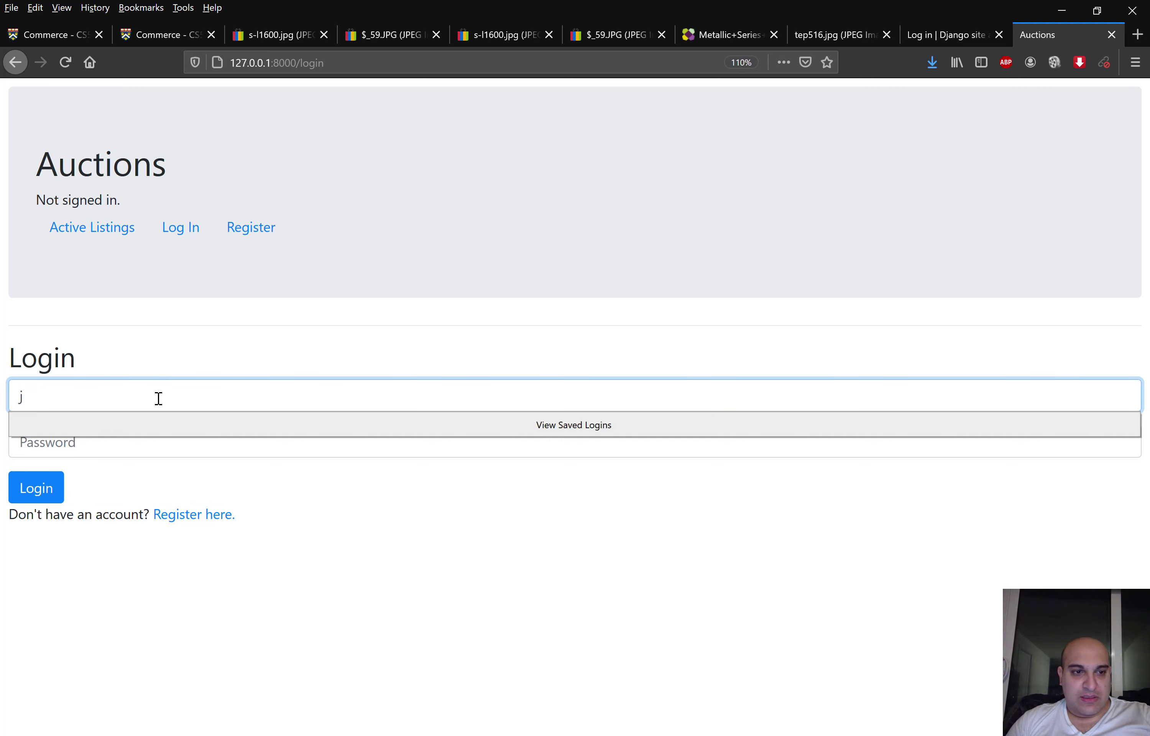
pyautogui.hotkey('alt', 'Tab')
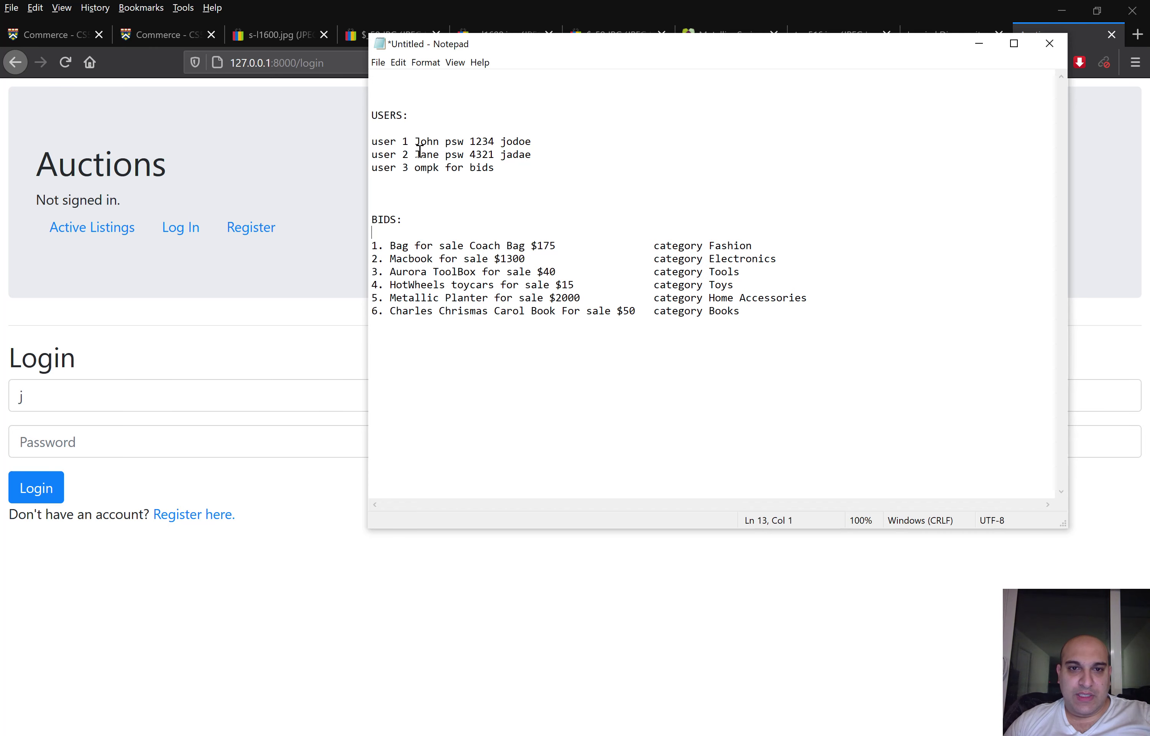
pyautogui.click(194, 401)
pyautogui.write('jodoes')
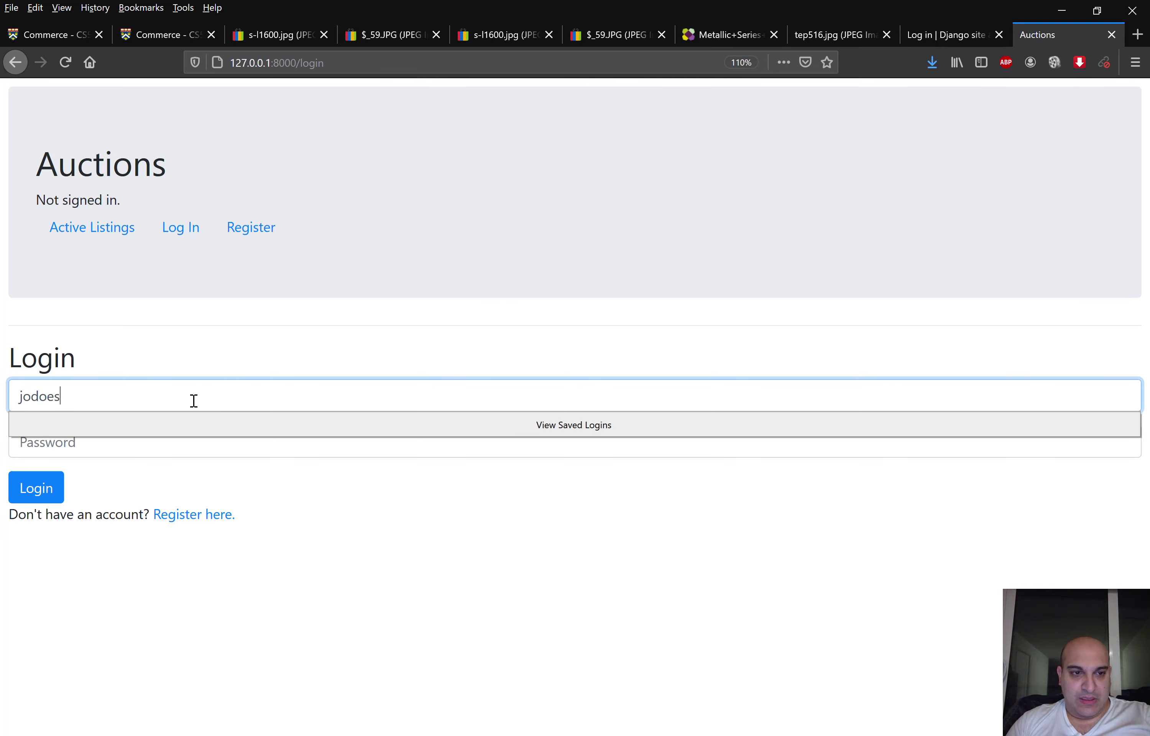
pyautogui.press('Tab')
pyautogui.write('123')
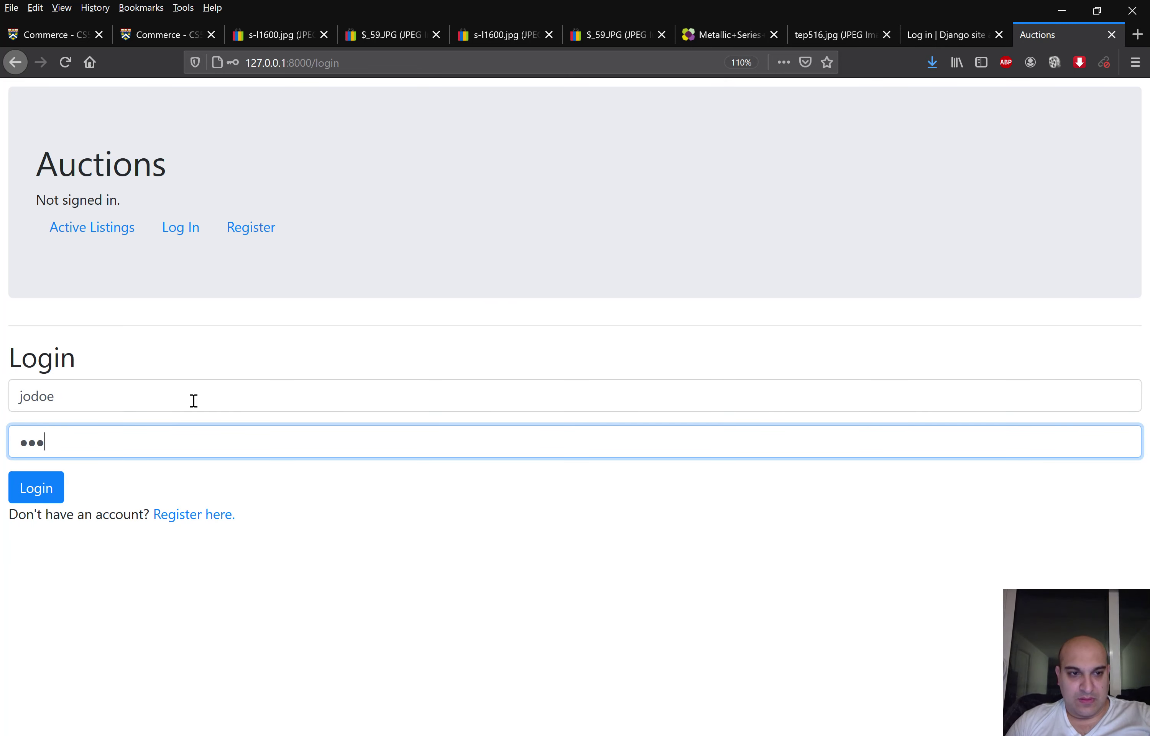
pyautogui.press('Return')
# - Dismiss the save-login prompt and go to the Register page
pyautogui.click(193, 401)
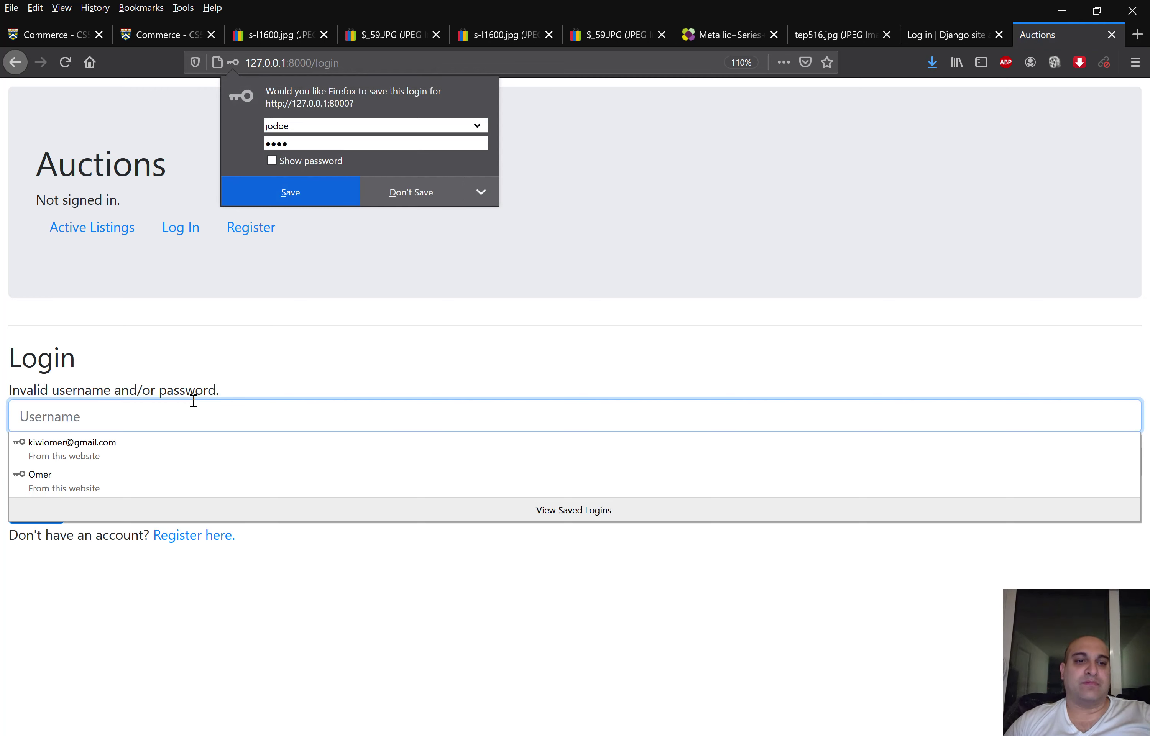
pyautogui.click(338, 360)
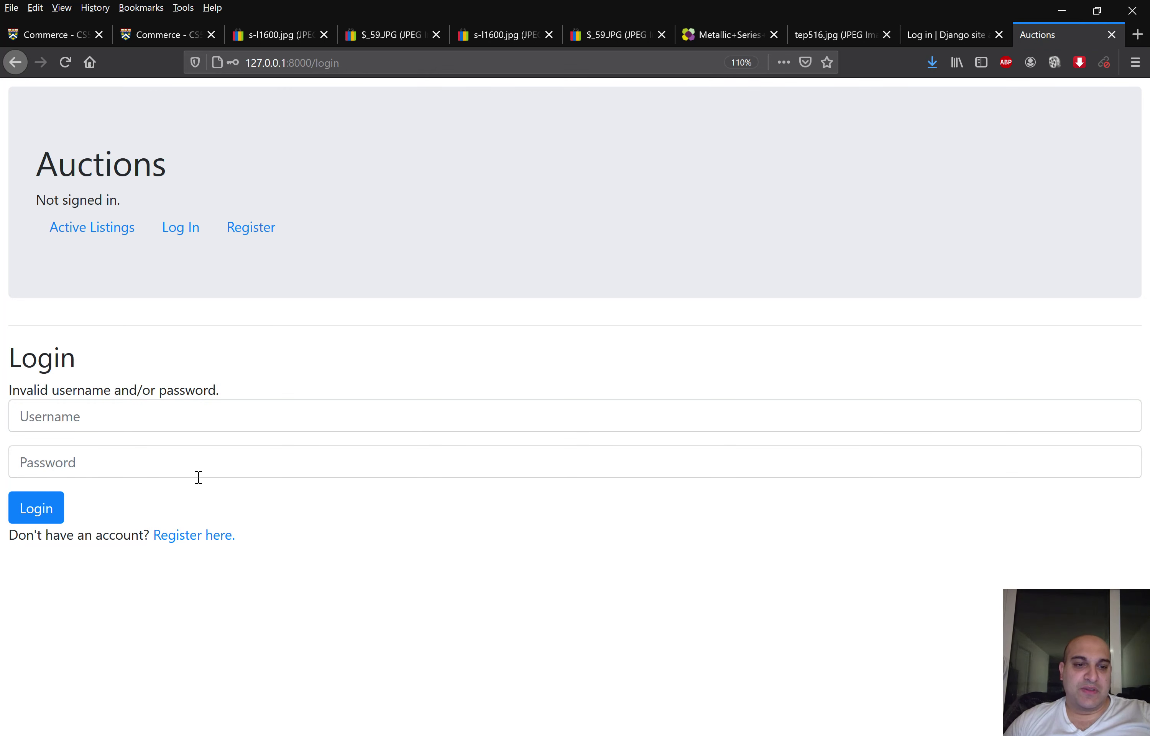
pyautogui.click(213, 535)
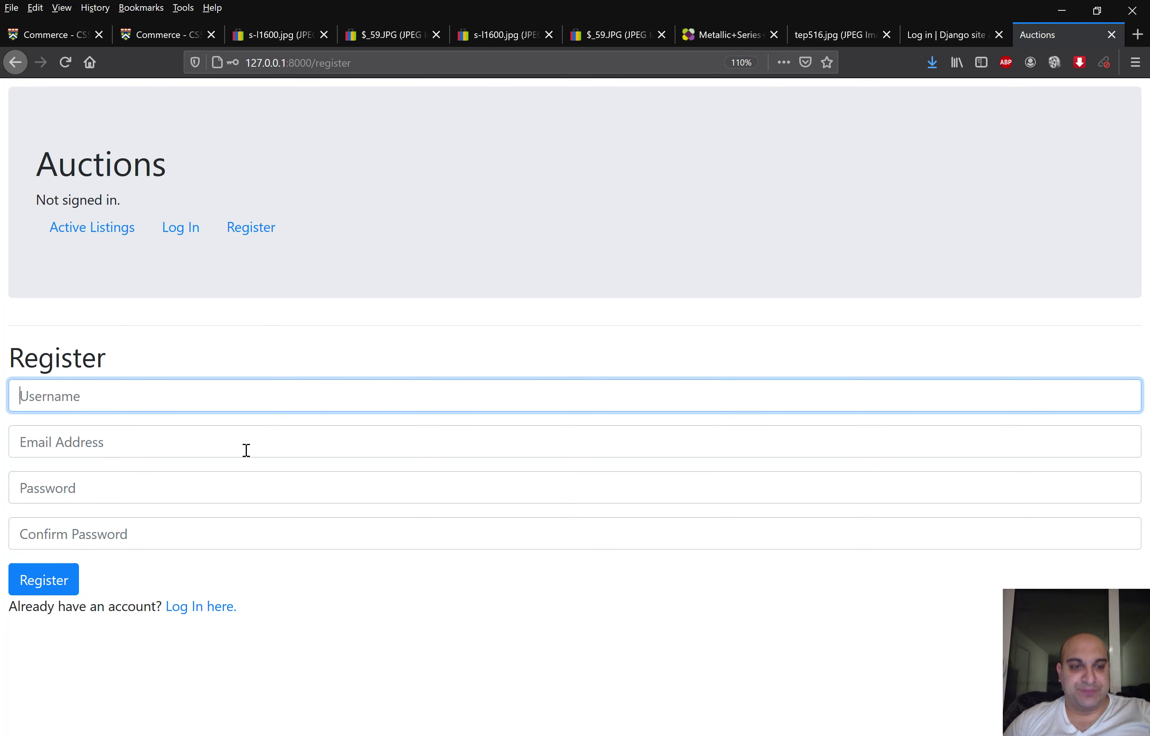
# - Register the test username with a saved-login email and matching passwords; dismiss the update-login popup
pyautogui.write('jodoe')
pyautogui.press('Tab')
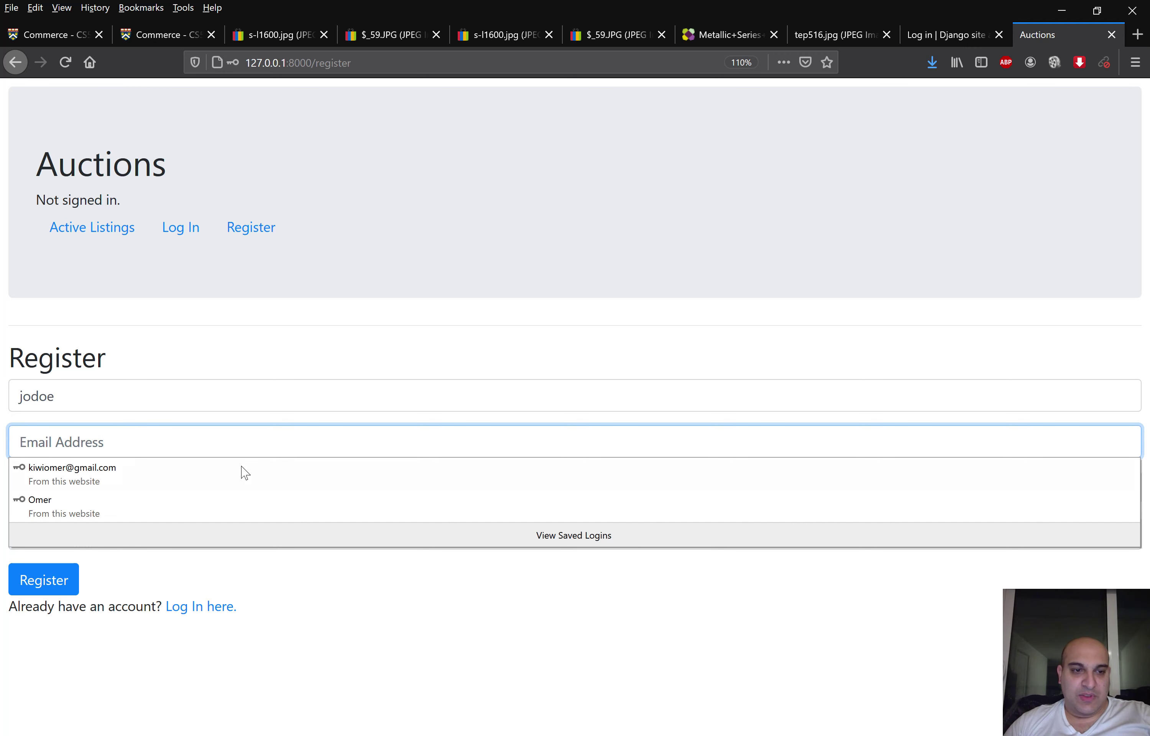
pyautogui.click(241, 468)
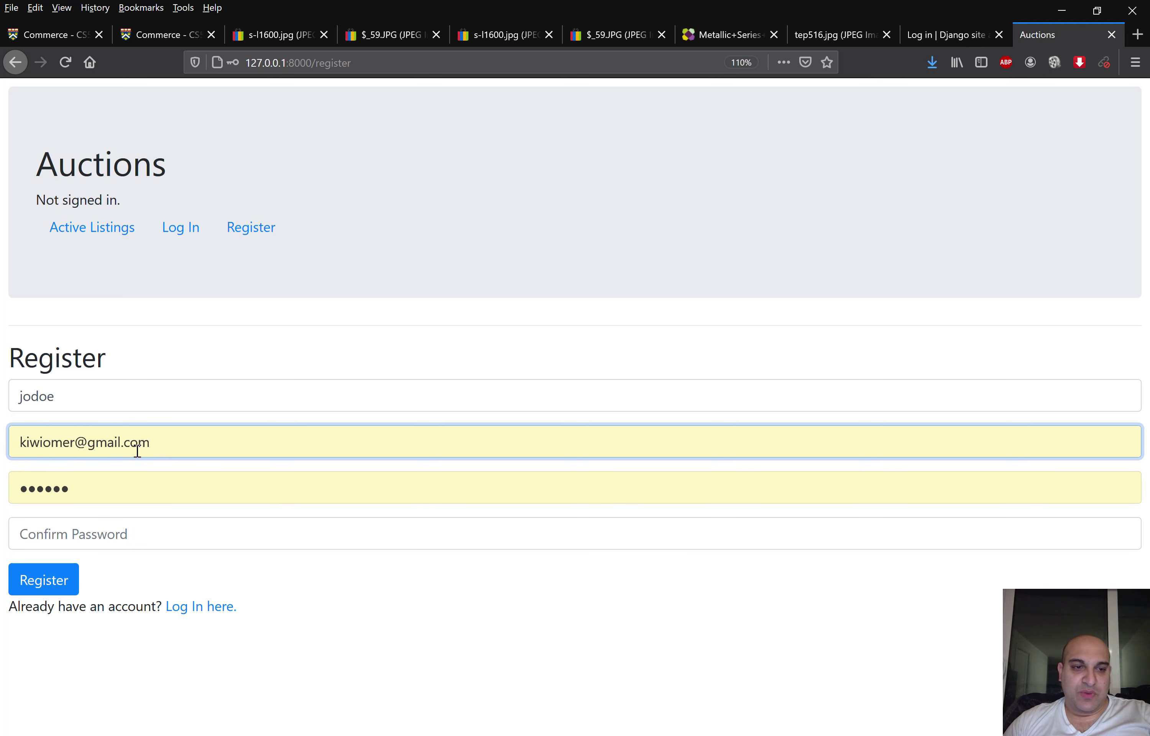
pyautogui.press('Tab')
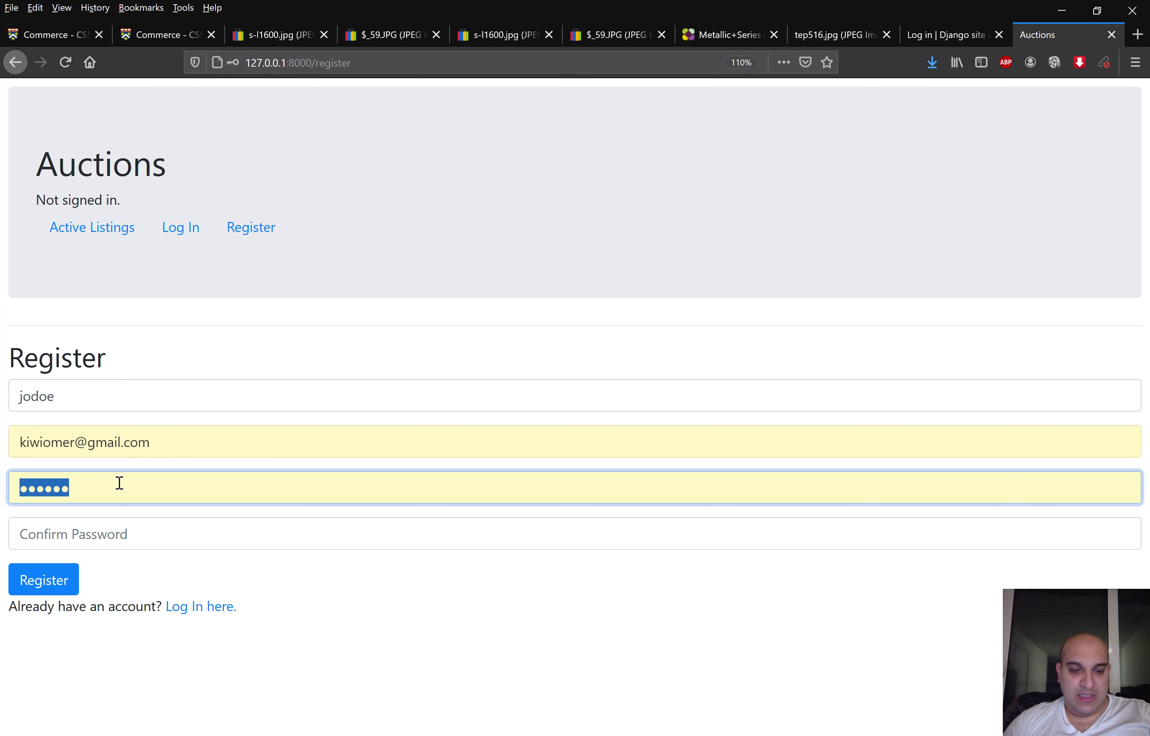
pyautogui.write('1')
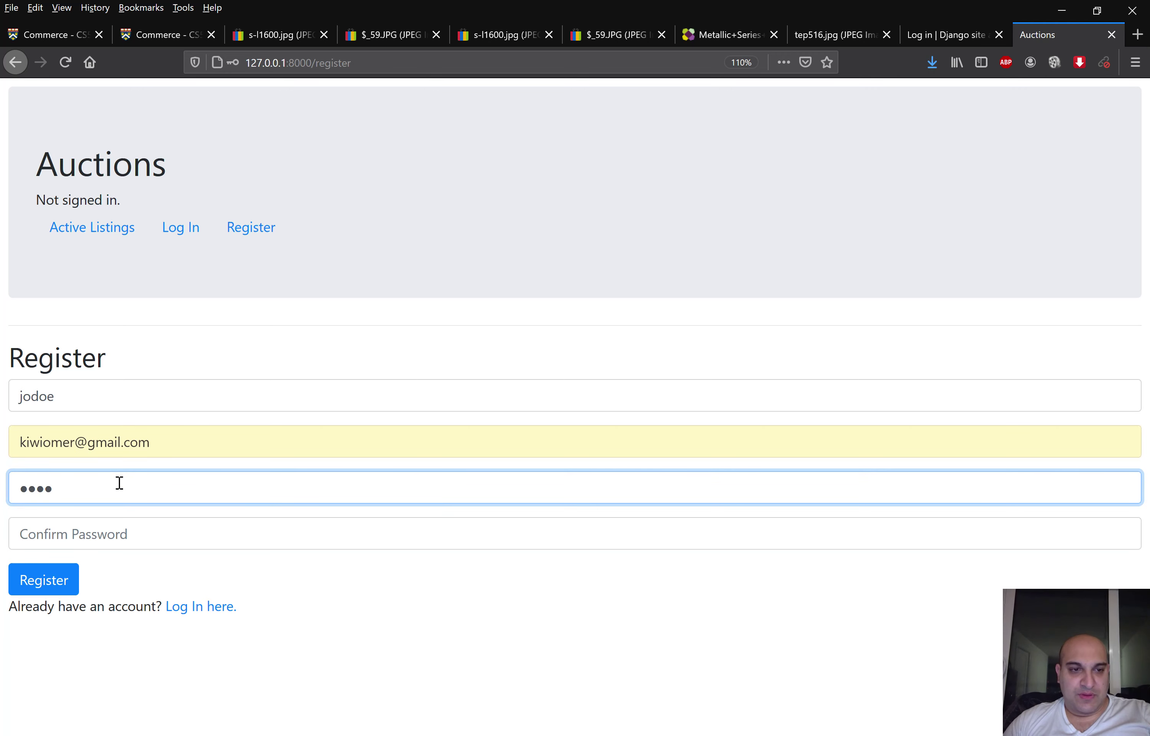
pyautogui.press('Tab')
pyautogui.write('1')
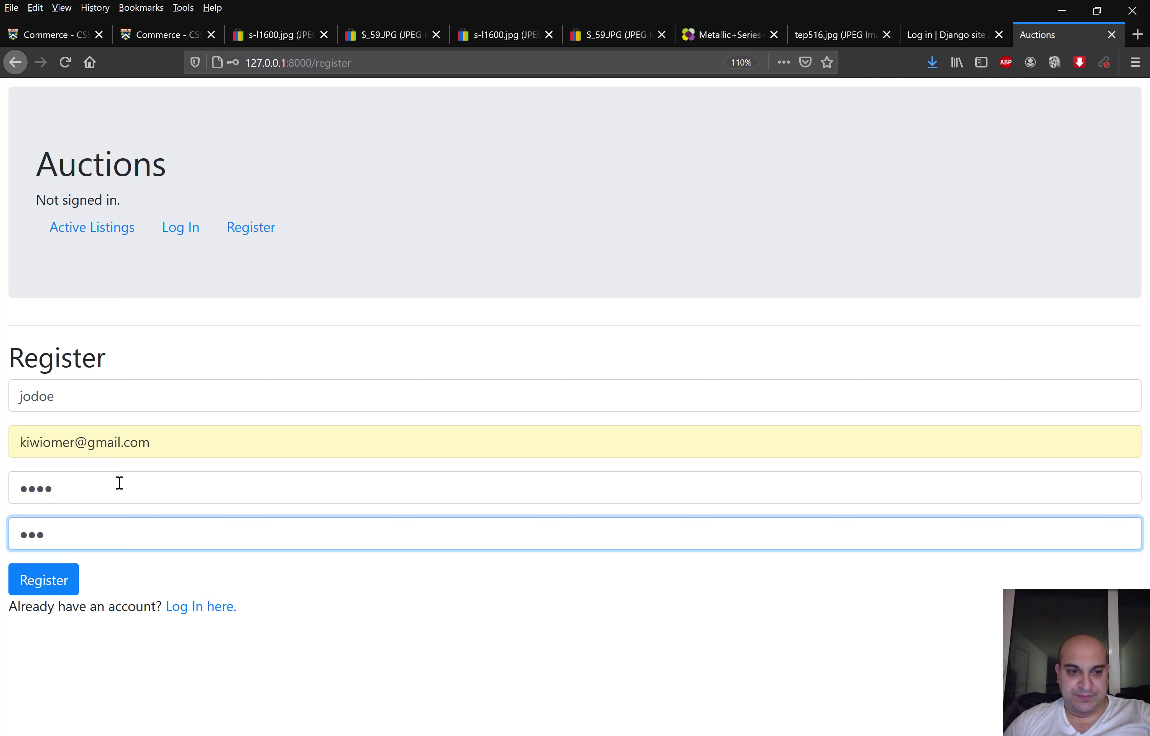
pyautogui.click(42, 582)
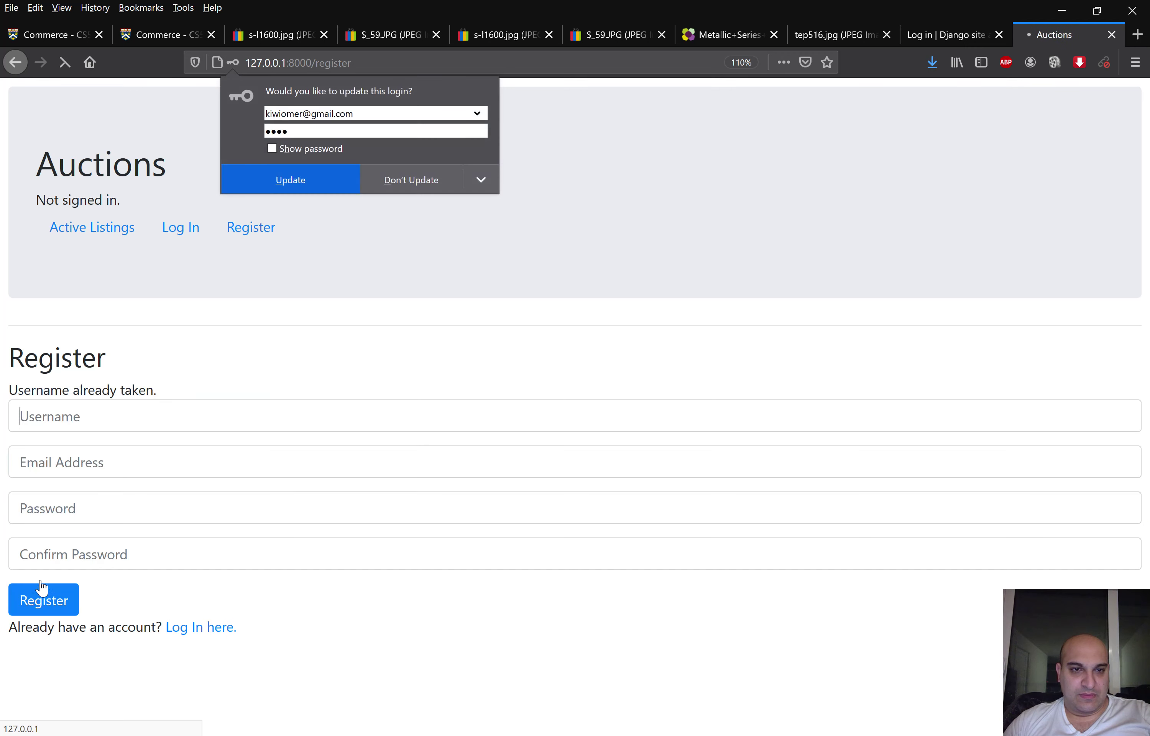
pyautogui.click(428, 190)
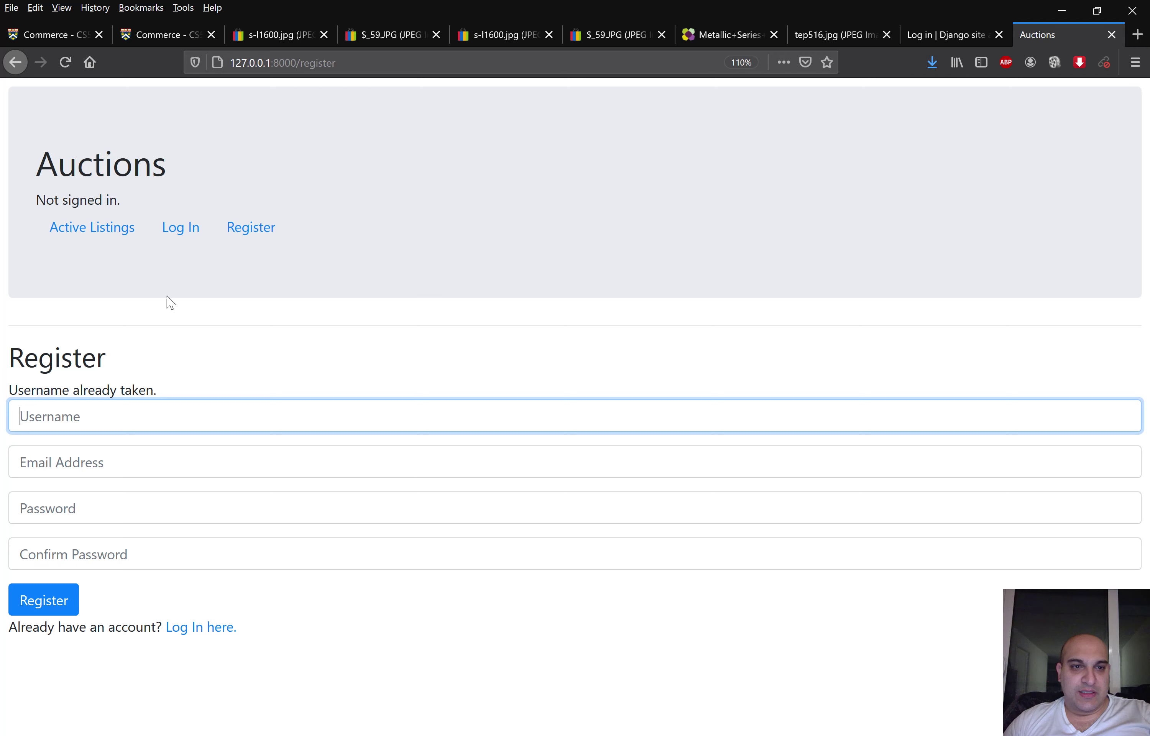
# - Log in with the test username and password, rejected as invalid
pyautogui.click(188, 237)
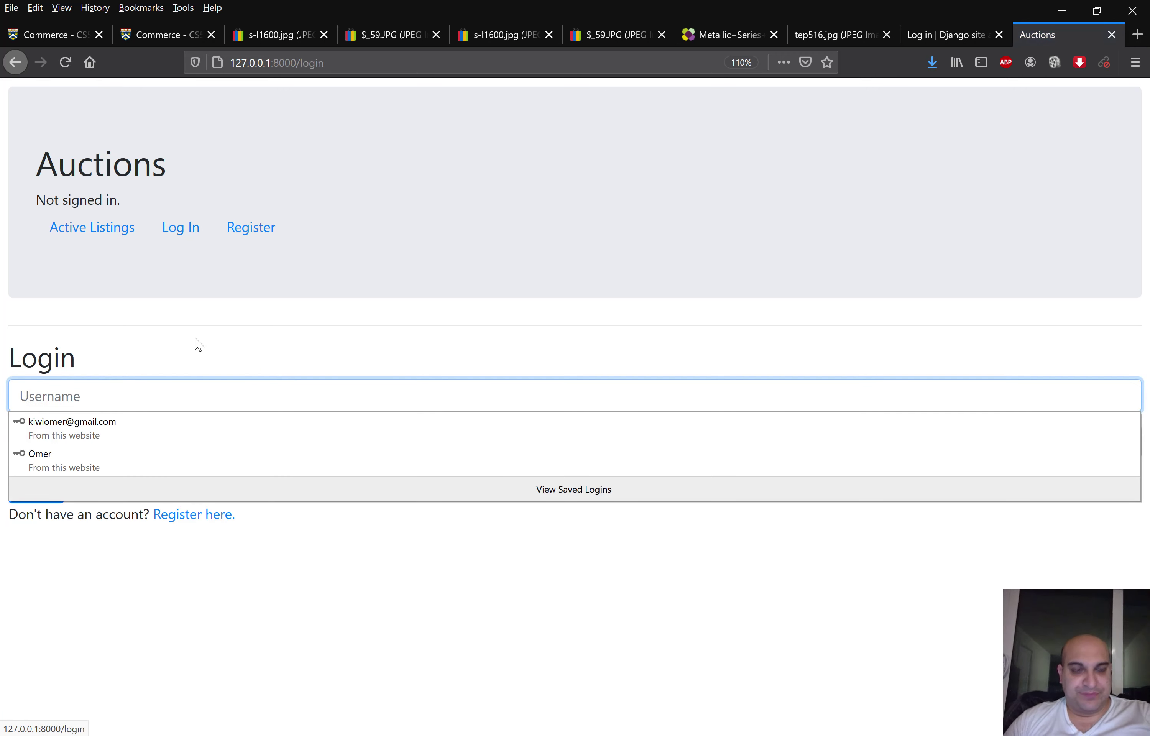
pyautogui.write('jodoe')
pyautogui.press('Tab')
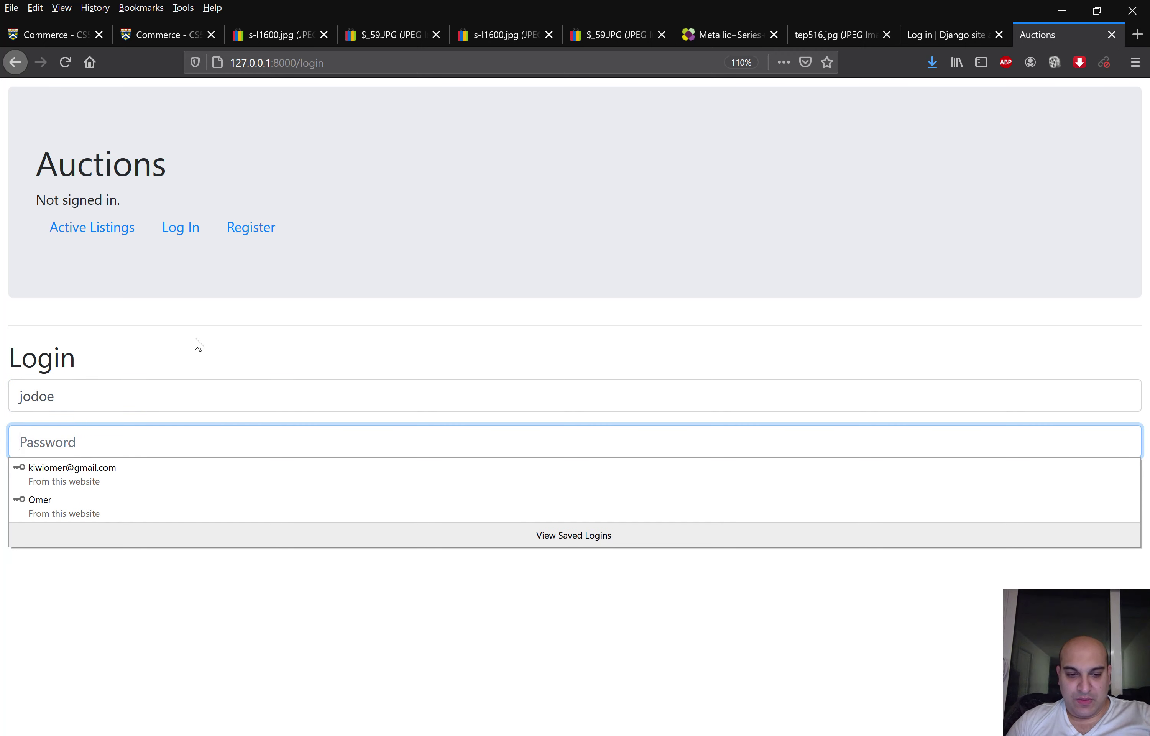
pyautogui.write('••')
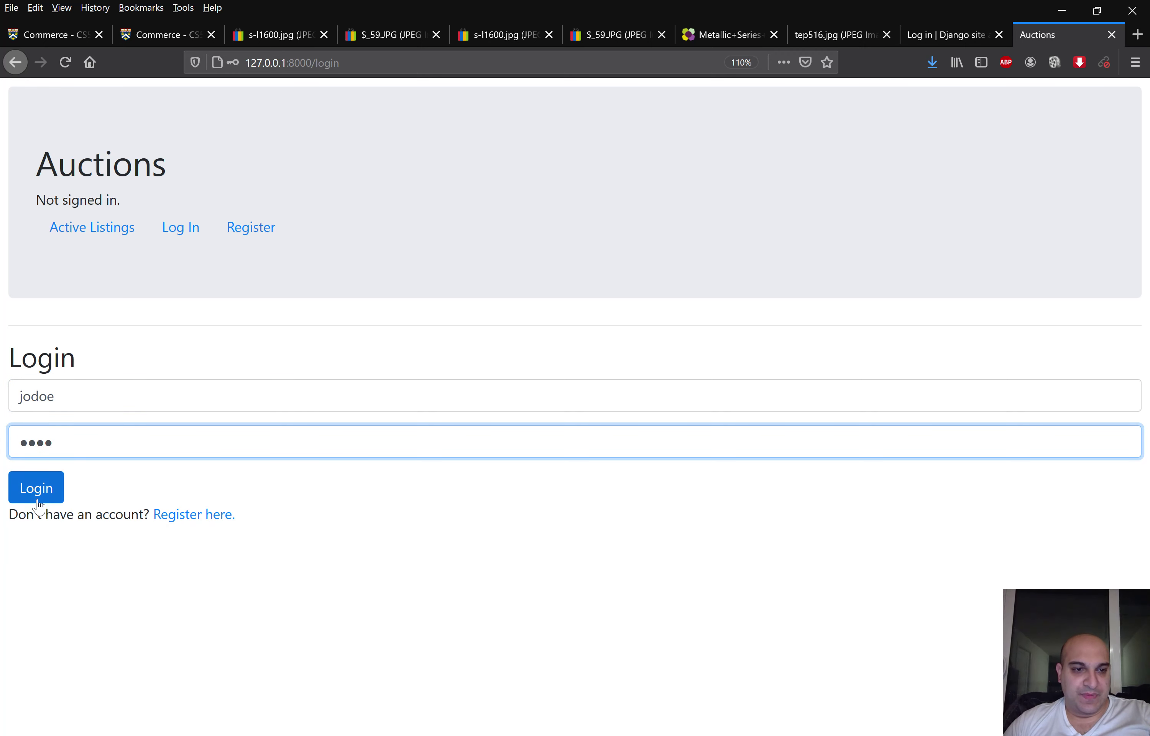
pyautogui.click(53, 495)
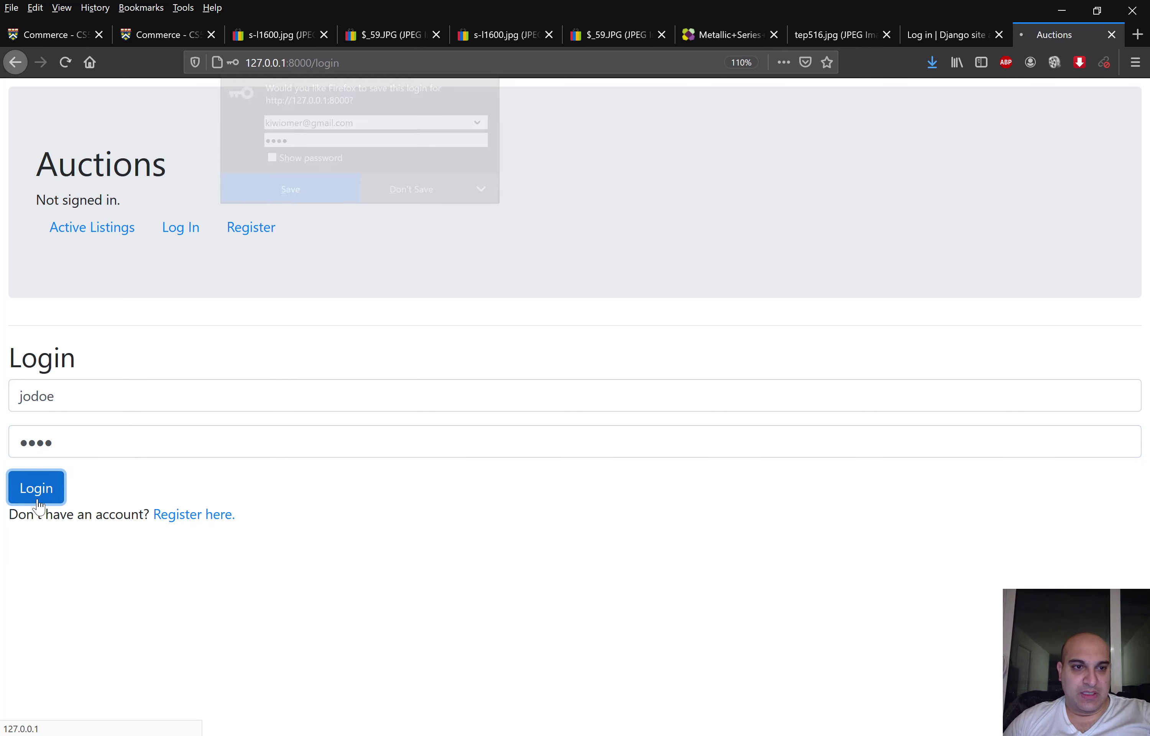
pyautogui.click(251, 333)
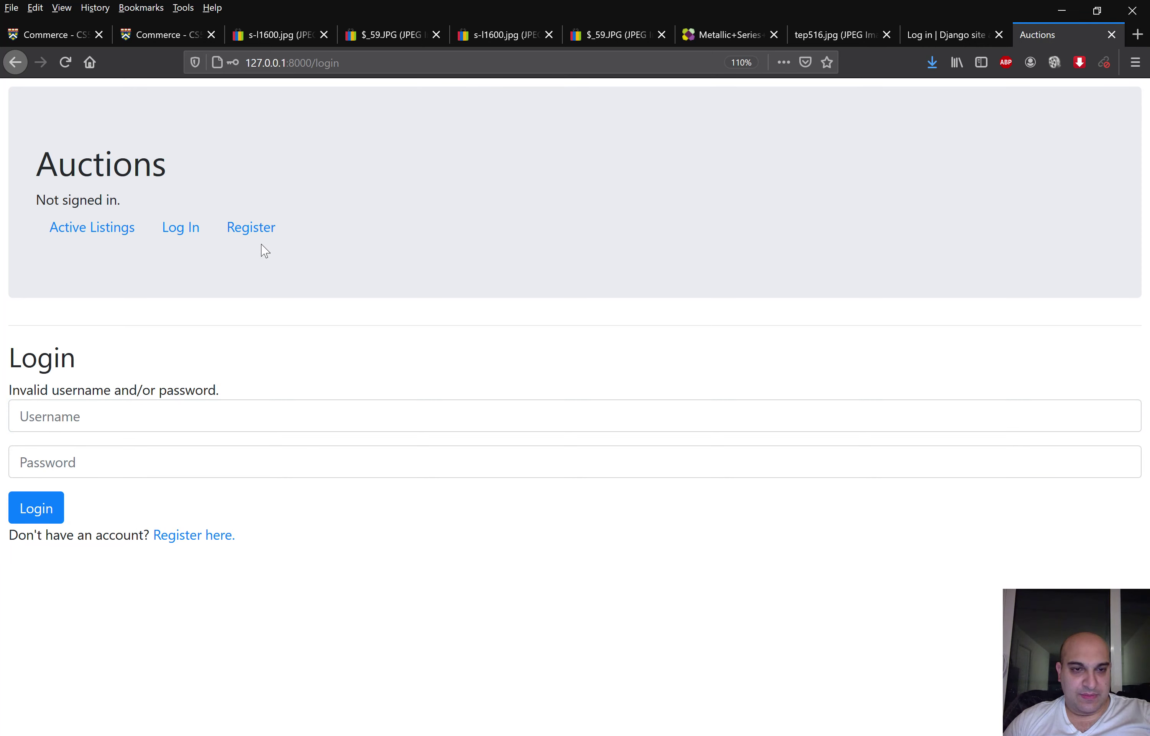
# - Retype the username and password after checking the notes, and log in again without success
pyautogui.click(180, 409)
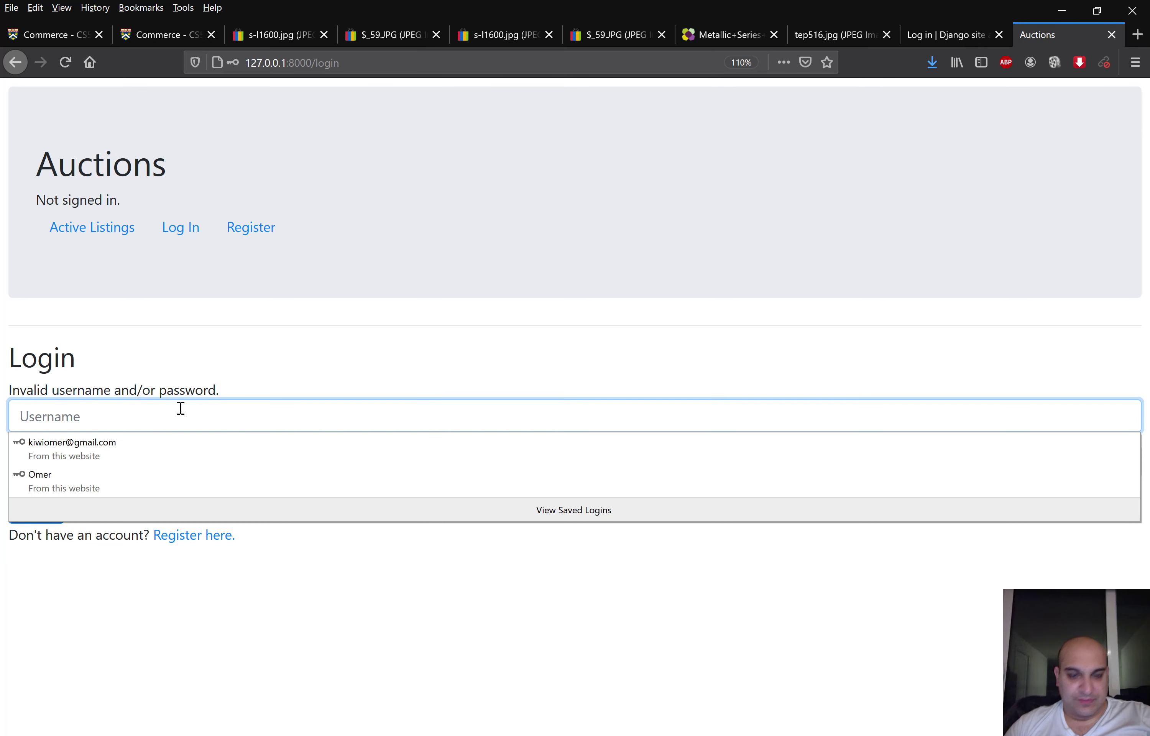
pyautogui.write('j')
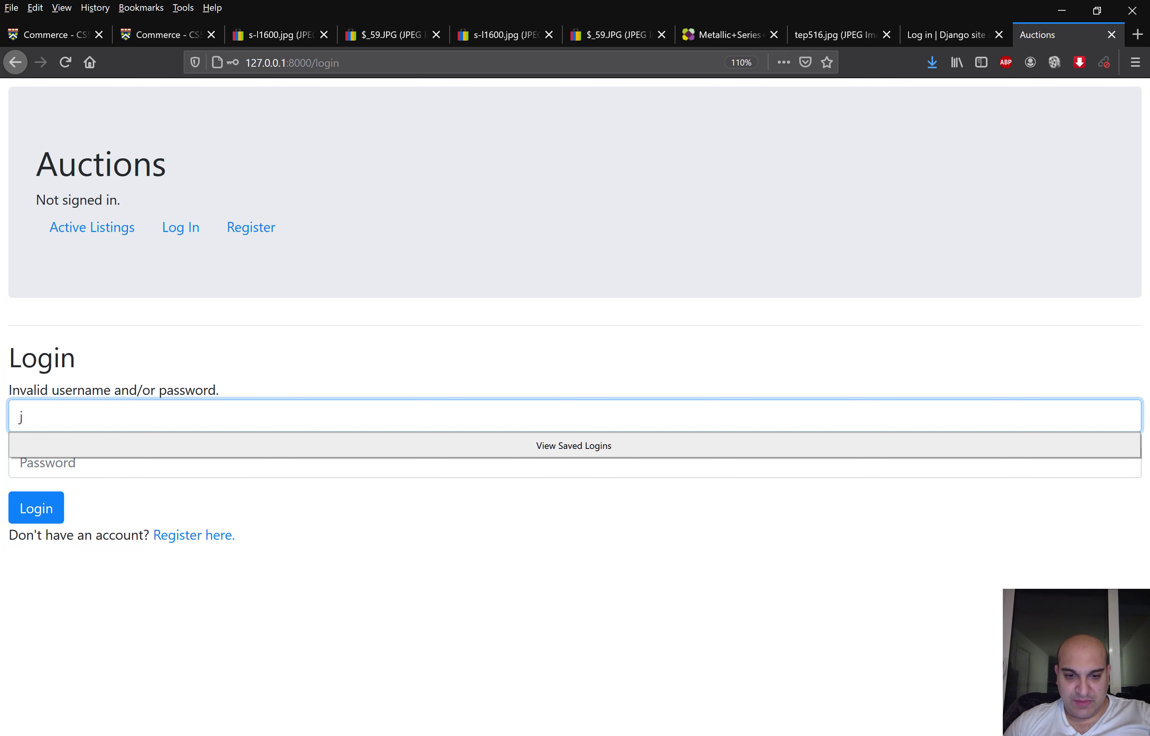
pyautogui.hotkey('alt', 'Tab')
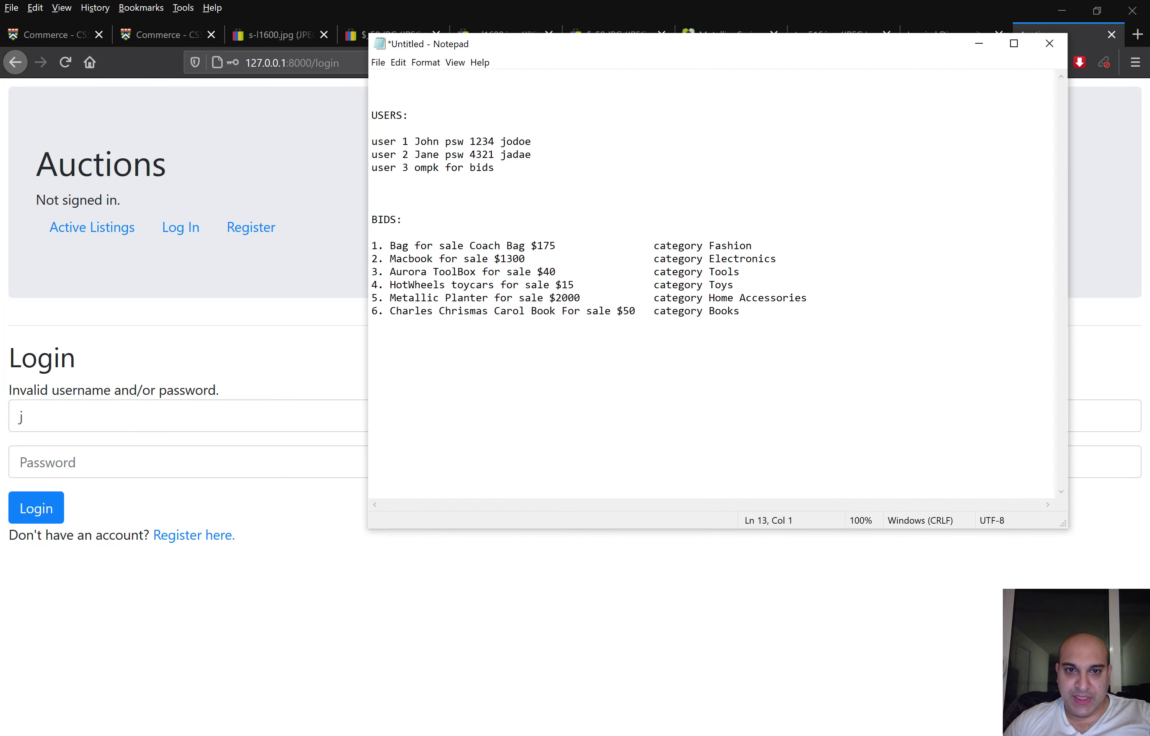
pyautogui.hotkey('alt', 'Tab')
pyautogui.write('odoe')
pyautogui.press('Tab')
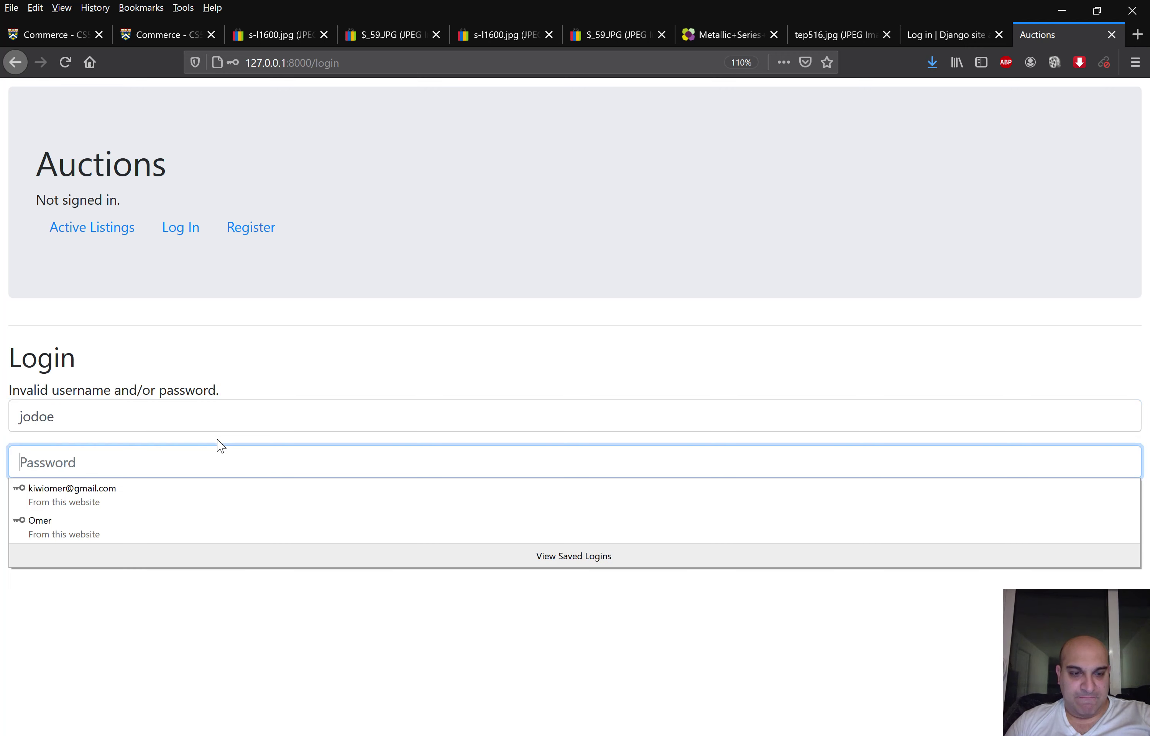
pyautogui.write('123')
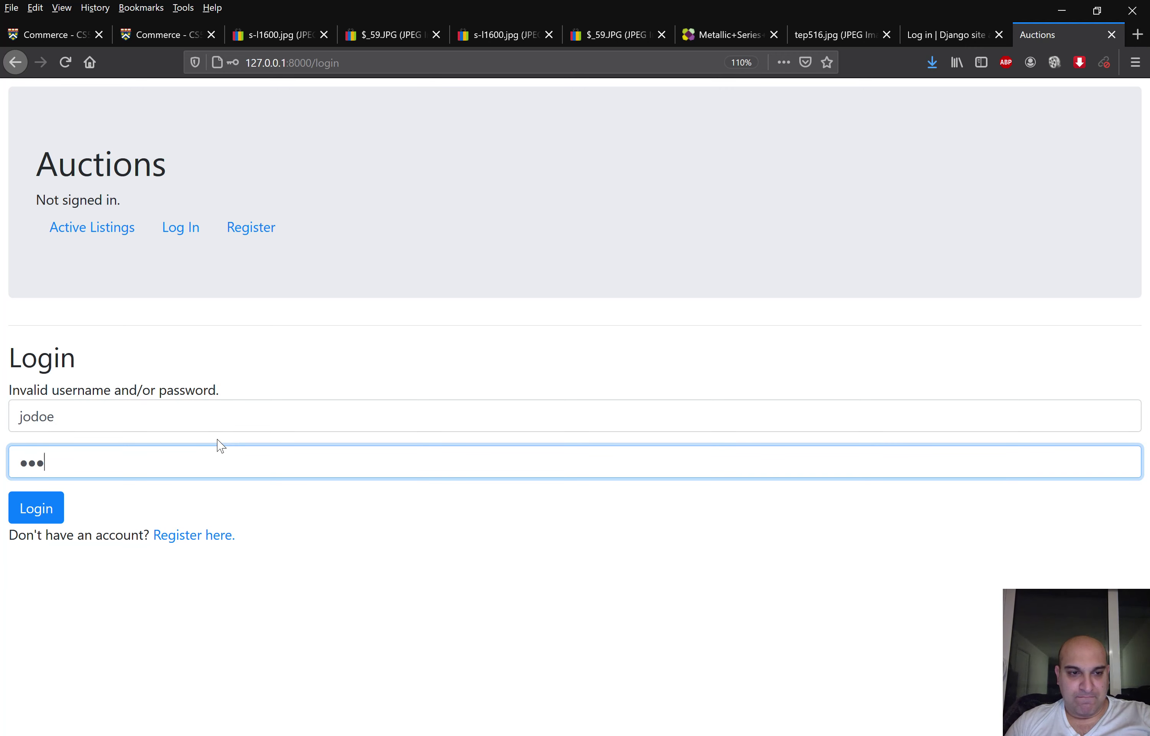
pyautogui.write('4')
pyautogui.click(55, 522)
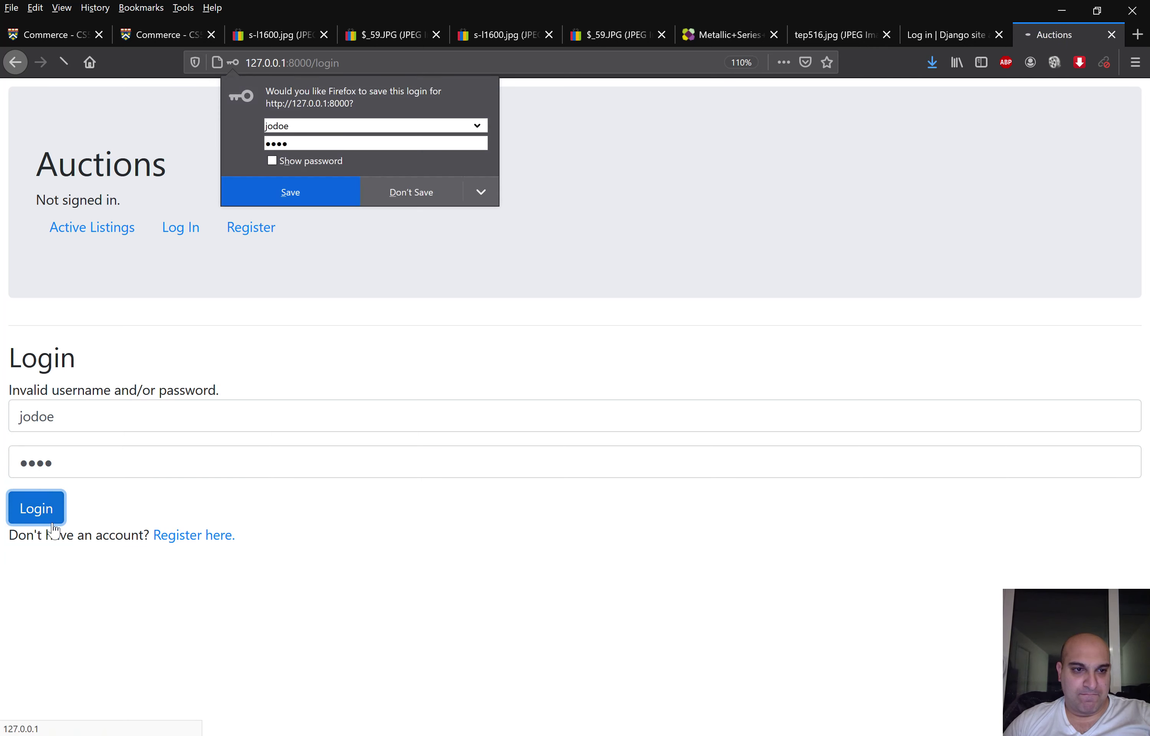
pyautogui.click(326, 247)
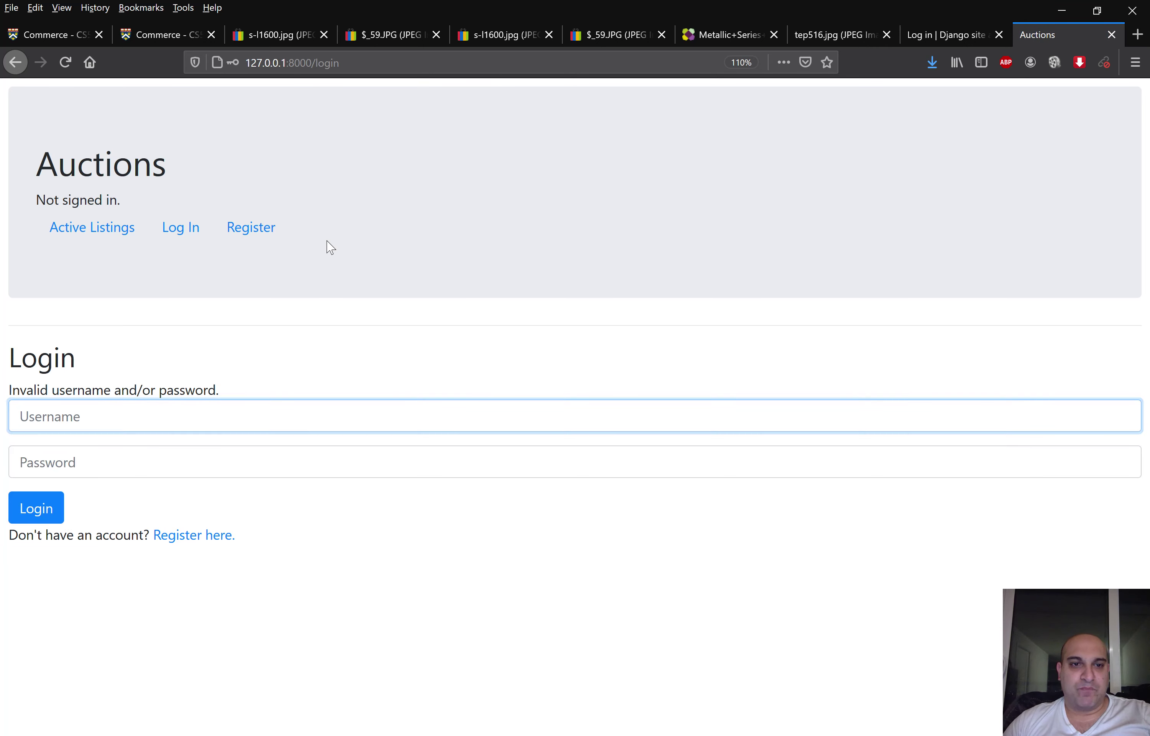
# - Re-register the test username with saved-login email and matching passwords, refused as already taken
pyautogui.click(263, 238)
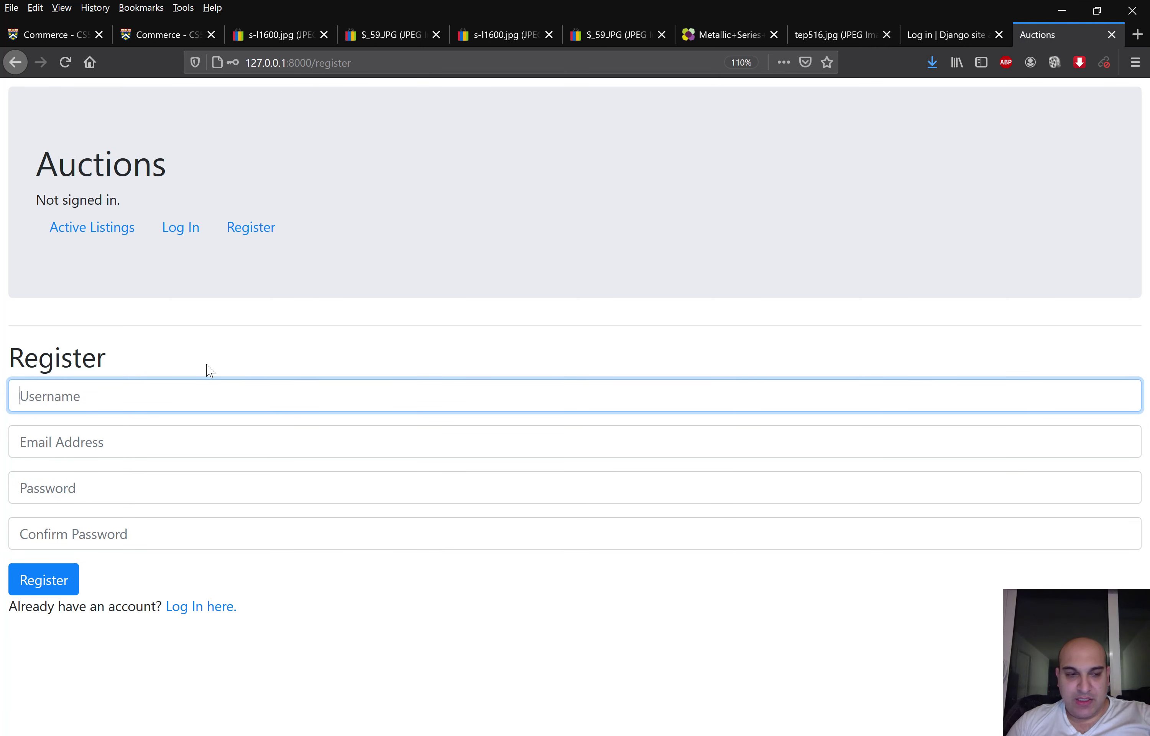
pyautogui.write('jodoe')
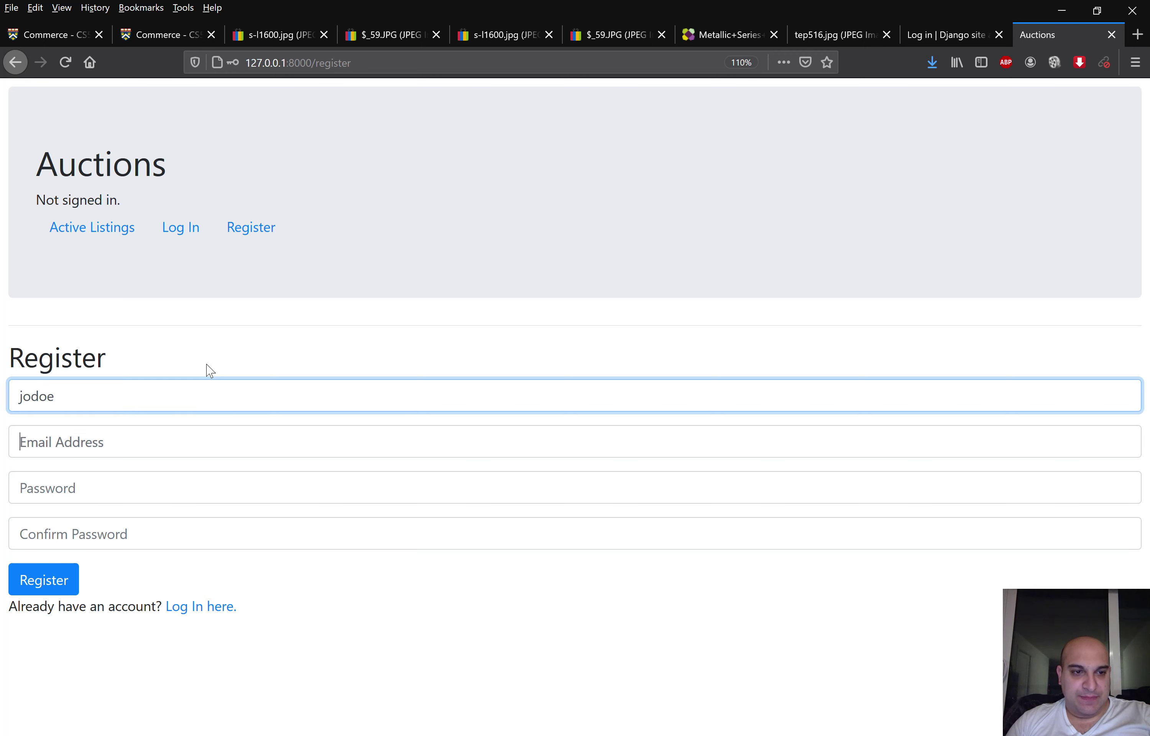
pyautogui.press('Tab')
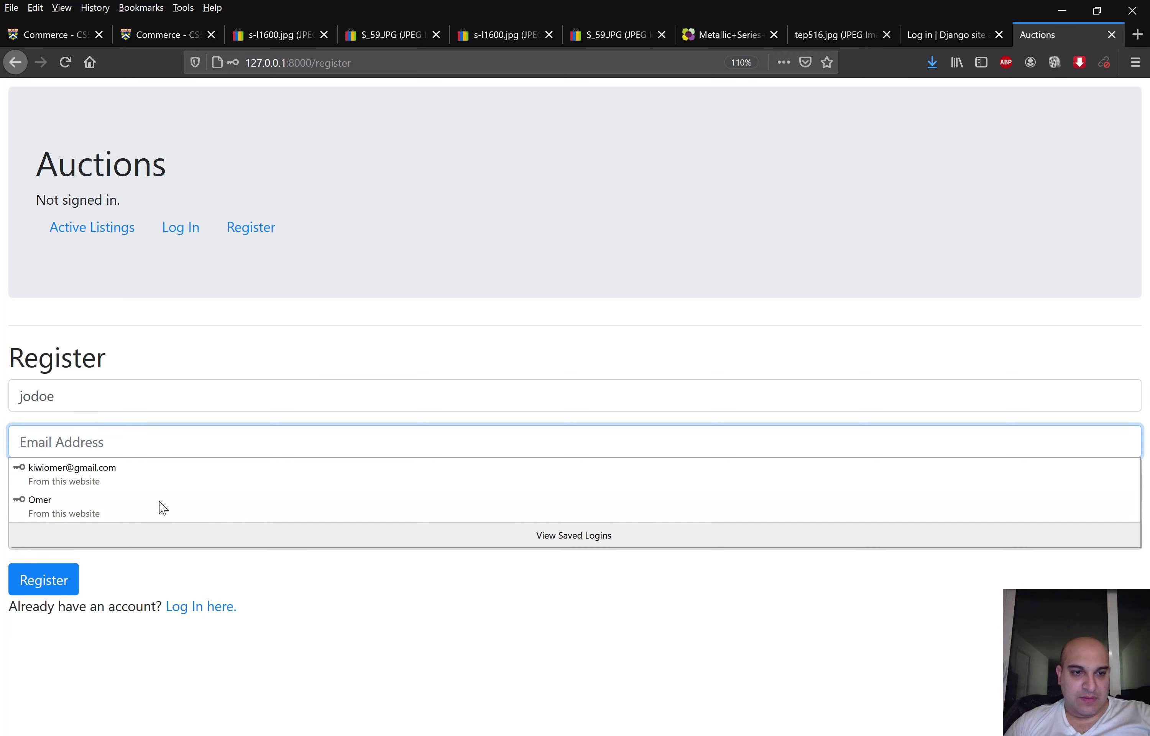
pyautogui.click(176, 477)
pyautogui.press('Tab')
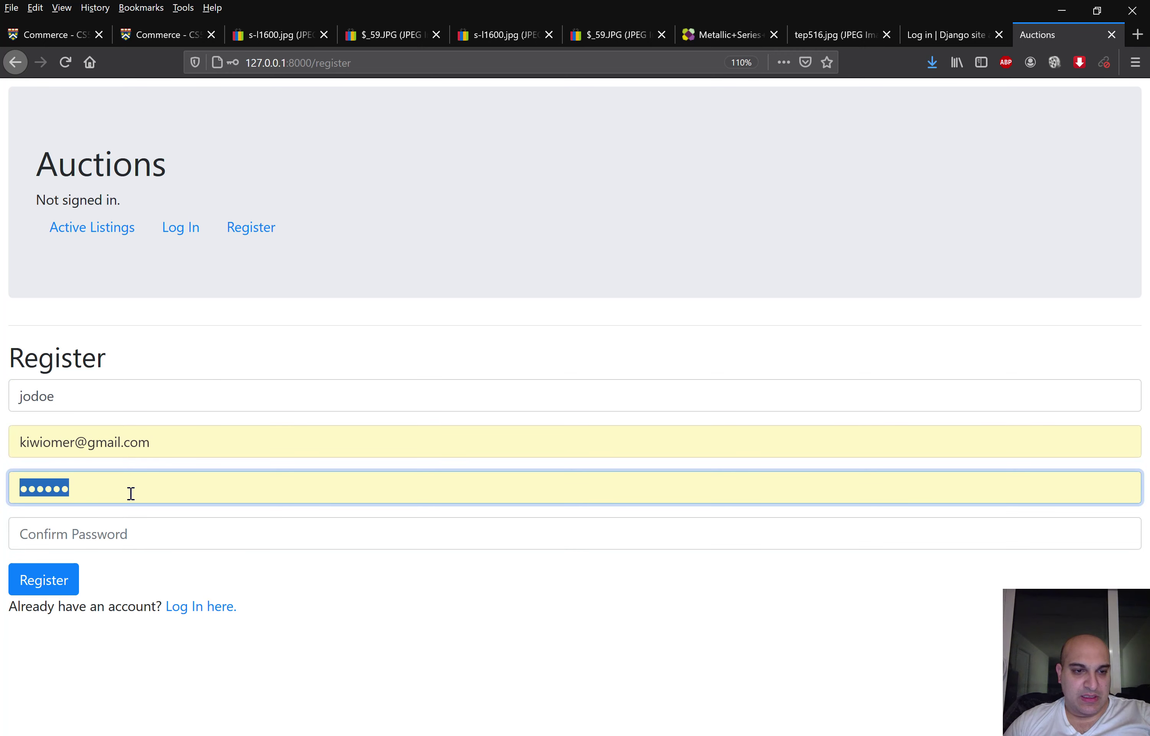
pyautogui.write('1234')
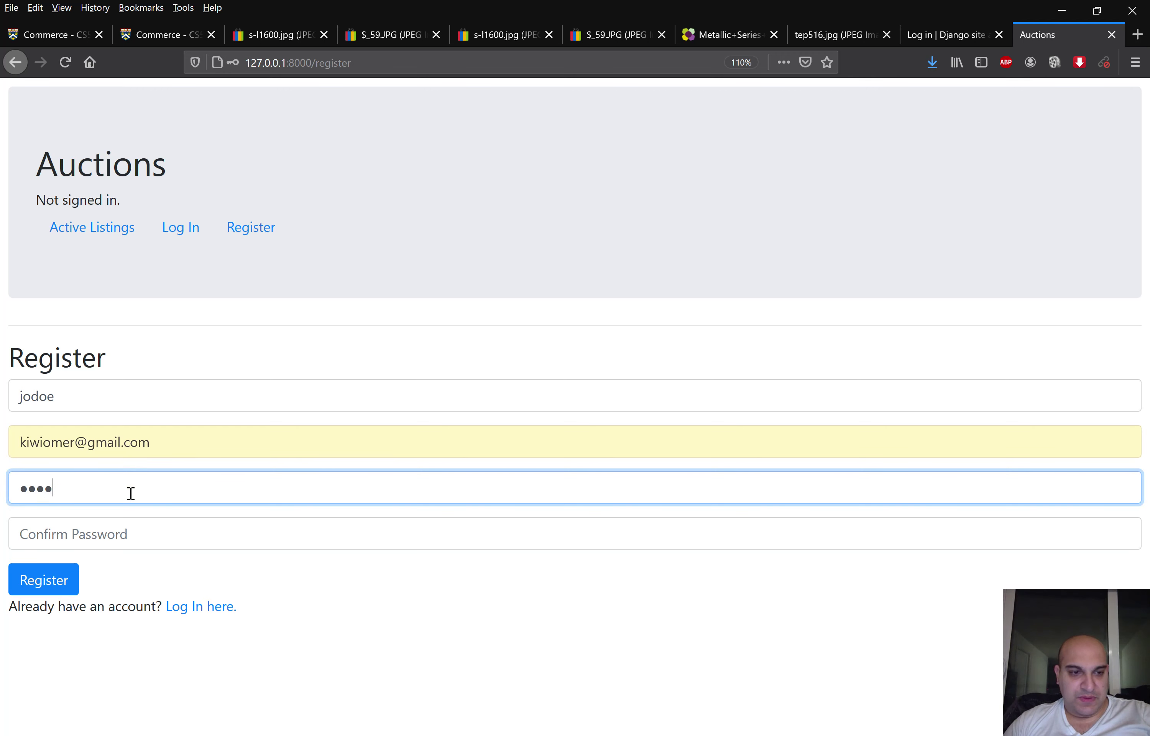
pyautogui.click(135, 527)
pyautogui.write('12')
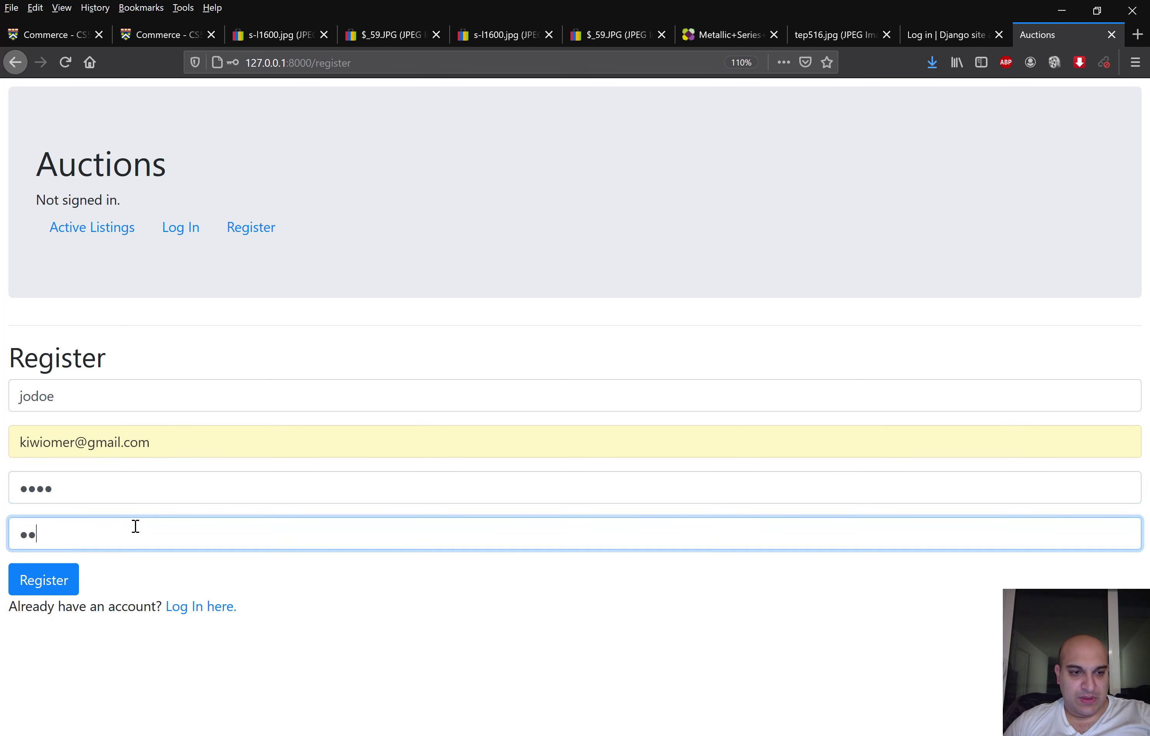
pyautogui.write('34')
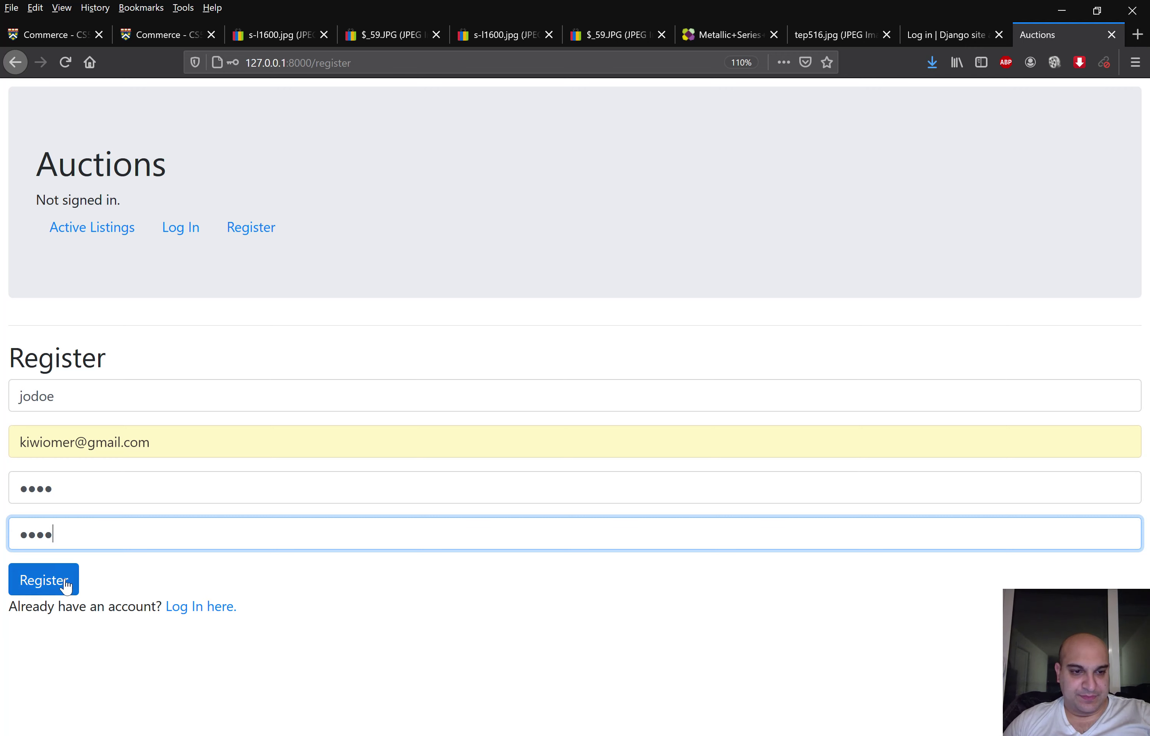
pyautogui.click(66, 582)
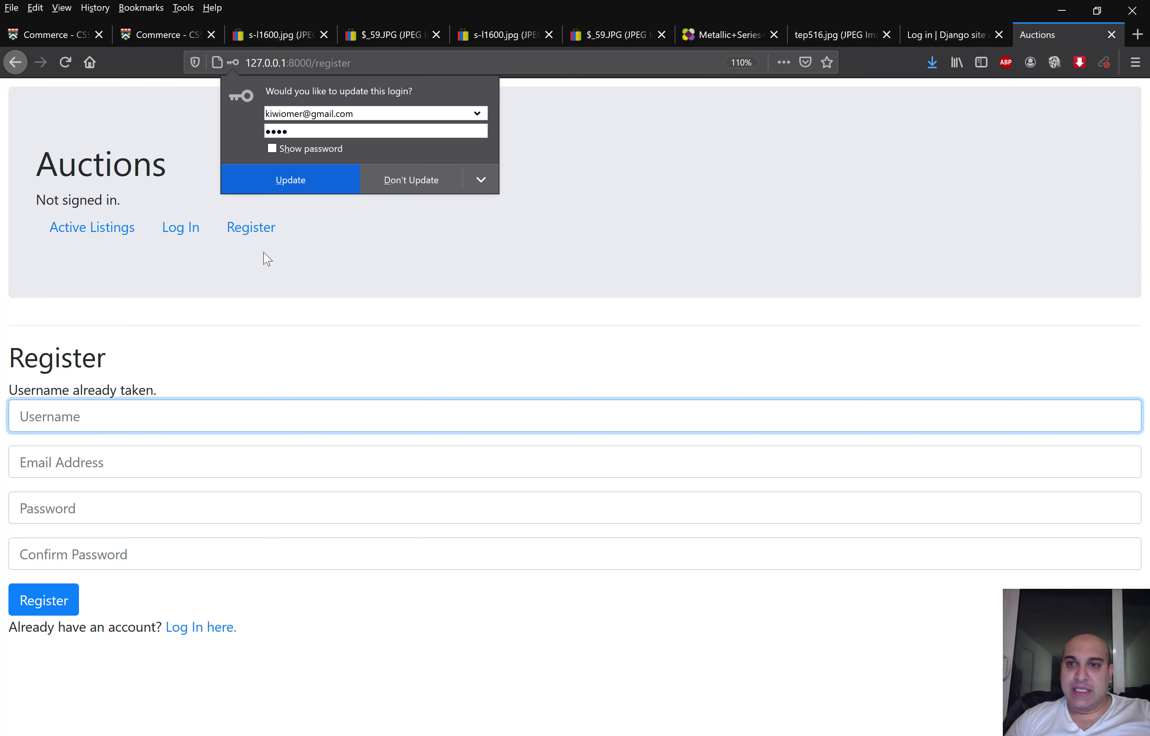
pyautogui.click(265, 411)
# - Enter the new username and fill the email from a saved login
pyautogui.write('jodo')
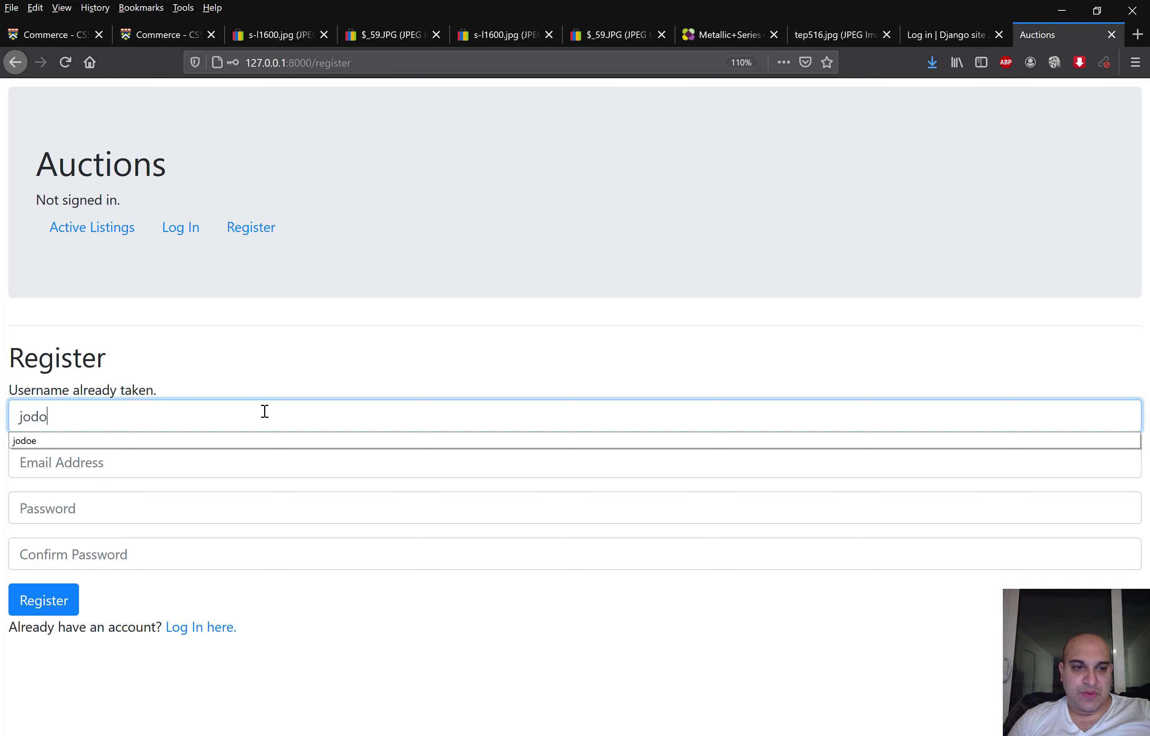
pyautogui.write('es')
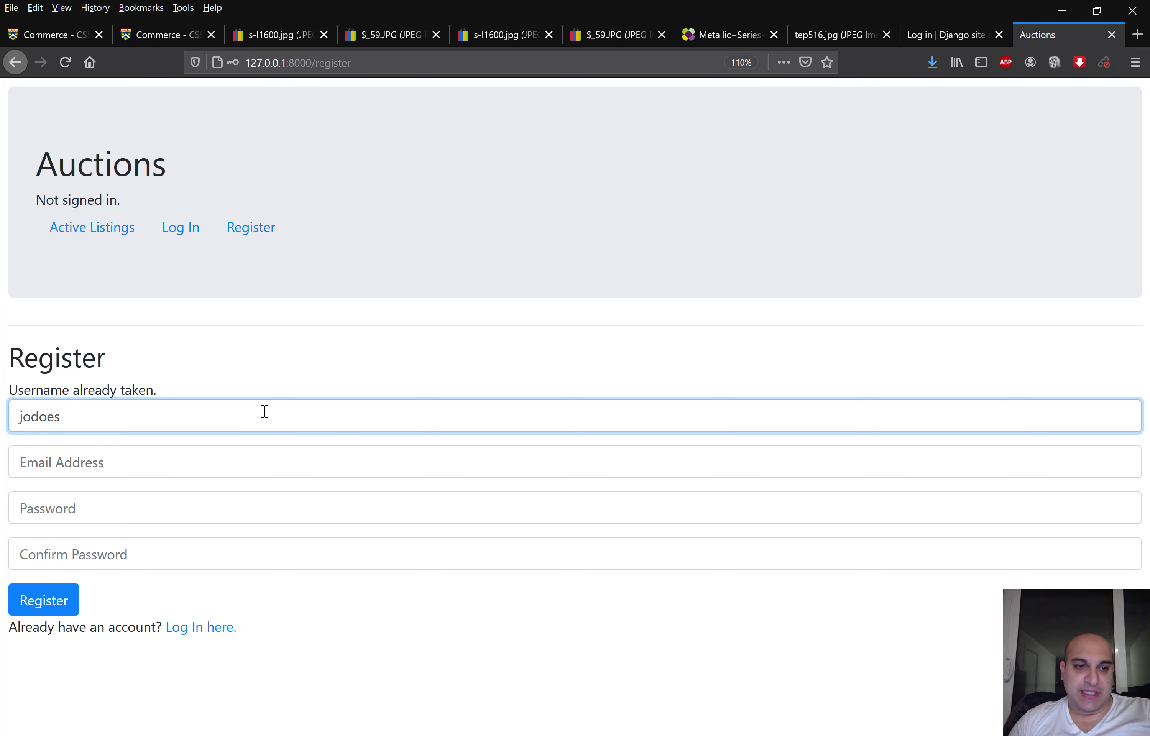
pyautogui.press('Tab')
pyautogui.write('123')
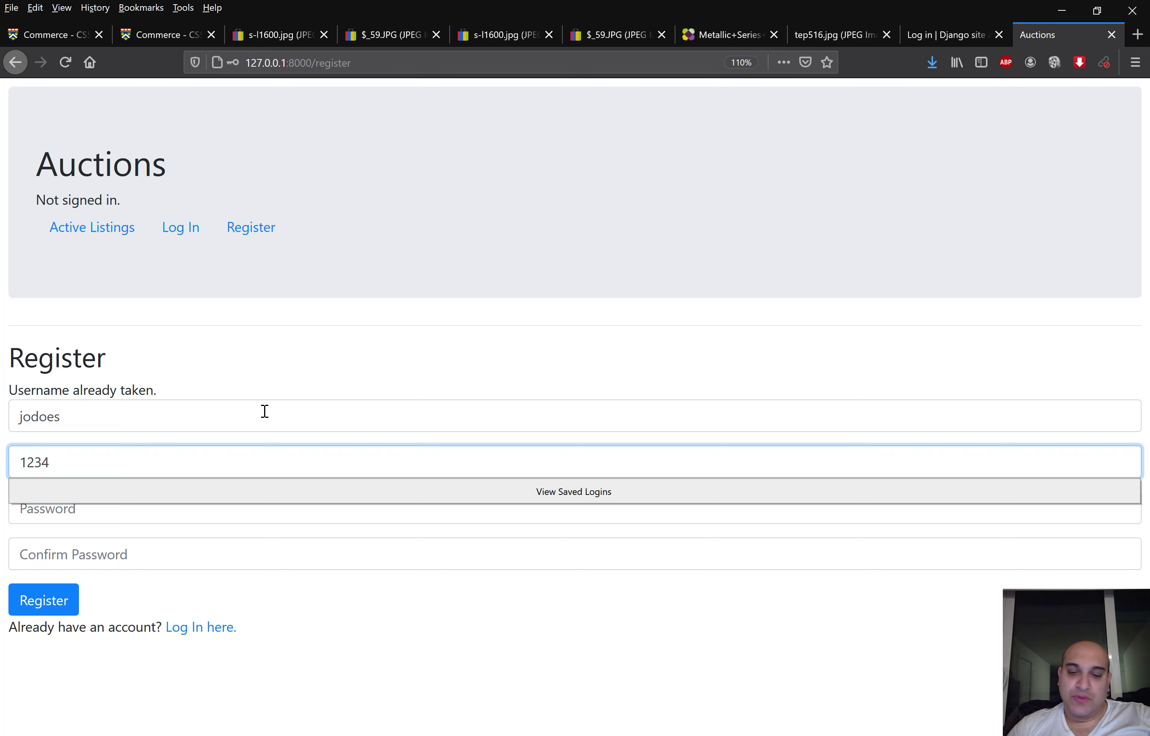
pyautogui.press('BackSpace')
pyautogui.press('BackSpace')
pyautogui.press('BackSpace')
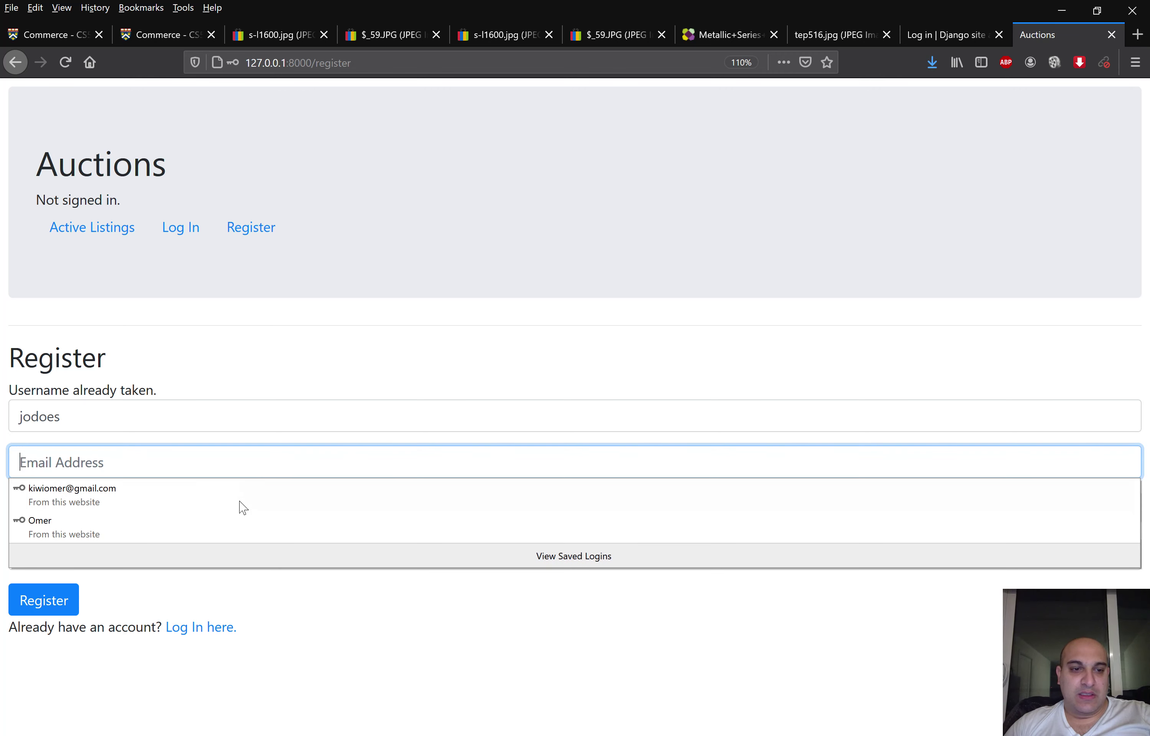
pyautogui.click(241, 501)
# - Set matching password and confirmation, register, and decline updating the saved login
pyautogui.doubleClick(202, 516)
pyautogui.write('1')
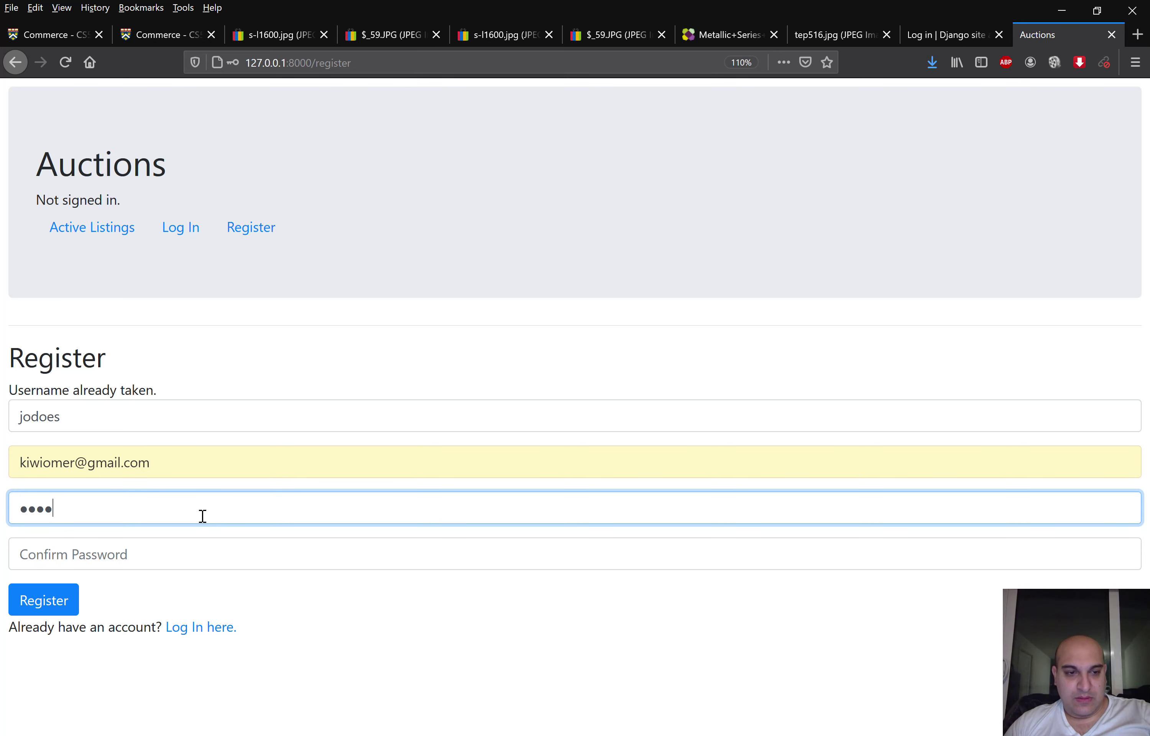
pyautogui.press('Tab')
pyautogui.write('1')
pyautogui.press('BackSpace')
pyautogui.write('1')
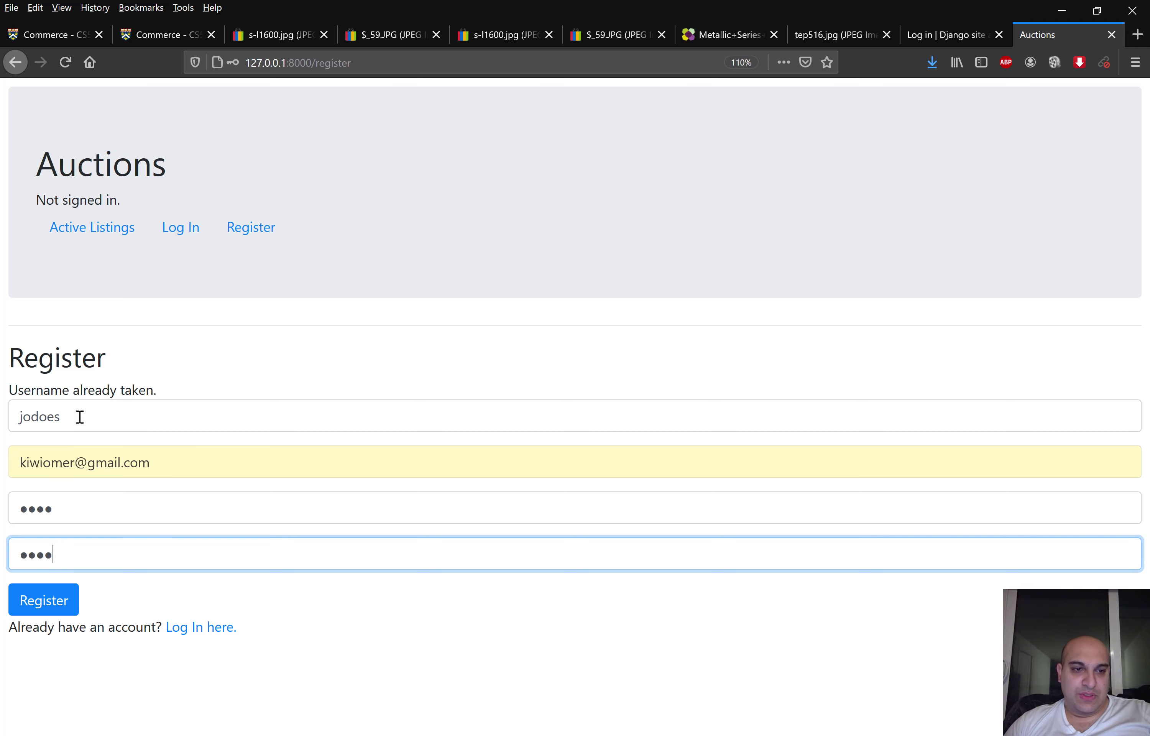
pyautogui.click(55, 611)
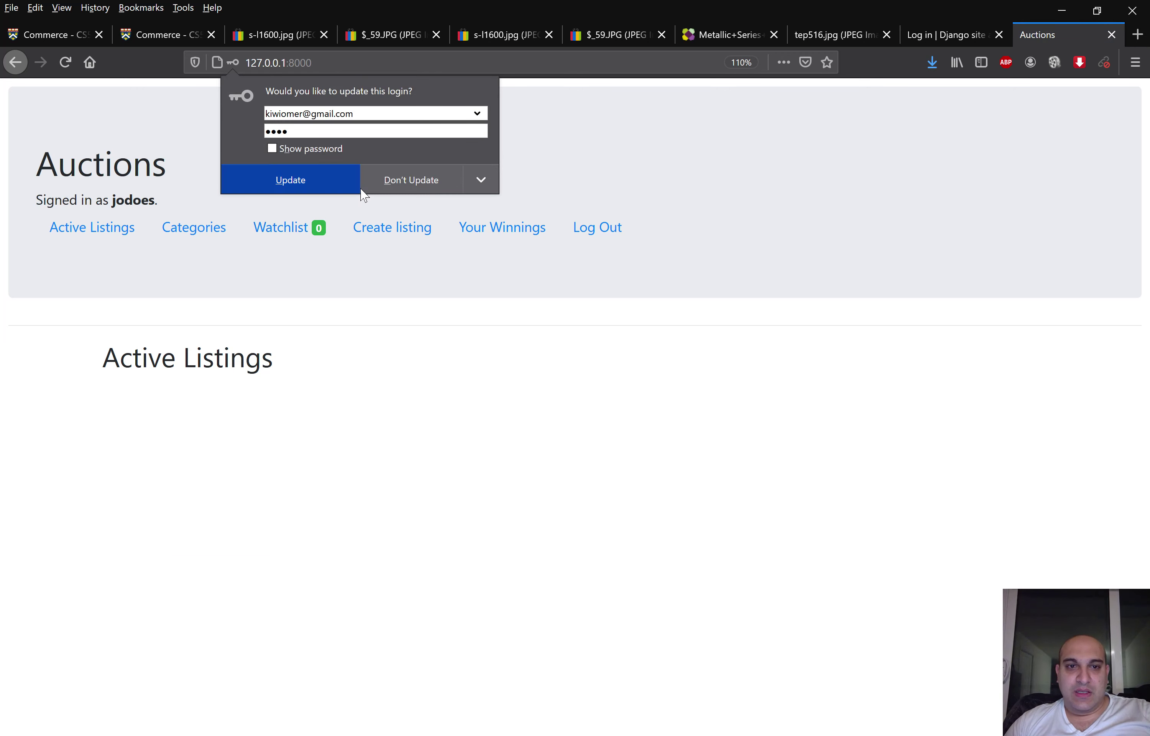
pyautogui.click(414, 190)
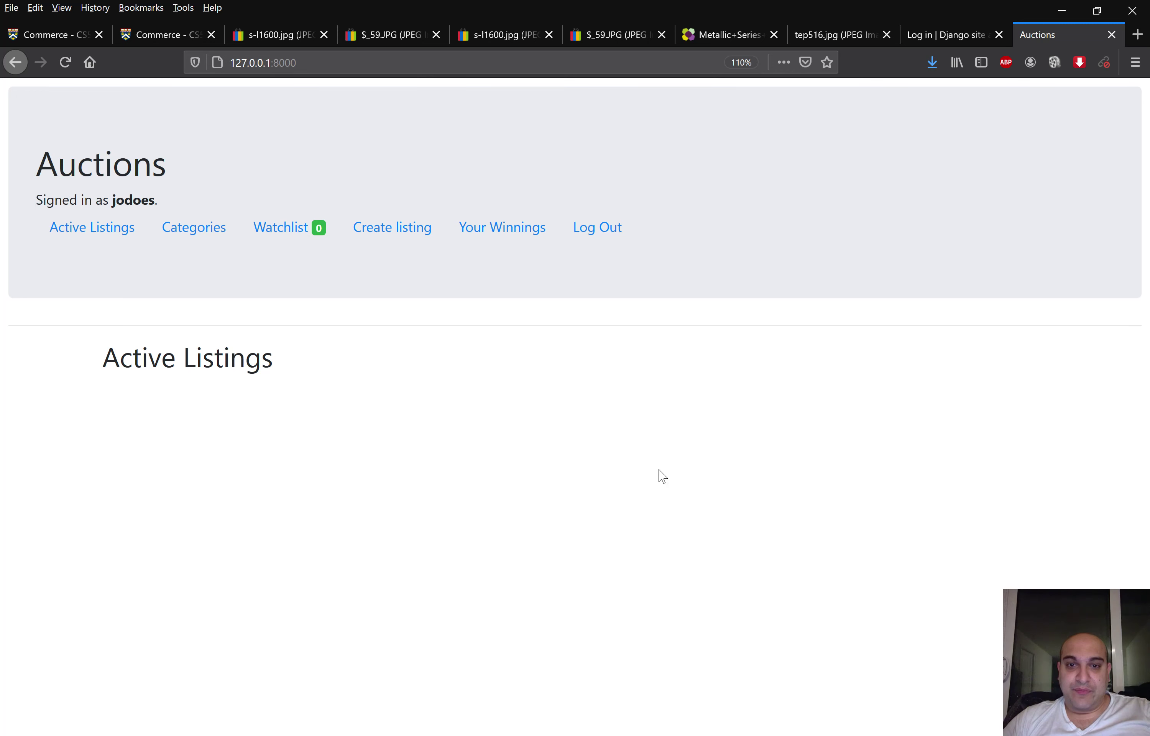
# - Sign the new user out, check the test users in the notes, and open the login form
pyautogui.click(620, 231)
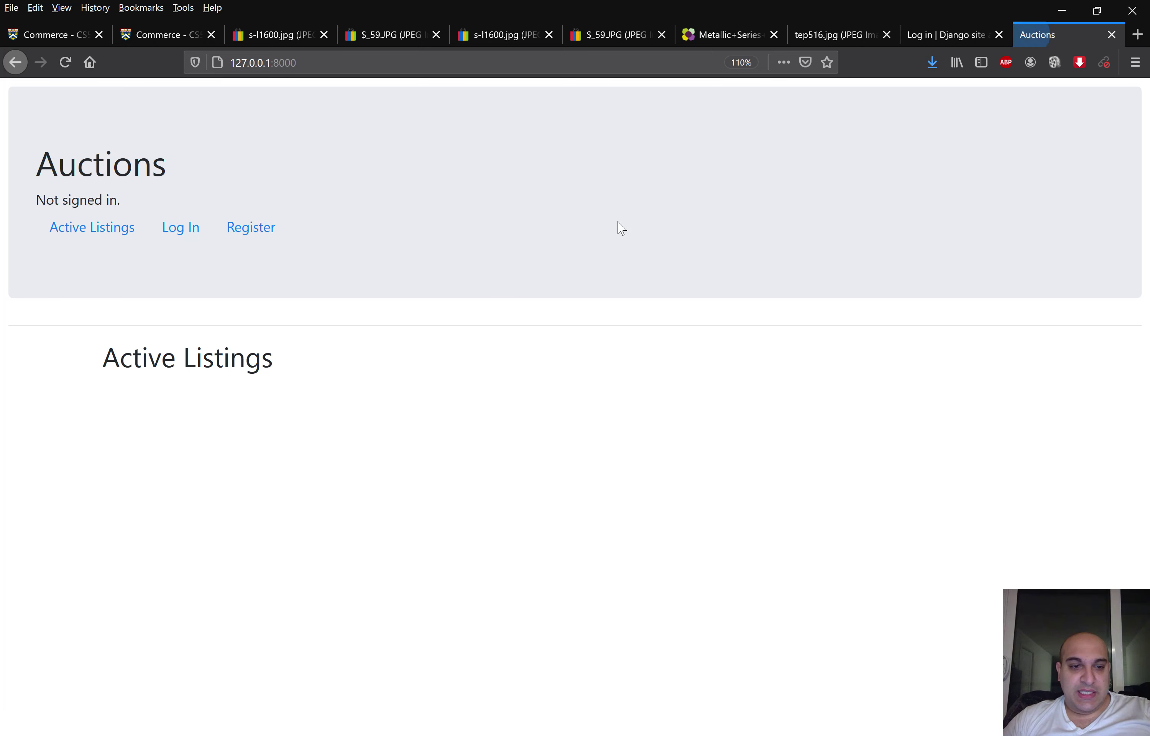
pyautogui.hotkey('alt', 'Tab')
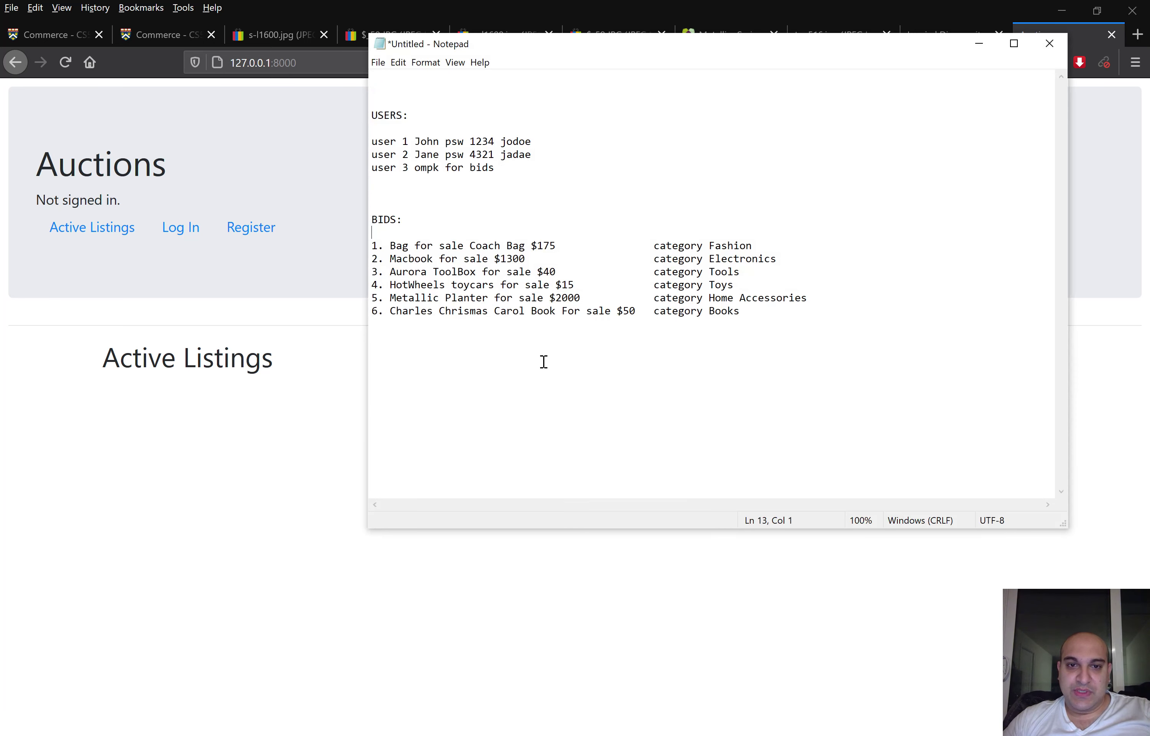
pyautogui.click(297, 392)
pyautogui.click(191, 238)
pyautogui.click(200, 397)
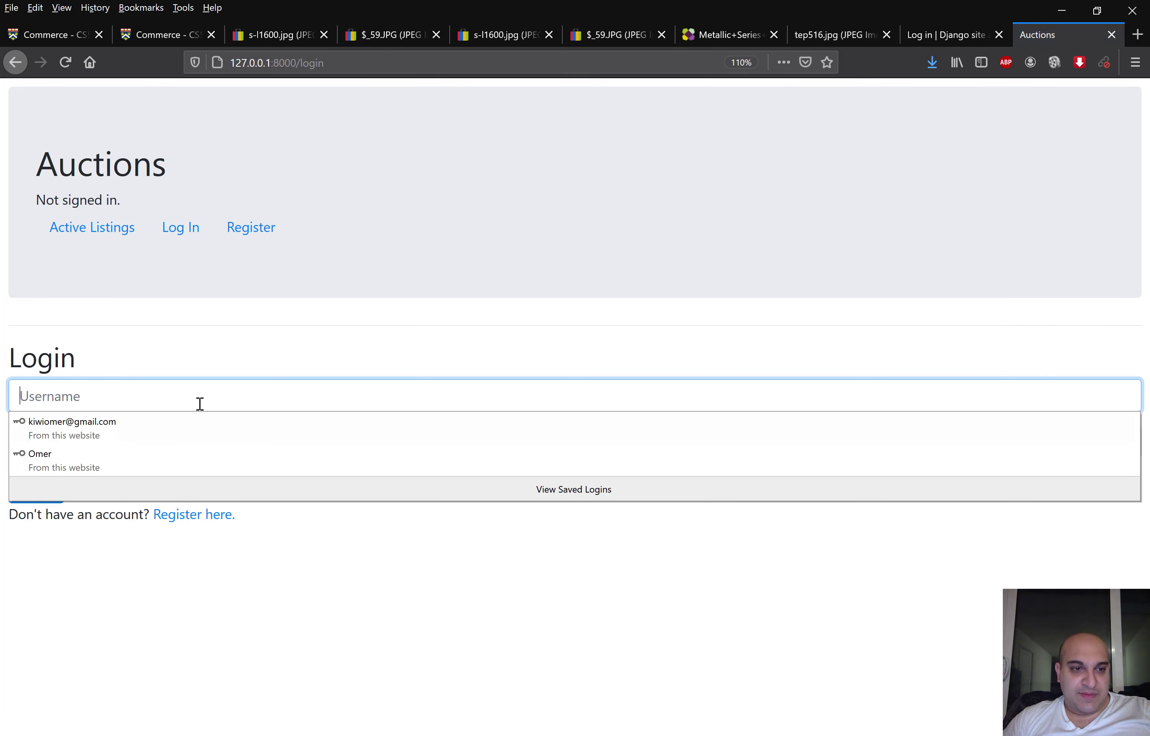
# - Log in as another test user with a retyped password; after the rejection, go to Register
pyautogui.write('jadoe')
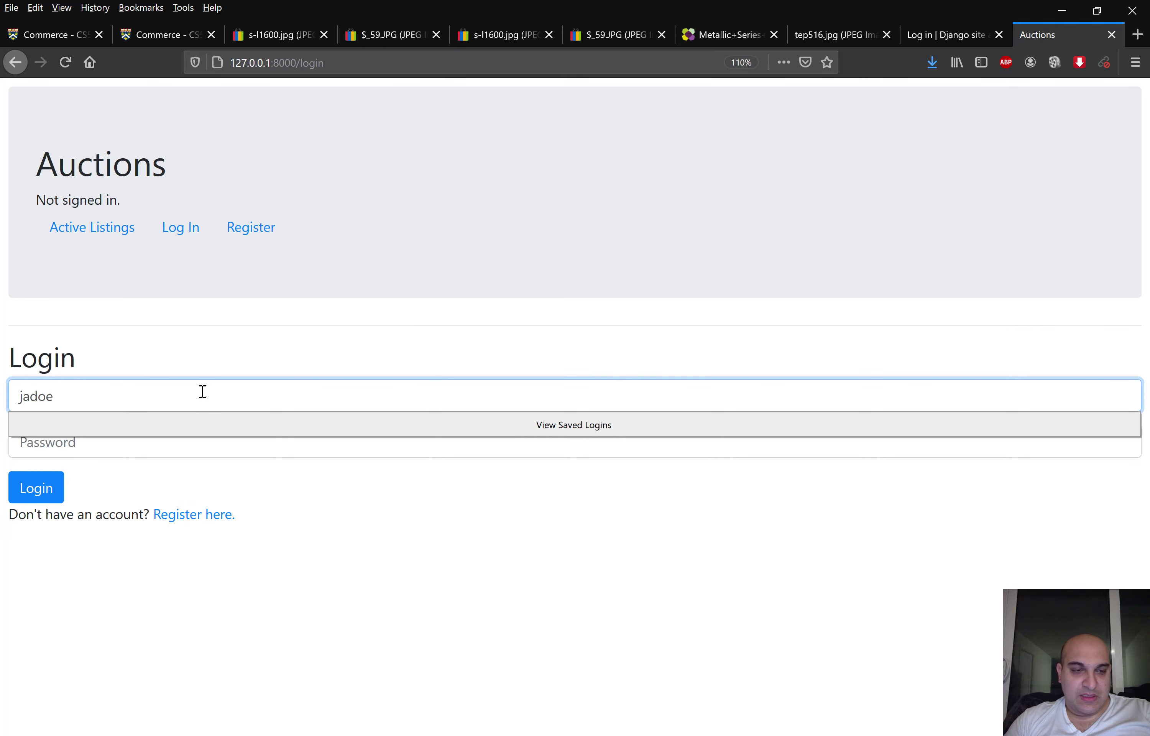
pyautogui.press('Tab')
pyautogui.click(188, 485)
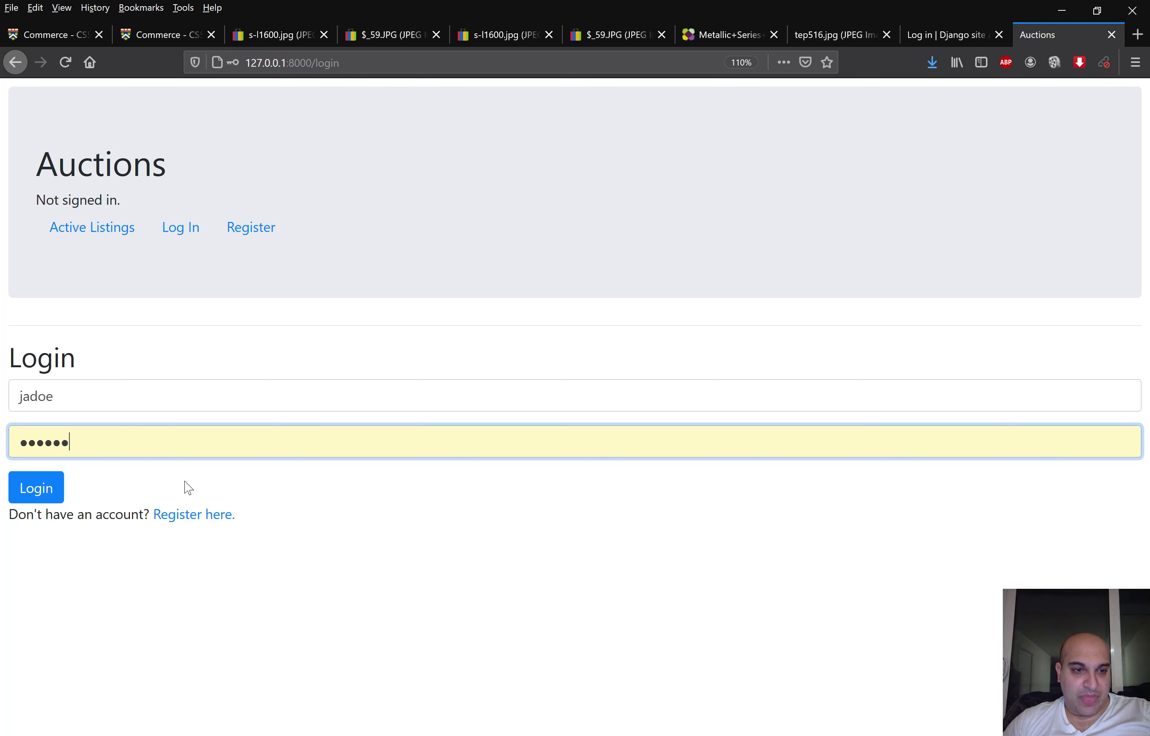
pyautogui.doubleClick(99, 436)
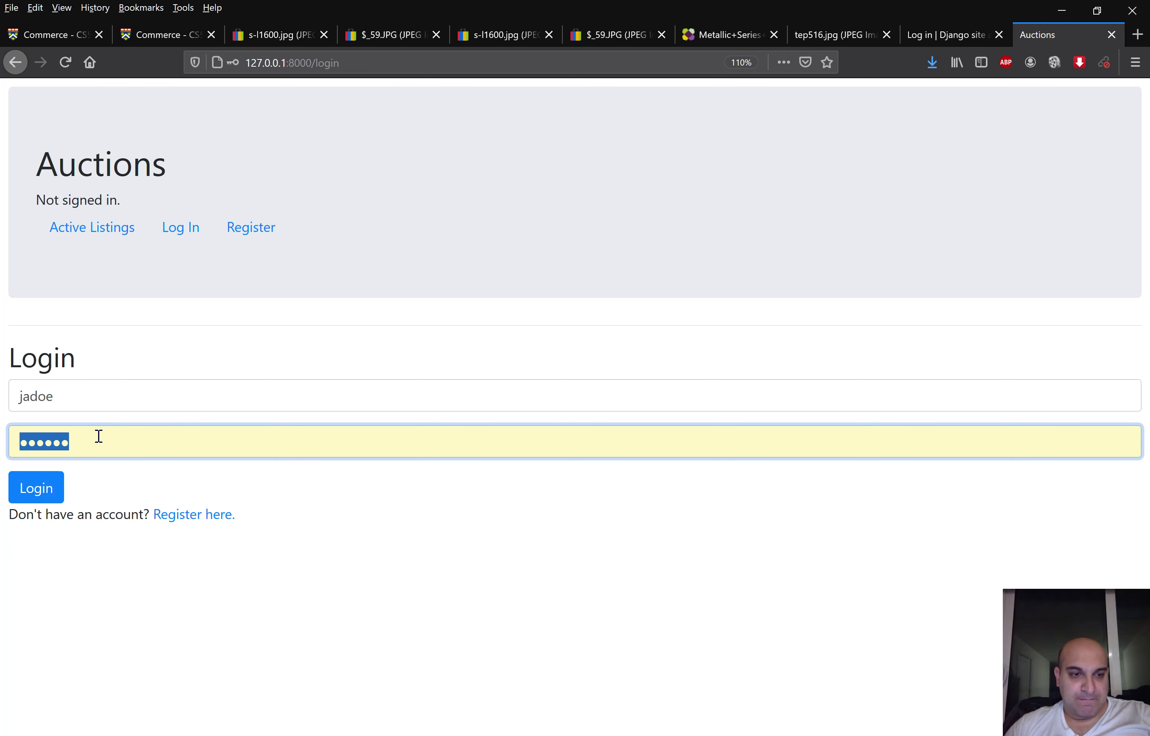
pyautogui.write('123456')
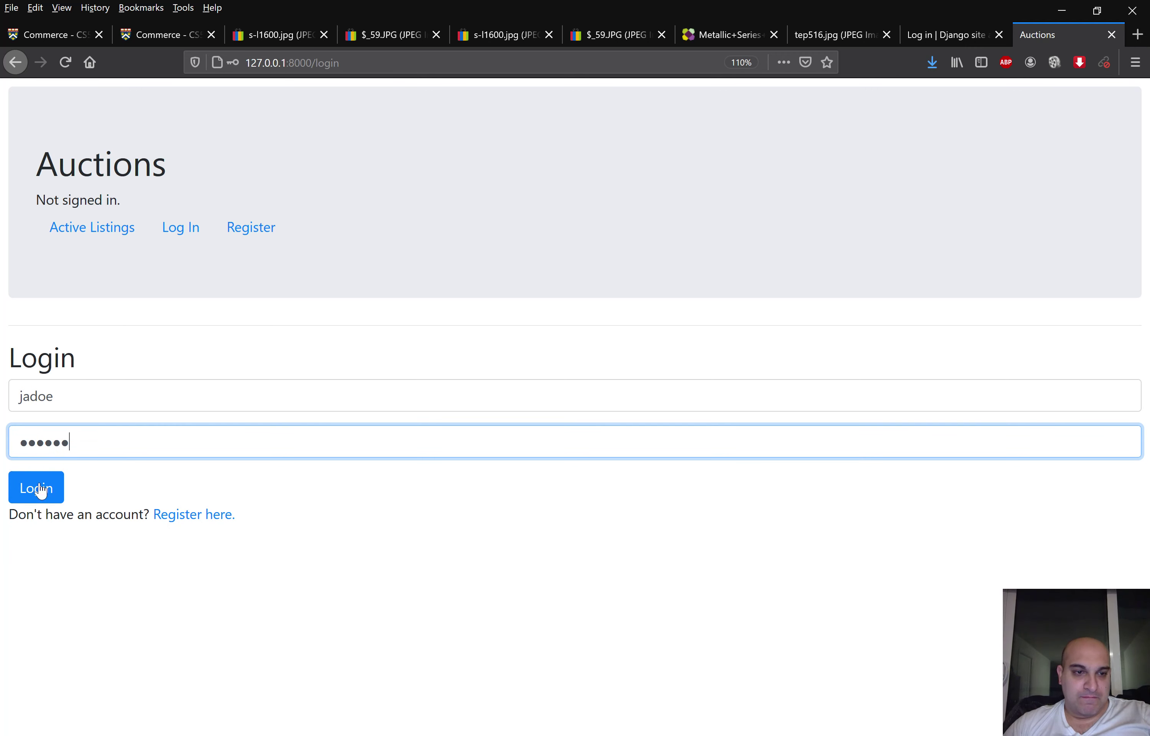
pyautogui.press('BackSpace')
pyautogui.press('BackSpace')
pyautogui.press('BackSpace')
pyautogui.press('BackSpace')
pyautogui.press('BackSpace')
pyautogui.write('12')
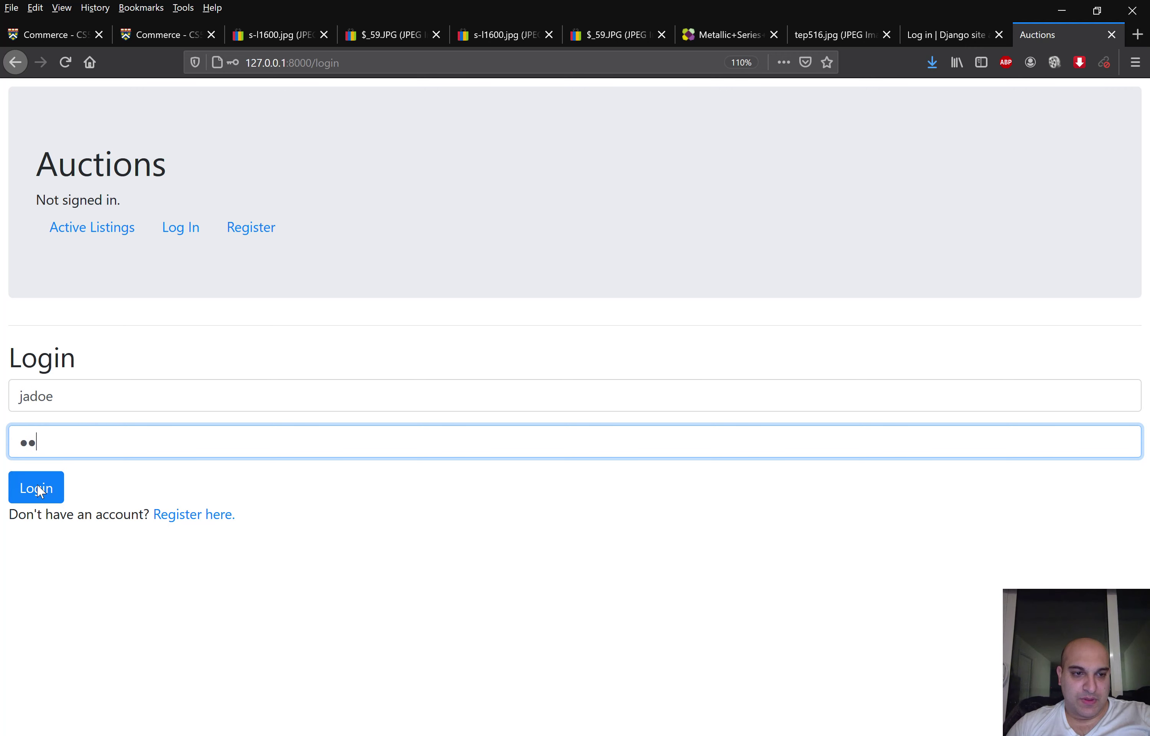
pyautogui.press('BackSpace')
pyautogui.press('BackSpace')
pyautogui.write('1')
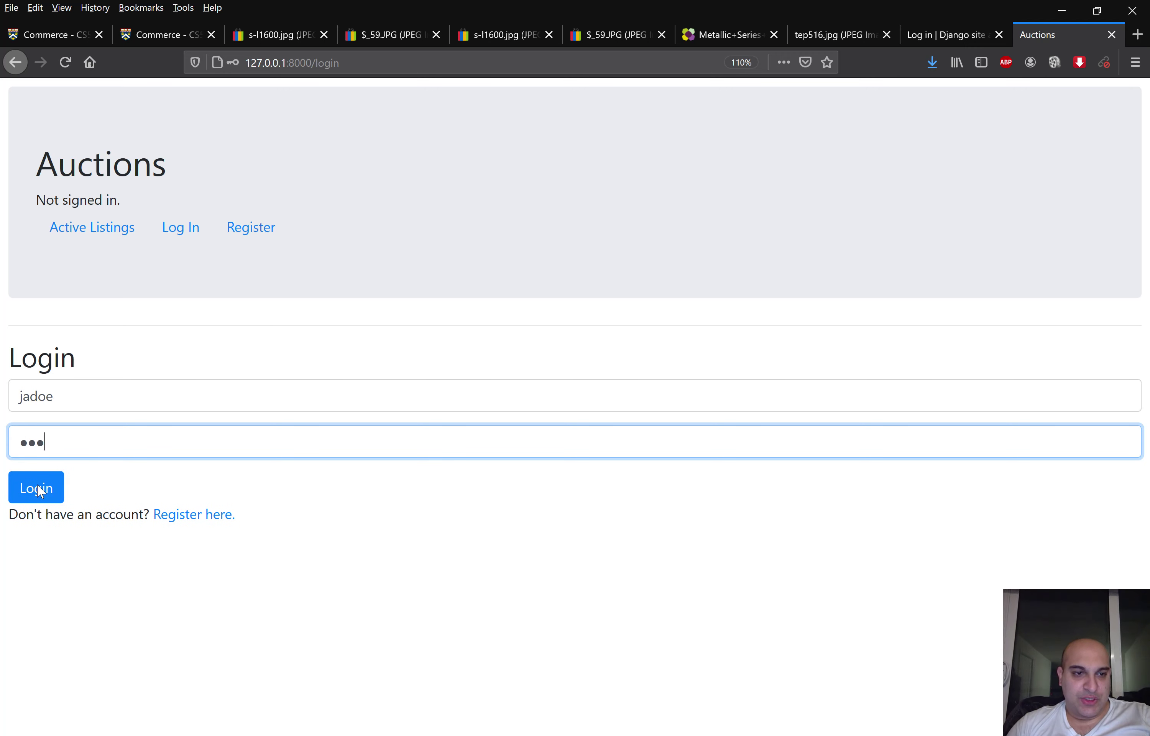
pyautogui.write('234')
pyautogui.click(41, 492)
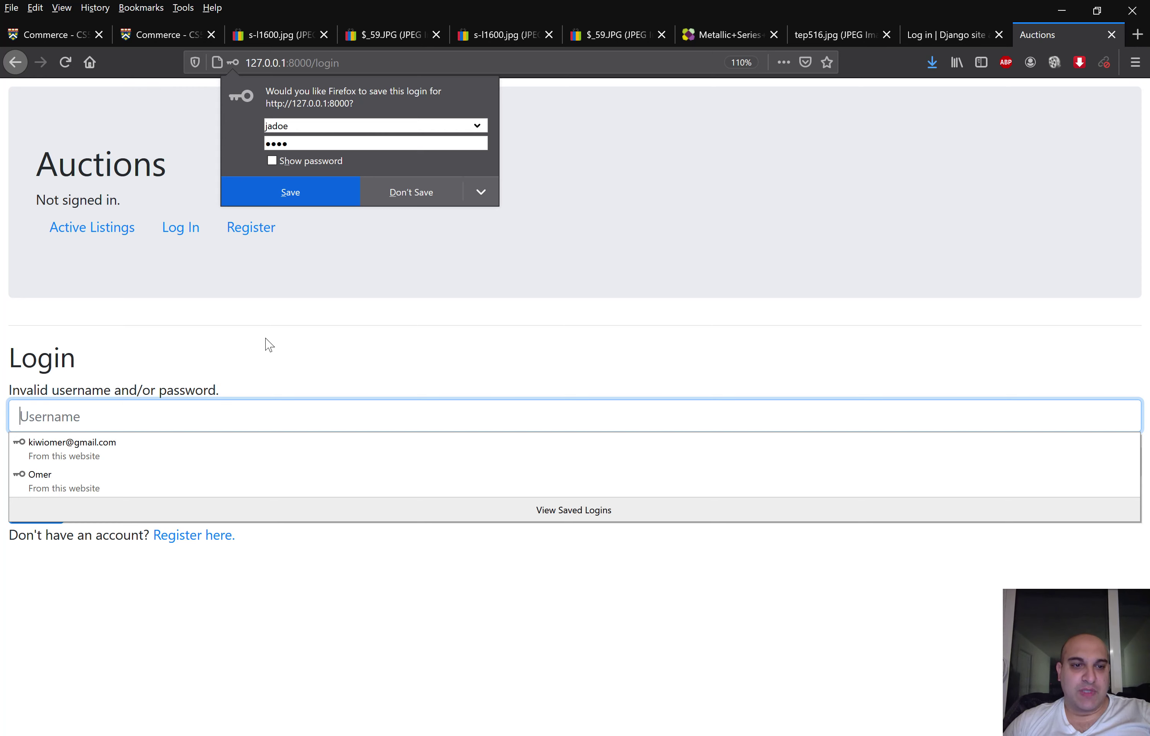
pyautogui.click(264, 341)
pyautogui.click(218, 535)
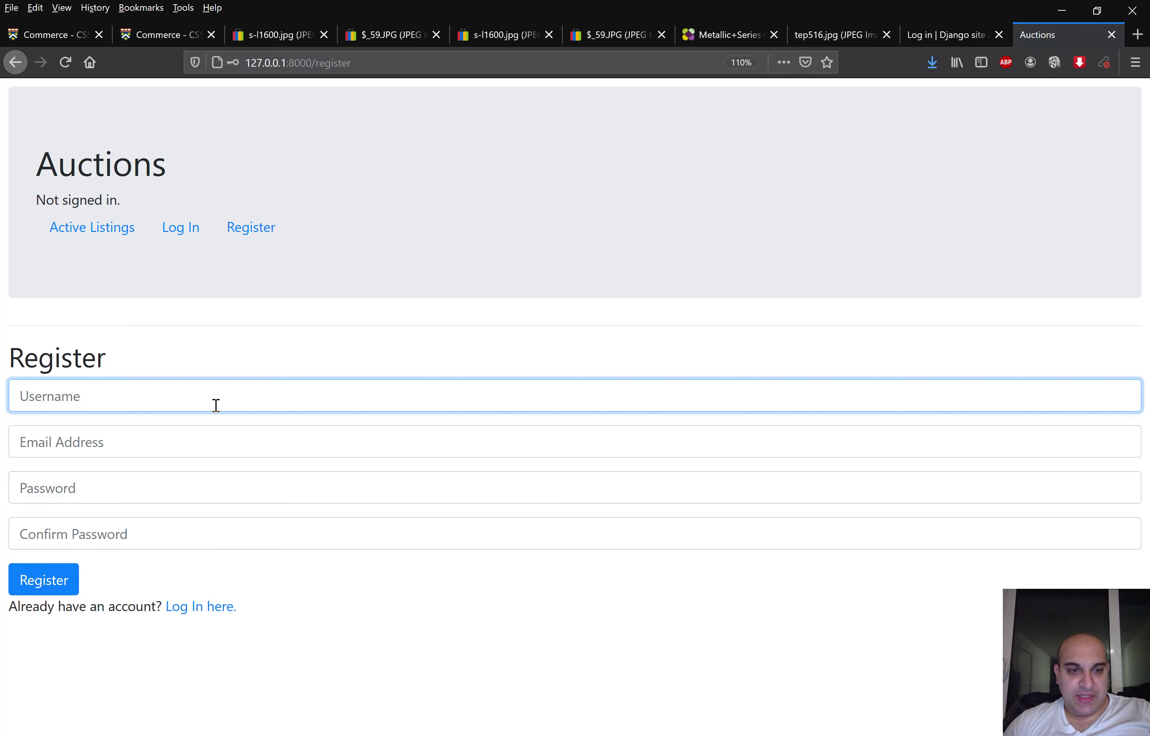
# - Register a third test user with the saved email and a new password, declining Firefox's login update
pyautogui.write('jadoe')
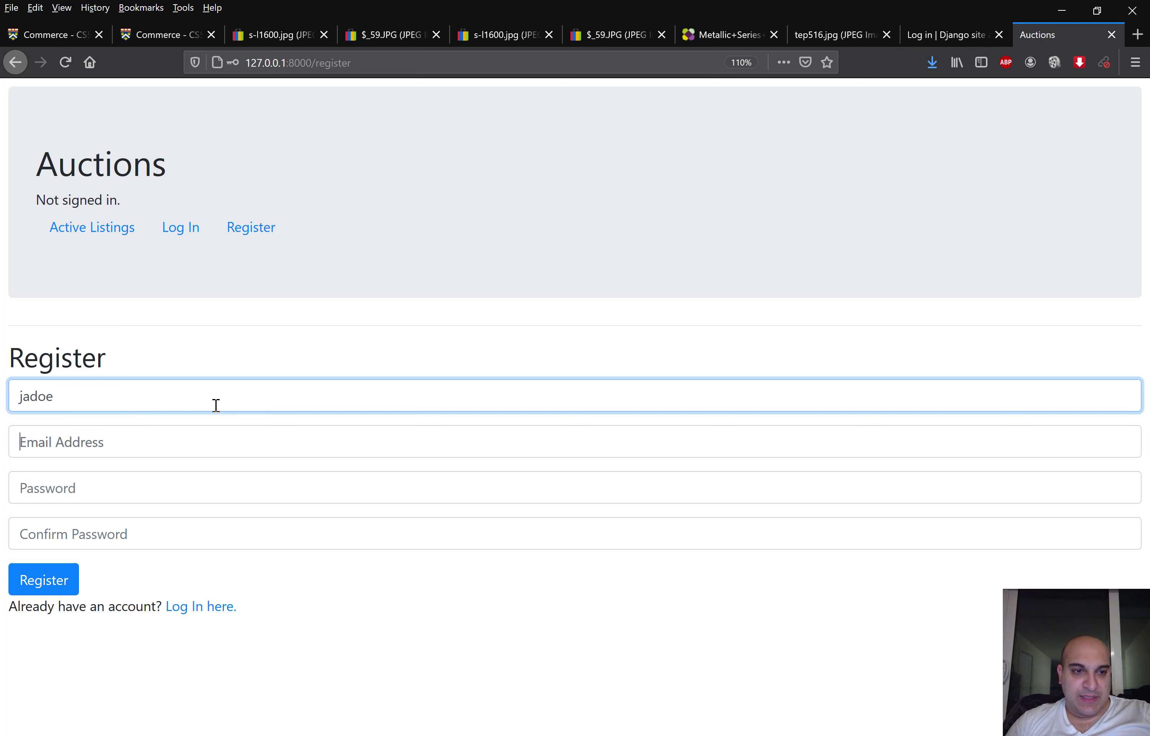
pyautogui.press('Tab')
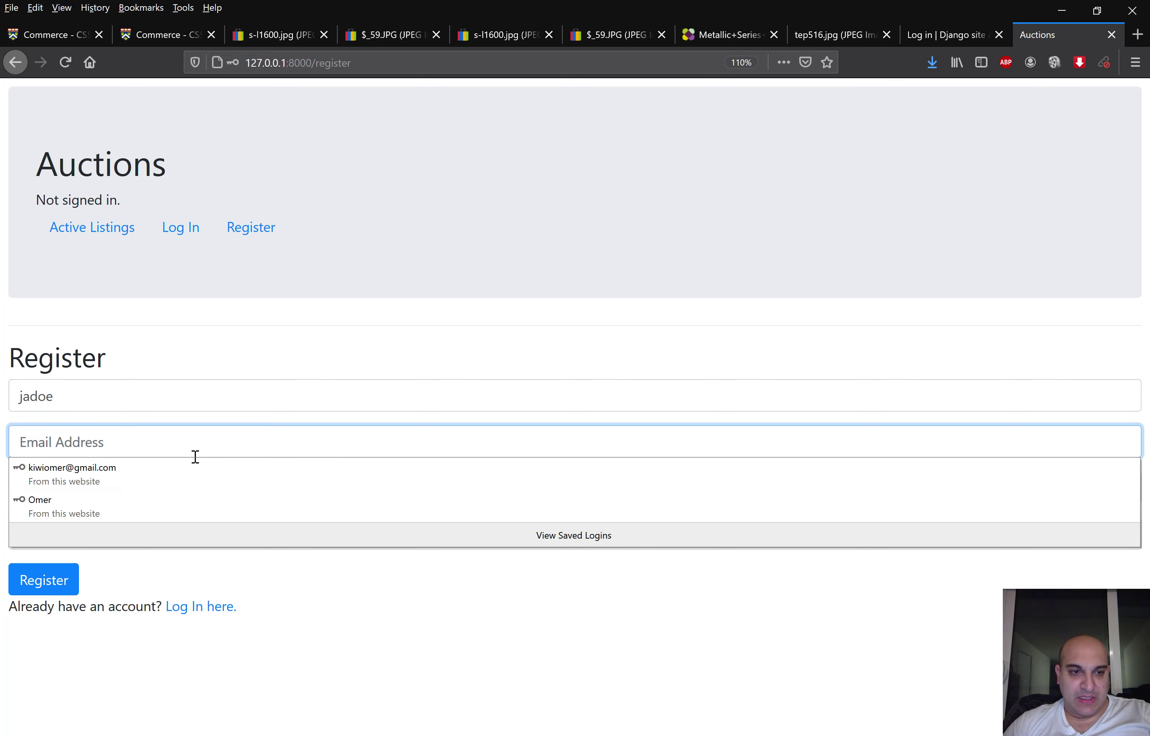
pyautogui.click(193, 478)
pyautogui.hotkey('ctrl', 'a')
pyautogui.write('p')
pyautogui.press('Tab')
pyautogui.write('pa')
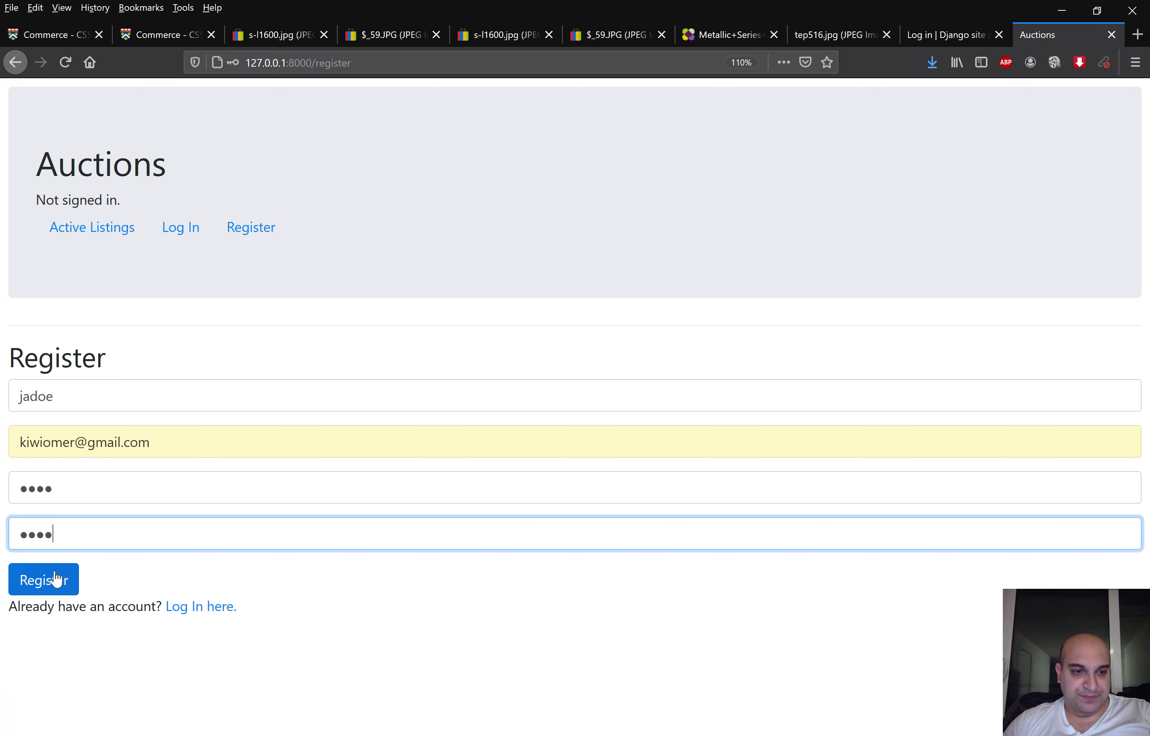
pyautogui.click(57, 579)
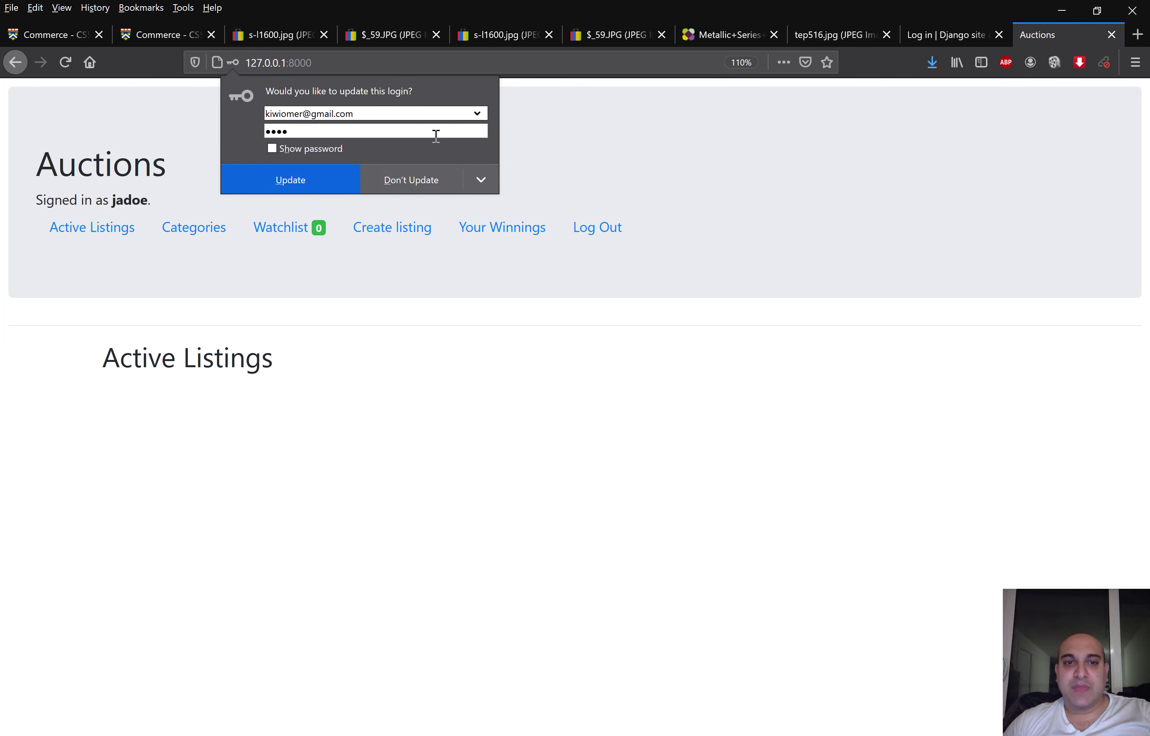
pyautogui.click(437, 184)
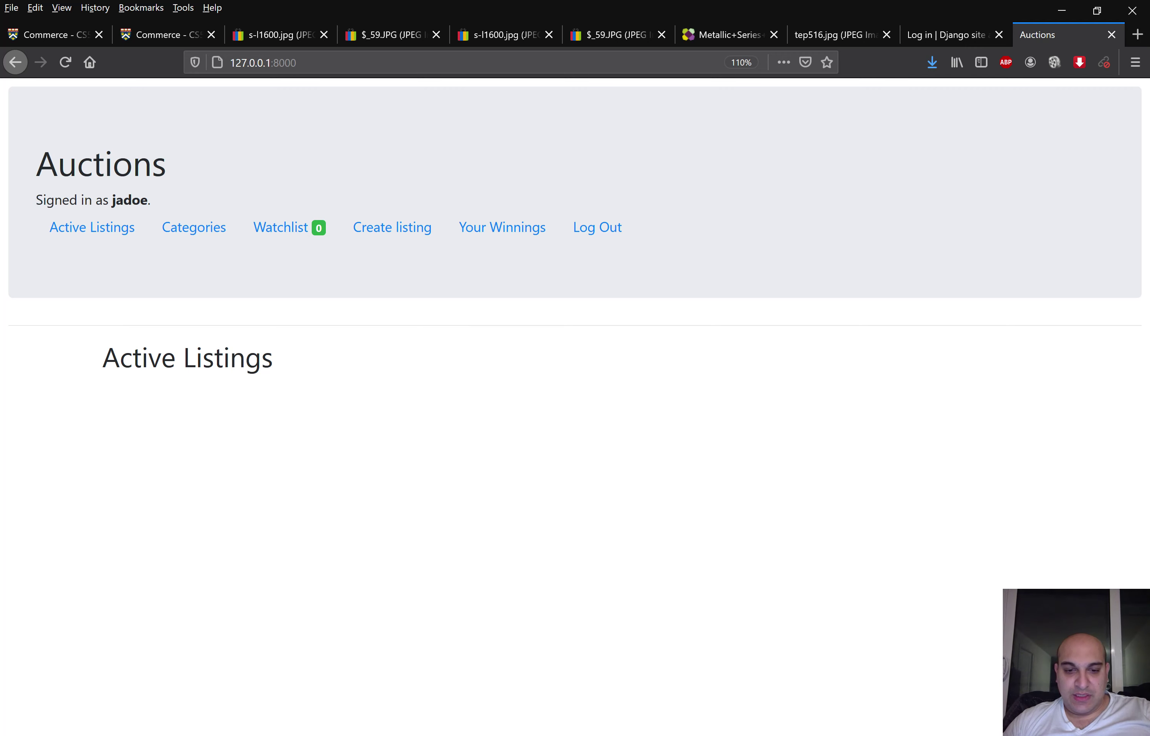
# - Add the missing letter to user 1's username in the Notepad USERS notes, then return to Firefox
pyautogui.click(431, 673)
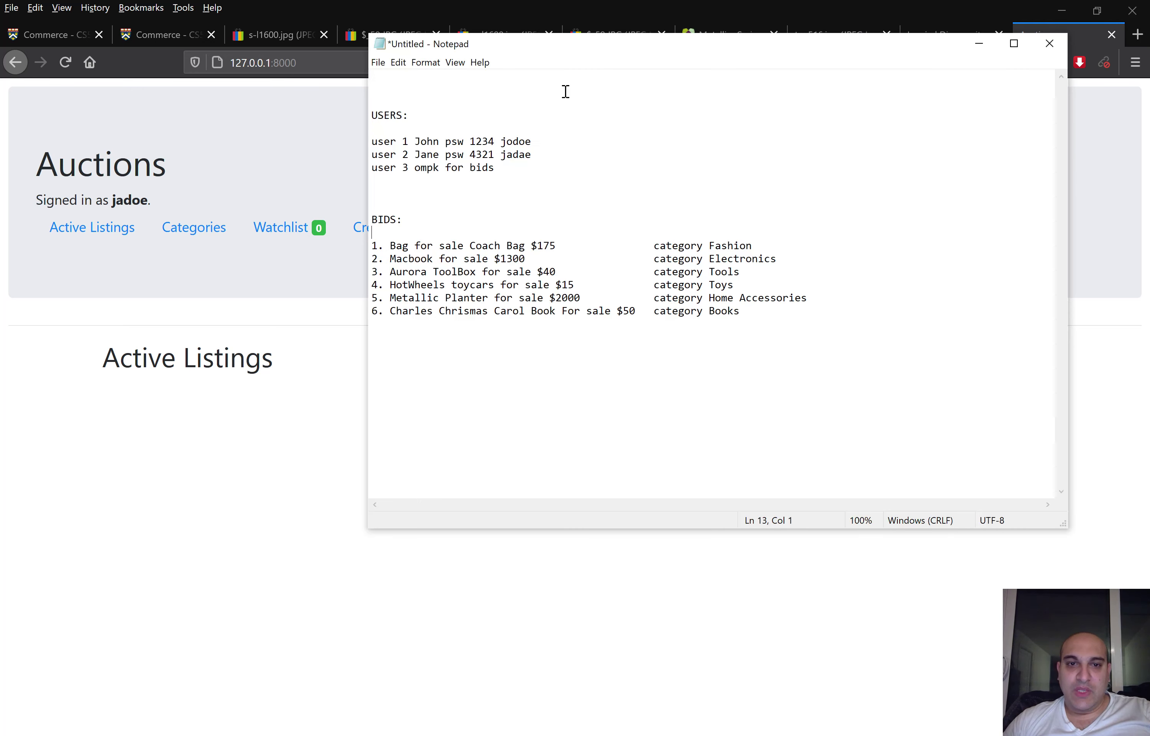
pyautogui.click(535, 142)
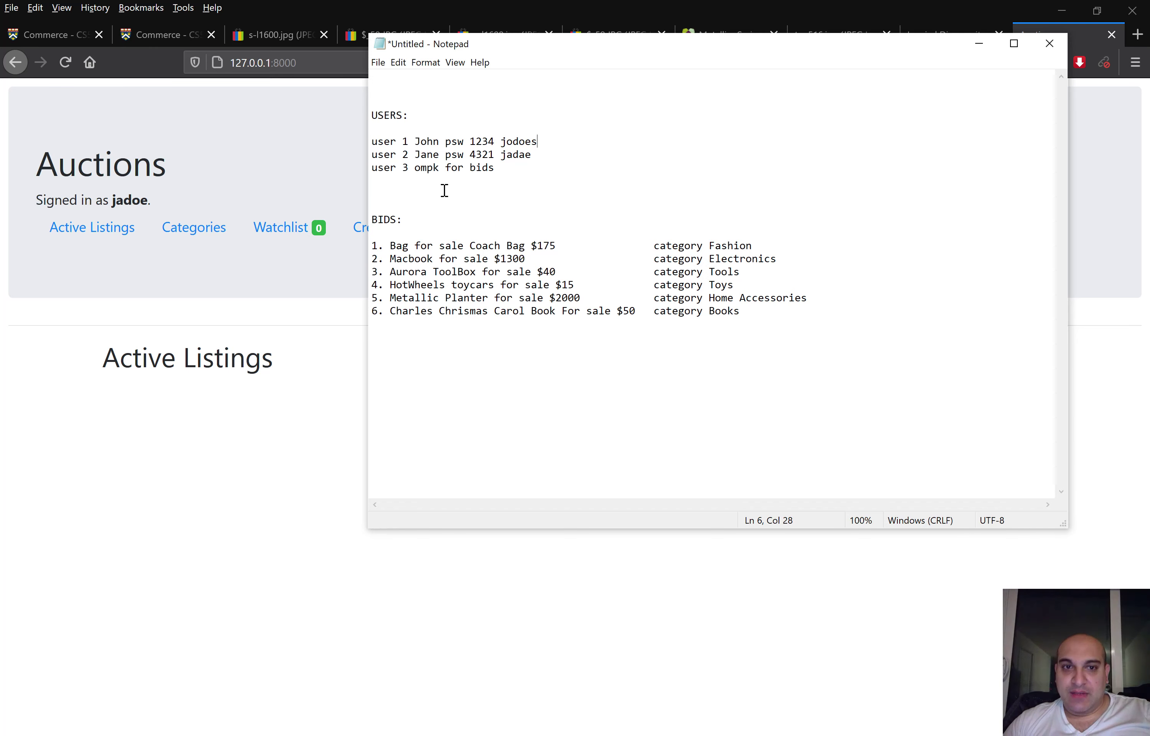
pyautogui.click(284, 194)
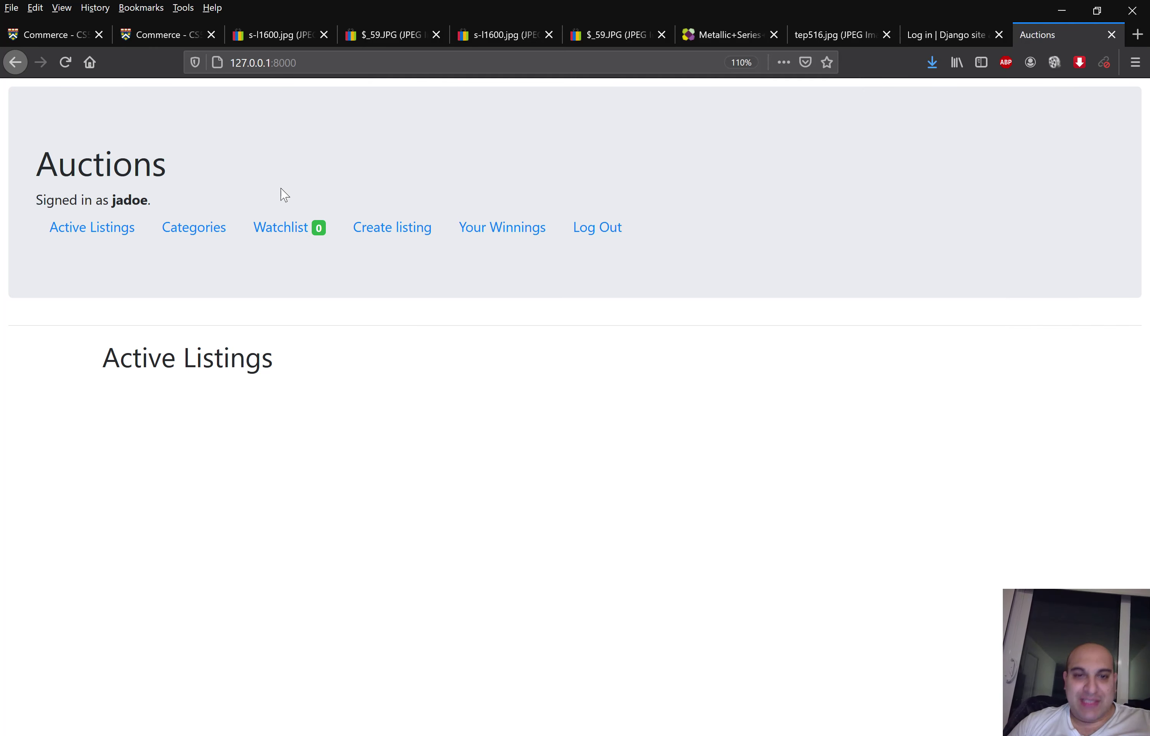
# - Log out of the Auctions site and bring up the Login form
pyautogui.click(590, 237)
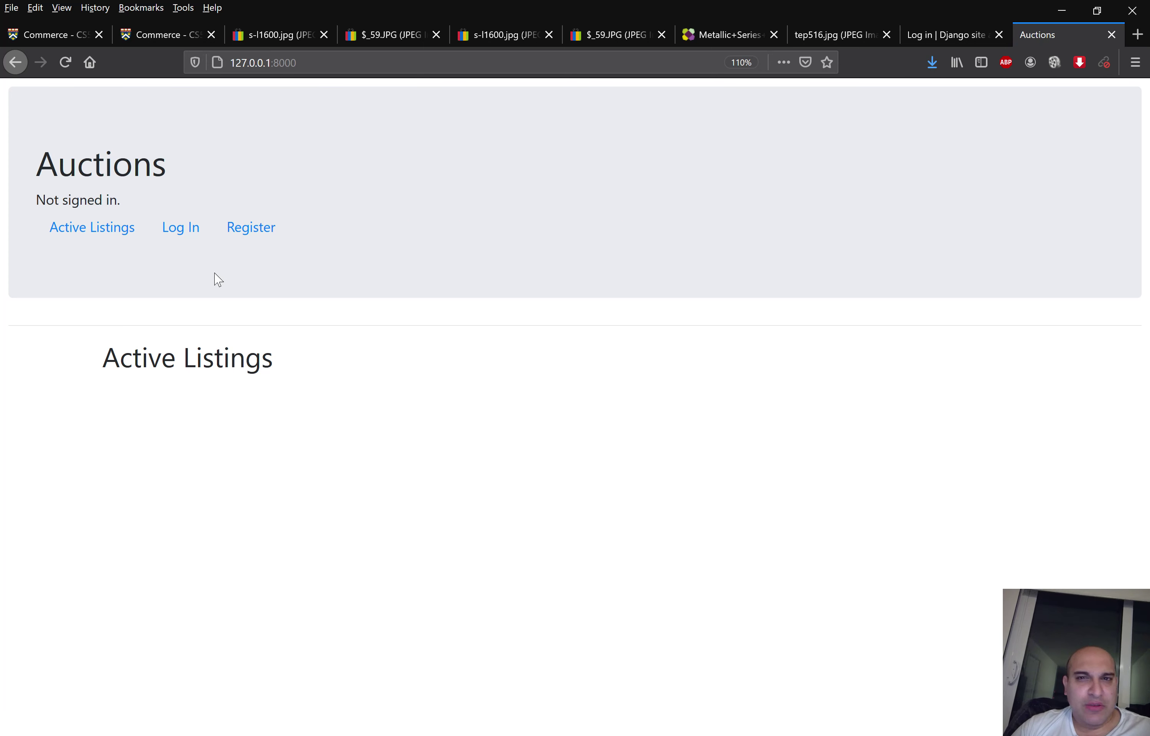
pyautogui.click(180, 236)
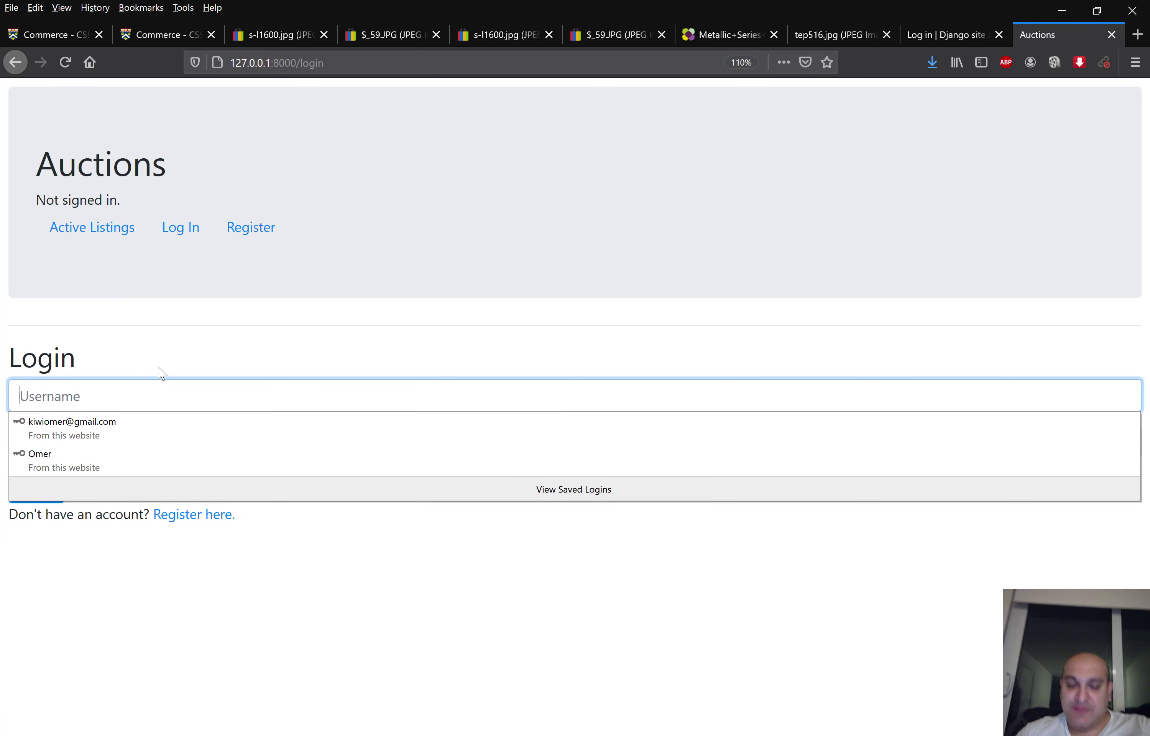
# - Log in as the bidding test user with its password, declining to save the login
pyautogui.write('ompk')
pyautogui.press('Tab')
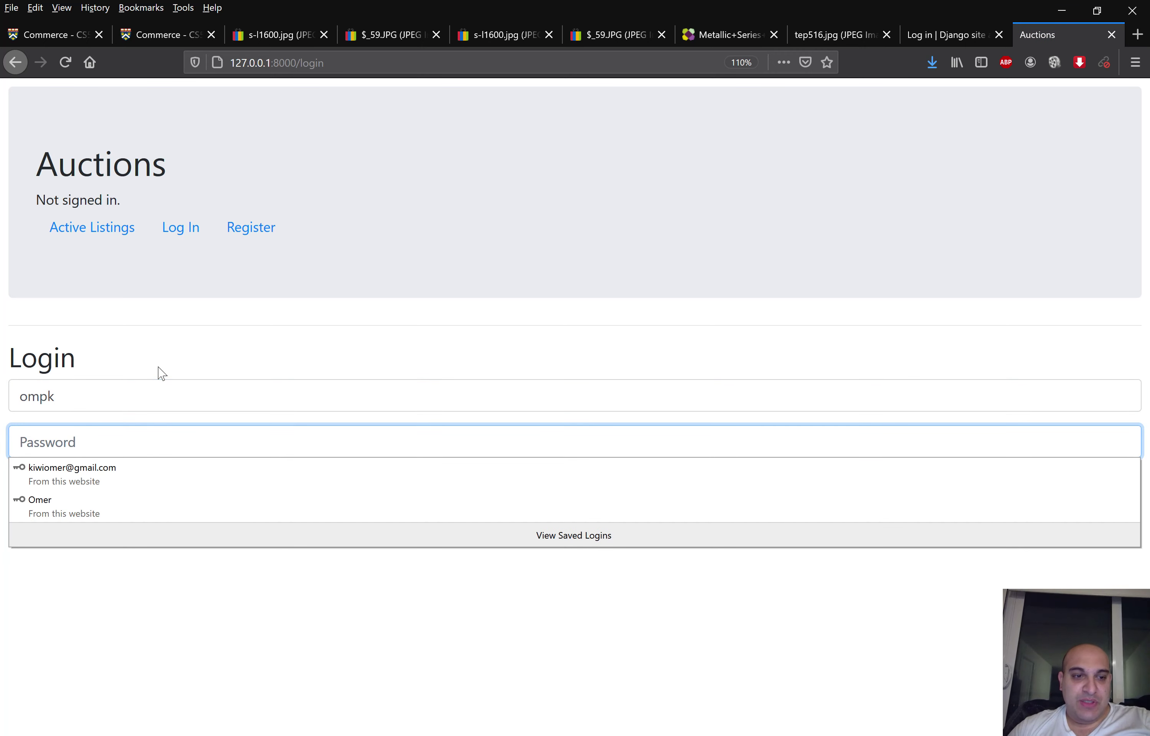
pyautogui.write('23456')
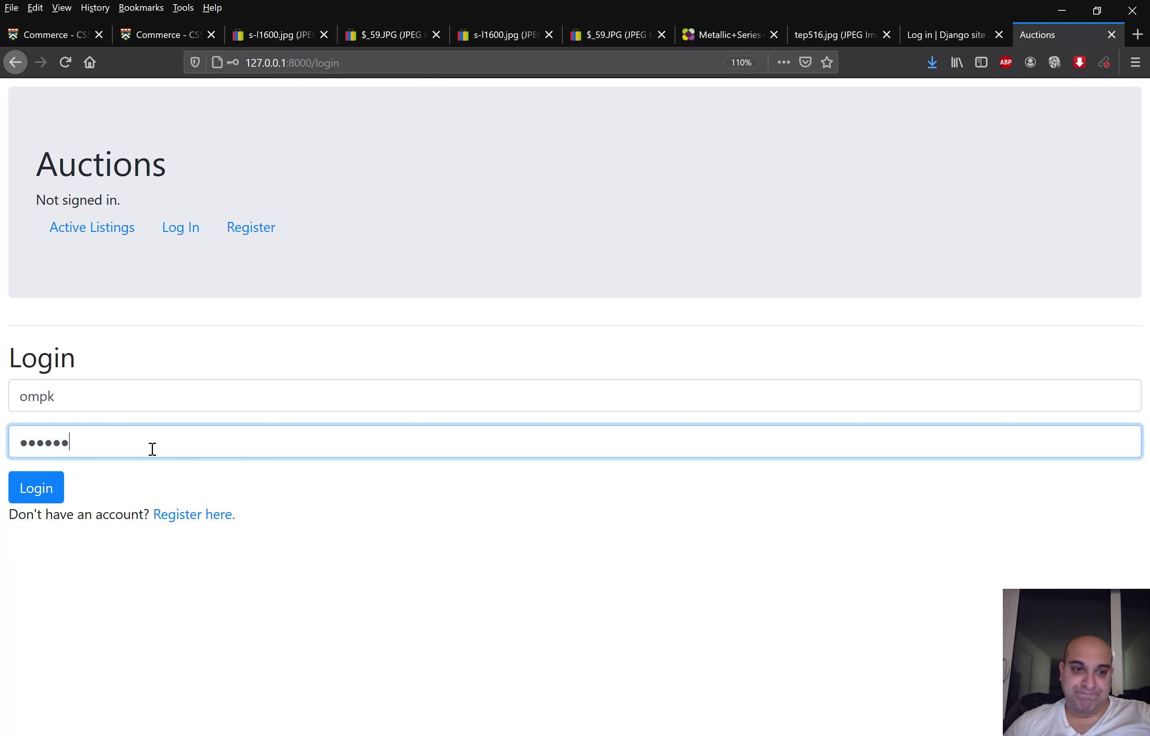
pyautogui.click(50, 487)
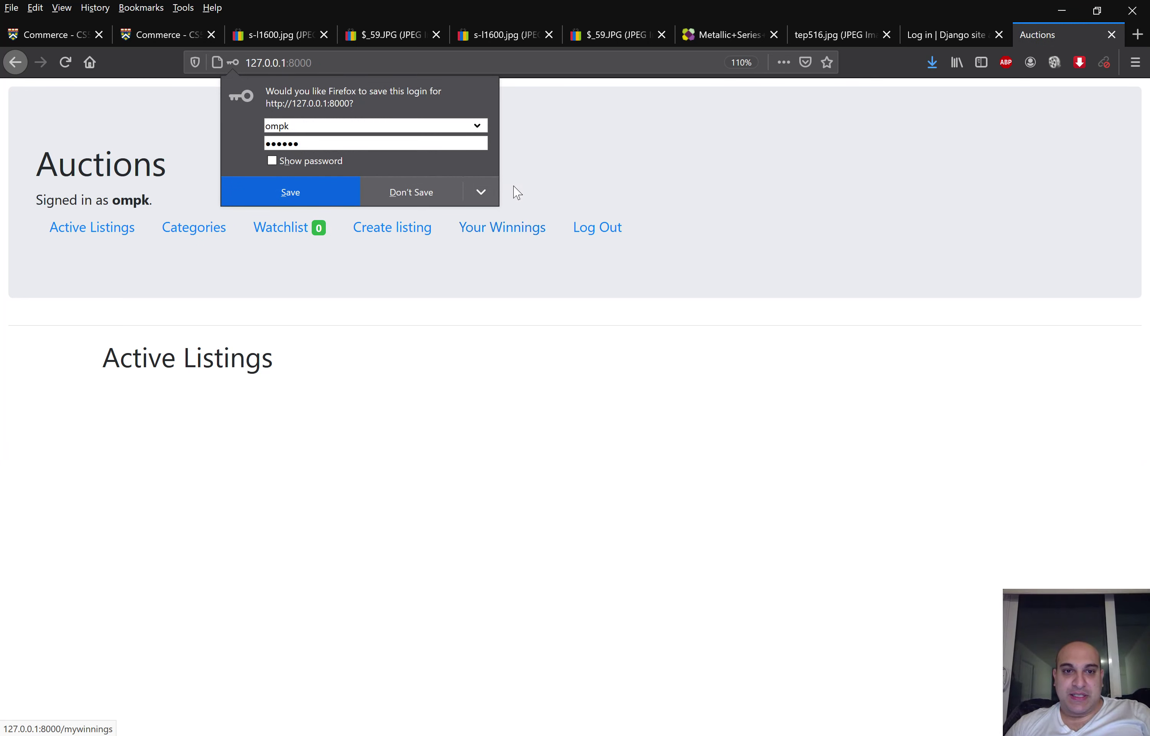
pyautogui.click(434, 204)
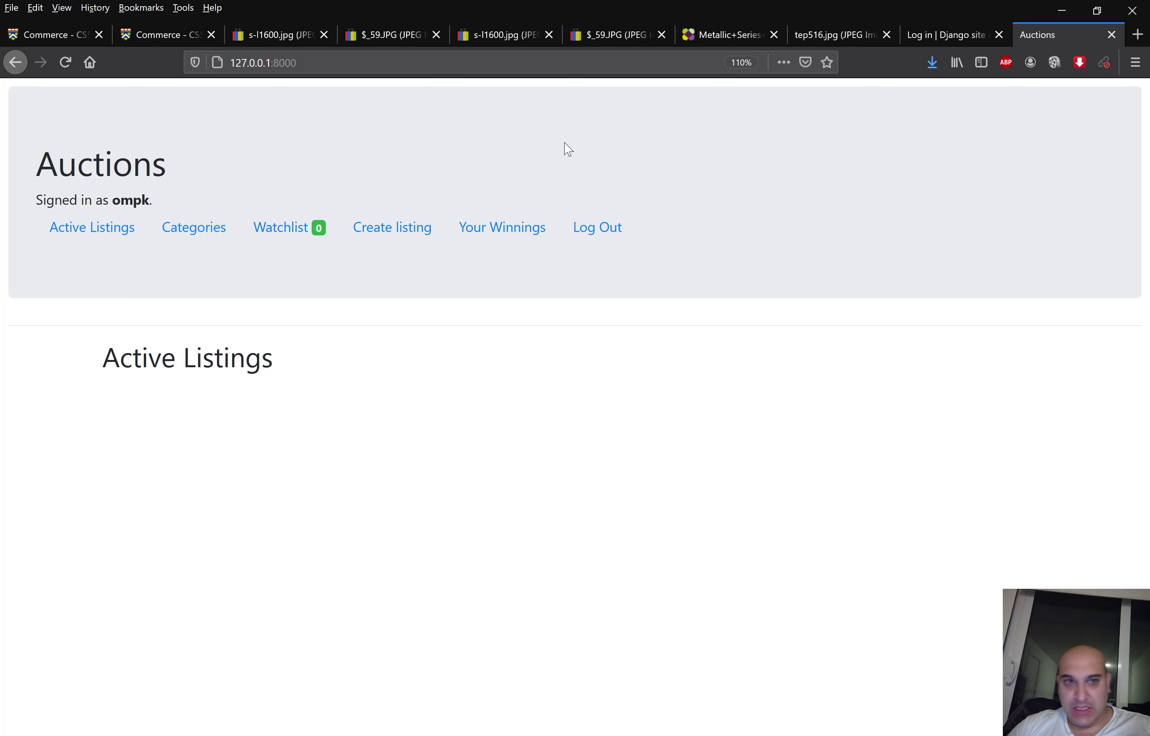
# - Open the Create listing form and look over the Christmas Carol book image
pyautogui.click(397, 231)
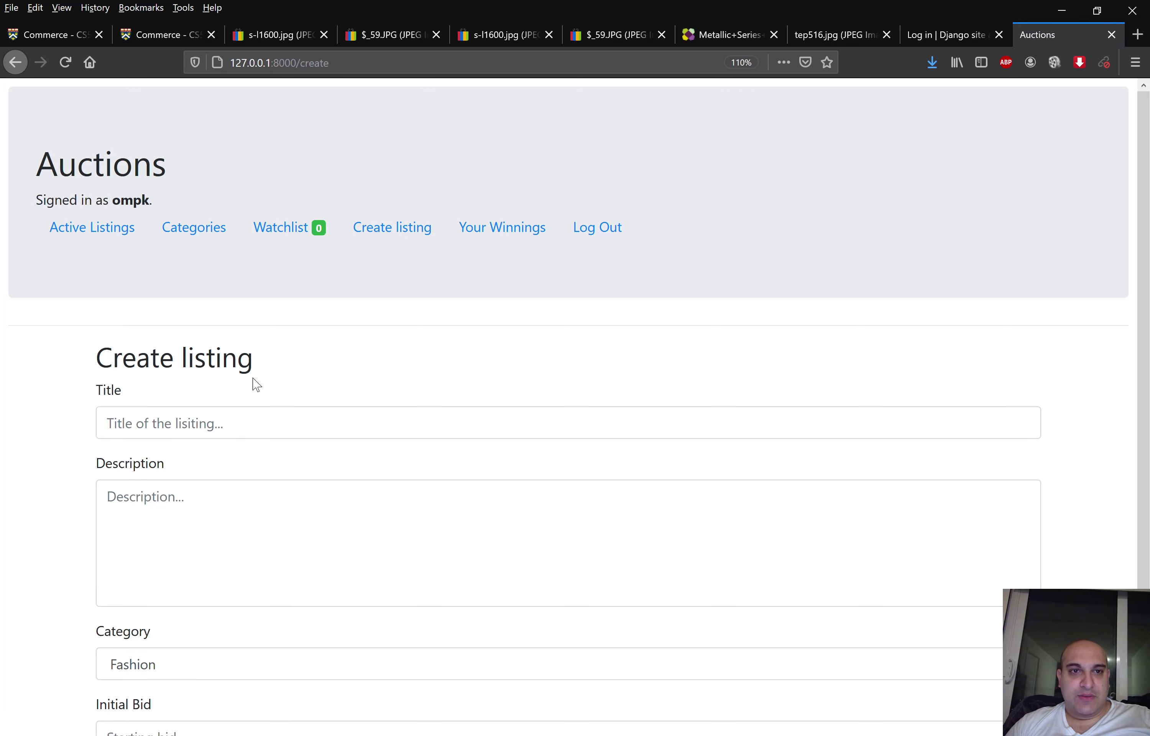
pyautogui.click(300, 42)
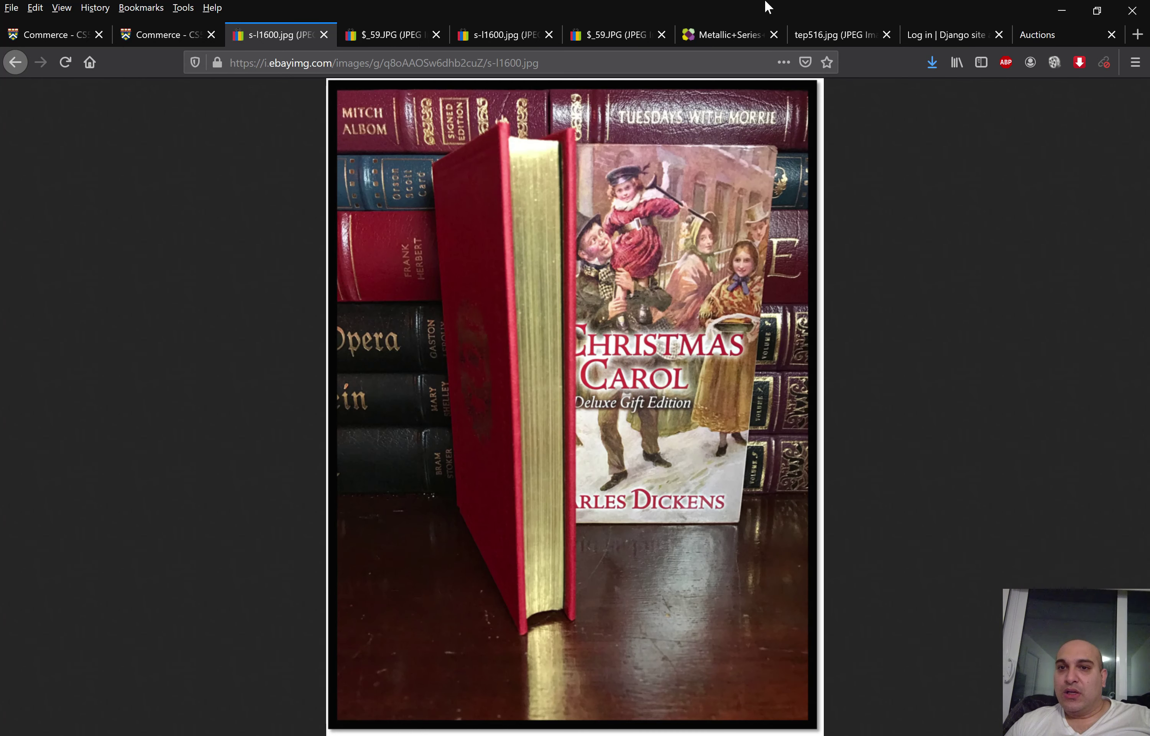
pyautogui.click(1043, 31)
pyautogui.click(949, 33)
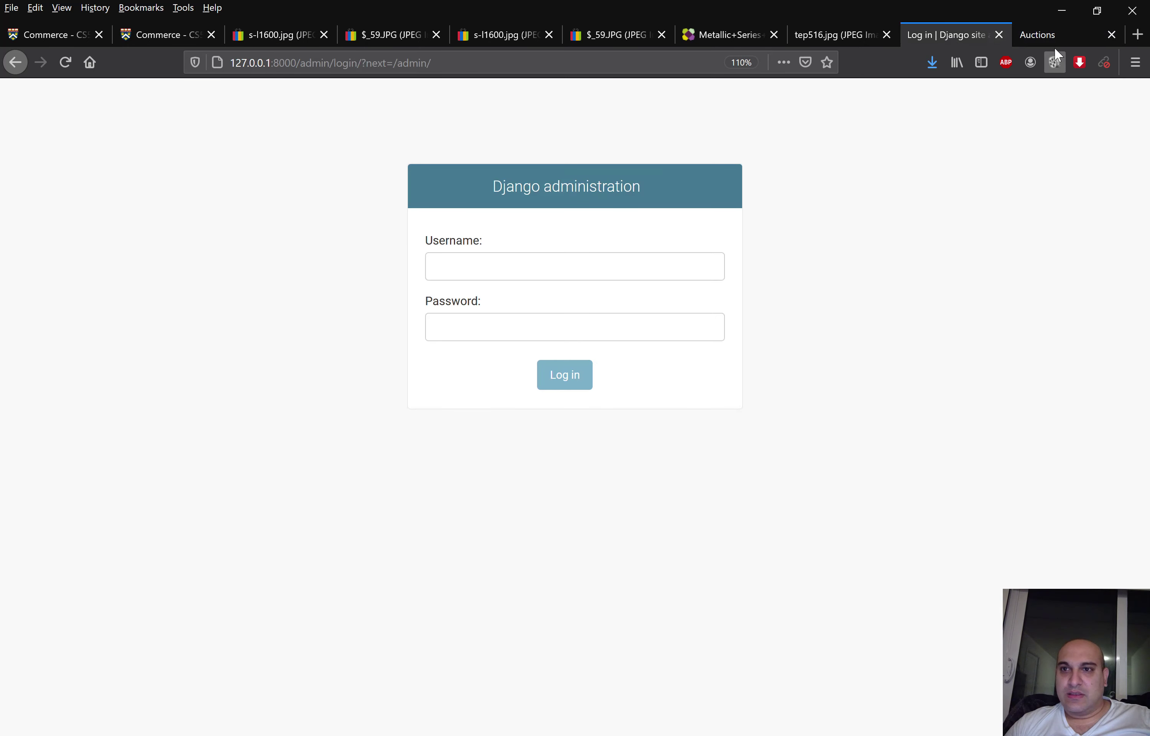
pyautogui.click(1062, 40)
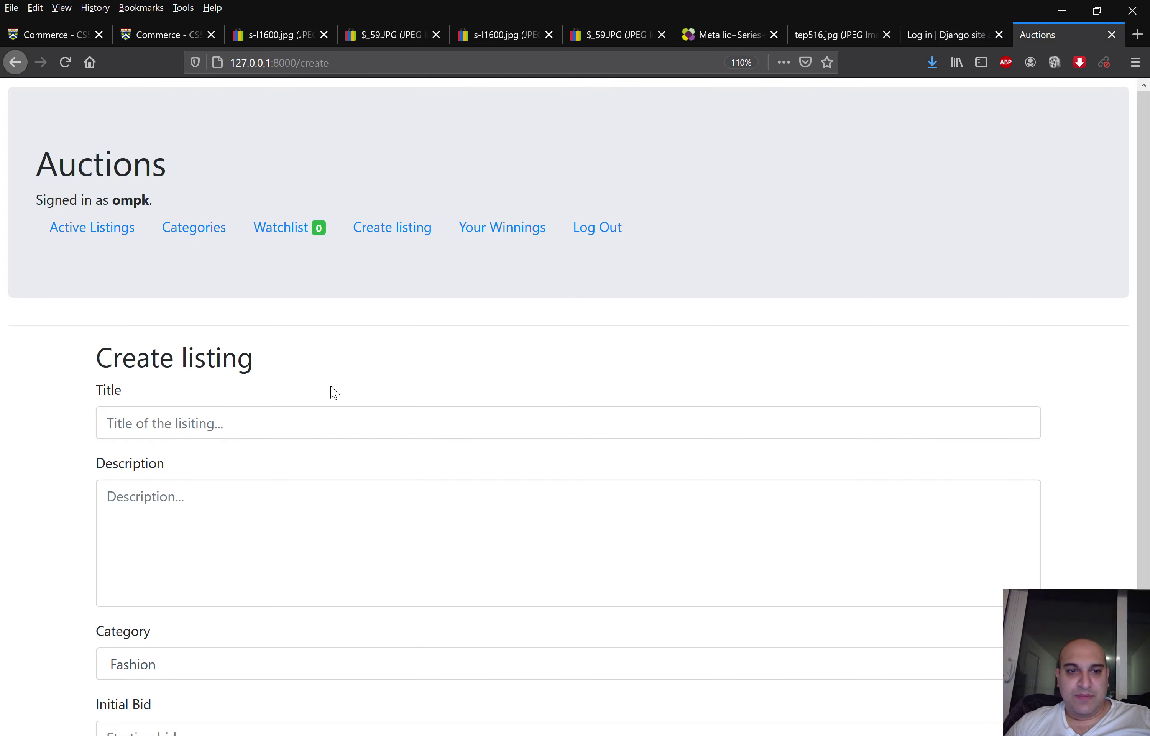
pyautogui.click(280, 424)
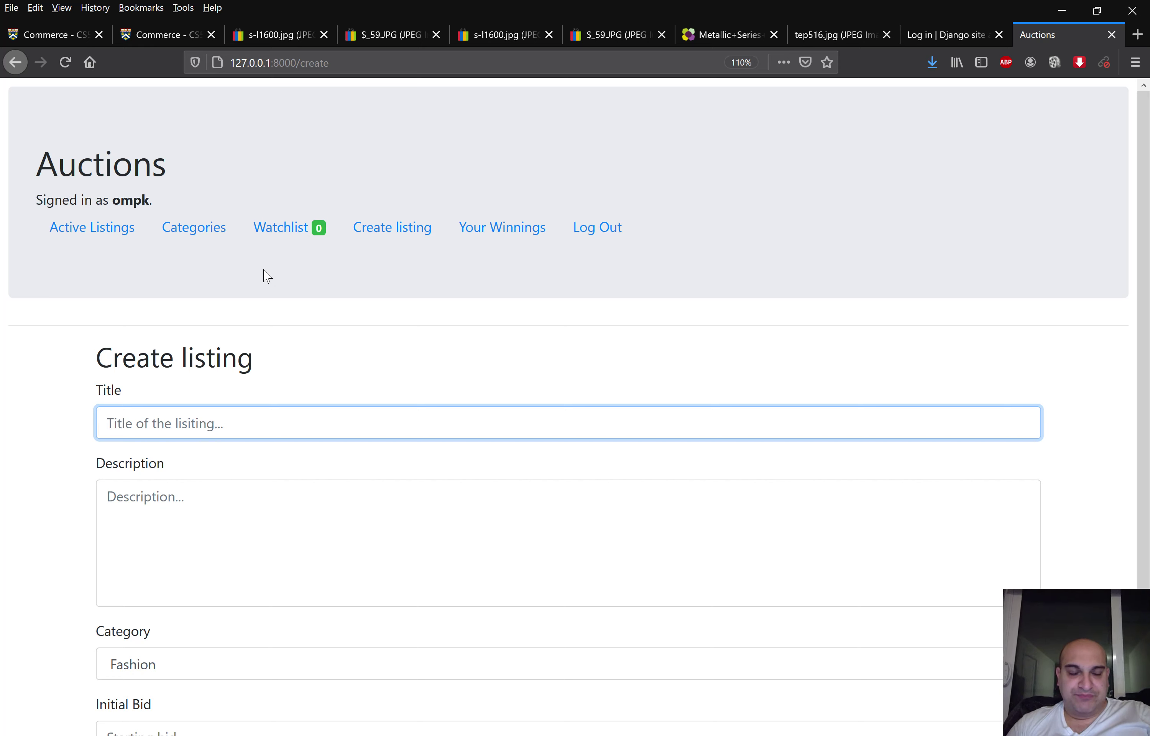
pyautogui.click(283, 37)
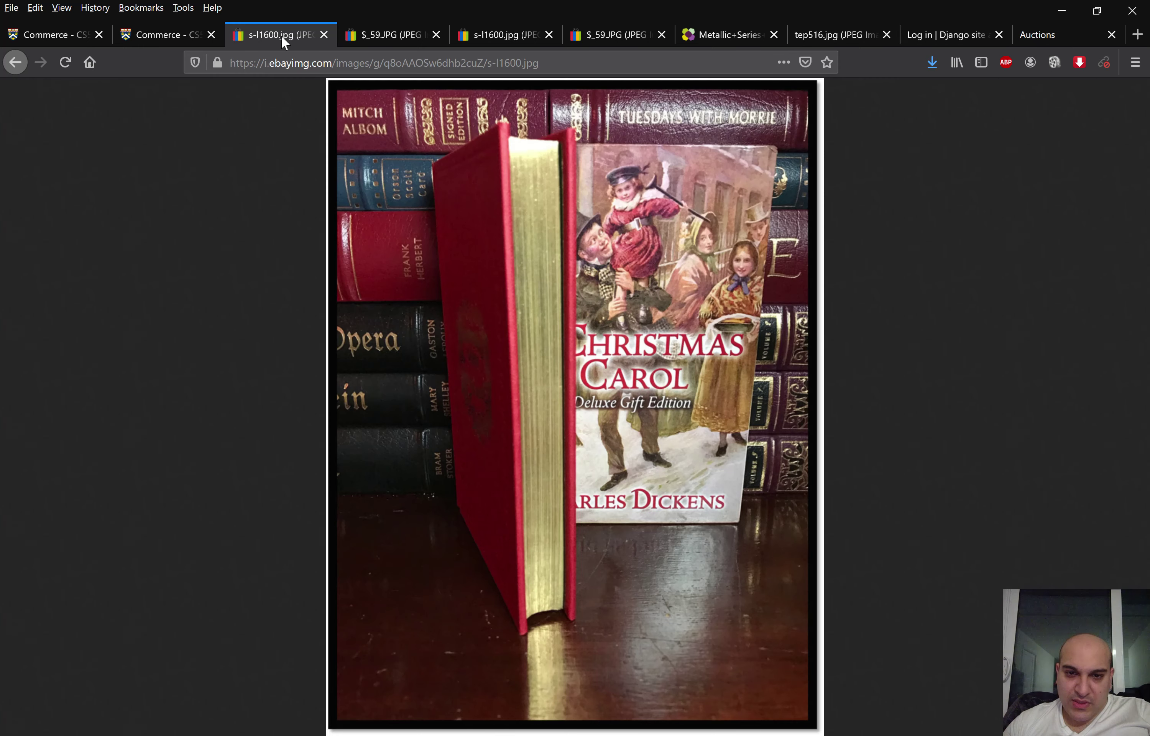
pyautogui.click(1030, 32)
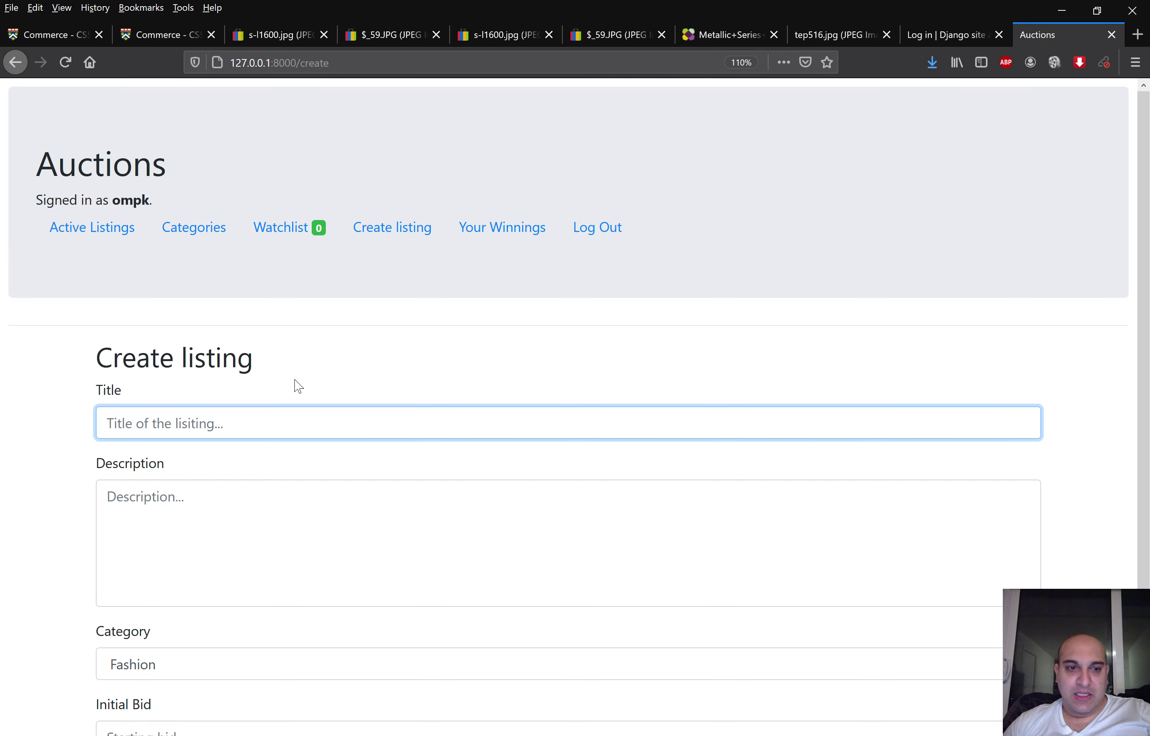
# - Enter title 'Christmas Carol By Charles Dickens' and description 'Christmas edition', fixing the spelling
pyautogui.write('Chri')
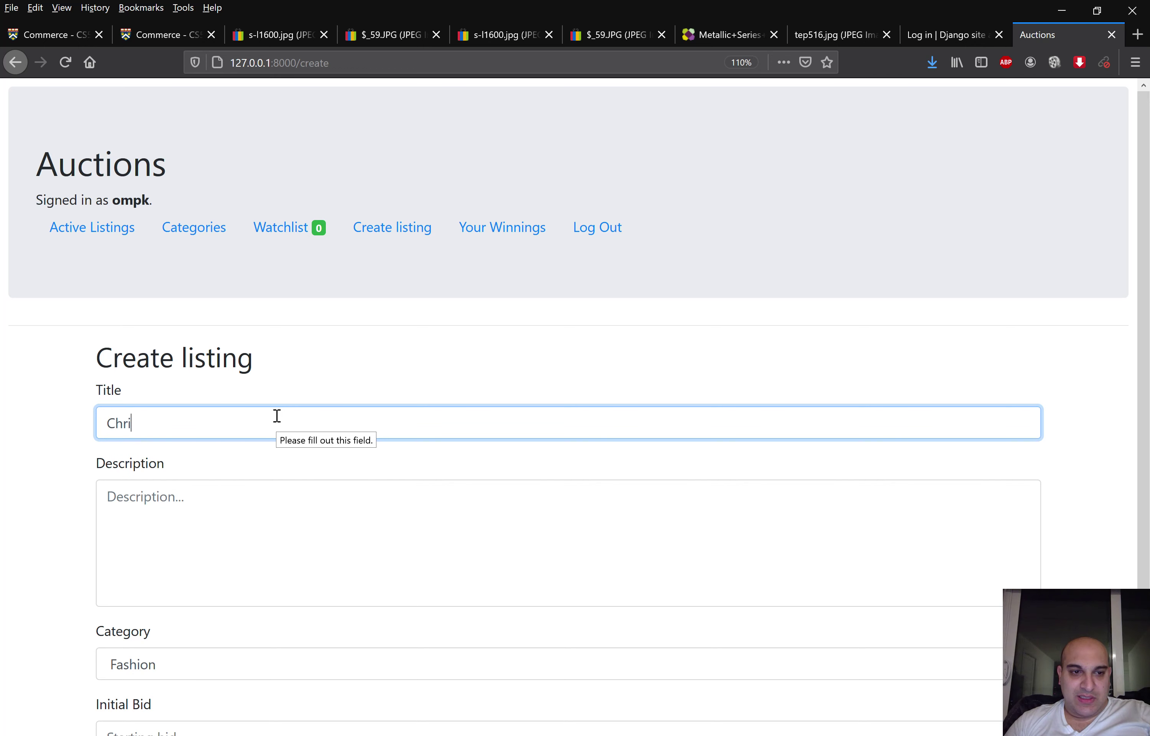
pyautogui.write('smas Carol By Charles')
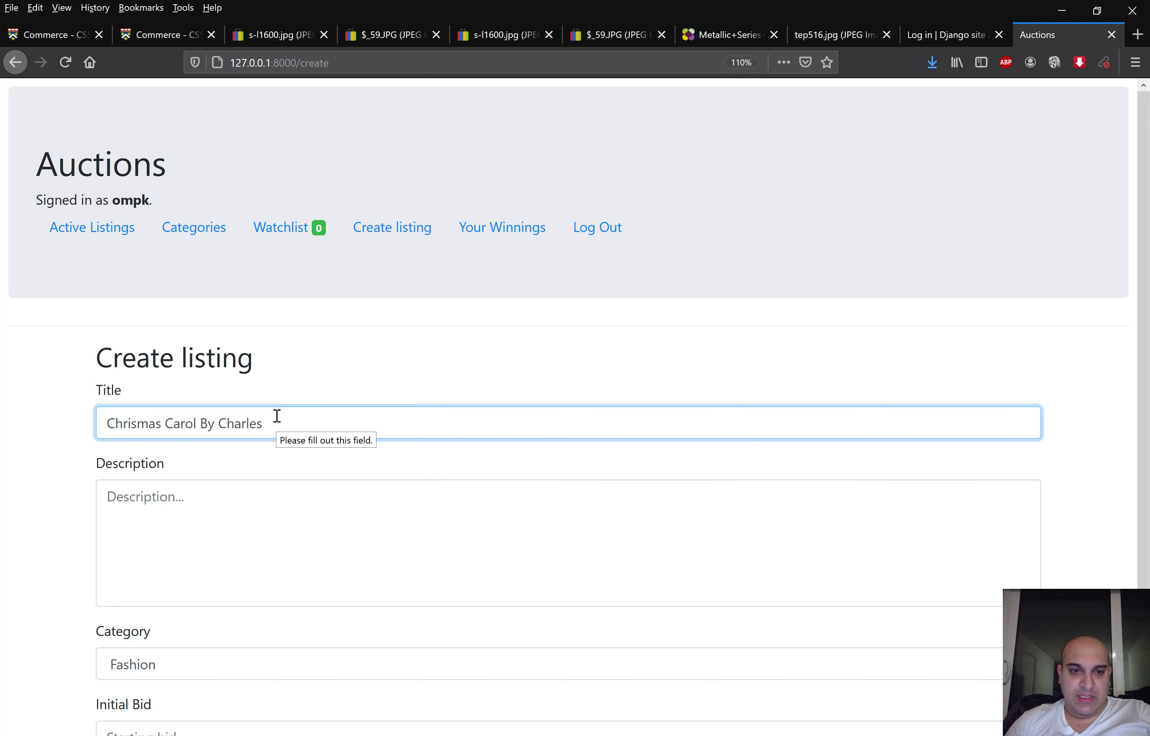
pyautogui.write(' Dickens')
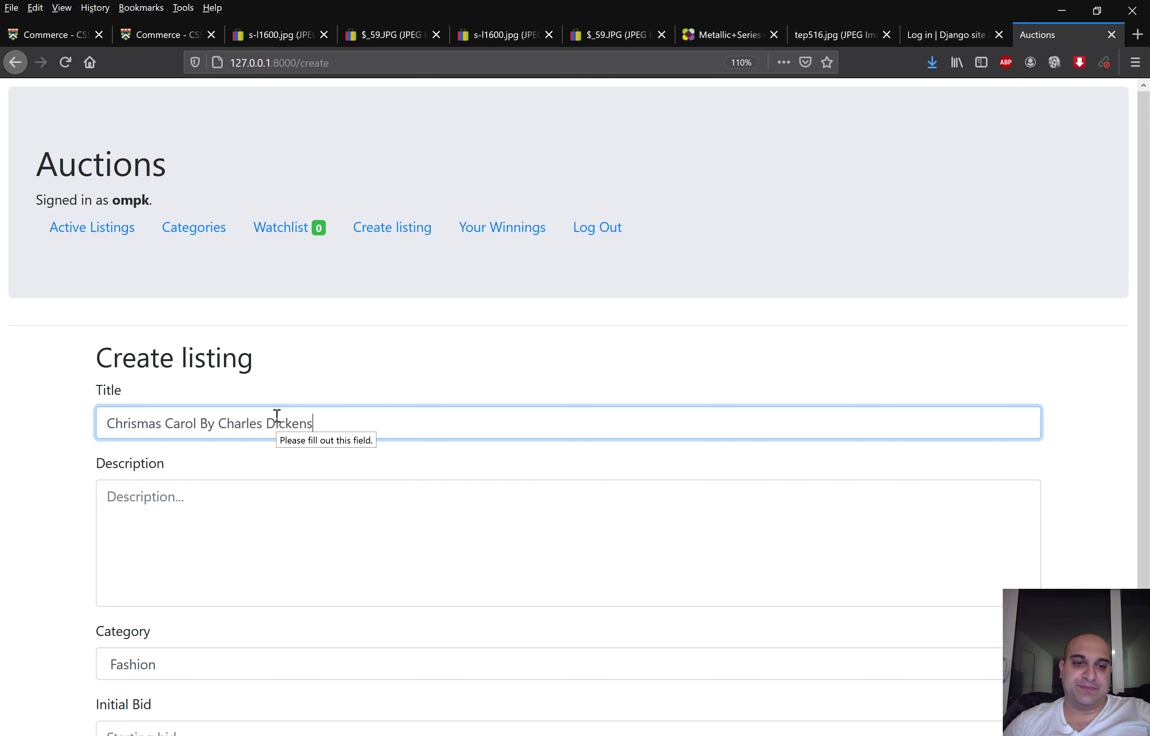
pyautogui.click(242, 505)
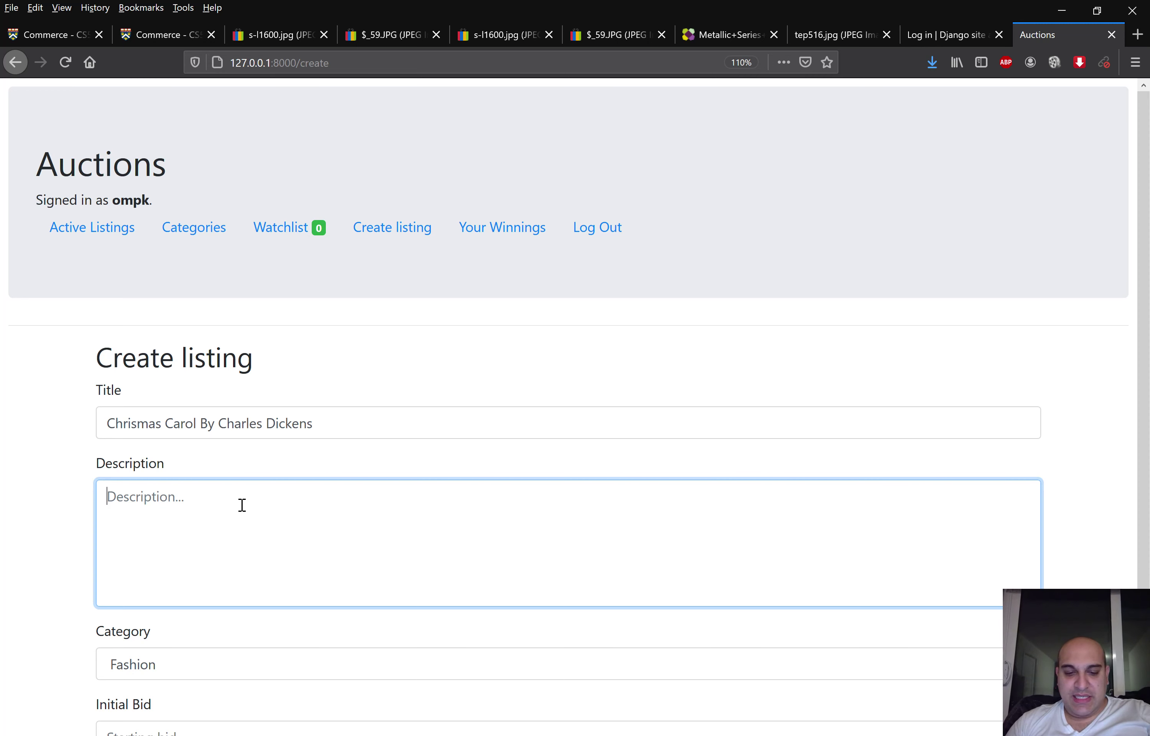
pyautogui.write('Chrismas')
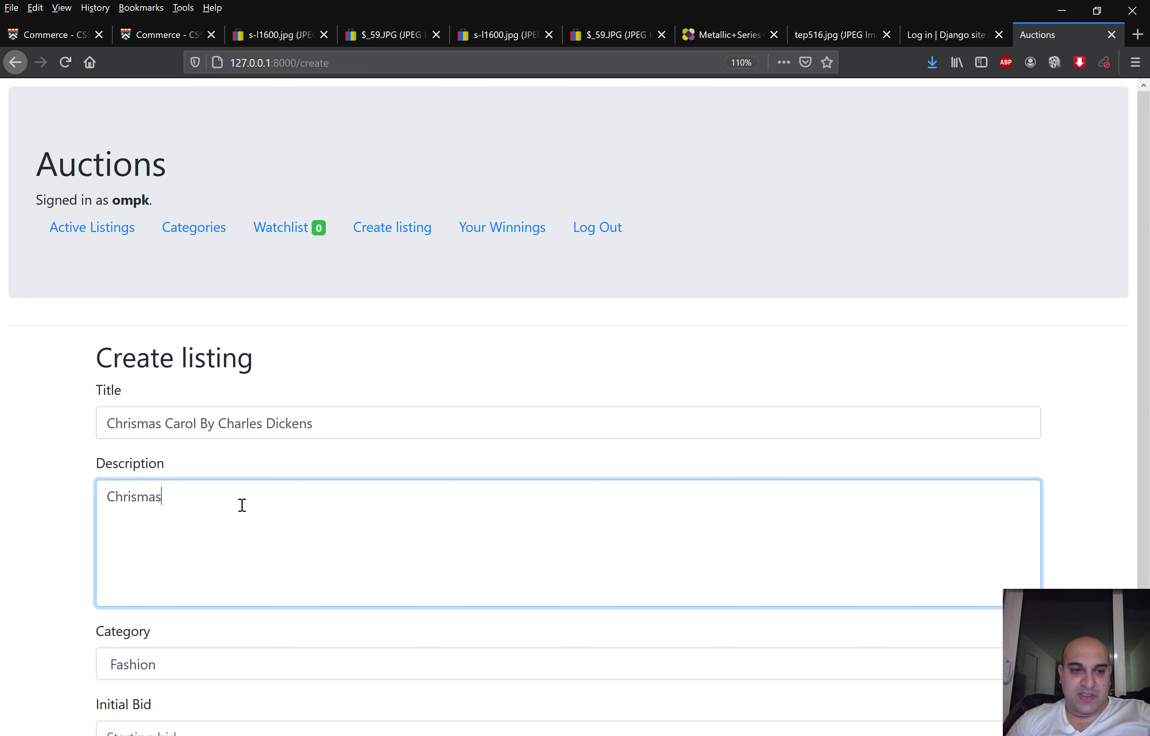
pyautogui.write(' c')
pyautogui.press('BackSpace')
pyautogui.press('BackSpace')
pyautogui.press('BackSpace')
pyautogui.press('BackSpace')
pyautogui.press('BackSpace')
pyautogui.press('BackSpace')
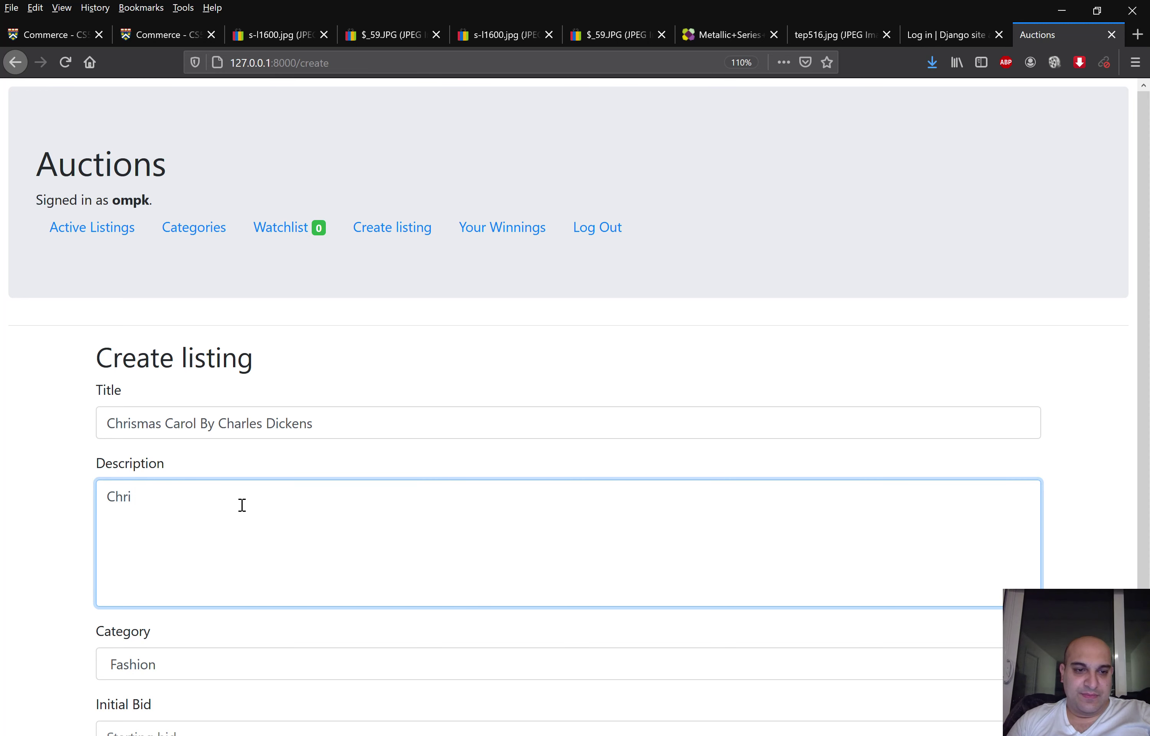
pyautogui.press('BackSpace')
pyautogui.press('BackSpace')
pyautogui.write('istmas edition')
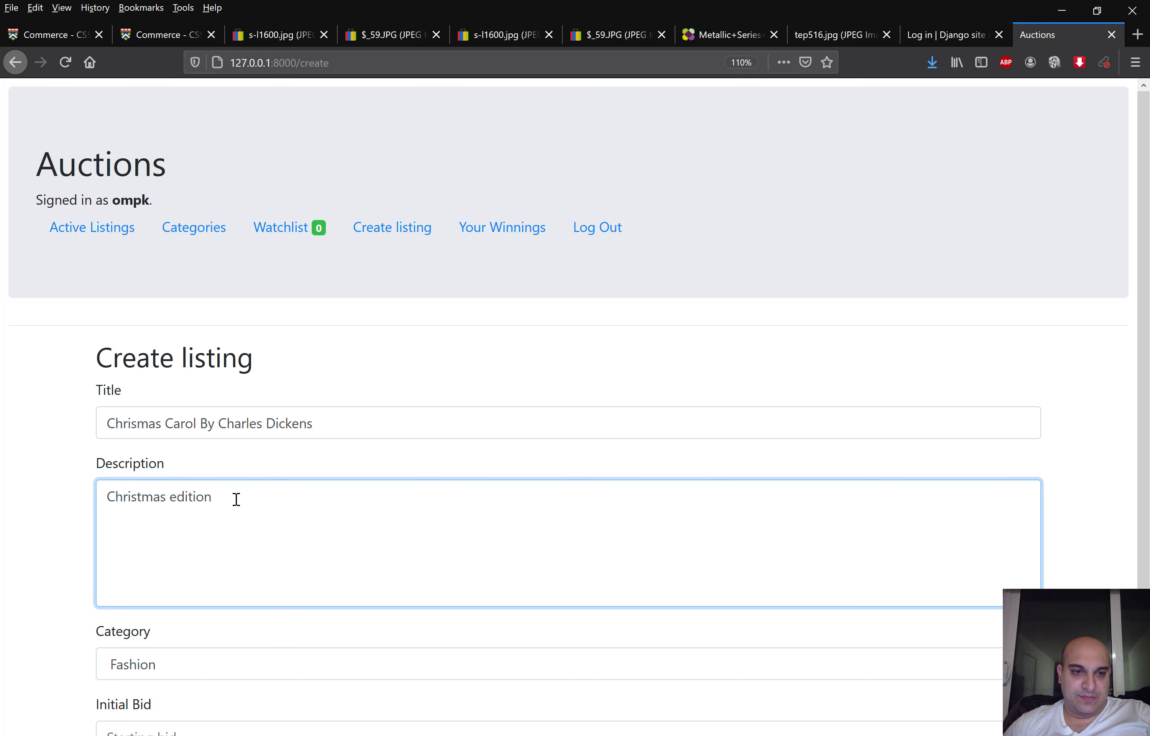
pyautogui.click(139, 423)
pyautogui.write('t')
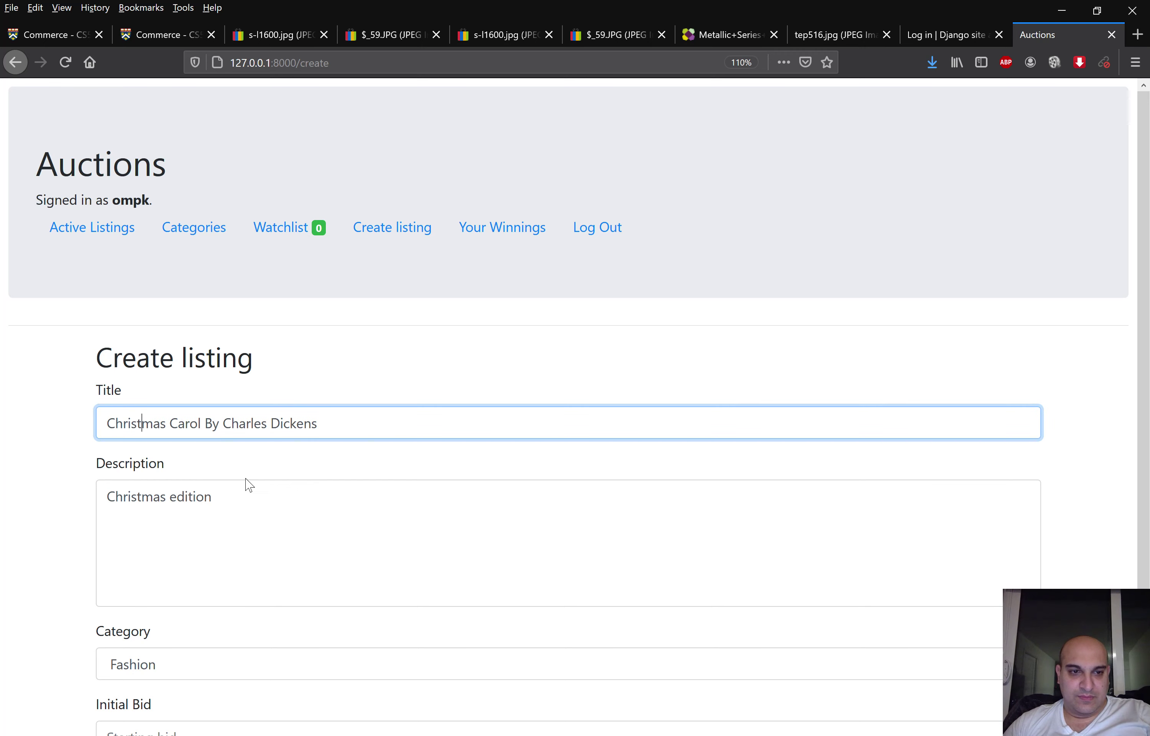
pyautogui.scroll(-3, 251, 487)
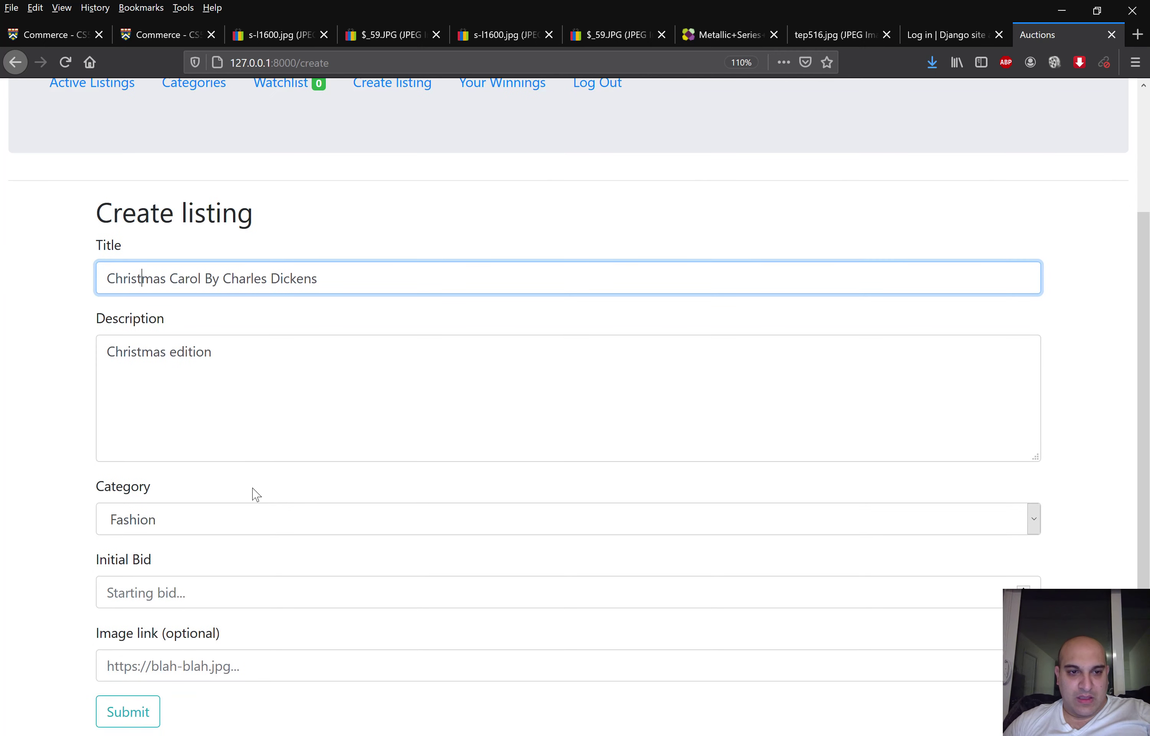
# - Set the listing's category to Books and its initial bid to 50
pyautogui.click(246, 528)
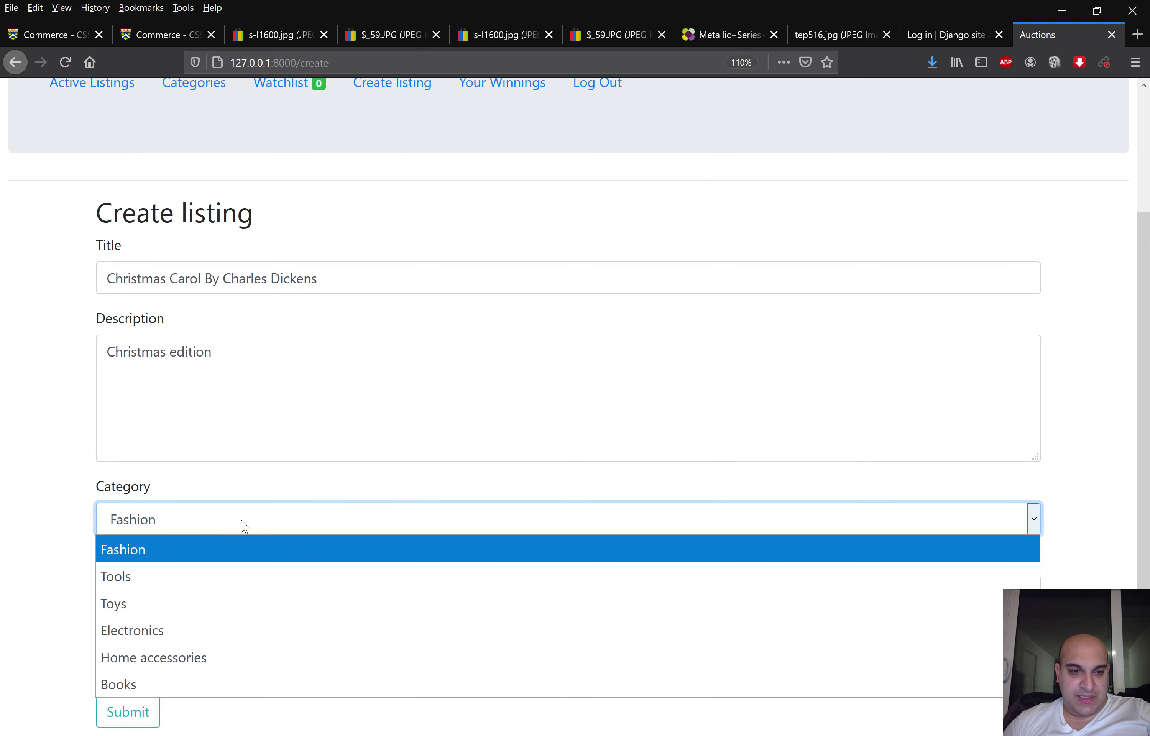
pyautogui.click(207, 679)
pyautogui.click(182, 590)
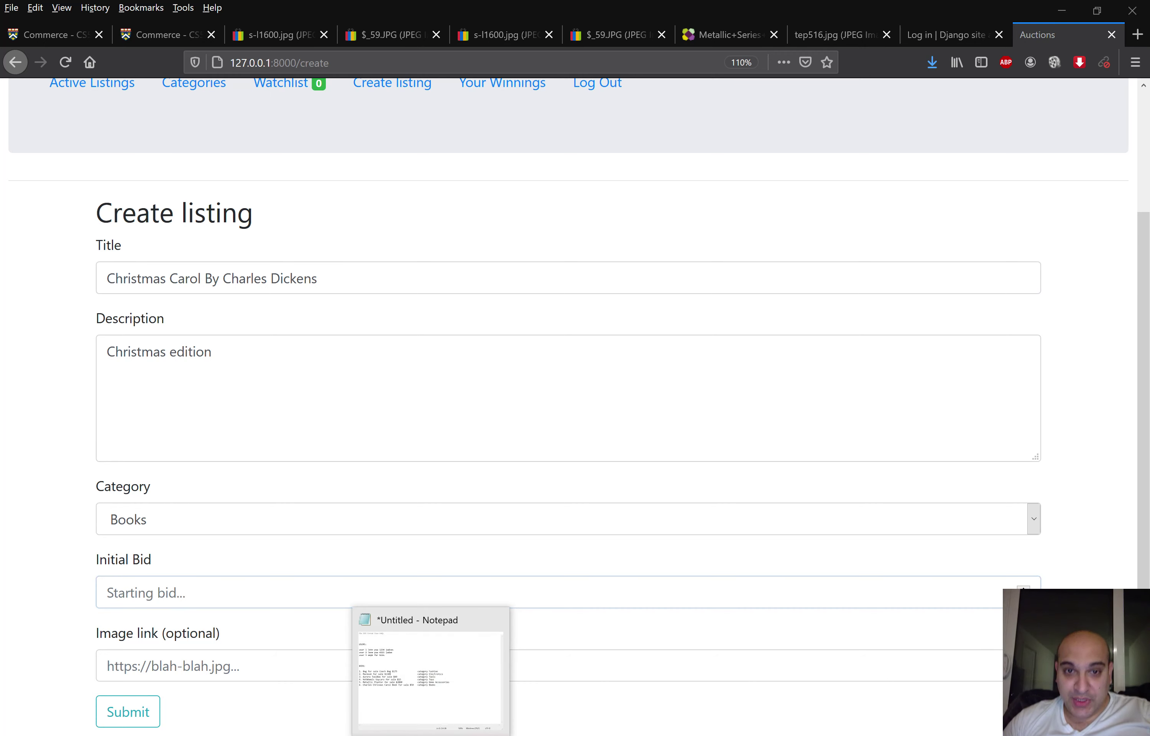
pyautogui.click(435, 671)
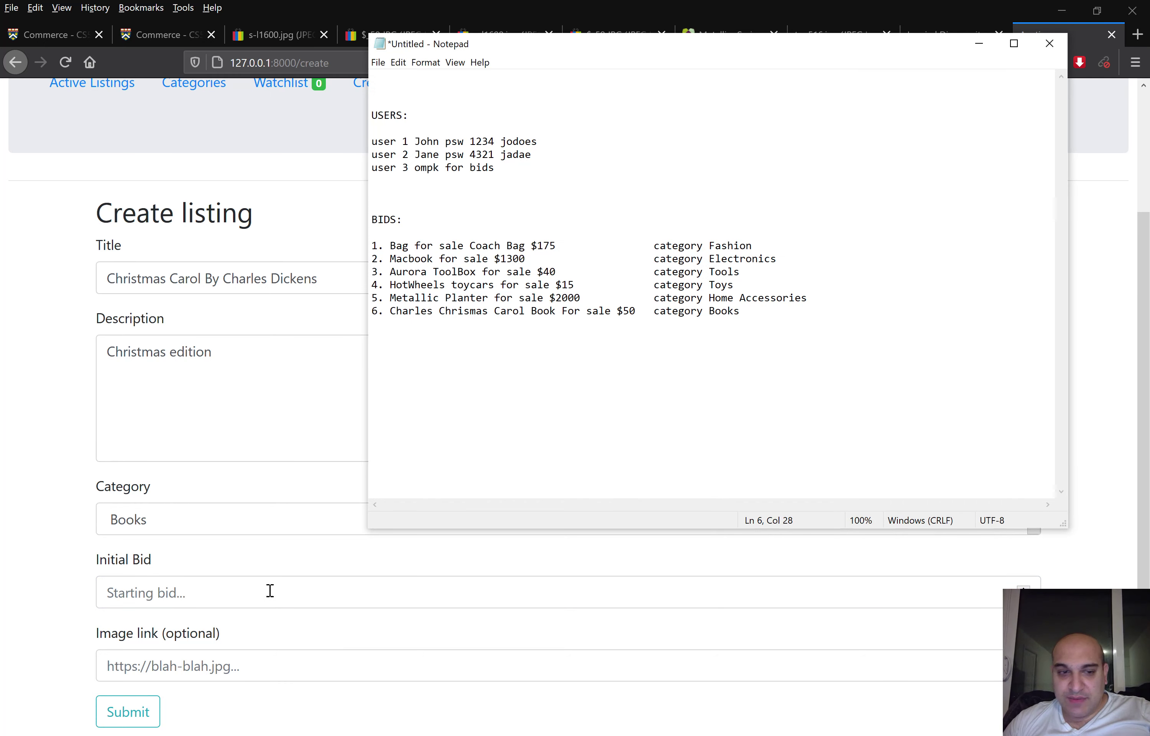
pyautogui.click(256, 601)
pyautogui.write('50')
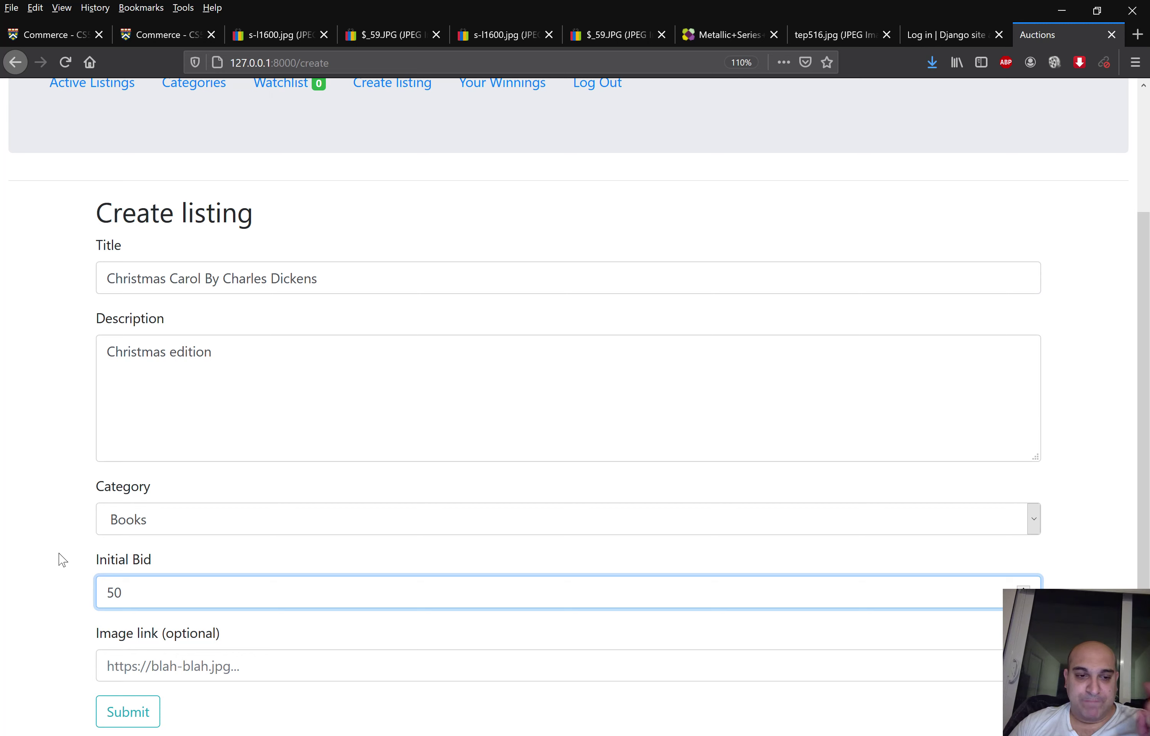
# - Paste the book image's web address as the Image link and submit the listing
pyautogui.click(285, 660)
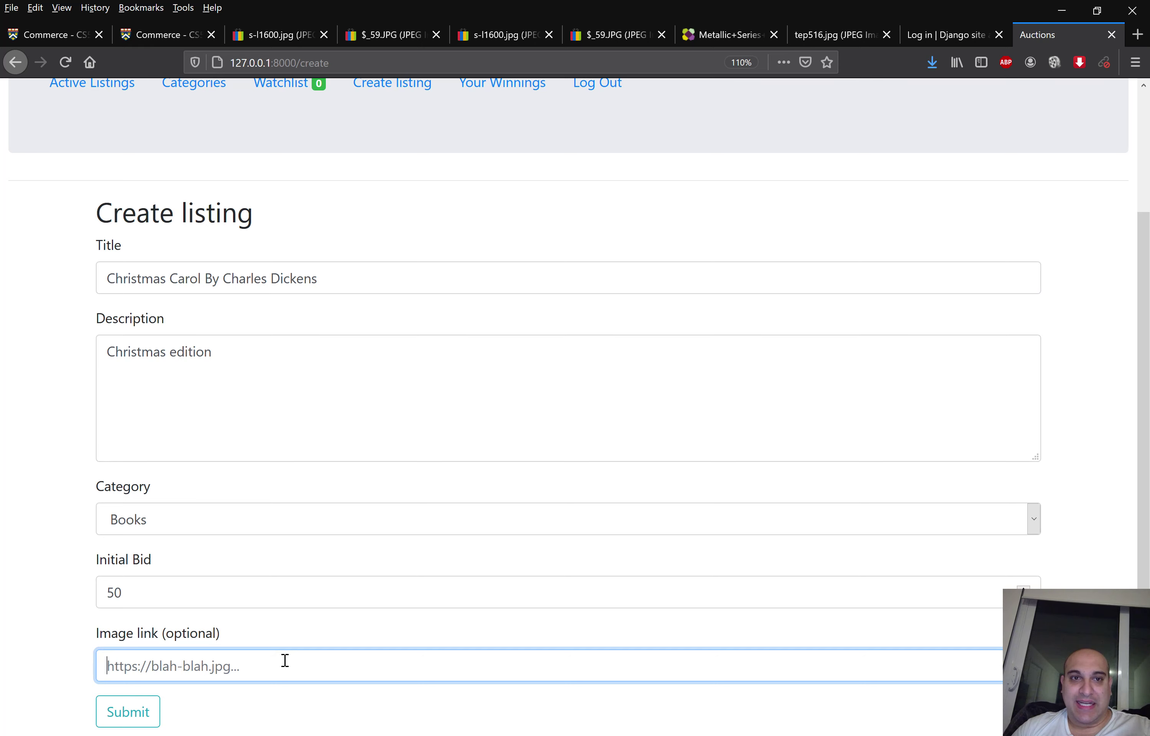
pyautogui.click(289, 34)
pyautogui.click(544, 62)
pyautogui.hotkey('ctrl', 'c')
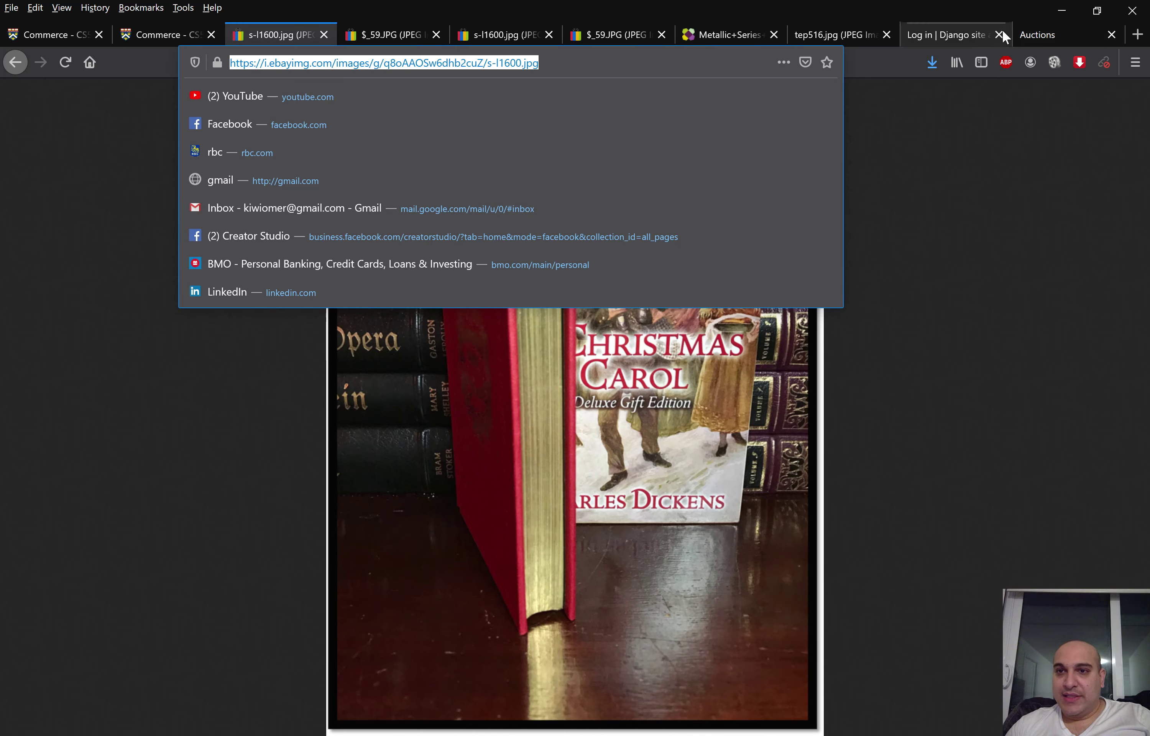
pyautogui.click(1059, 42)
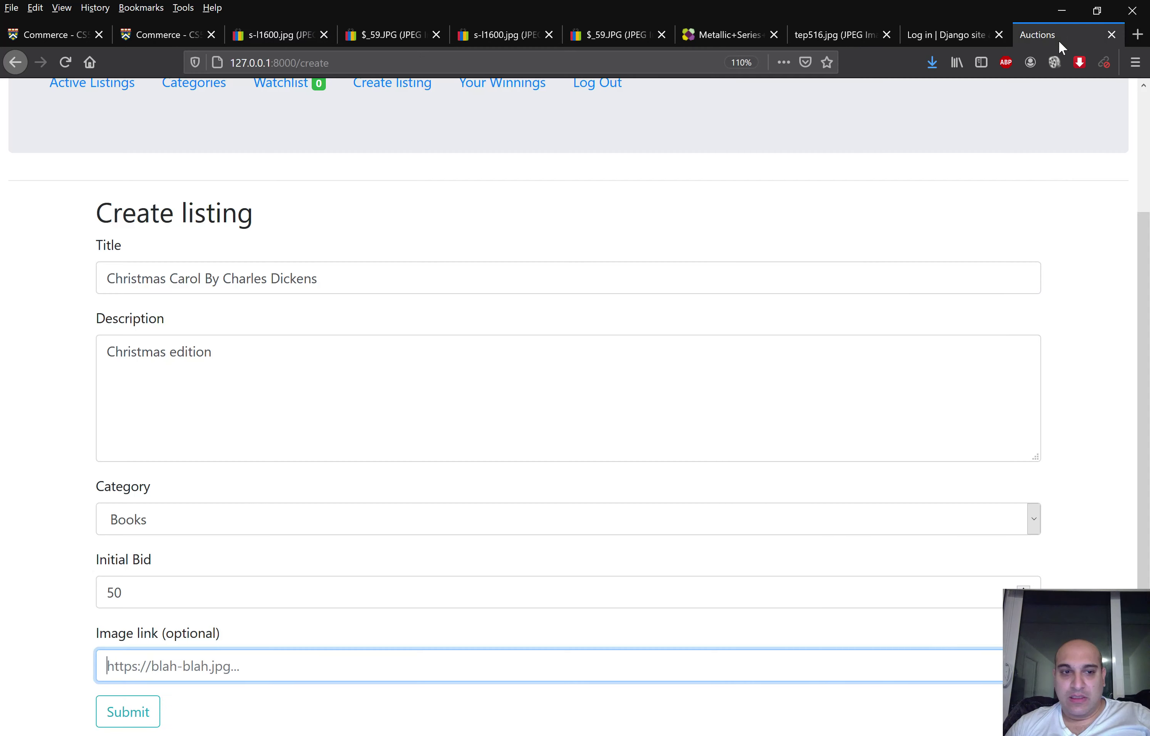
pyautogui.click(347, 666)
pyautogui.hotkey('ctrl', 'v')
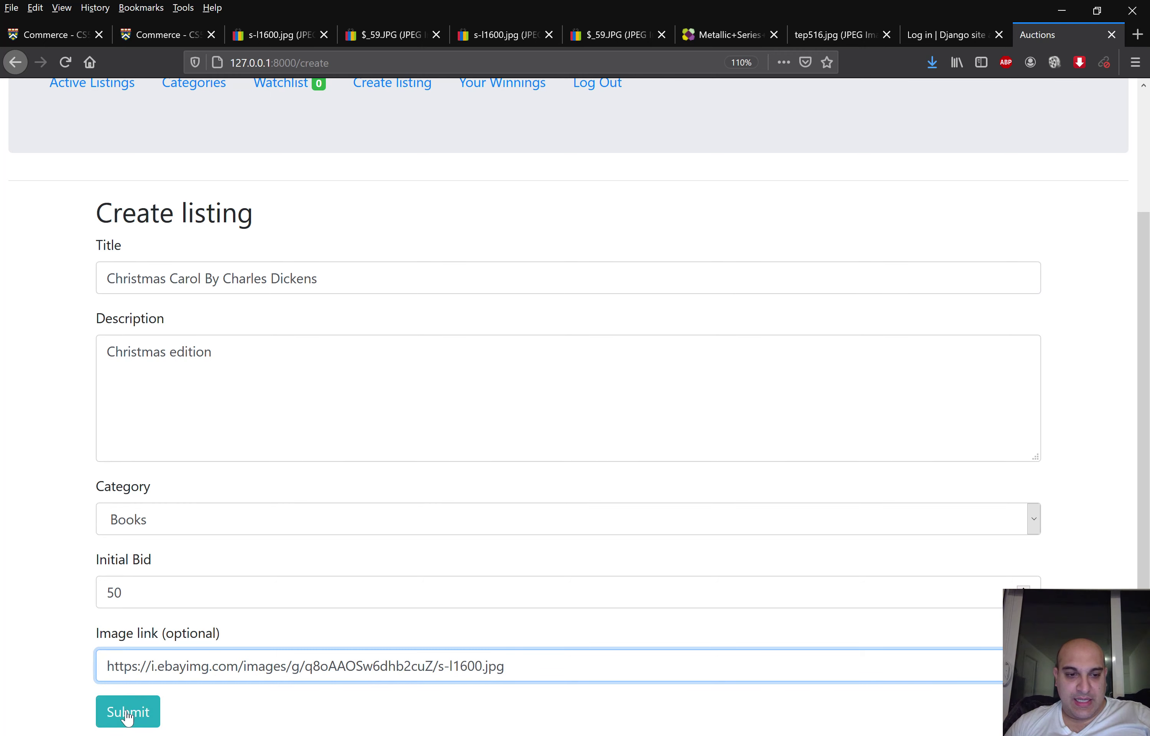
pyautogui.click(128, 720)
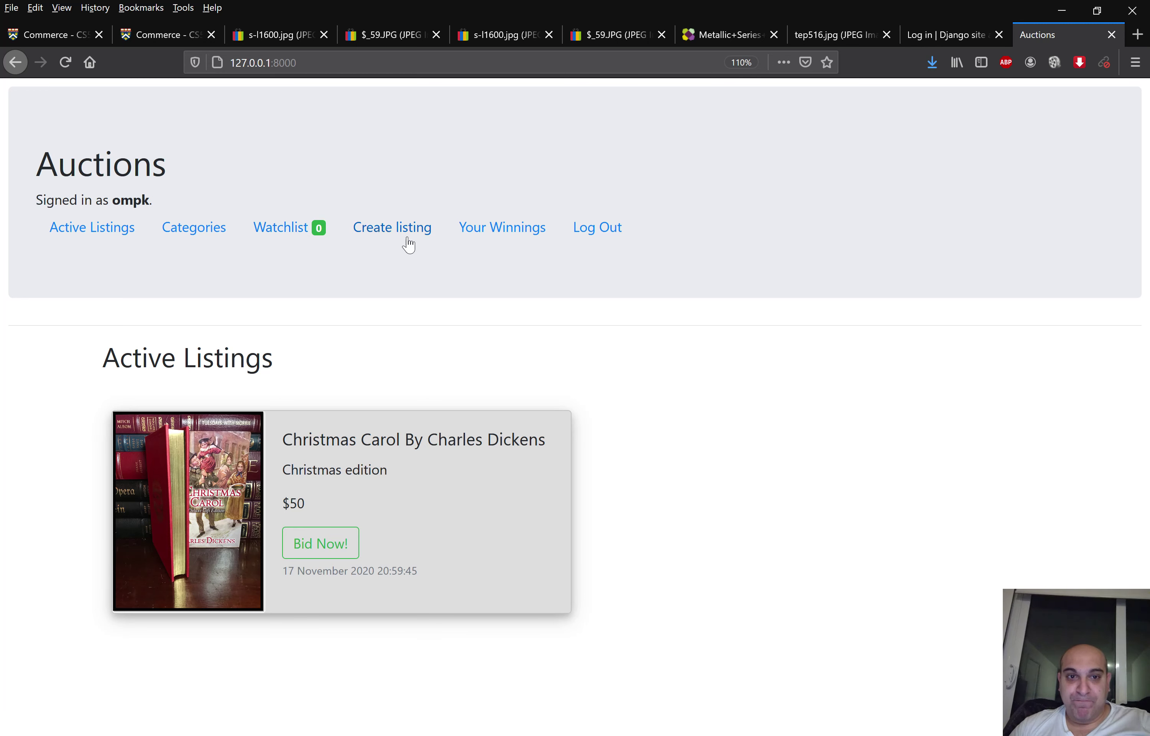
# - Open a new Create listing form and close the used Christmas Carol image tab
pyautogui.click(392, 231)
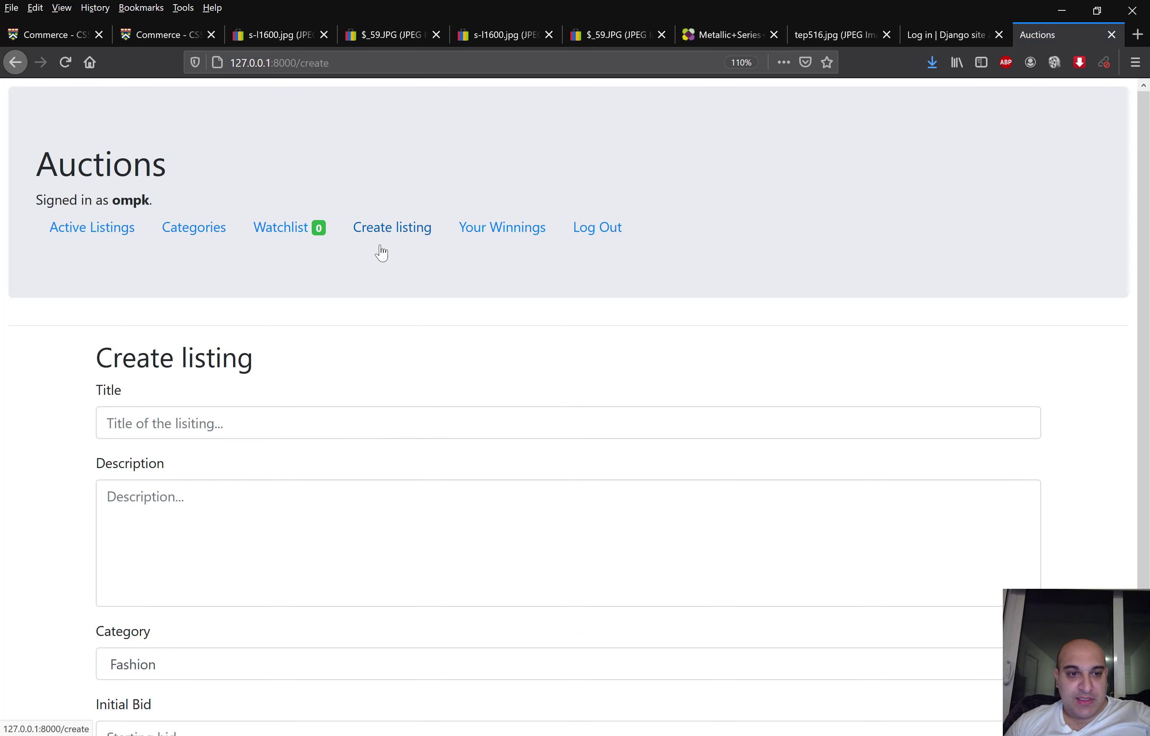
pyautogui.click(391, 30)
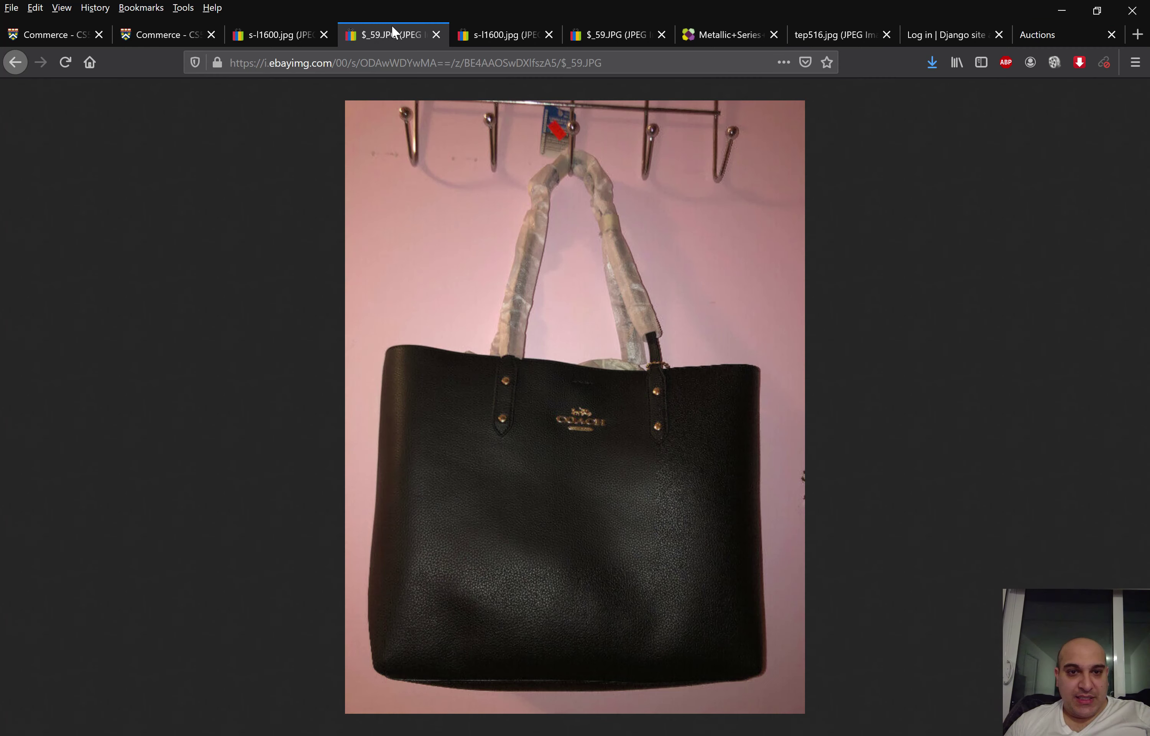
pyautogui.click(286, 28)
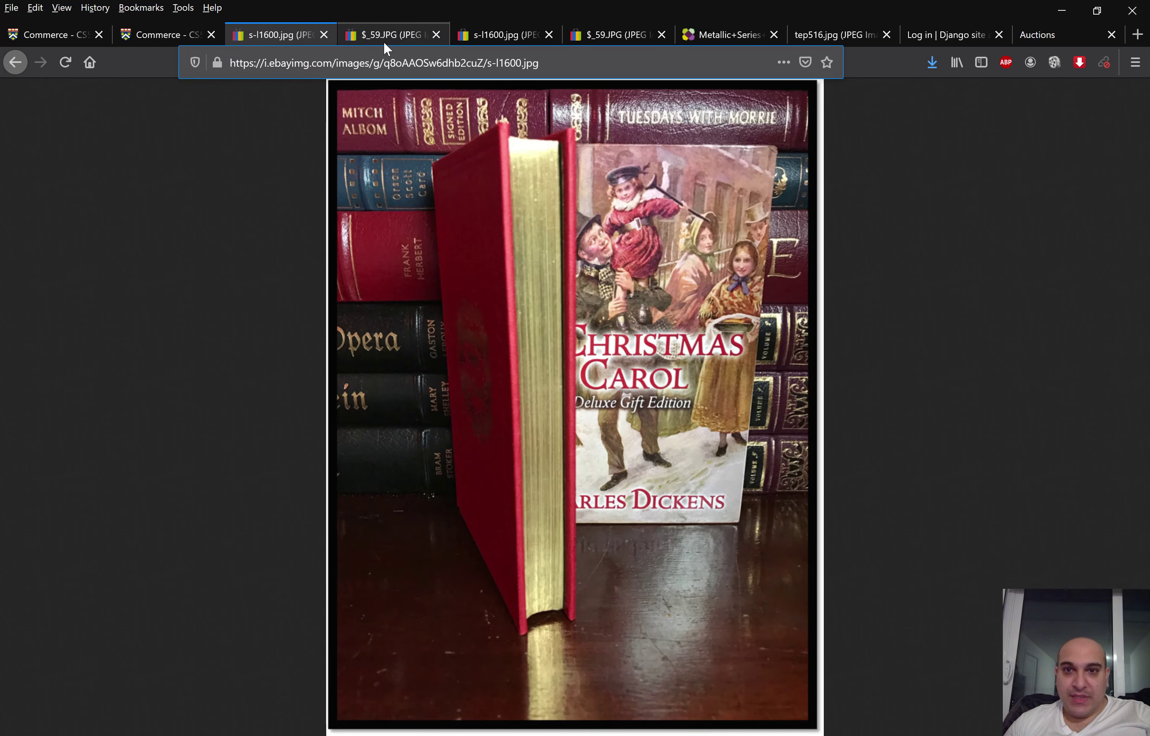
pyautogui.click(323, 34)
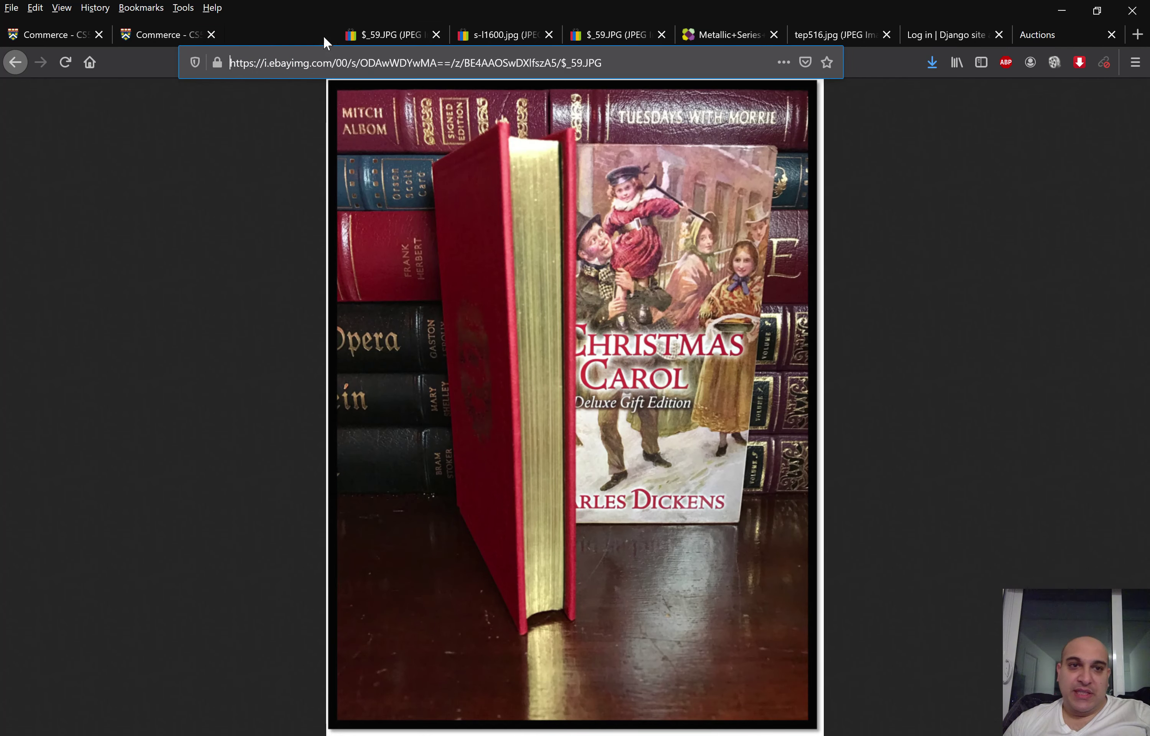
pyautogui.click(945, 25)
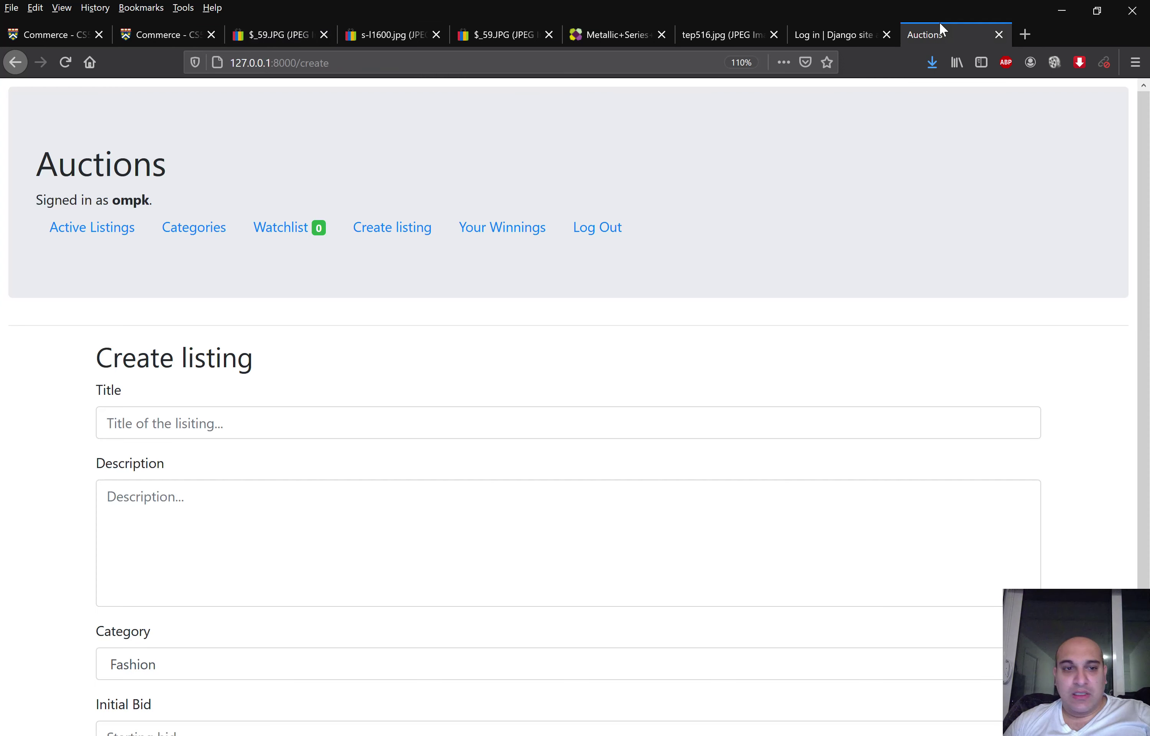
# - Enter title 'Coach Bag for sale', description 'good bag', and category Fashion
pyautogui.click(308, 414)
pyautogui.write('Coach')
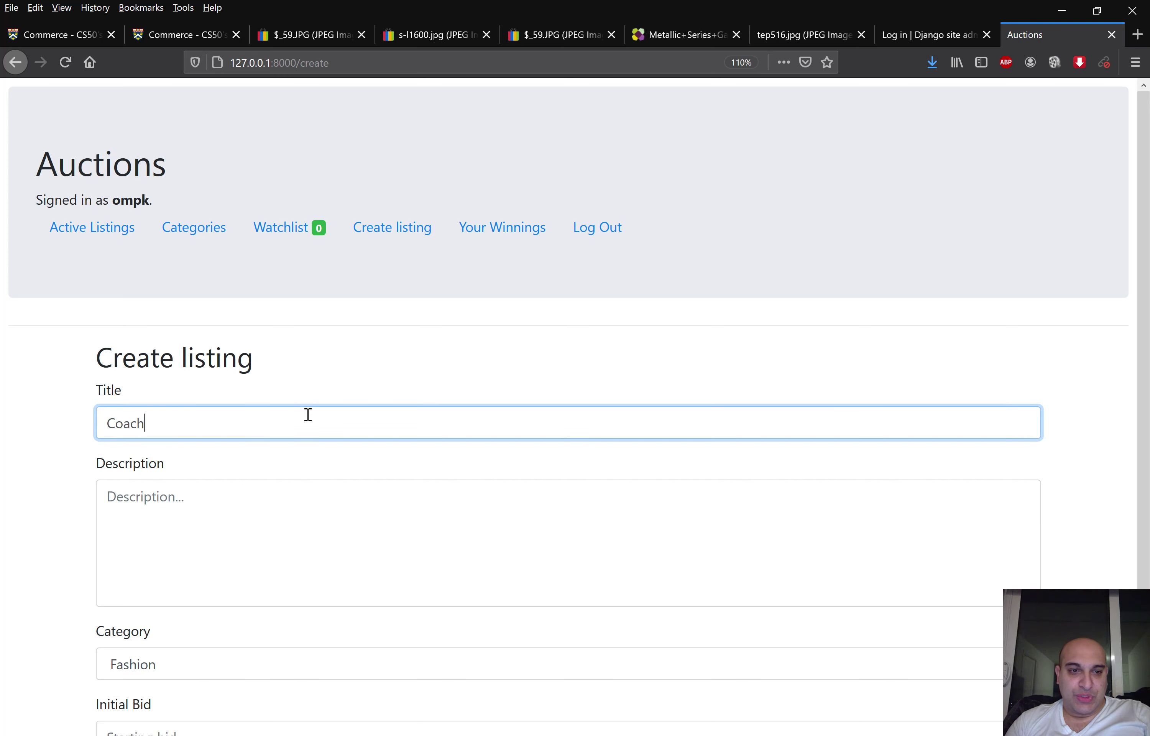
pyautogui.write(' Bag for sale')
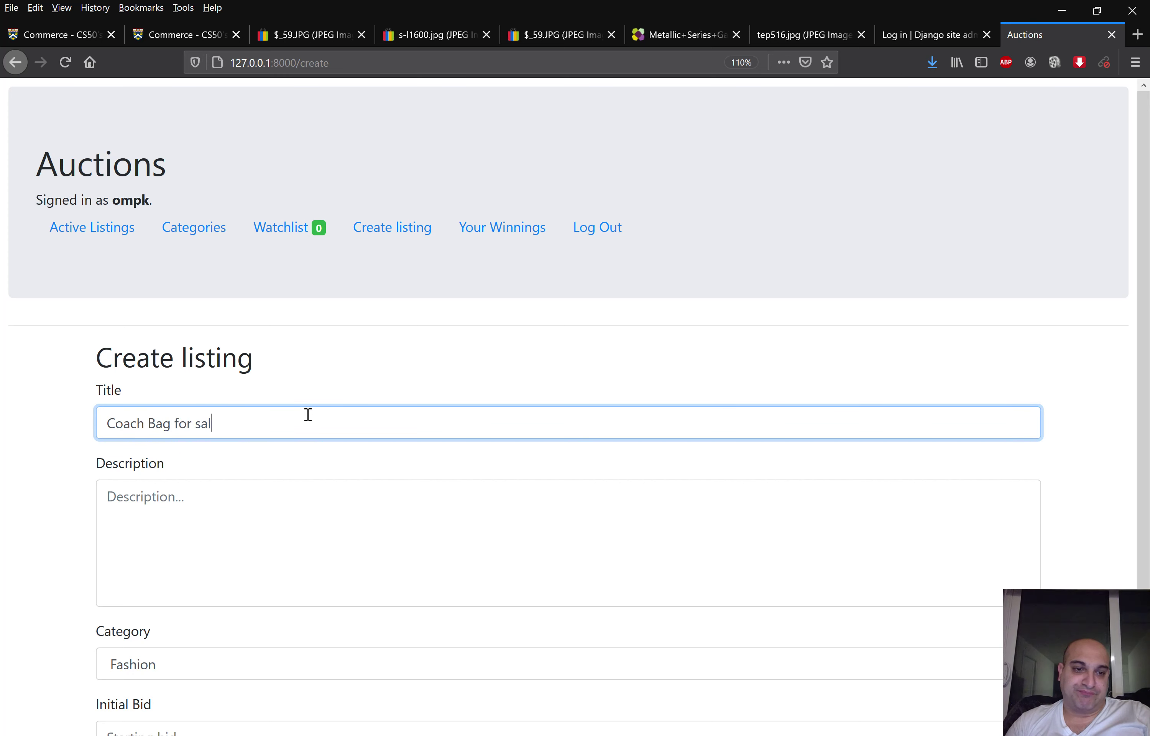
pyautogui.click(273, 497)
pyautogui.write('good')
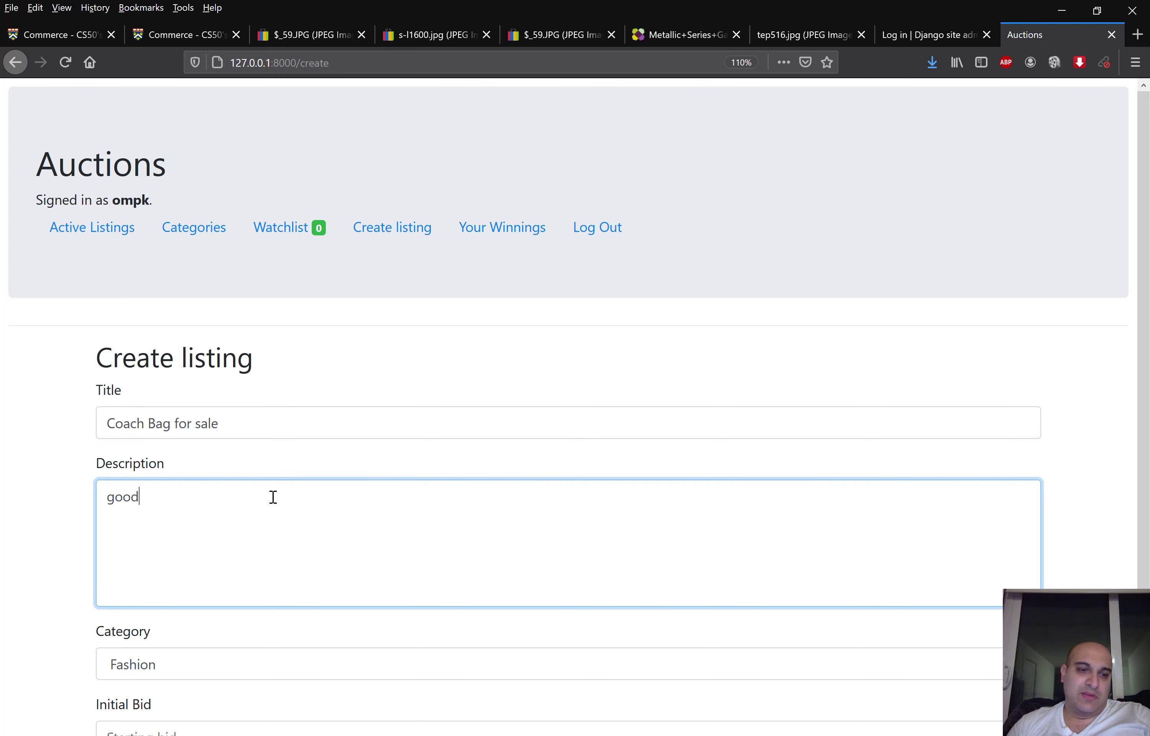
pyautogui.write(' bag')
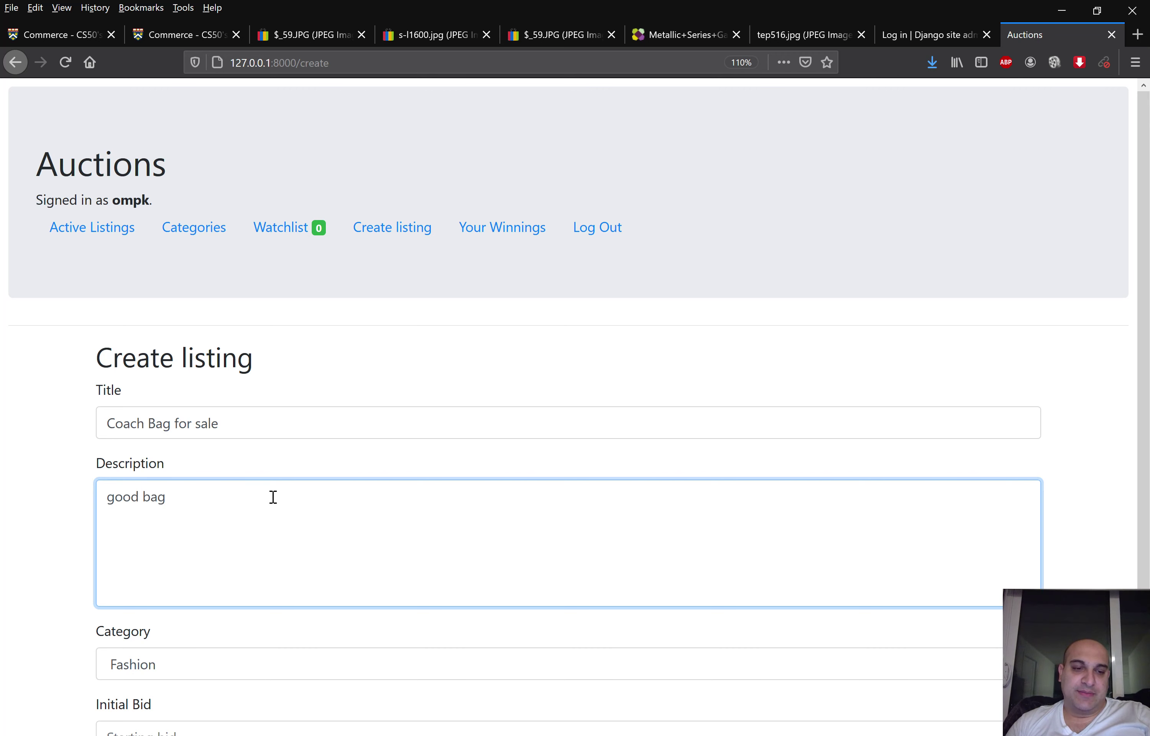
pyautogui.click(245, 663)
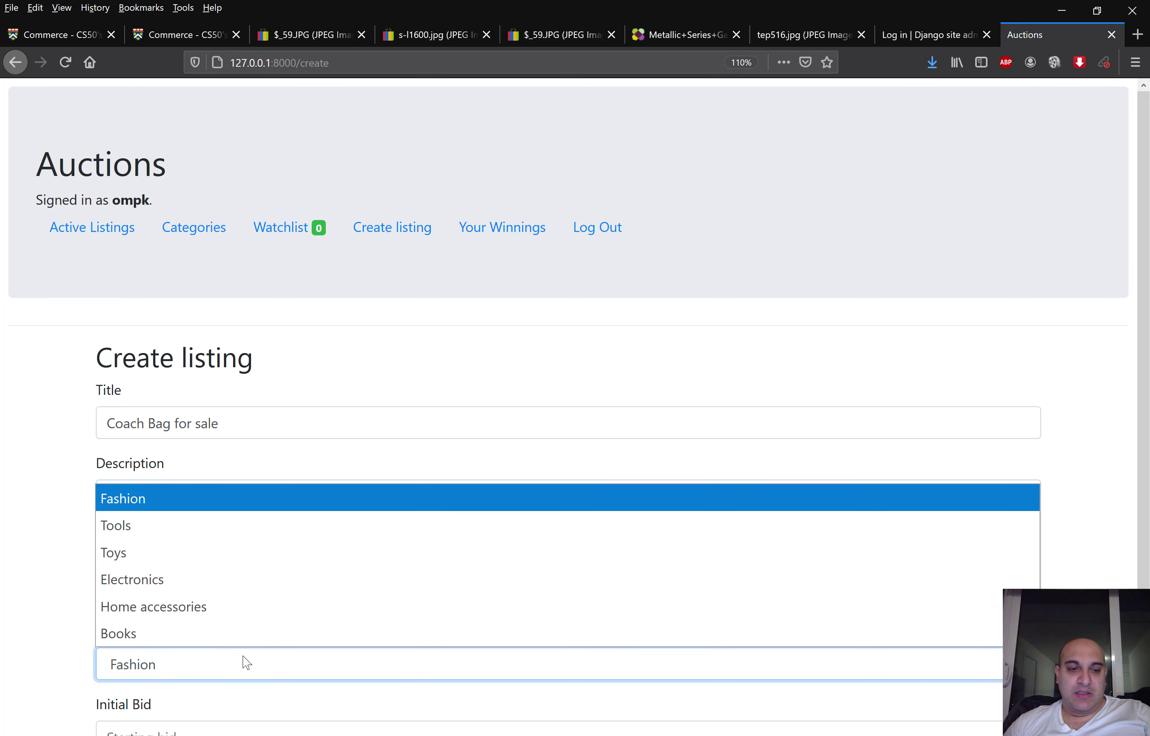
pyautogui.click(247, 663)
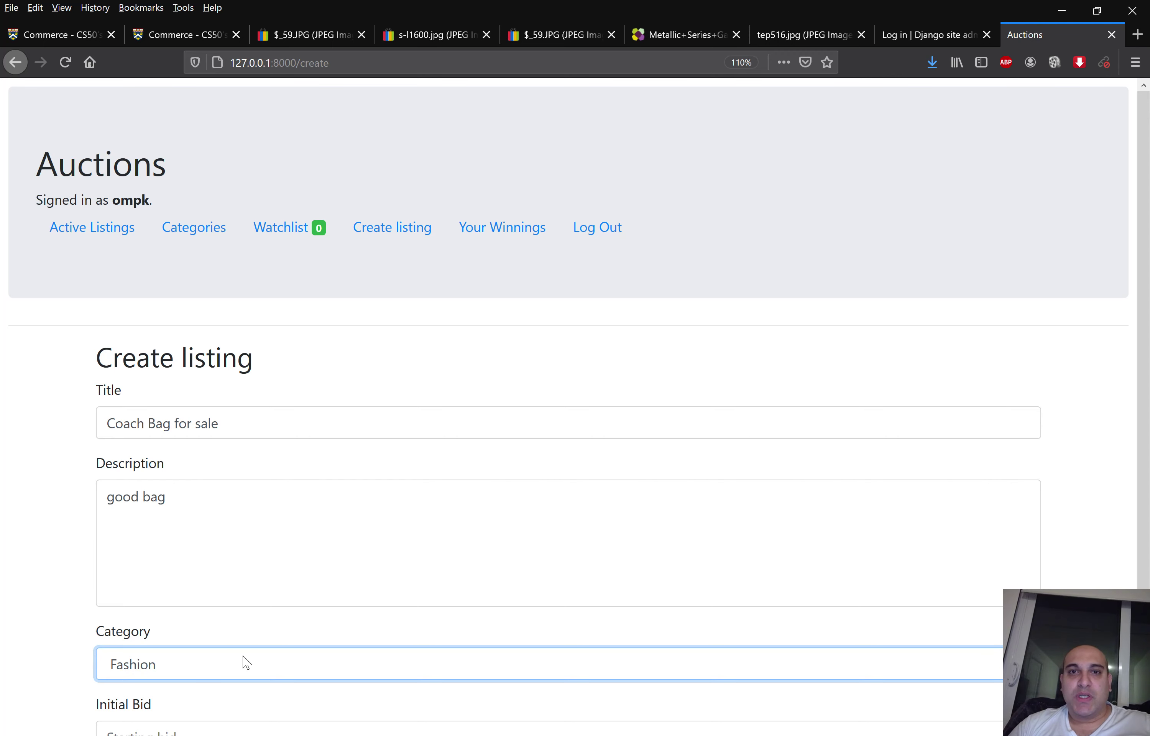
# - Check the notes and enter an initial bid of 175
pyautogui.scroll(-3, 214, 623)
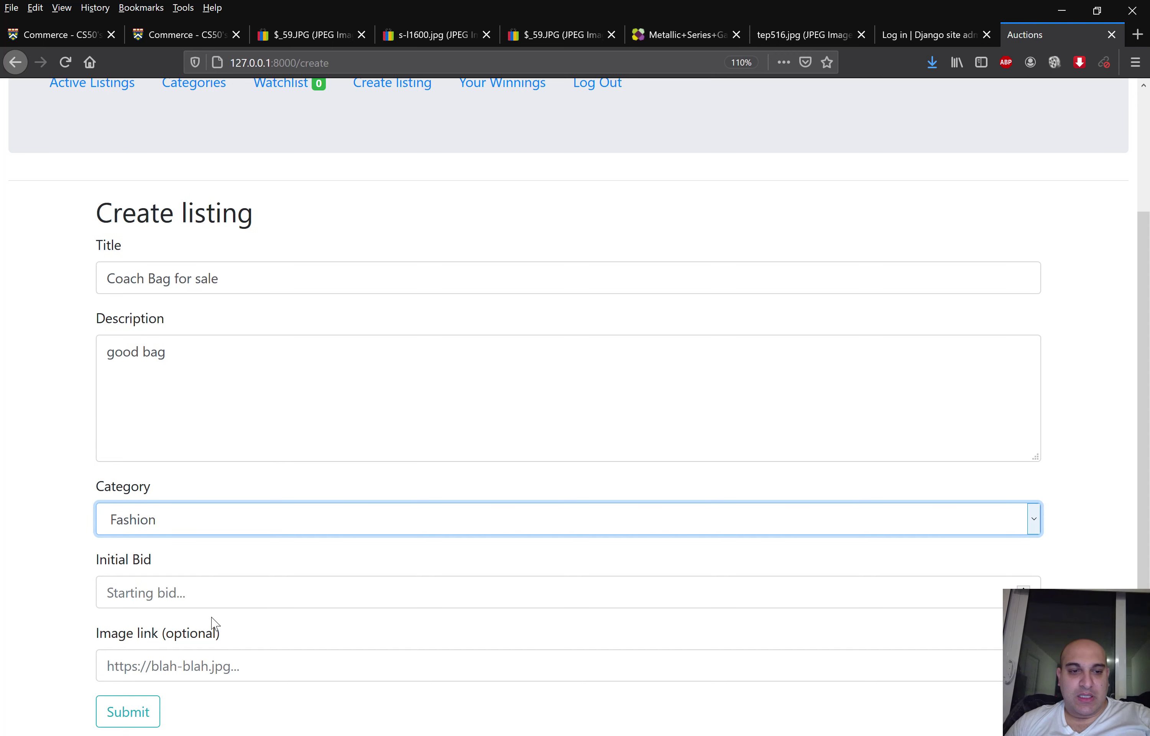
pyautogui.click(238, 590)
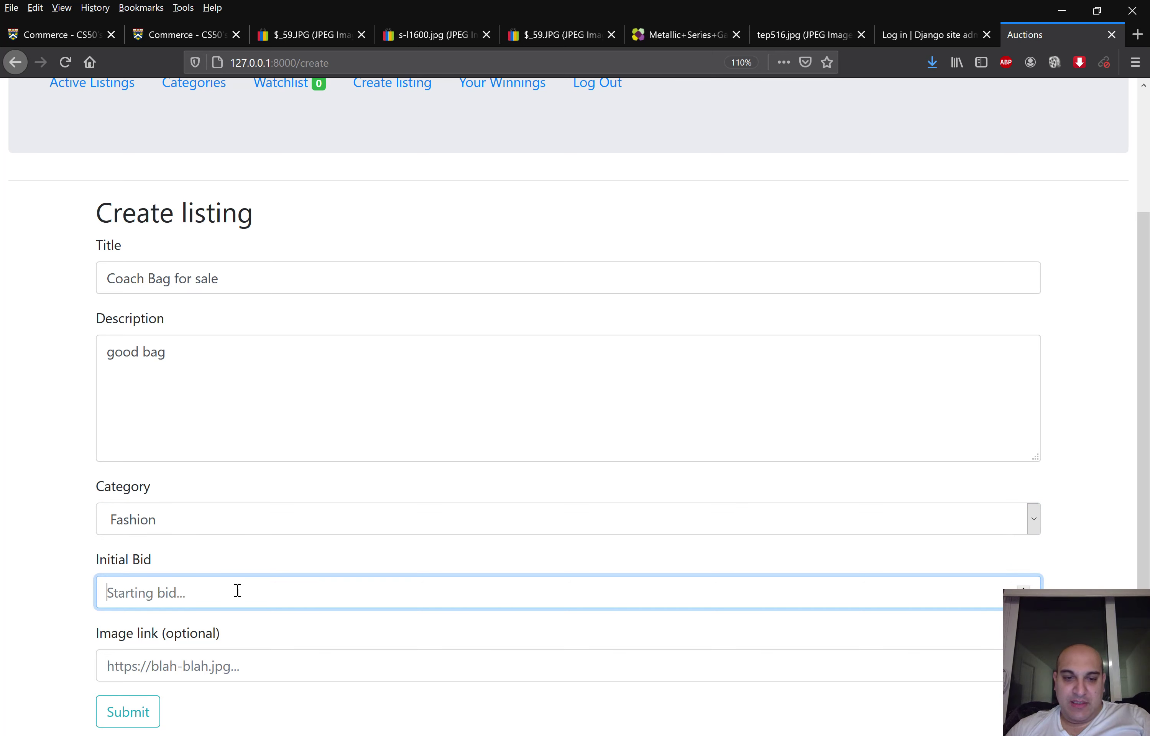
pyautogui.hotkey('alt', 'Tab')
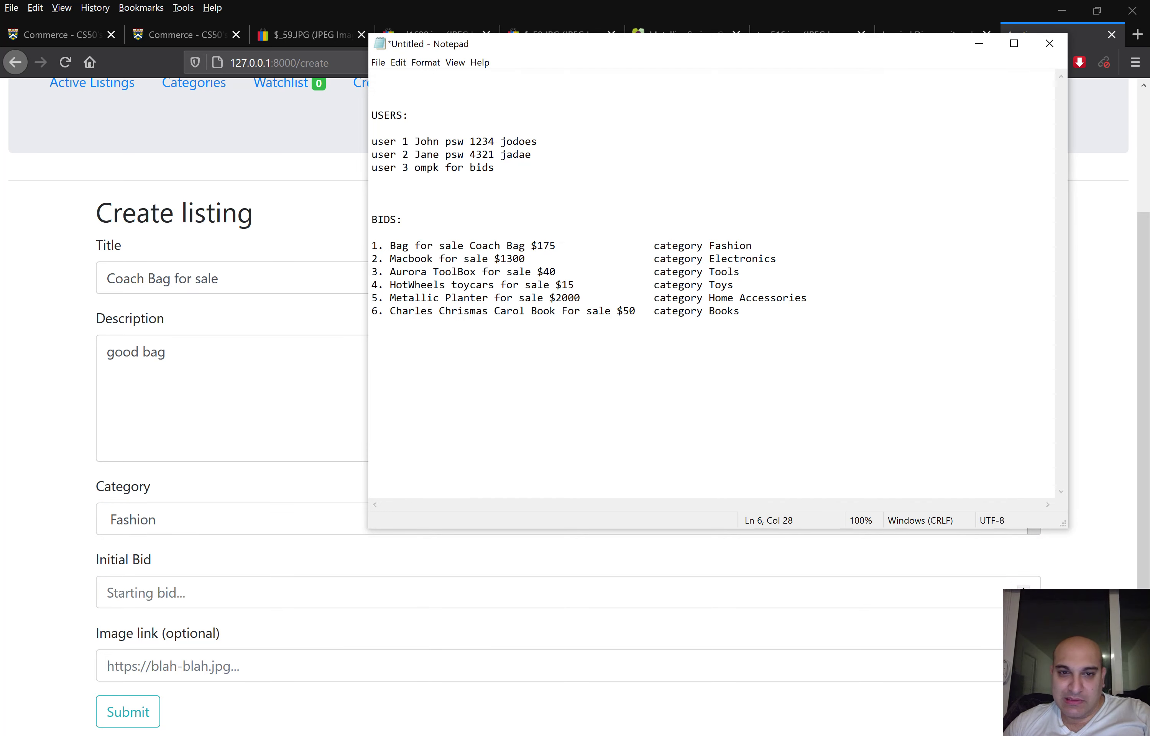
pyautogui.hotkey('alt', 'Tab')
pyautogui.write('1')
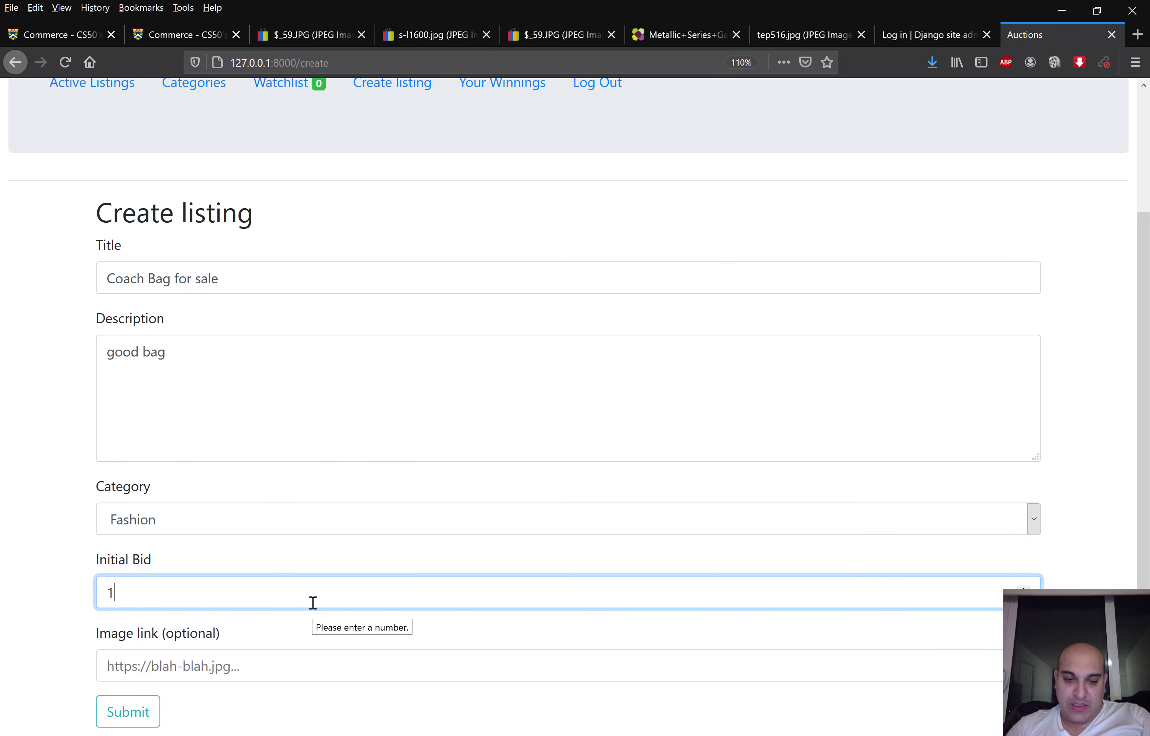
pyautogui.write('75')
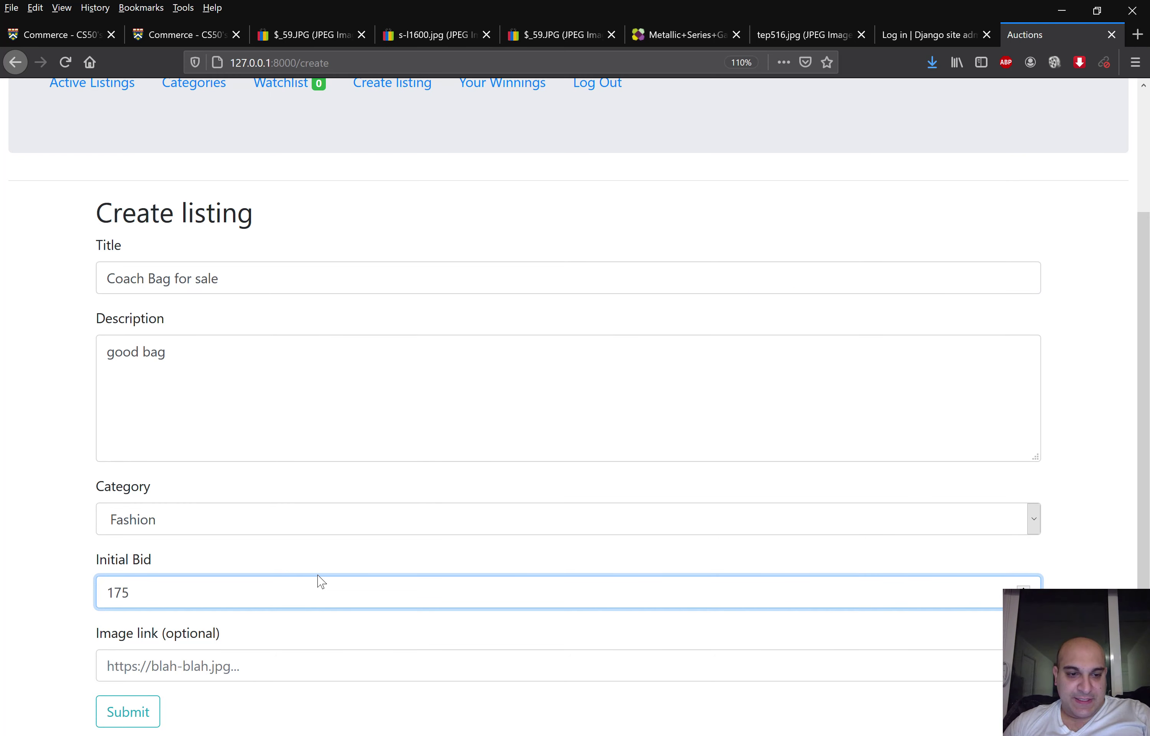
pyautogui.scroll(8, 299, 608)
pyautogui.scroll(-3, 332, 562)
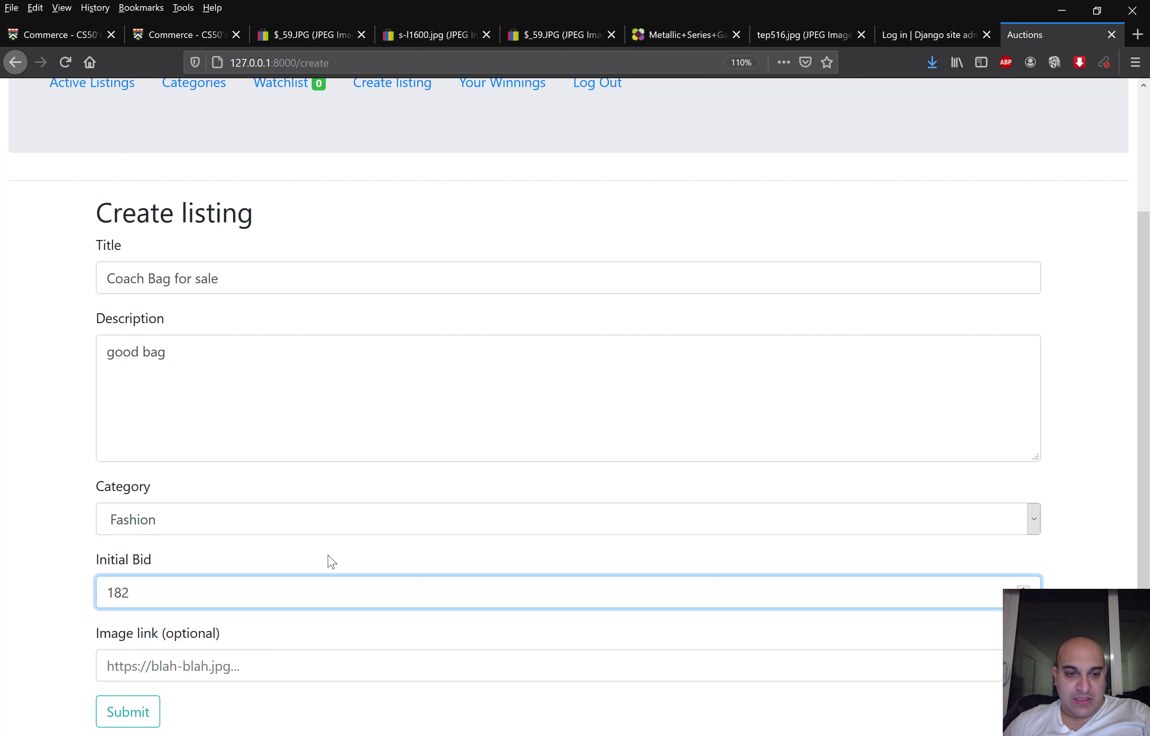
# - Paste the handbag image's web address into the Image link field
pyautogui.click(275, 669)
pyautogui.click(303, 37)
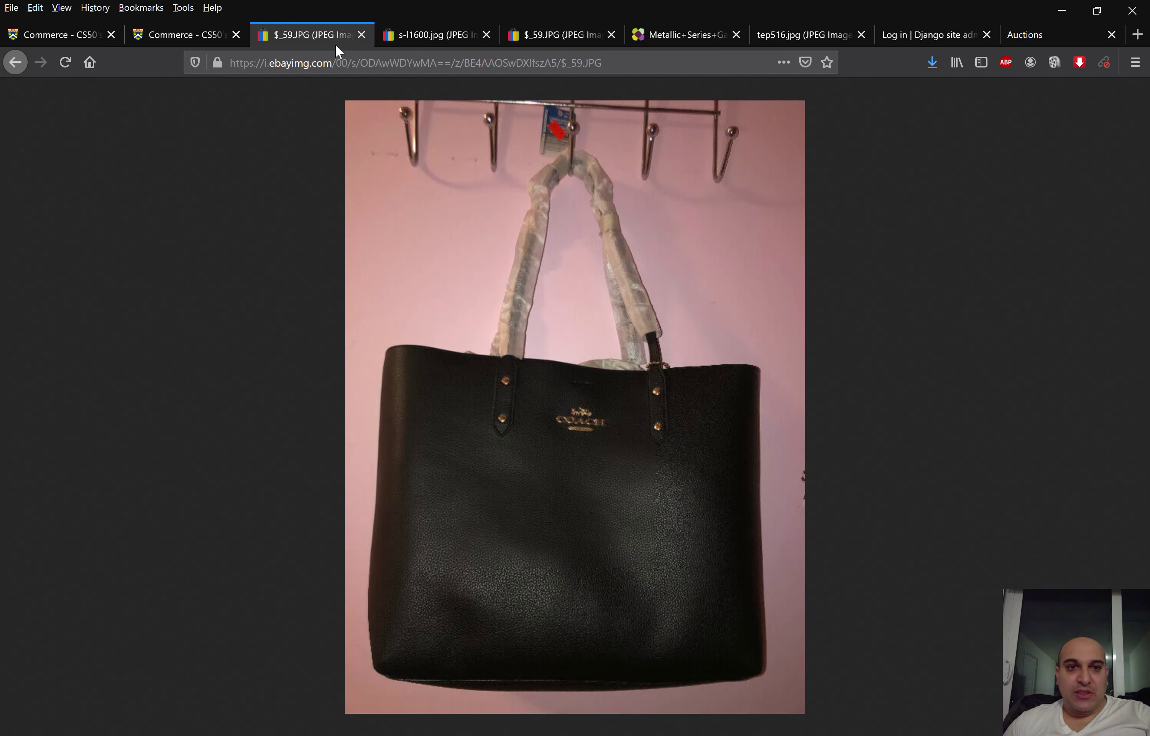
pyautogui.click(356, 60)
pyautogui.hotkey('ctrl', 'a')
pyautogui.hotkey('ctrl', 'c')
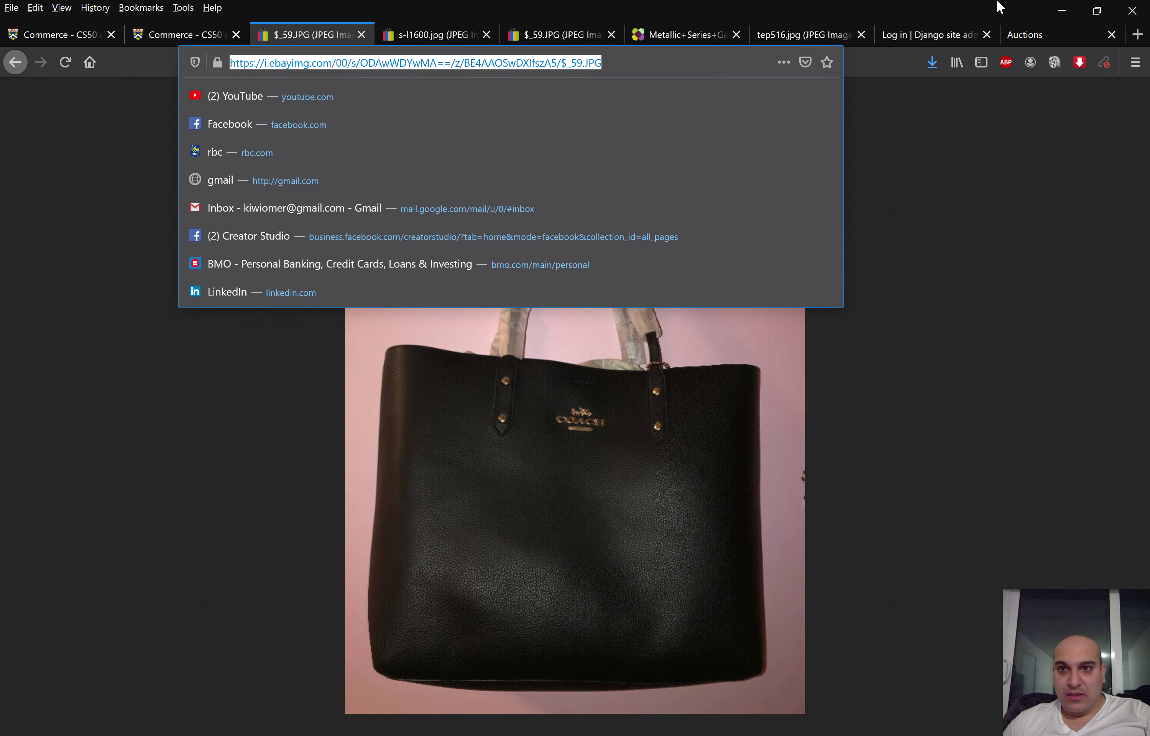
pyautogui.click(1028, 32)
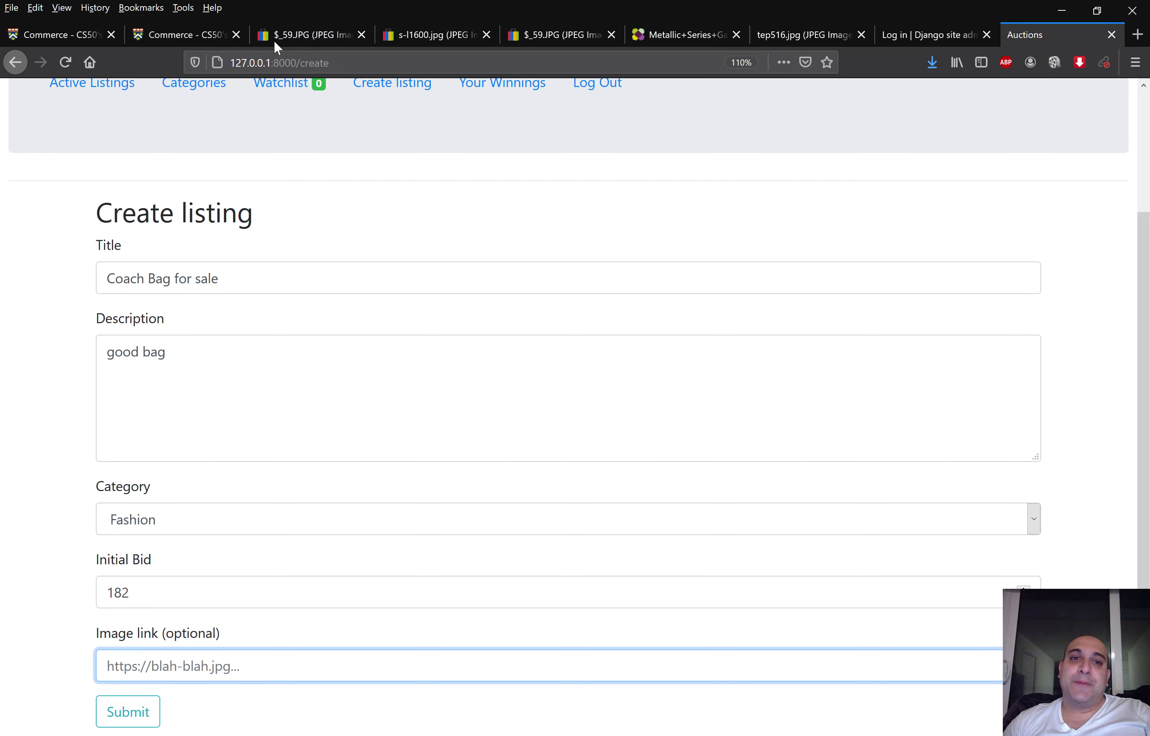
pyautogui.click(290, 34)
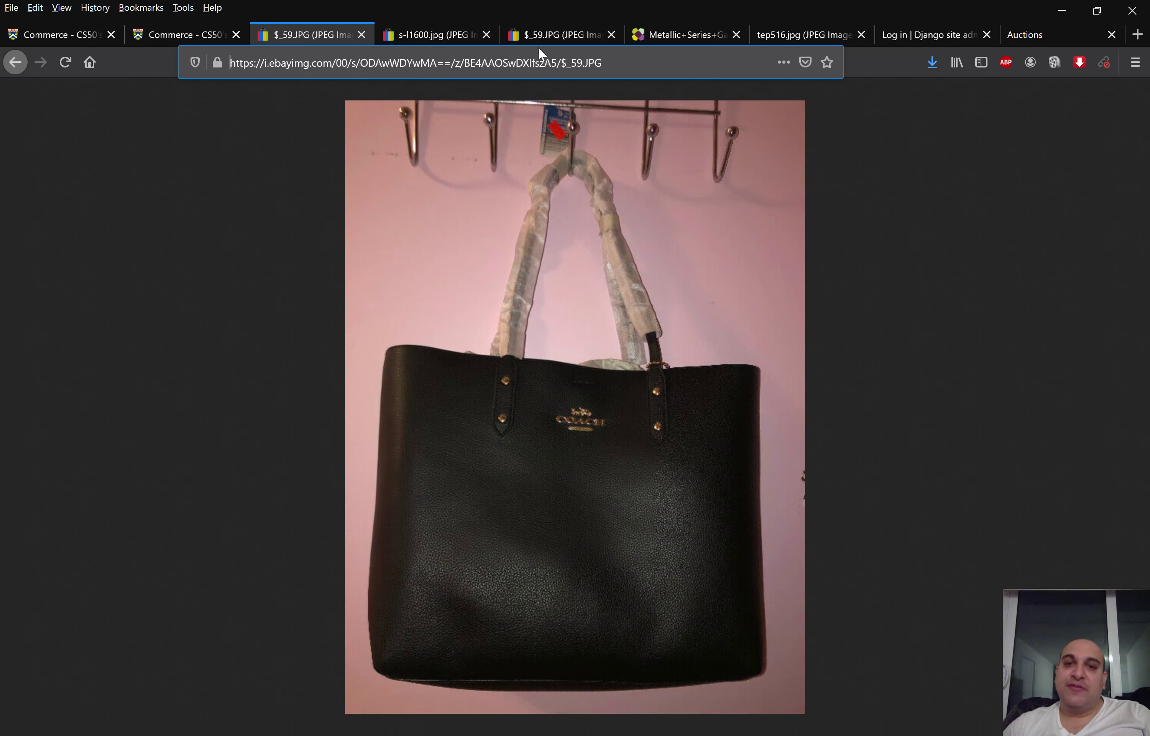
pyautogui.click(1023, 30)
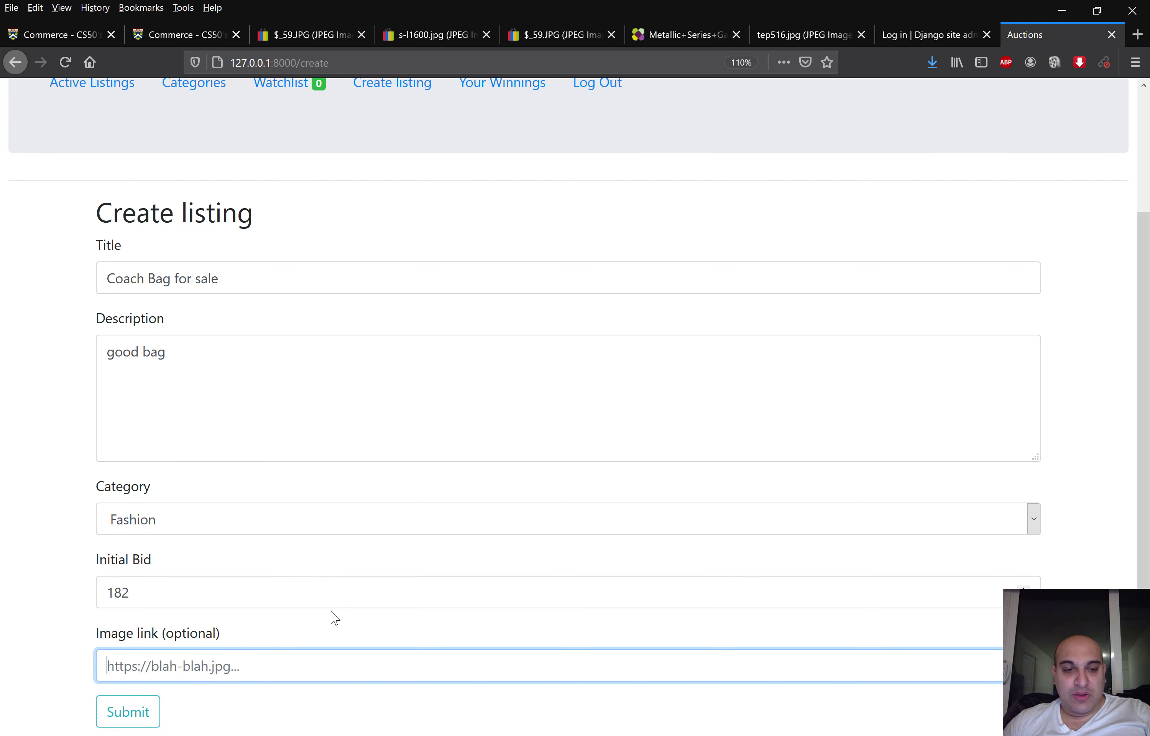
pyautogui.hotkey('ctrl', 'v')
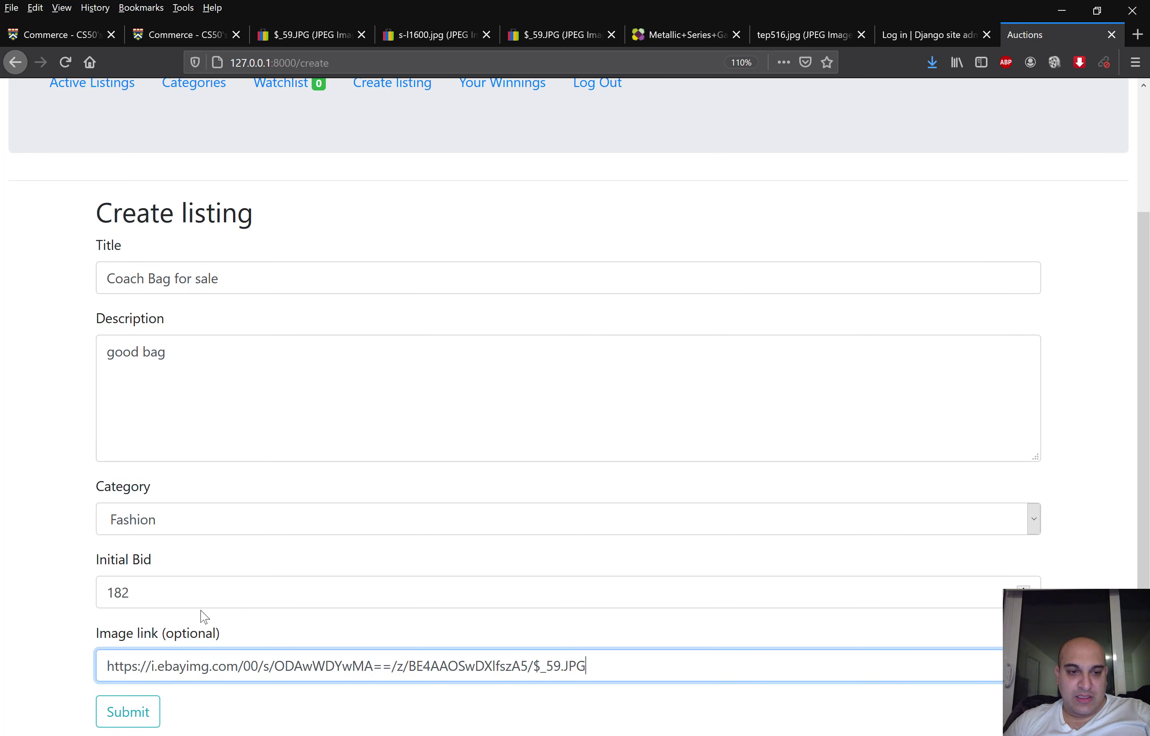
# - Correct the initial bid to 180
pyautogui.click(187, 597)
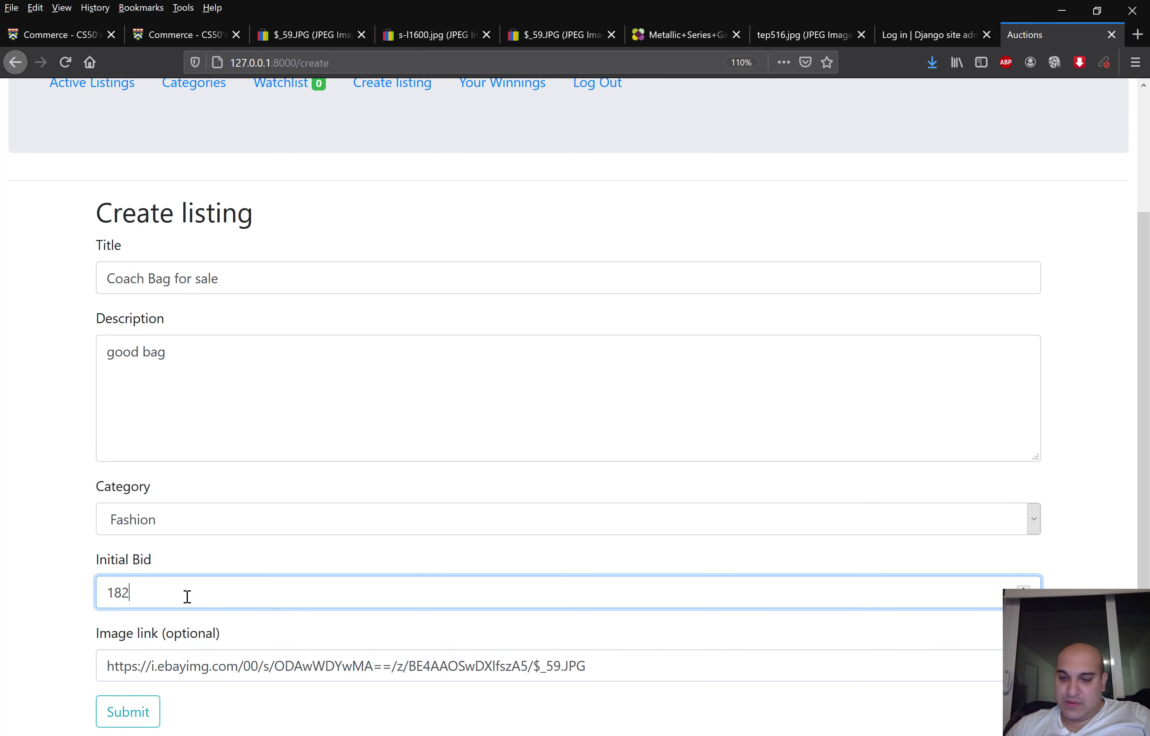
pyautogui.press('BackSpace')
pyautogui.write('0')
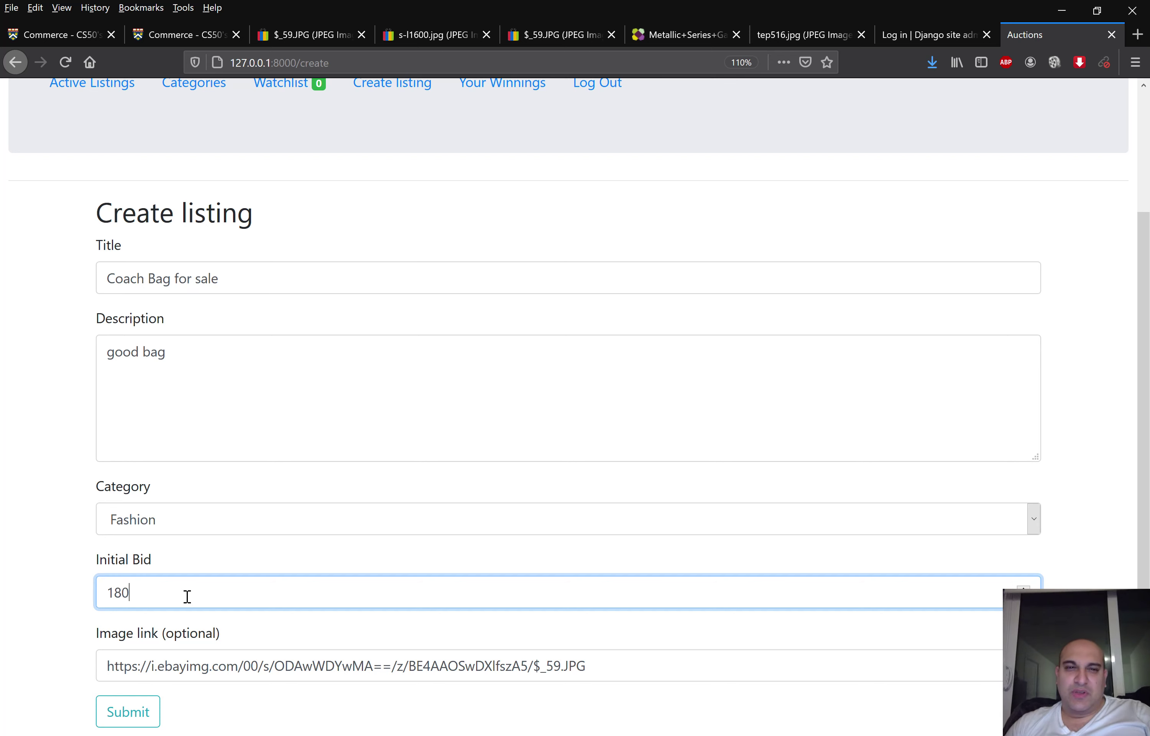
# - Submit the Coach Bag listing, confirm it appears at $180, and open a blank Create listing form
pyautogui.click(130, 711)
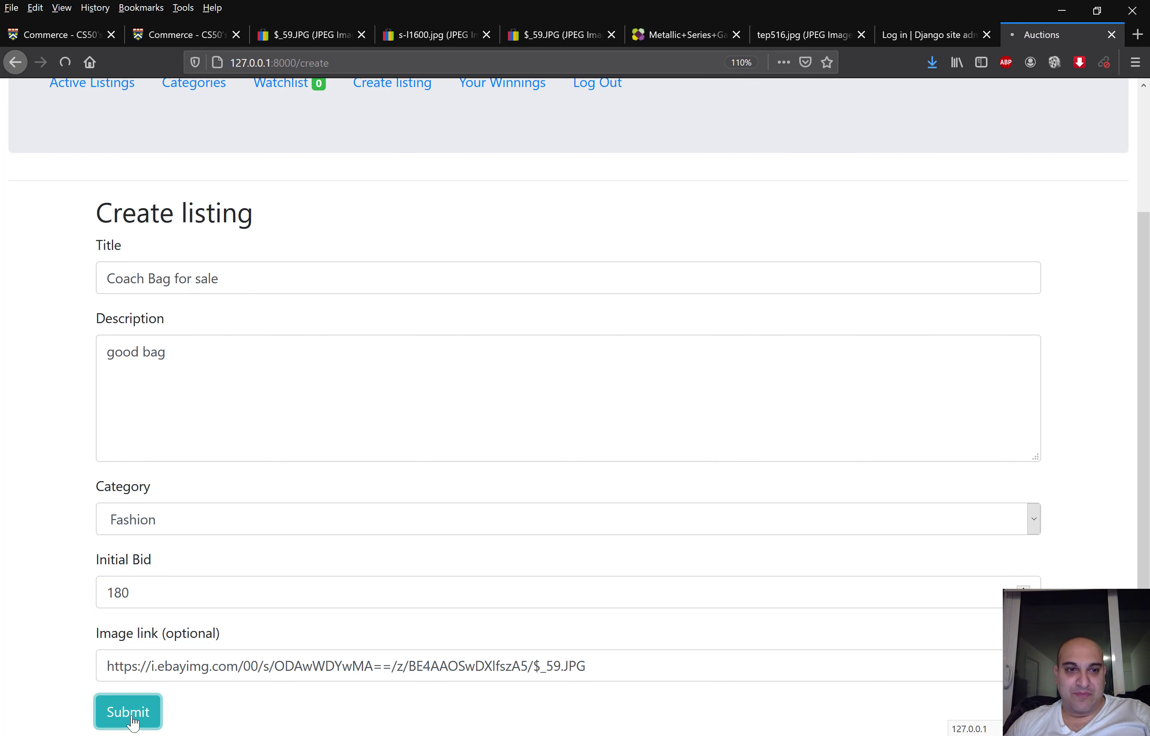
pyautogui.scroll(-3, 498, 536)
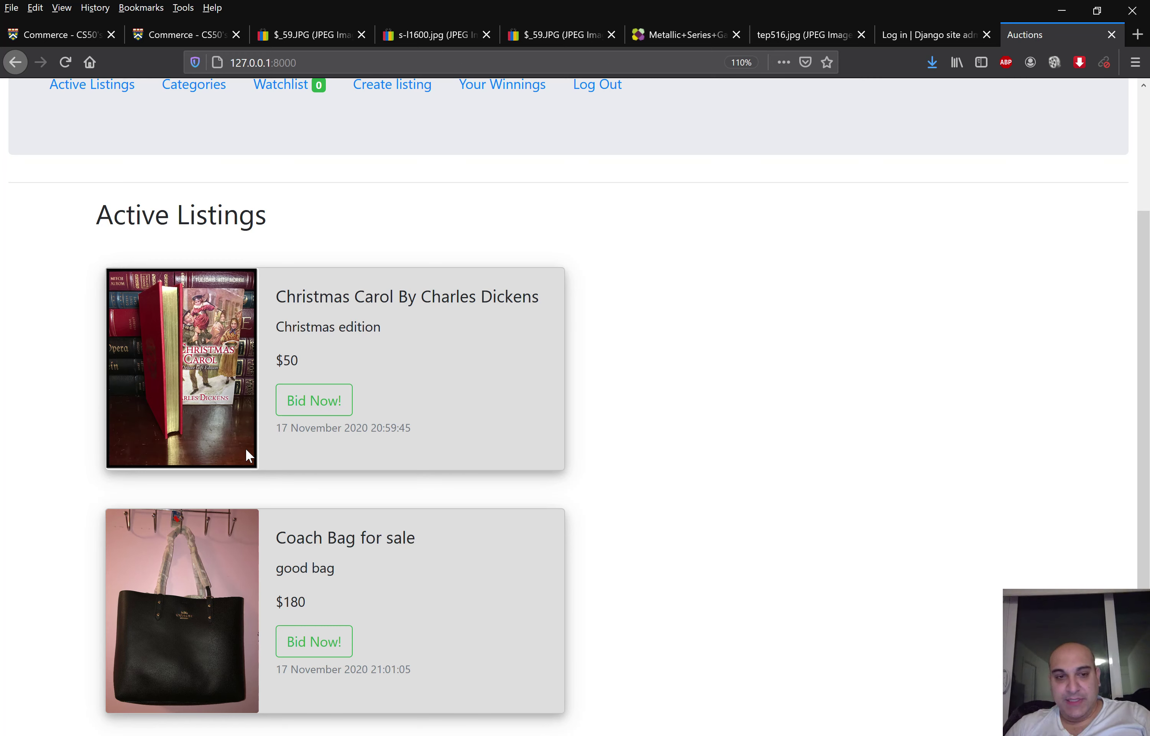
pyautogui.scroll(3, 398, 352)
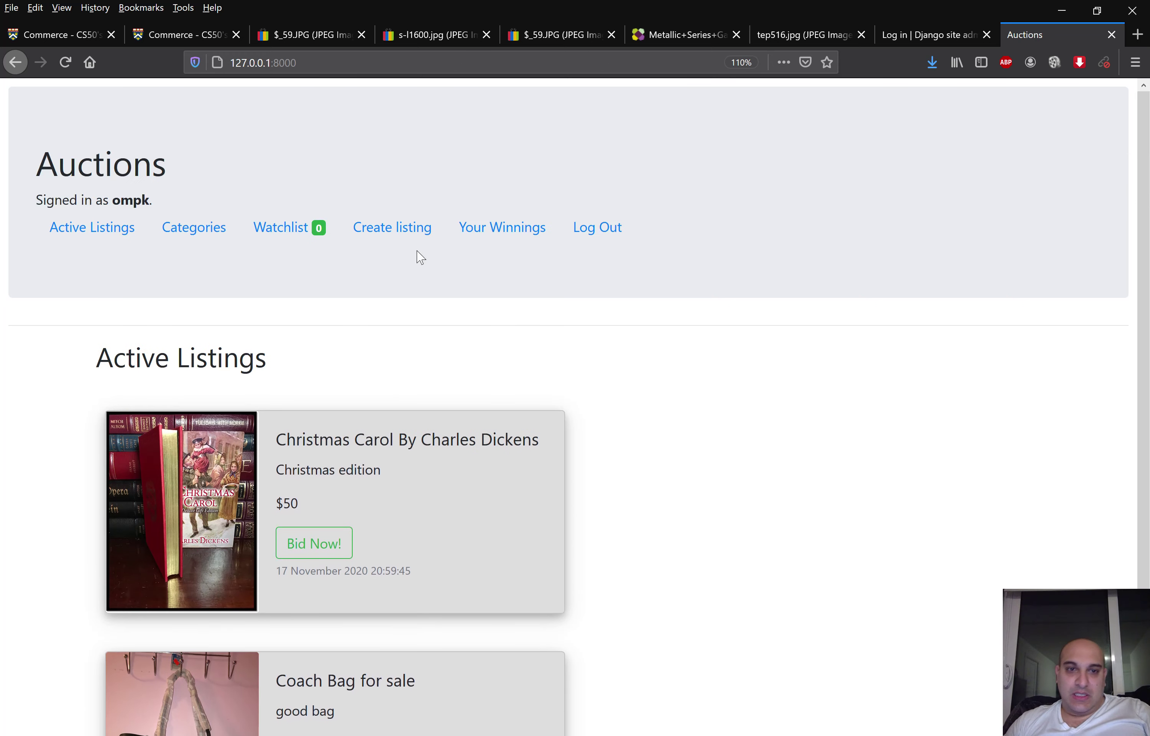
pyautogui.click(393, 231)
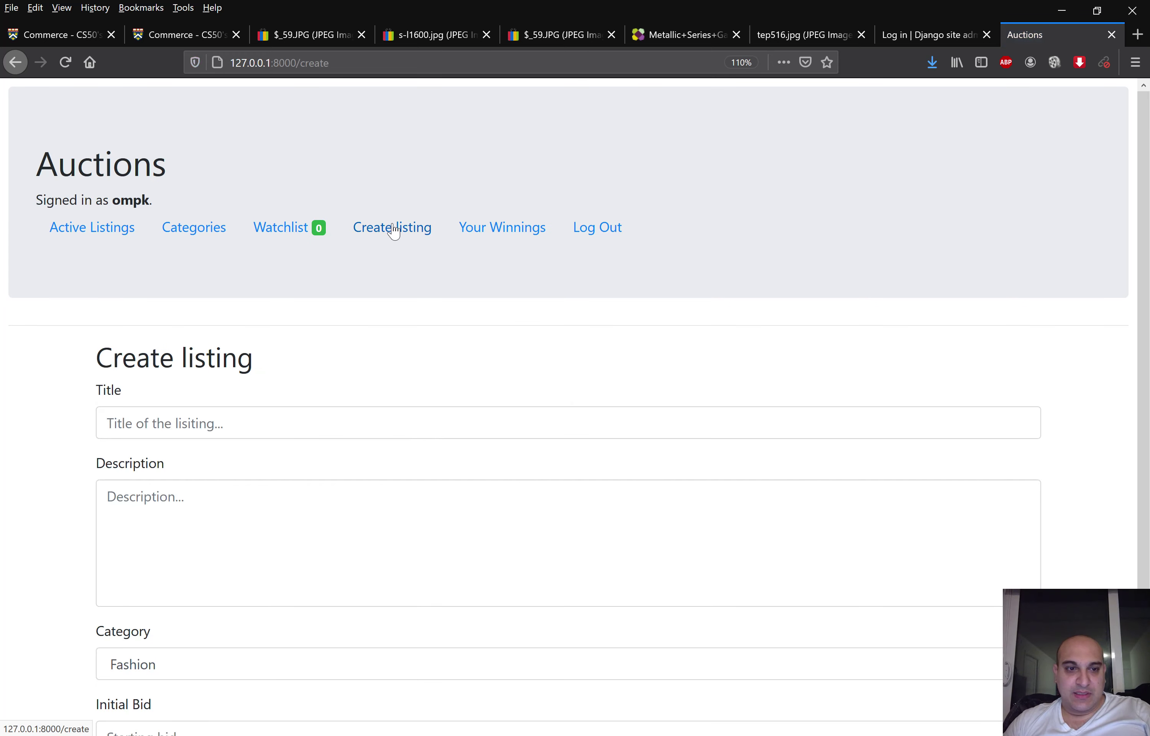
# - Close the already-used handbag picture tab and return to the Create listing form
pyautogui.click(353, 416)
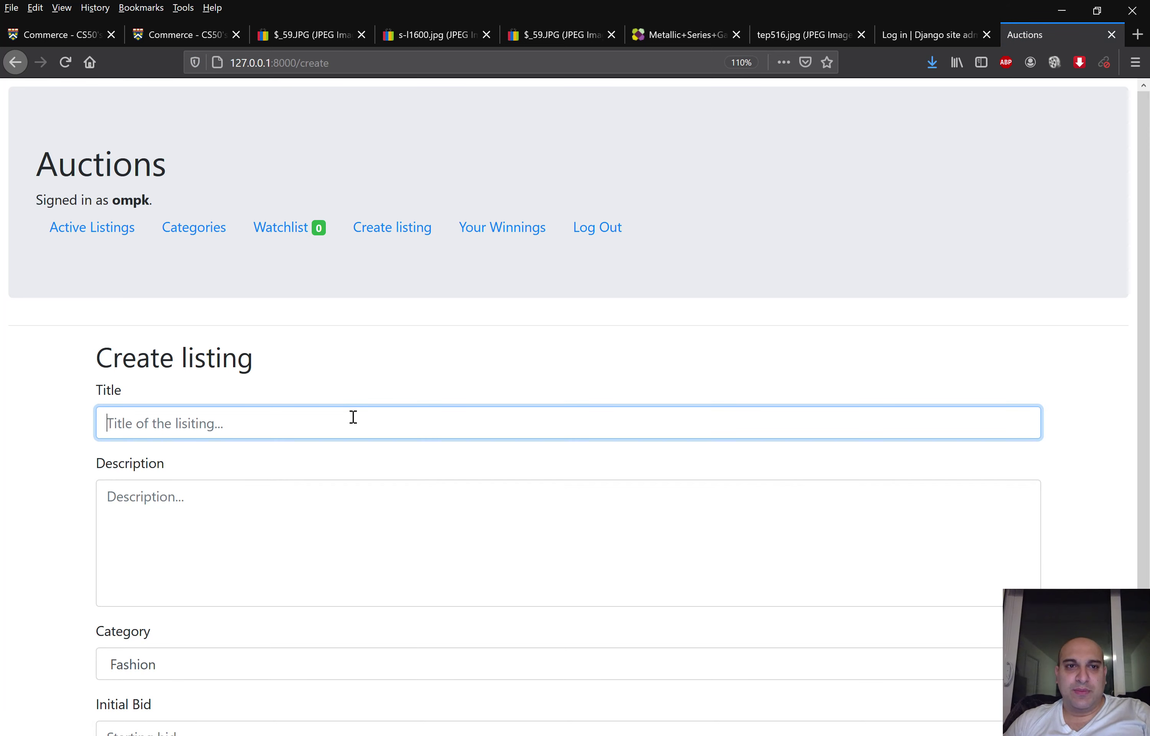
pyautogui.click(317, 42)
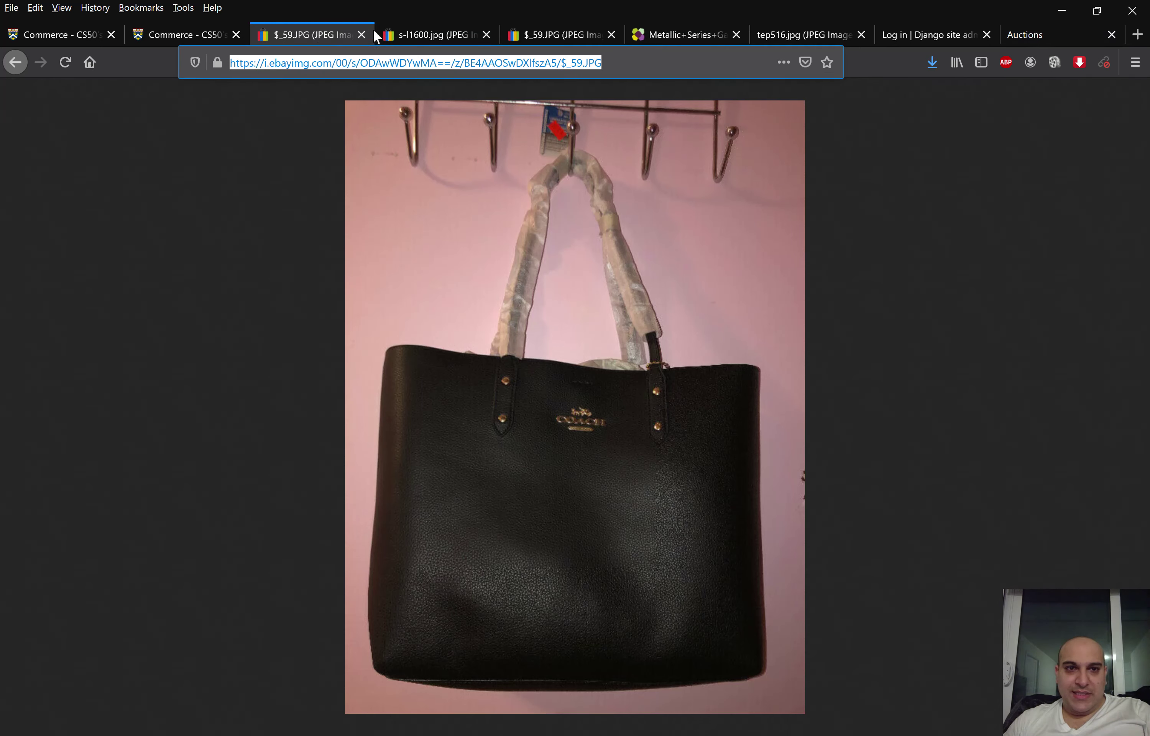
pyautogui.click(361, 35)
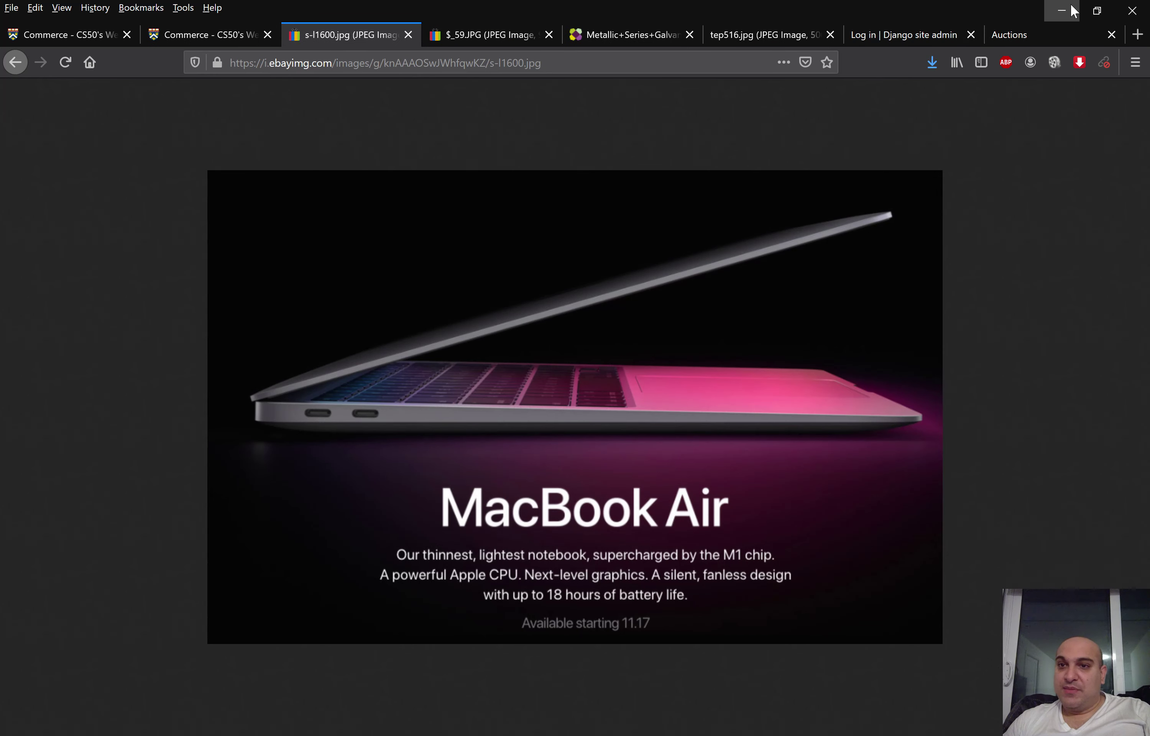
pyautogui.click(1040, 34)
# - Enter 'Macbook Air for sale' as both title and description, with category Electronics
pyautogui.write('Macbo')
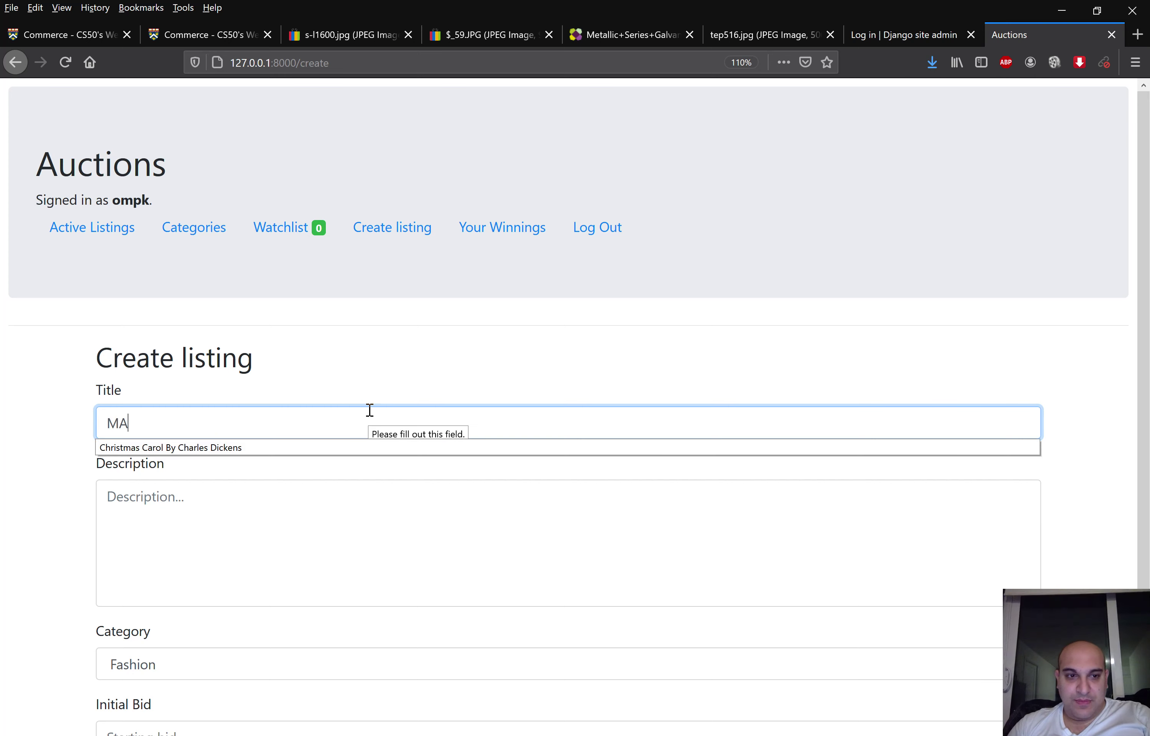
pyautogui.press('BackSpace')
pyautogui.press('BackSpace')
pyautogui.press('BackSpace')
pyautogui.write('cbook ')
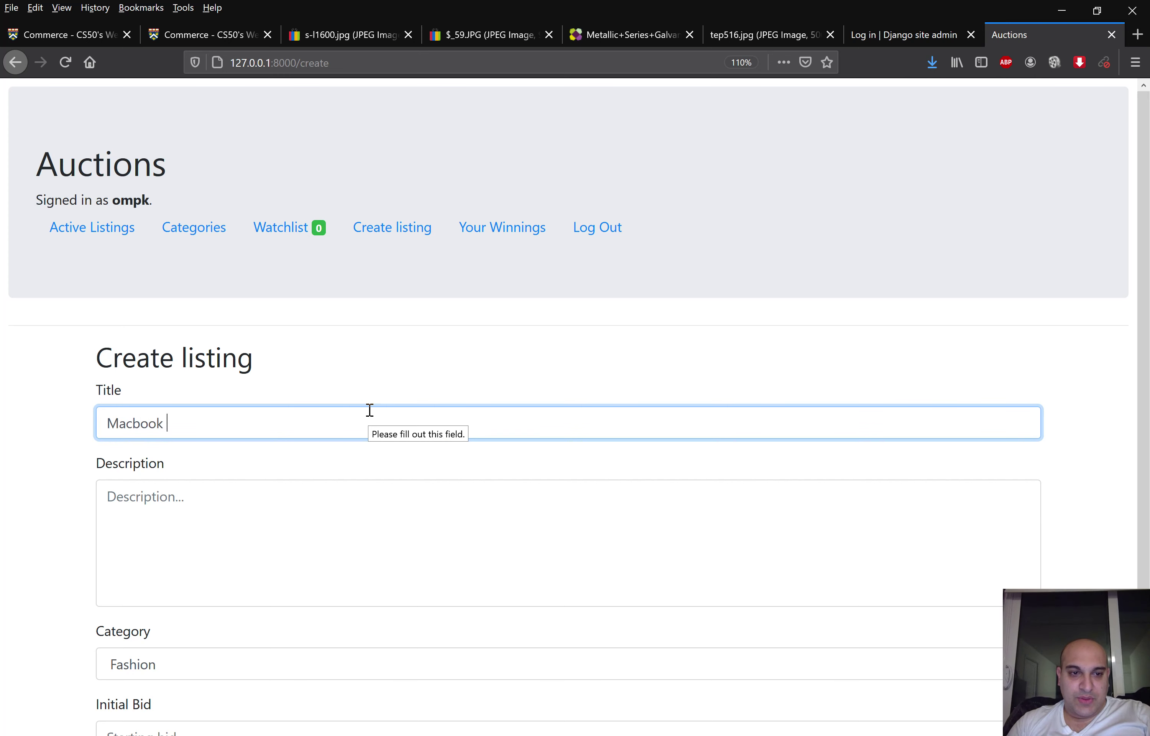
pyautogui.write('Air for sale')
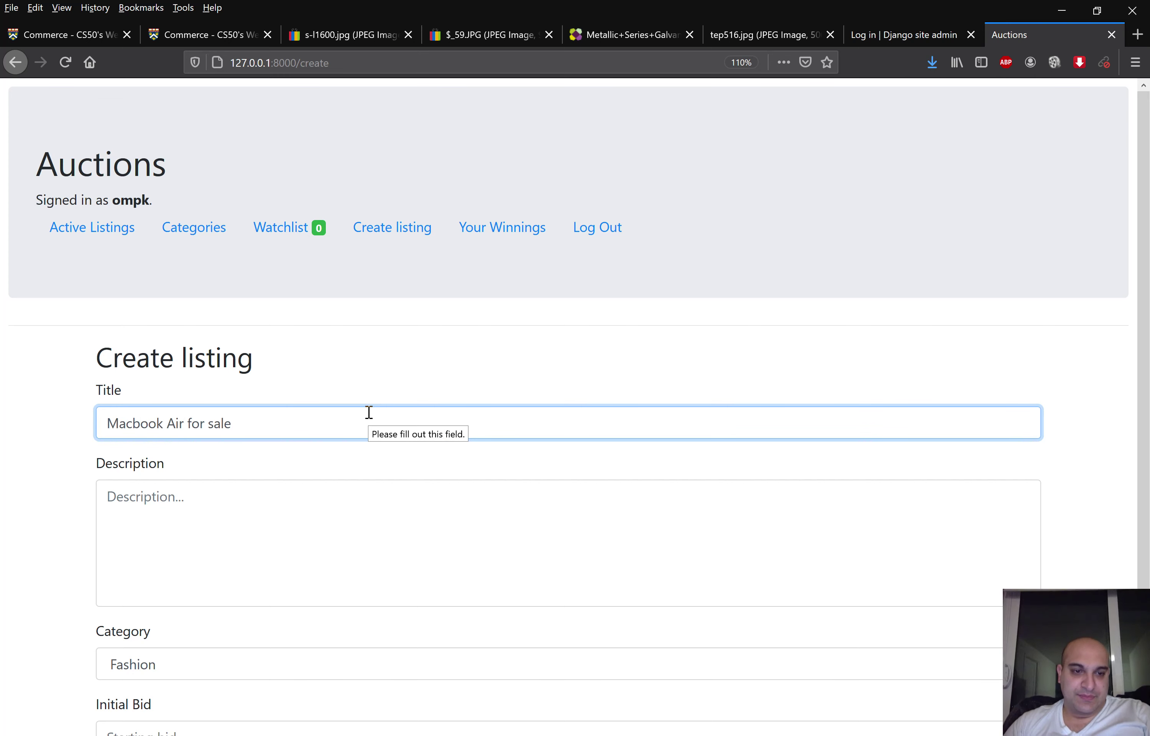
pyautogui.tripleClick(287, 425)
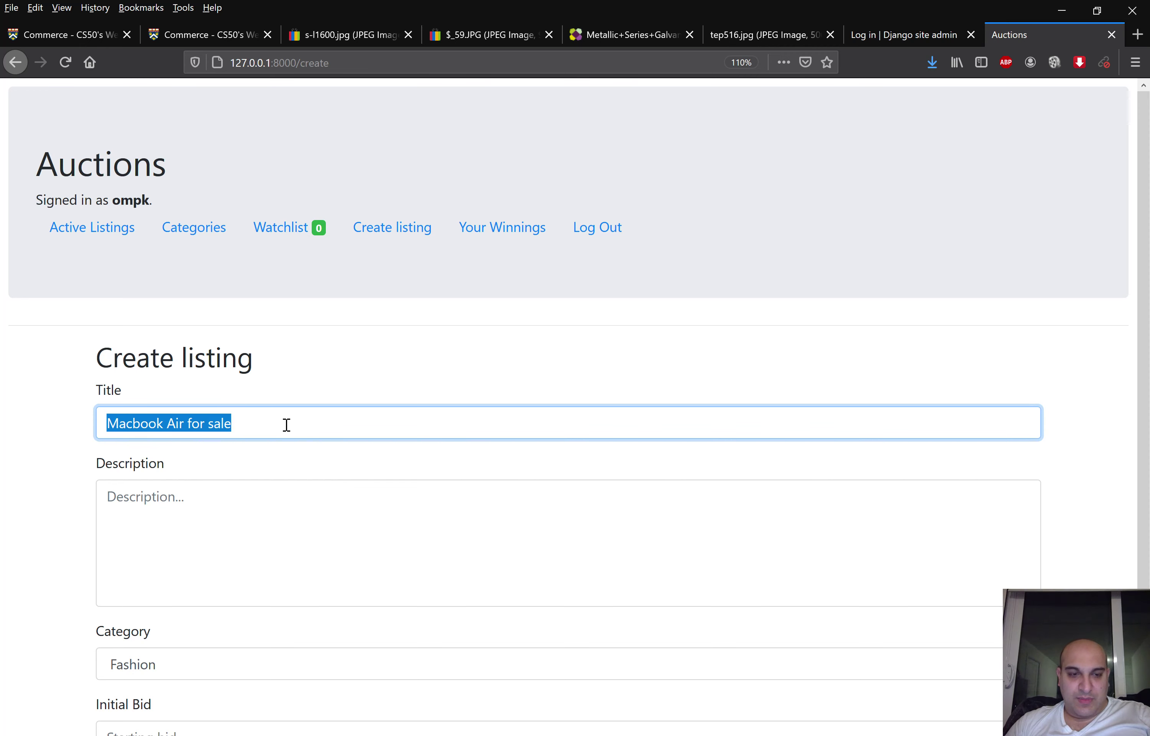
pyautogui.hotkey('ctrl', 'c')
pyautogui.click(246, 521)
pyautogui.hotkey('ctrl', 'v')
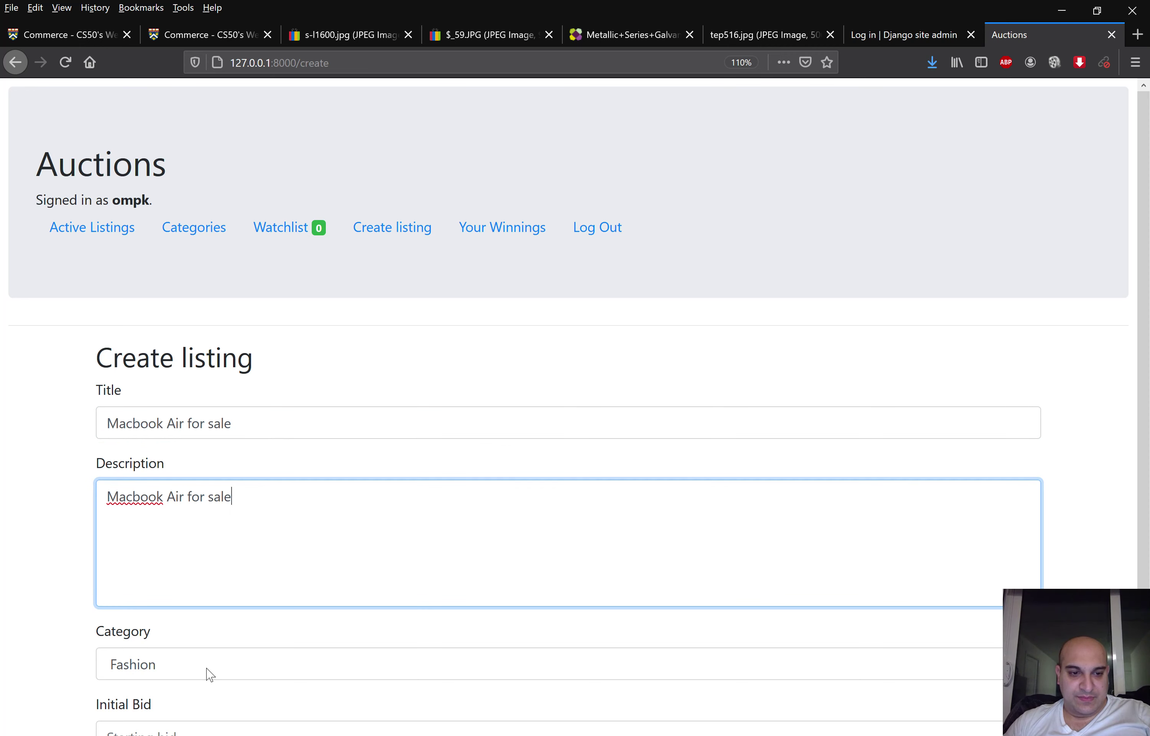
pyautogui.click(209, 670)
pyautogui.click(244, 579)
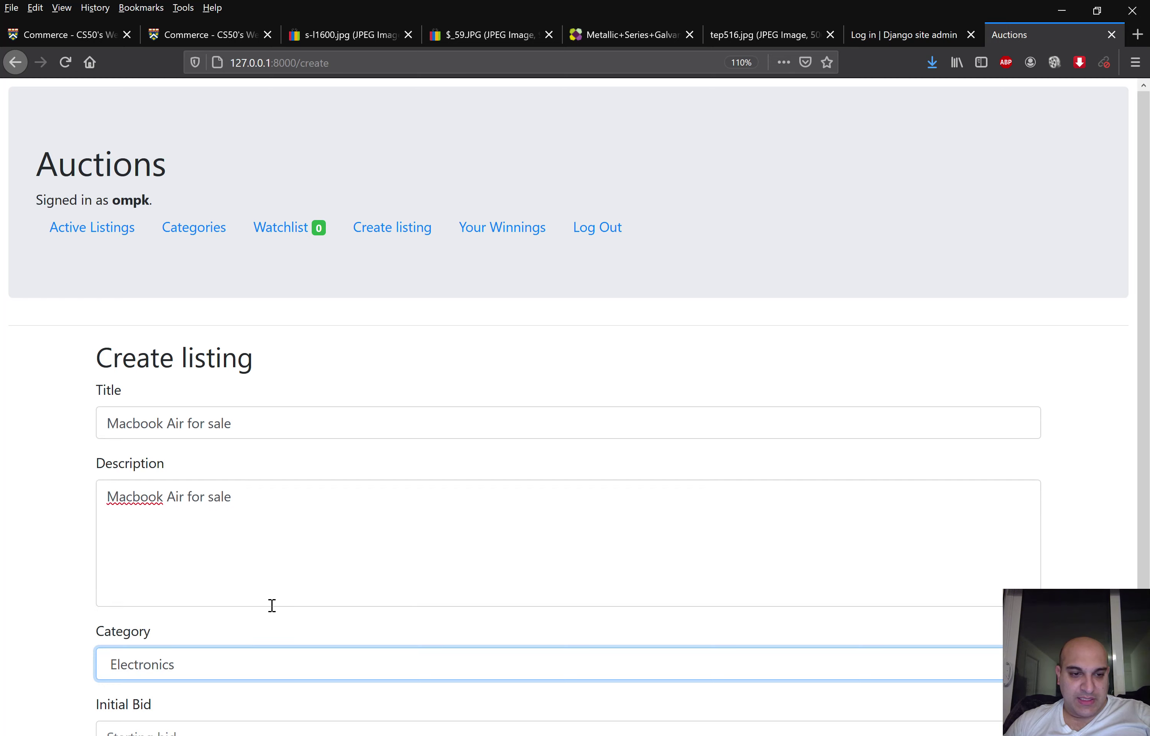
# - Look up the price in the notes and enter an initial bid of 1300
pyautogui.scroll(-3, 272, 606)
pyautogui.click(257, 600)
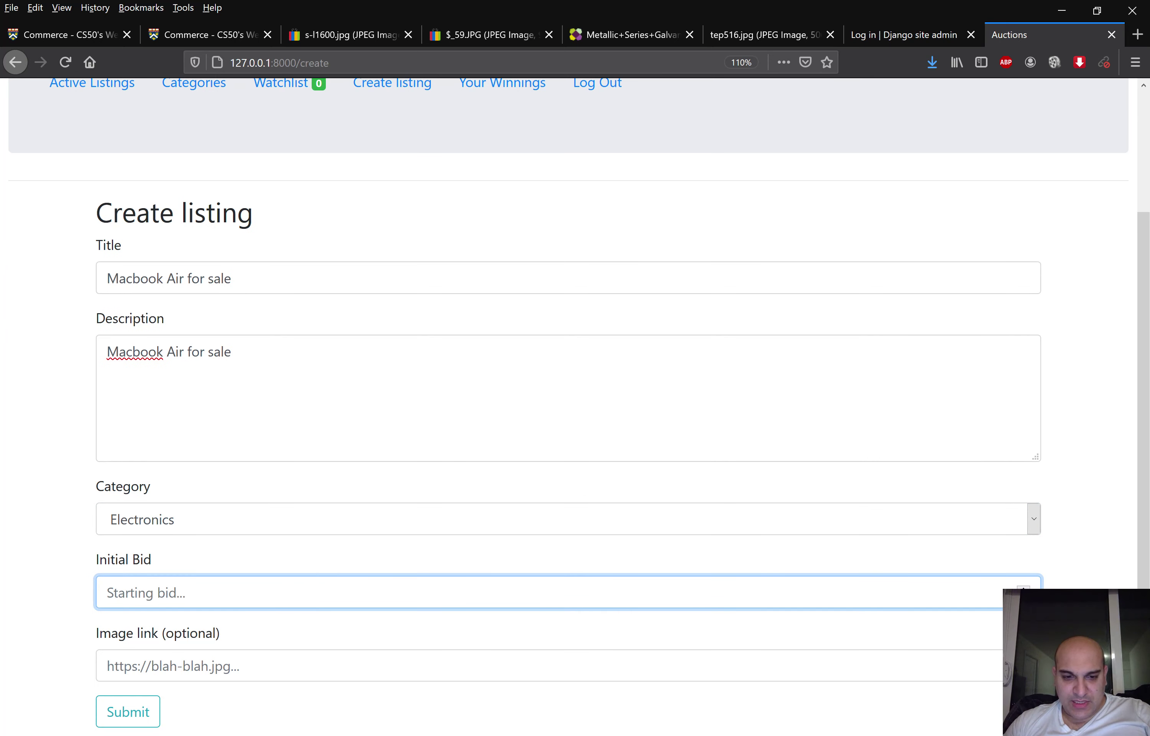
pyautogui.hotkey('alt', 'Tab')
pyautogui.hotkey('alt', 'Tab')
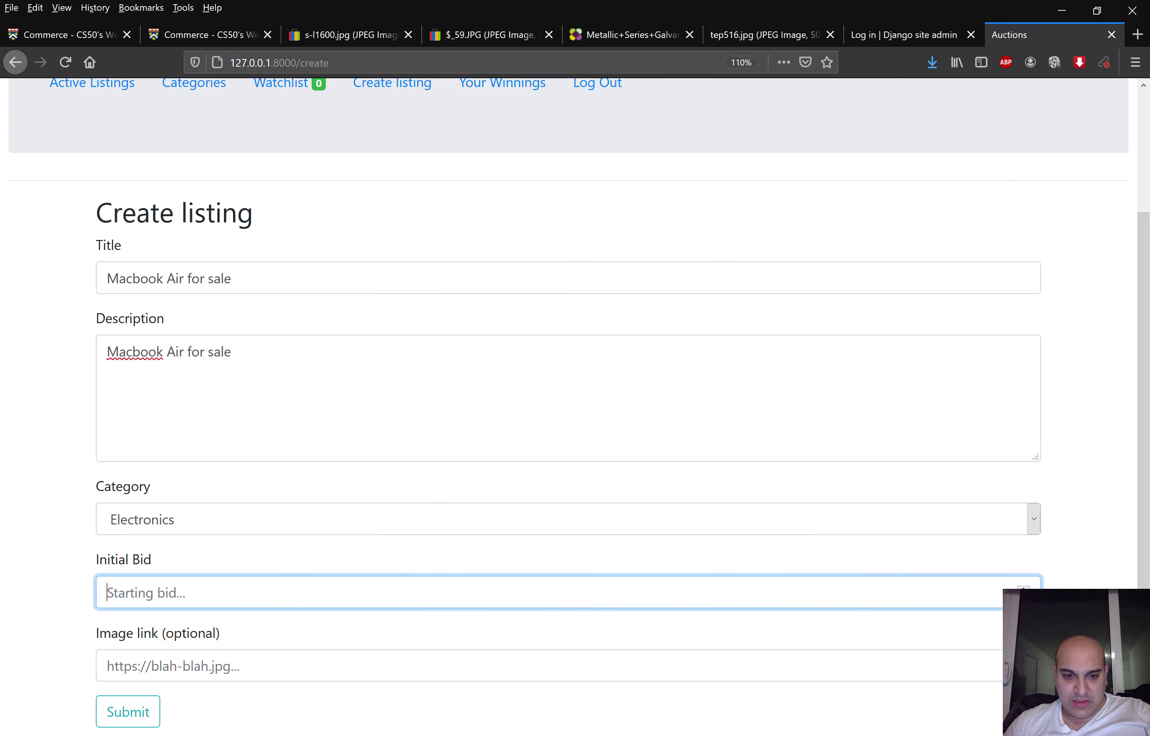
pyautogui.hotkey('alt', 'Tab')
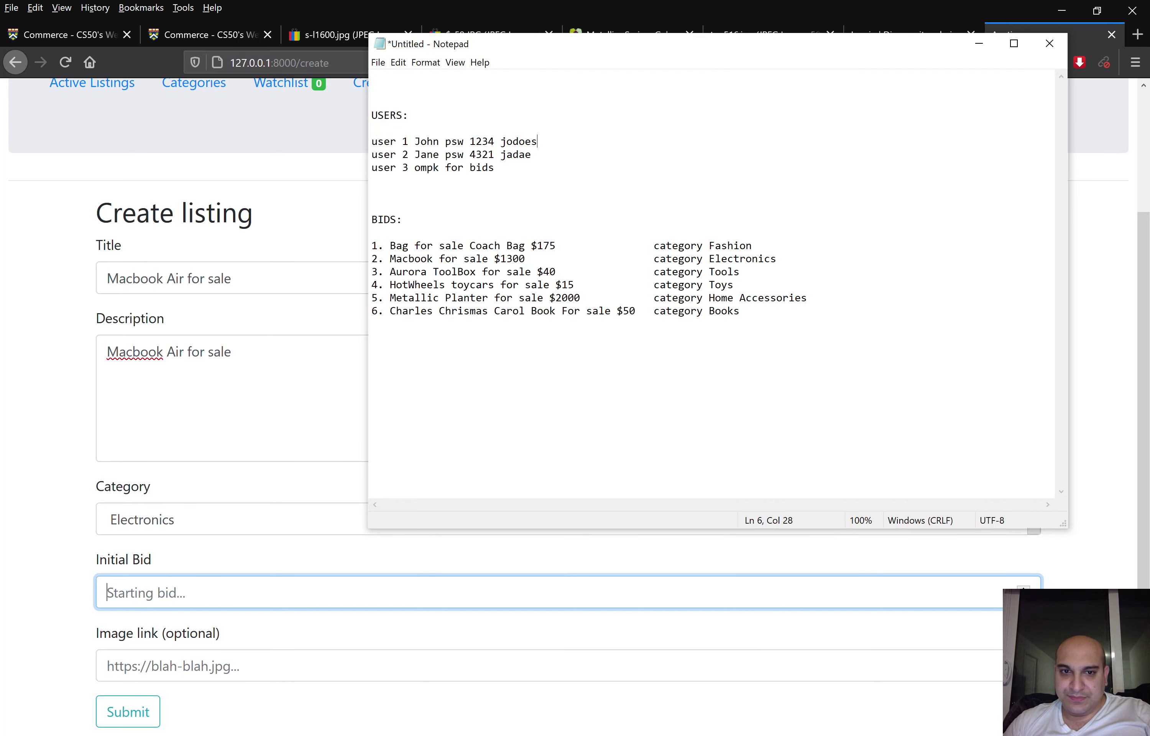
pyautogui.hotkey('alt', 'Tab')
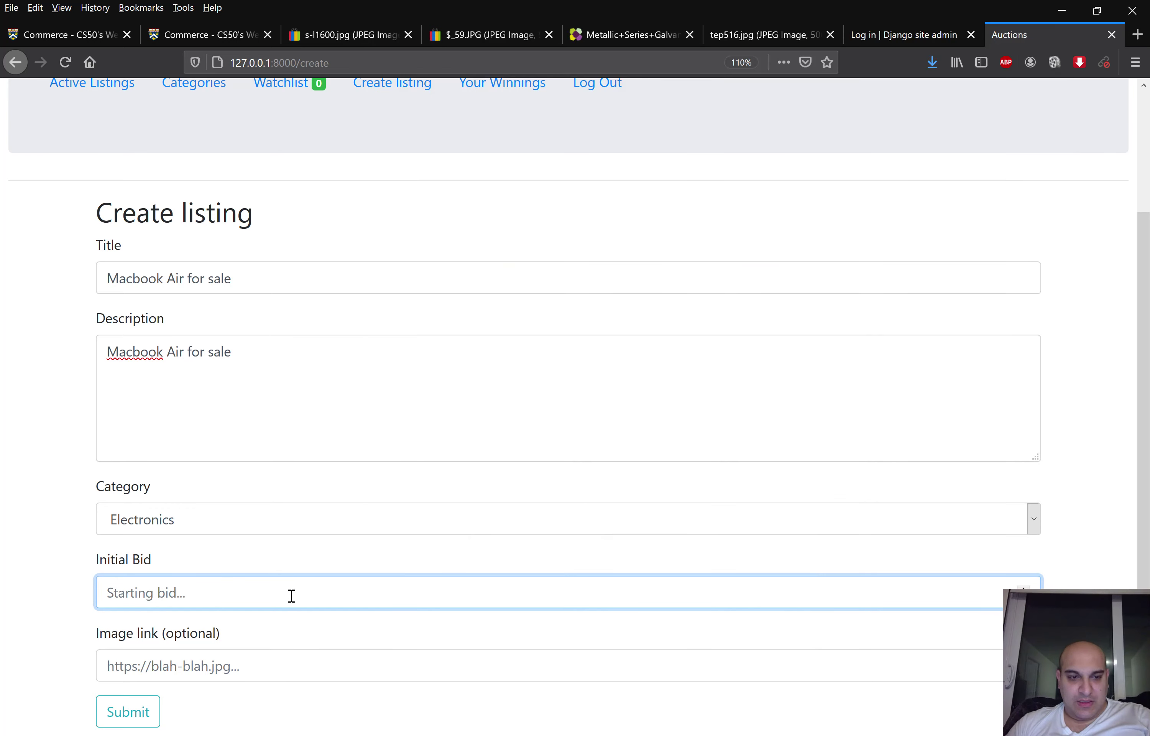
pyautogui.write('1300')
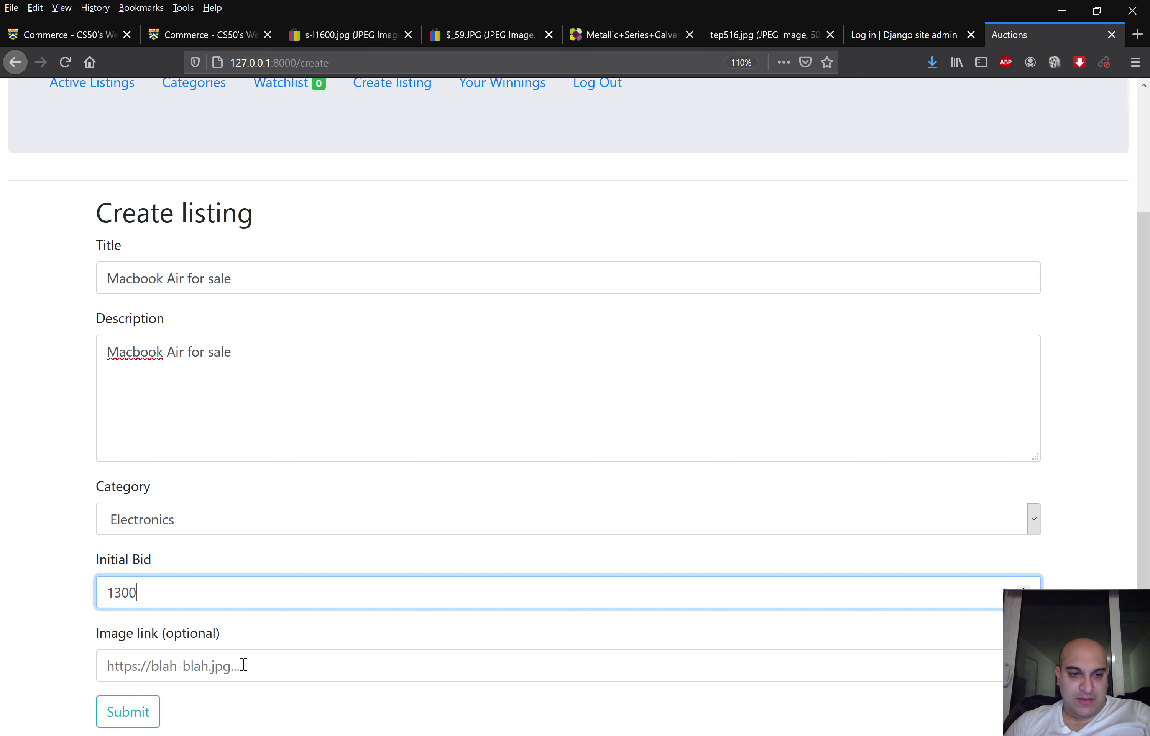
# - Paste the MacBook Air picture's address as the Image link and submit the listing
pyautogui.click(239, 672)
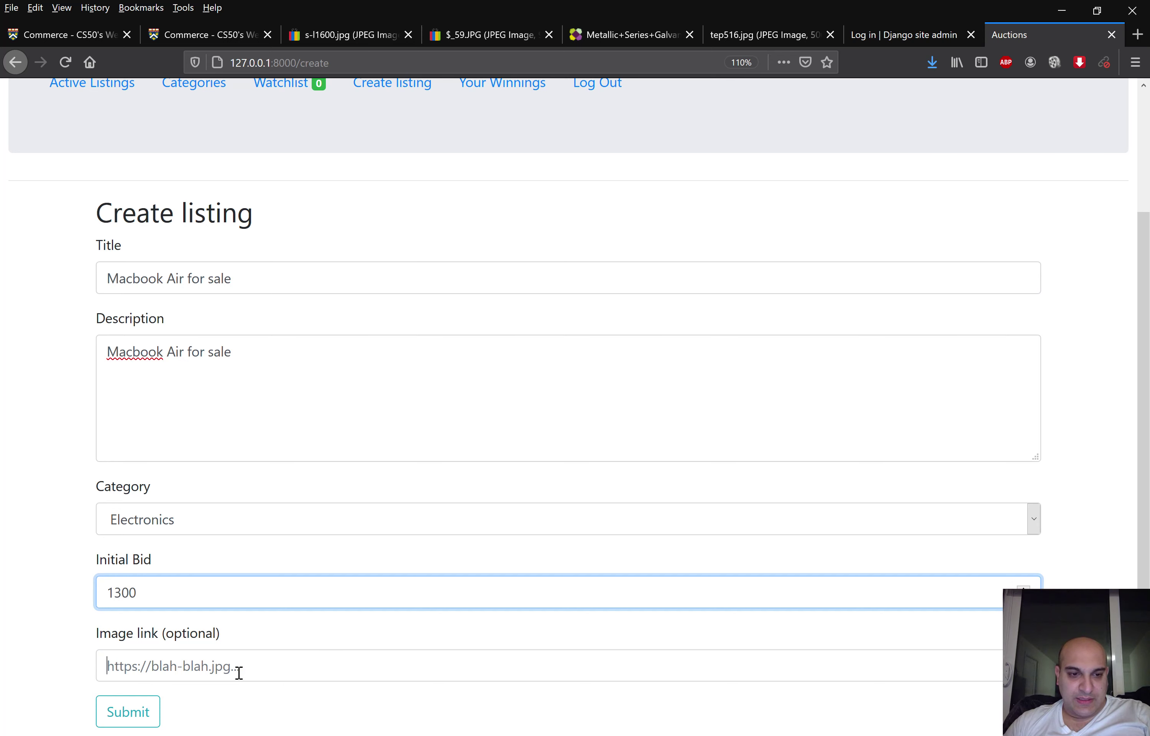
pyautogui.click(324, 33)
pyautogui.click(359, 56)
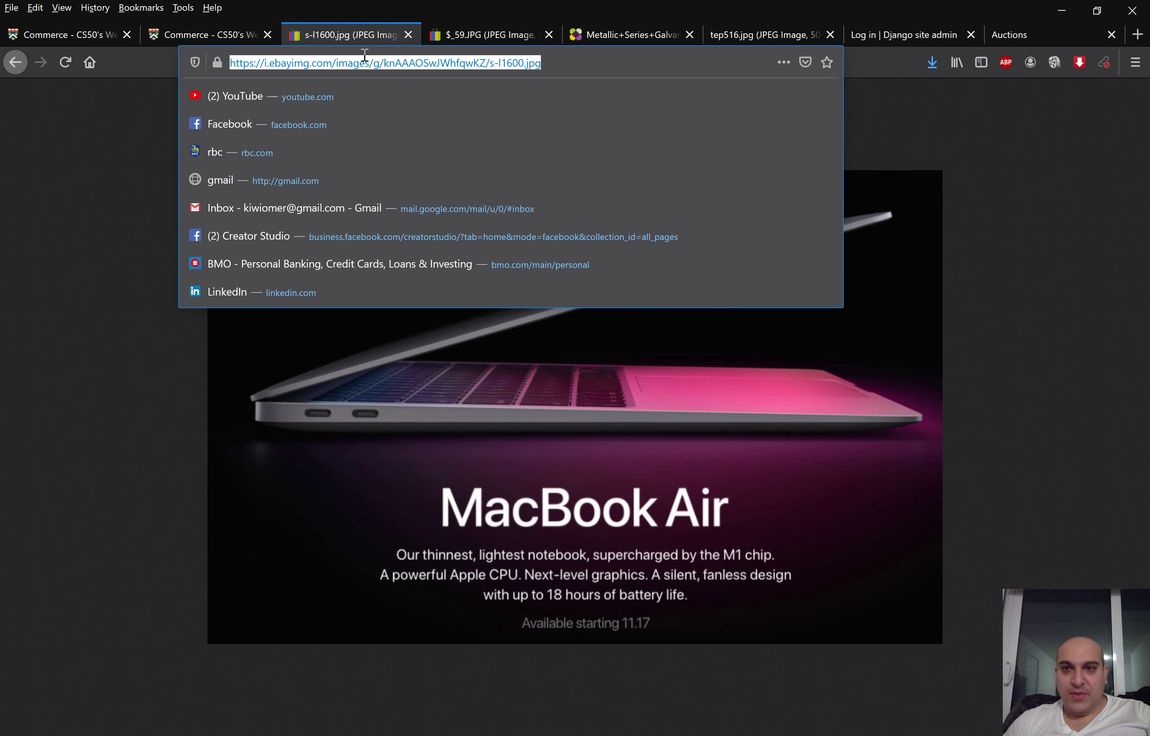
pyautogui.hotkey('ctrl', 'c')
pyautogui.click(1006, 31)
pyautogui.hotkey('ctrl', 'v')
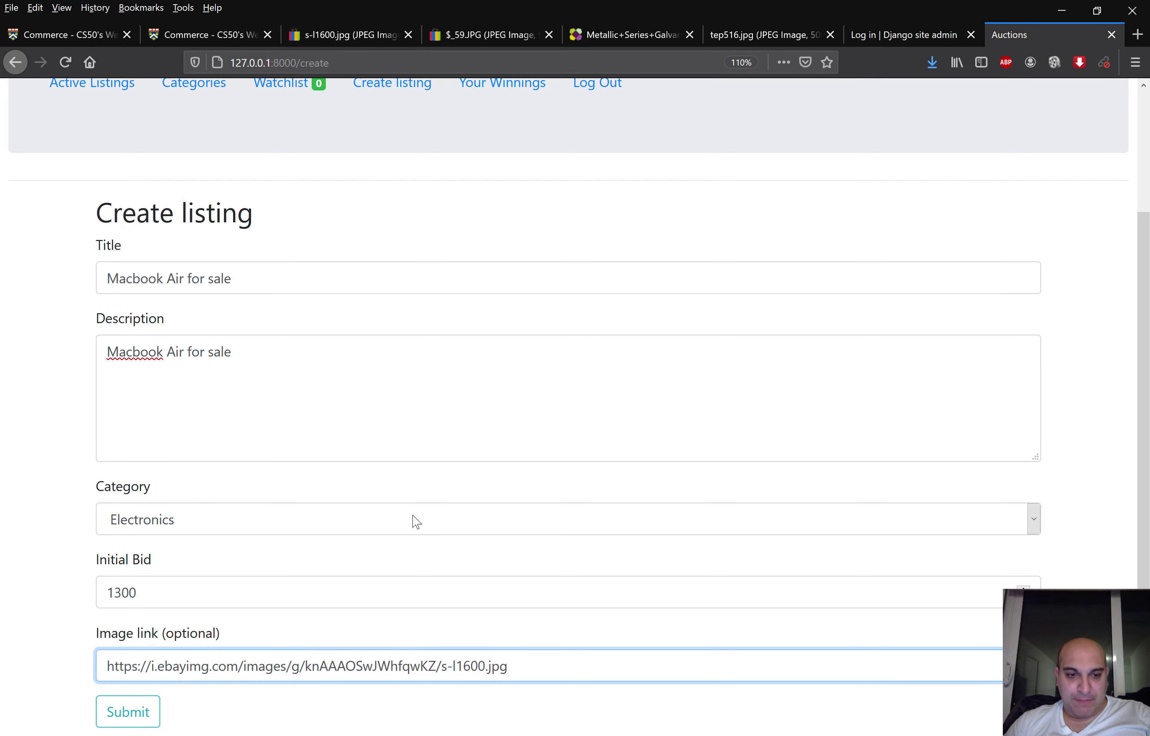
pyautogui.click(128, 713)
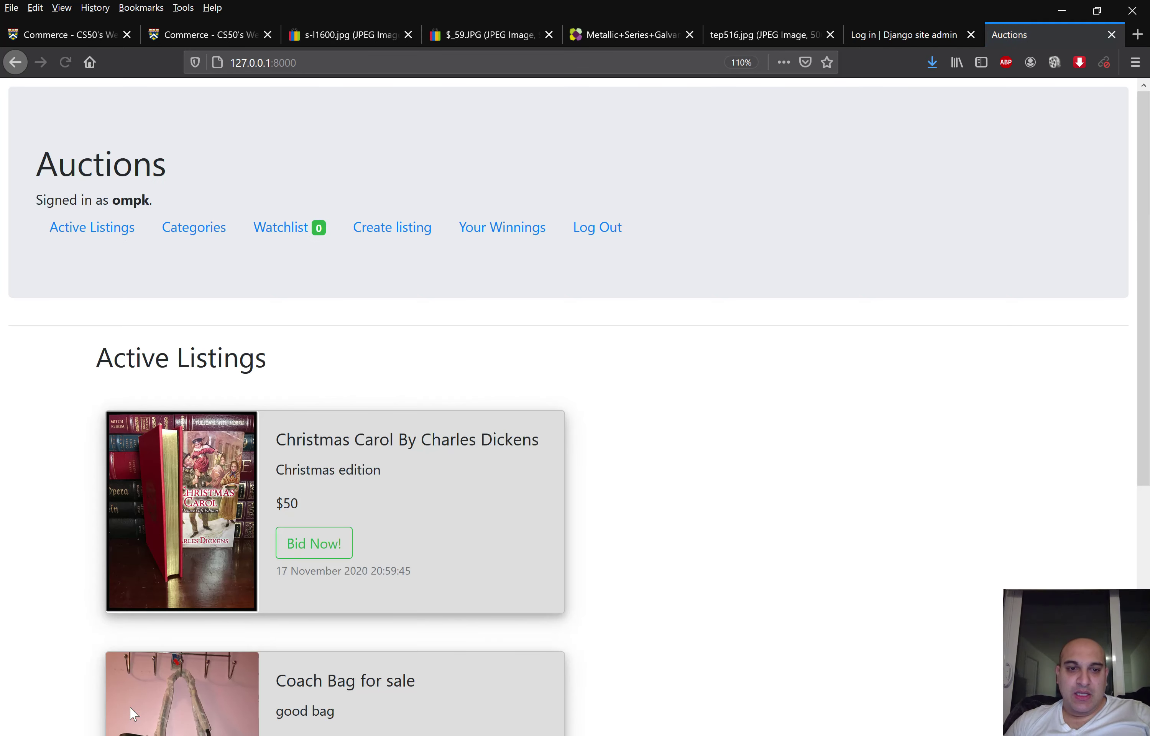
# - Scroll the Active Listings page down and back up to review the new listings
pyautogui.scroll(-5, 537, 567)
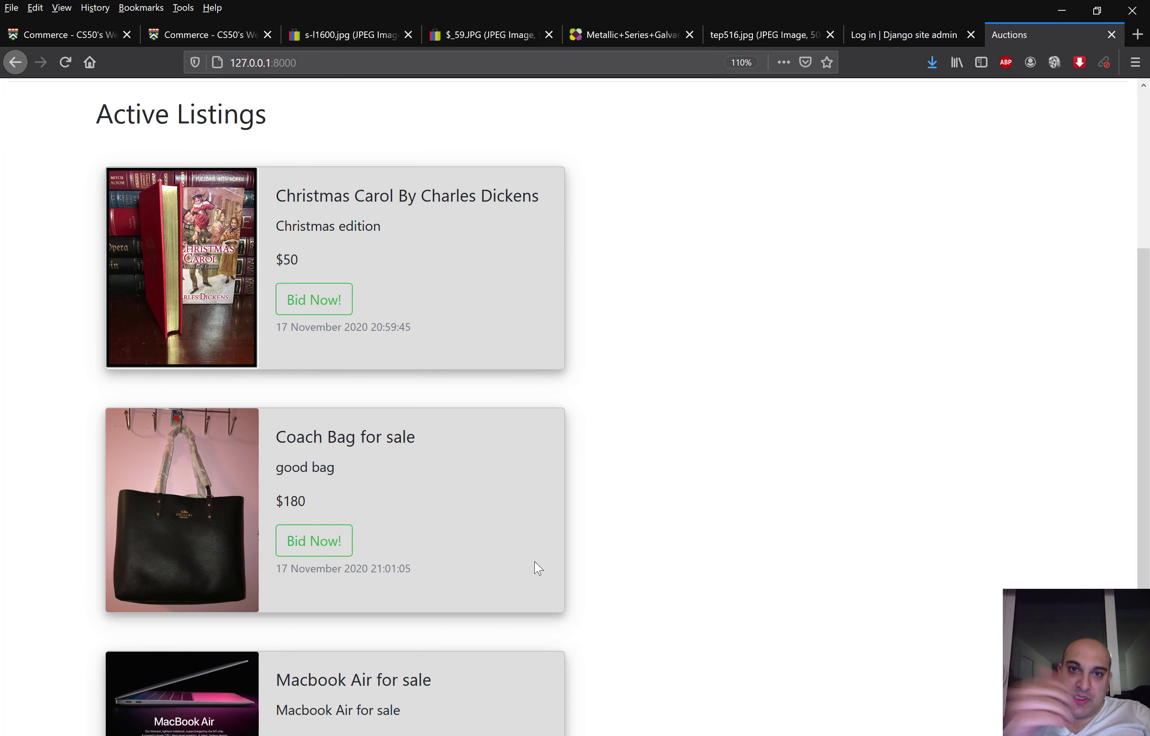
pyautogui.scroll(5, 538, 569)
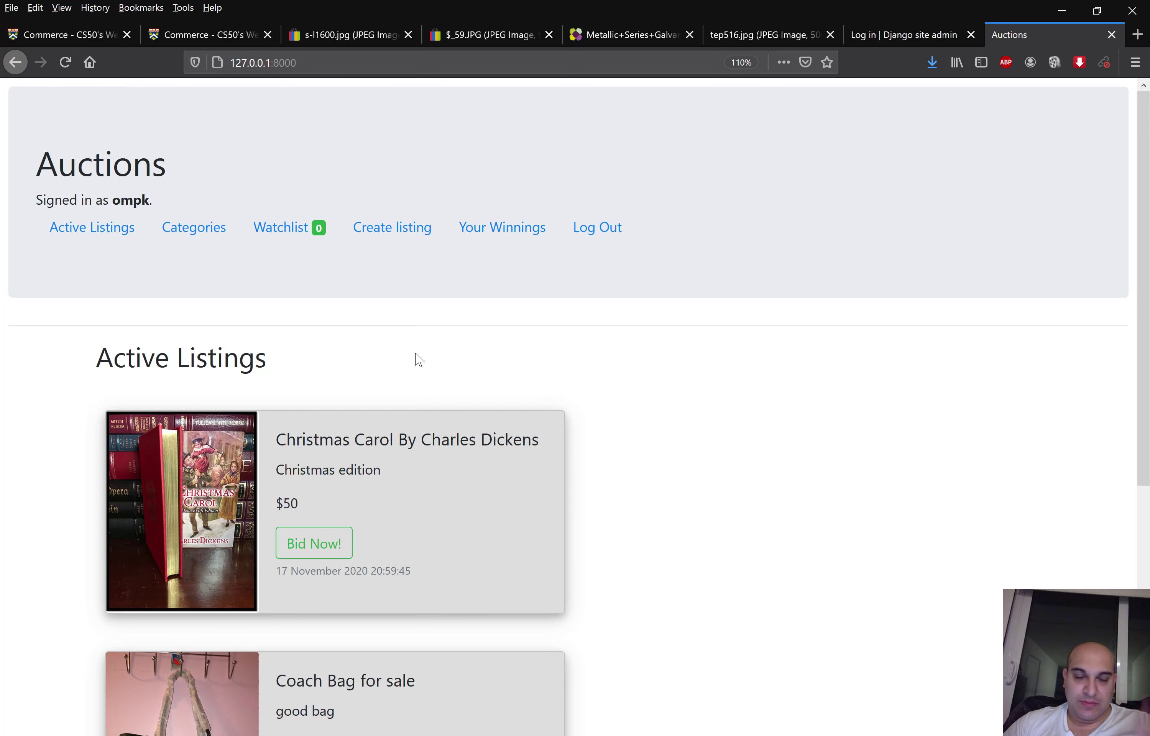
pyautogui.scroll(-8, 419, 360)
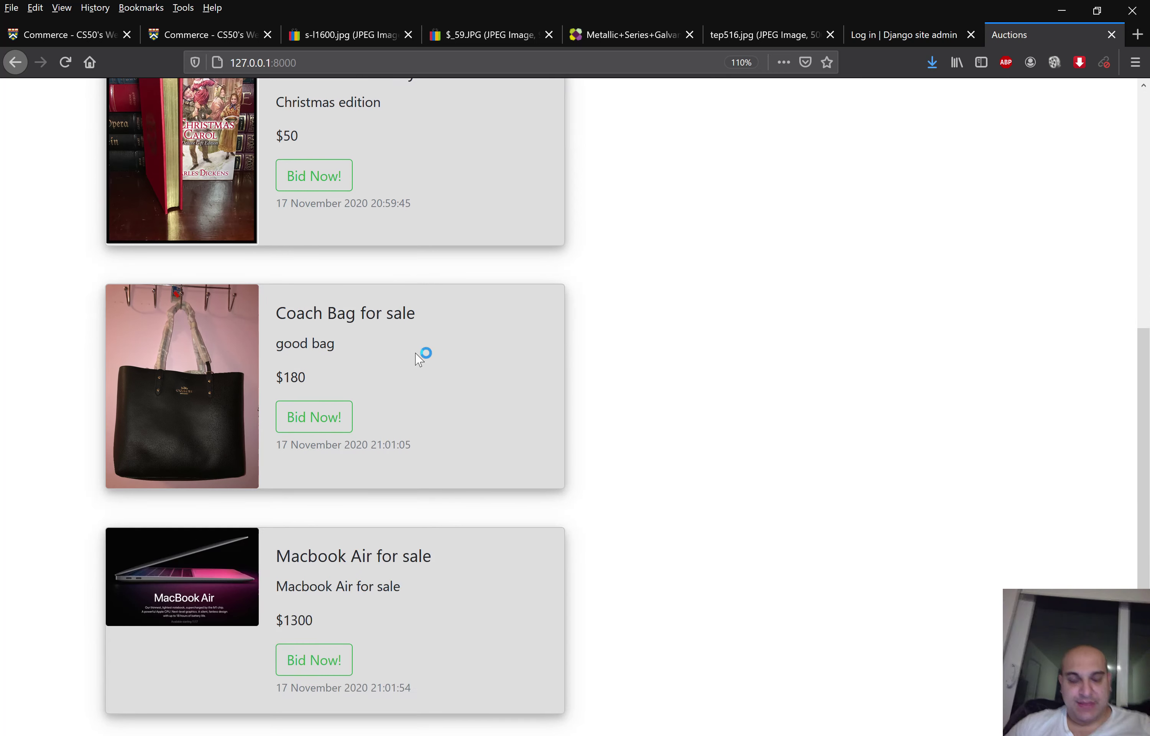
pyautogui.scroll(7, 337, 570)
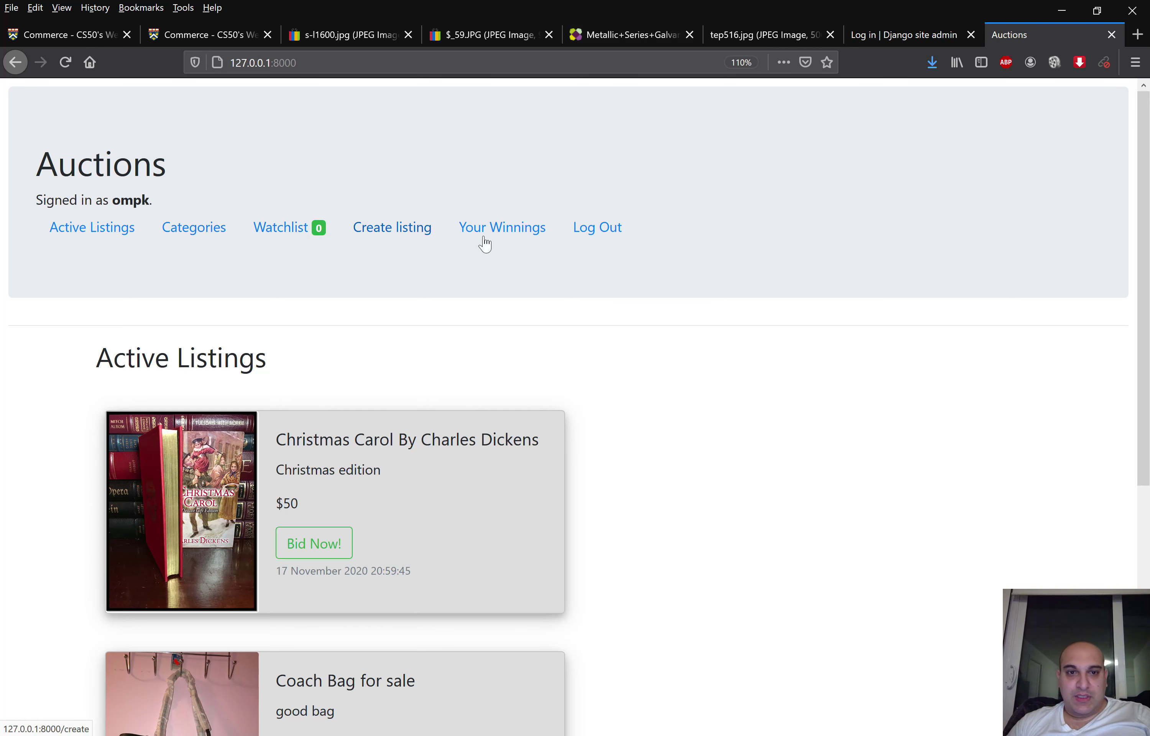
# - Copy the toy cars image address and close the used MacBook Air image tab
pyautogui.click(396, 236)
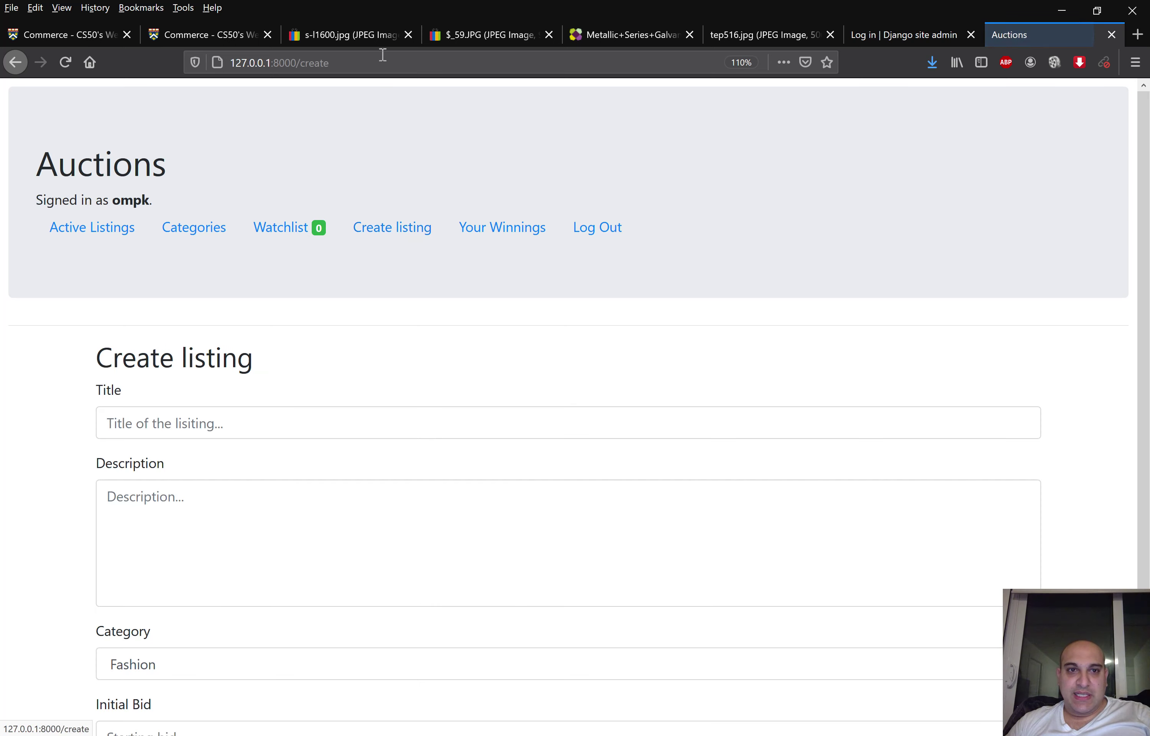
pyautogui.click(355, 35)
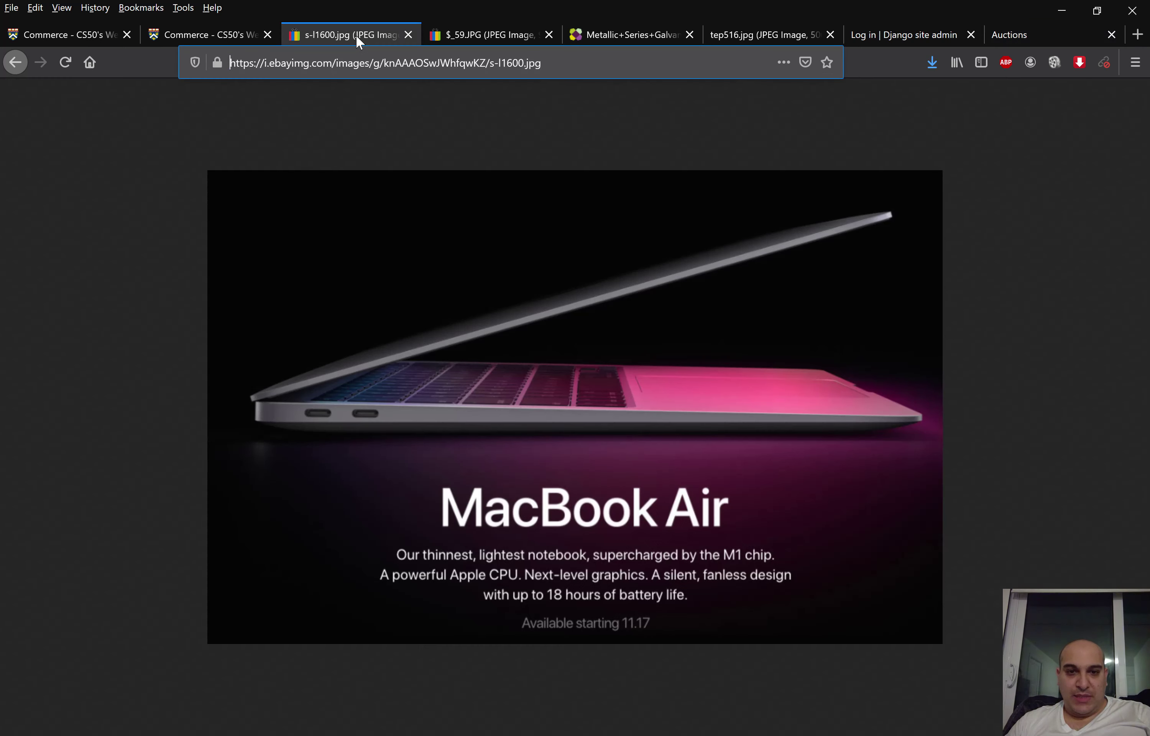
pyautogui.click(408, 35)
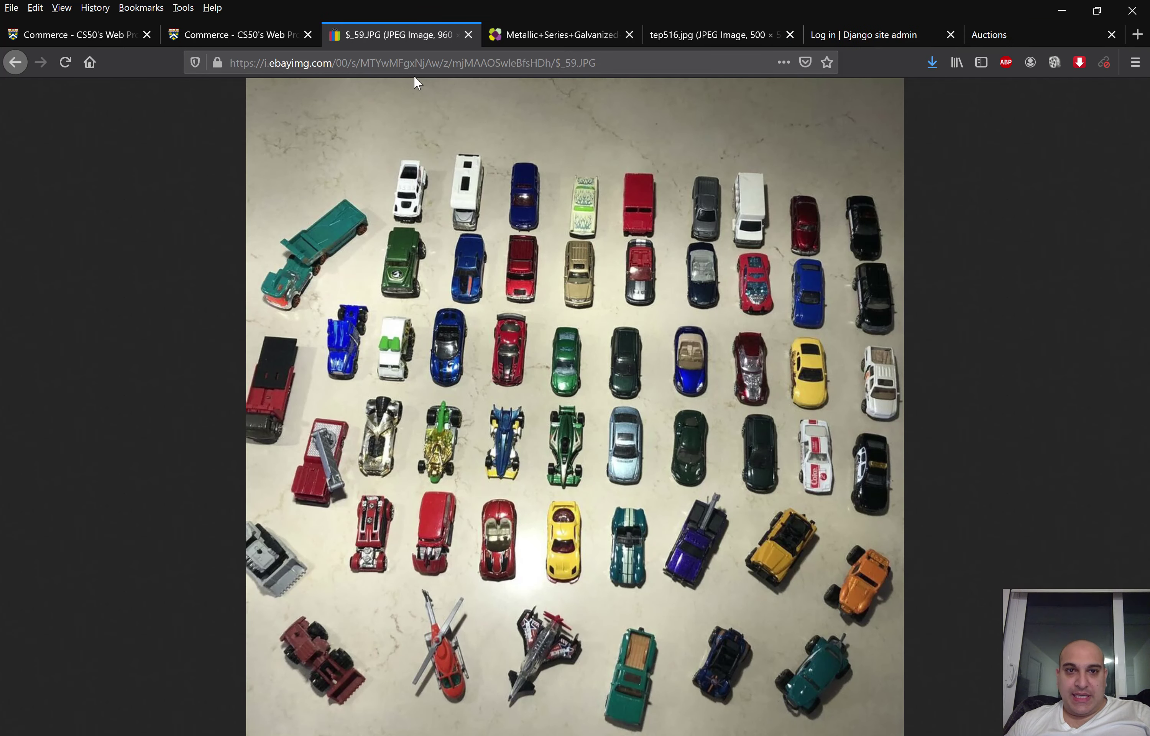
pyautogui.click(442, 64)
pyautogui.hotkey('ctrl', 'c')
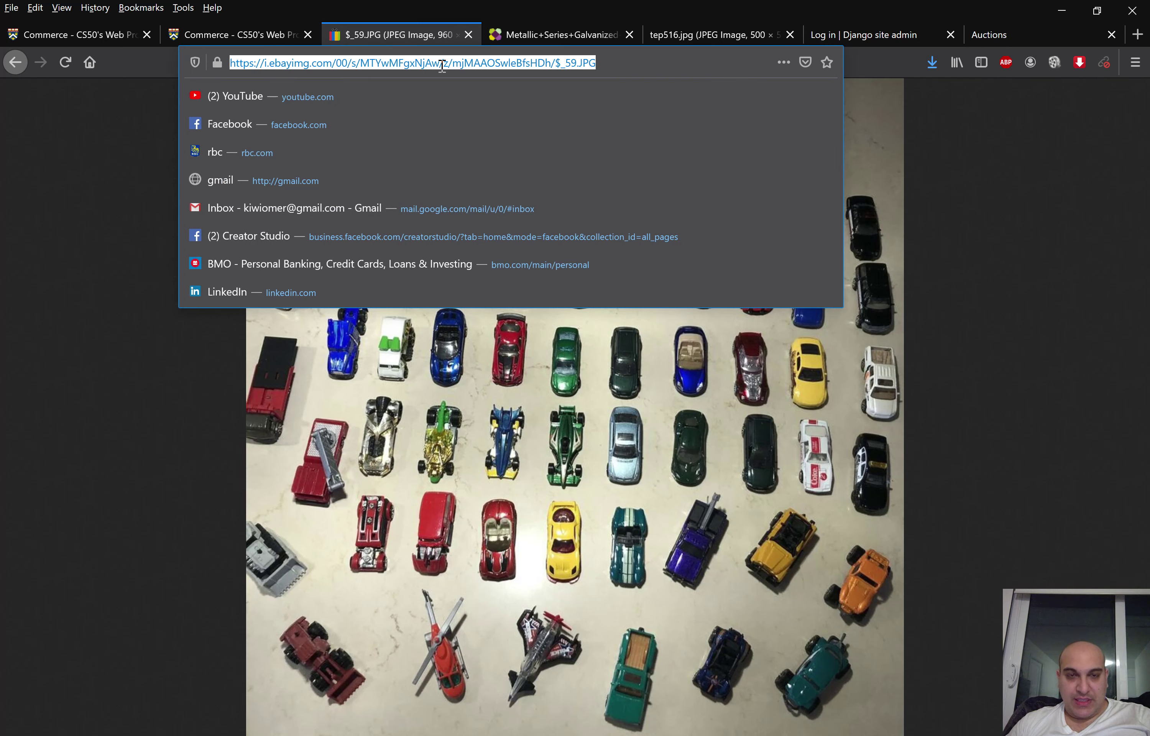
pyautogui.click(1027, 33)
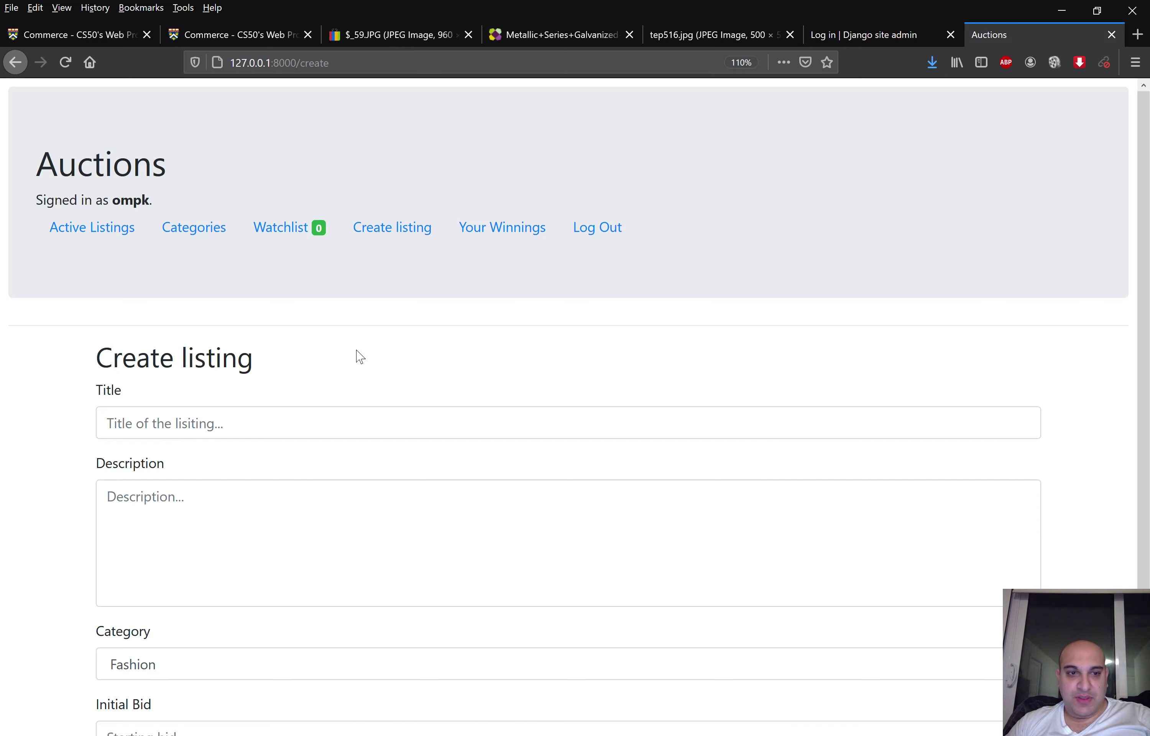
# - Title the listing 'Hot Wheels toy cars for sale' with description 'same thing'
pyautogui.click(319, 422)
pyautogui.write('Hot Whee')
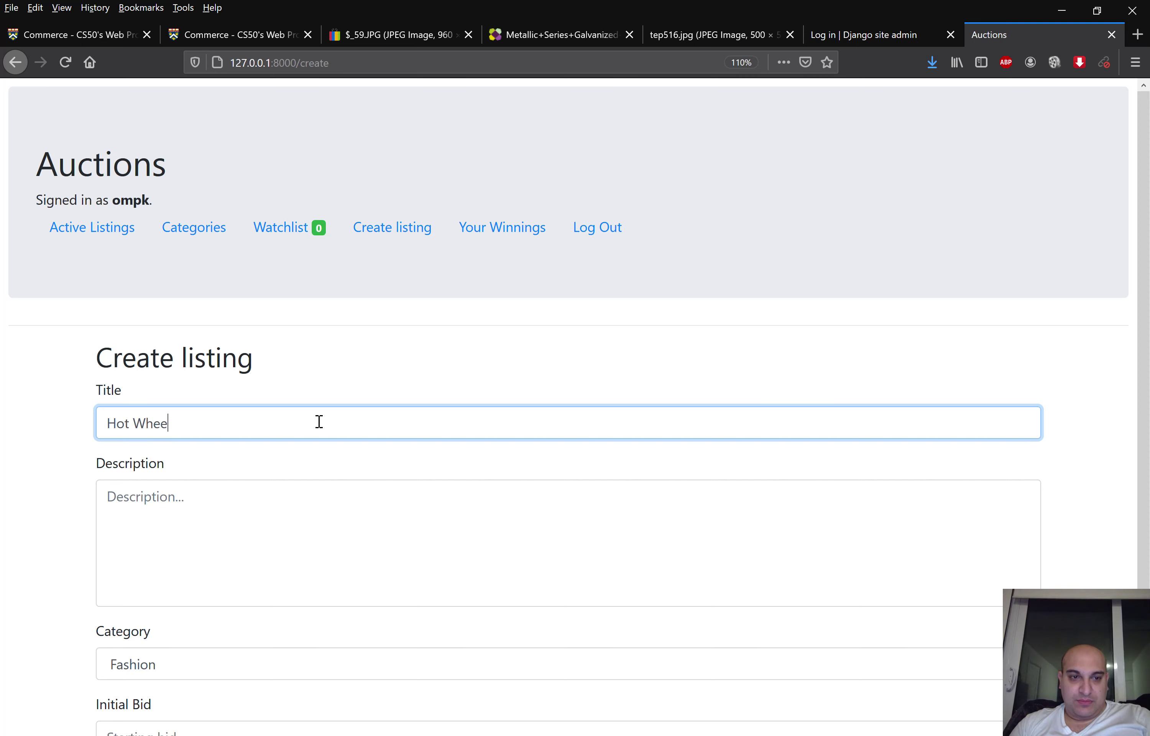
pyautogui.write('ls ca')
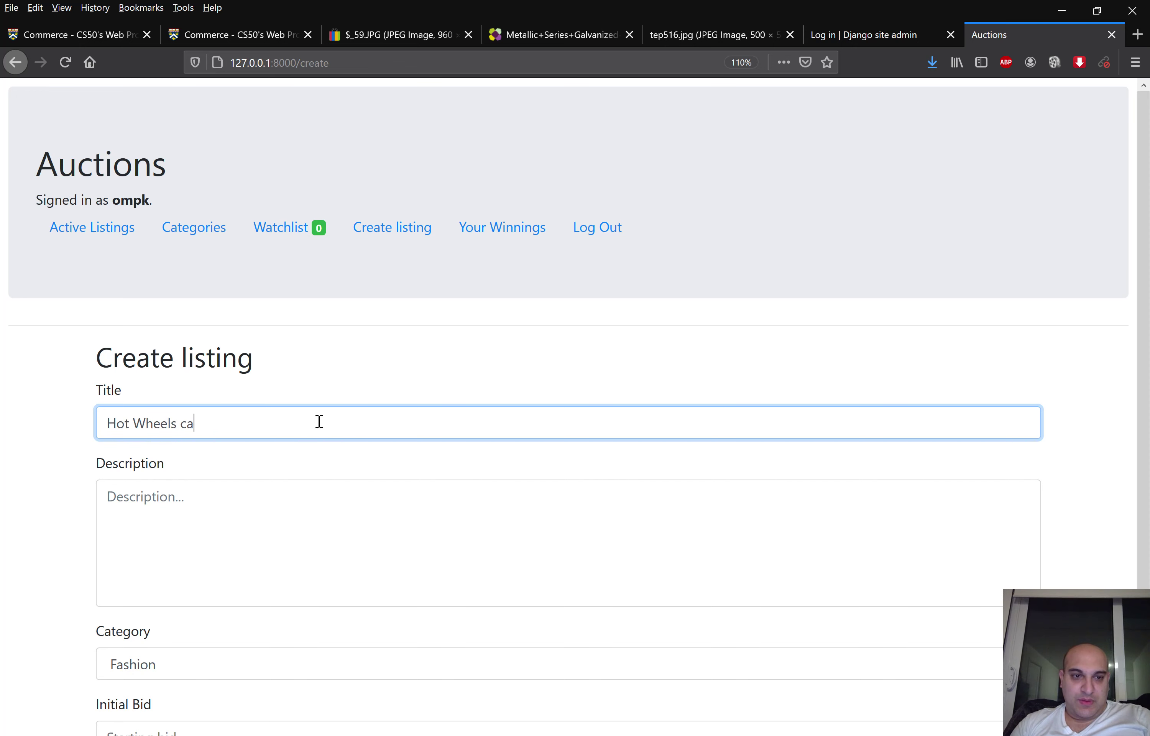
pyautogui.press('BackSpace')
pyautogui.press('BackSpace')
pyautogui.write('toy car fo')
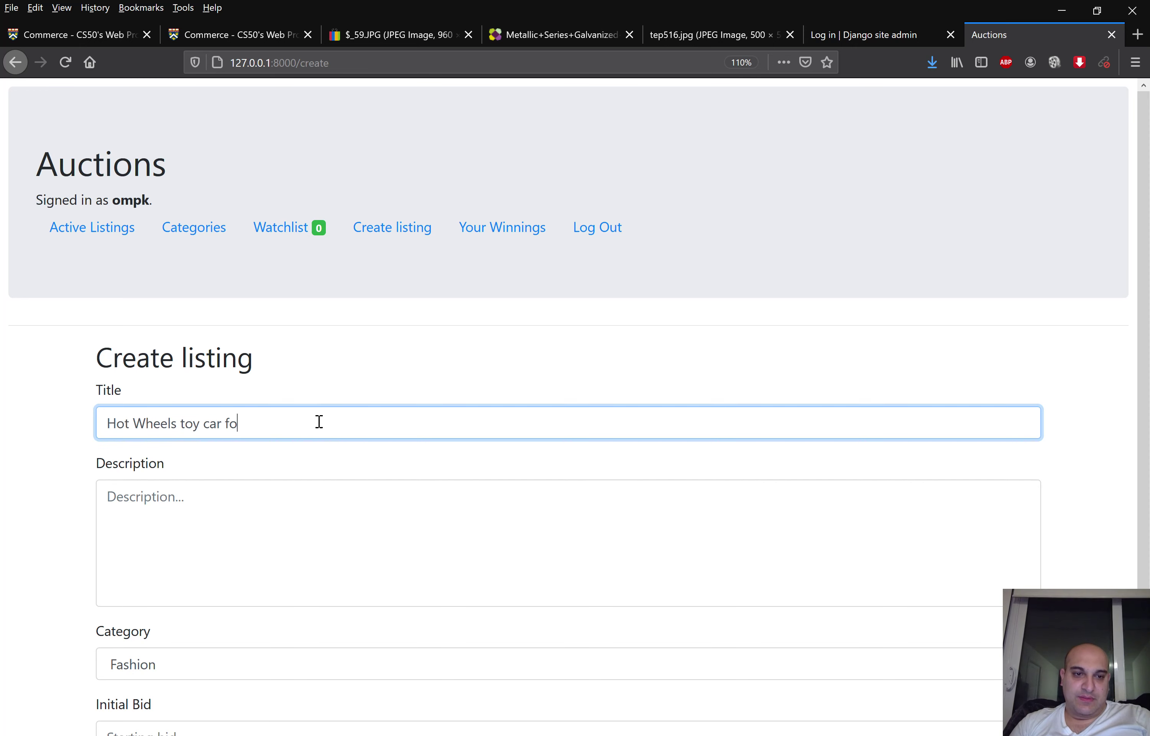
pyautogui.press('BackSpace')
pyautogui.press('BackSpace')
pyautogui.press('BackSpace')
pyautogui.write('s for sale')
pyautogui.scroll(-3, 319, 420)
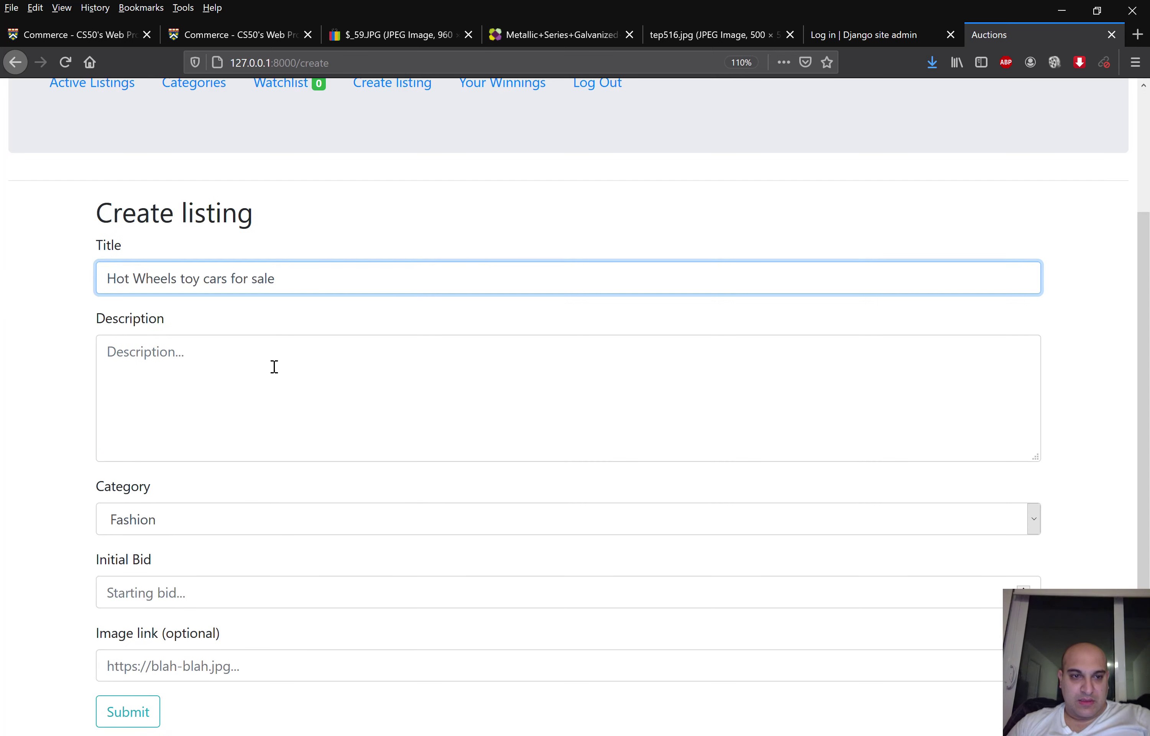
pyautogui.click(274, 367)
pyautogui.write('same thing')
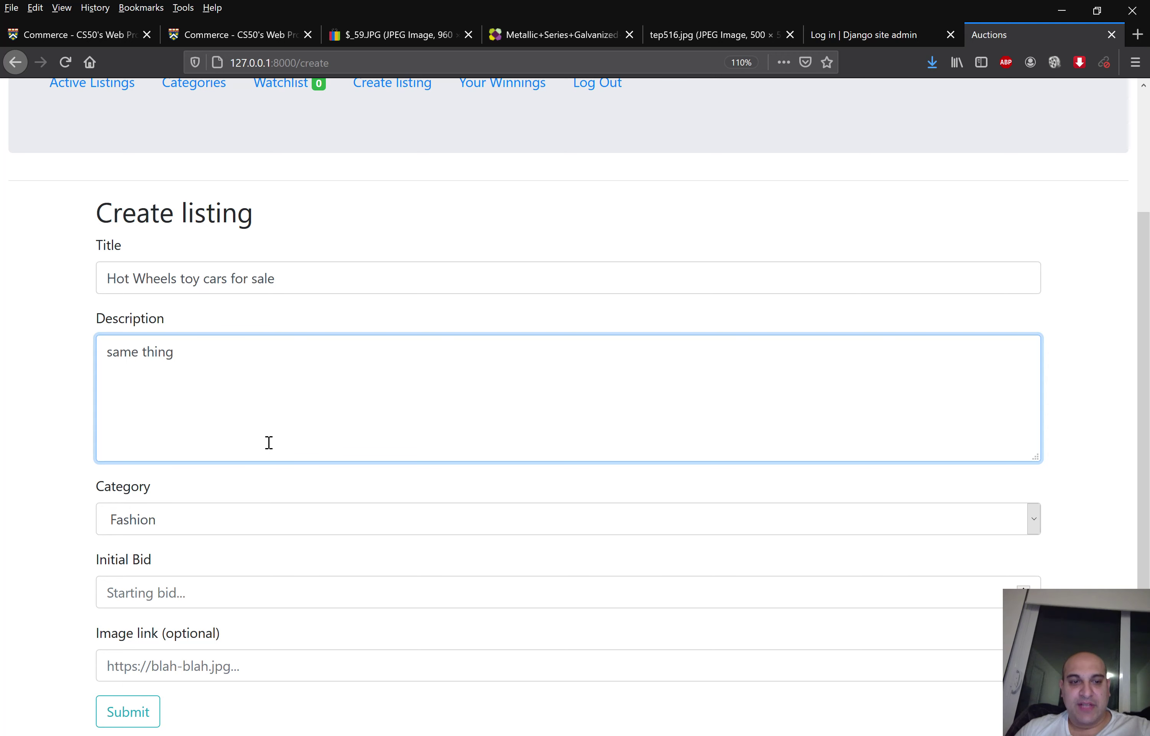
# - File it under Toys with a 25 initial bid and the image link, then submit
pyautogui.click(265, 531)
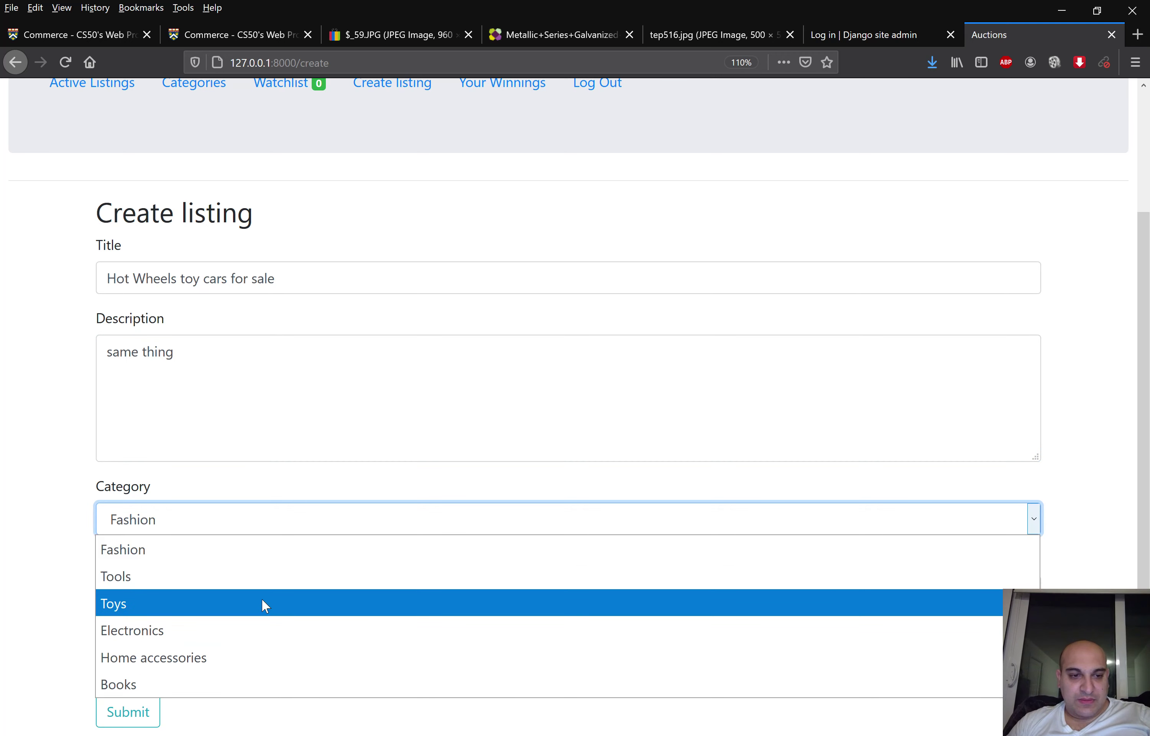
pyautogui.click(262, 599)
pyautogui.click(305, 600)
pyautogui.hotkey('ctrl', 'v')
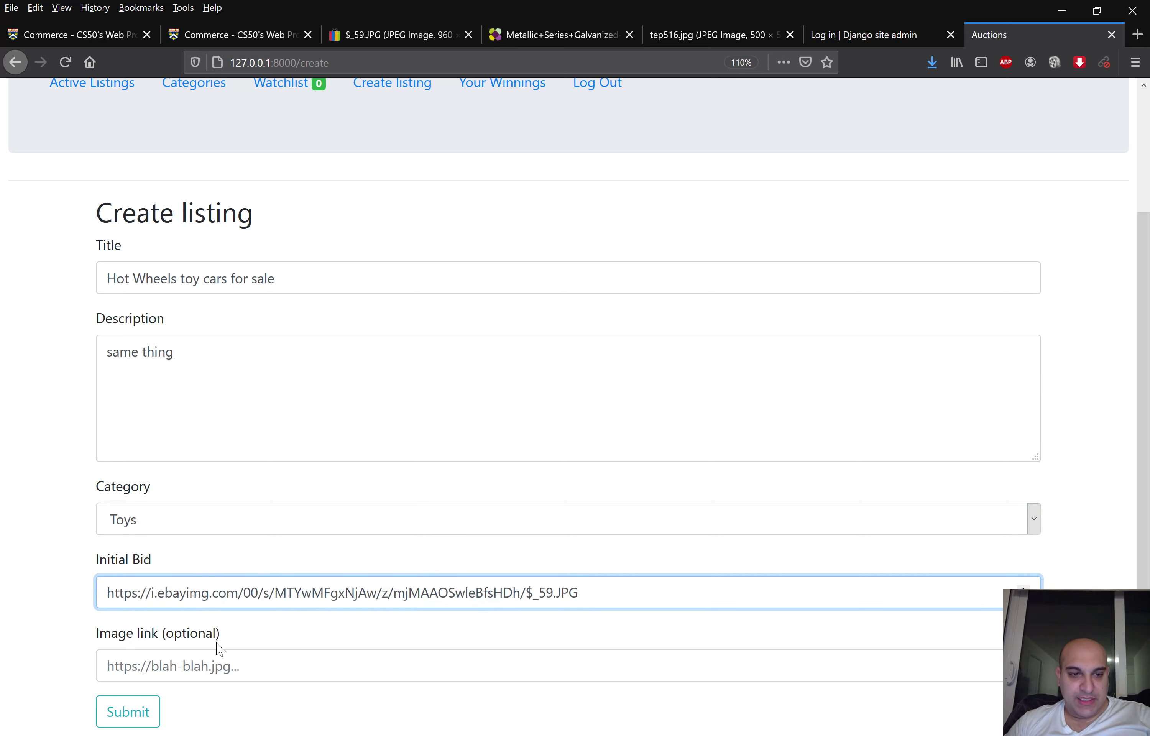
pyautogui.tripleClick(251, 602)
pyautogui.press('BackSpace')
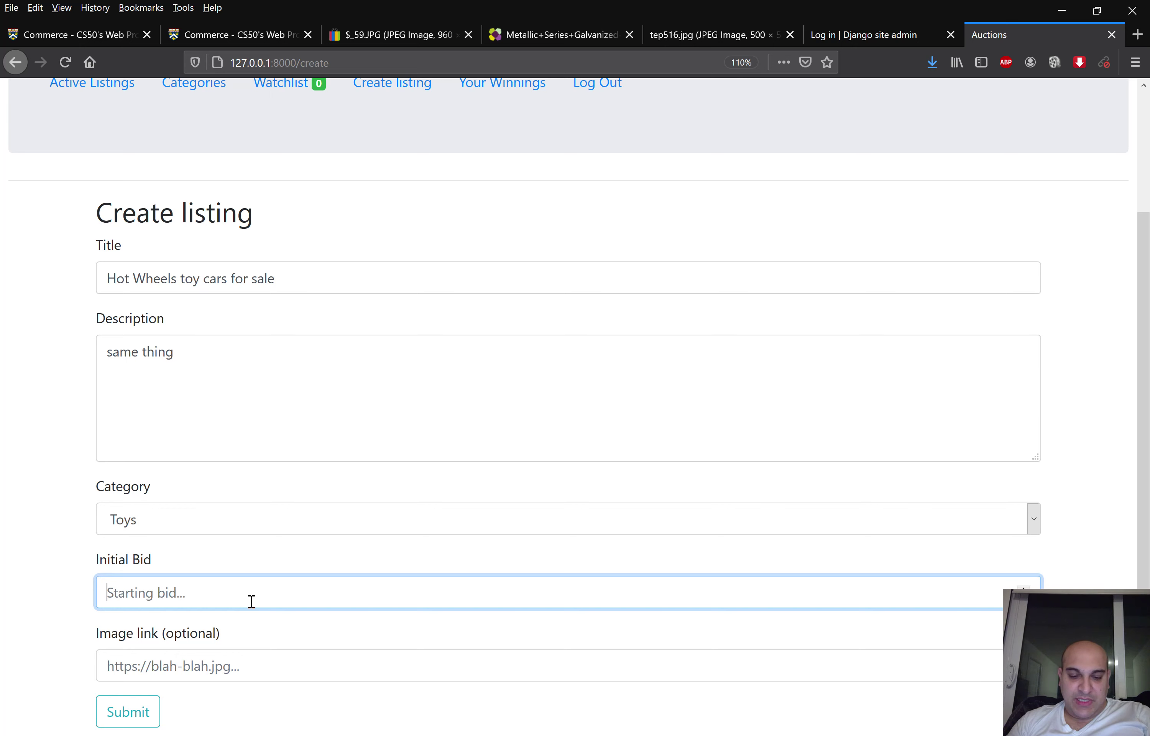
pyautogui.write('25')
pyautogui.click(229, 665)
pyautogui.write('https://i.ebayimg.com/00/s/MTYwMFgxNjAw/z/mjMAADSwleBlsHDh/$_59.JPG')
pyautogui.click(136, 720)
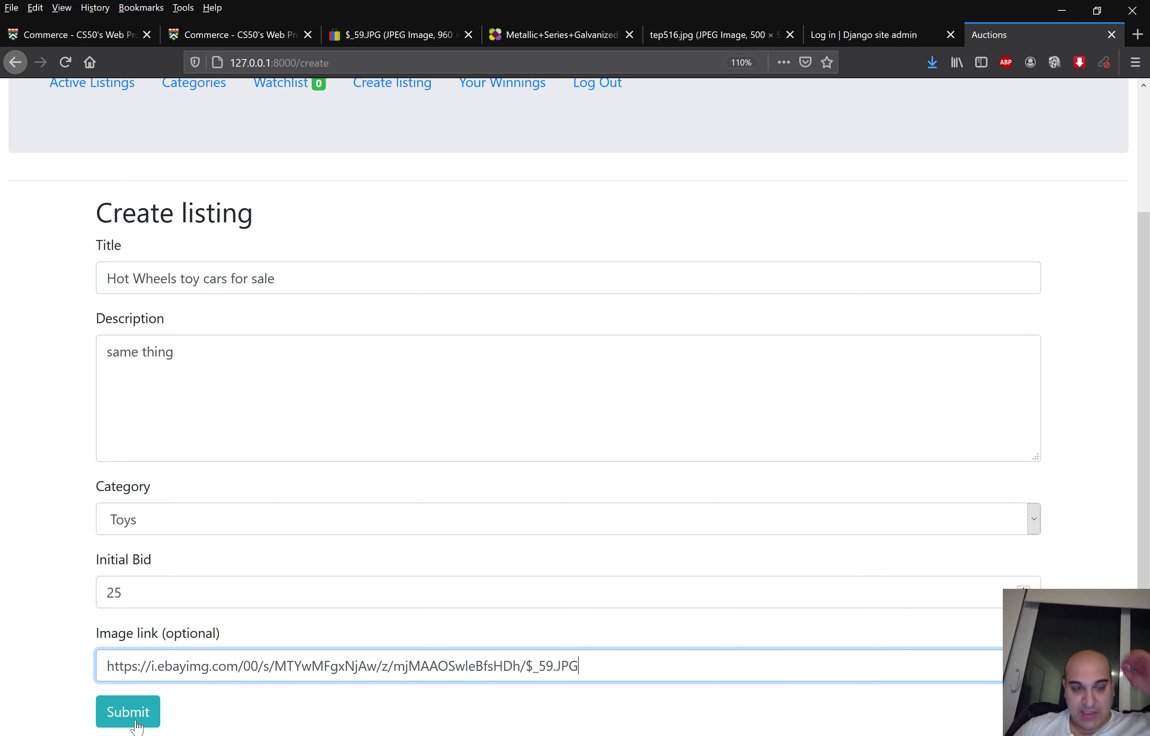
# - Check the new listing, close the $_59.JPG toy-cars image tab, and return to Auctions
pyautogui.scroll(-10, 483, 611)
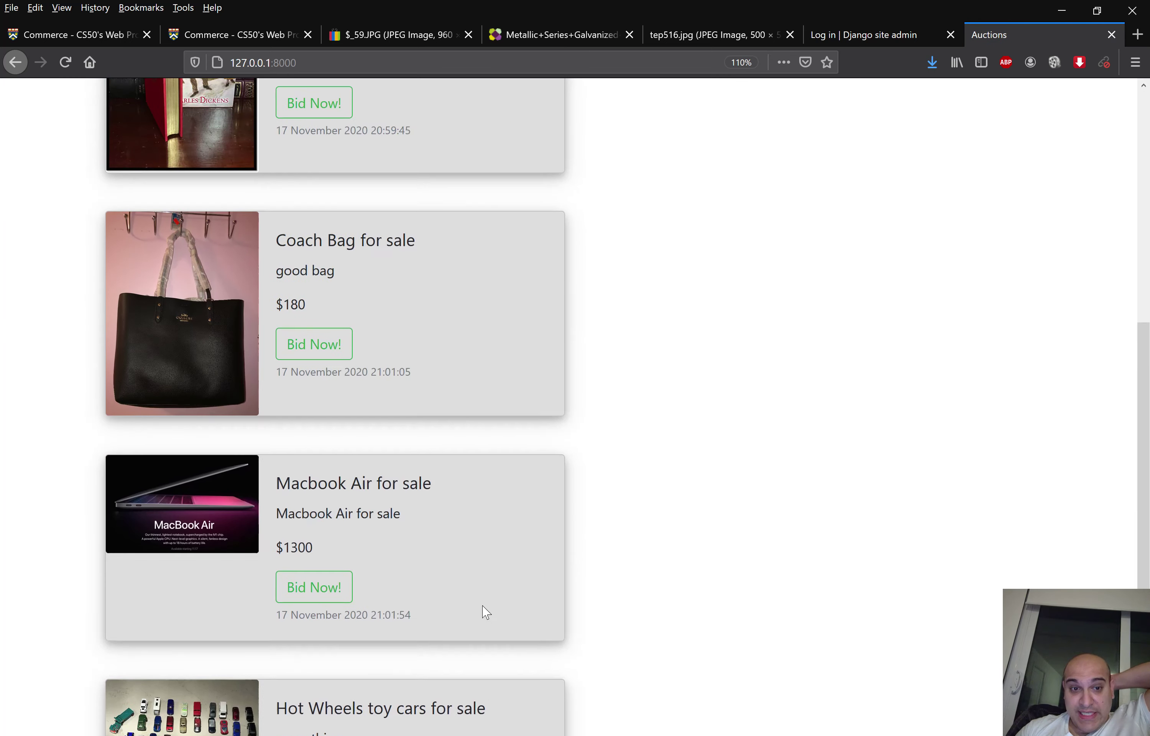
pyautogui.scroll(10, 483, 611)
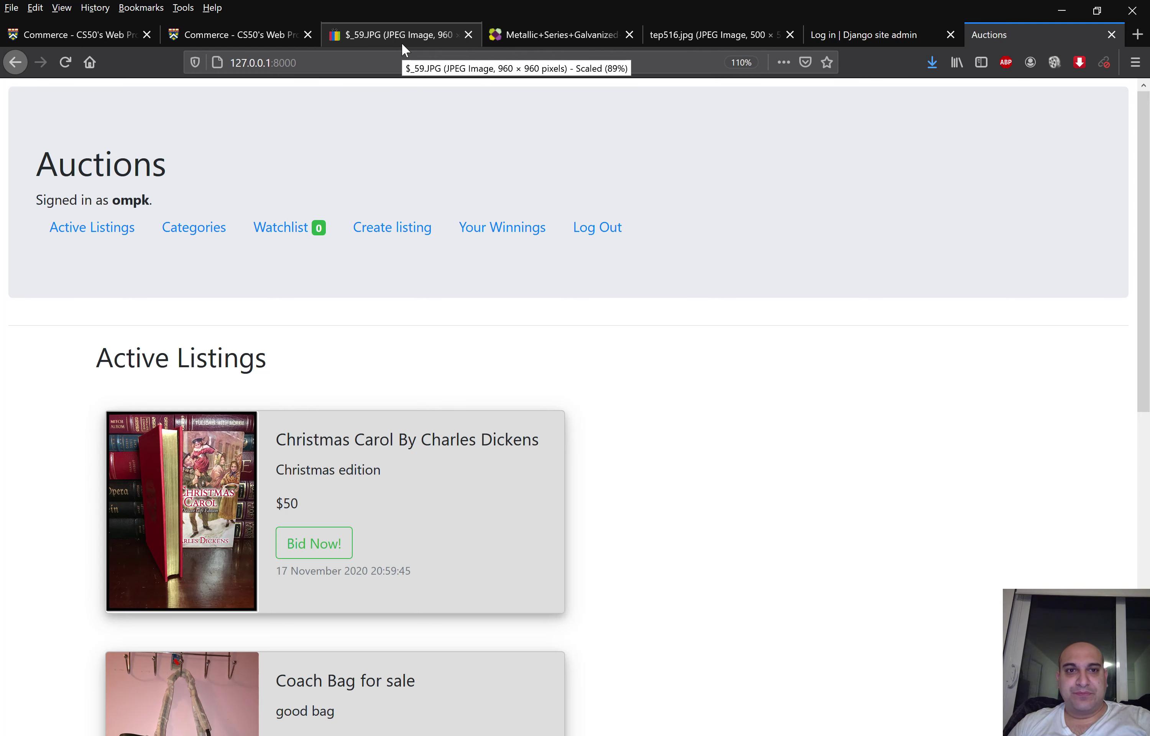
pyautogui.click(426, 33)
pyautogui.click(468, 35)
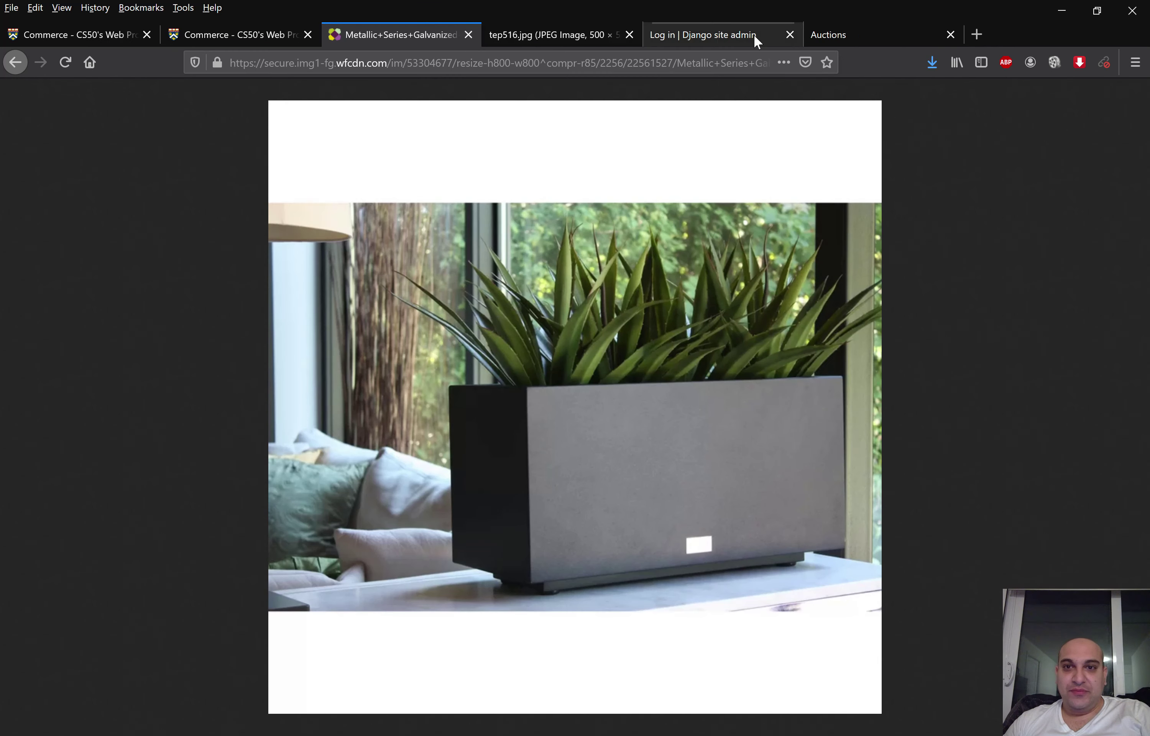
pyautogui.click(825, 37)
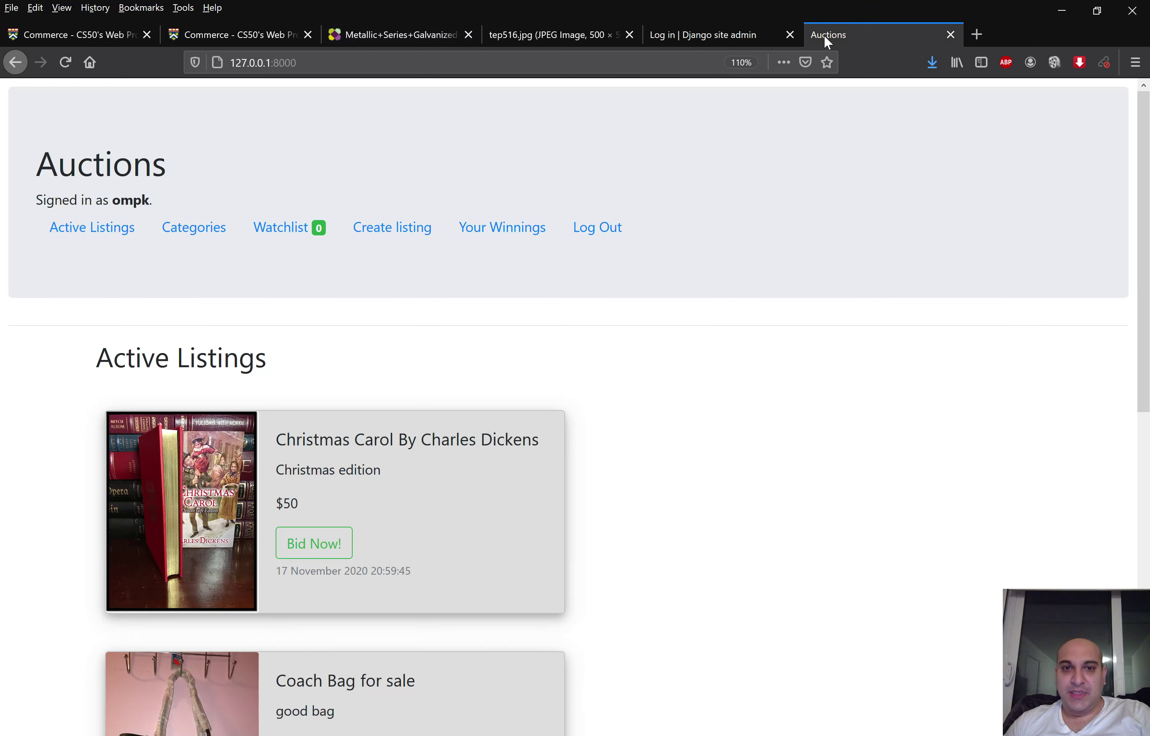
# - Start a new listing titled 'Metallic Planter For sale'
pyautogui.click(396, 227)
pyautogui.click(269, 422)
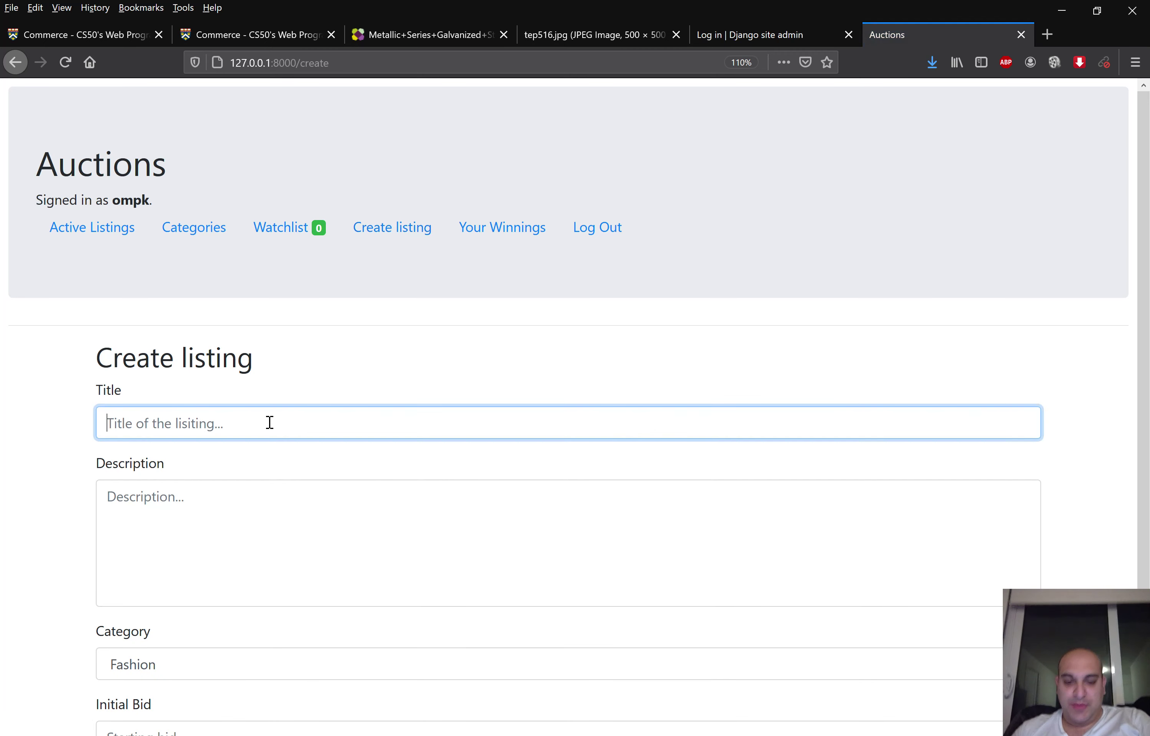
pyautogui.press('BackSpace')
pyautogui.write('Pla')
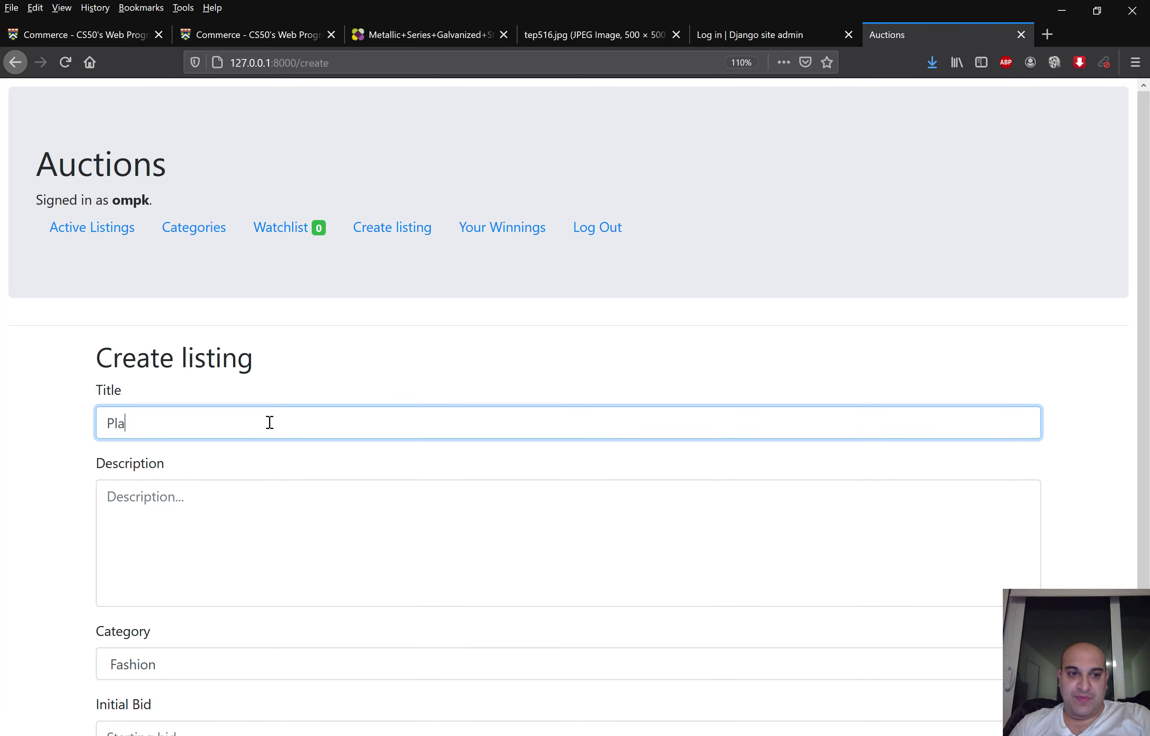
pyautogui.write('nt')
pyautogui.press('BackSpace')
pyautogui.press('BackSpace')
pyautogui.press('BackSpace')
pyautogui.press('BackSpace')
pyautogui.press('BackSpace')
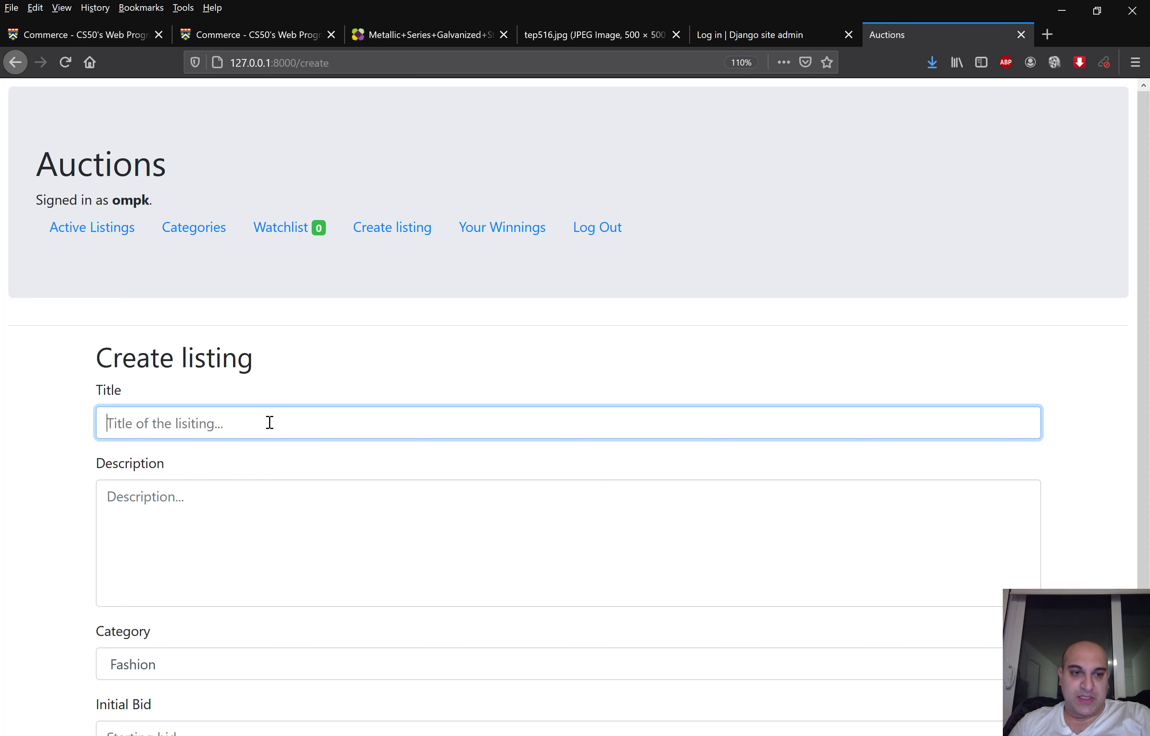
pyautogui.write('MEt')
pyautogui.press('BackSpace')
pyautogui.press('BackSpace')
pyautogui.write('etall')
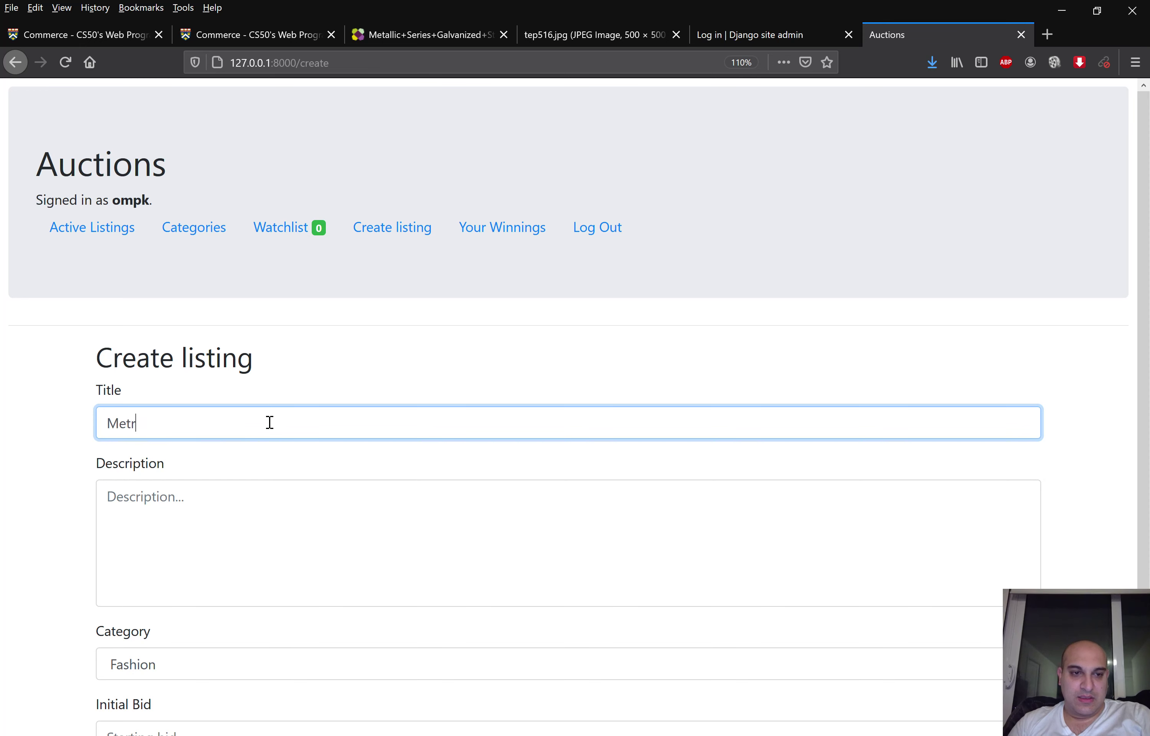
pyautogui.write('ic P')
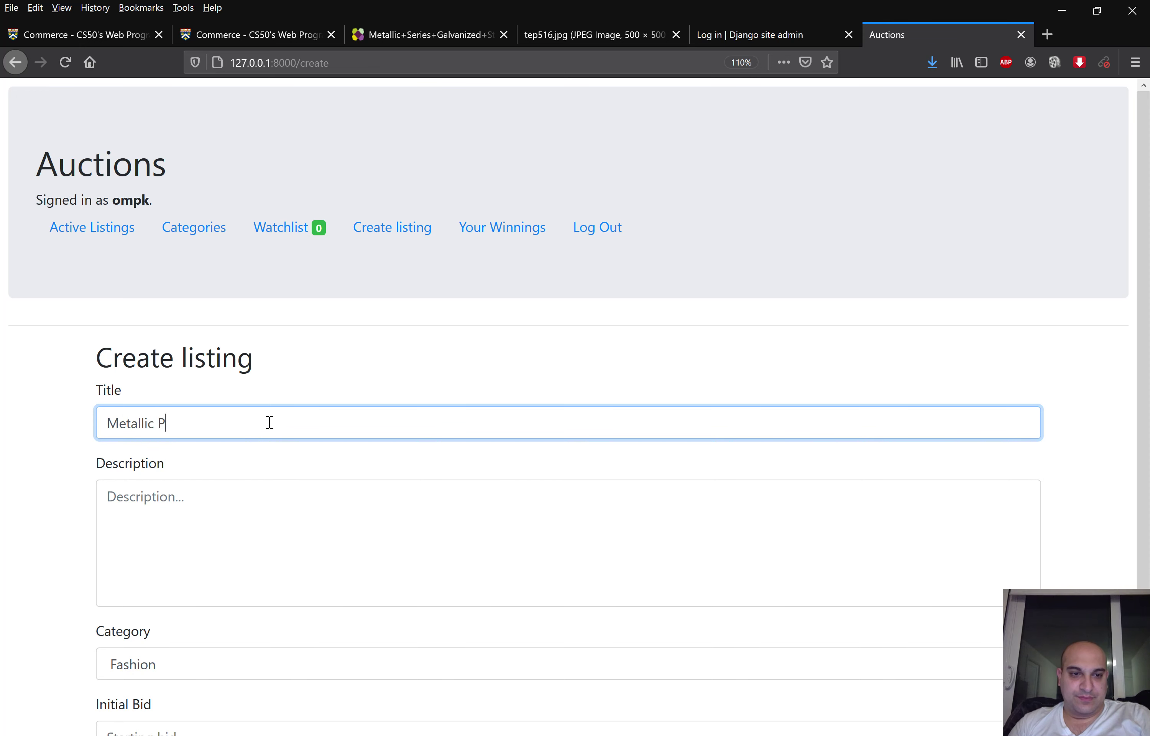
pyautogui.write('lant')
pyautogui.hotkey('alt', 'Tab')
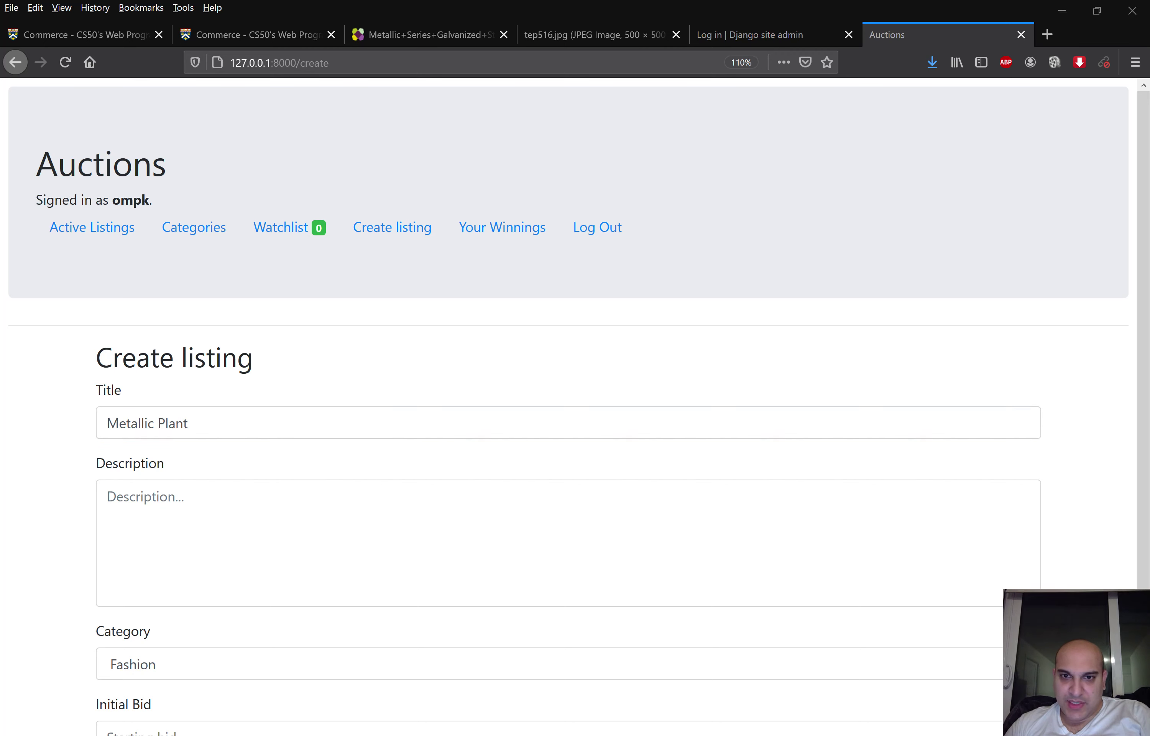
pyautogui.hotkey('alt', 'Tab')
pyautogui.click(198, 431)
pyautogui.write('er For sale')
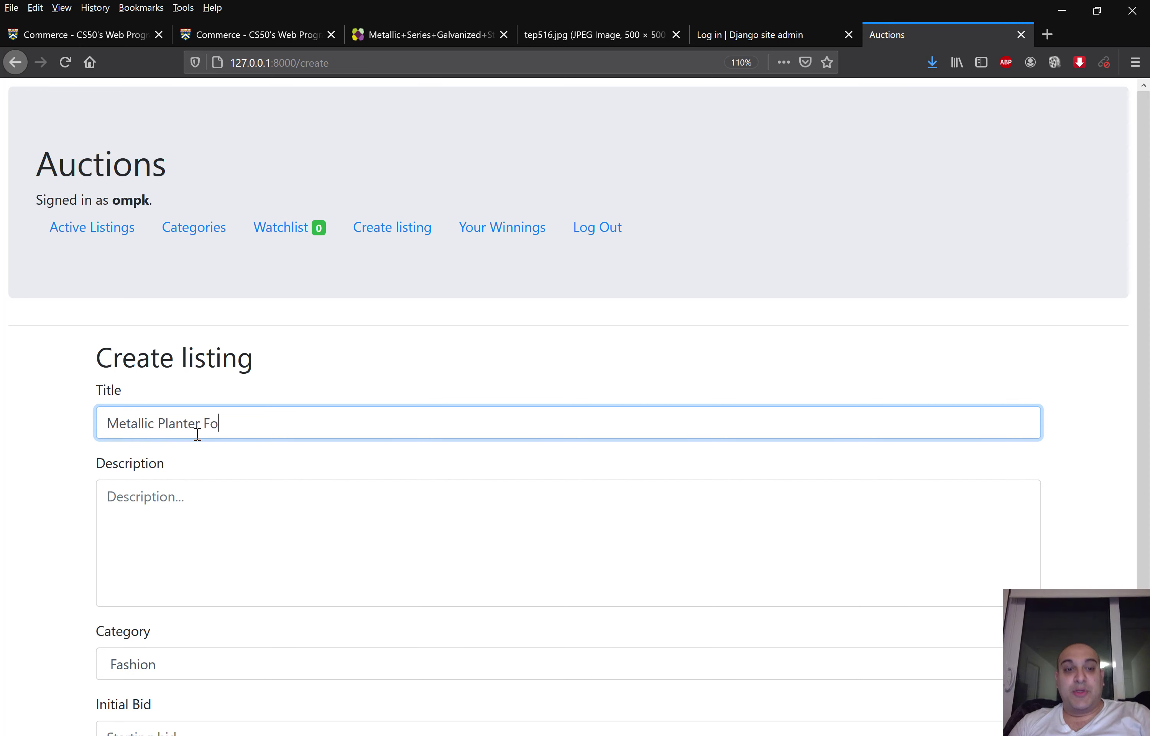
# - Add description 'same thing', category Home accessories, and an initial bid of 100
pyautogui.click(219, 497)
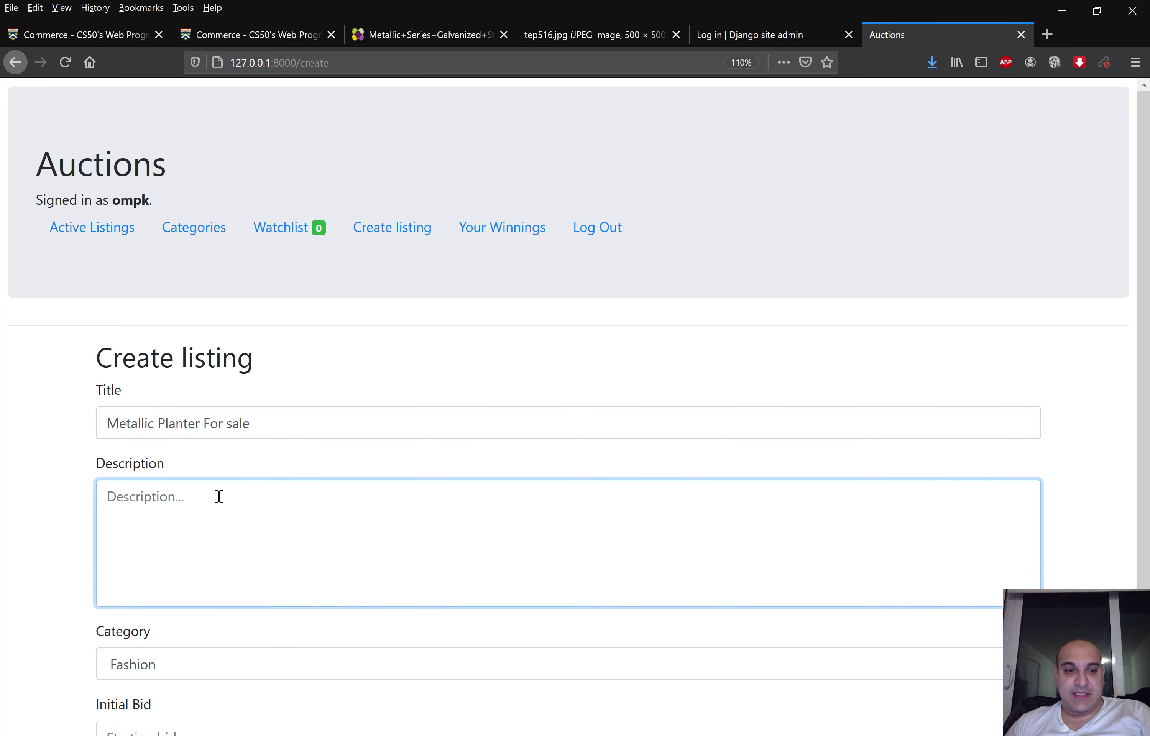
pyautogui.write('same thing')
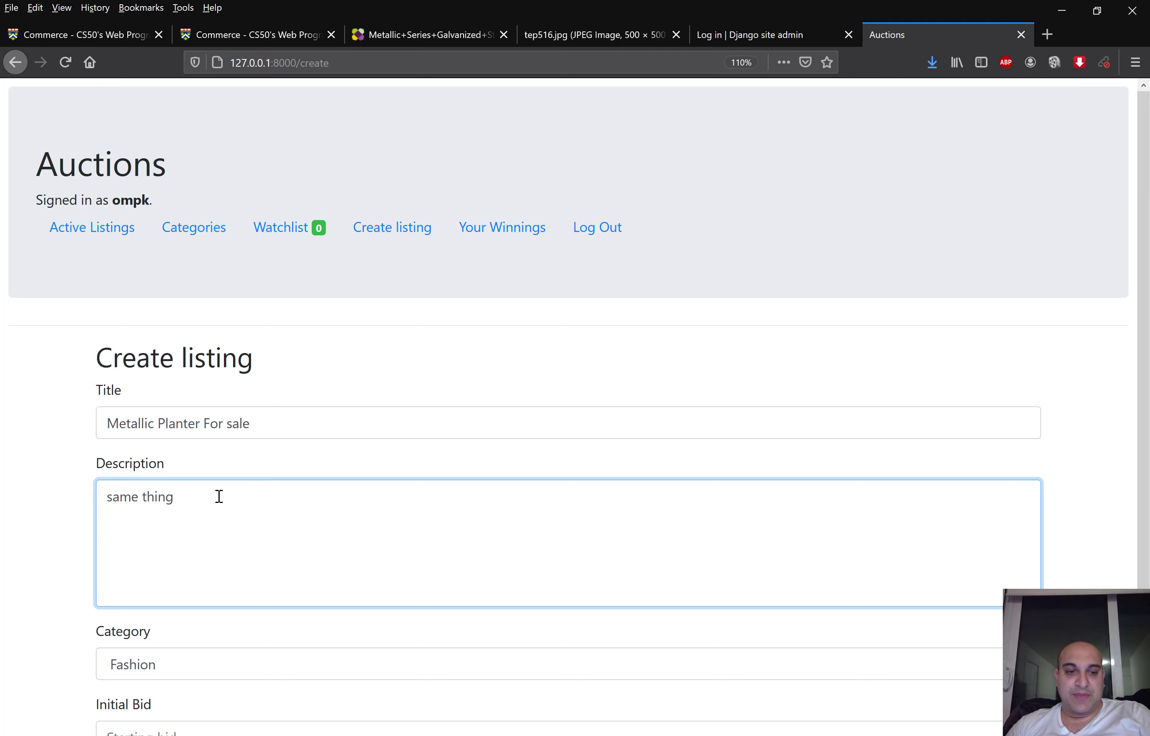
pyautogui.scroll(-3, 219, 497)
pyautogui.click(267, 517)
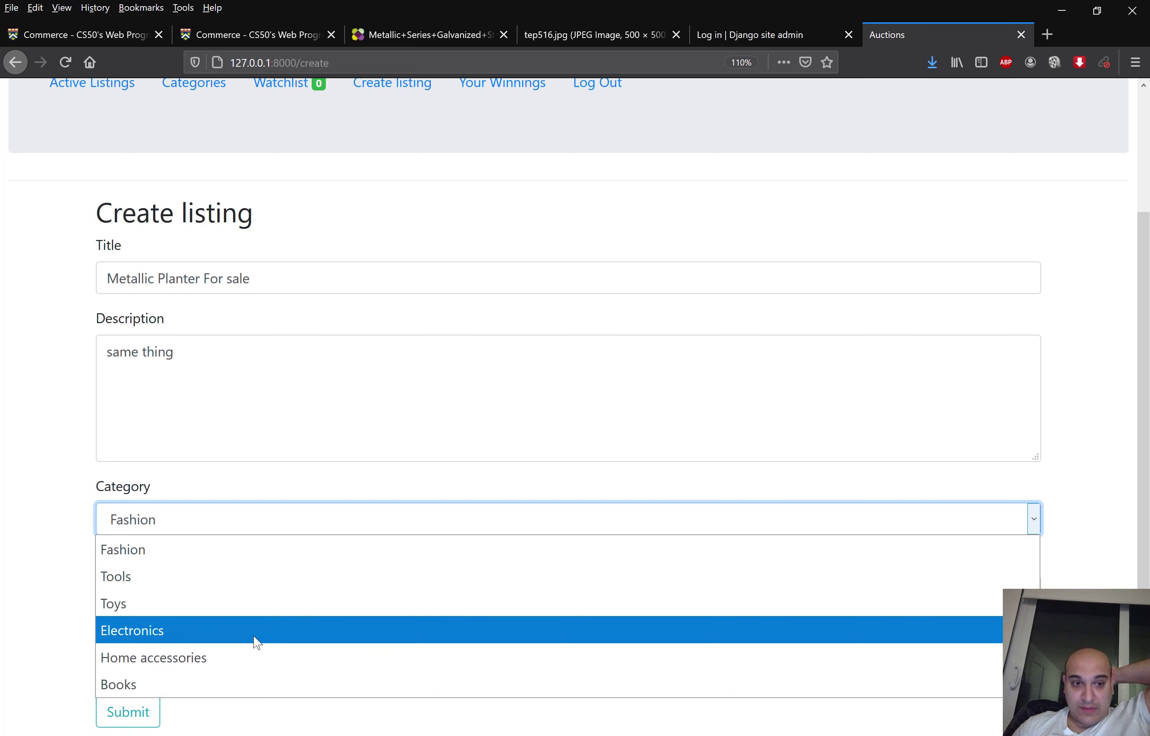
pyautogui.click(249, 658)
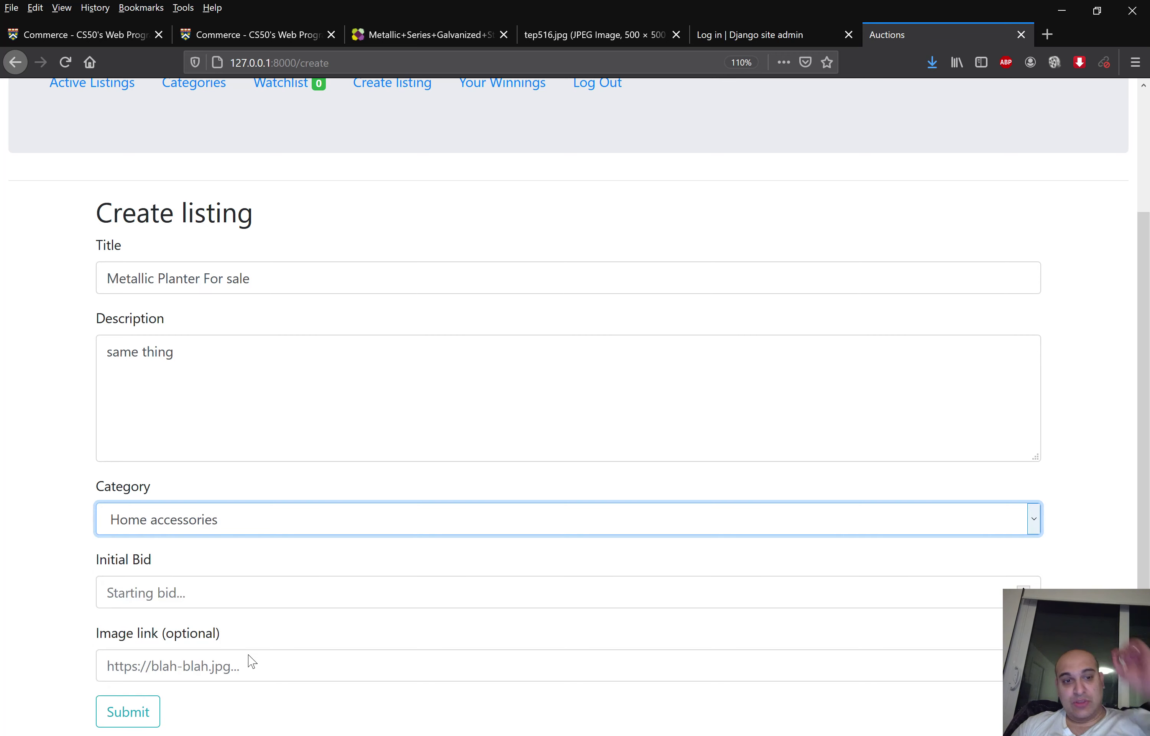
pyautogui.click(283, 597)
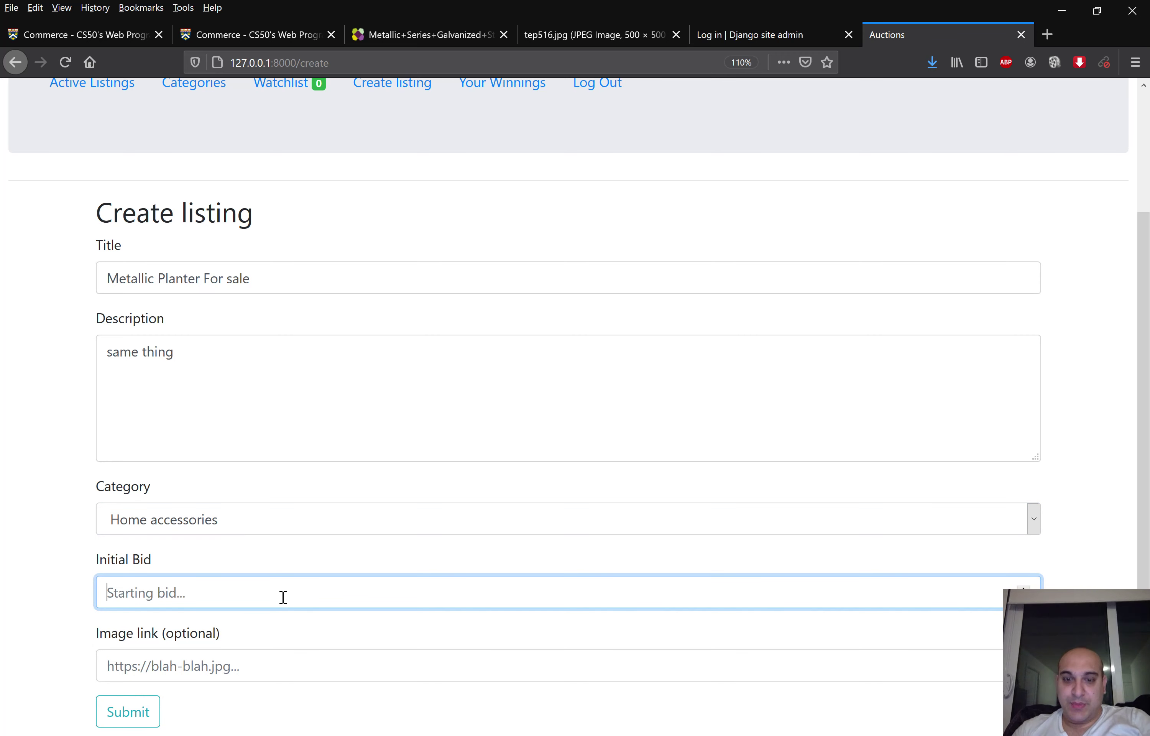
pyautogui.write('2')
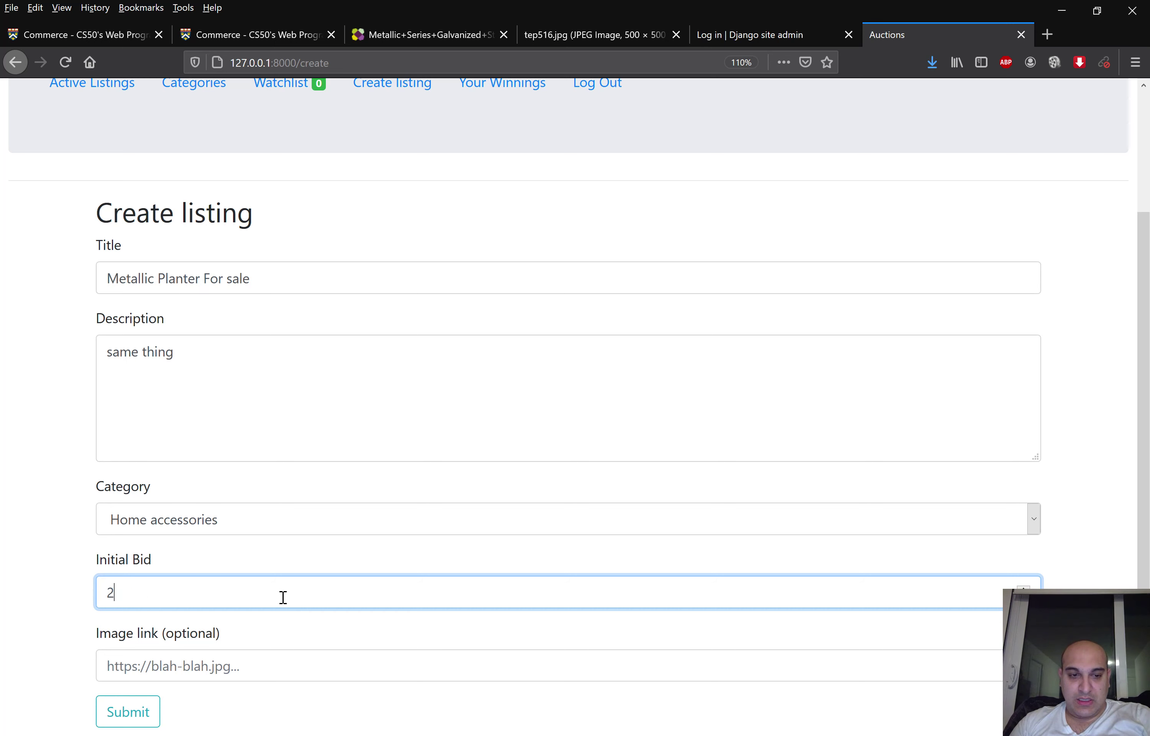
pyautogui.press('BackSpace')
pyautogui.write('20')
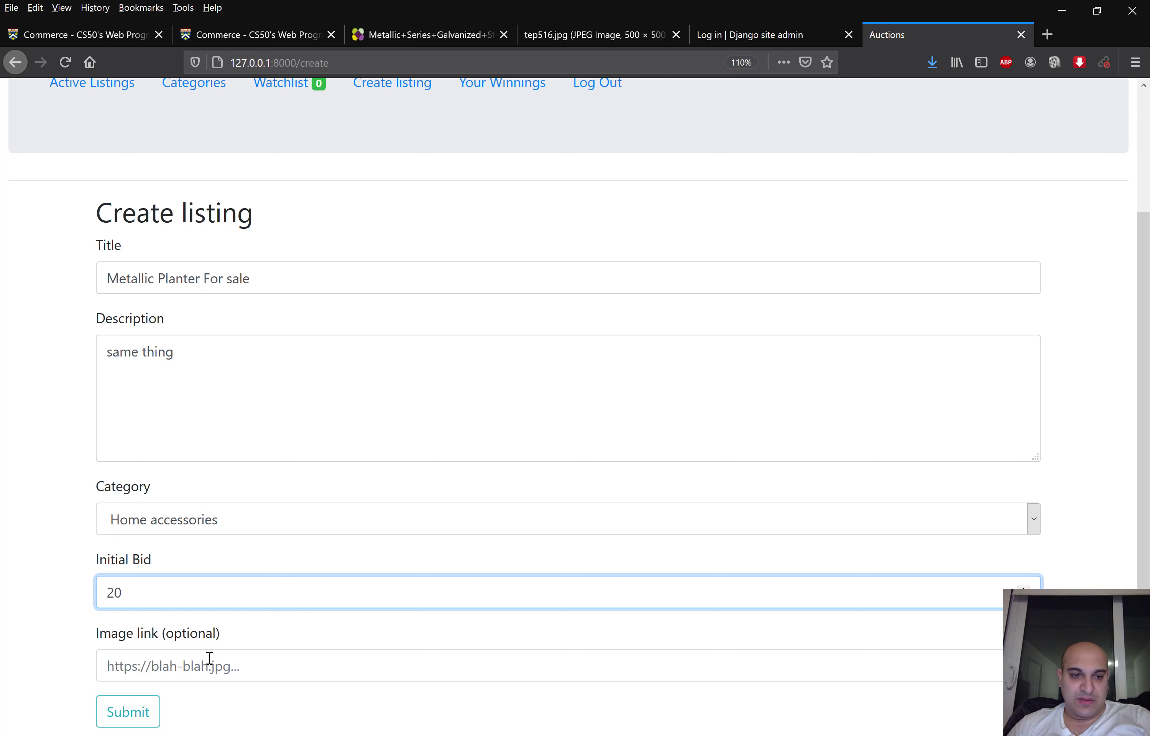
pyautogui.press('BackSpace')
pyautogui.press('BackSpace')
pyautogui.press('Tab')
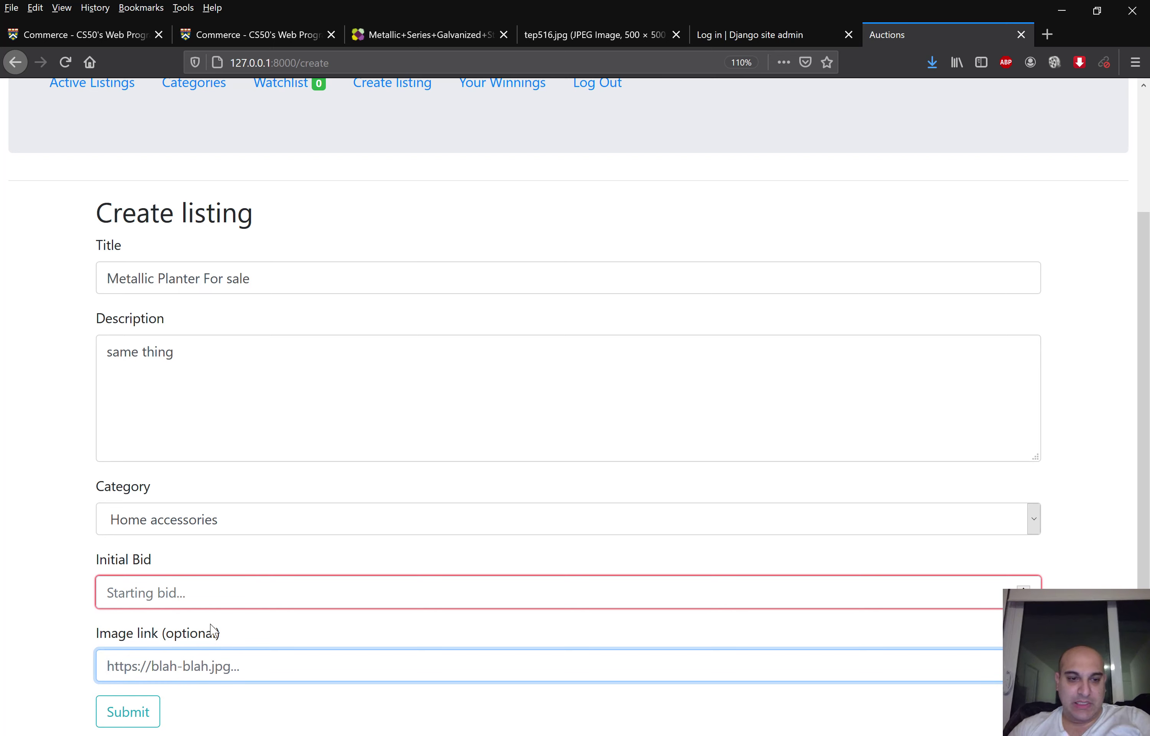
pyautogui.click(255, 590)
pyautogui.write('100')
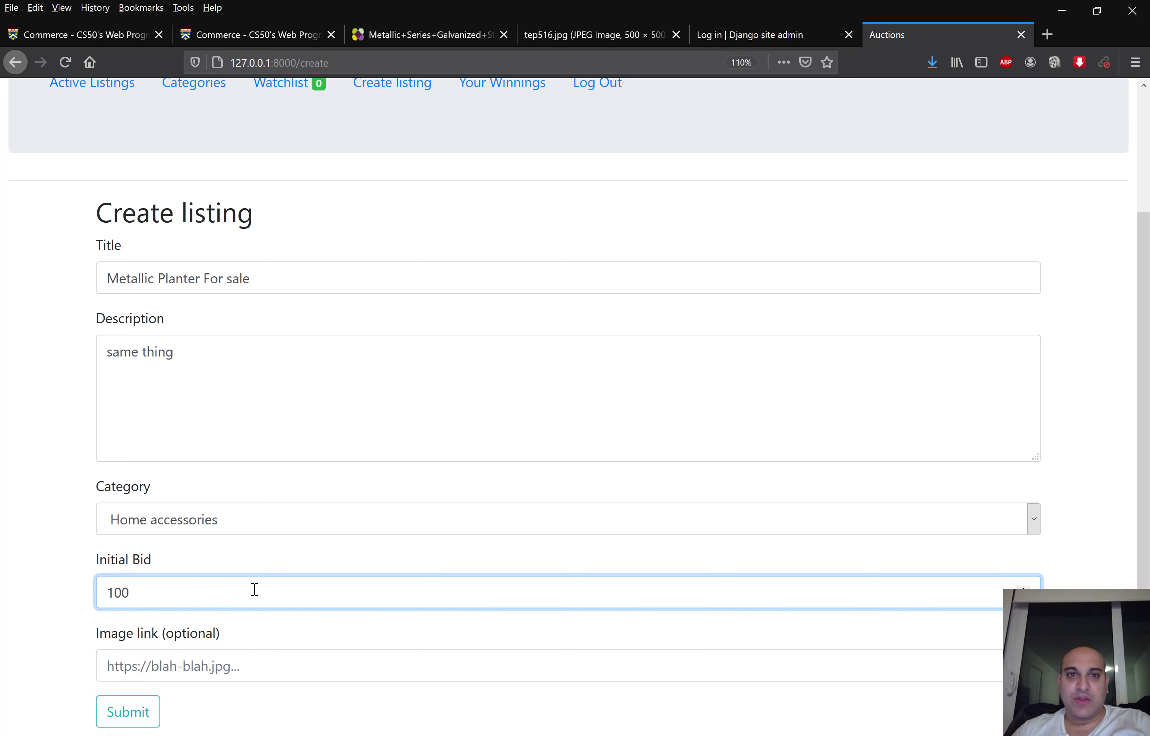
# - Copy the planter image address and paste it into the Image link field
pyautogui.click(442, 29)
pyautogui.click(405, 62)
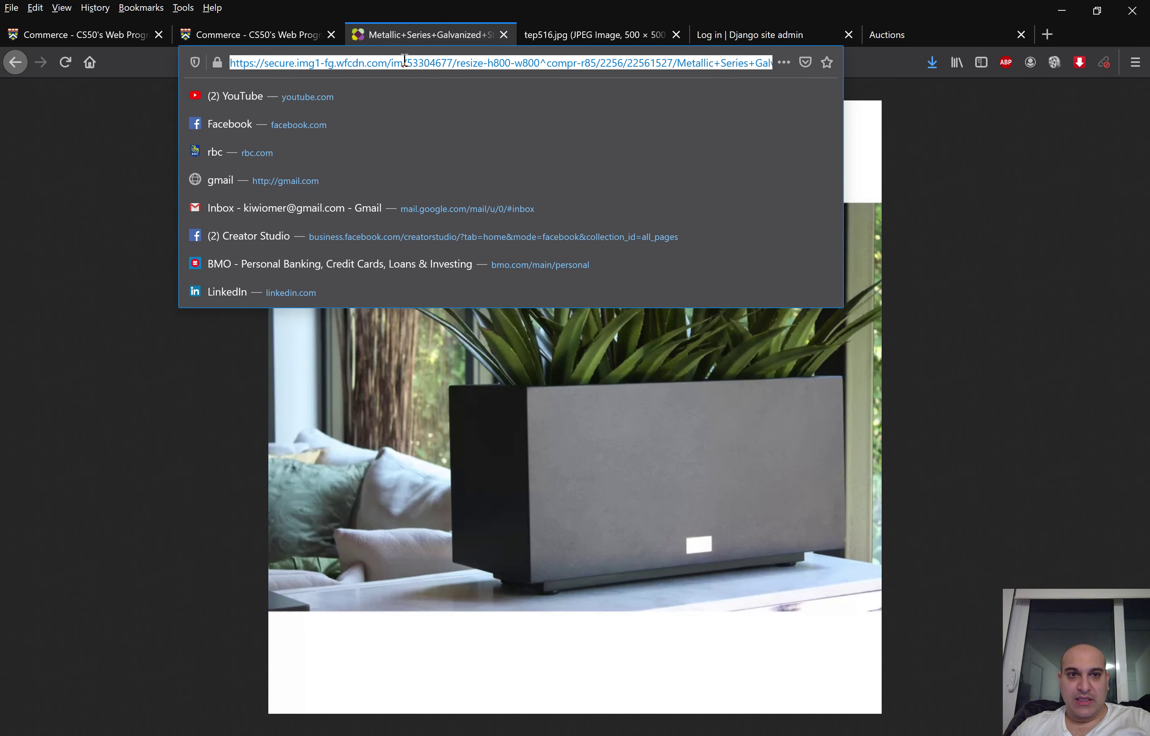
pyautogui.click(911, 38)
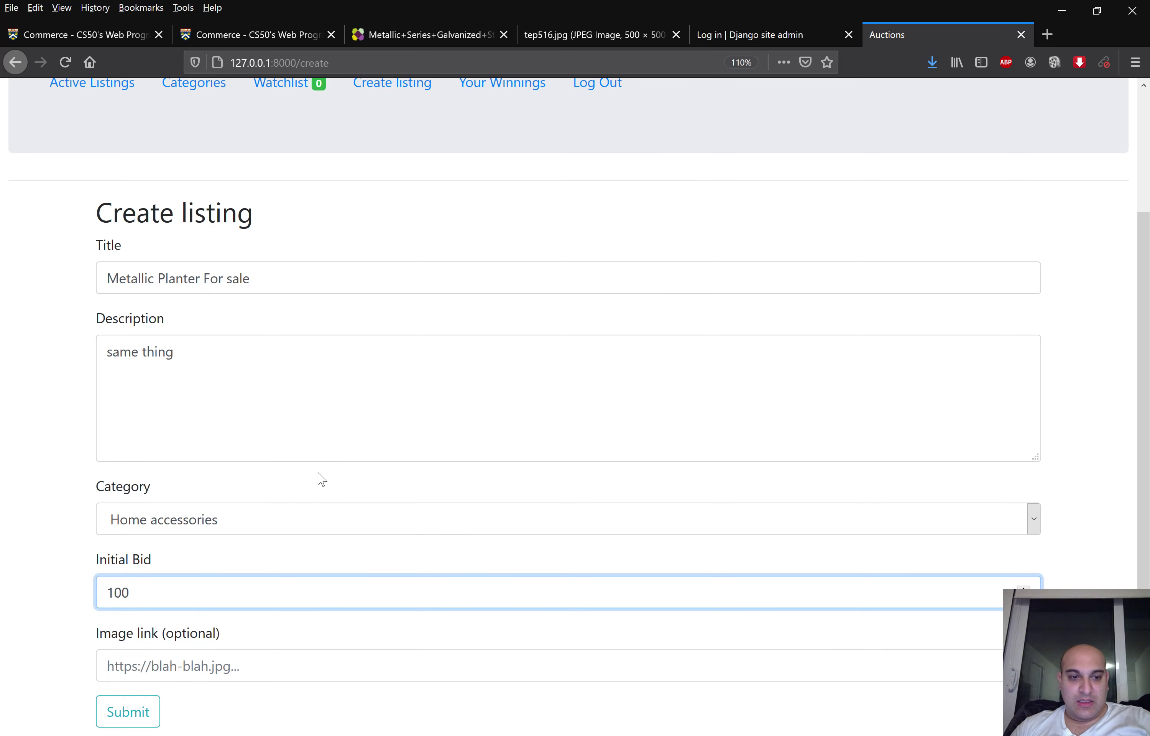
pyautogui.click(193, 661)
pyautogui.write('https://secure.img1-fg.wfcdn.com/im/53304677/resize-h800-w800%5Ecompr-r85/2256/22561527/Metallic+Series+Galvanized+Steel+Planter+Box.jpg')
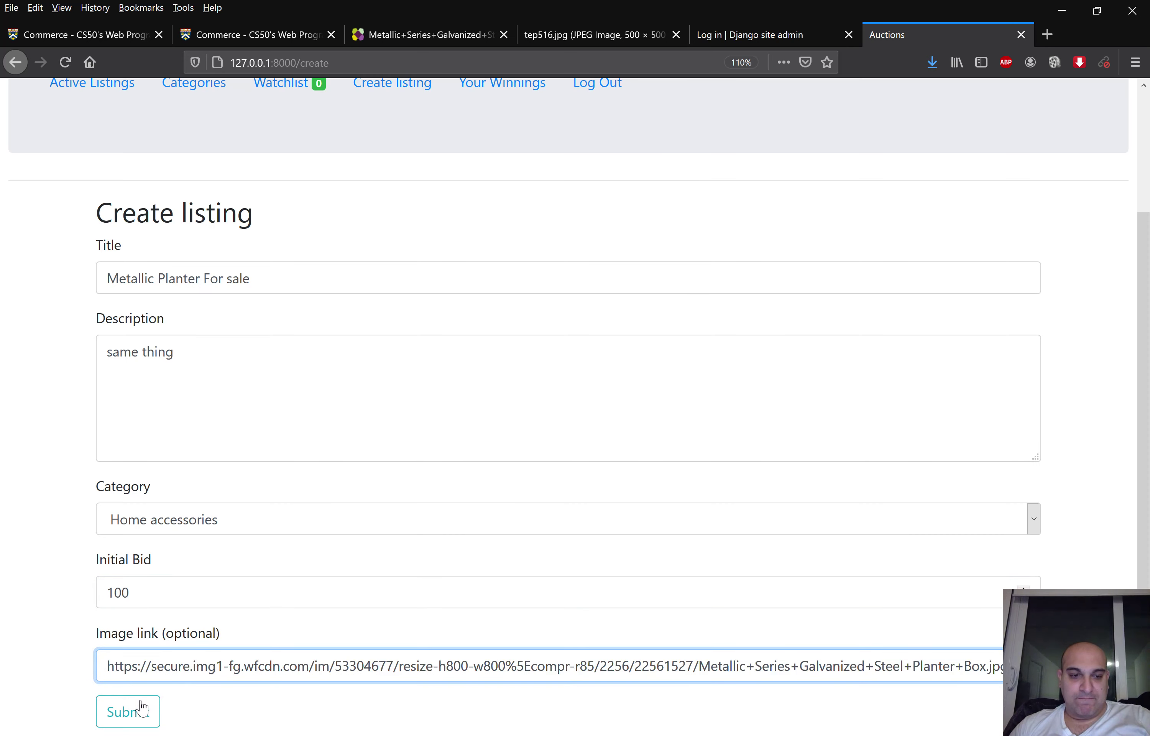
# - Submit the Metallic Planter listing, review Active Listings, and start another new listing
pyautogui.click(139, 710)
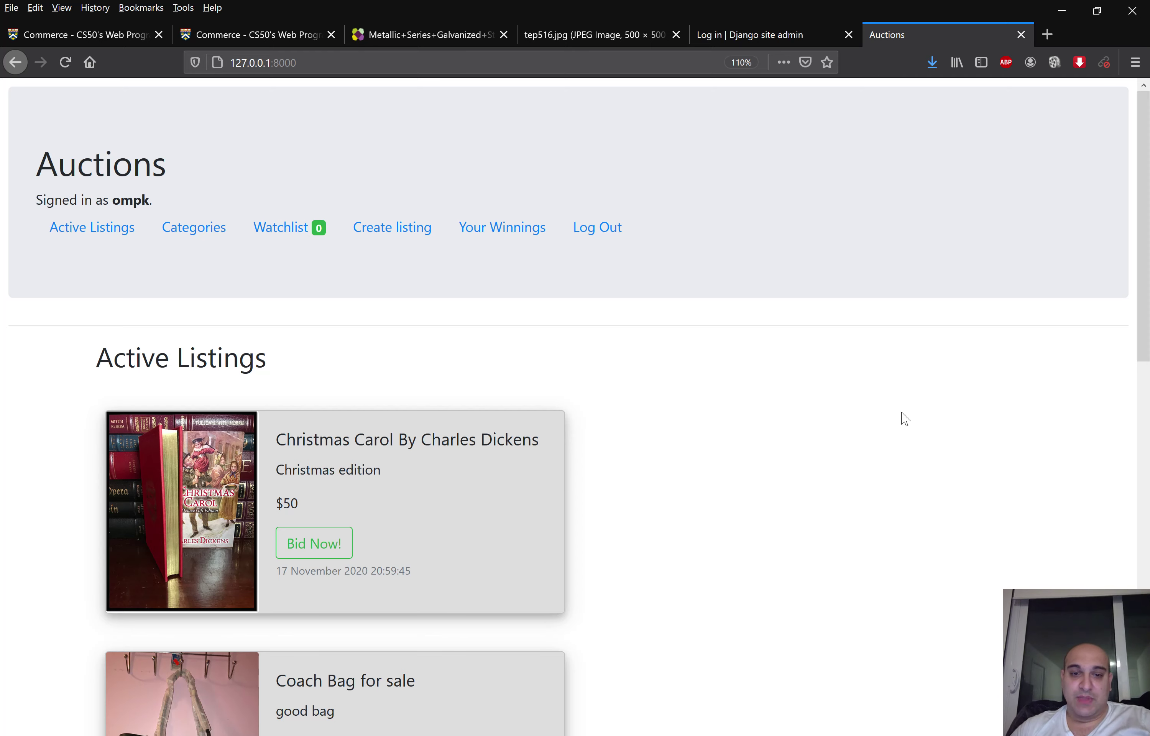
pyautogui.scroll(-10, 894, 526)
pyautogui.scroll(10, 896, 526)
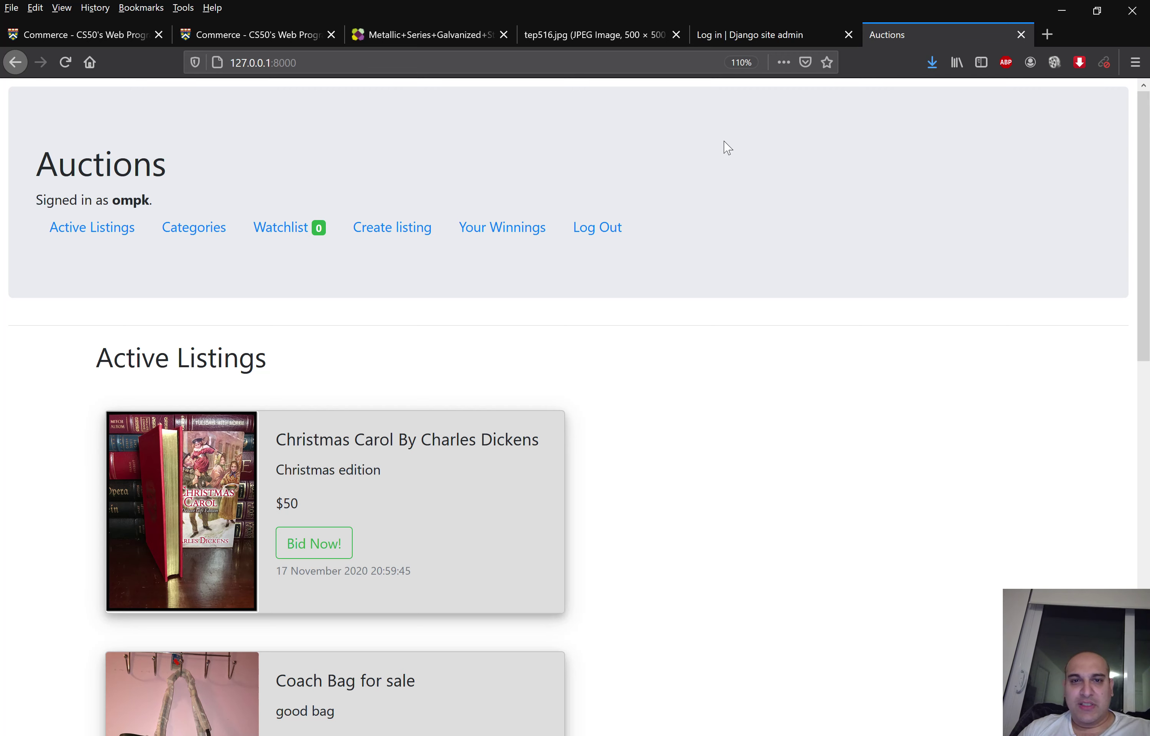
pyautogui.click(412, 231)
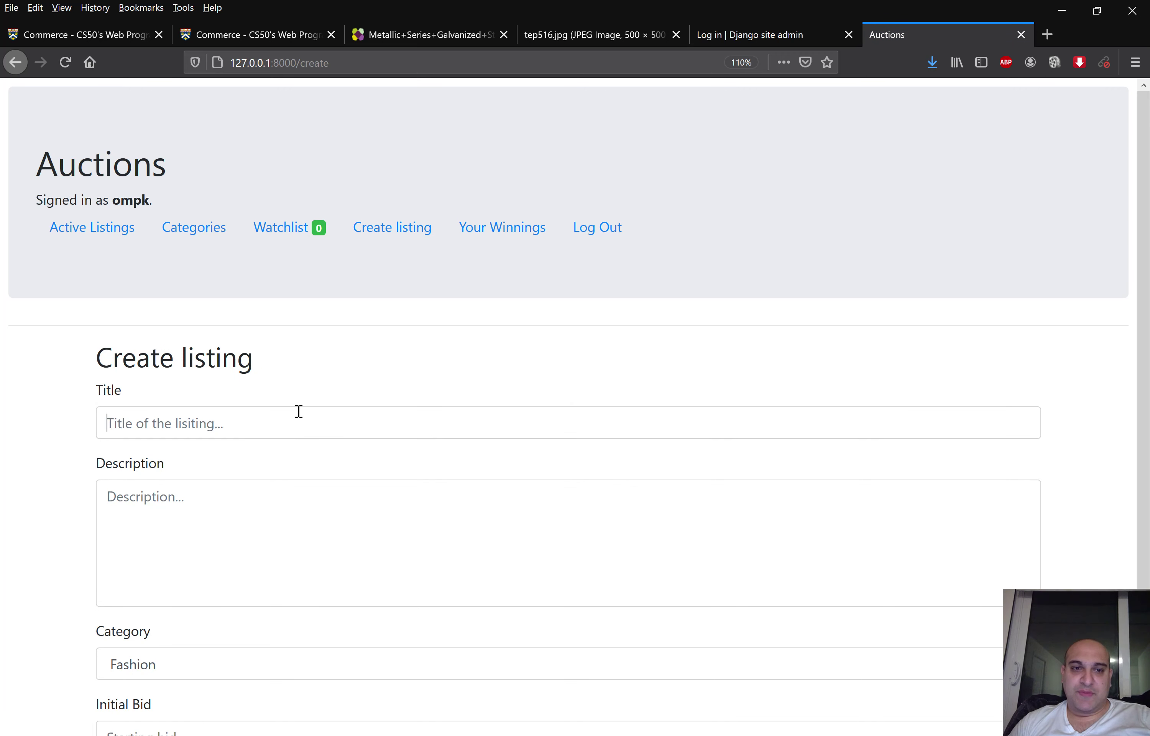
# - Copy the tool box image address and close both product image tabs
pyautogui.click(299, 411)
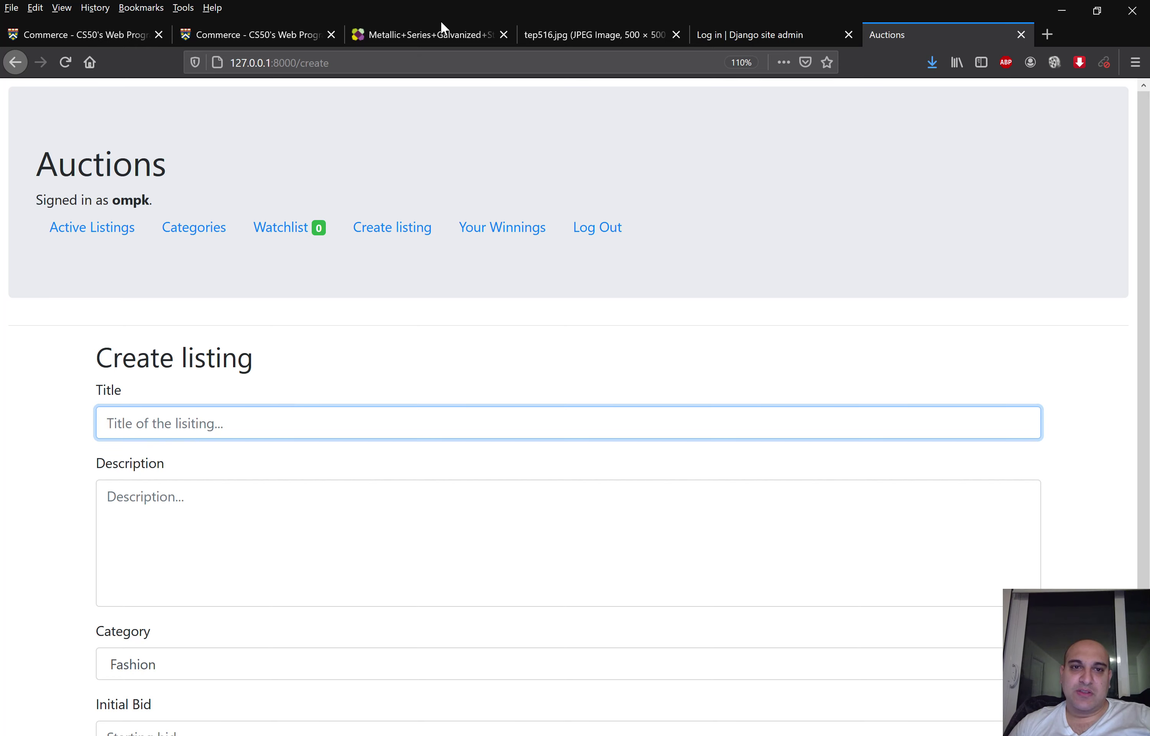
pyautogui.click(440, 29)
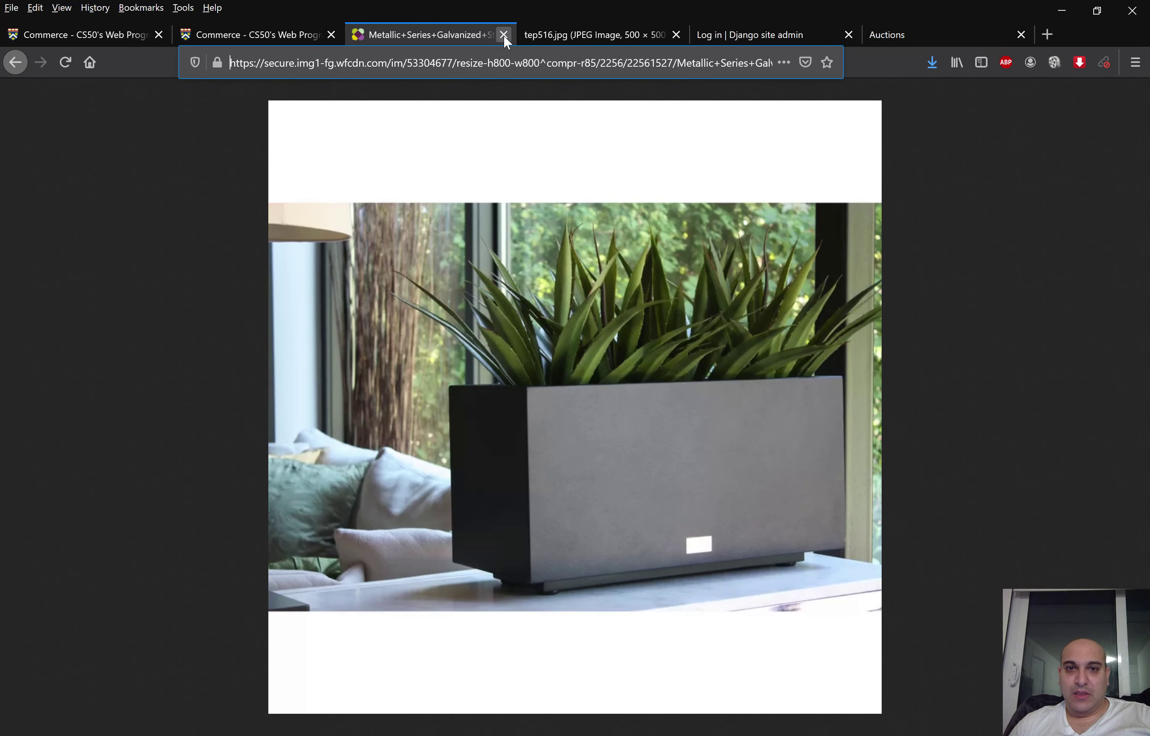
pyautogui.click(502, 35)
pyautogui.click(360, 64)
pyautogui.hotkey('ctrl', 'c')
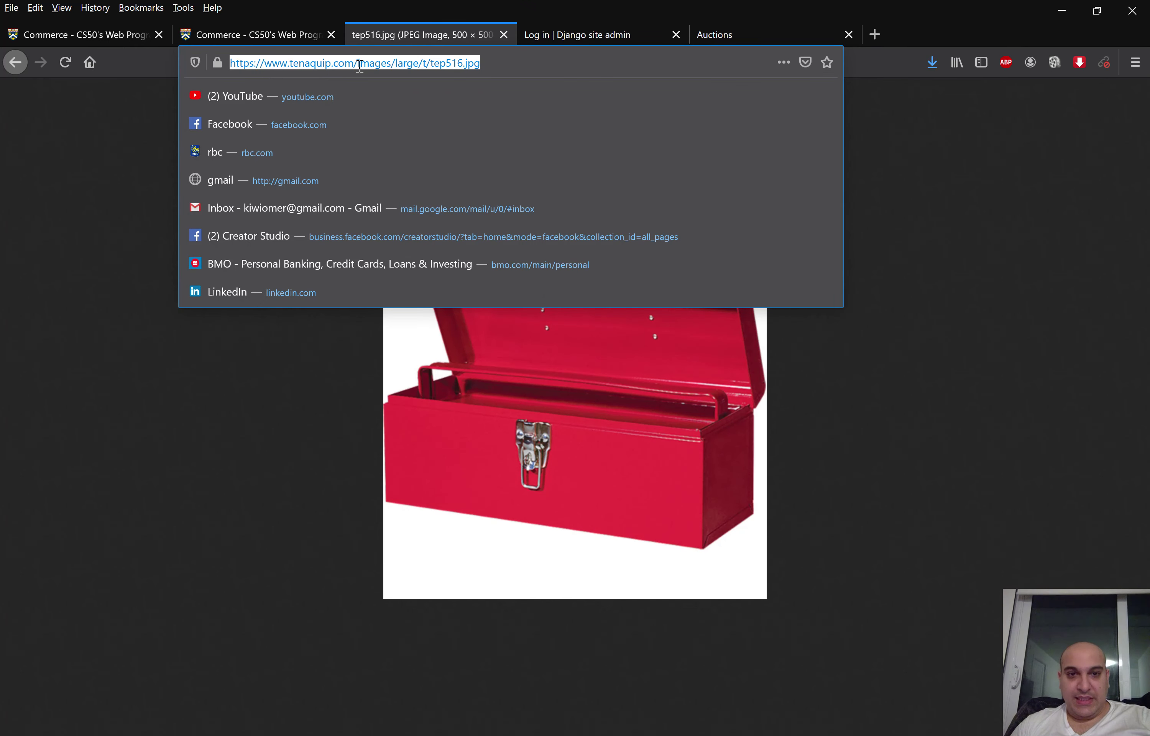
pyautogui.click(504, 35)
pyautogui.click(621, 34)
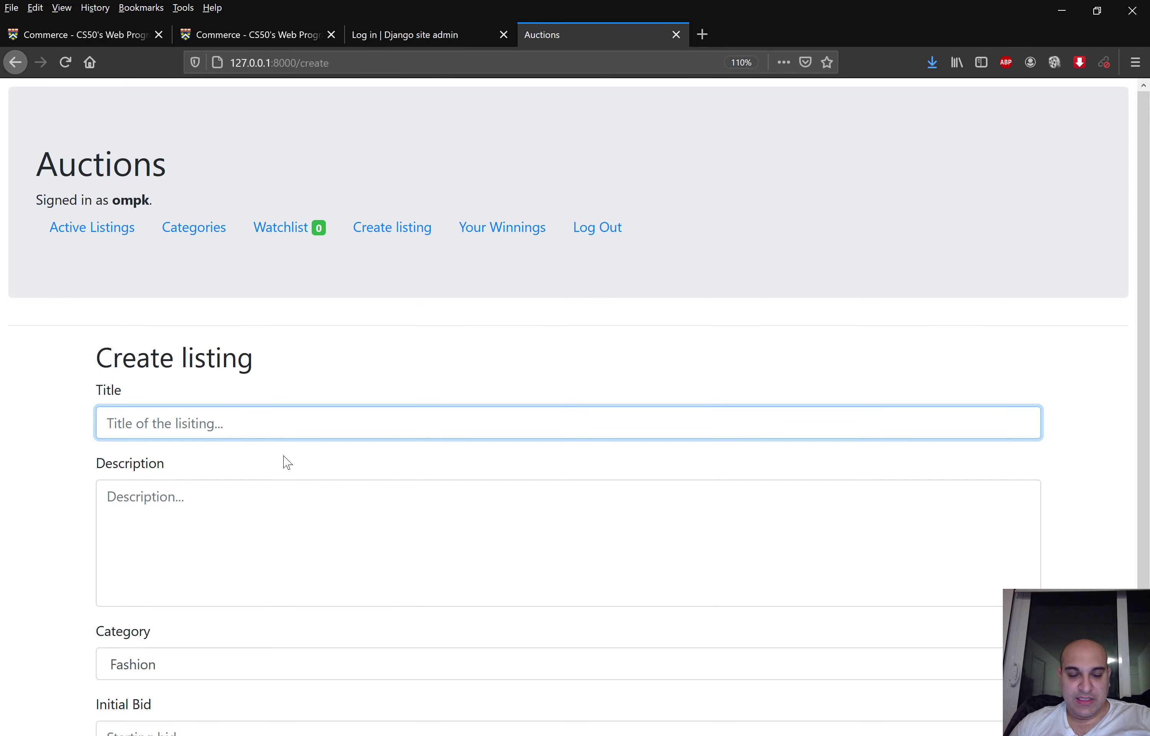
# - Post 'Tool Box for sale' with description 'same thing', category Tools, bid 10, and image link
pyautogui.write('Tool B')
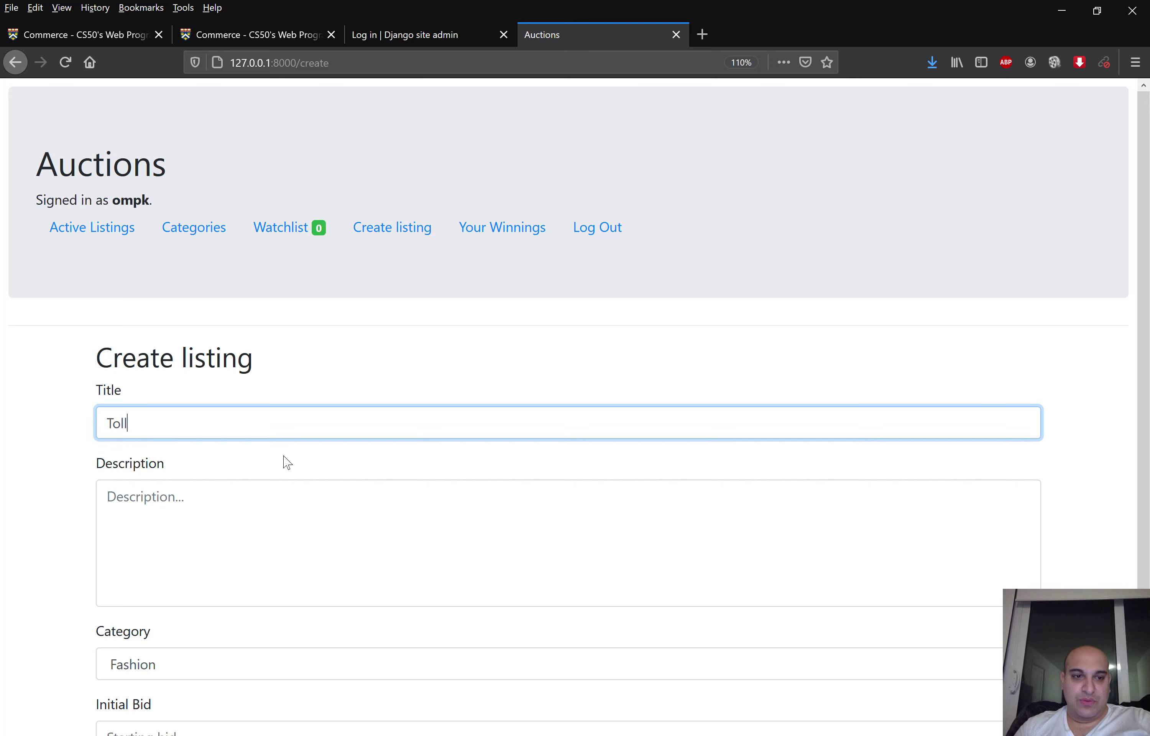
pyautogui.write('ox for sale')
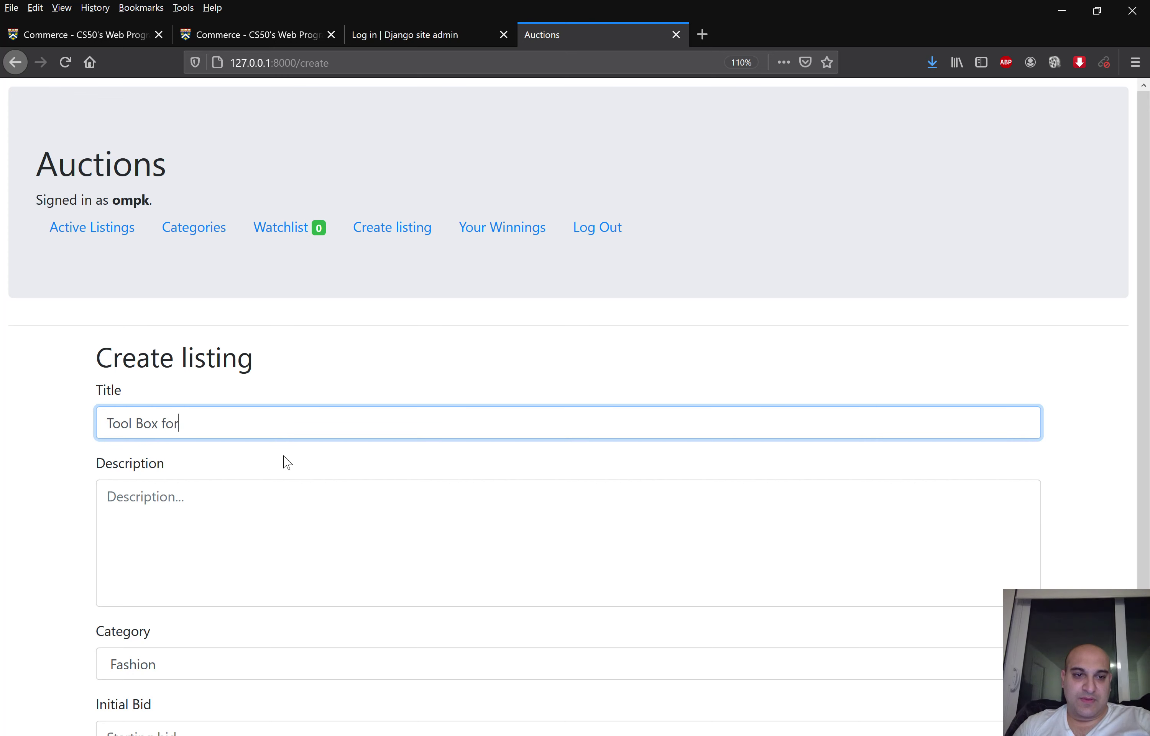
pyautogui.click(219, 502)
pyautogui.write('sa')
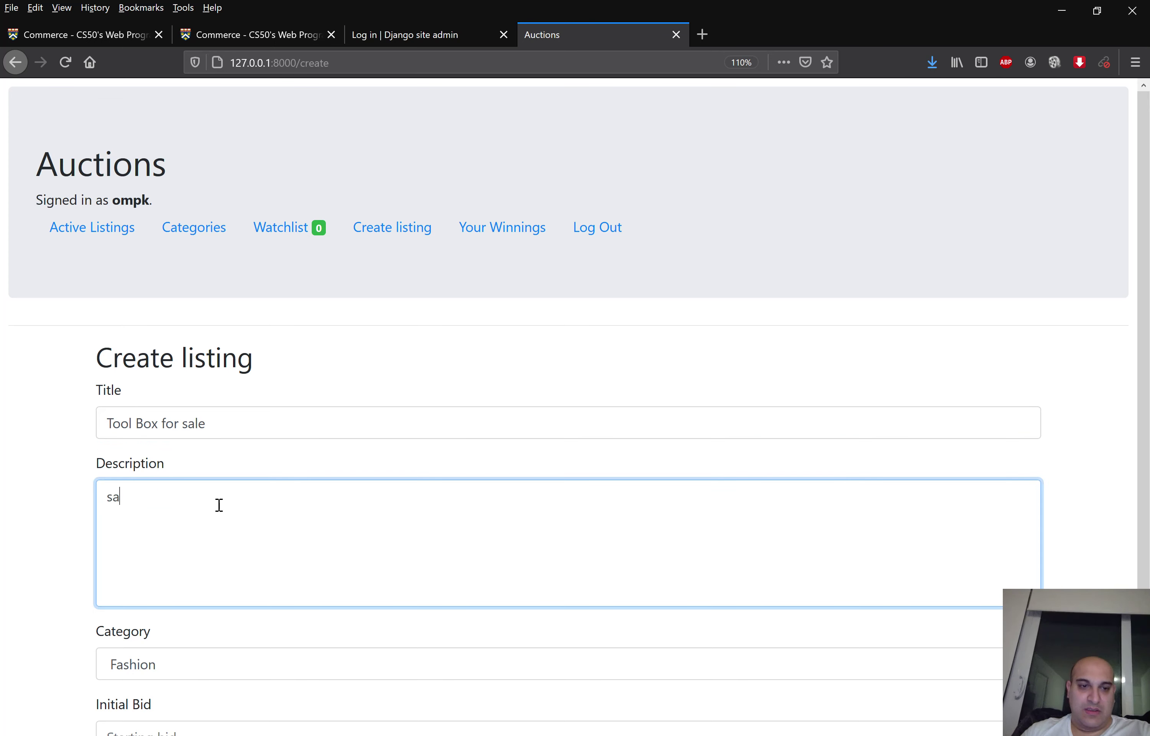
pyautogui.write('me thing')
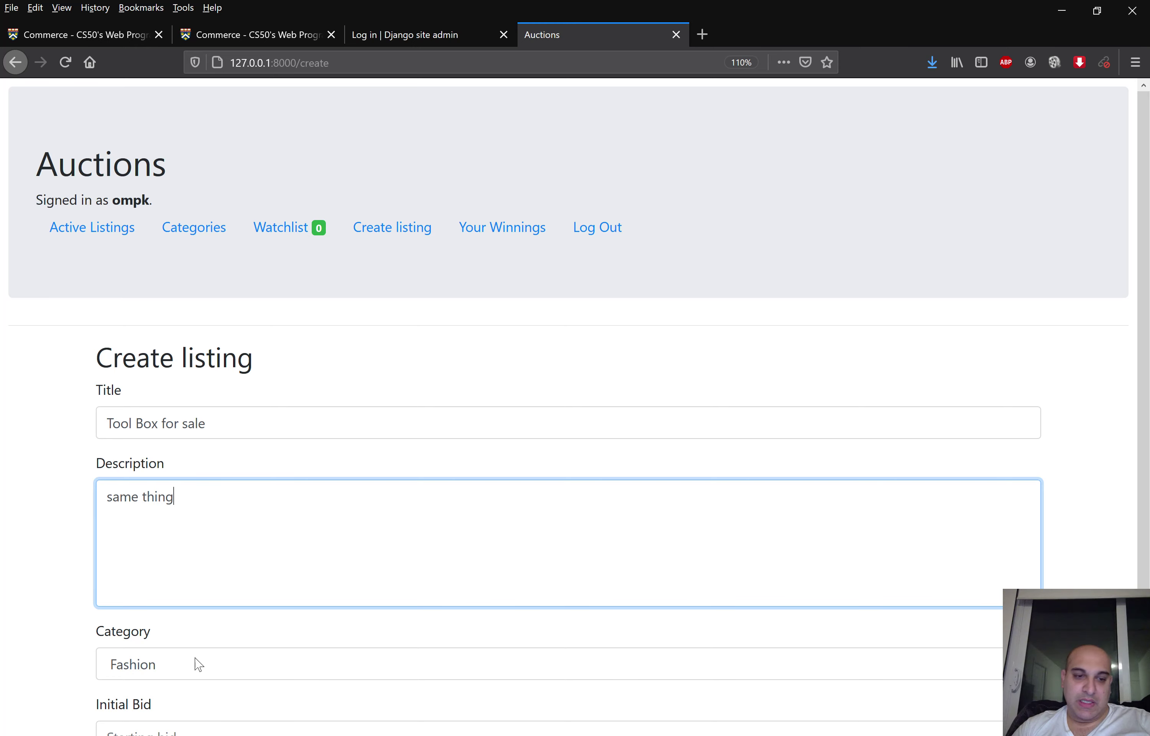
pyautogui.scroll(-3, 195, 659)
pyautogui.click(303, 519)
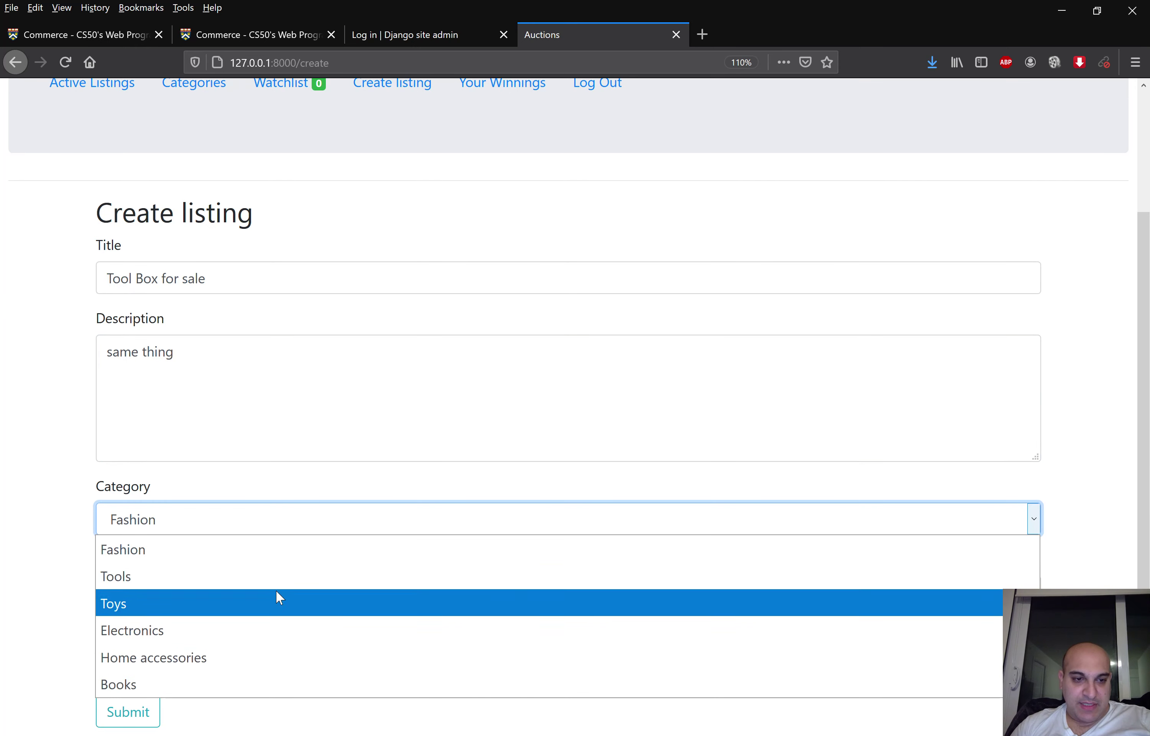
pyautogui.click(282, 574)
pyautogui.click(228, 593)
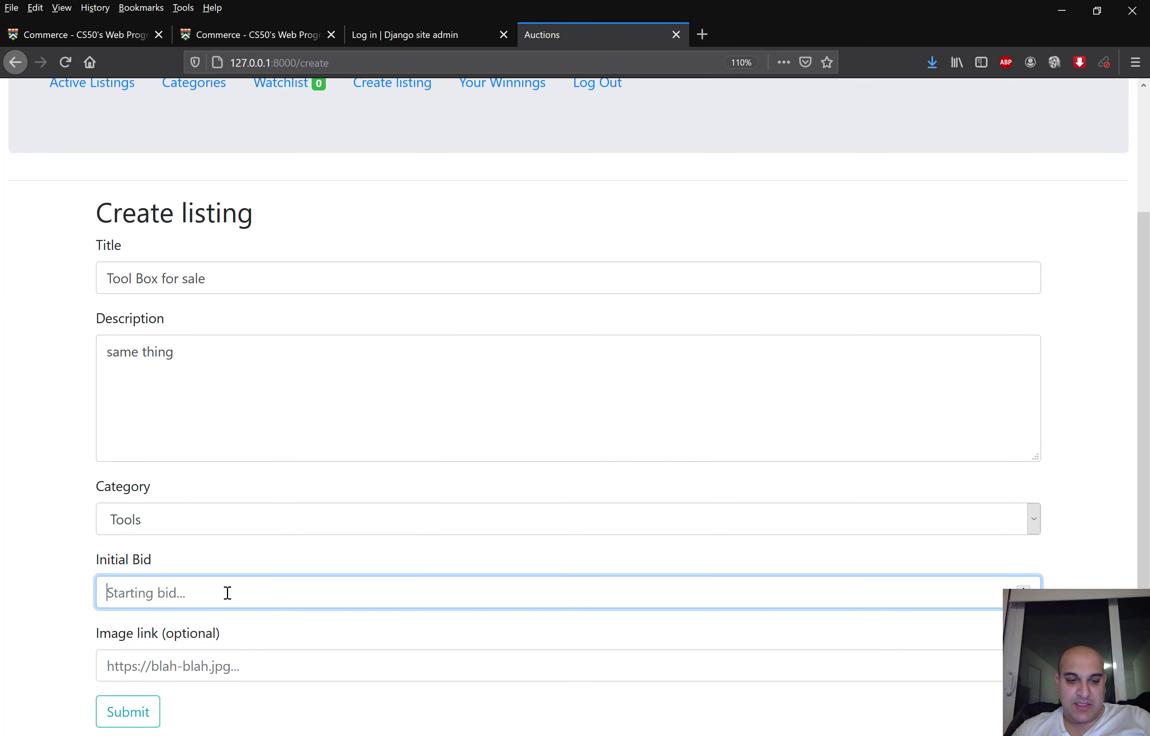
pyautogui.write('10')
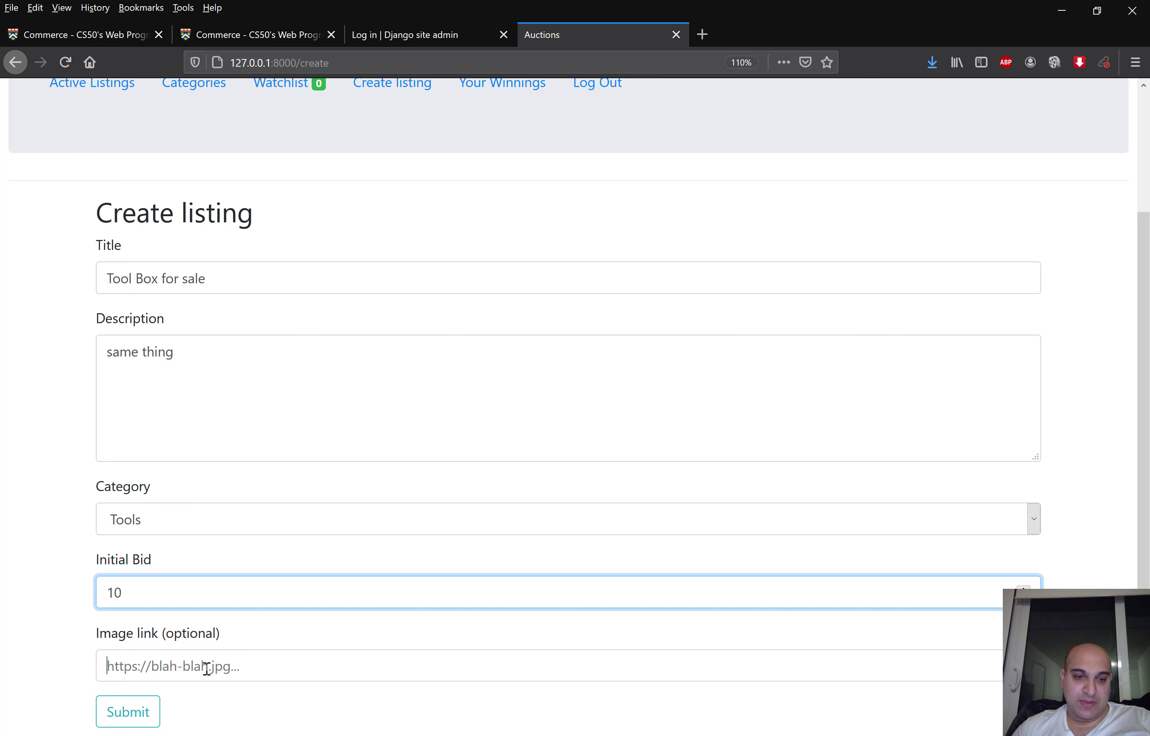
pyautogui.click(206, 668)
pyautogui.hotkey('ctrl', 'v')
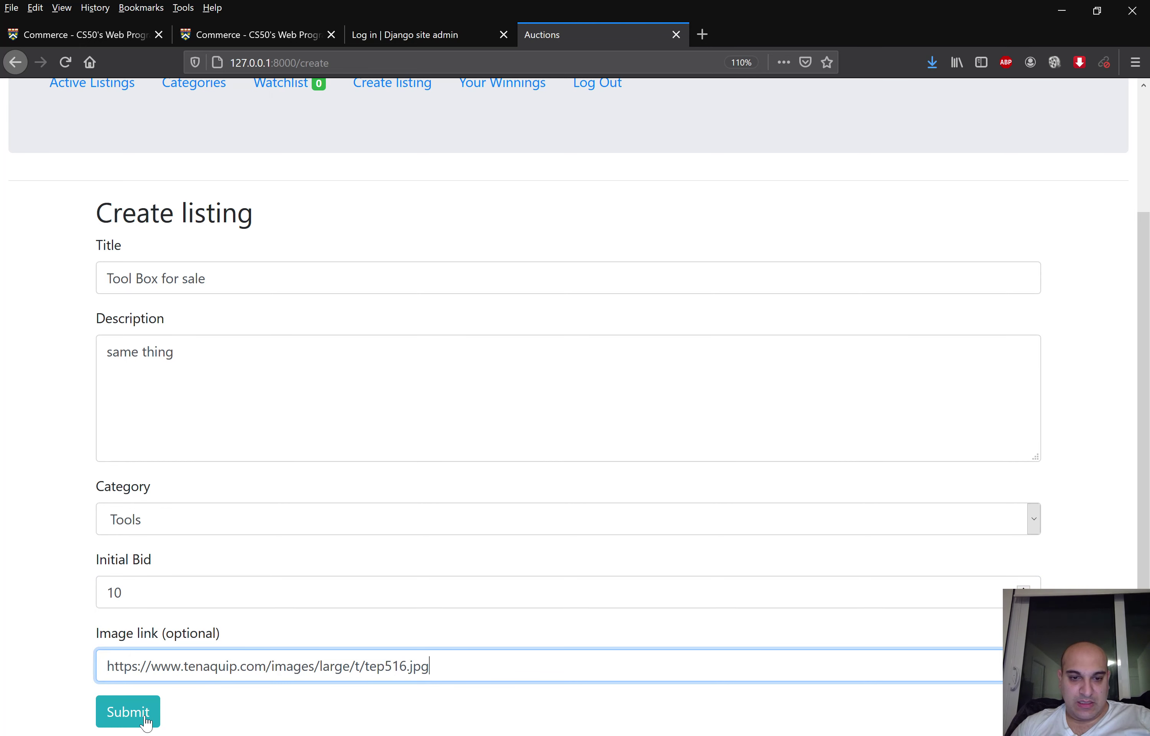
pyautogui.click(146, 723)
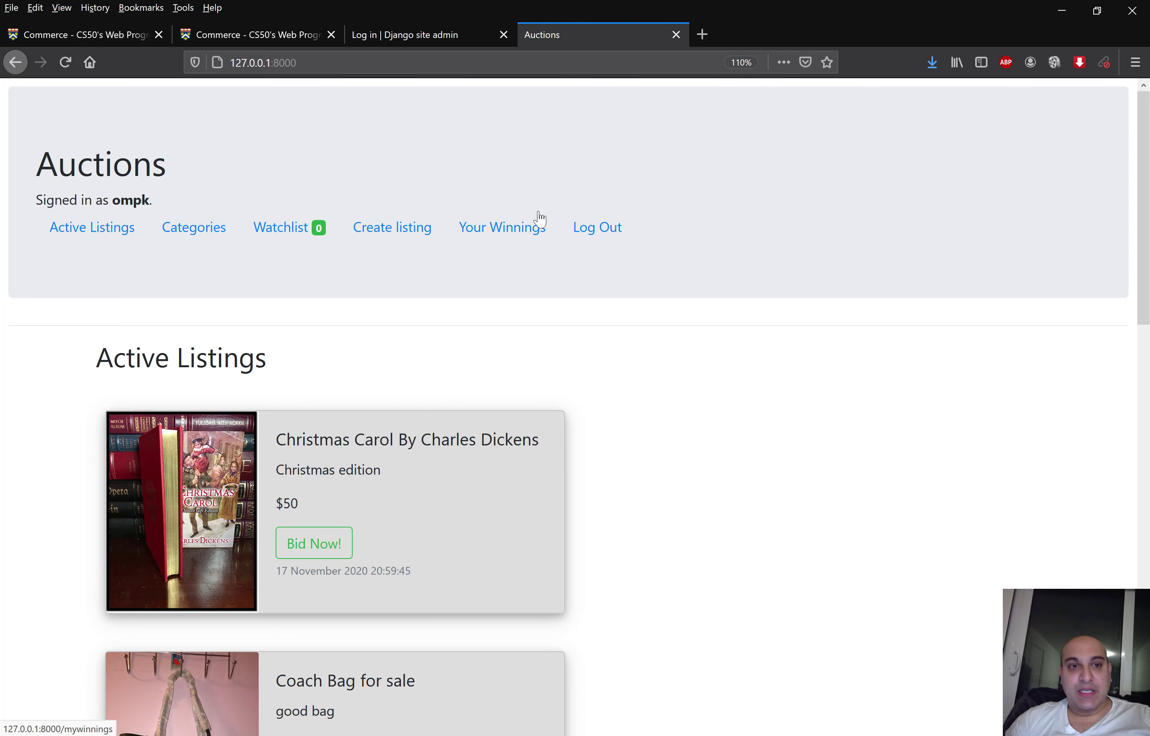
pyautogui.click(214, 244)
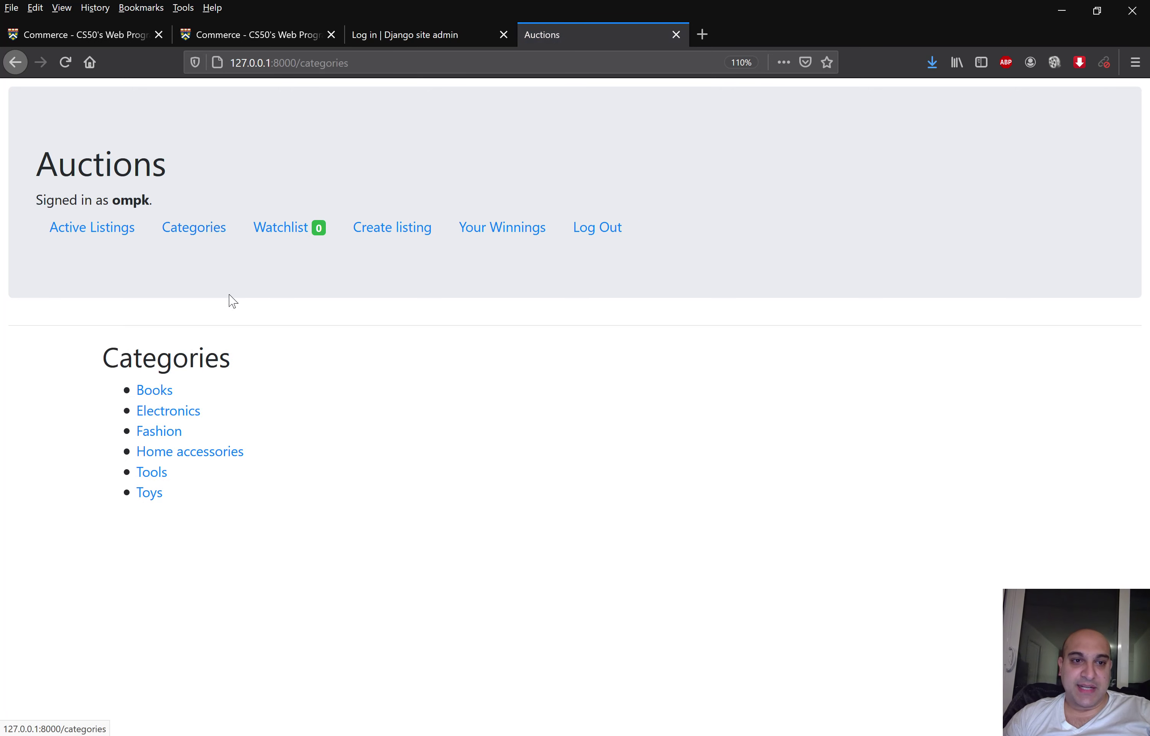
pyautogui.click(164, 396)
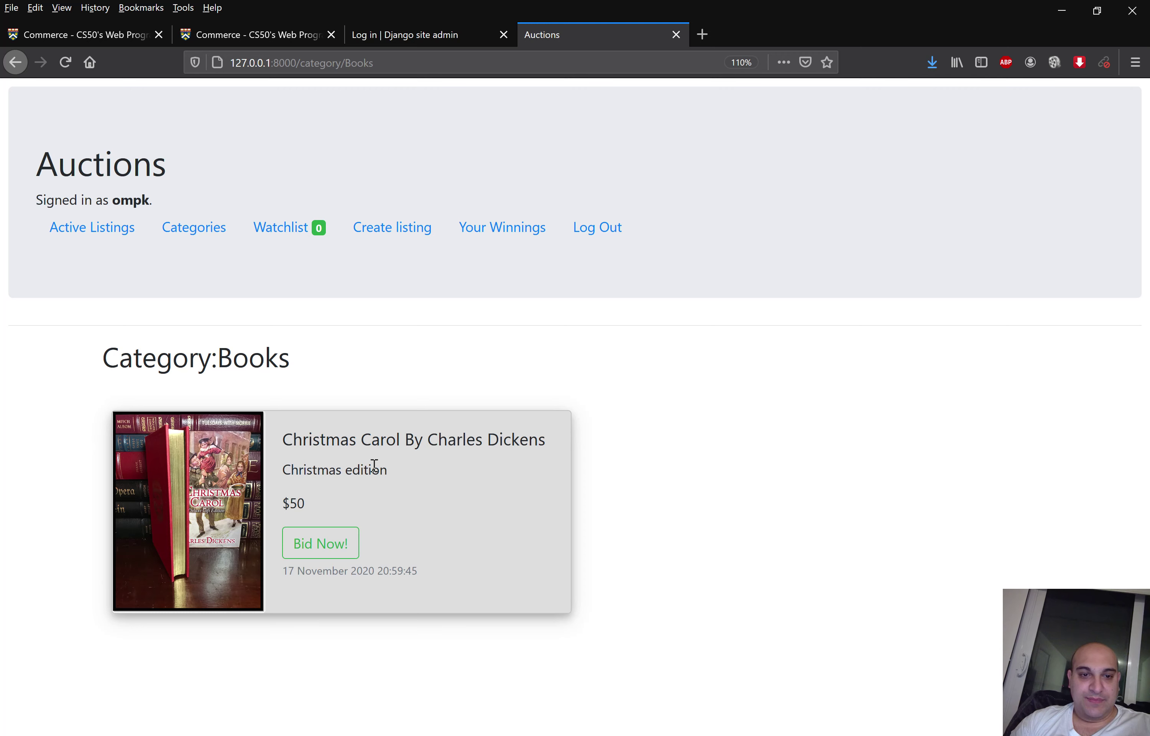
pyautogui.click(206, 245)
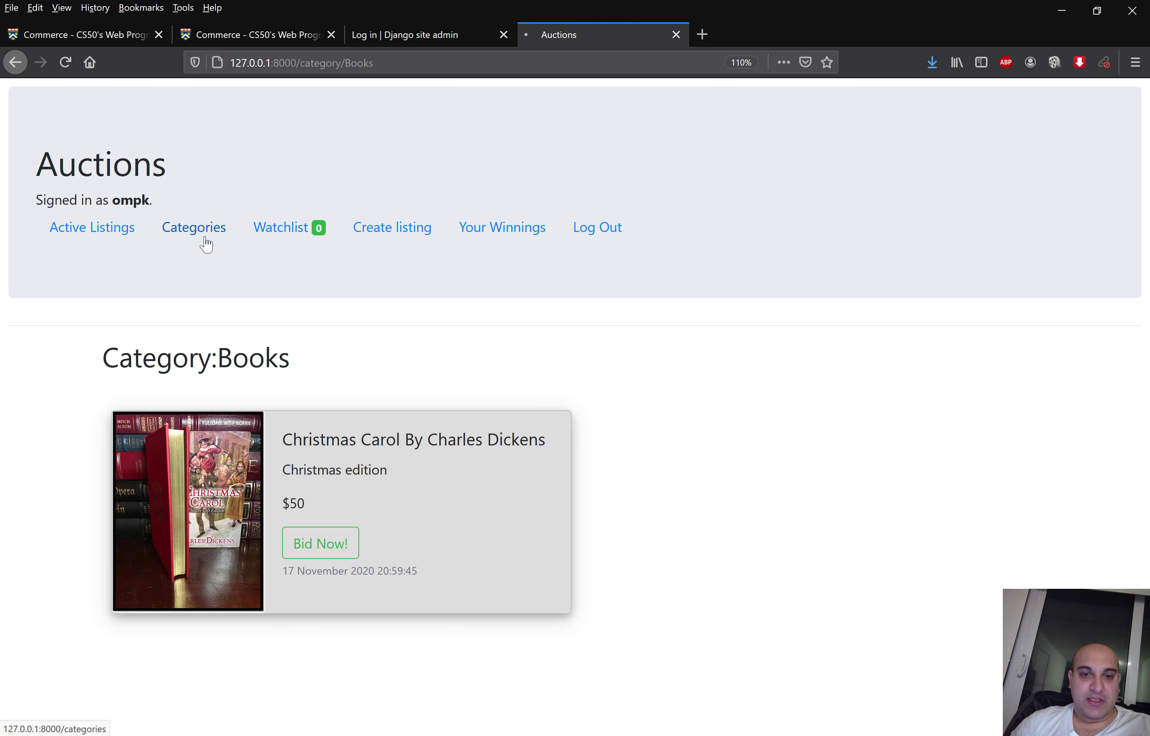
pyautogui.click(171, 413)
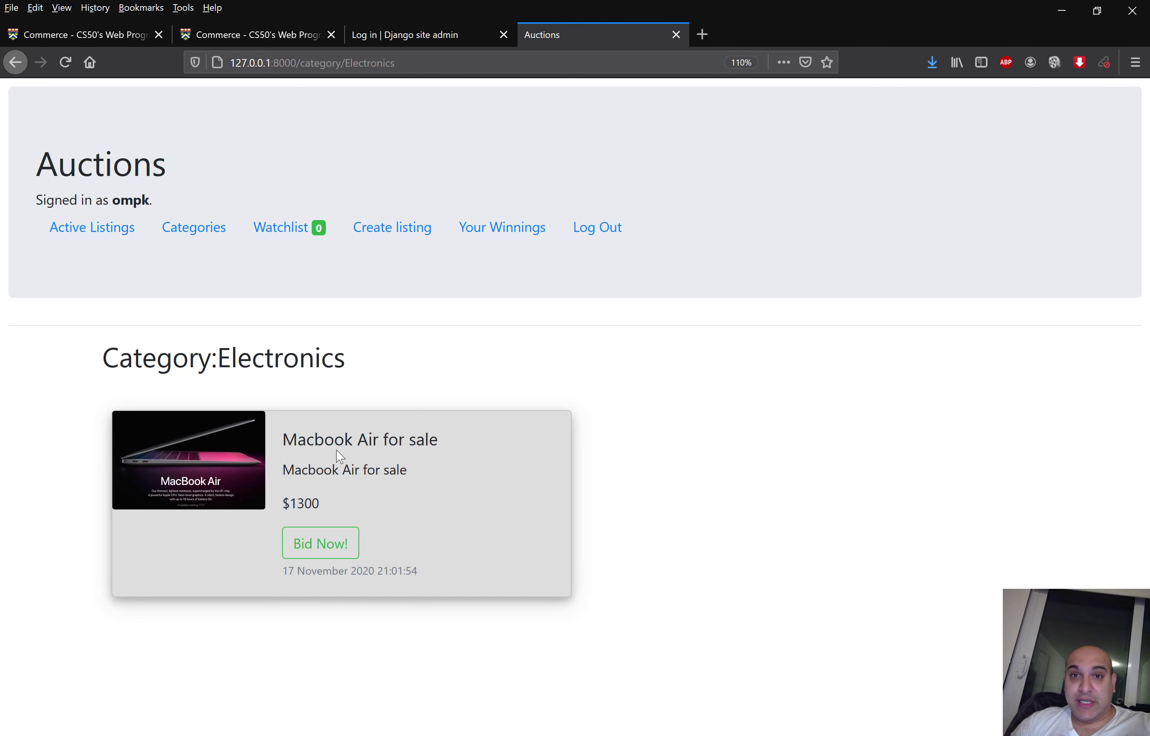
pyautogui.click(208, 231)
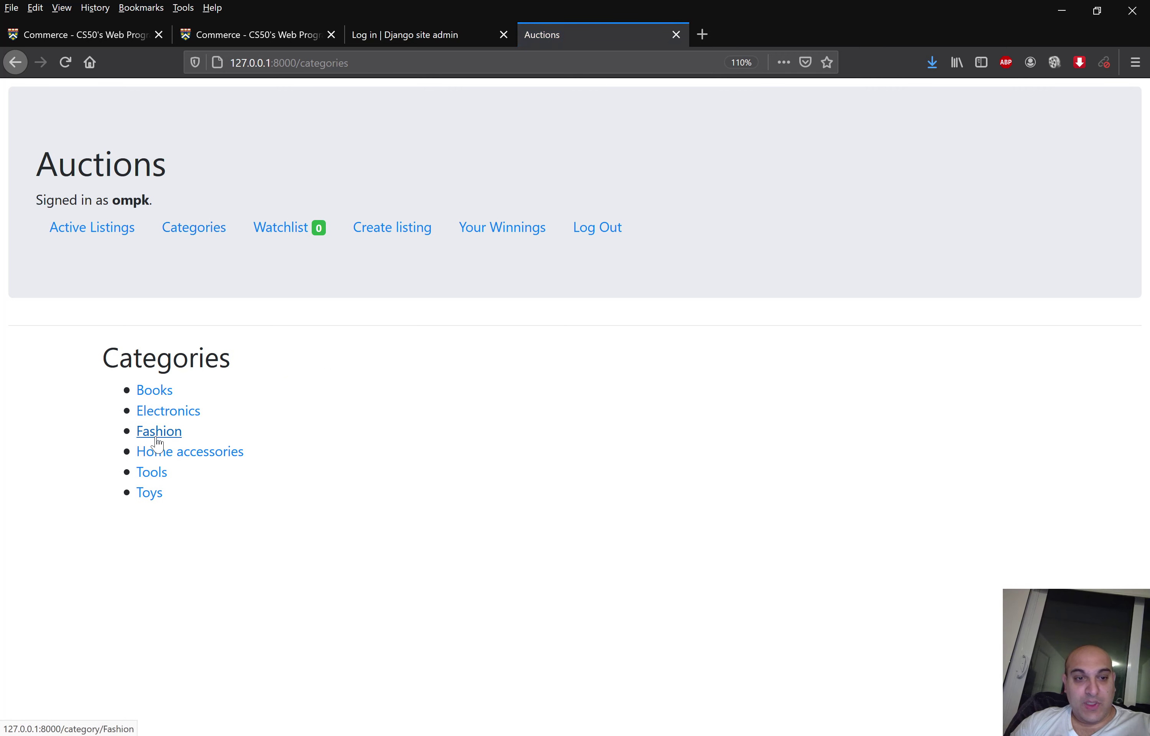
pyautogui.click(152, 436)
pyautogui.click(180, 229)
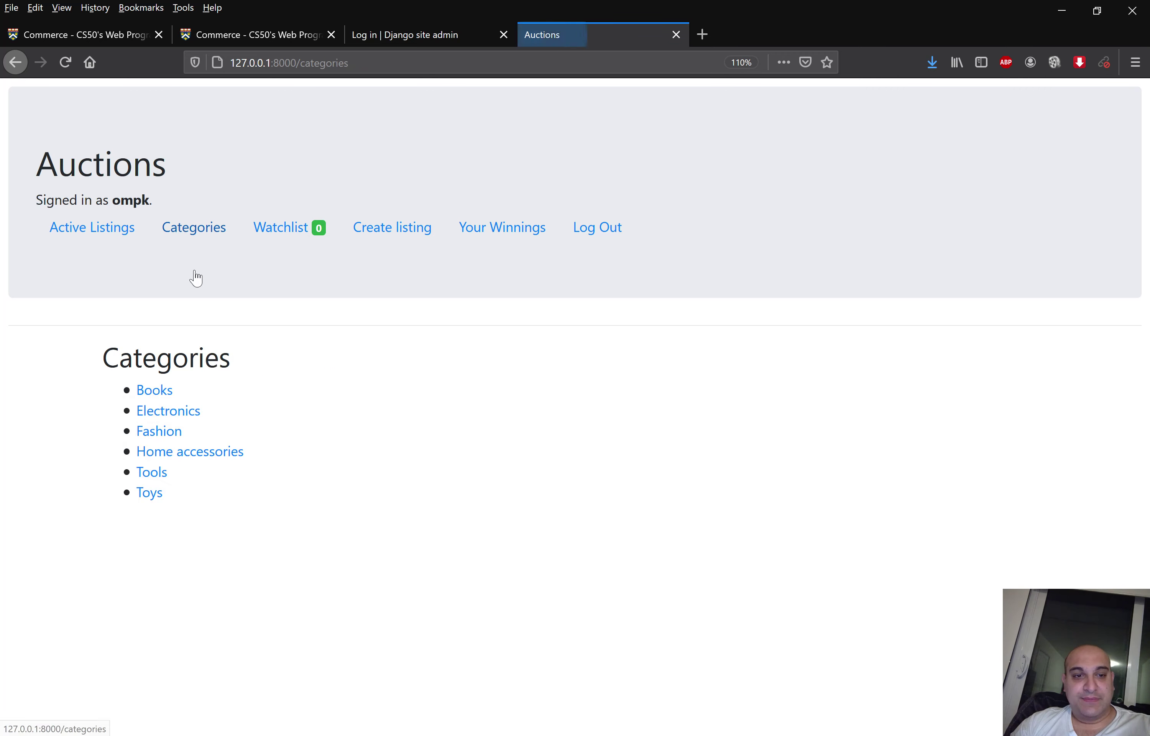
pyautogui.click(186, 454)
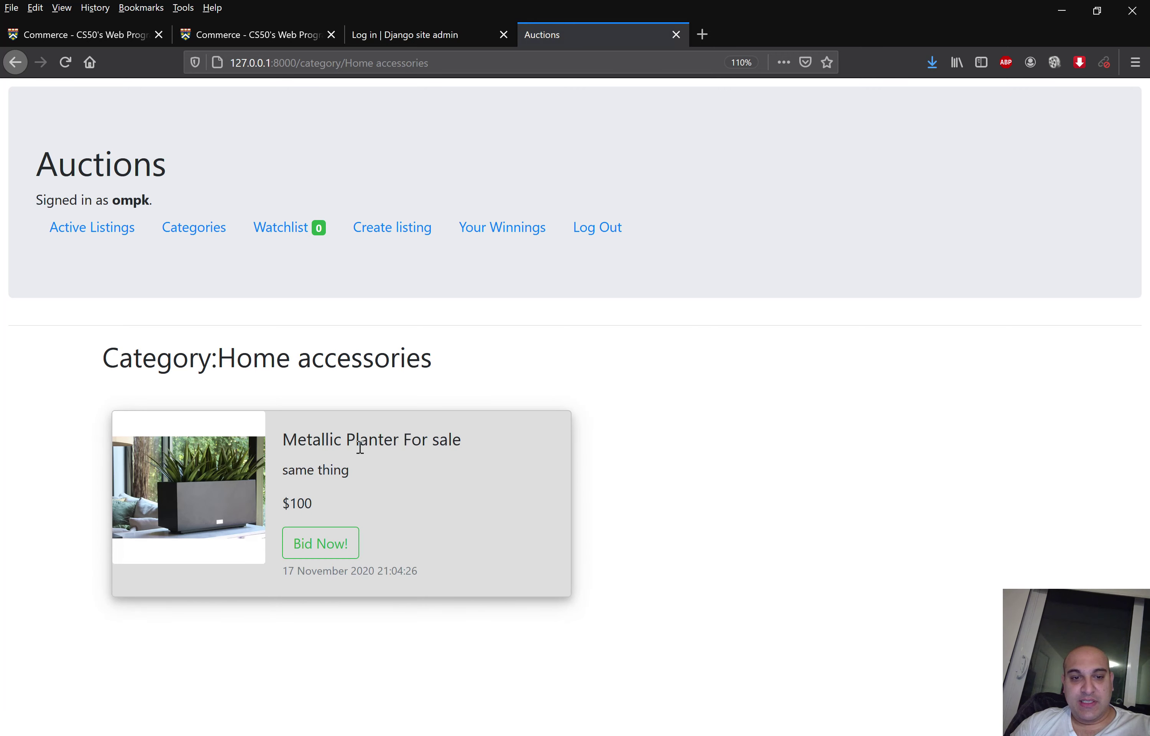
pyautogui.click(186, 231)
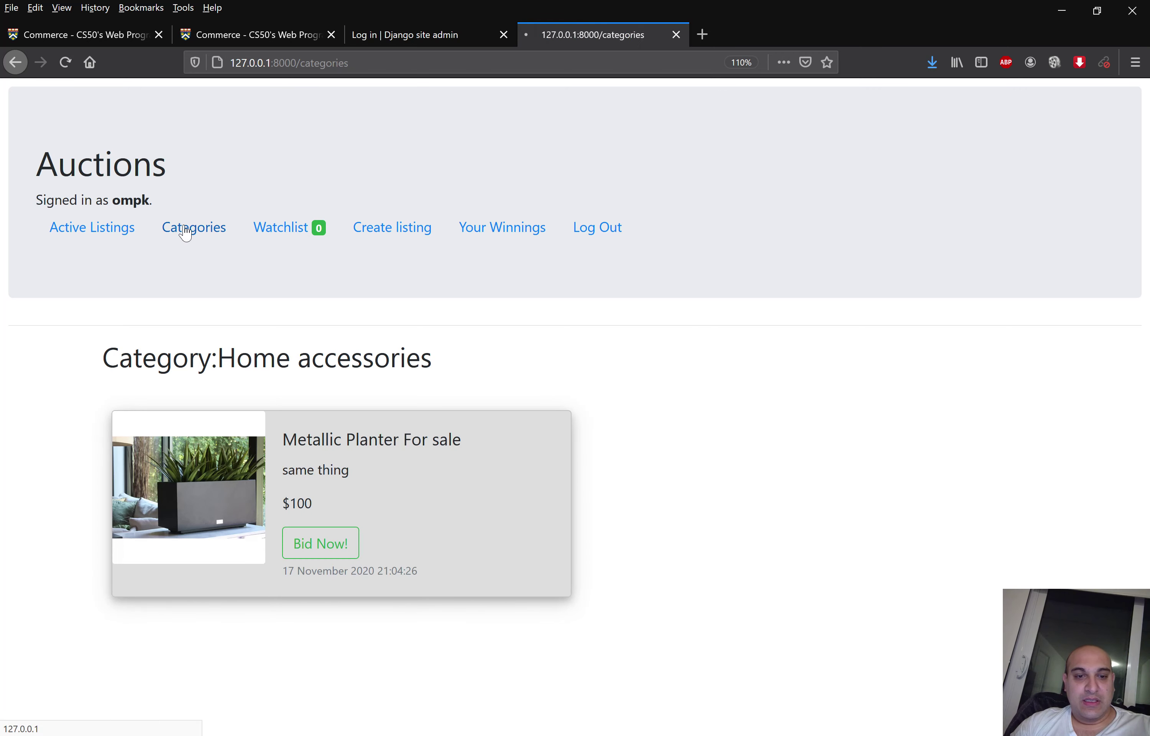
pyautogui.click(150, 473)
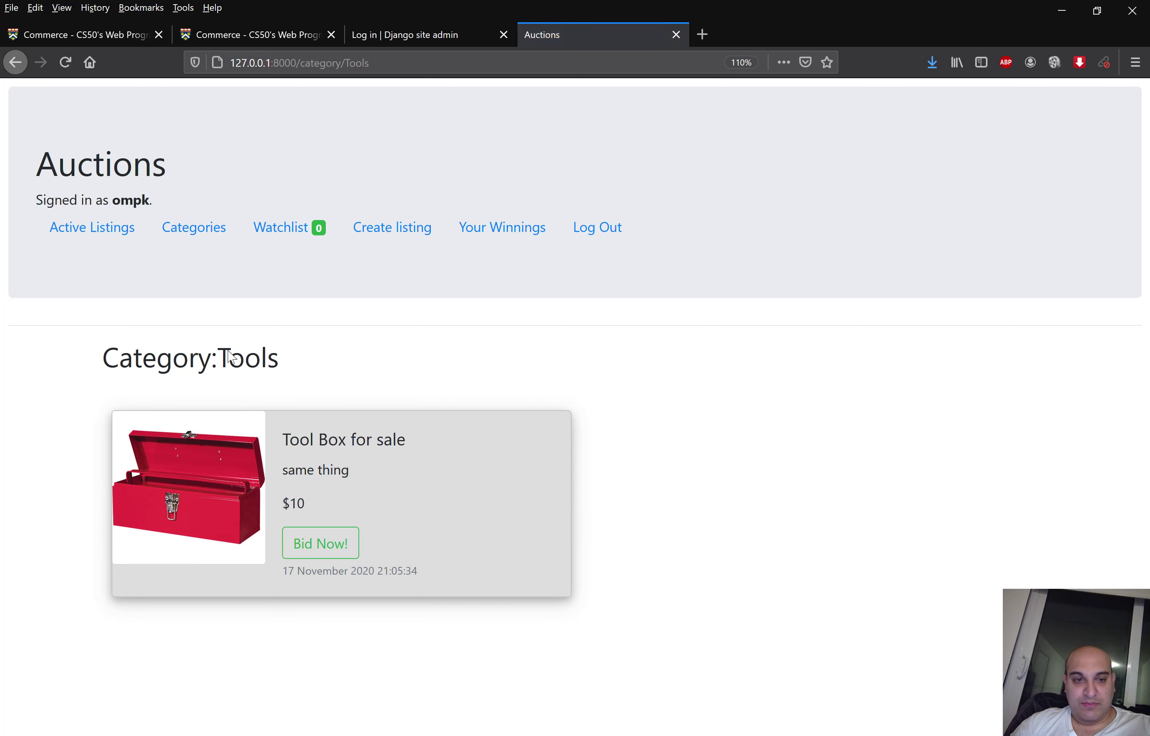
pyautogui.click(193, 238)
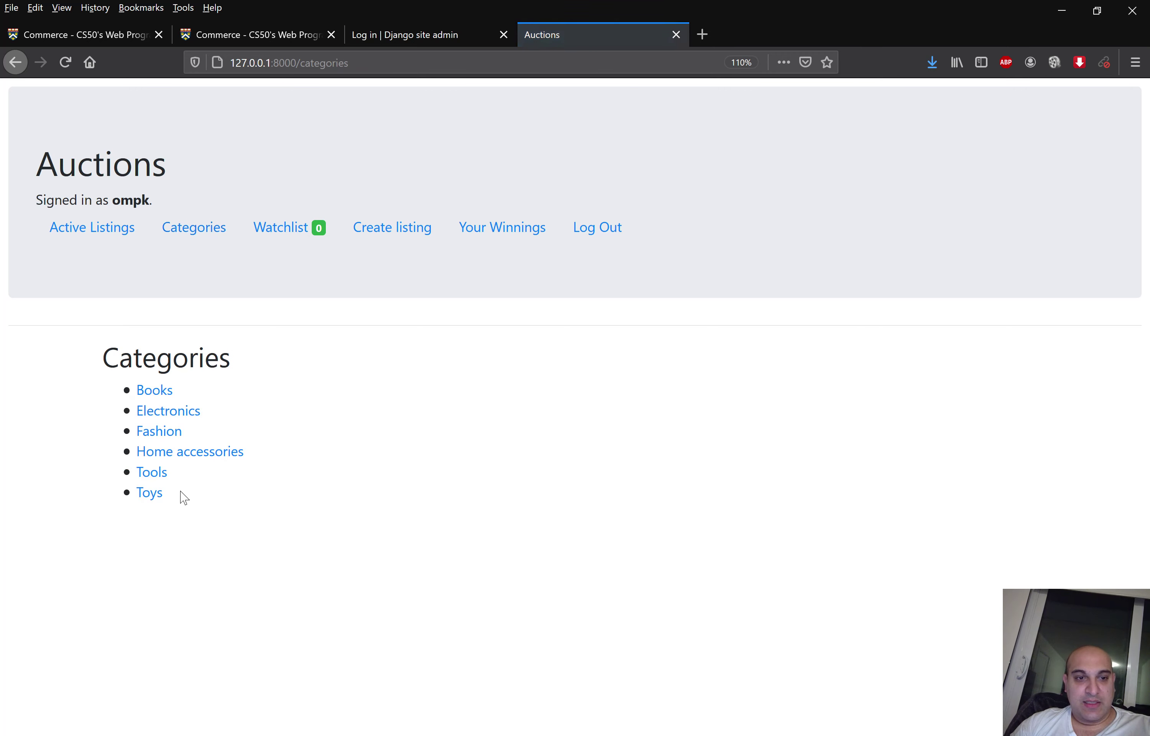
pyautogui.click(151, 492)
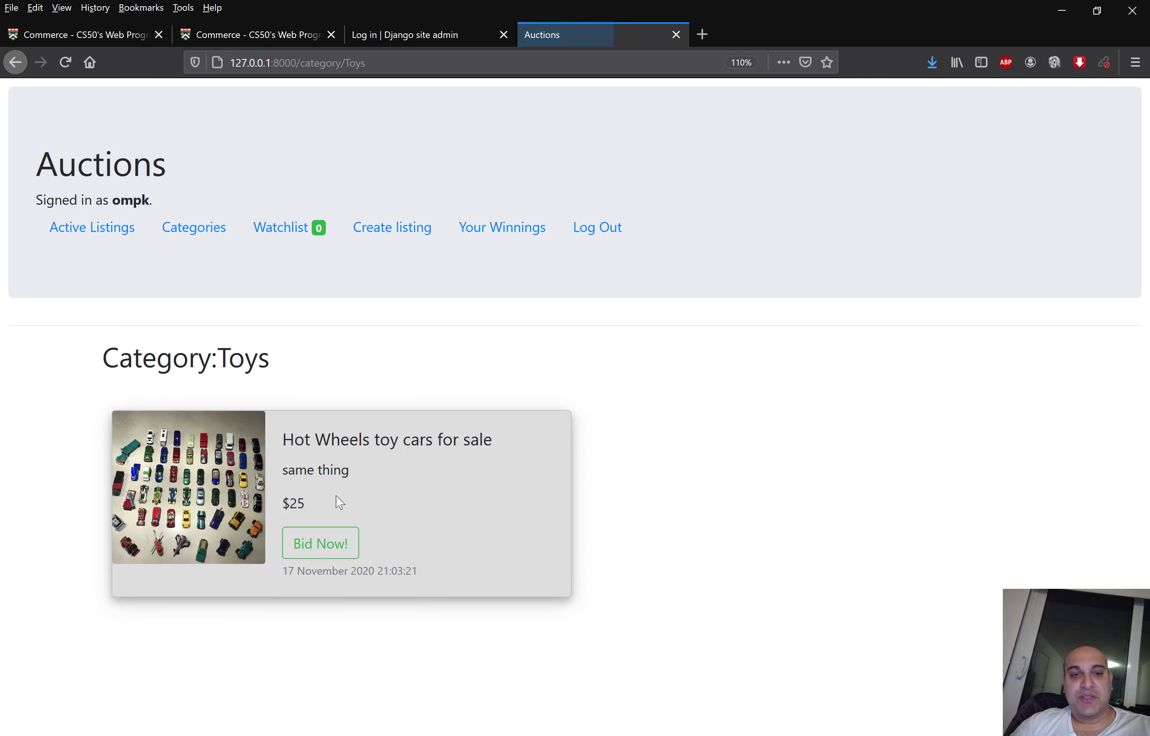
pyautogui.click(212, 236)
pyautogui.click(121, 228)
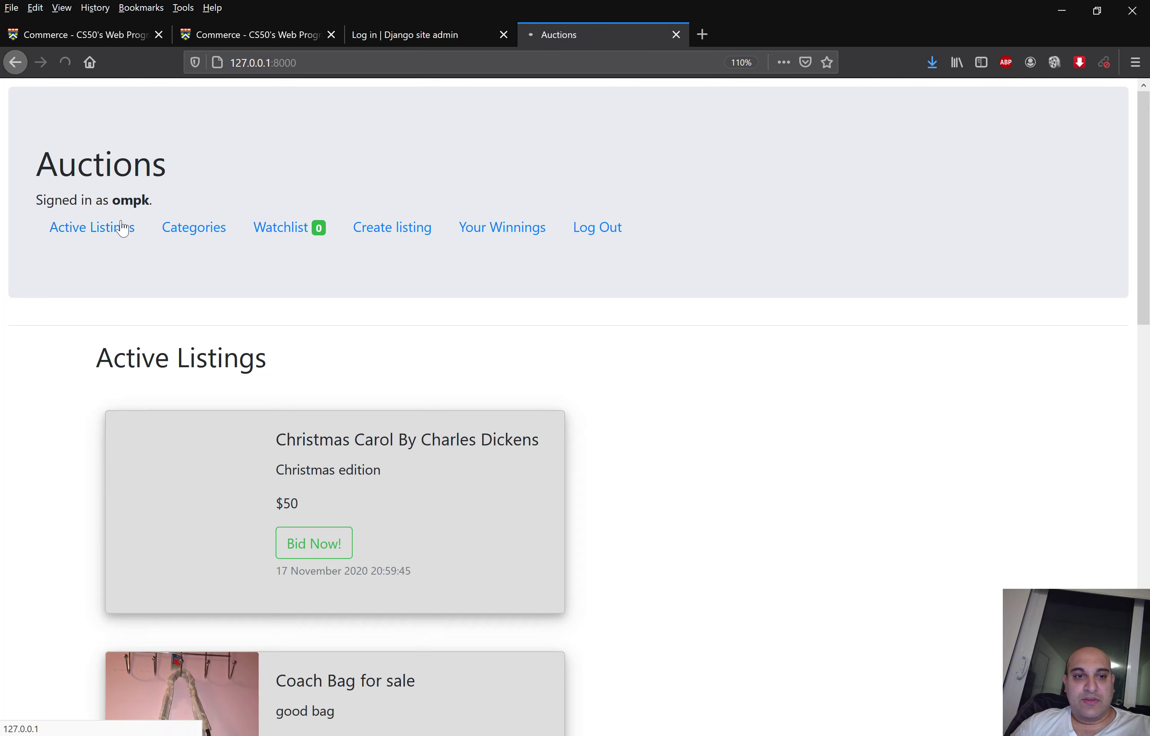
# - Review the Active Listings and check the signed-in username in the header
pyautogui.scroll(-15, 356, 370)
pyautogui.scroll(15, 356, 370)
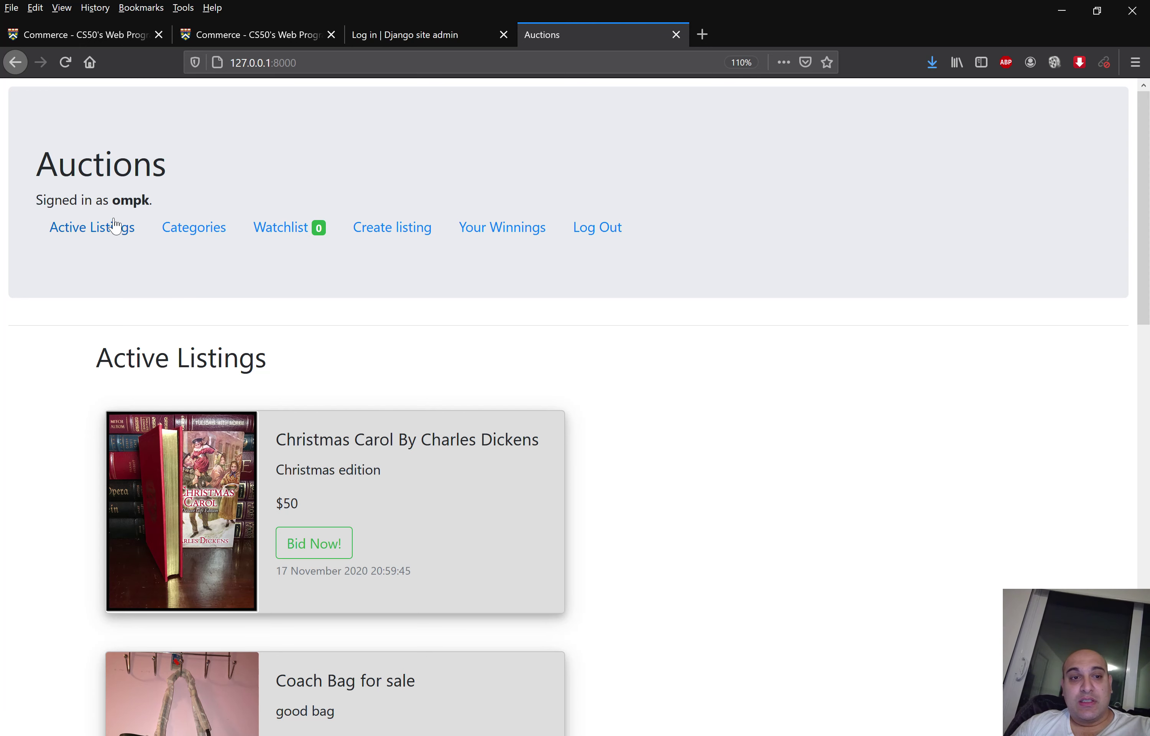
pyautogui.moveTo(113, 200); pyautogui.dragTo(160, 212)
pyautogui.click(262, 182)
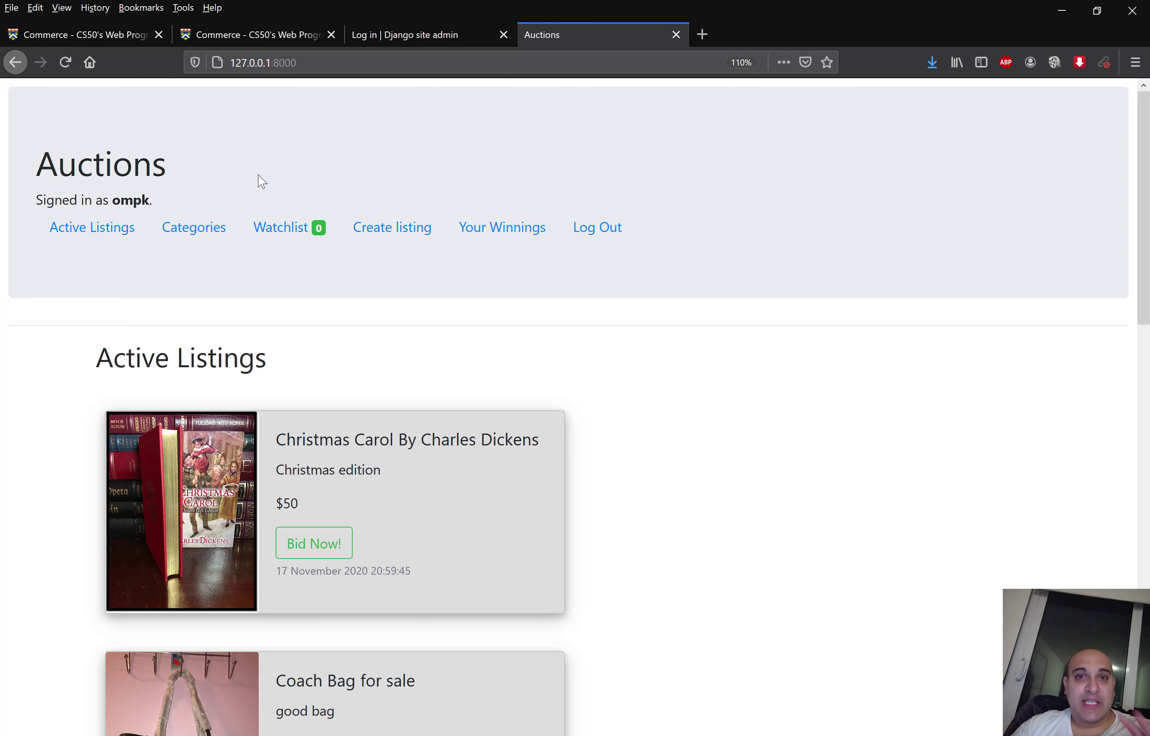
# - Log out and try logging in with the mistyped username 'jadoes' and the password
pyautogui.click(602, 231)
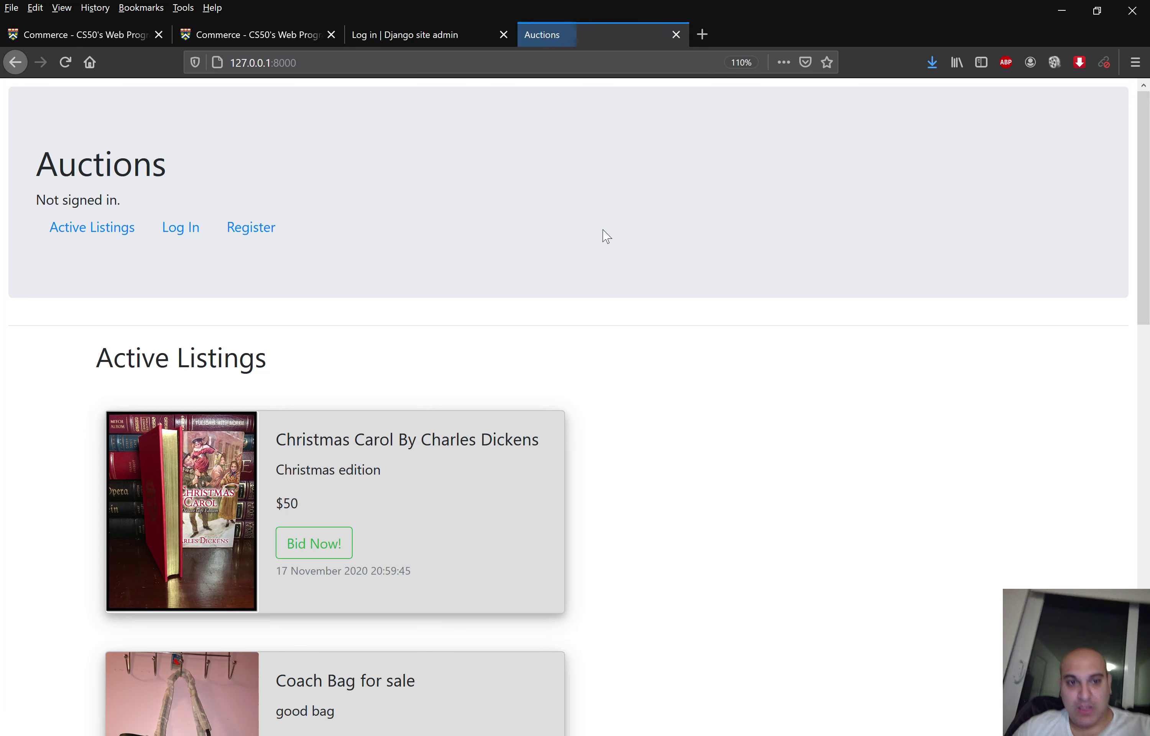
pyautogui.click(169, 227)
pyautogui.click(226, 402)
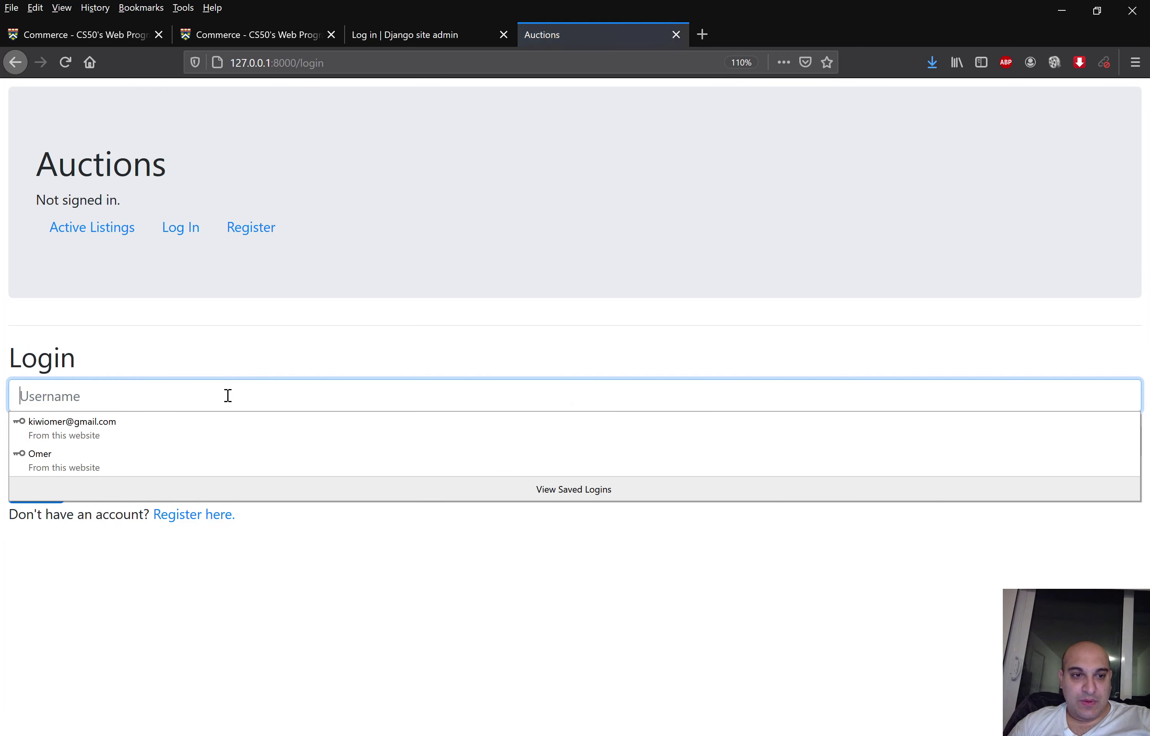
pyautogui.write('jado')
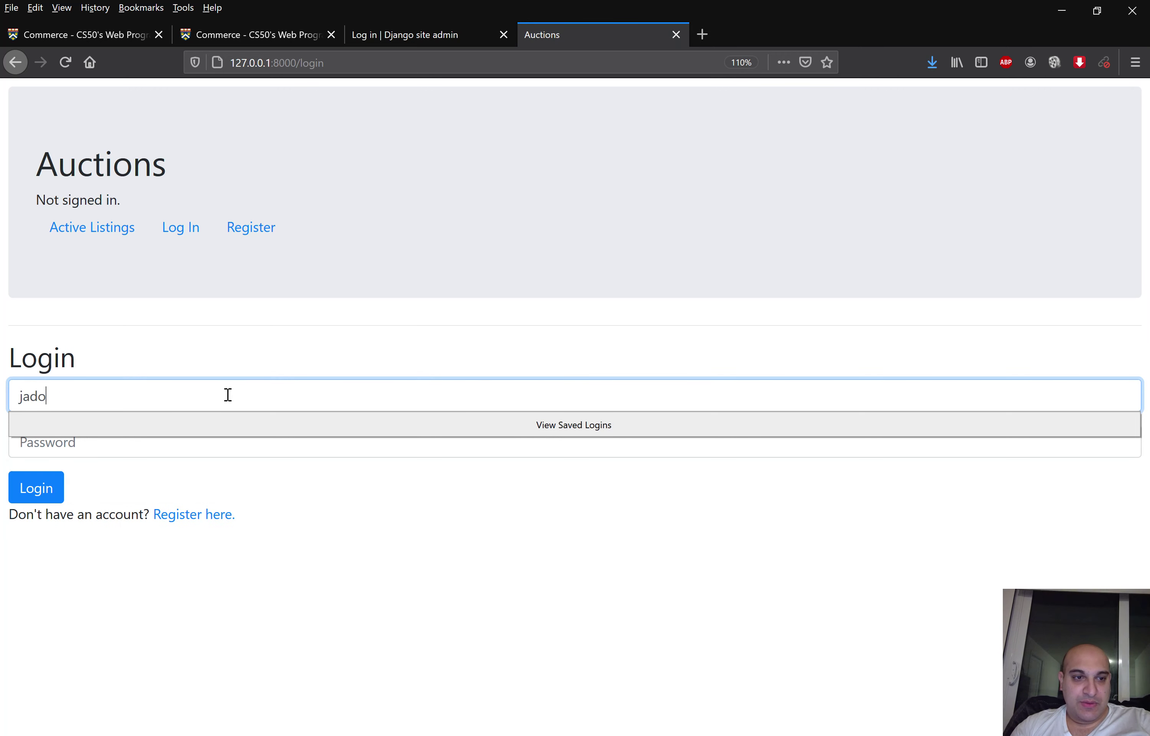
pyautogui.write('es')
pyautogui.press('Tab')
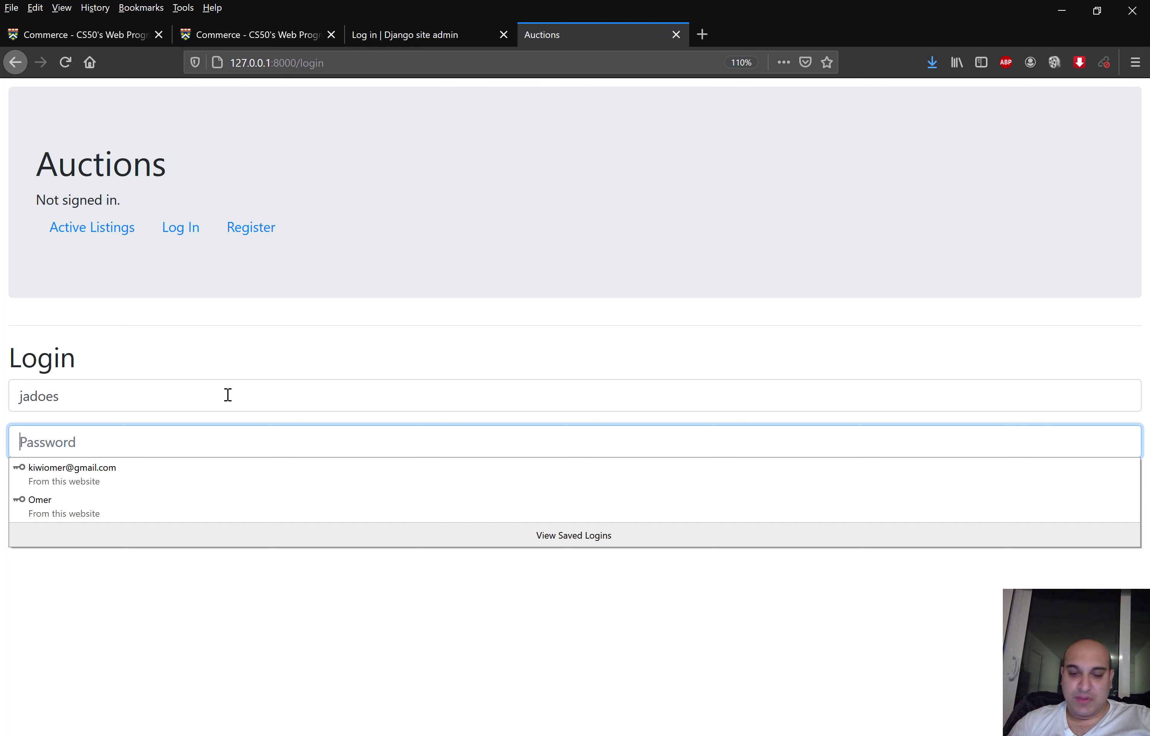
pyautogui.write('1234')
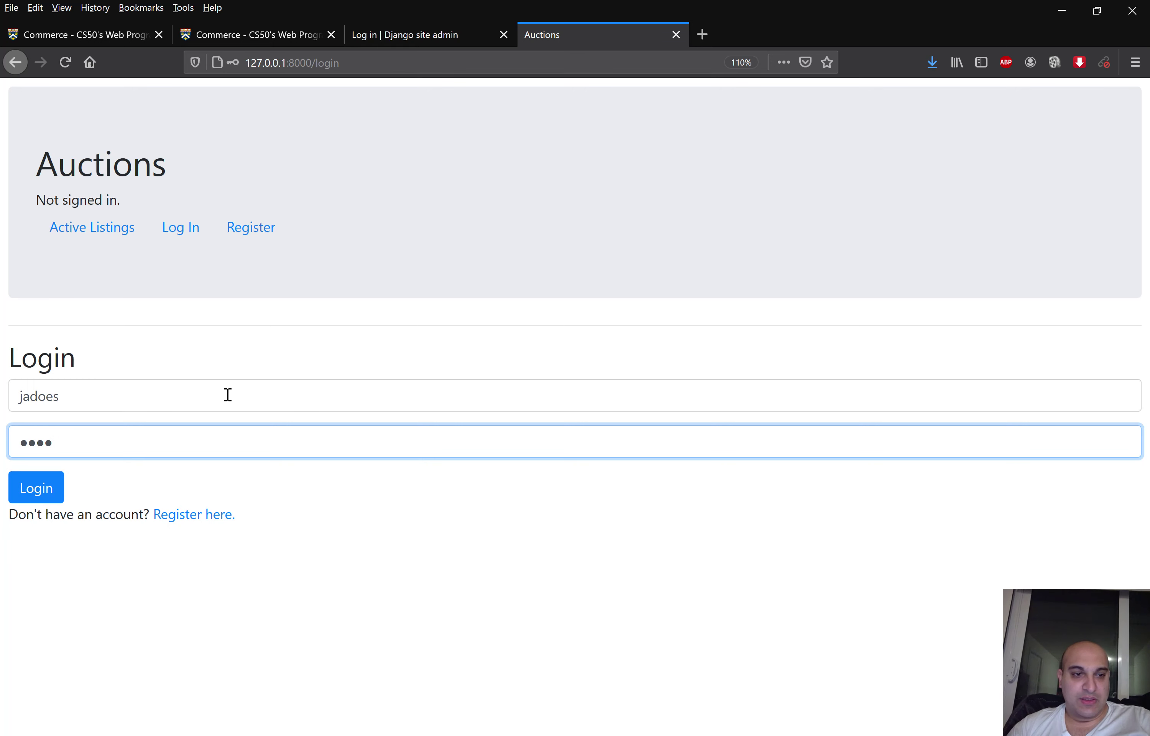
pyautogui.click(11, 487)
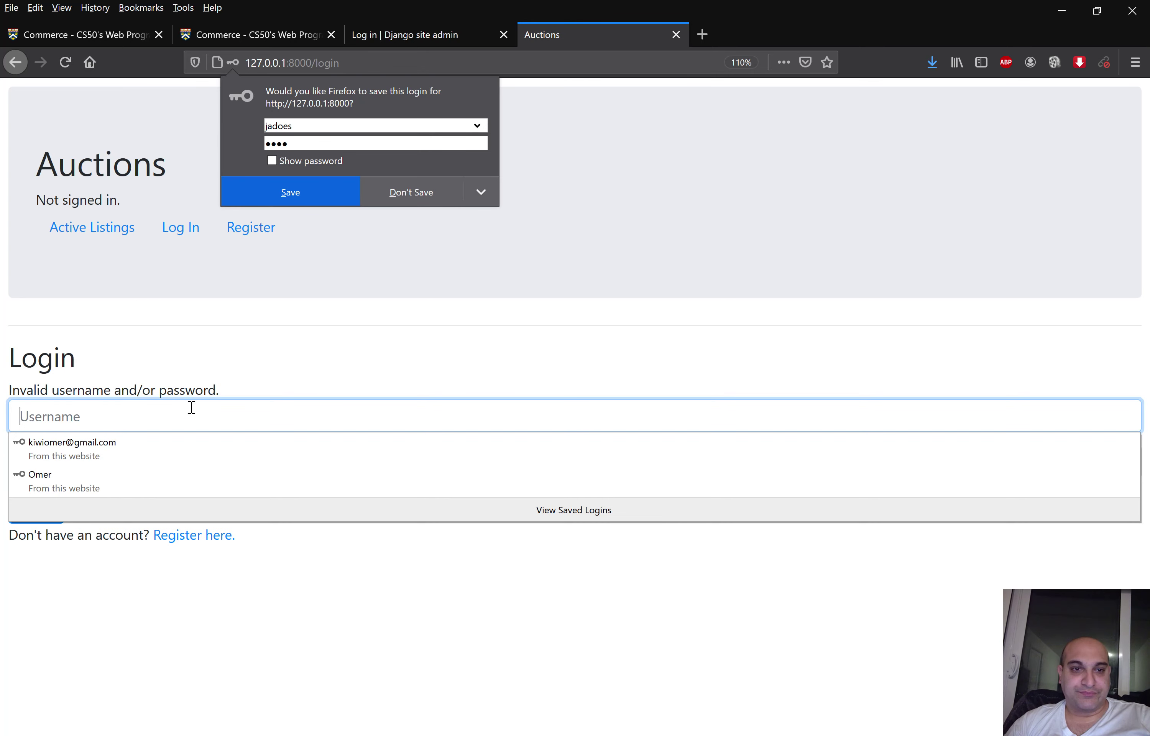
# - Check the notes, log in as 'jodoes' with the password, and decline saving it
pyautogui.hotkey('alt', 'Tab')
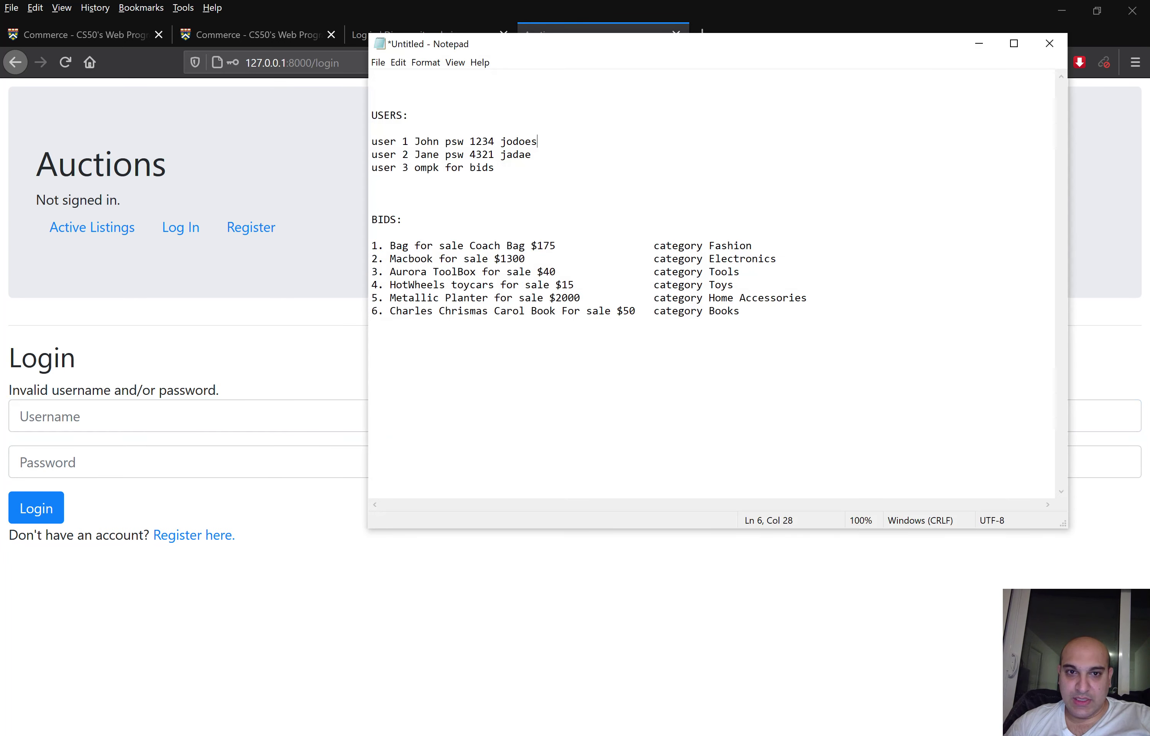
pyautogui.hotkey('alt', 'Tab')
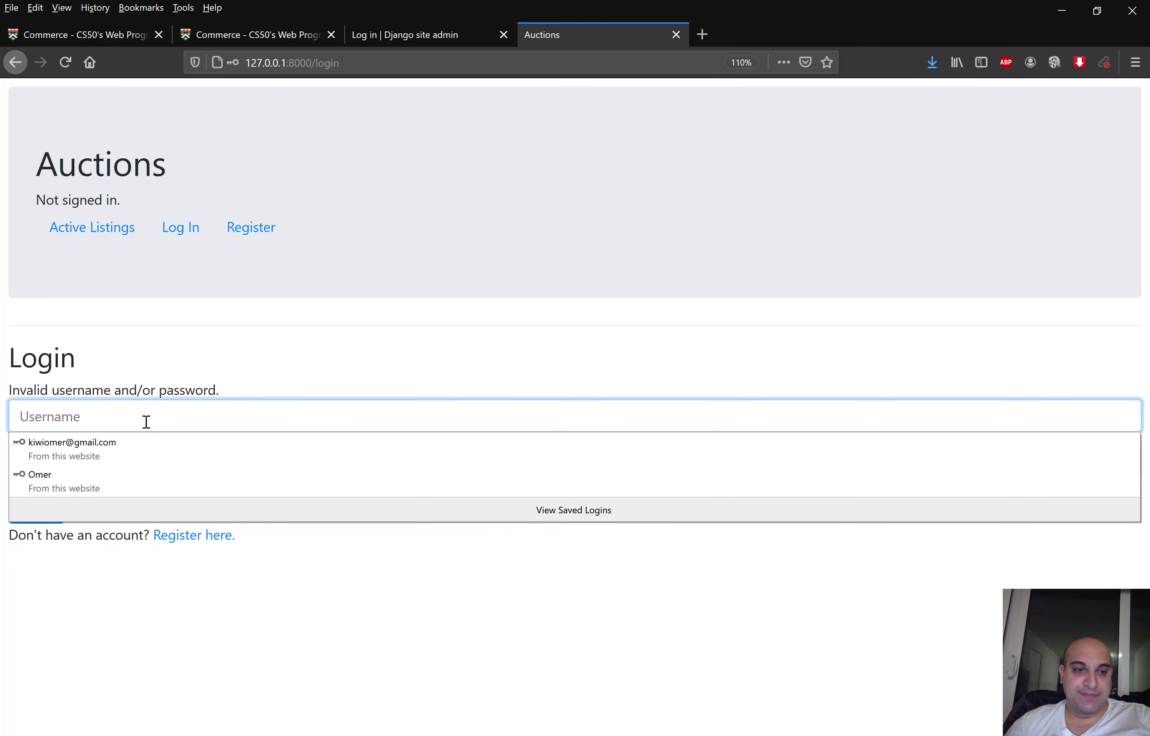
pyautogui.click(146, 422)
pyautogui.write('jodoes')
pyautogui.press('Tab')
pyautogui.write('1234')
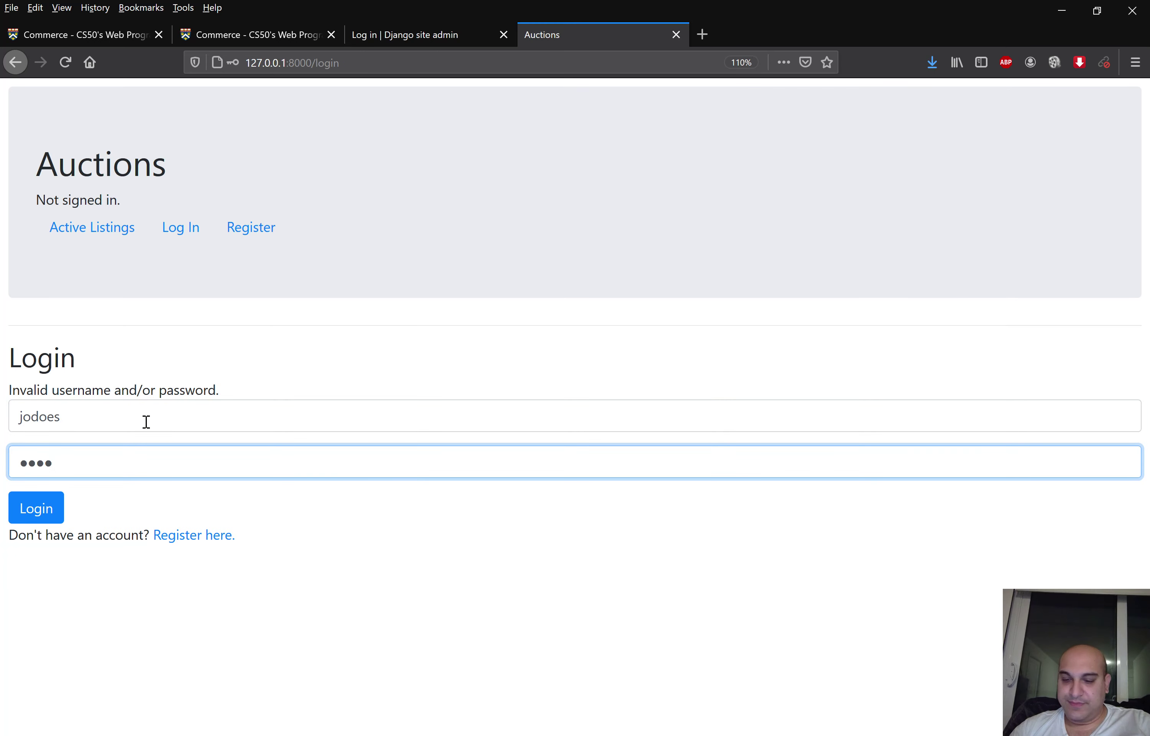
pyautogui.press('Return')
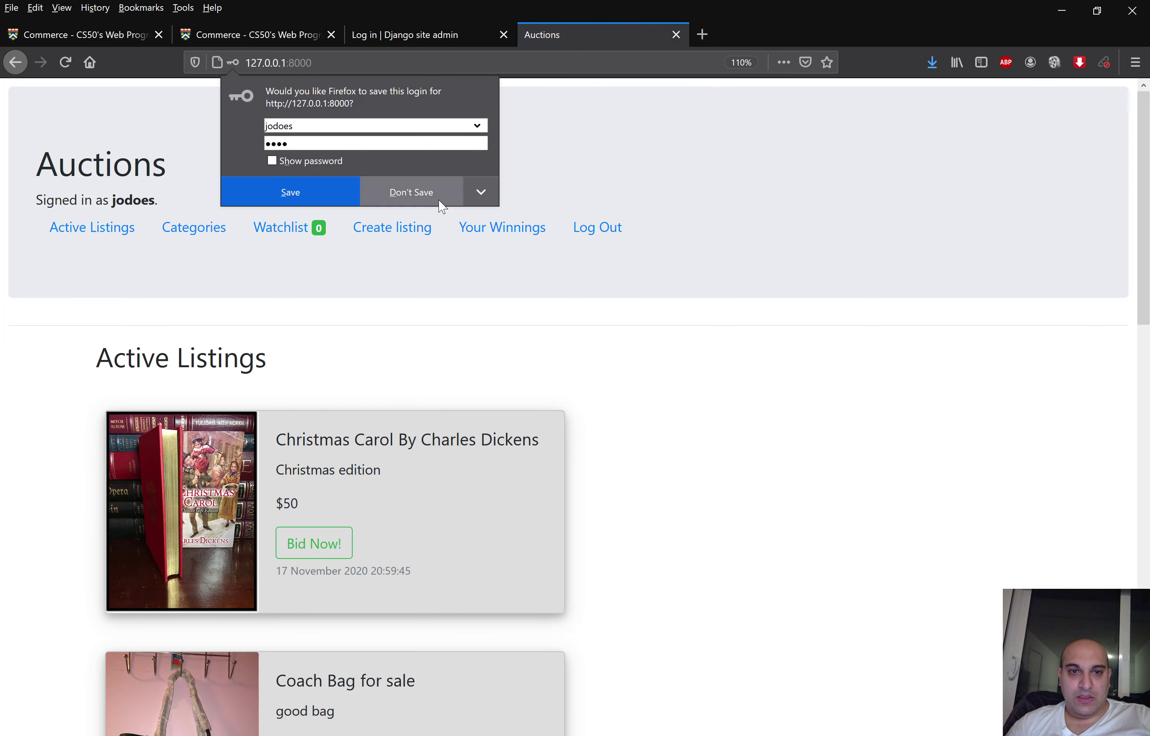
pyautogui.click(442, 207)
# - Browse the active listings and open the Macbook Air for sale listing
pyautogui.scroll(-3, 541, 387)
pyautogui.scroll(1, 544, 388)
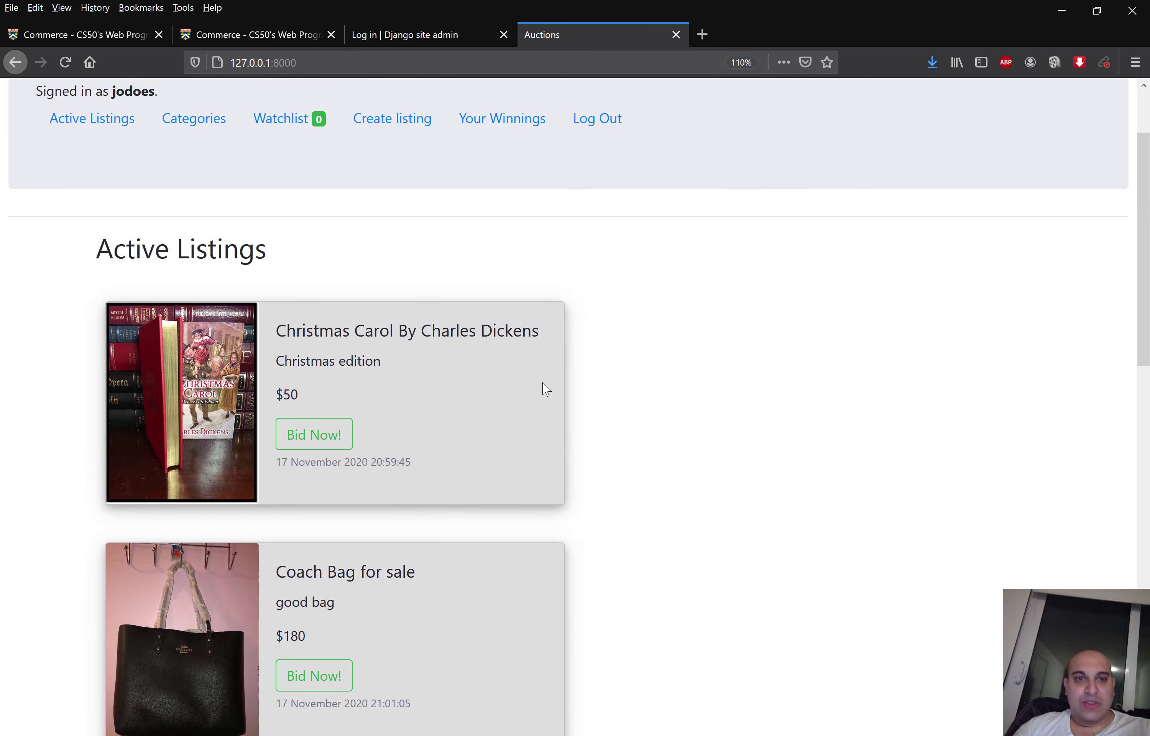
pyautogui.scroll(2, 543, 388)
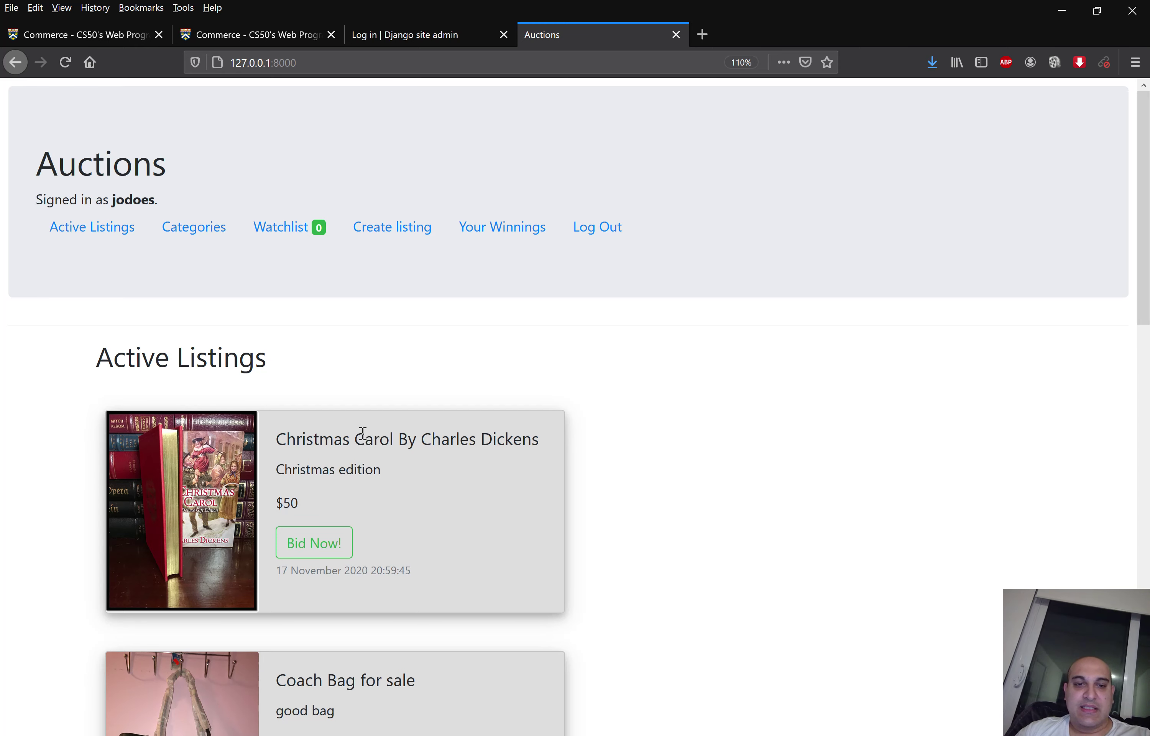
pyautogui.scroll(-5, 364, 434)
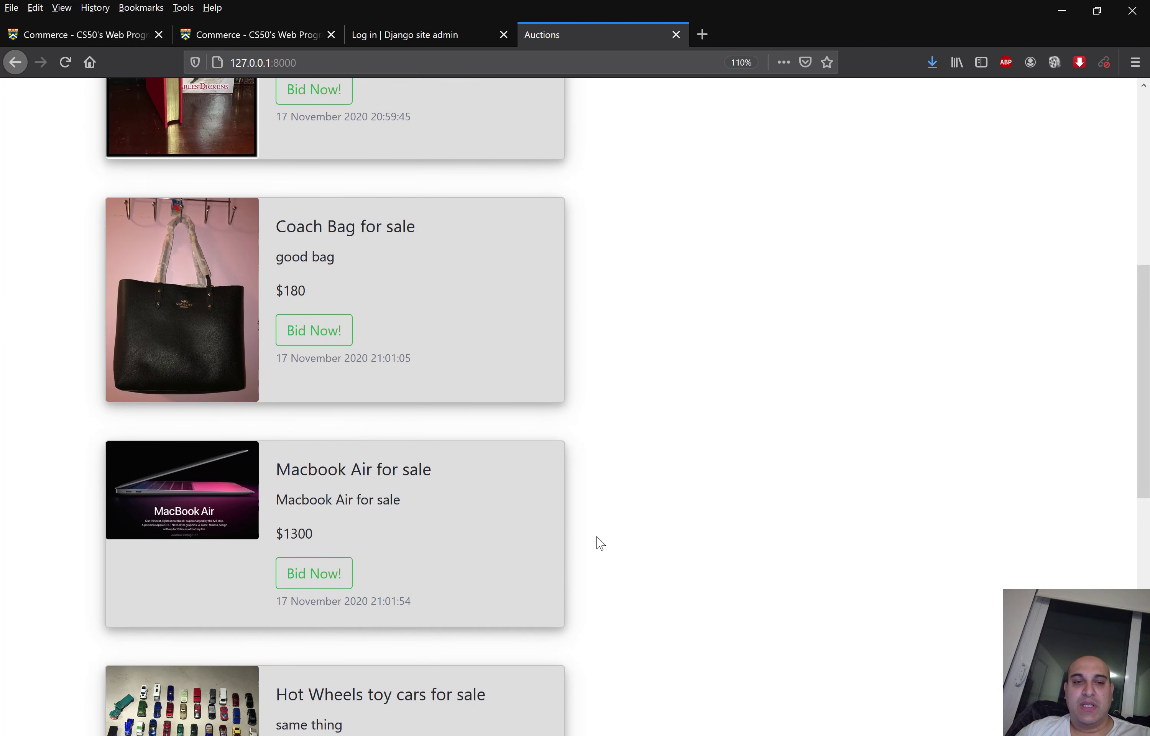
pyautogui.scroll(5, 601, 544)
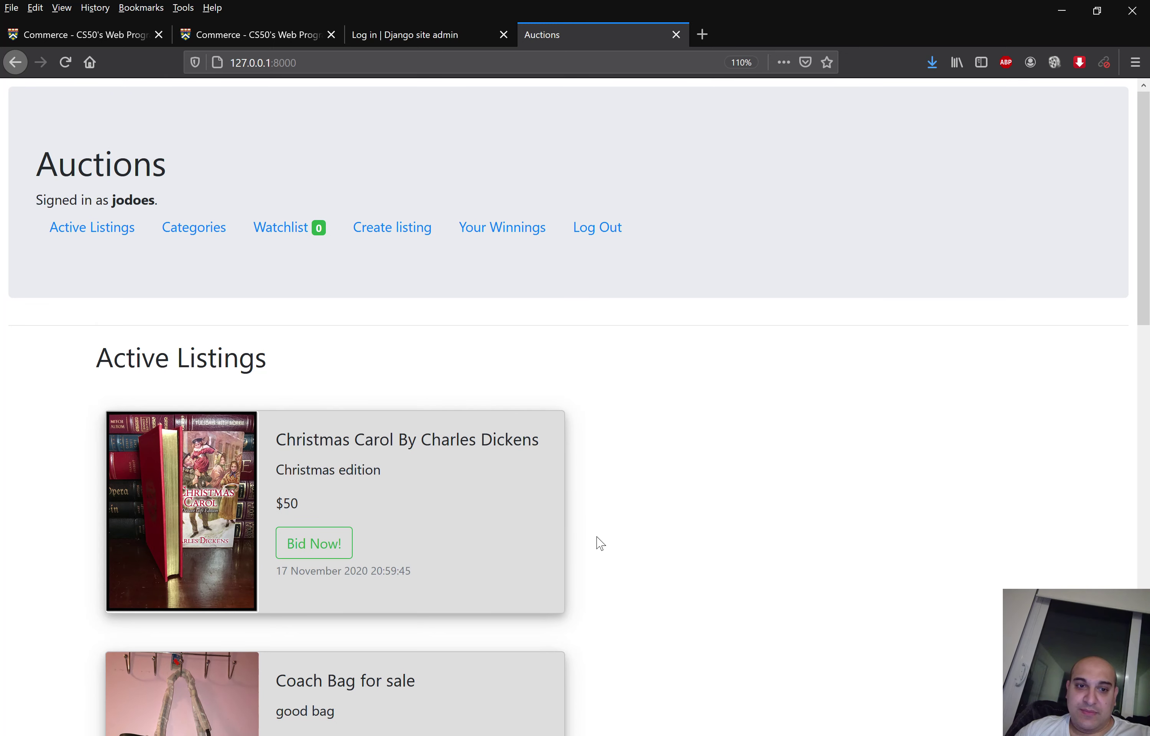
pyautogui.scroll(-4, 601, 543)
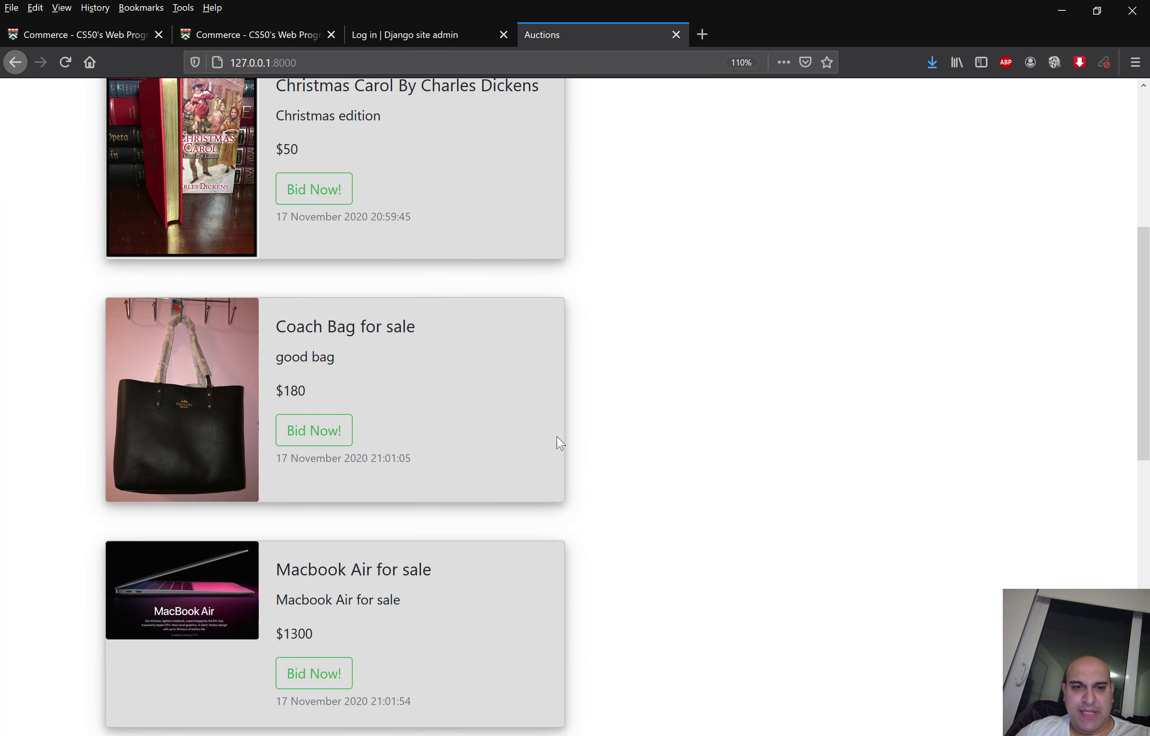
pyautogui.scroll(1, 561, 443)
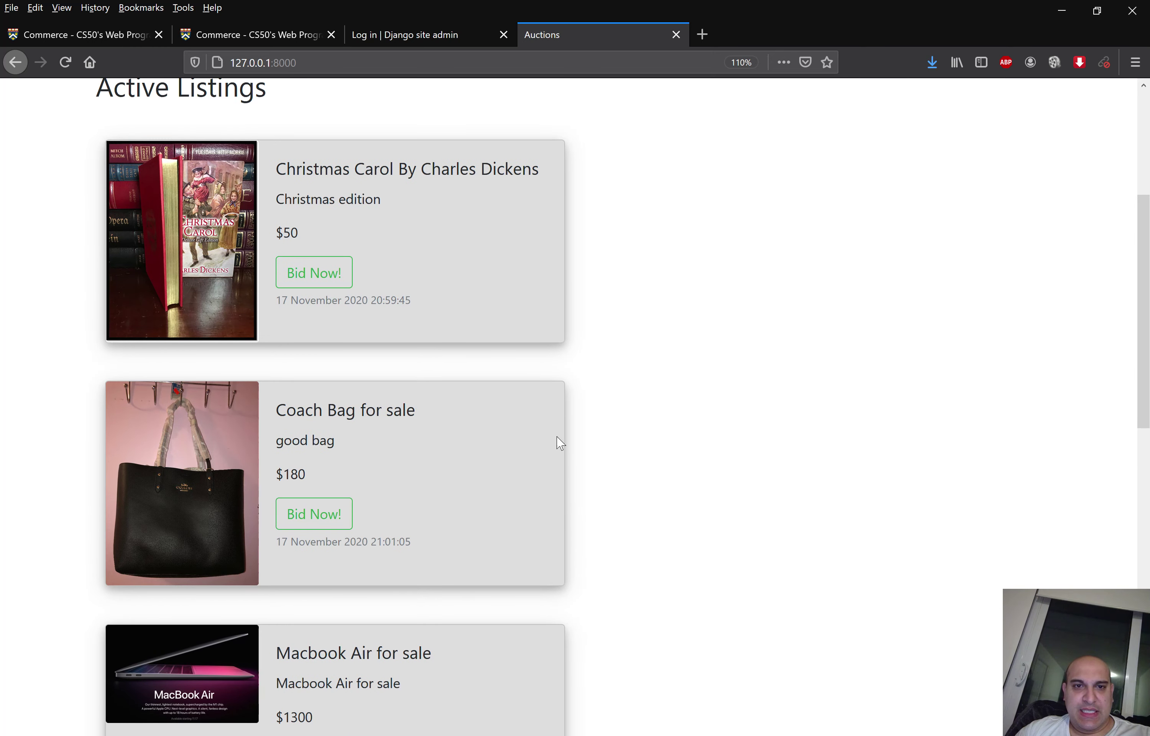
pyautogui.scroll(-3, 561, 443)
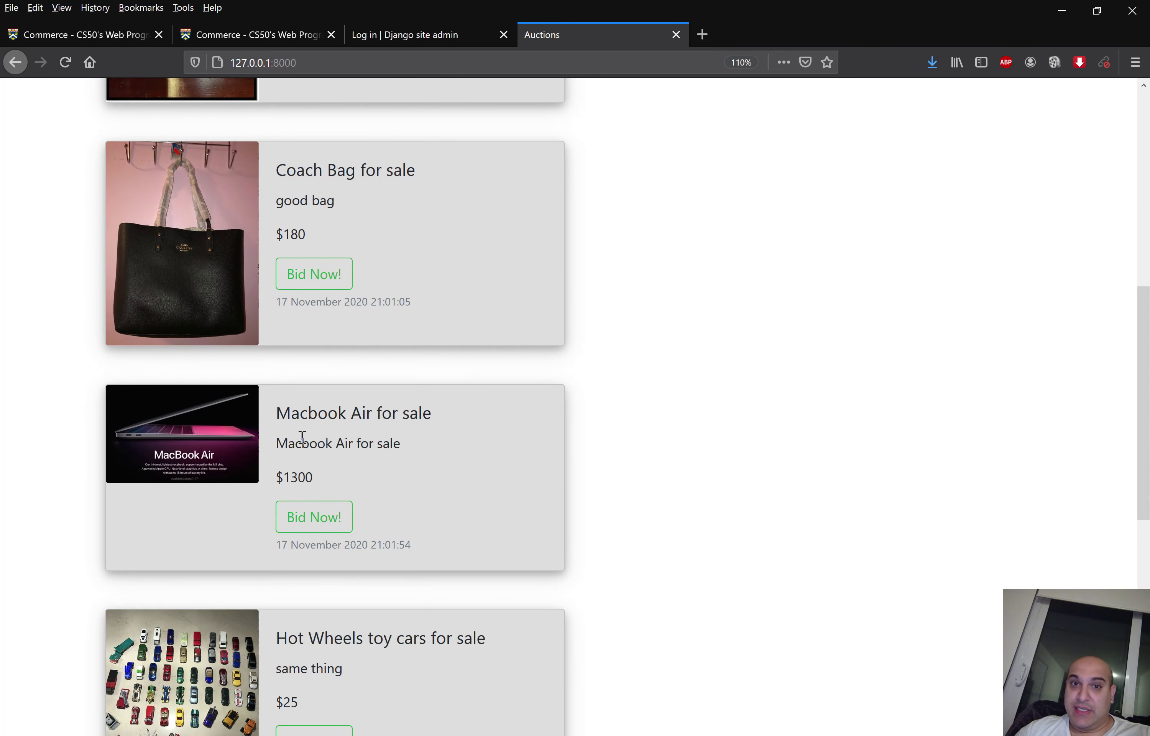
pyautogui.click(319, 528)
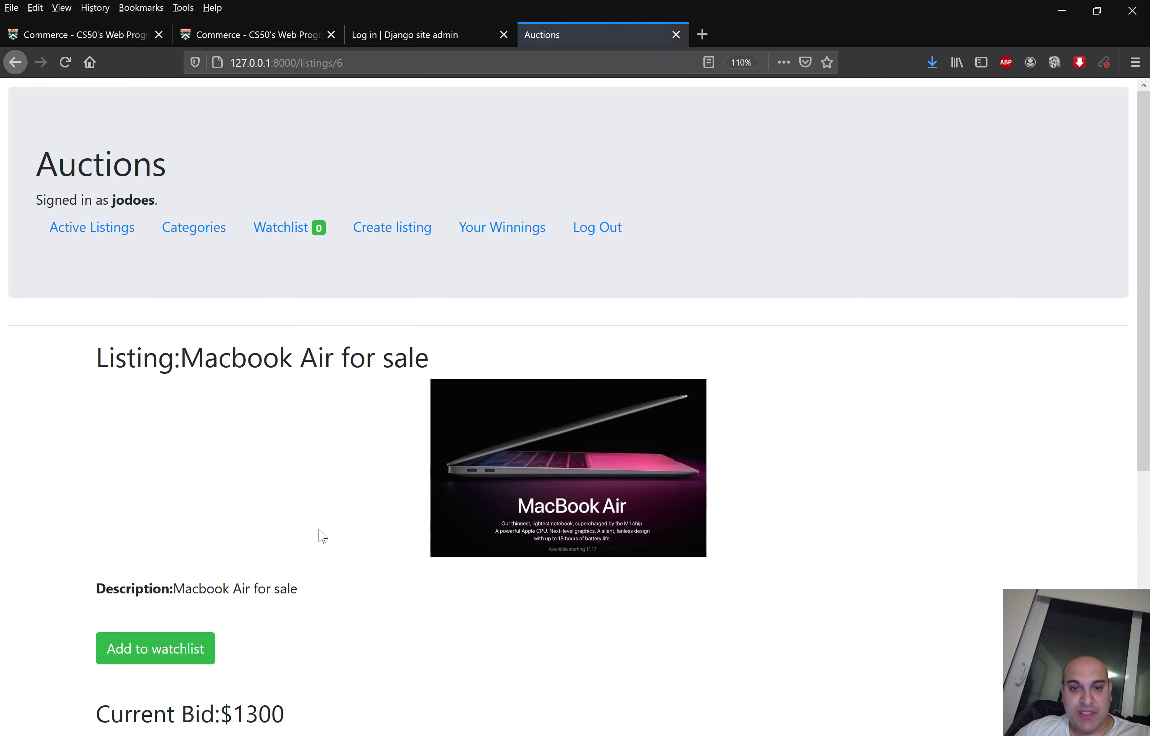
# - Bid 1000 on the Macbook Air, which is rejected as not above the $1300 current bid
pyautogui.scroll(-5, 370, 582)
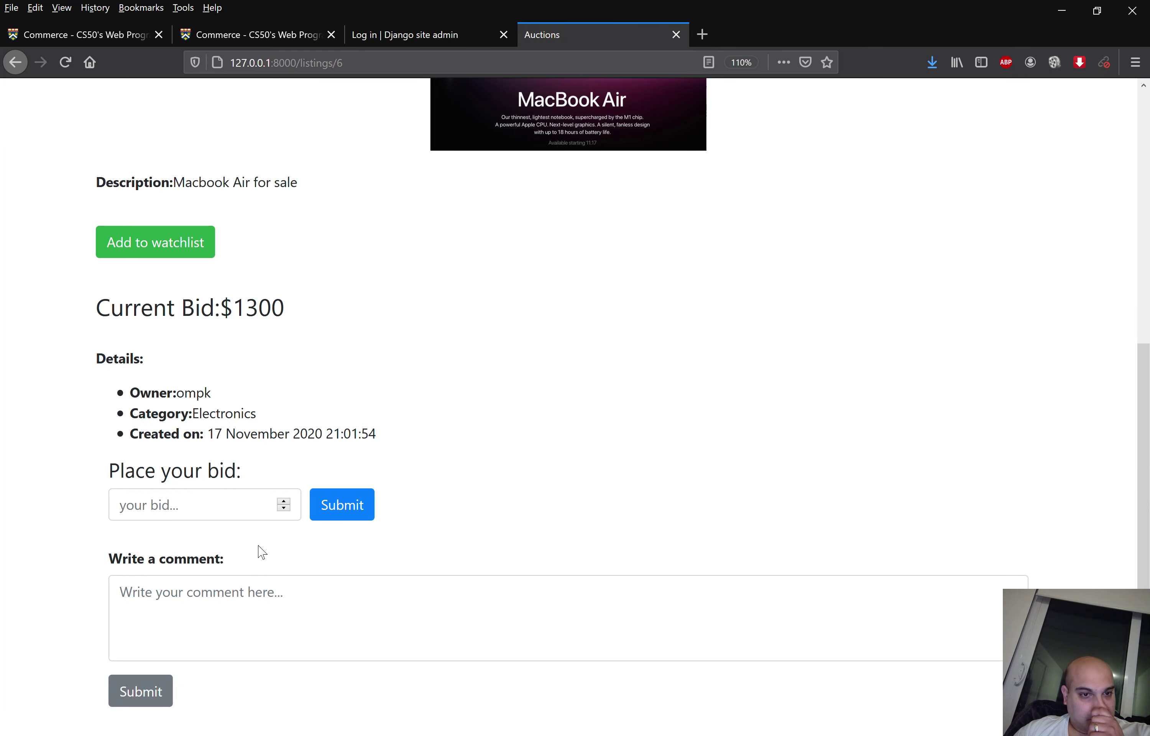
pyautogui.click(255, 511)
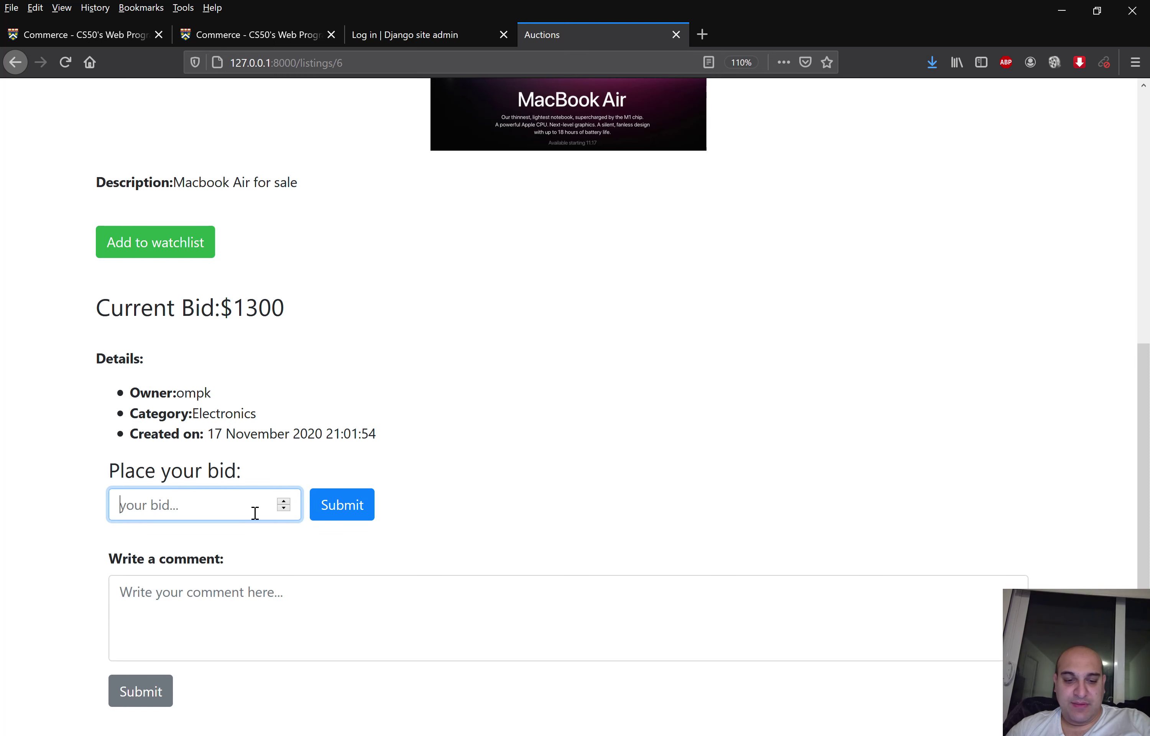
pyautogui.write('1000')
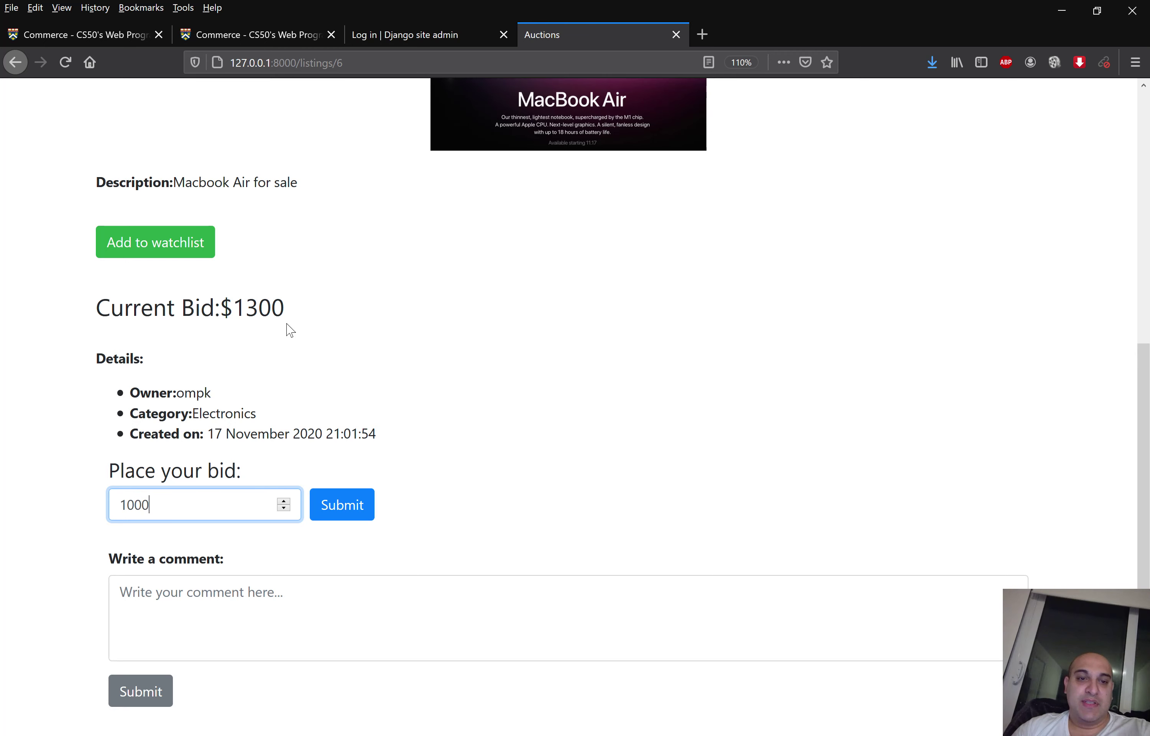
pyautogui.click(359, 506)
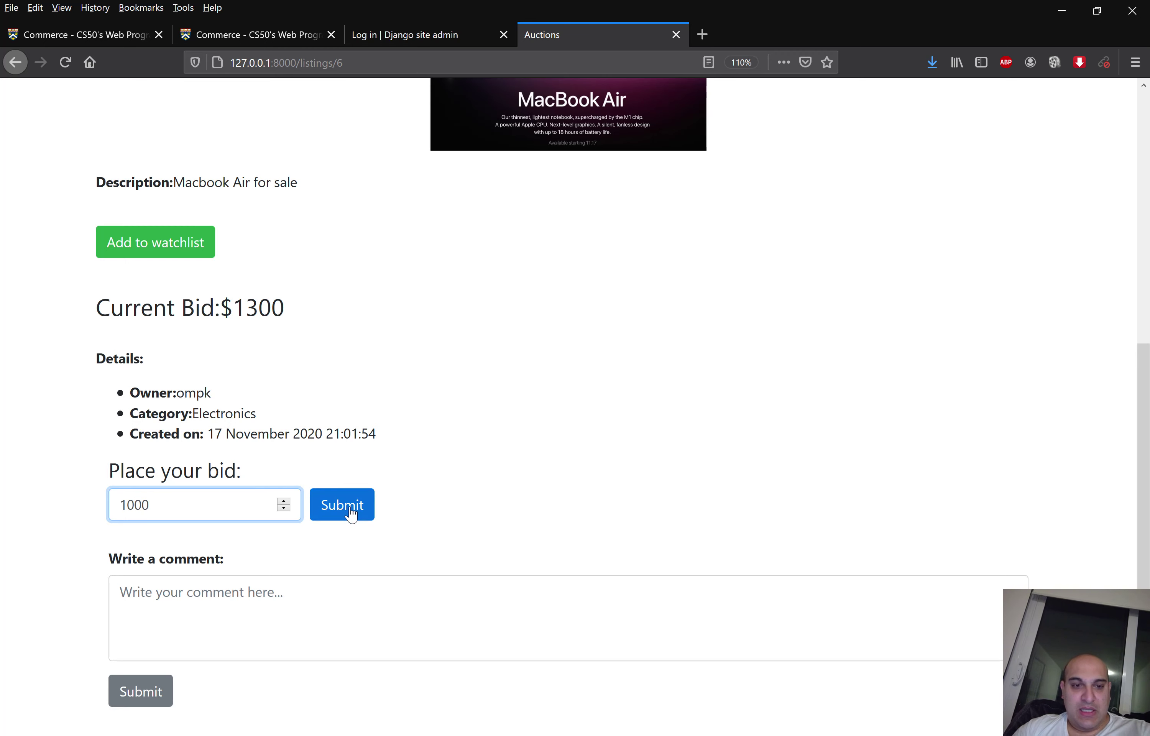
pyautogui.click(352, 511)
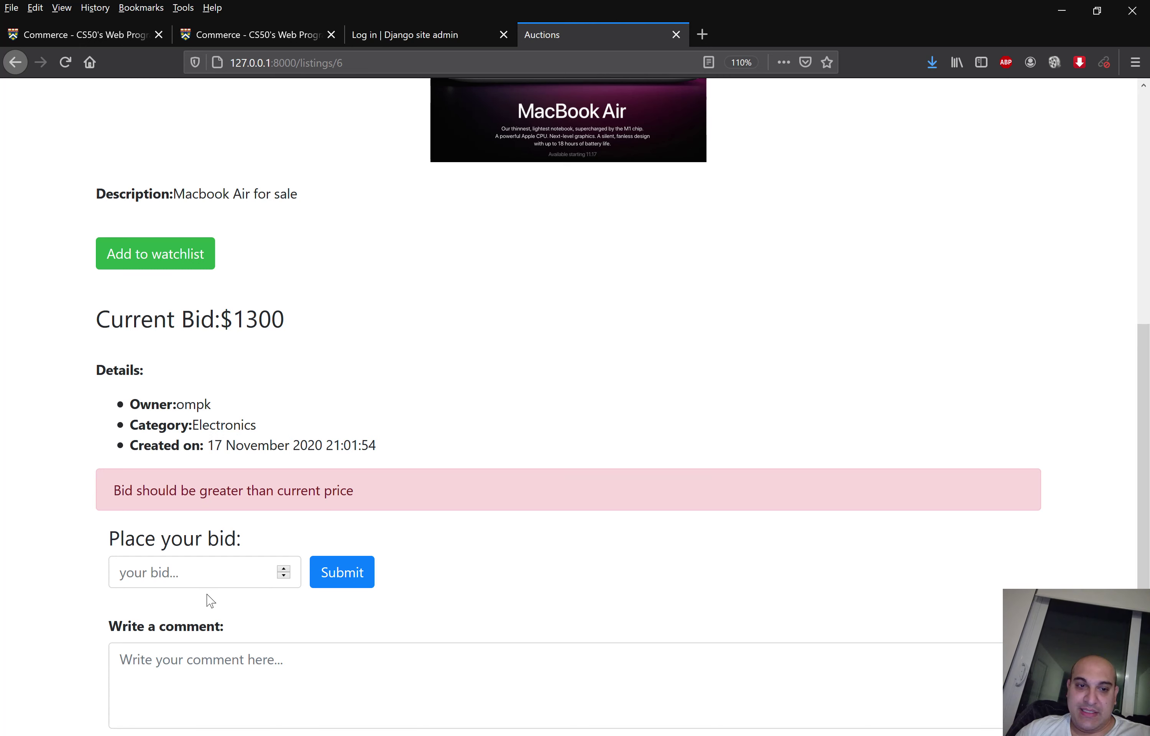
pyautogui.click(215, 567)
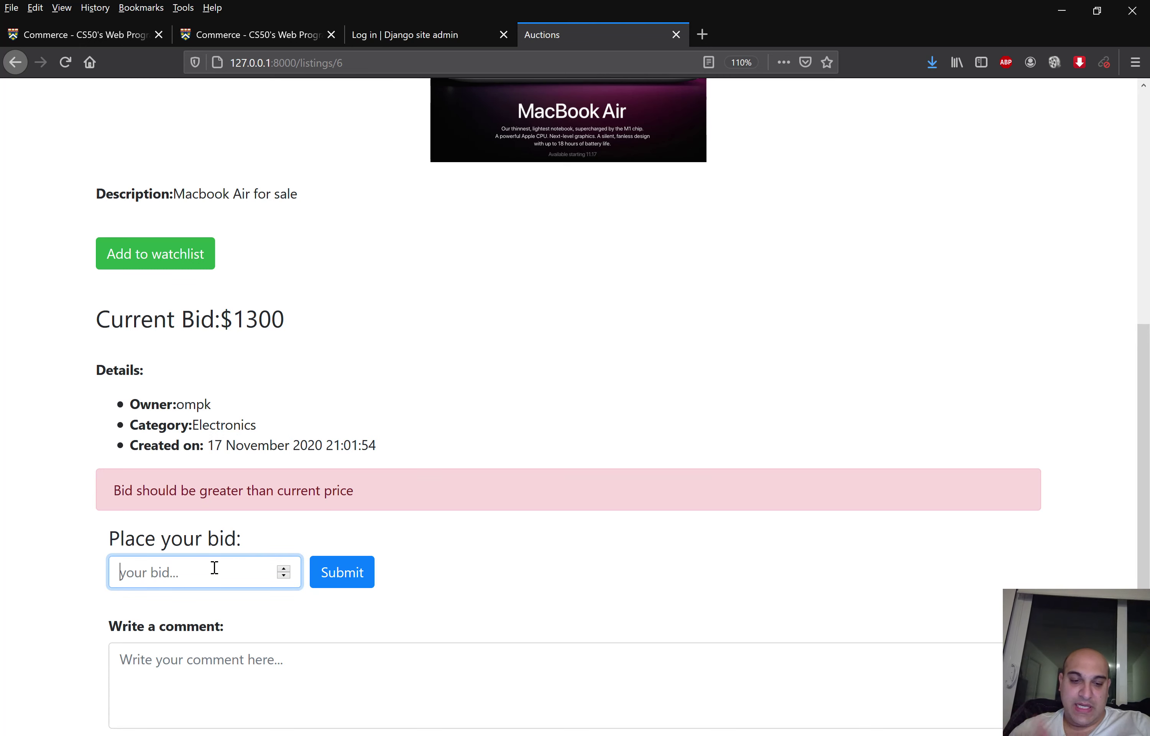
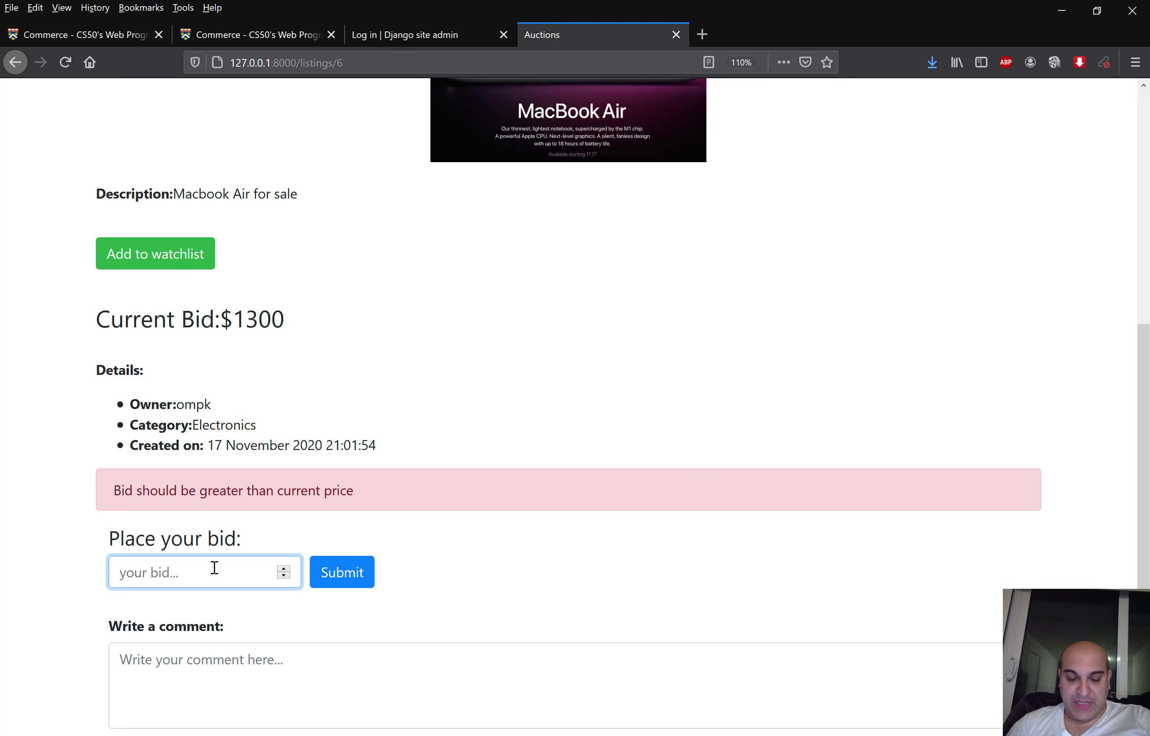
# - Bid $1350 on the Macbook Air listing
pyautogui.write('1350')
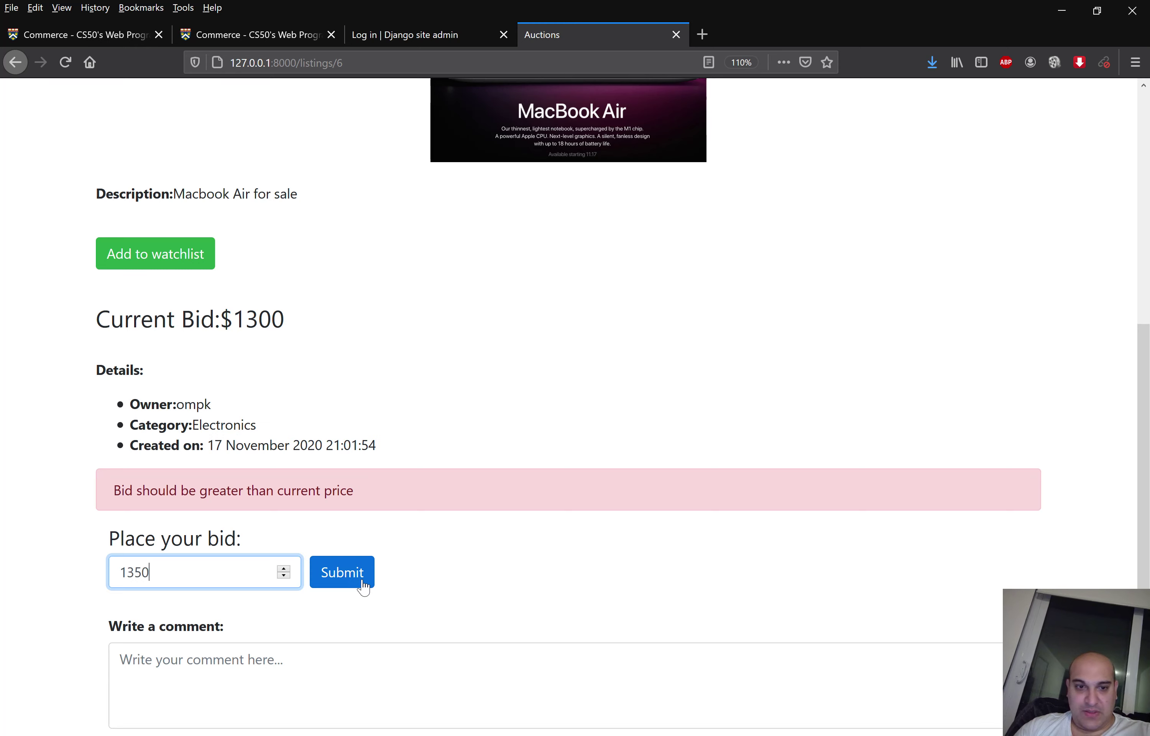
pyautogui.click(363, 582)
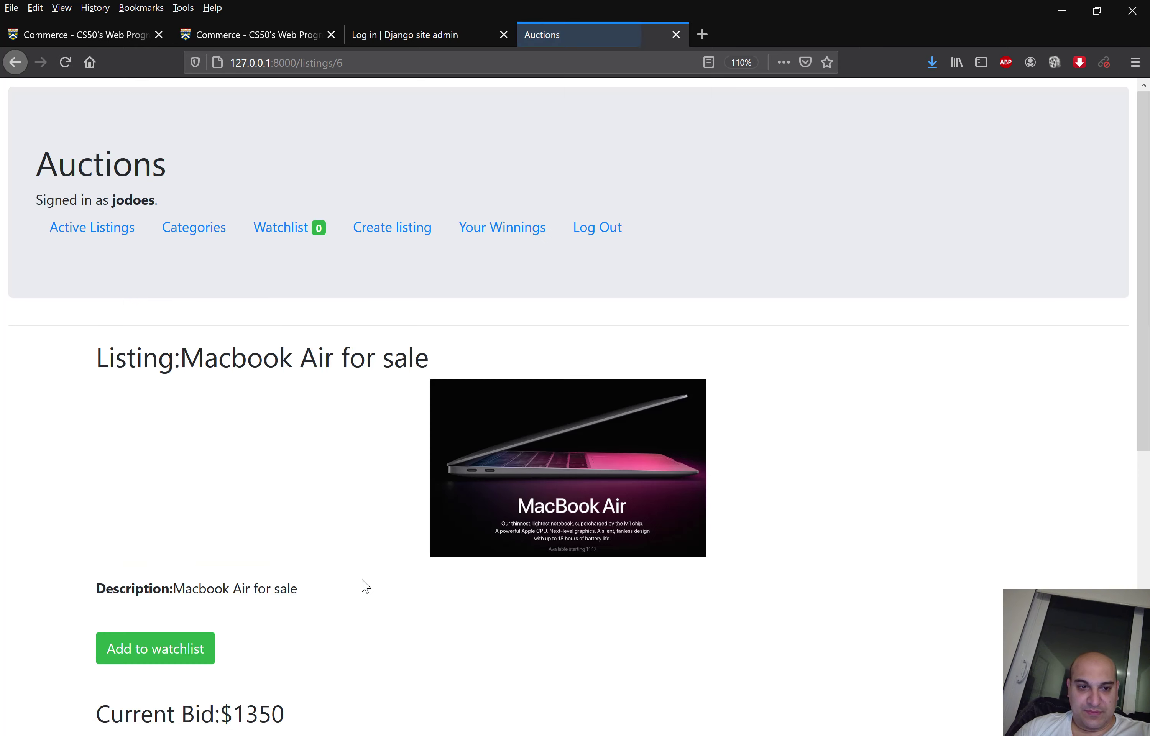
pyautogui.scroll(-5, 366, 587)
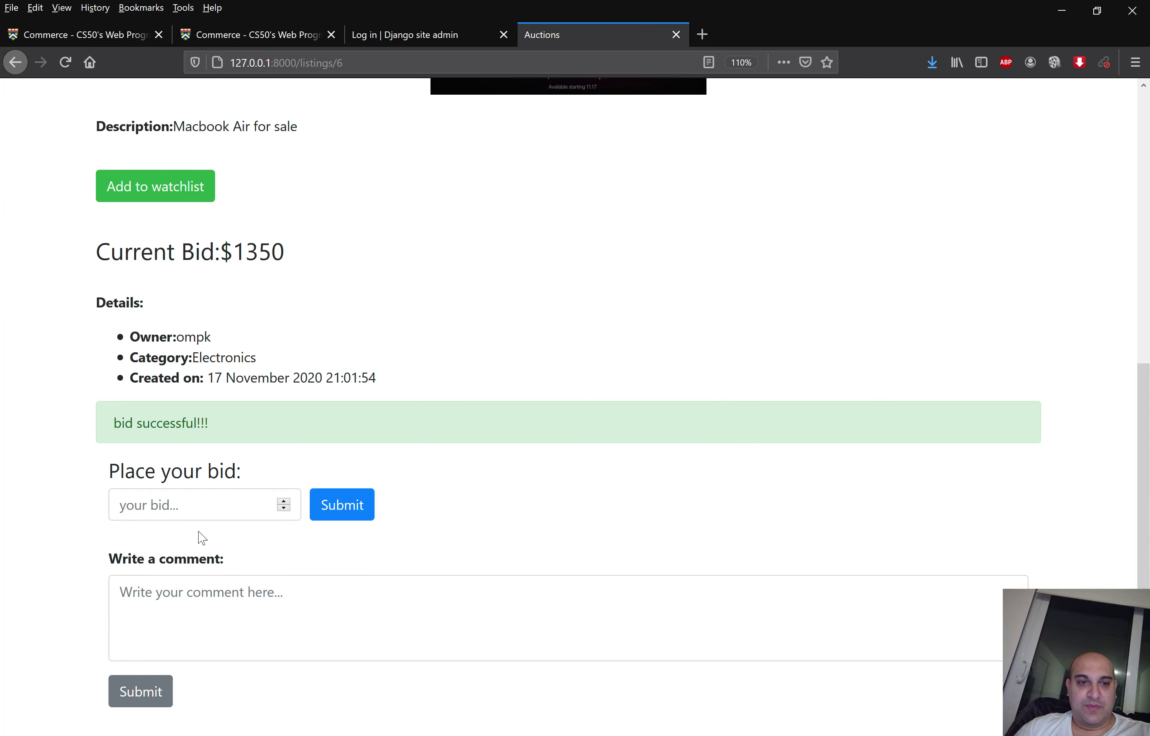
# - Post the comment 'I love Macbooks' on the Macbook Air listing
pyautogui.click(233, 606)
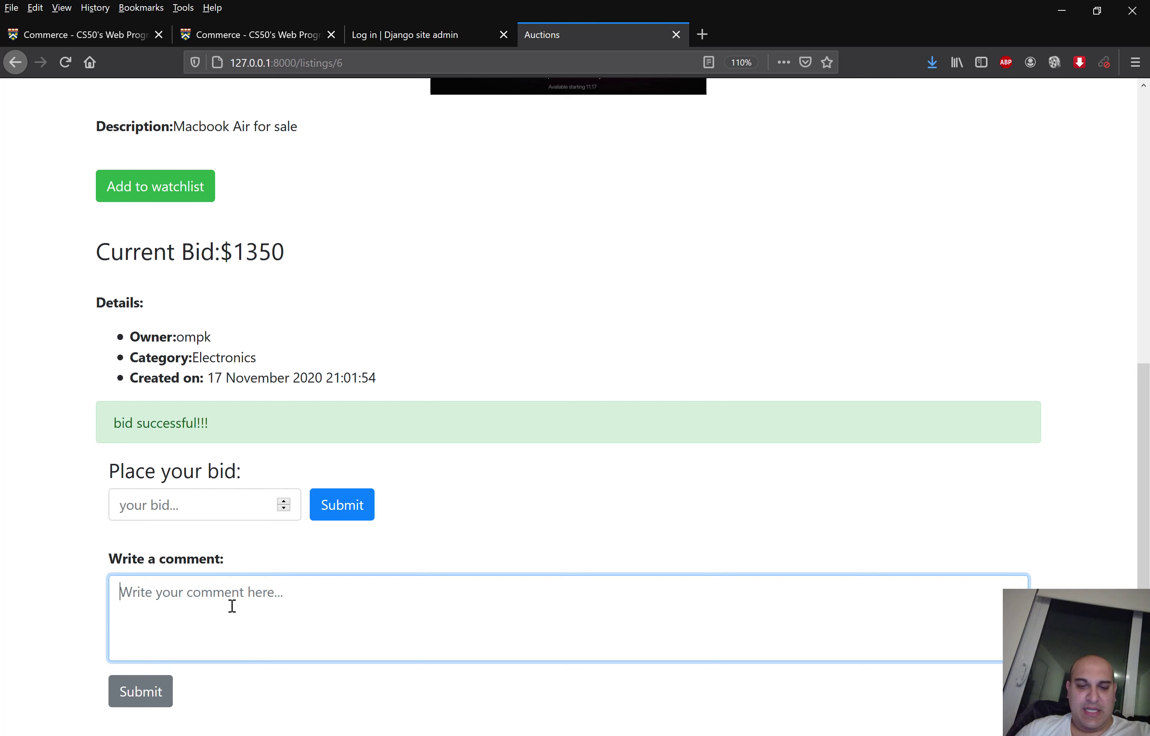
pyautogui.write('I love MAcs')
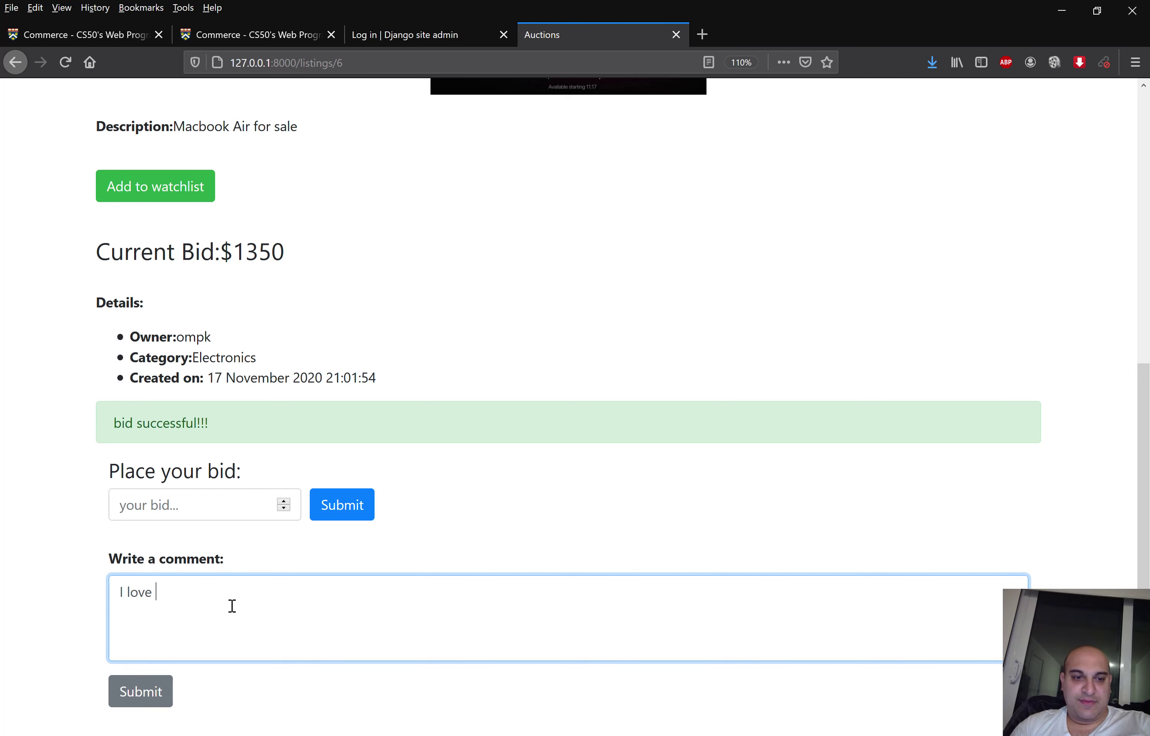
pyautogui.press('BackSpace')
pyautogui.press('BackSpace')
pyautogui.press('BackSpace')
pyautogui.write('acbooks')
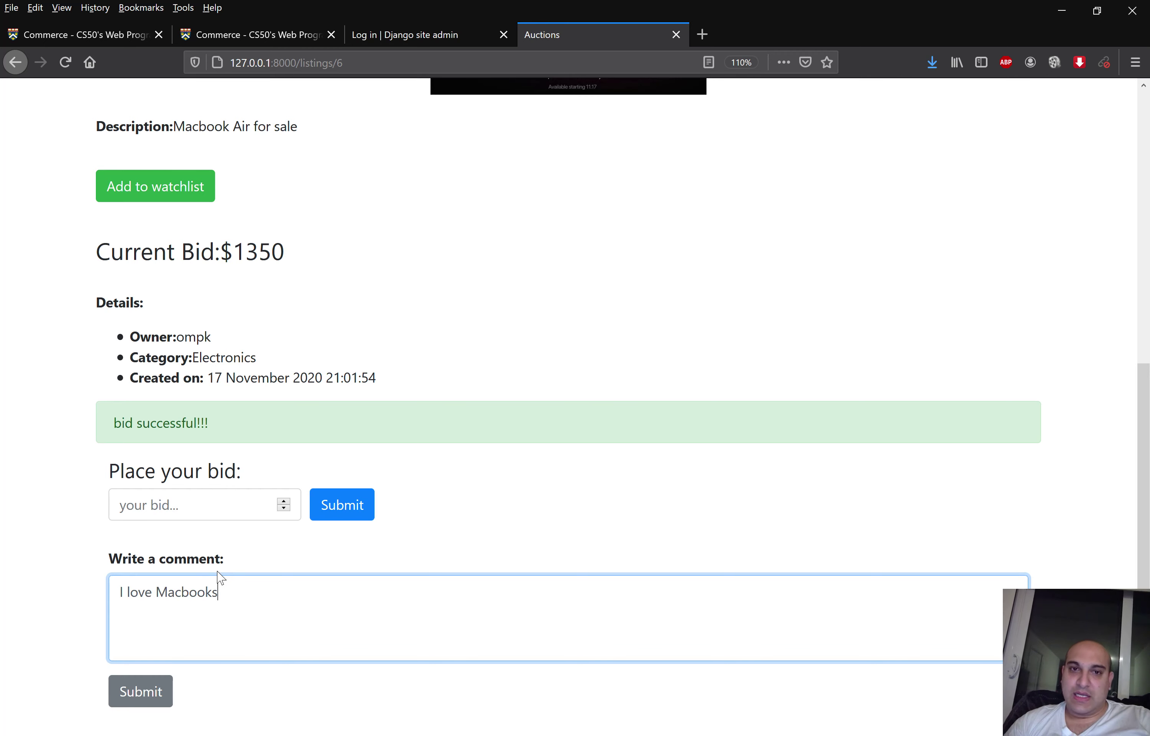
pyautogui.click(141, 691)
# - Add the Macbook Air to the watchlist
pyautogui.scroll(-10, 180, 628)
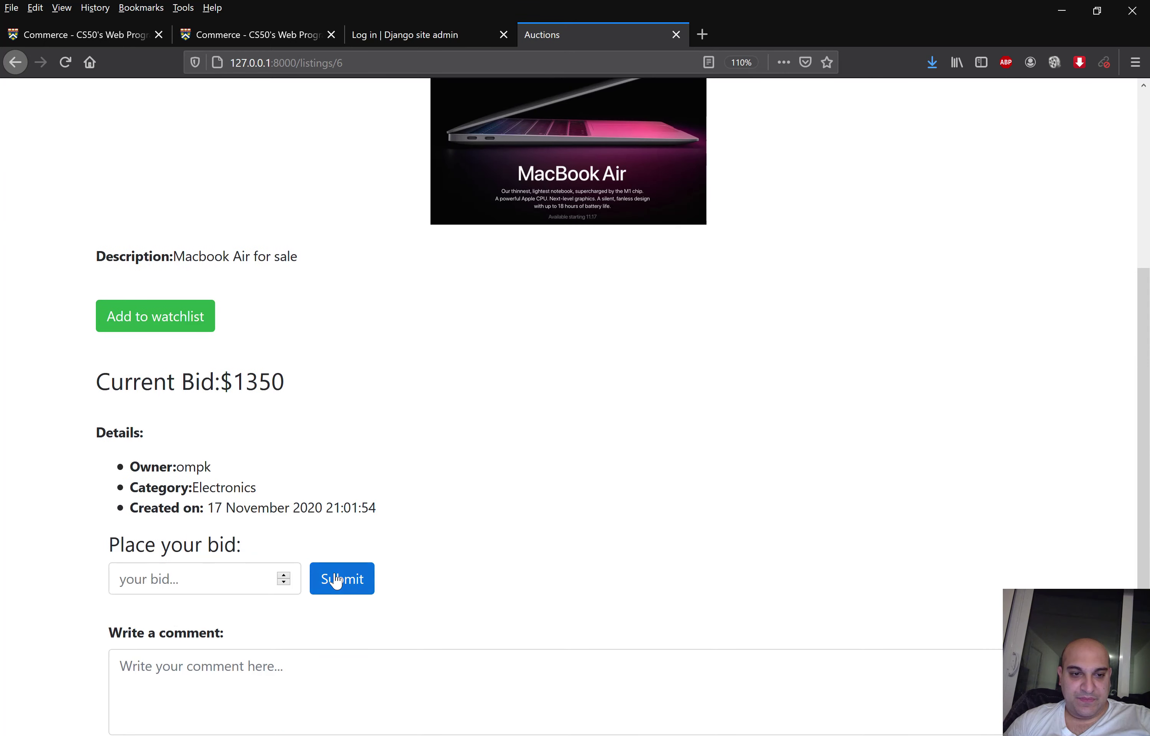
pyautogui.scroll(3, 338, 579)
pyautogui.click(174, 236)
# - Return to the Active Listings page
pyautogui.scroll(-5, 173, 233)
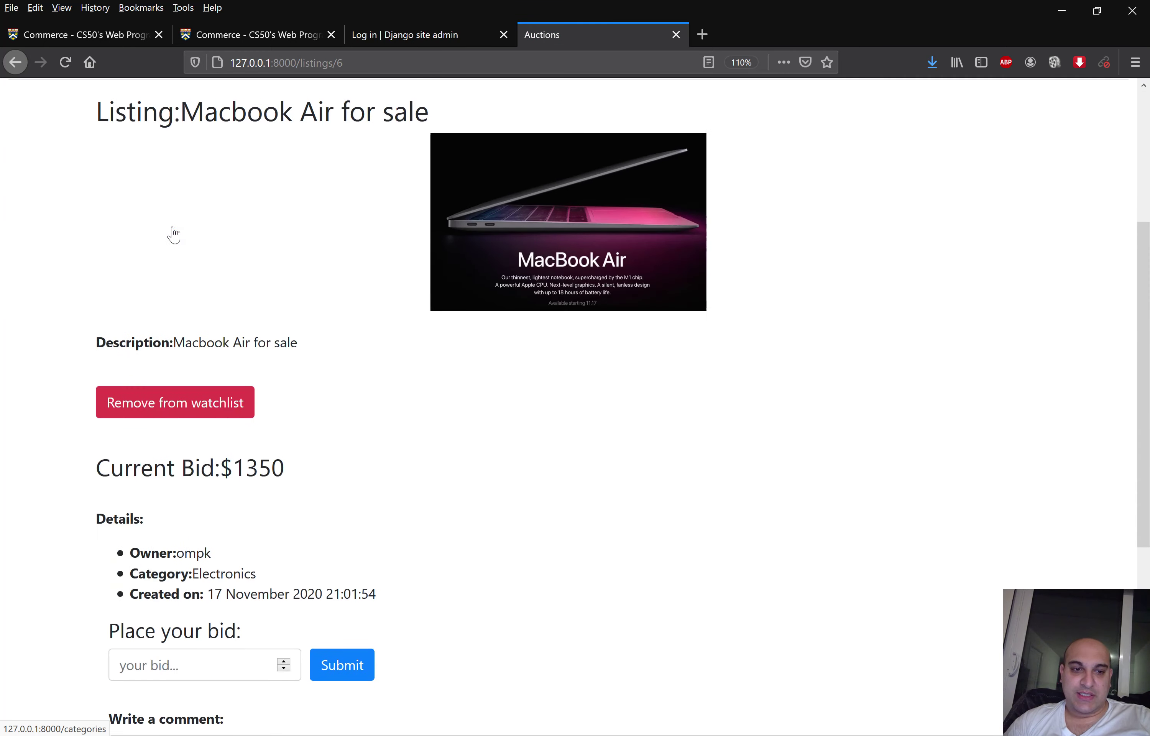
pyautogui.scroll(-3, 174, 236)
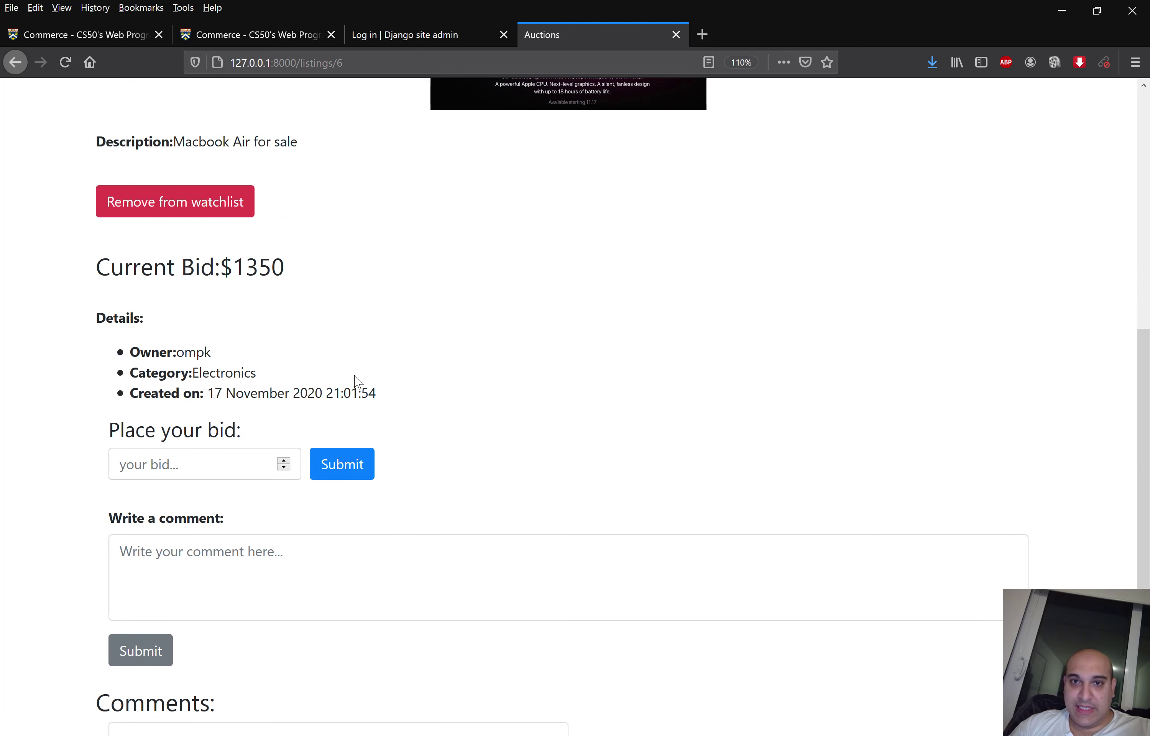
pyautogui.scroll(-3, 358, 381)
pyautogui.scroll(2, 354, 379)
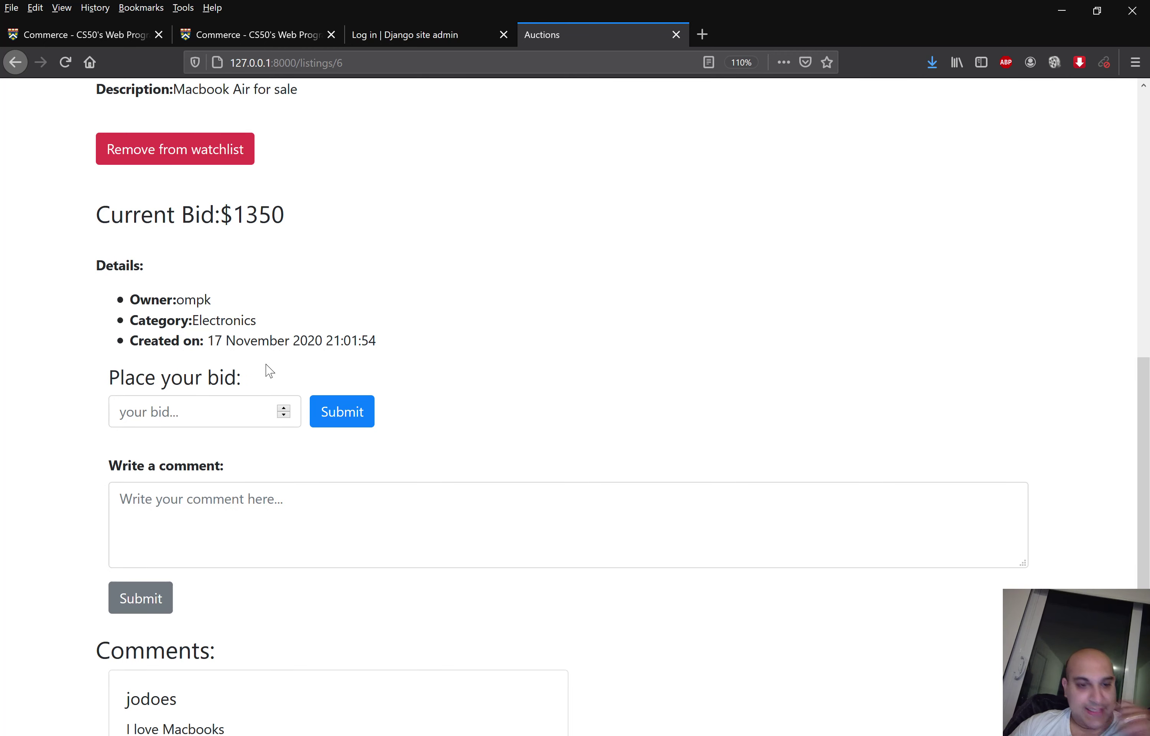
pyautogui.scroll(-1, 269, 371)
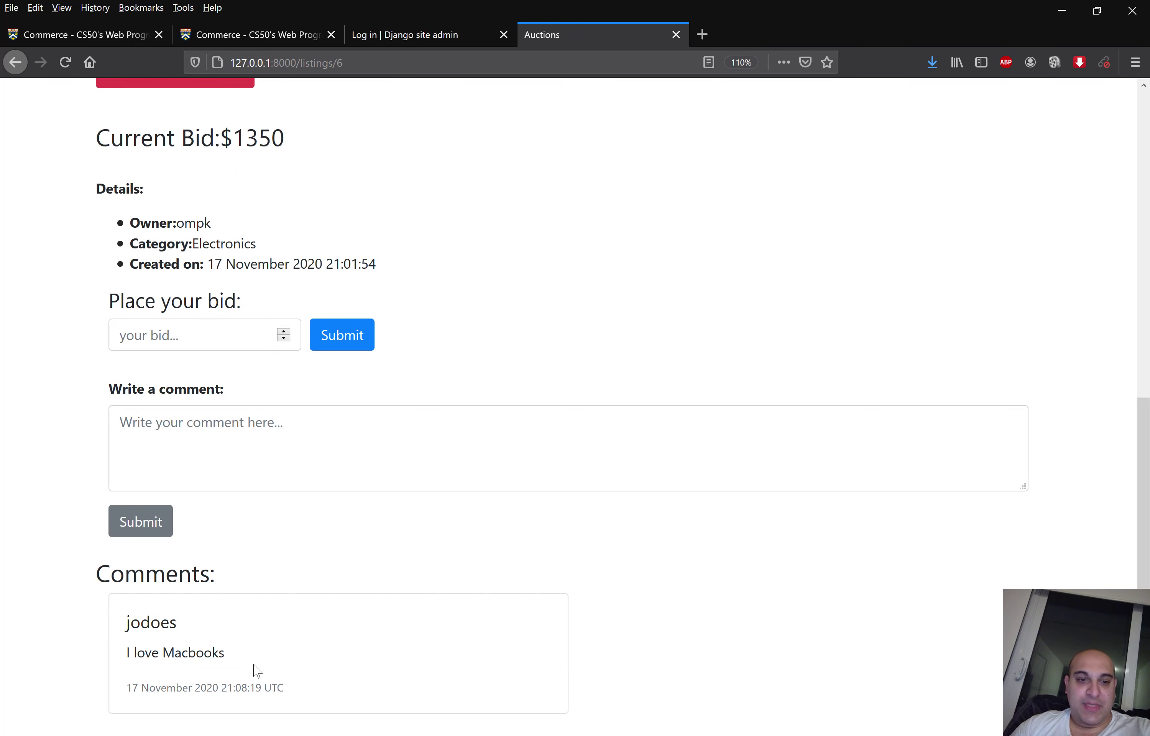
pyautogui.scroll(8, 257, 670)
pyautogui.scroll(-1, 273, 590)
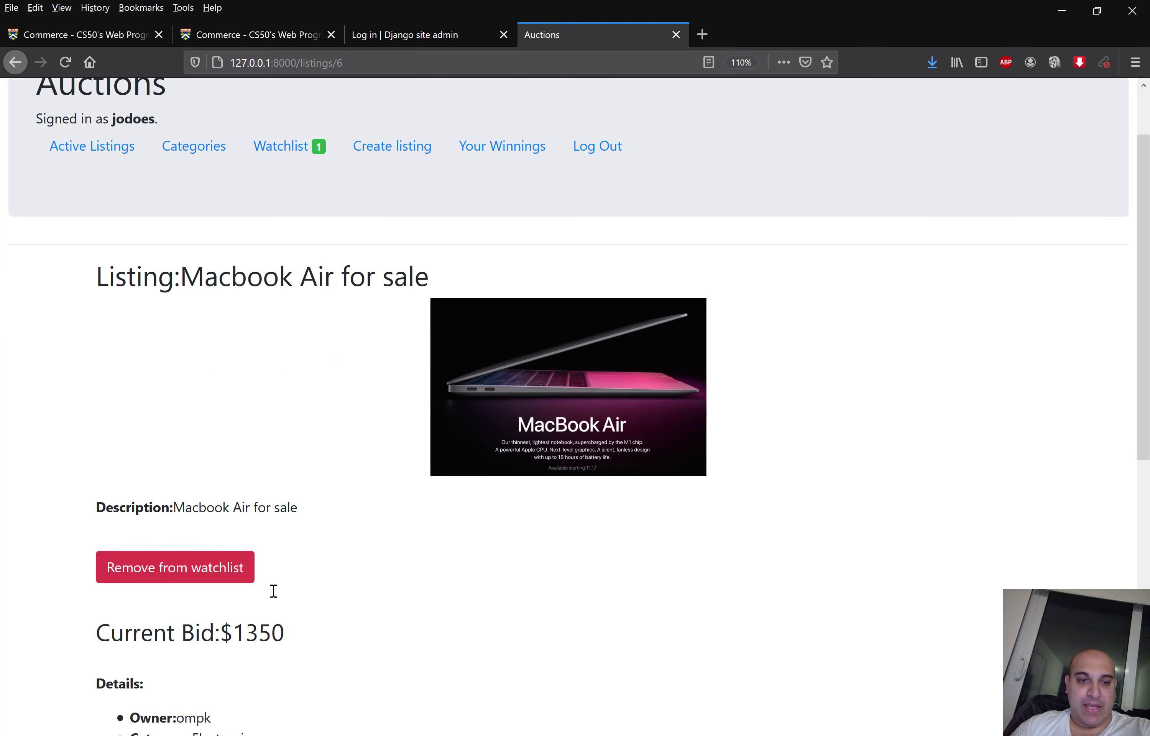
pyautogui.scroll(-7, 271, 580)
pyautogui.scroll(8, 237, 661)
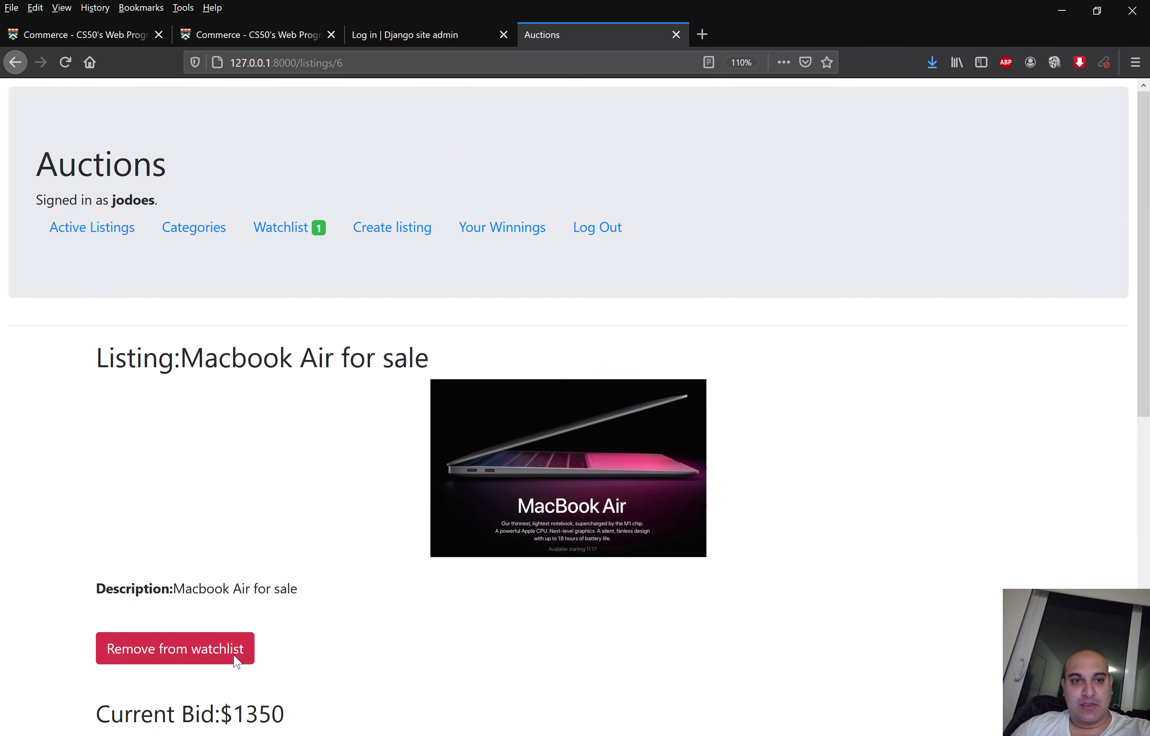
pyautogui.click(89, 229)
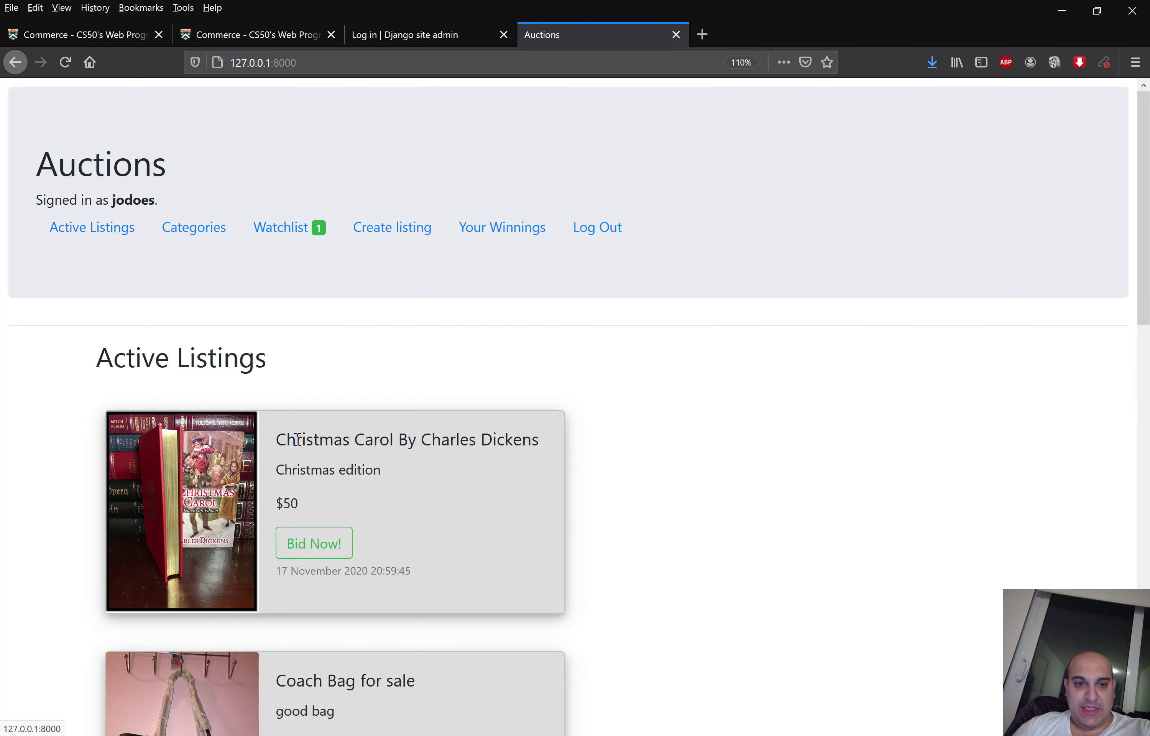
# - Open the Hot Wheels toy cars listing
pyautogui.scroll(-8, 297, 441)
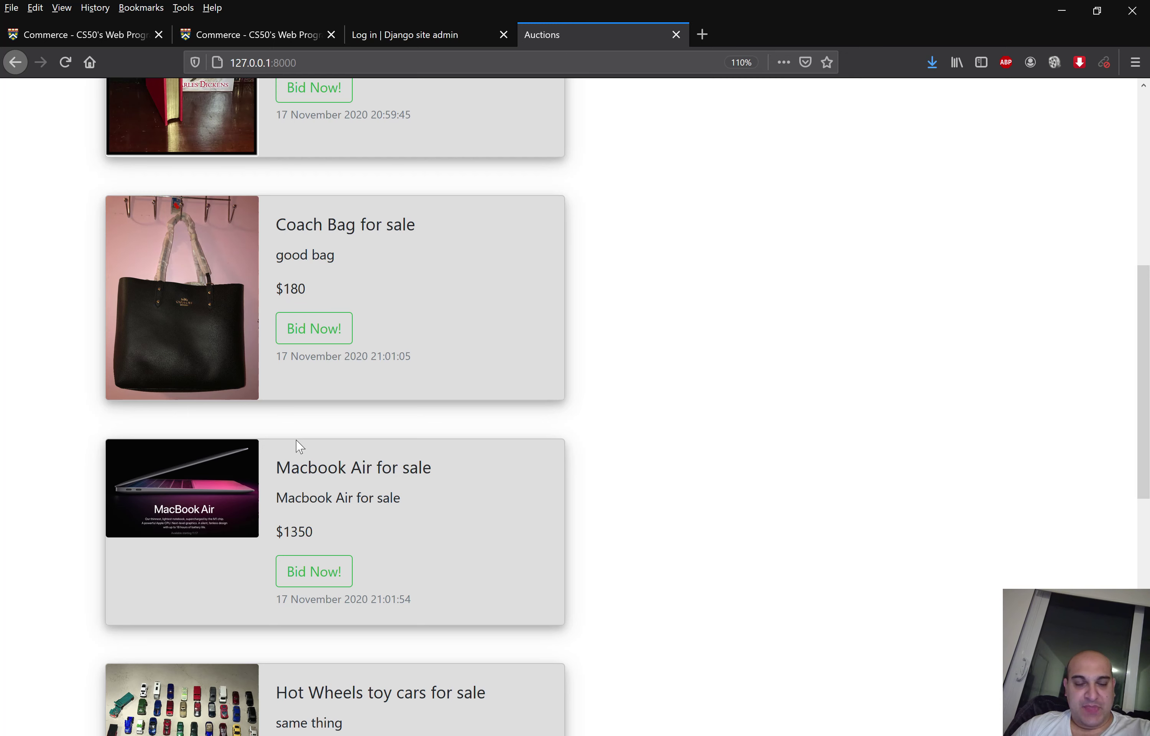
pyautogui.scroll(-5, 298, 446)
pyautogui.scroll(-3, 404, 455)
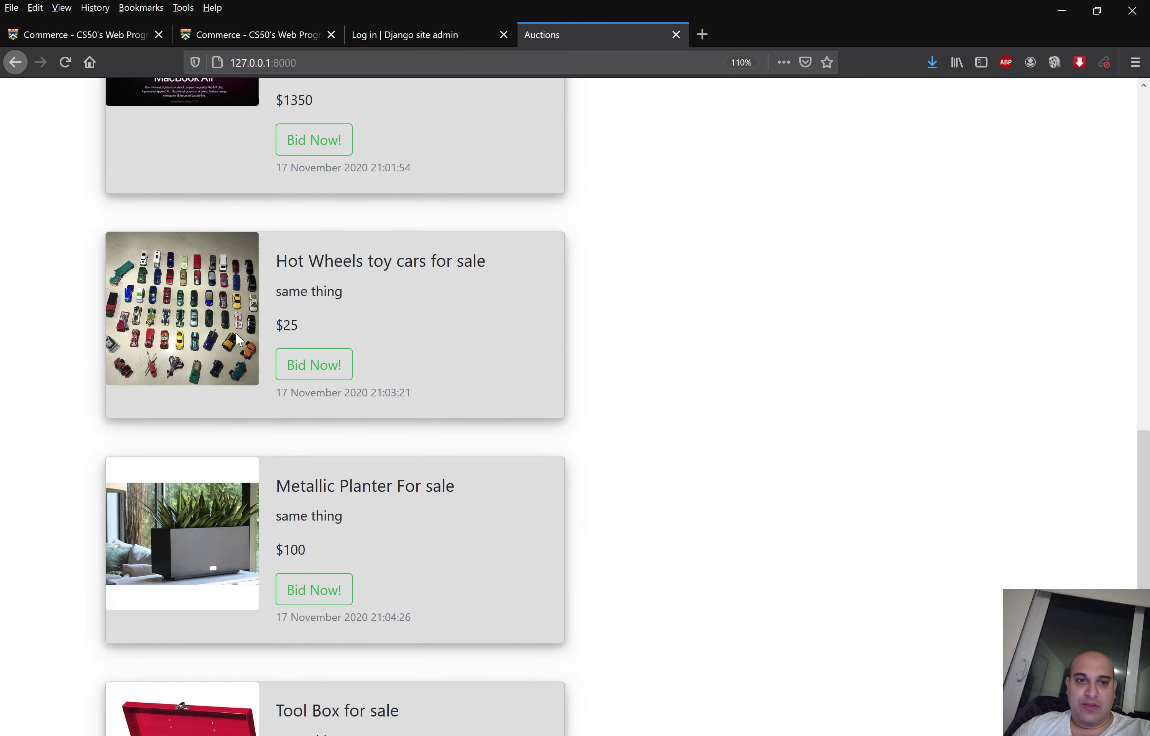
pyautogui.click(307, 366)
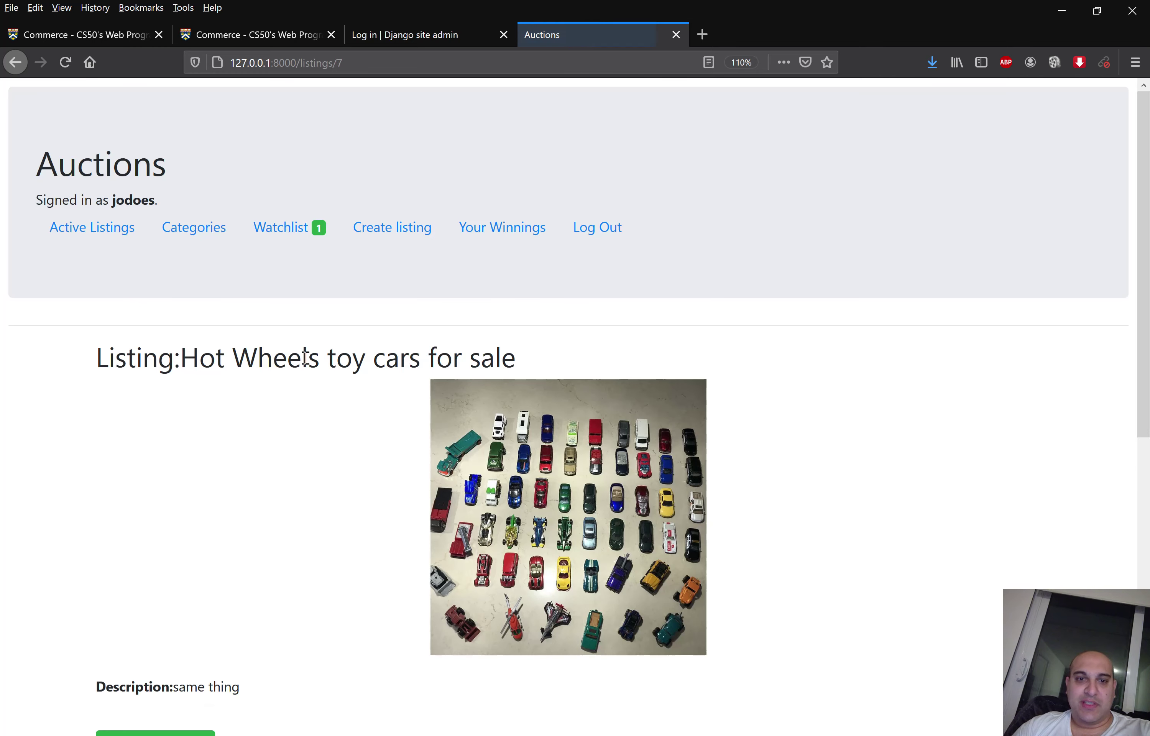
pyautogui.scroll(-8, 306, 357)
pyautogui.scroll(-2, 304, 401)
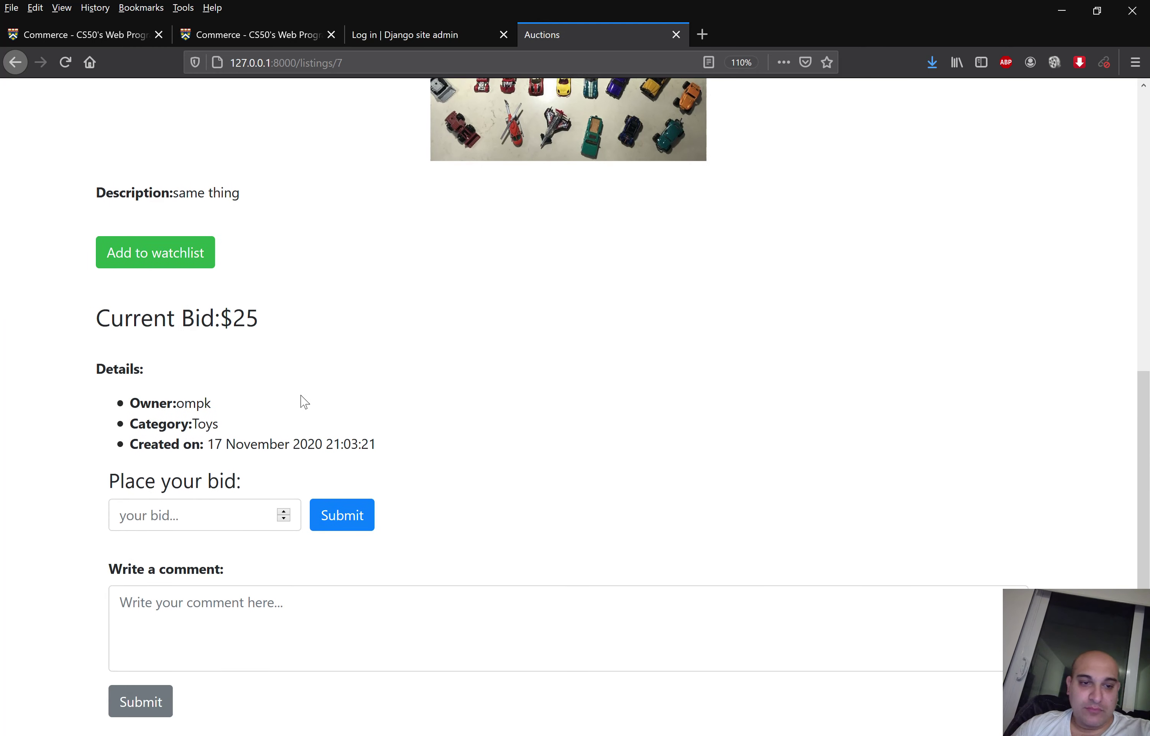
# - Bid $26 on the toy cars, with the comment 'I love to gift it to my son' typed in
pyautogui.click(245, 503)
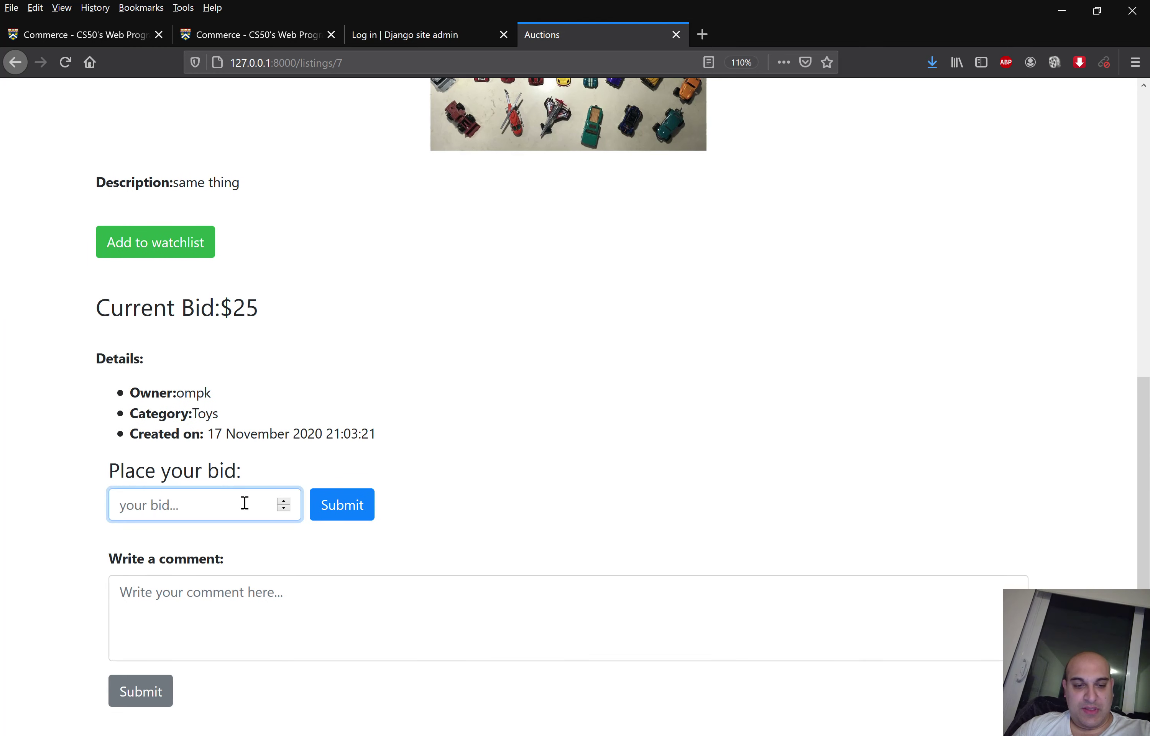
pyautogui.write('25')
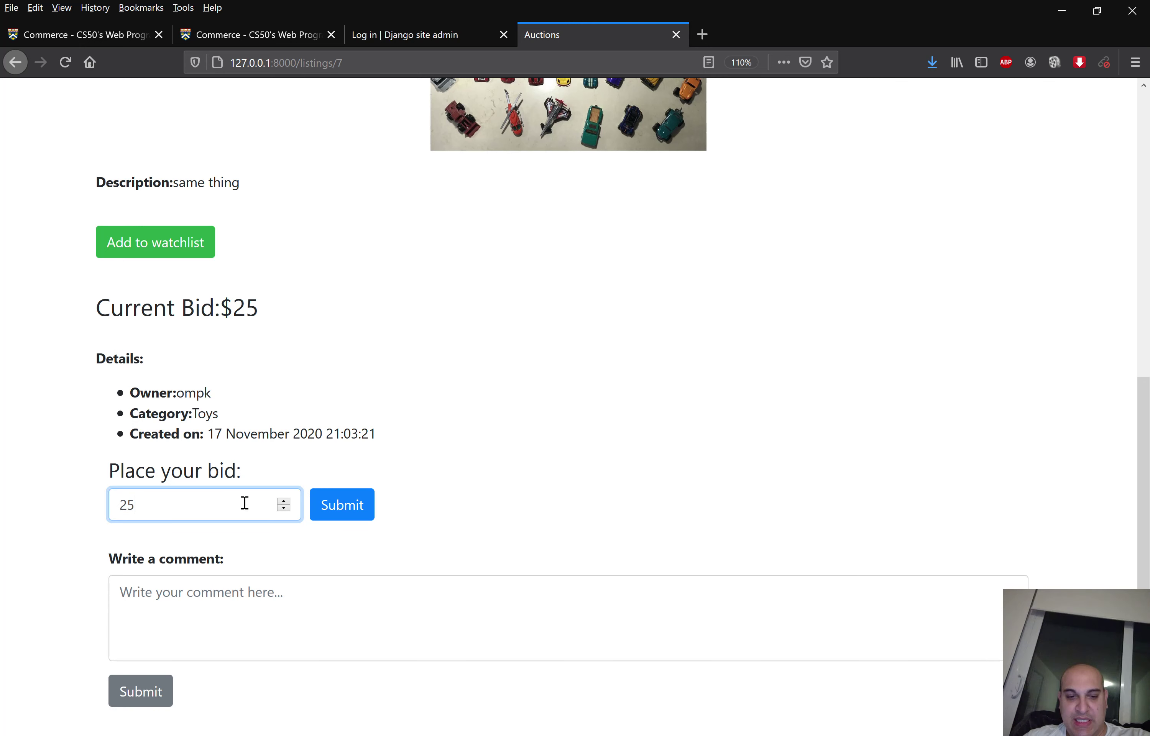
pyautogui.click(216, 593)
pyautogui.write('I')
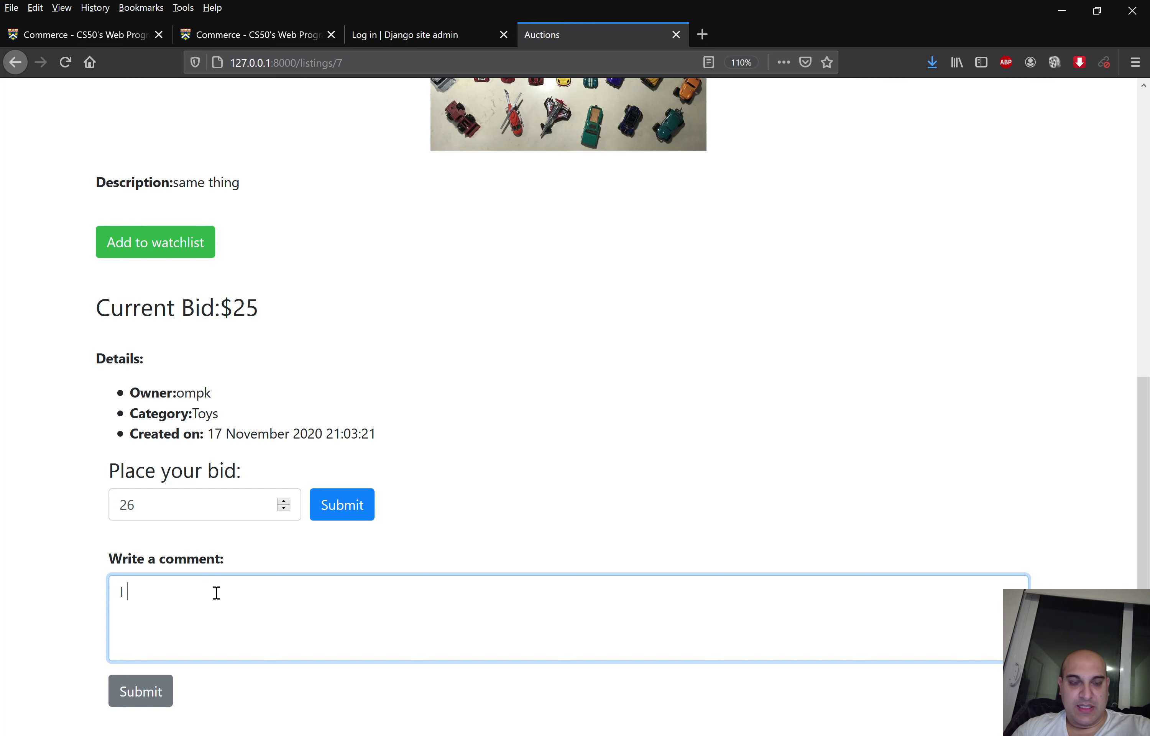
pyautogui.write(' love to gi')
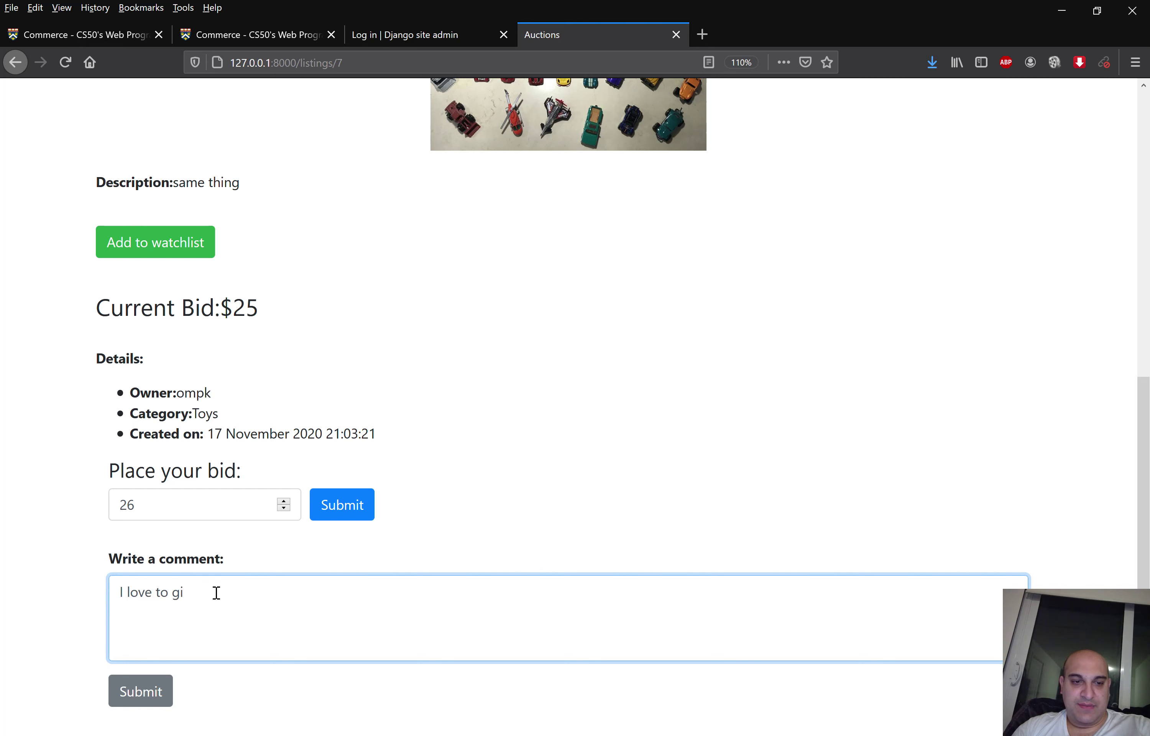
pyautogui.write('ft it to my son')
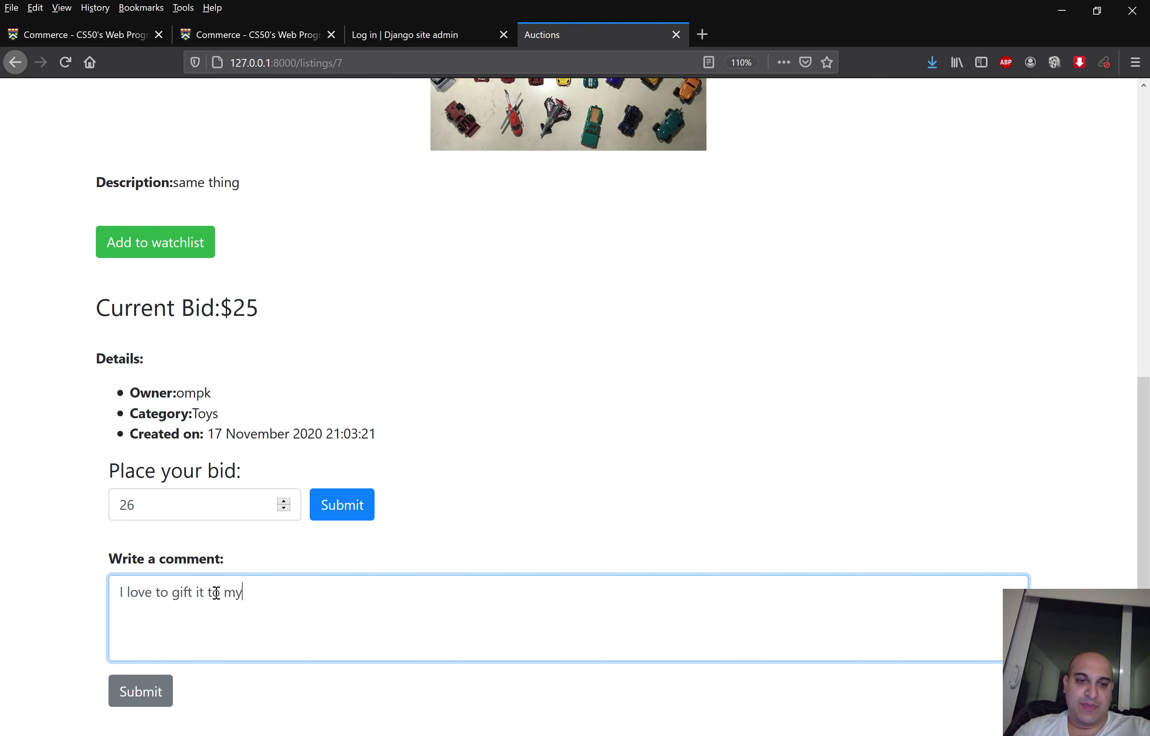
pyautogui.click(367, 517)
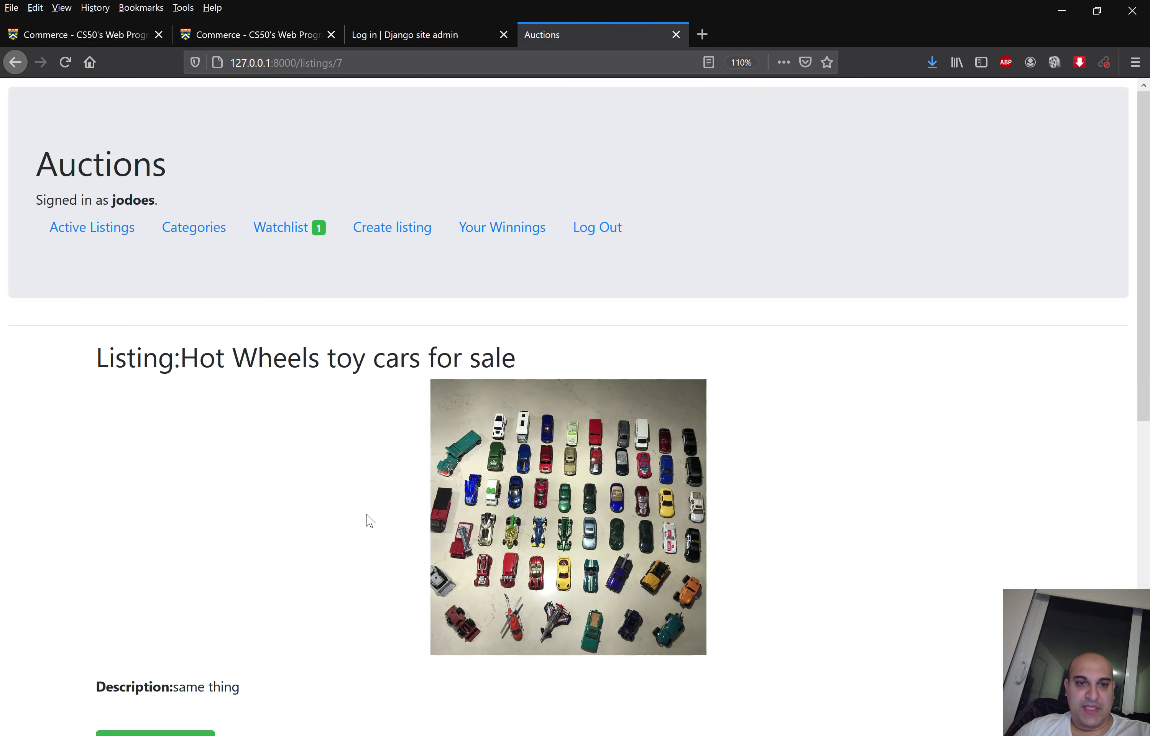
# - Add the Hot Wheels toy cars to the watchlist
pyautogui.scroll(-5, 368, 520)
pyautogui.scroll(2, 289, 478)
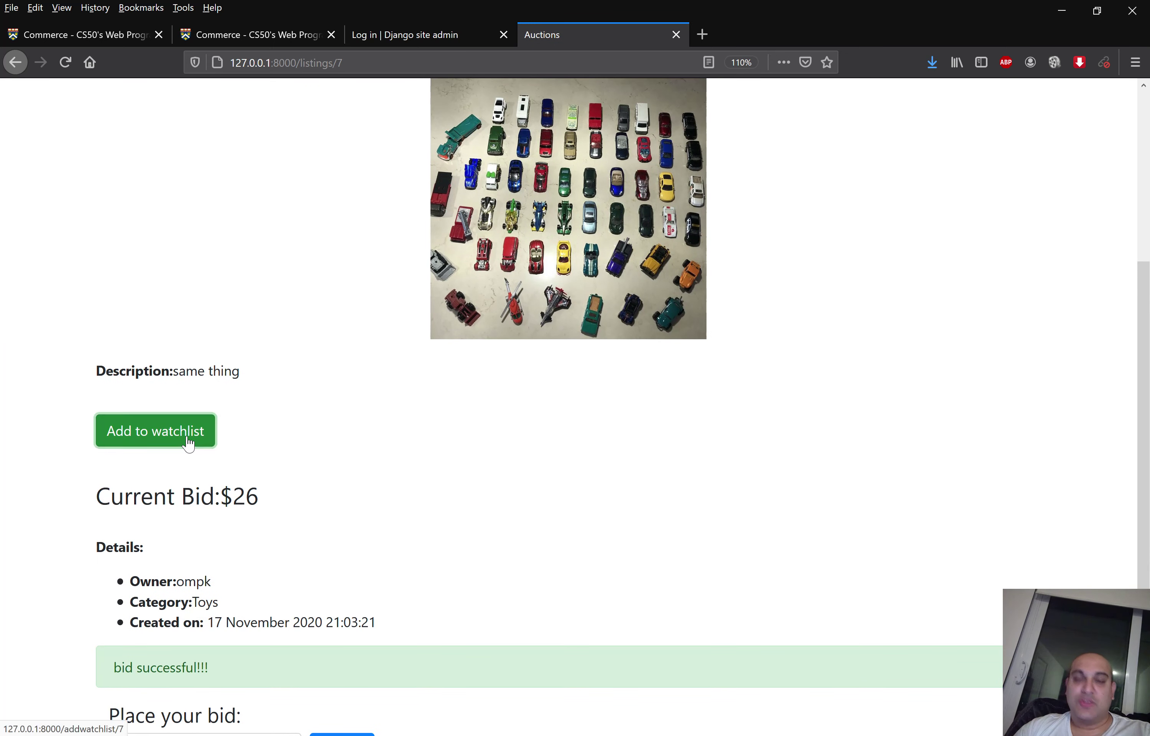
pyautogui.click(205, 433)
pyautogui.scroll(-3, 308, 495)
pyautogui.scroll(3, 311, 495)
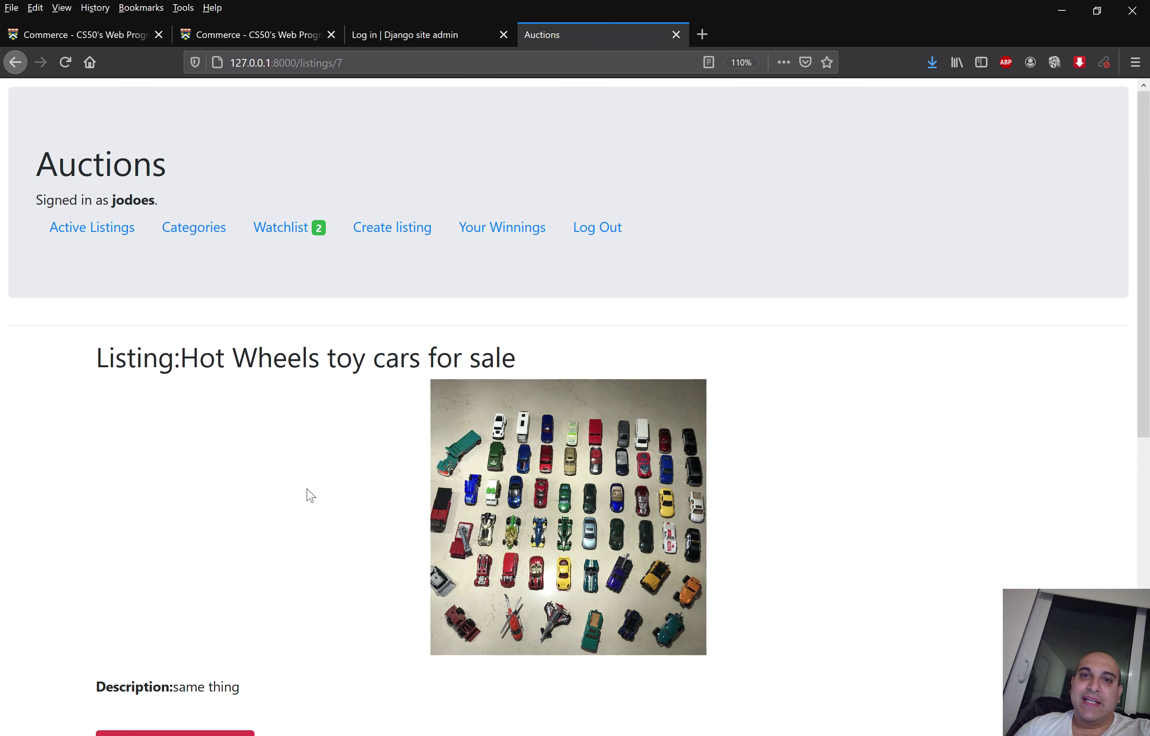
# - View the watchlist holding the Macbook Air and Hot Wheels toy cars
pyautogui.click(299, 237)
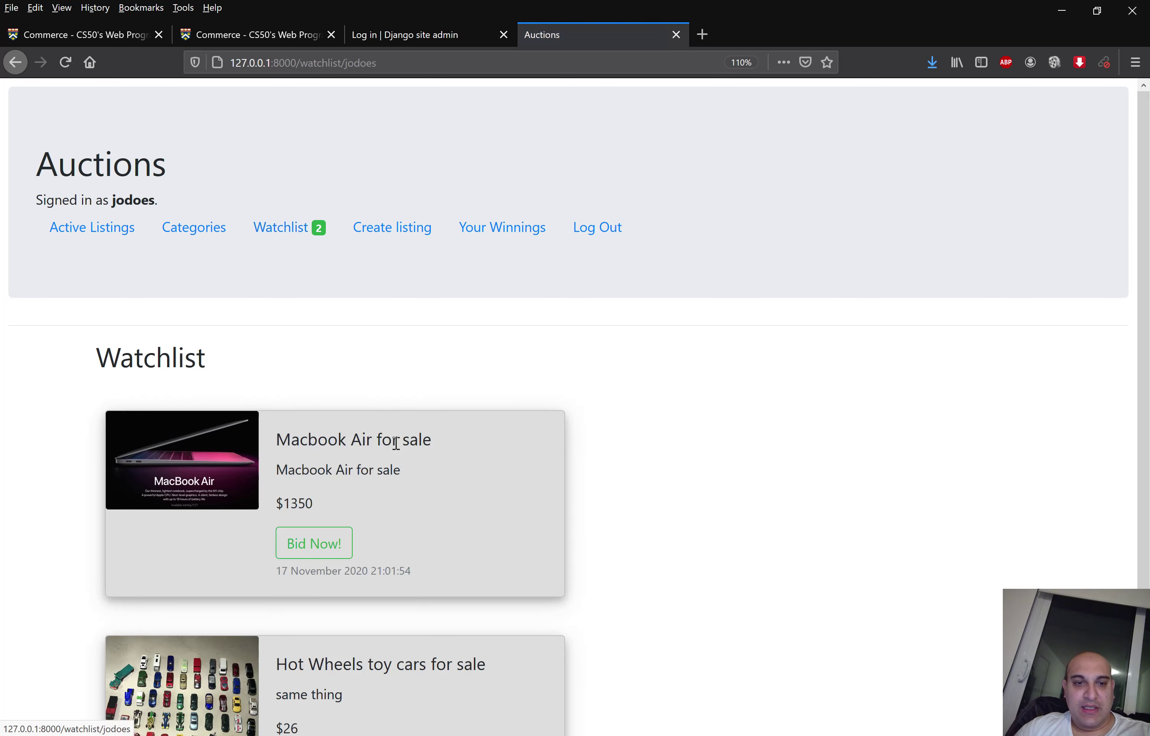
pyautogui.scroll(-2, 536, 627)
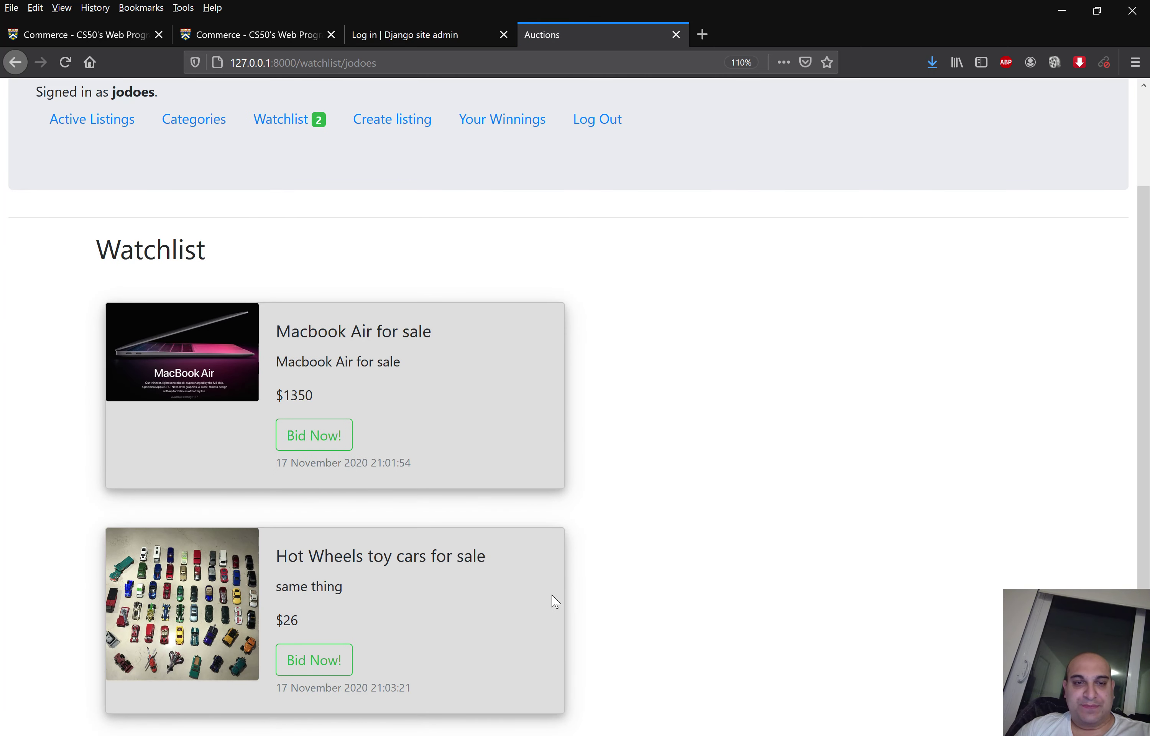
pyautogui.scroll(2, 556, 602)
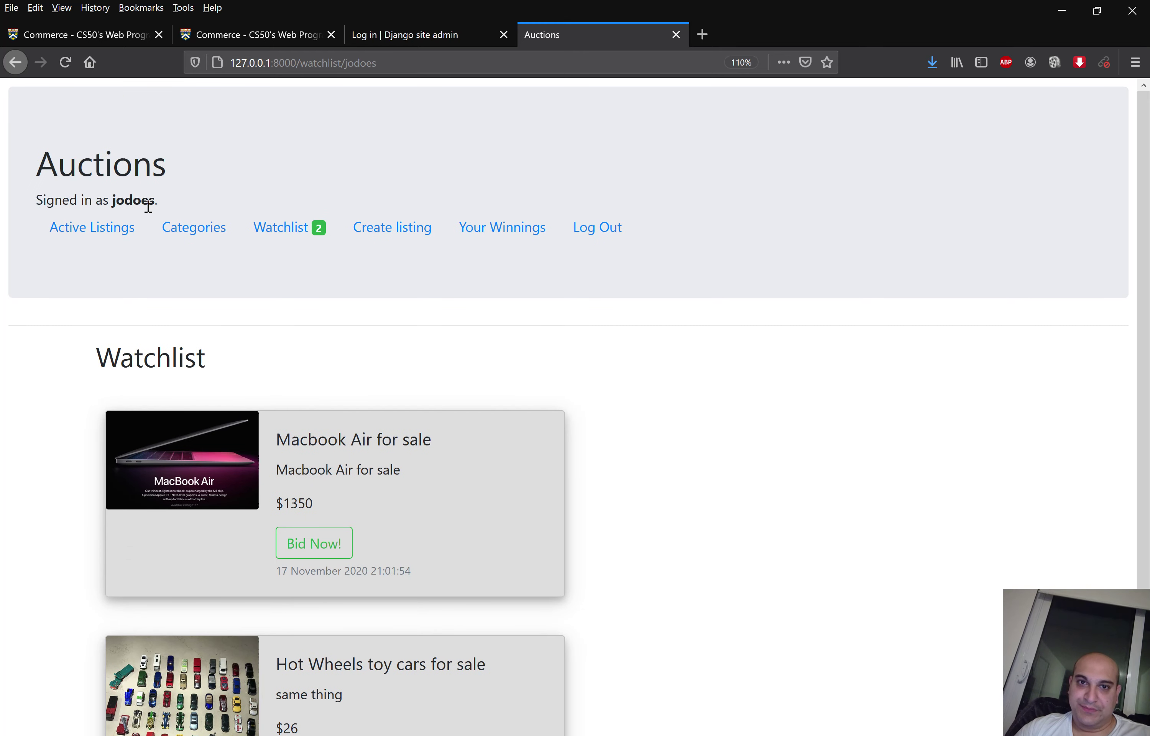
# - Open the Tool Box listing from Active Listings
pyautogui.click(115, 232)
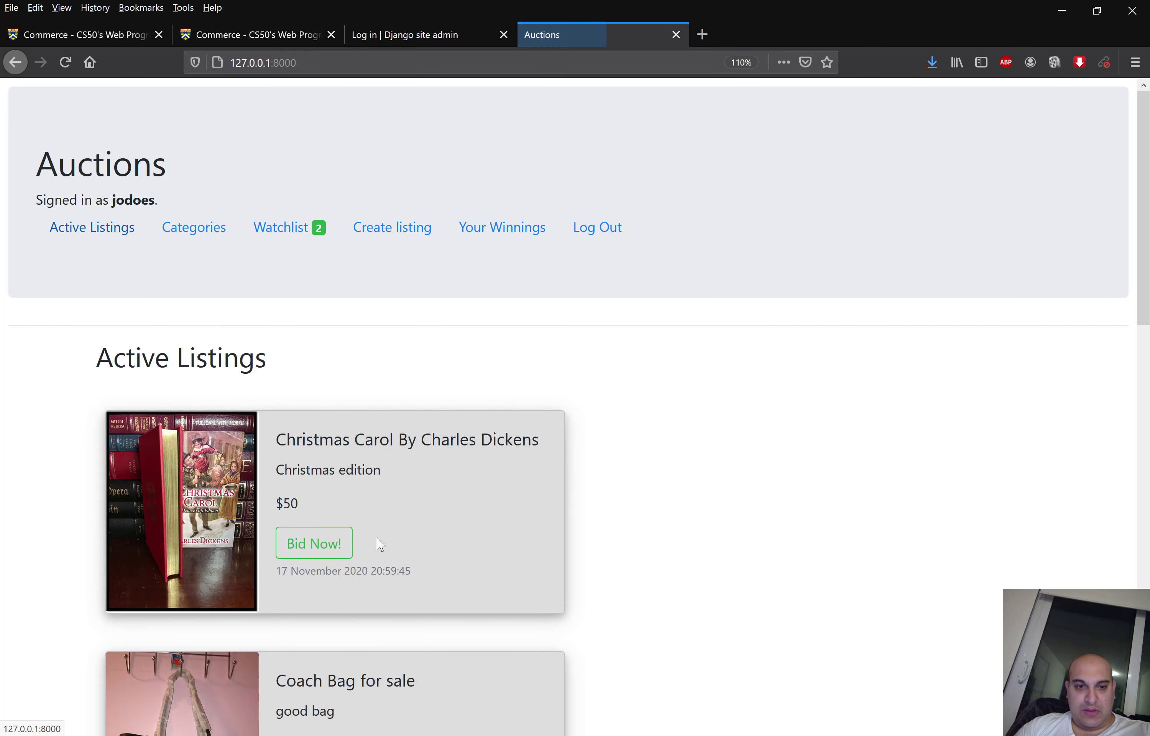
pyautogui.scroll(-15, 420, 596)
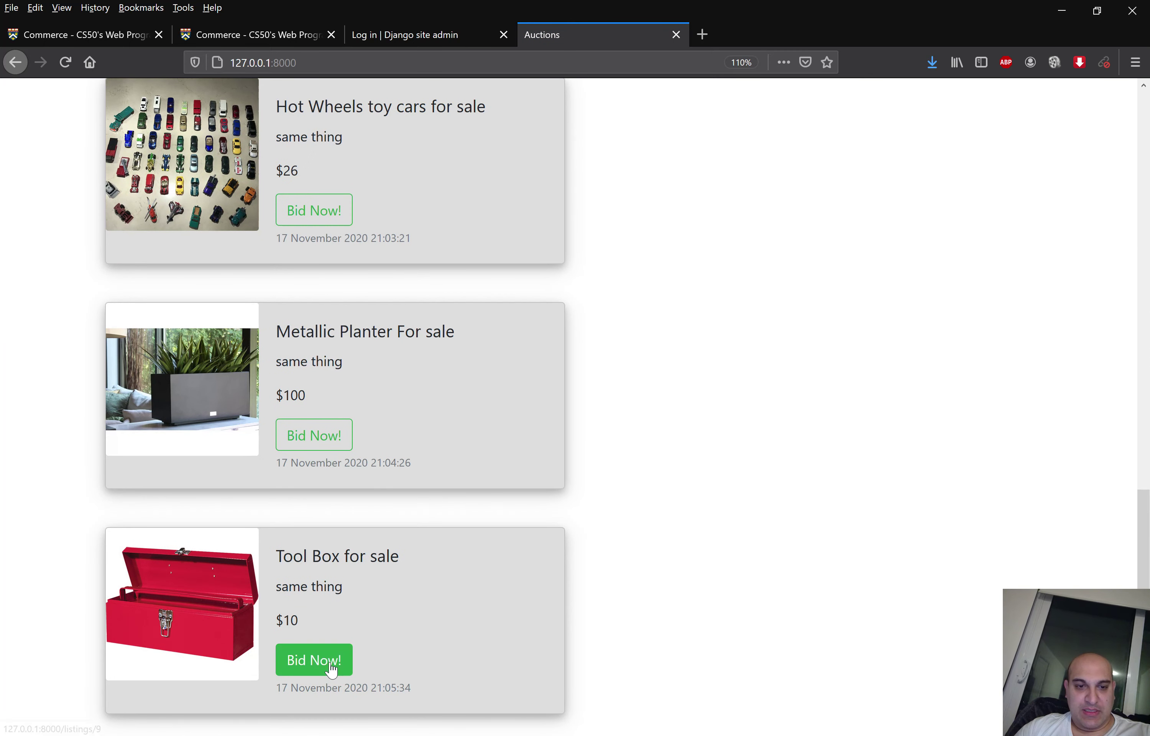
pyautogui.click(302, 664)
pyautogui.scroll(-8, 428, 591)
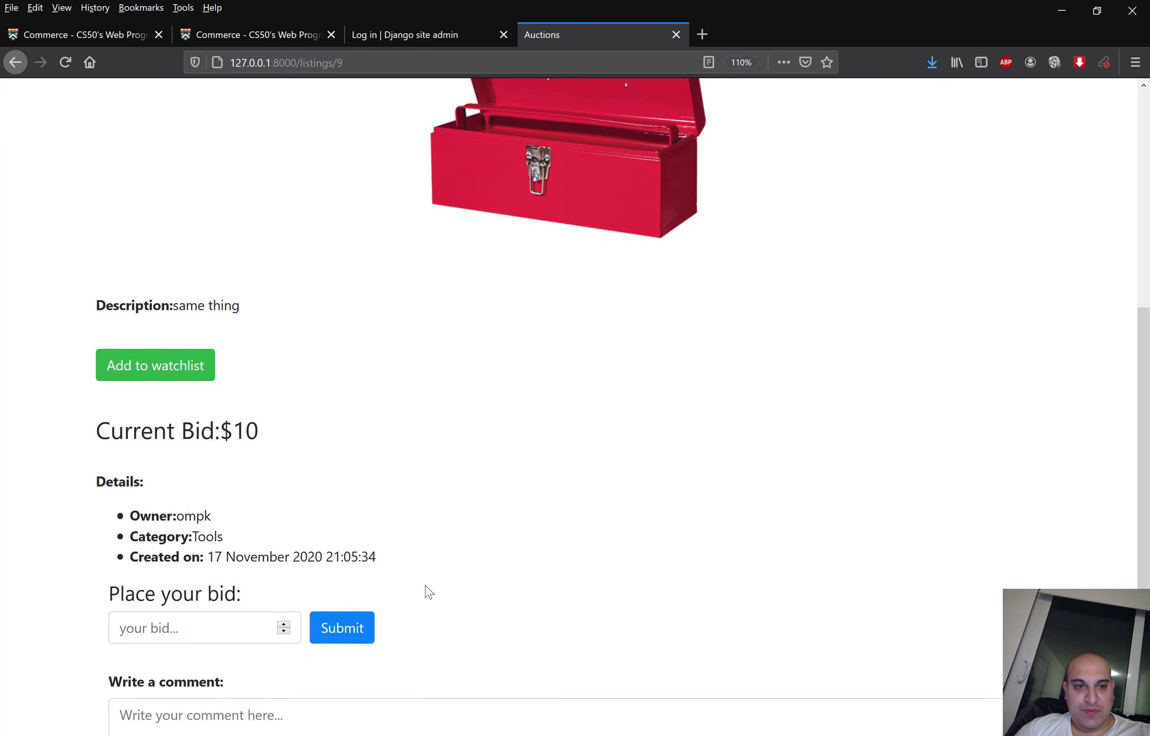
# - Submit a $10 bid on the Tool Box, with comment 'I want to renovate my close' typed in
pyautogui.click(202, 561)
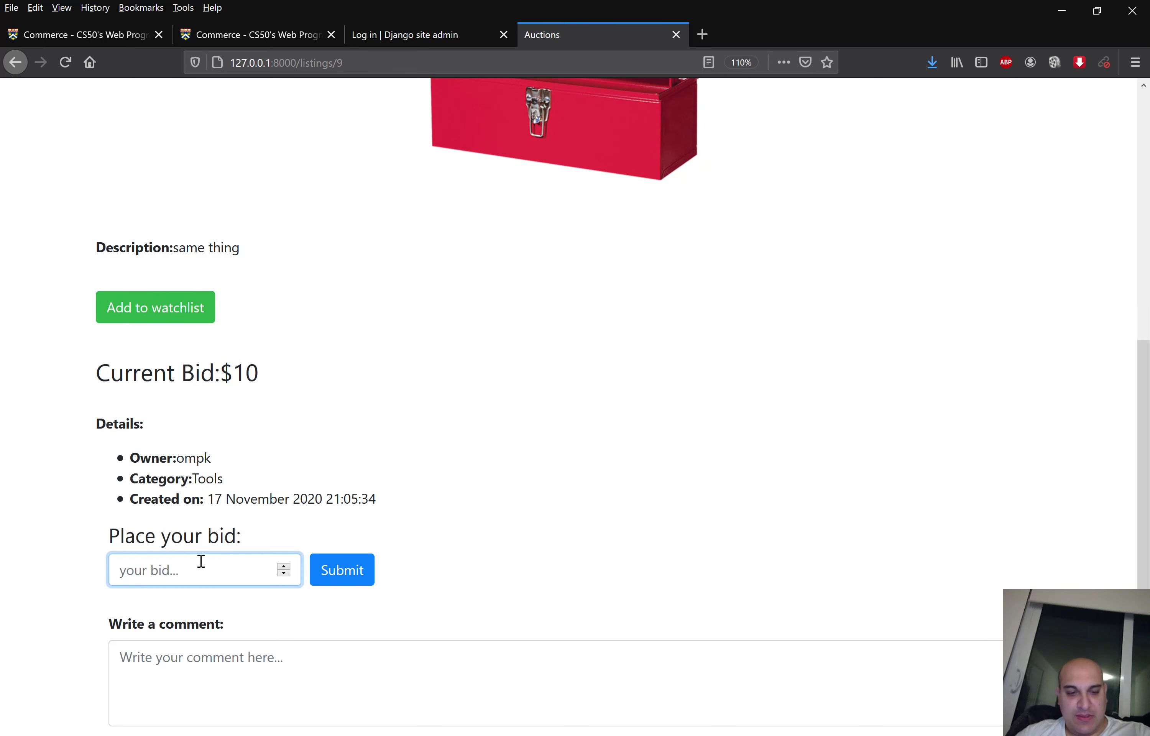
pyautogui.write('10')
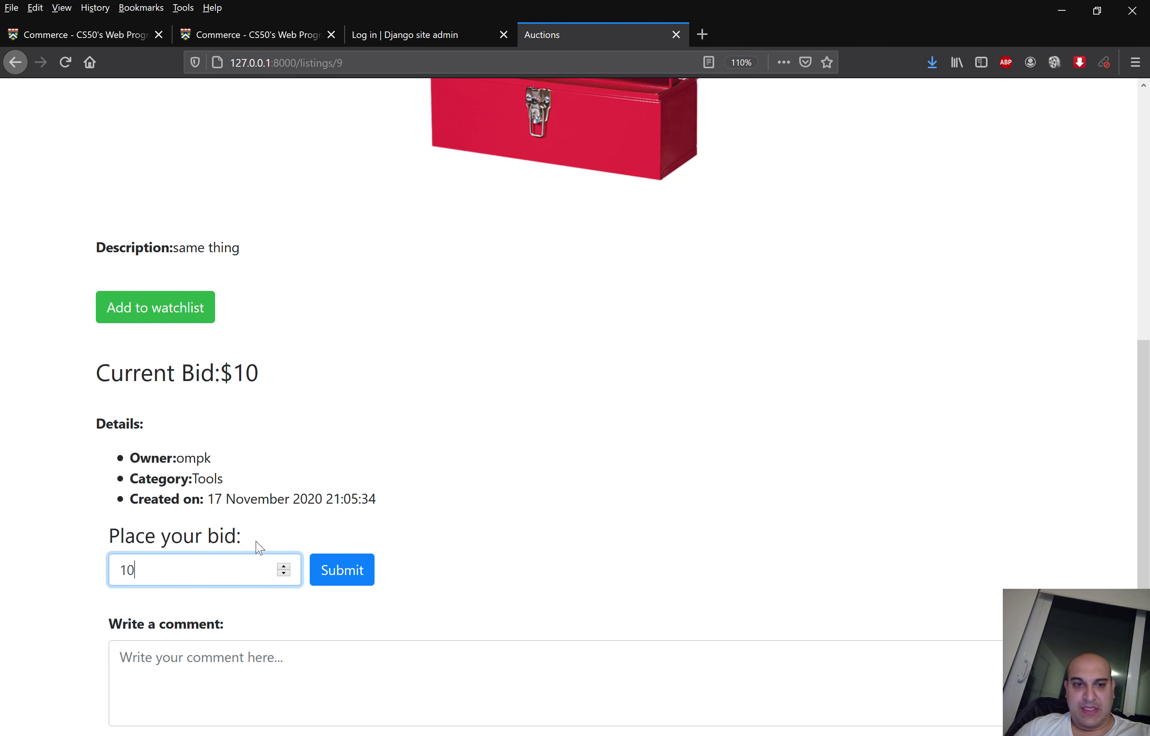
pyautogui.press('Down')
pyautogui.scroll(-1, 296, 536)
pyautogui.click(271, 598)
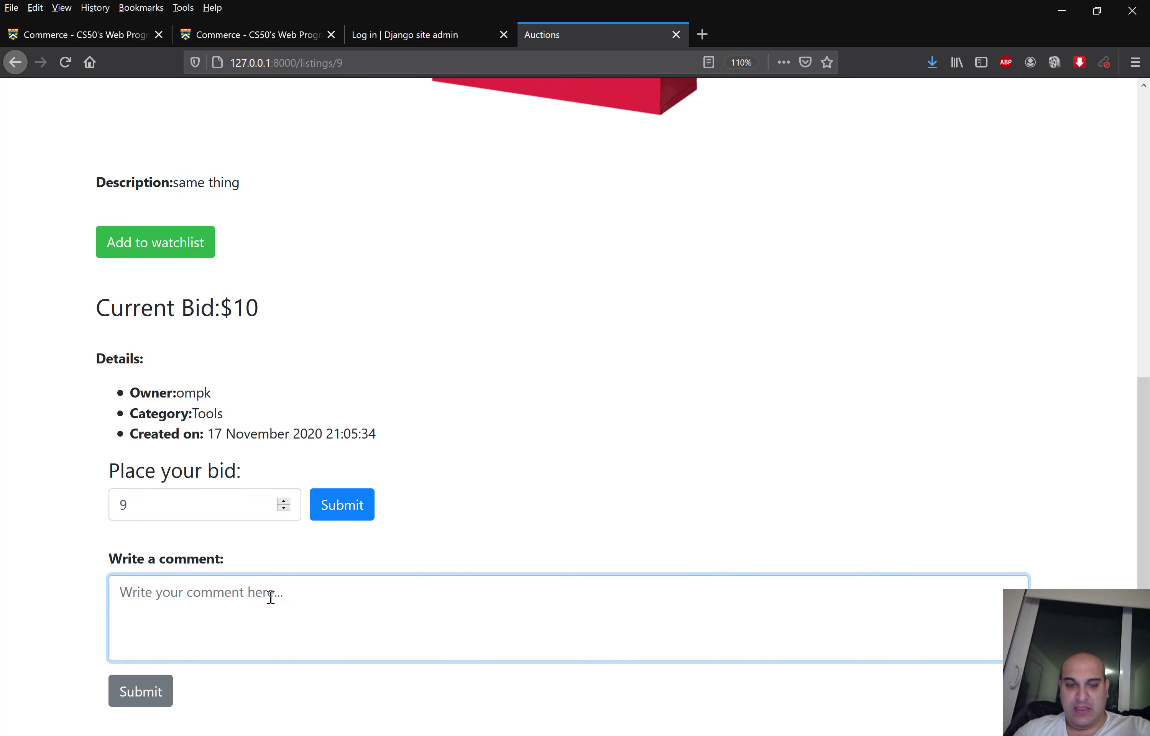
pyautogui.write('I want to')
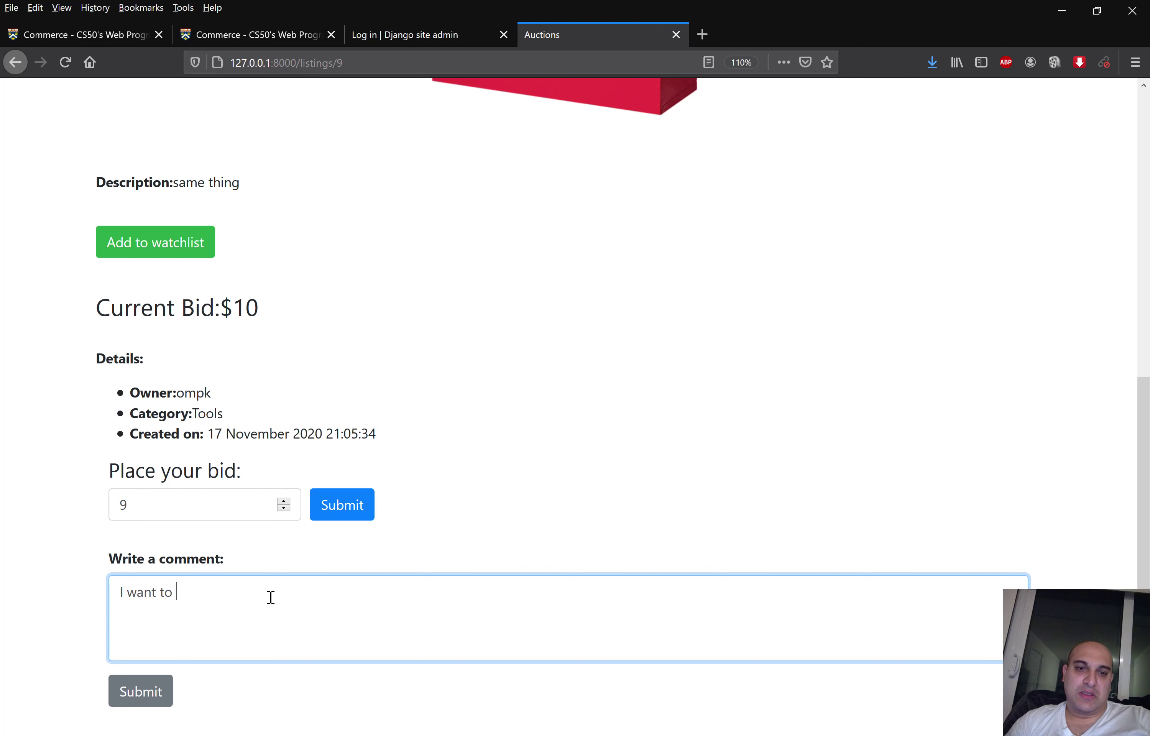
pyautogui.write(' ren')
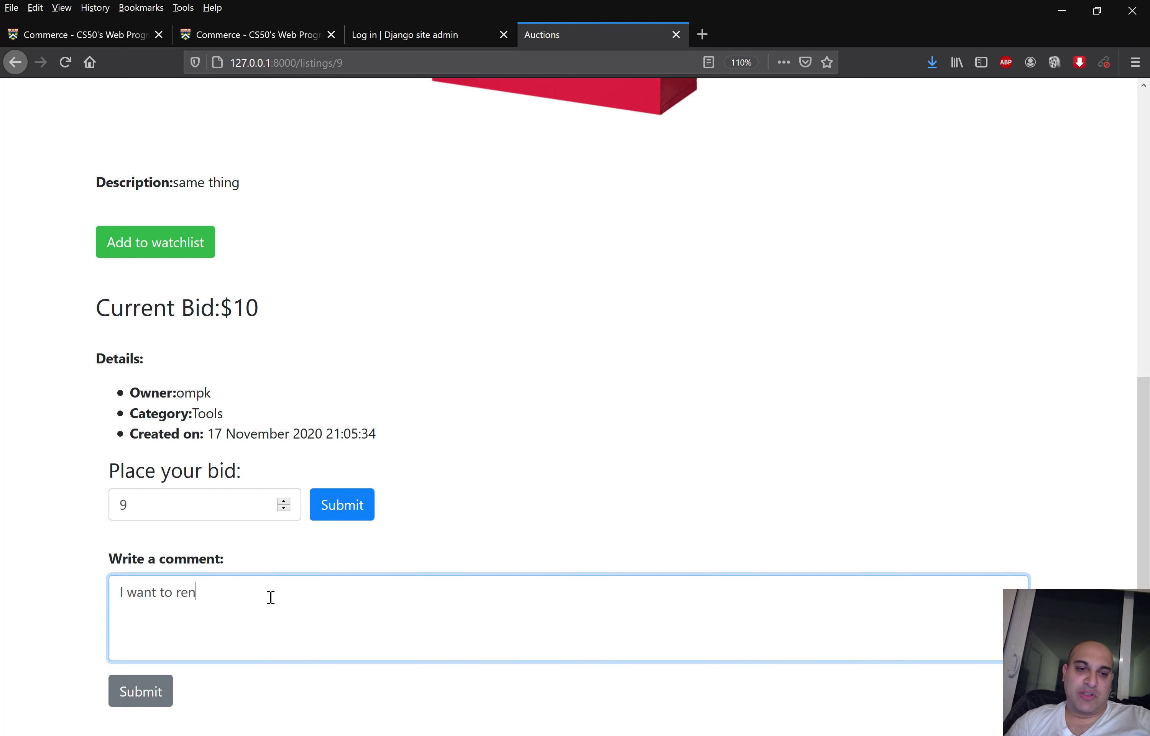
pyautogui.write('ovate my c')
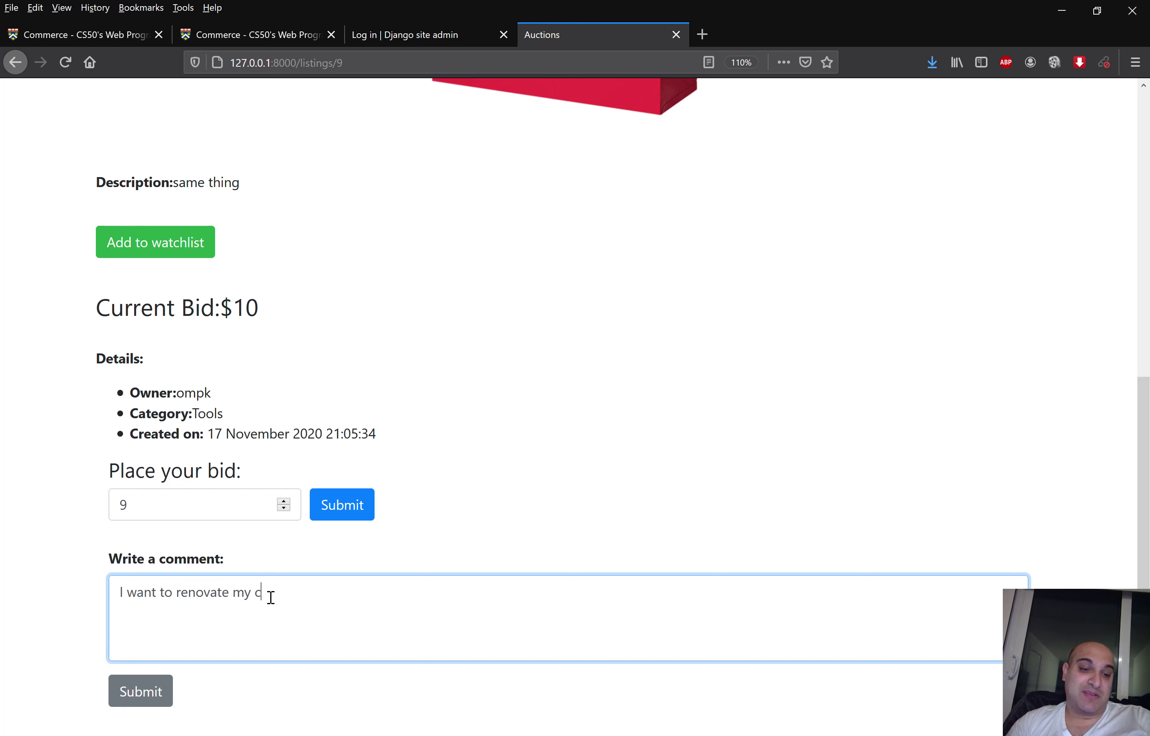
pyautogui.write('loset')
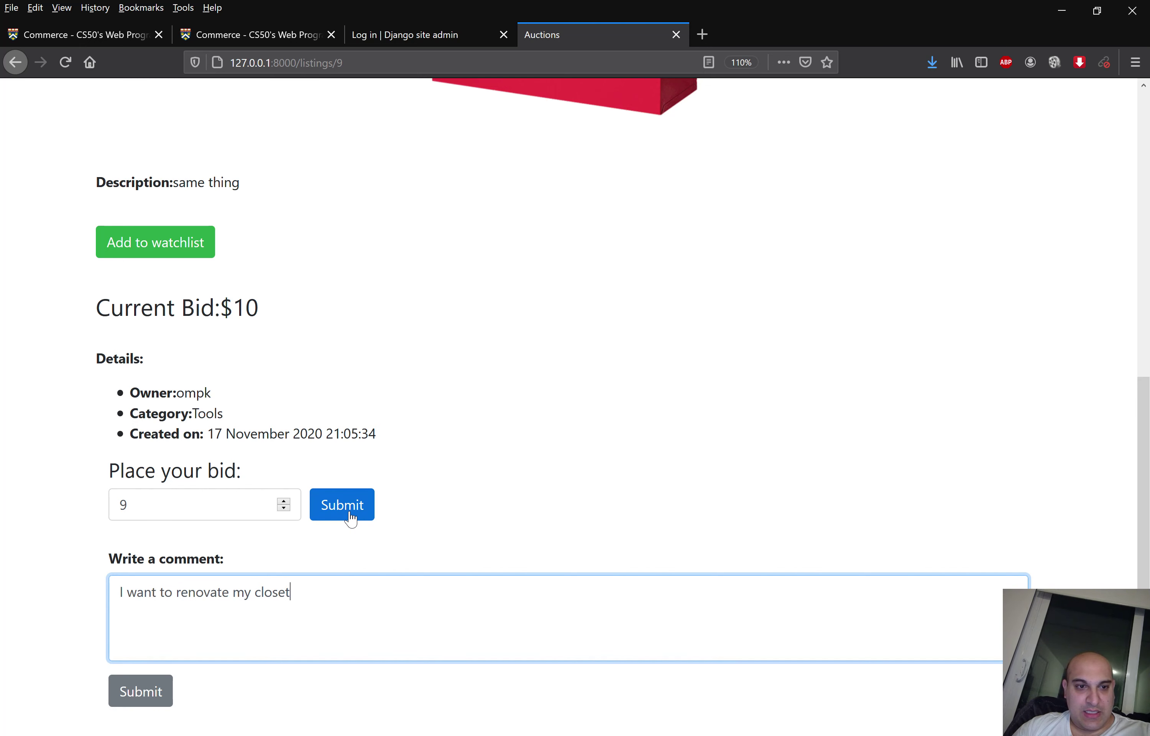
pyautogui.click(284, 501)
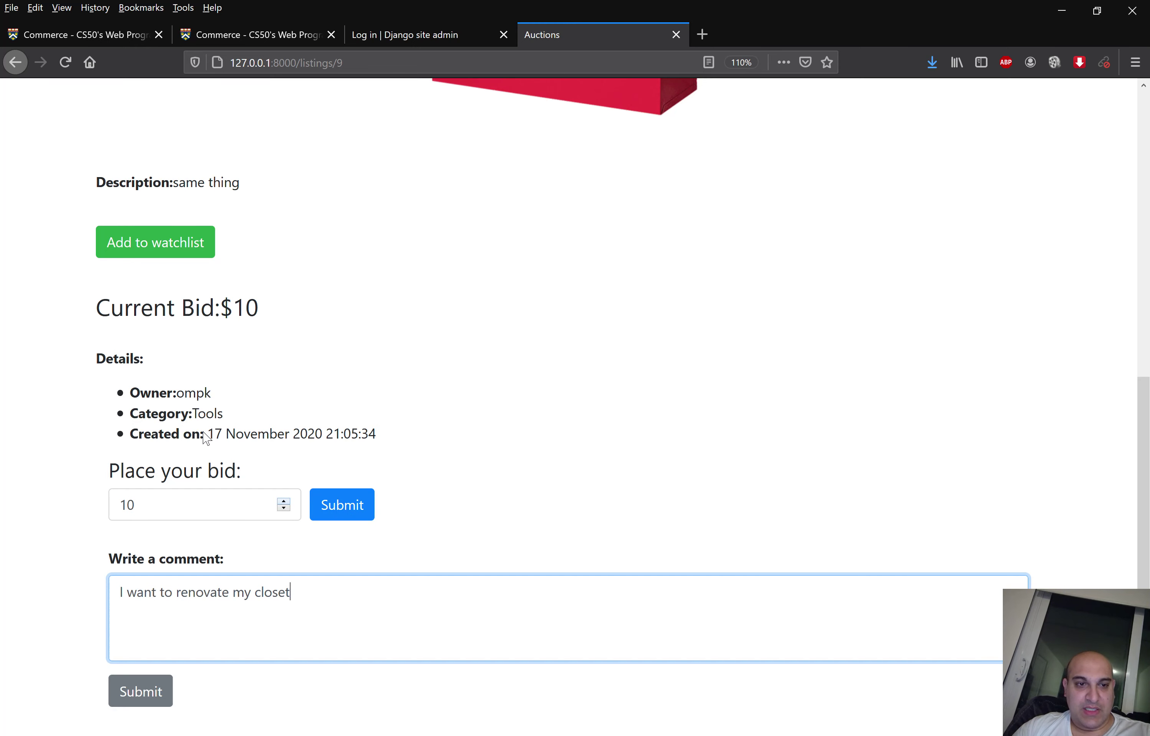
pyautogui.click(321, 506)
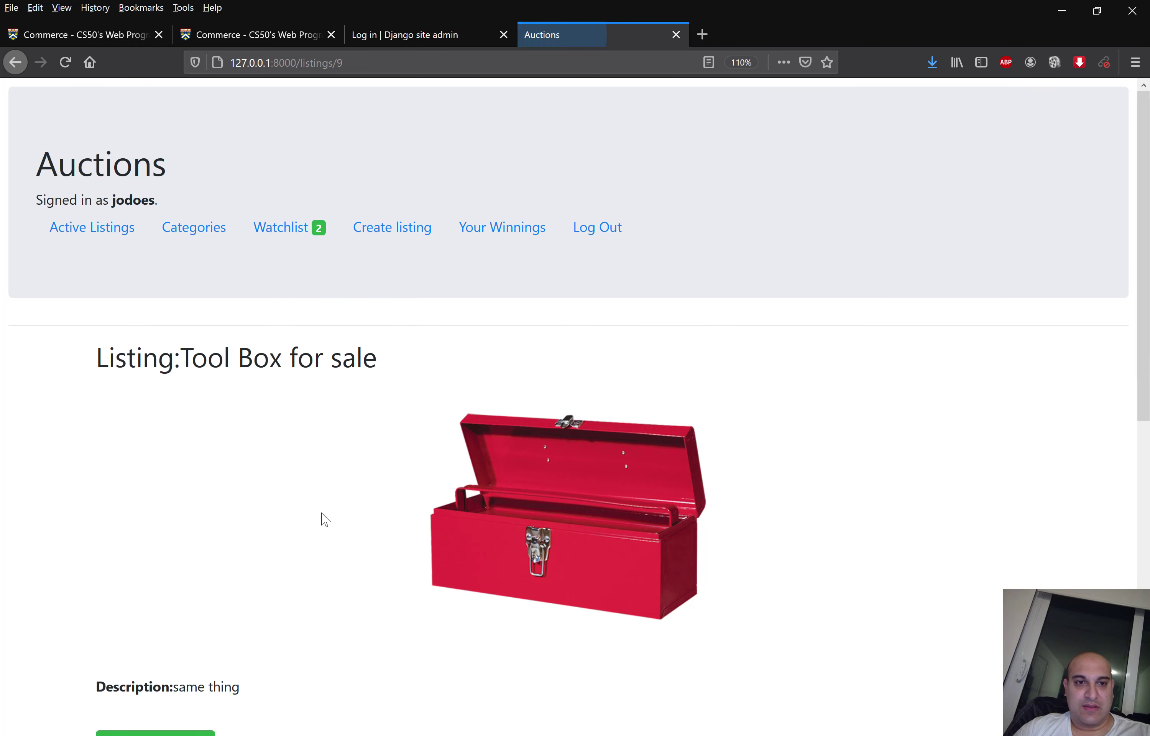
# - Enter a negative bid of -10 and raise it to -9
pyautogui.scroll(-5, 325, 520)
pyautogui.scroll(-2, 321, 520)
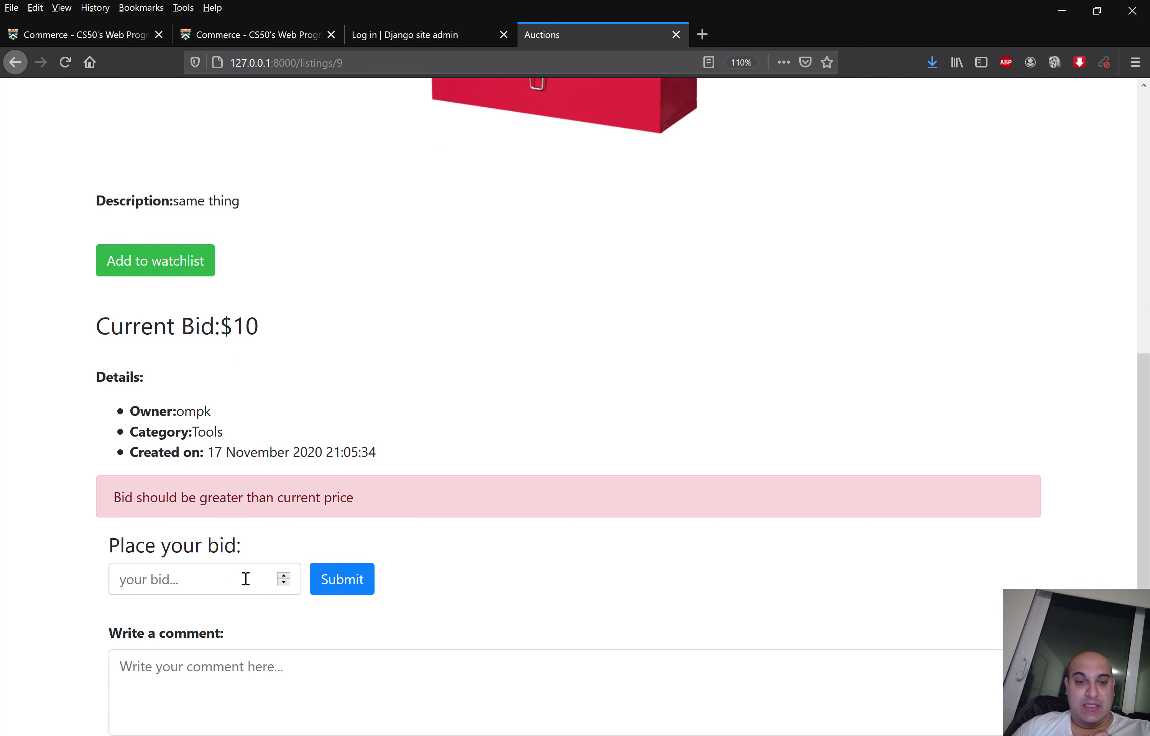
pyautogui.click(262, 591)
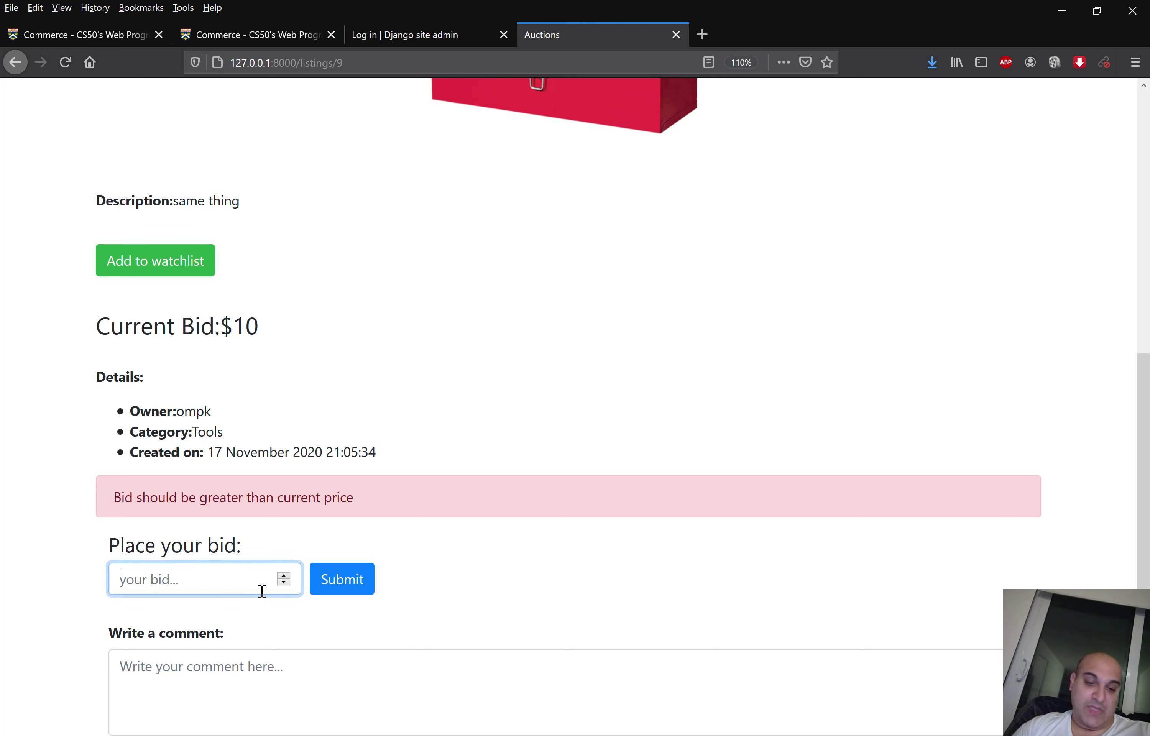
pyautogui.write('-10')
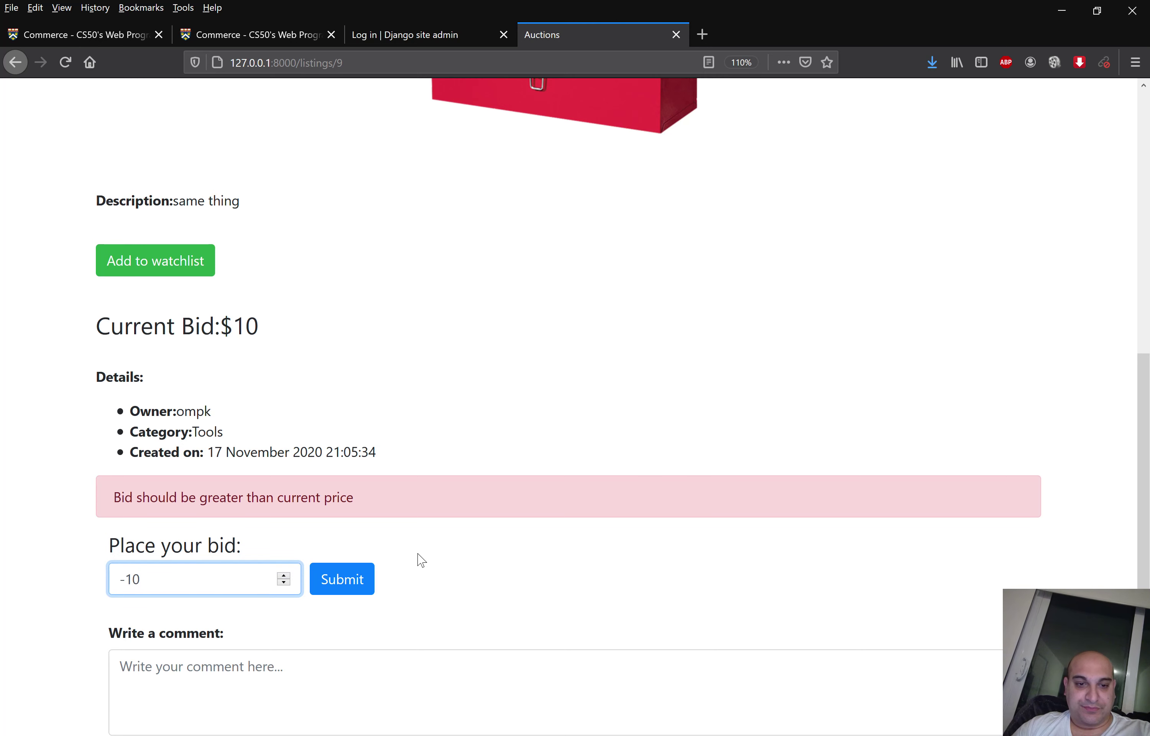
pyautogui.scroll(-1, 418, 559)
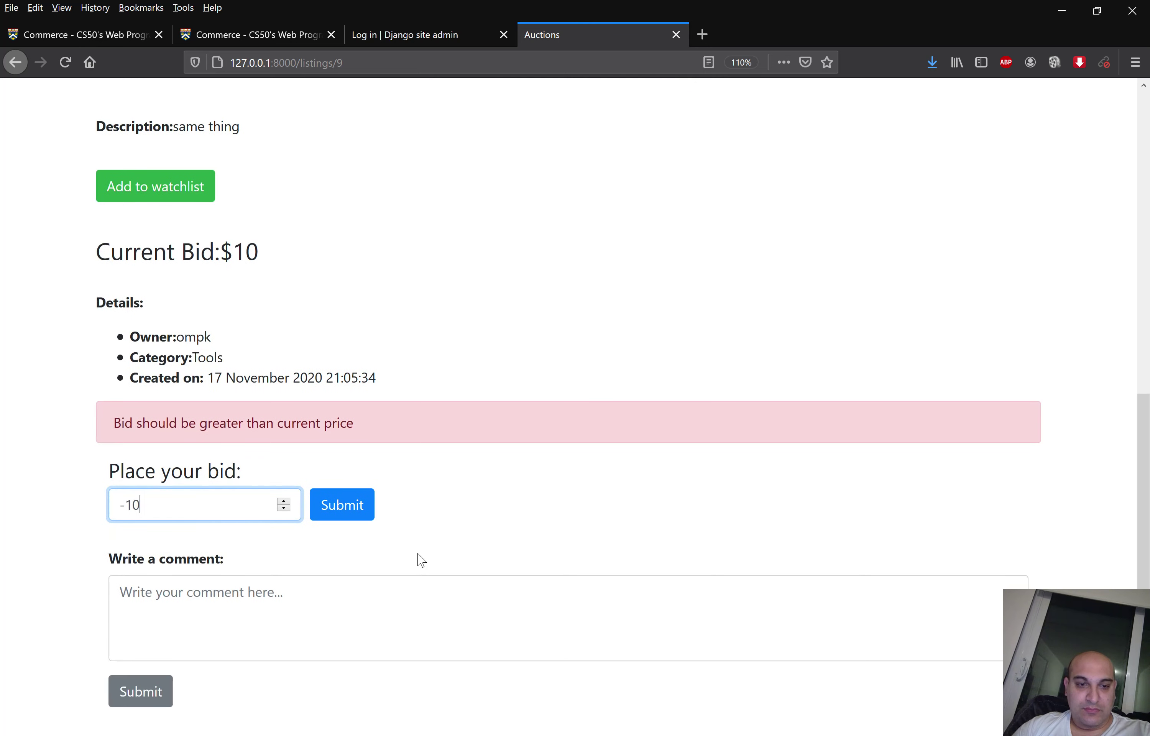
pyautogui.click(284, 501)
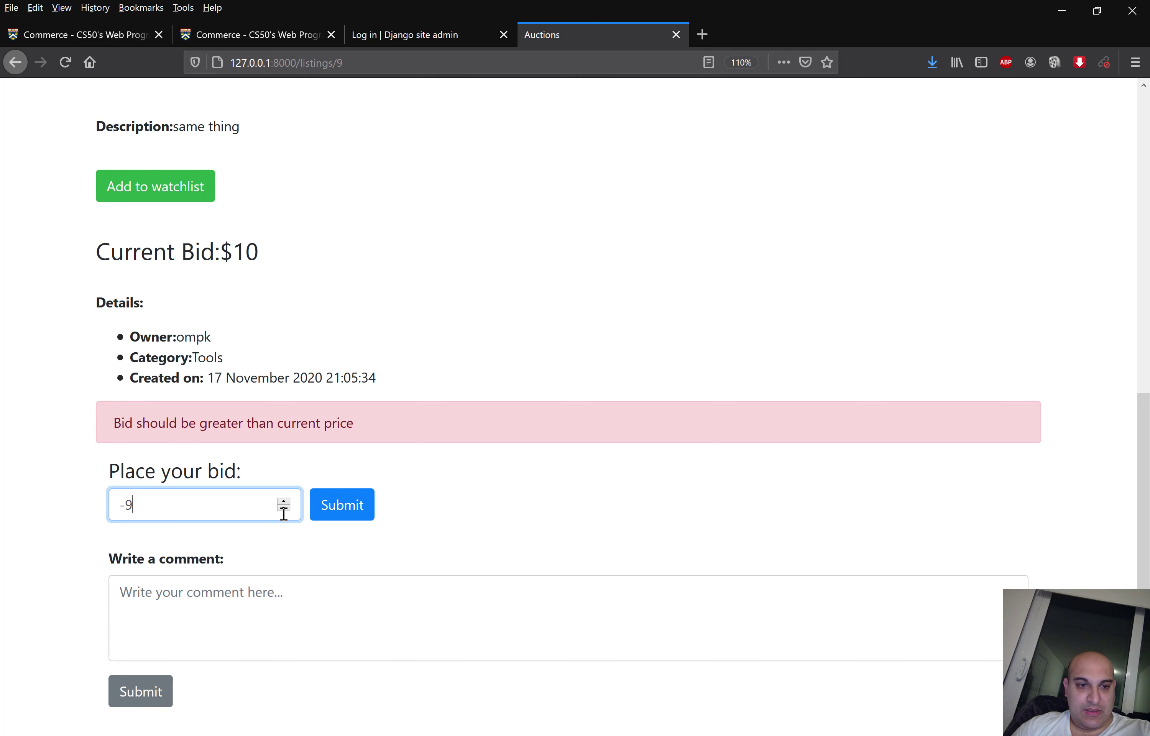
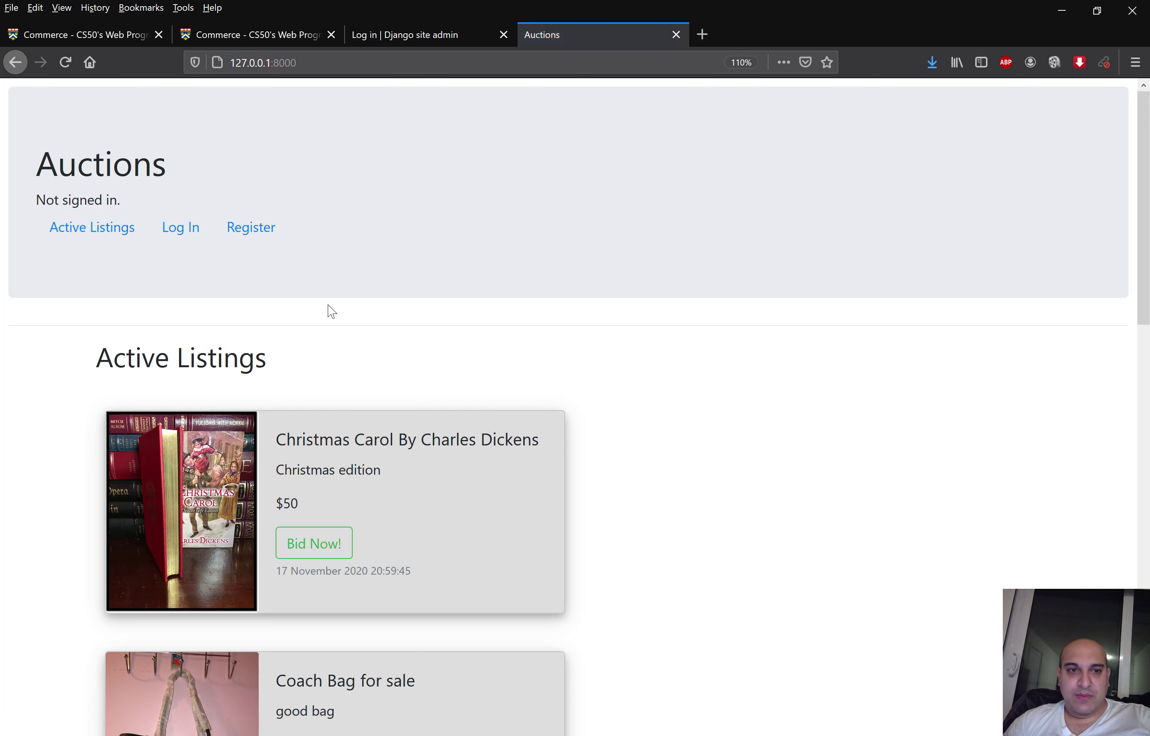
# - Sign in to Auctions with the user's username and password, declining to save the login
pyautogui.click(180, 228)
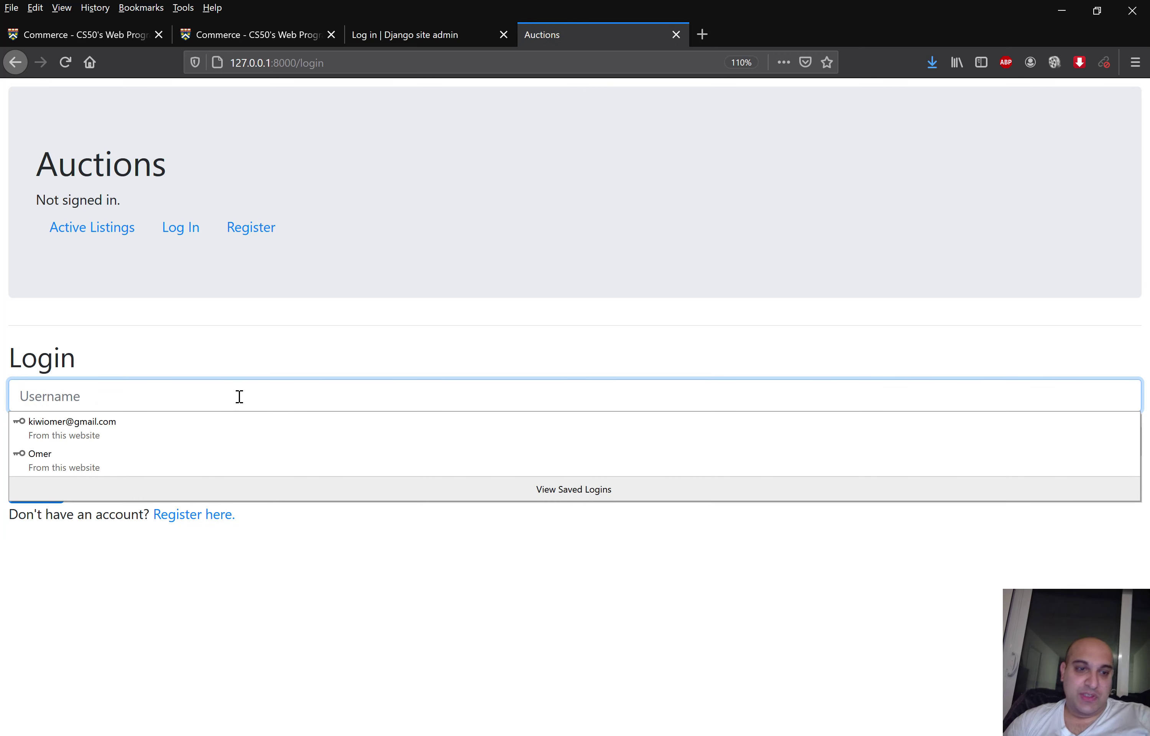
pyautogui.write('jad')
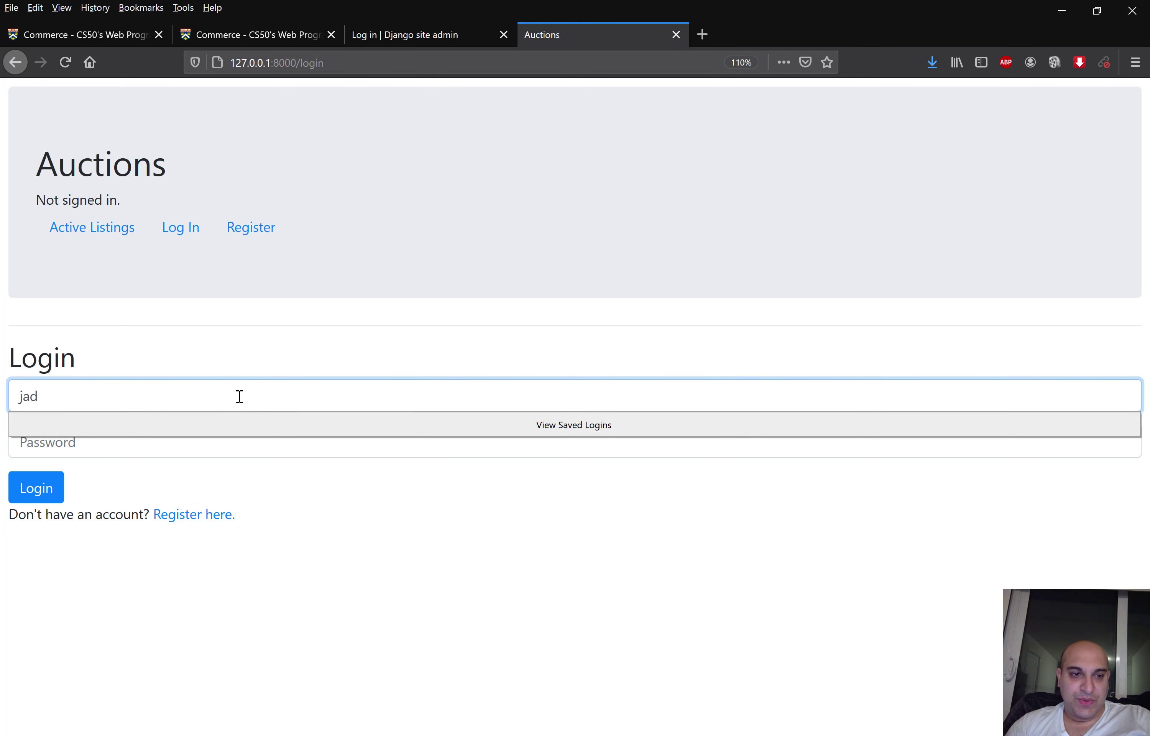
pyautogui.write('oe')
pyautogui.press('Tab')
pyautogui.write('1234')
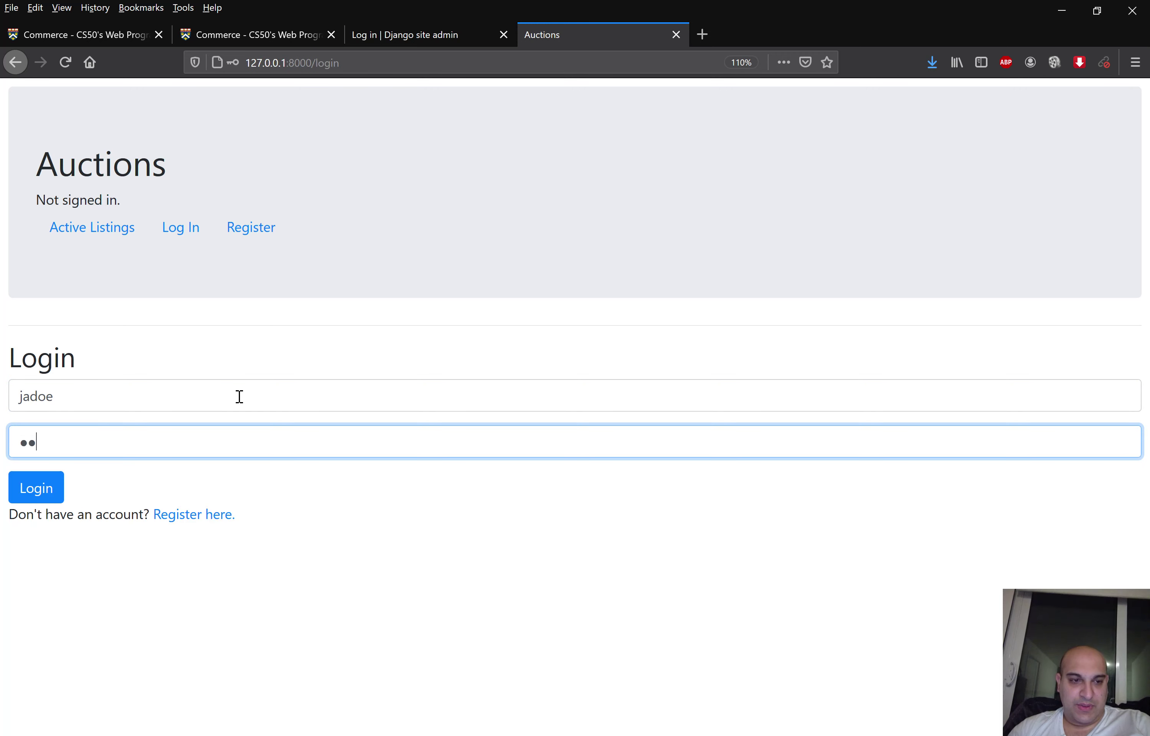
pyautogui.click(48, 491)
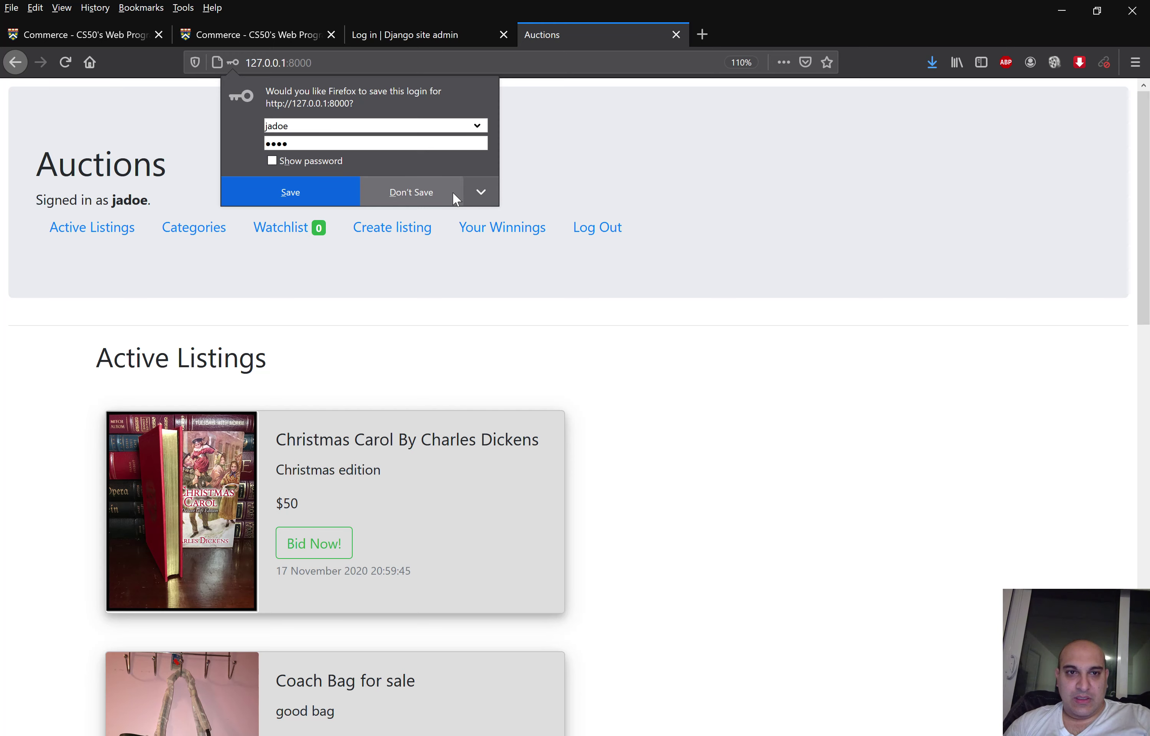
pyautogui.click(411, 192)
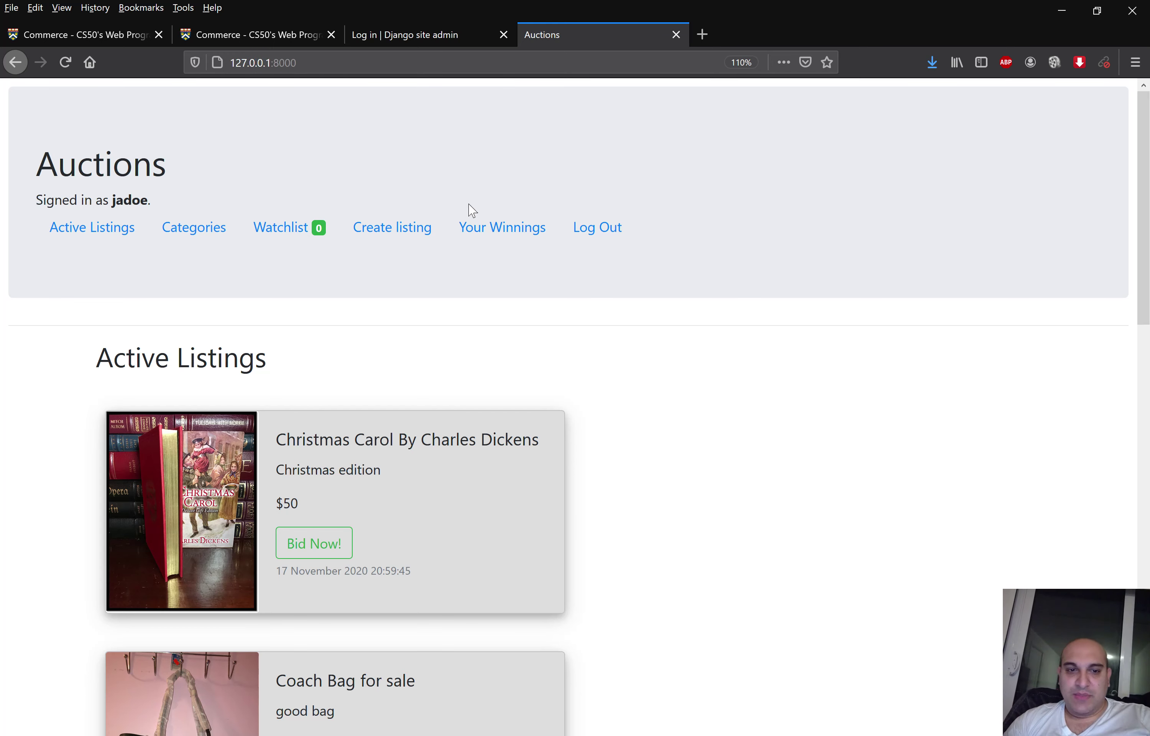
# - Open the Coach Bag listing and add it to the watchlist
pyautogui.scroll(-5, 596, 249)
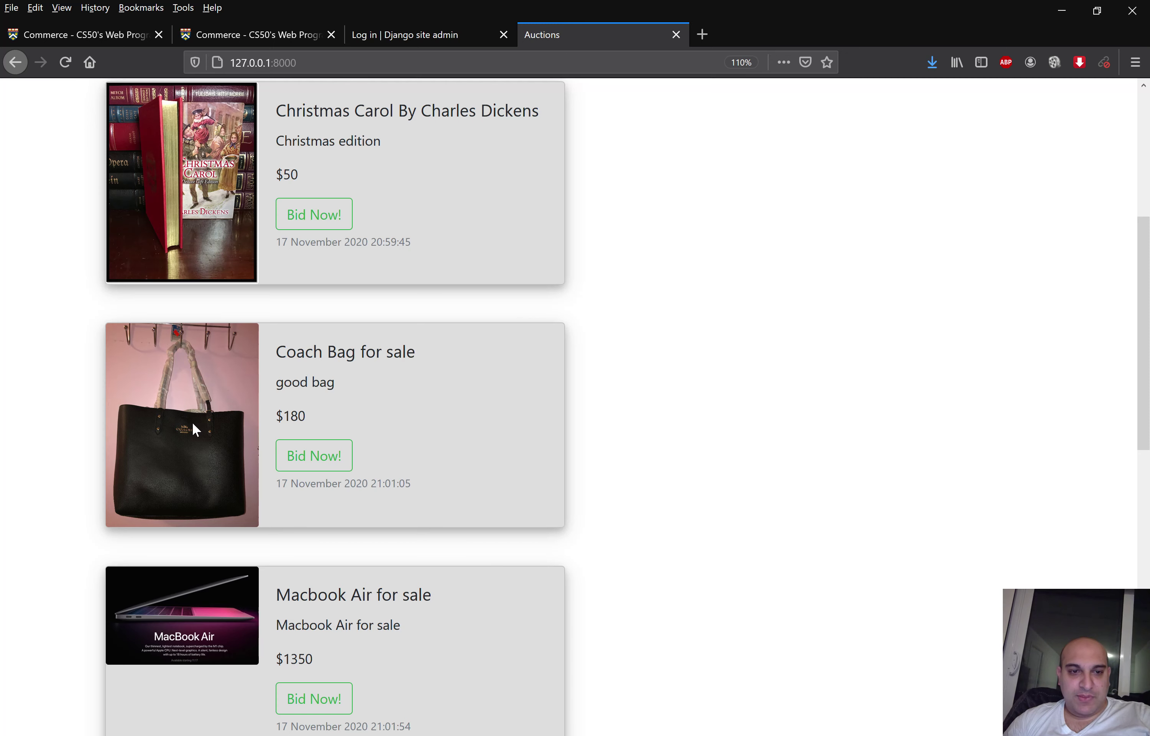
pyautogui.click(314, 456)
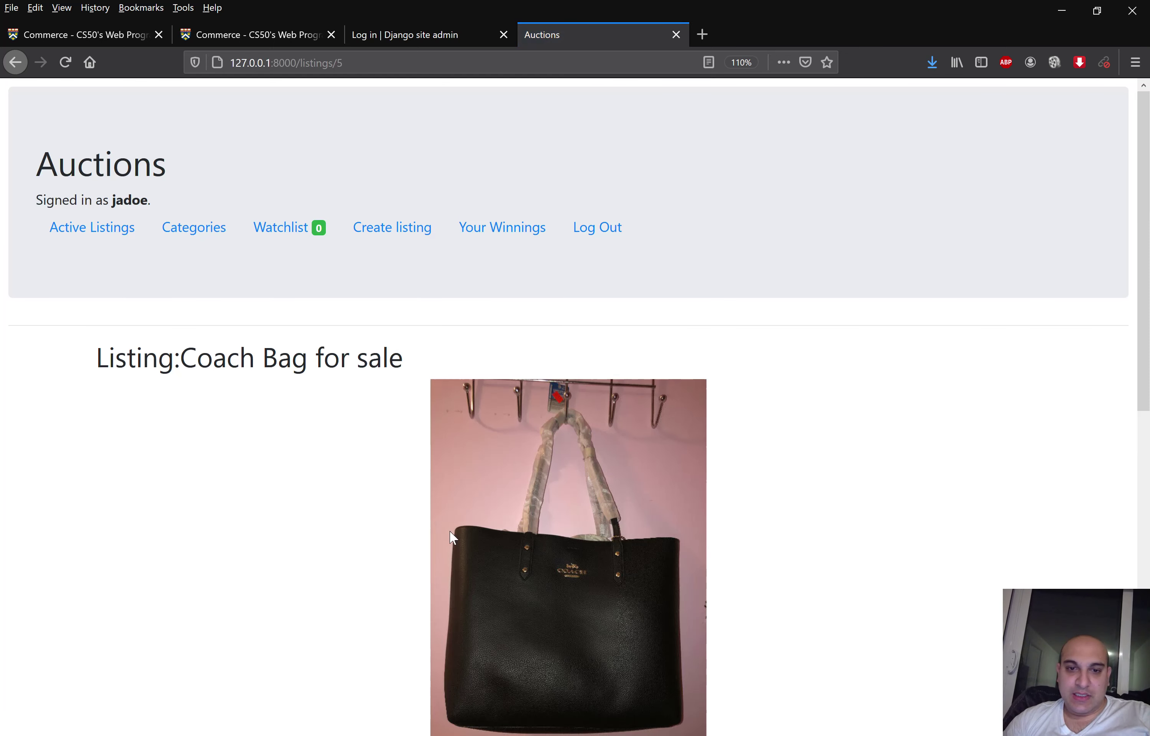
pyautogui.scroll(-6, 452, 537)
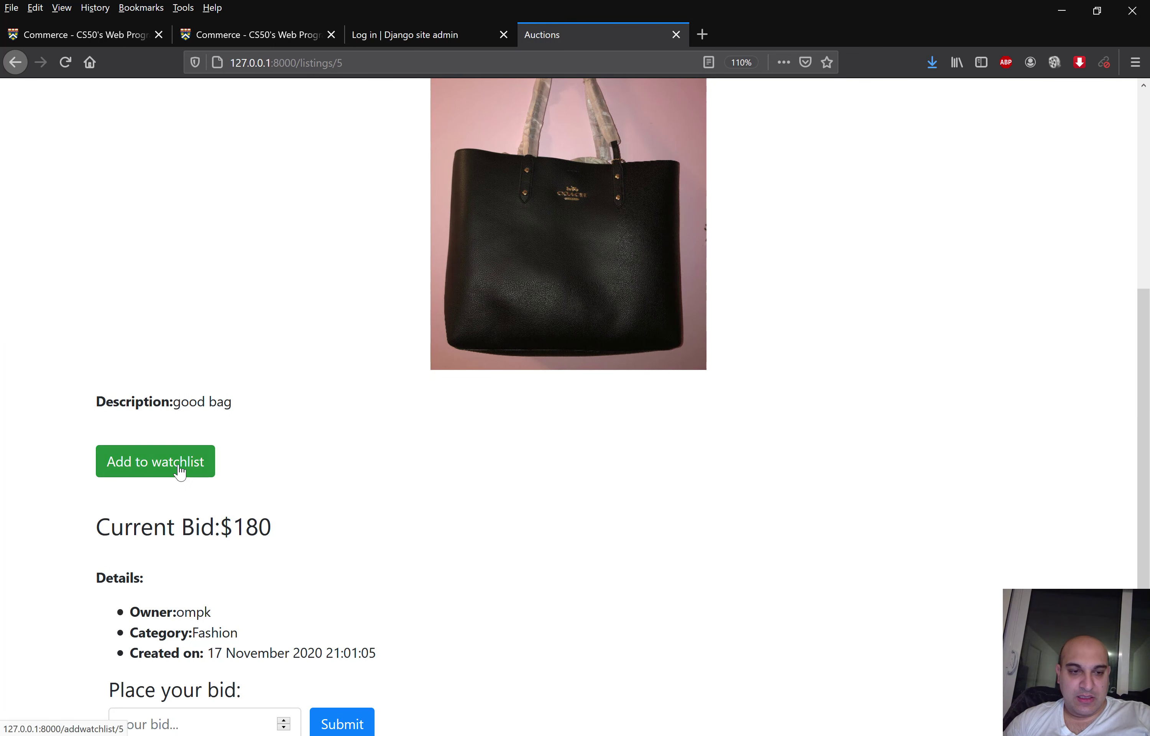
pyautogui.click(180, 464)
# - Enter 200 in the bid field and post the comment 'i loved it' on the Coach Bag
pyautogui.scroll(-10, 180, 470)
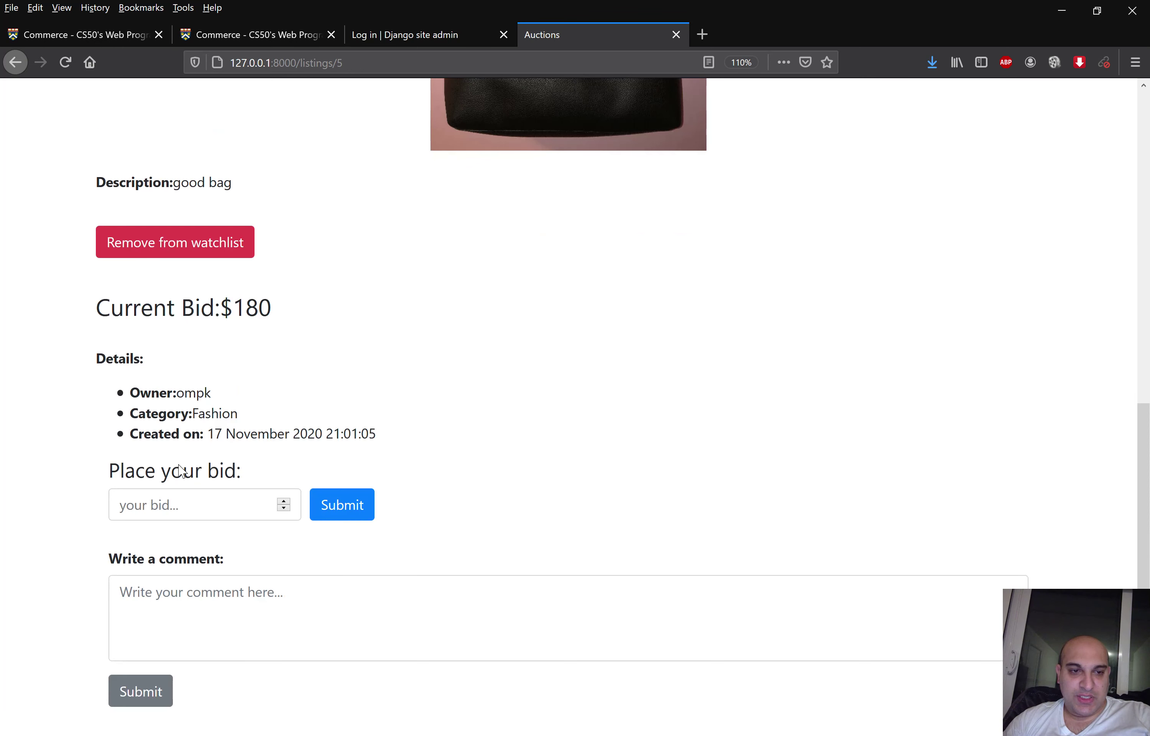
pyautogui.click(227, 493)
pyautogui.write('200')
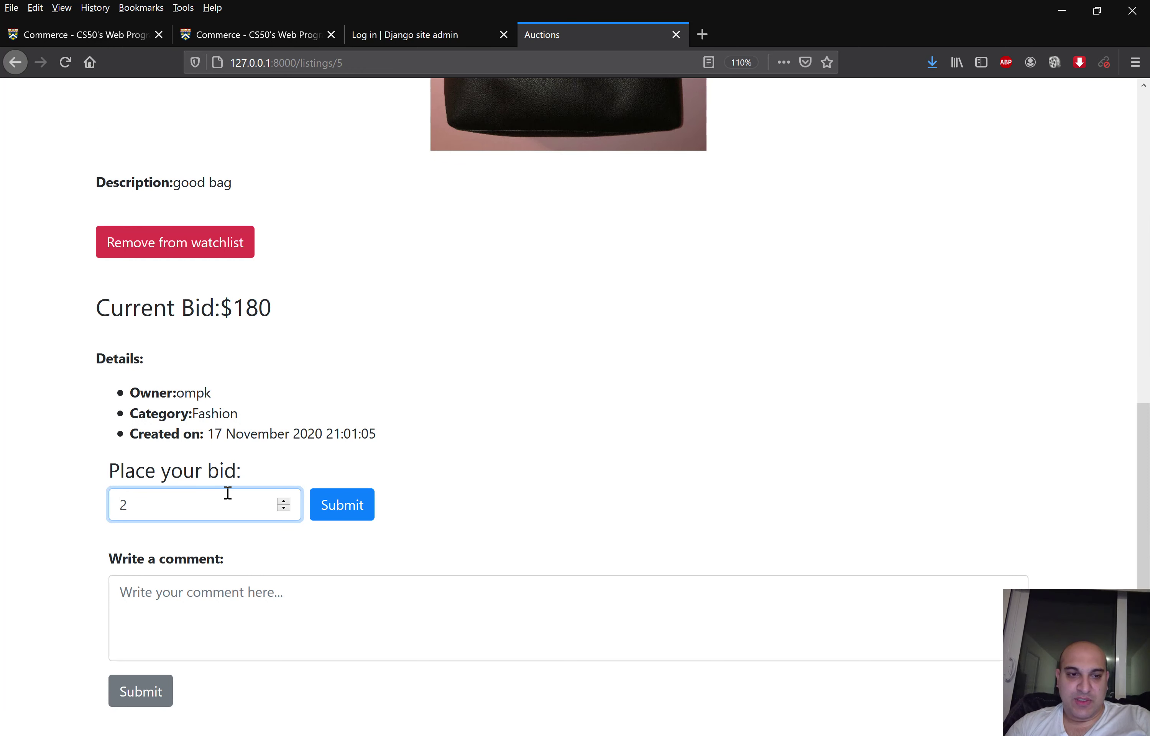
pyautogui.click(228, 593)
pyautogui.write('s')
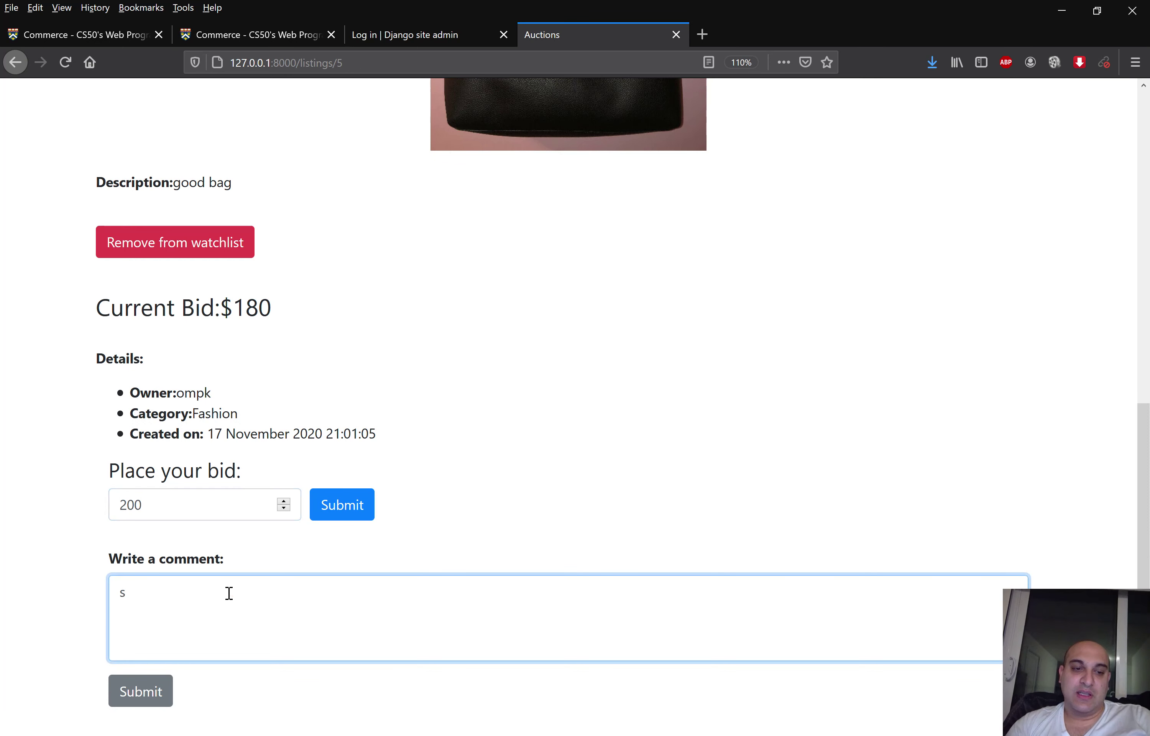
pyautogui.press('BackSpace')
pyautogui.write('i lo')
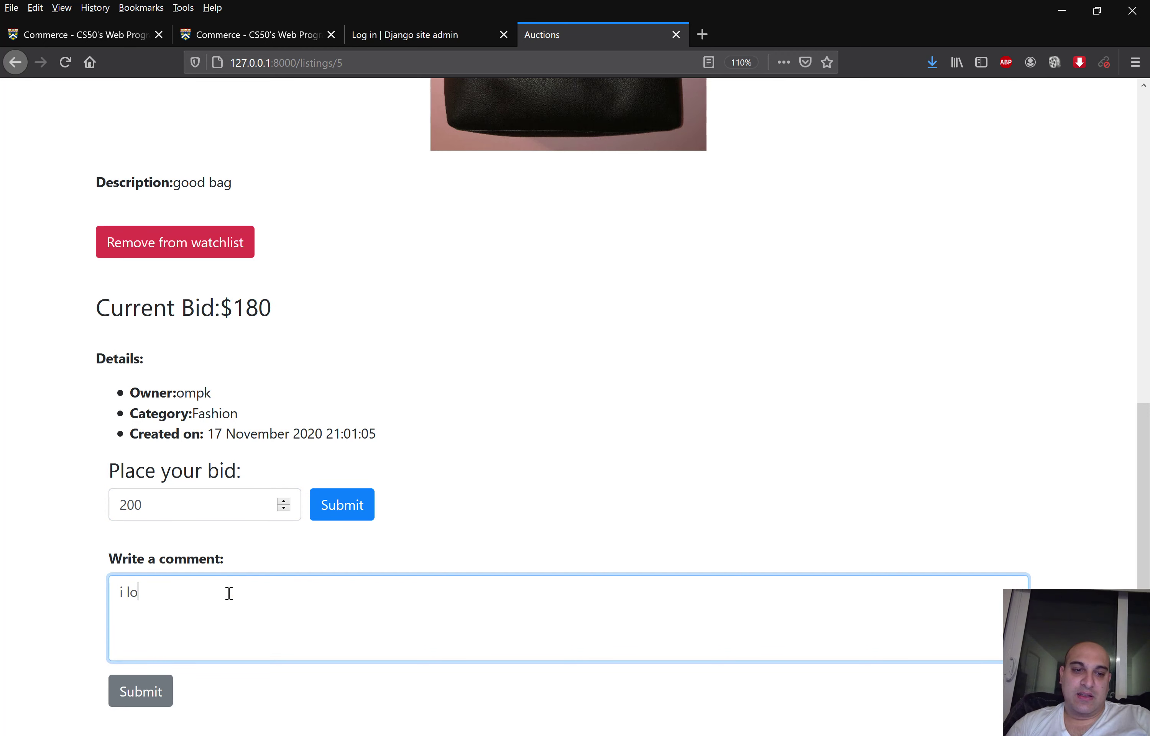
pyautogui.write('ved it')
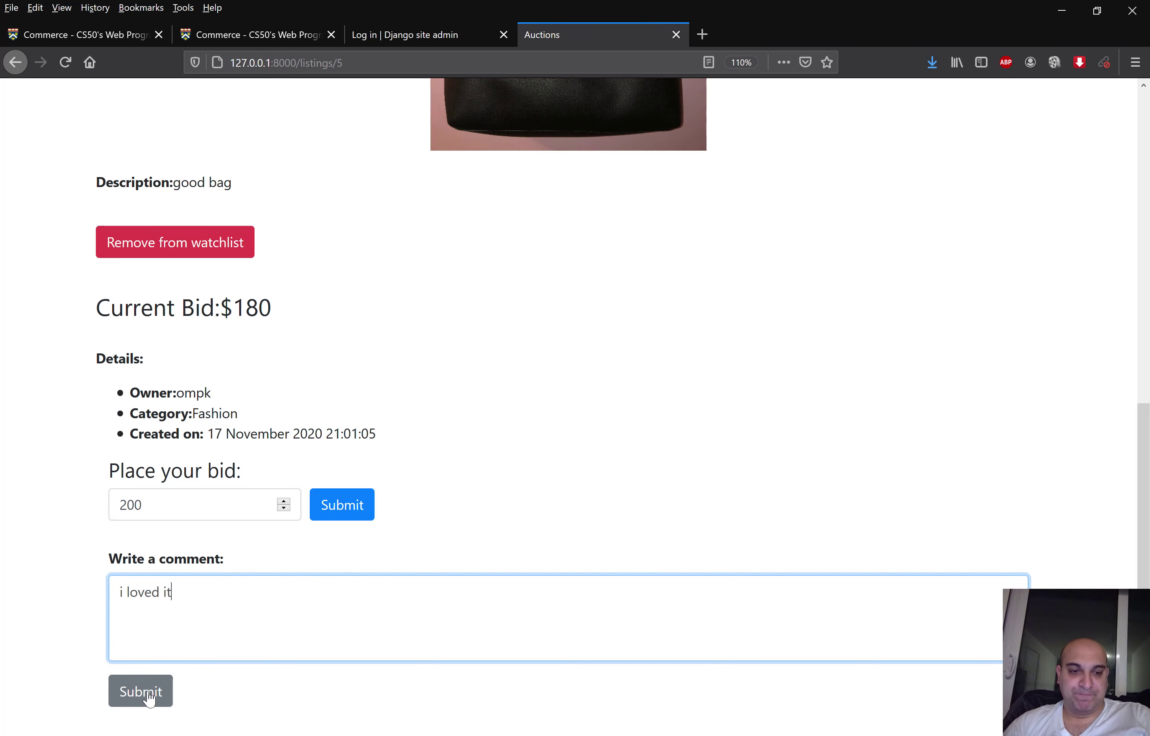
pyautogui.click(150, 698)
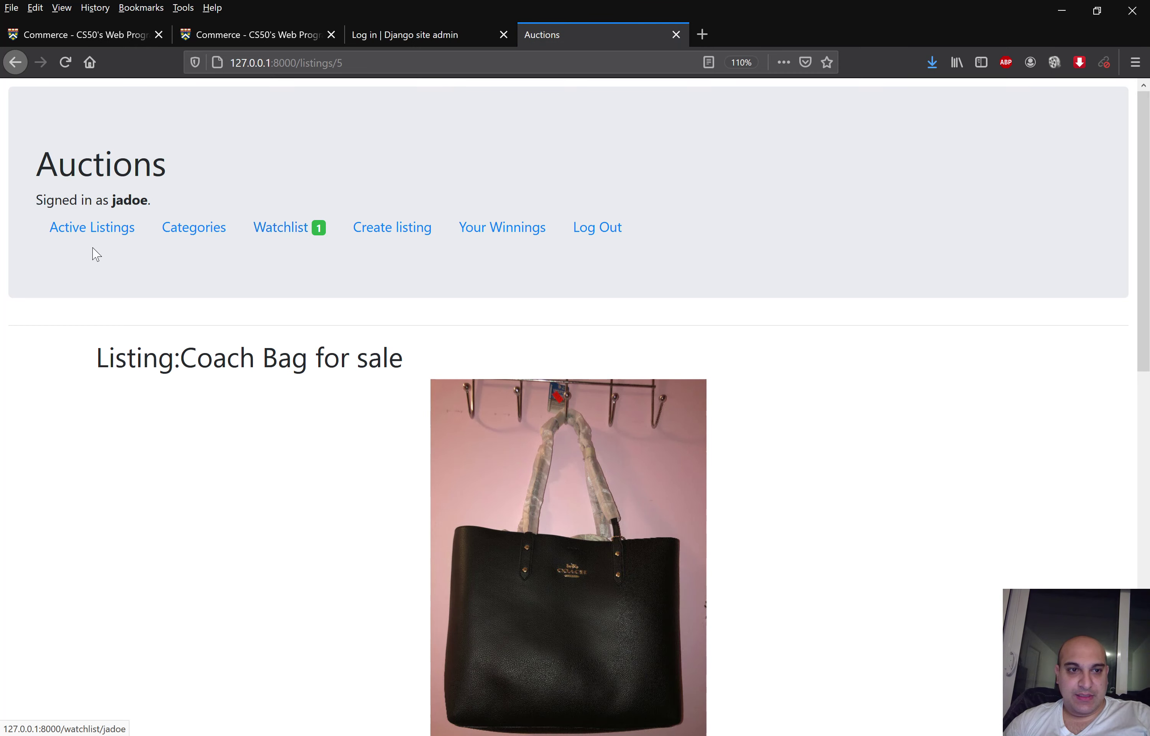
# - Open the Macbook Air listing from Active Listings and enter a 1400 bid
pyautogui.click(94, 230)
pyautogui.scroll(-8, 382, 432)
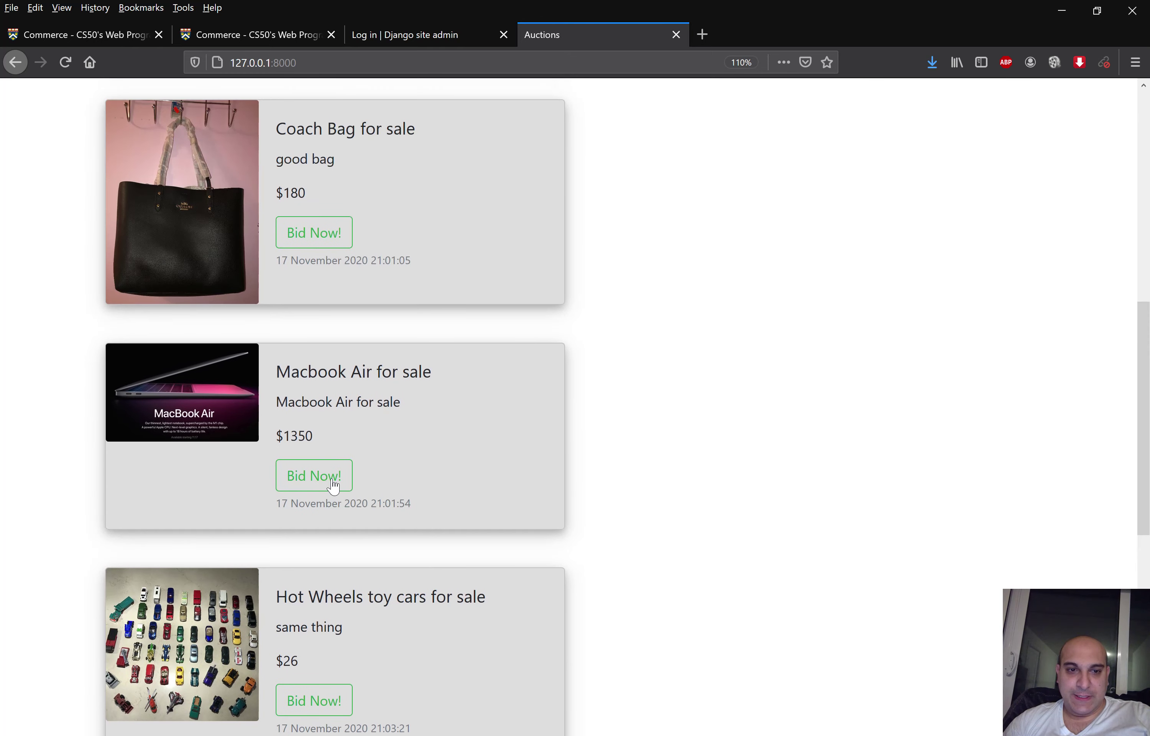
pyautogui.click(333, 483)
pyautogui.scroll(-7, 336, 487)
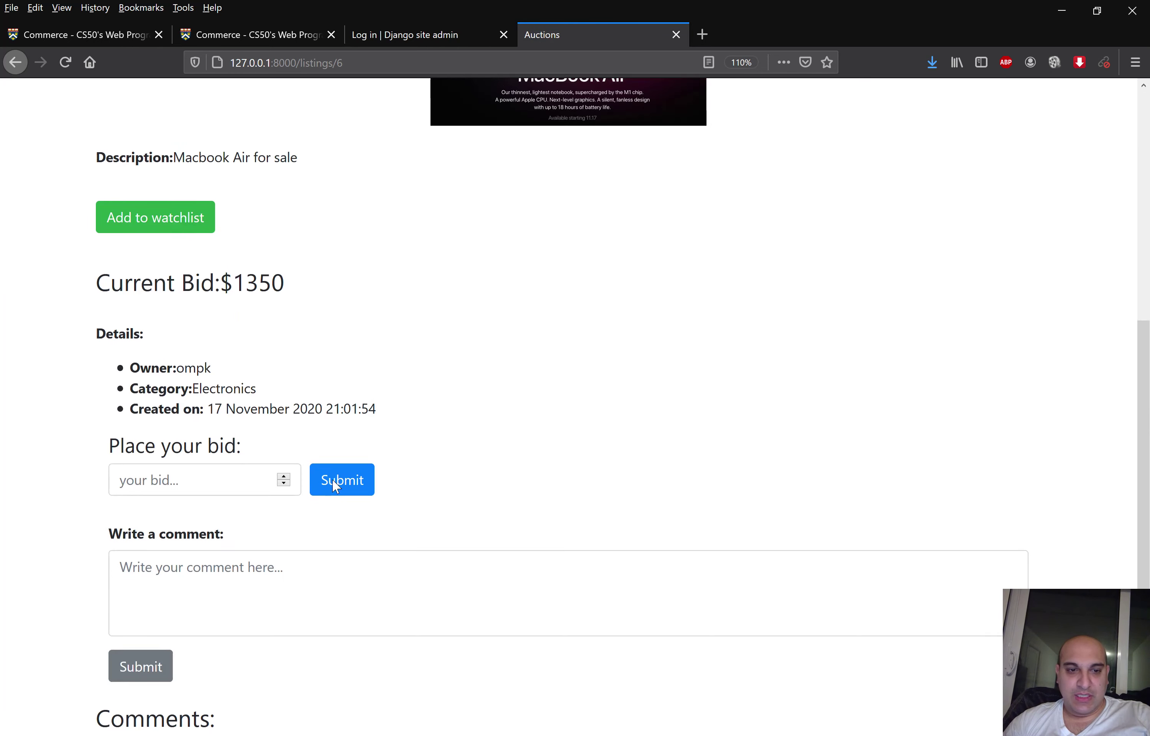
pyautogui.scroll(8, 272, 488)
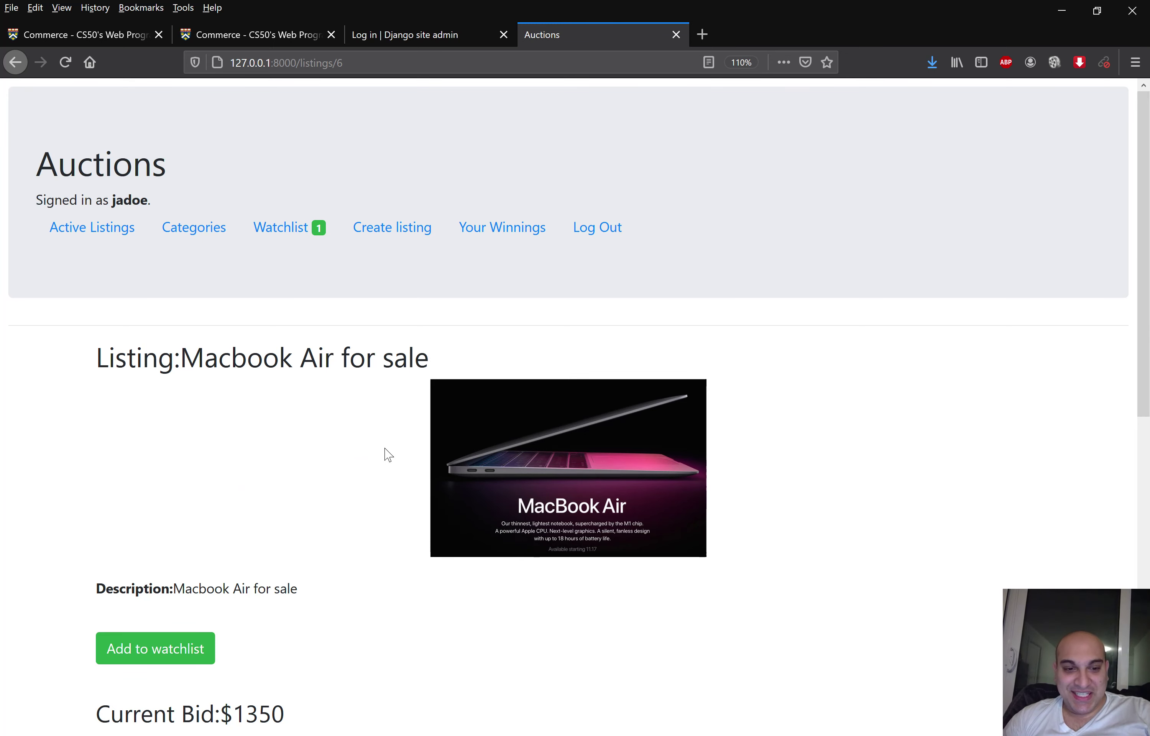
pyautogui.scroll(-6, 387, 454)
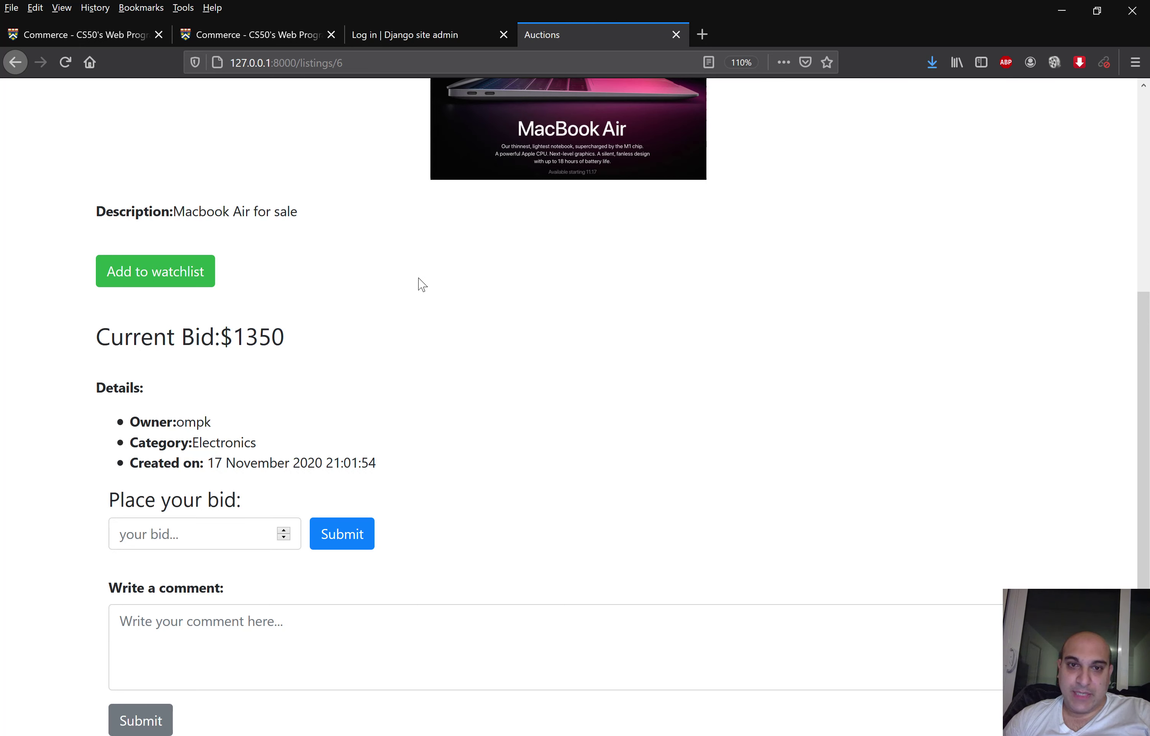
pyautogui.click(246, 539)
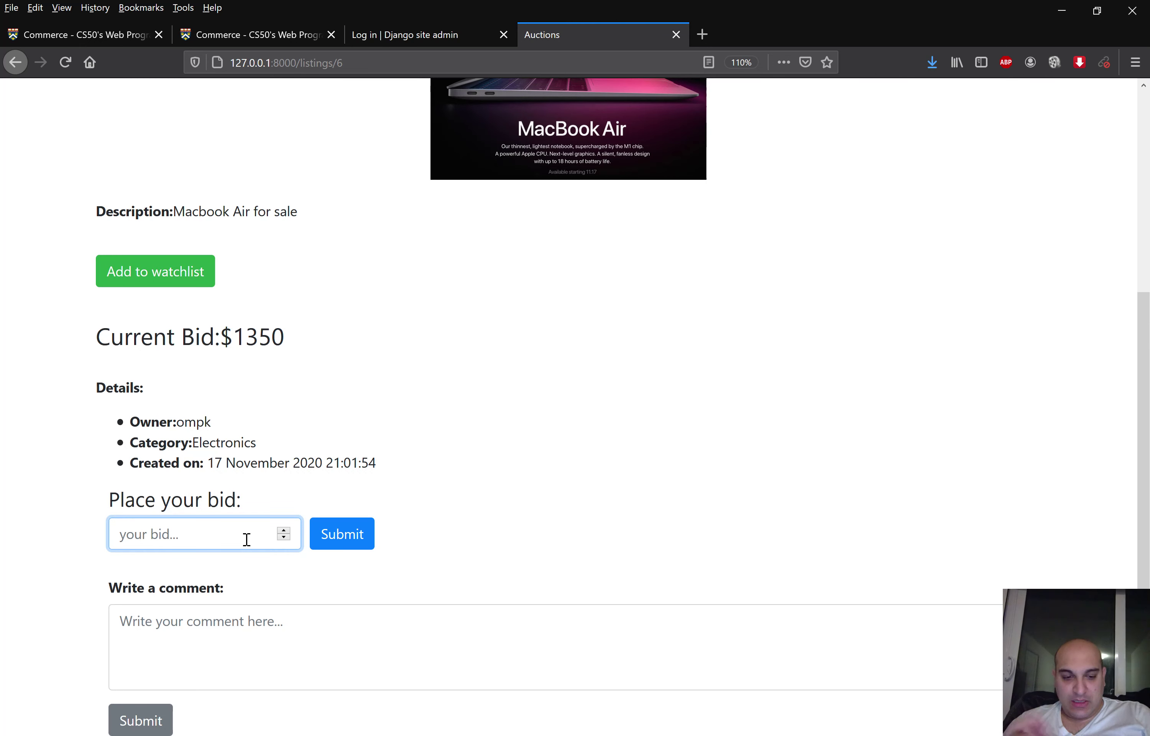
pyautogui.write('1400')
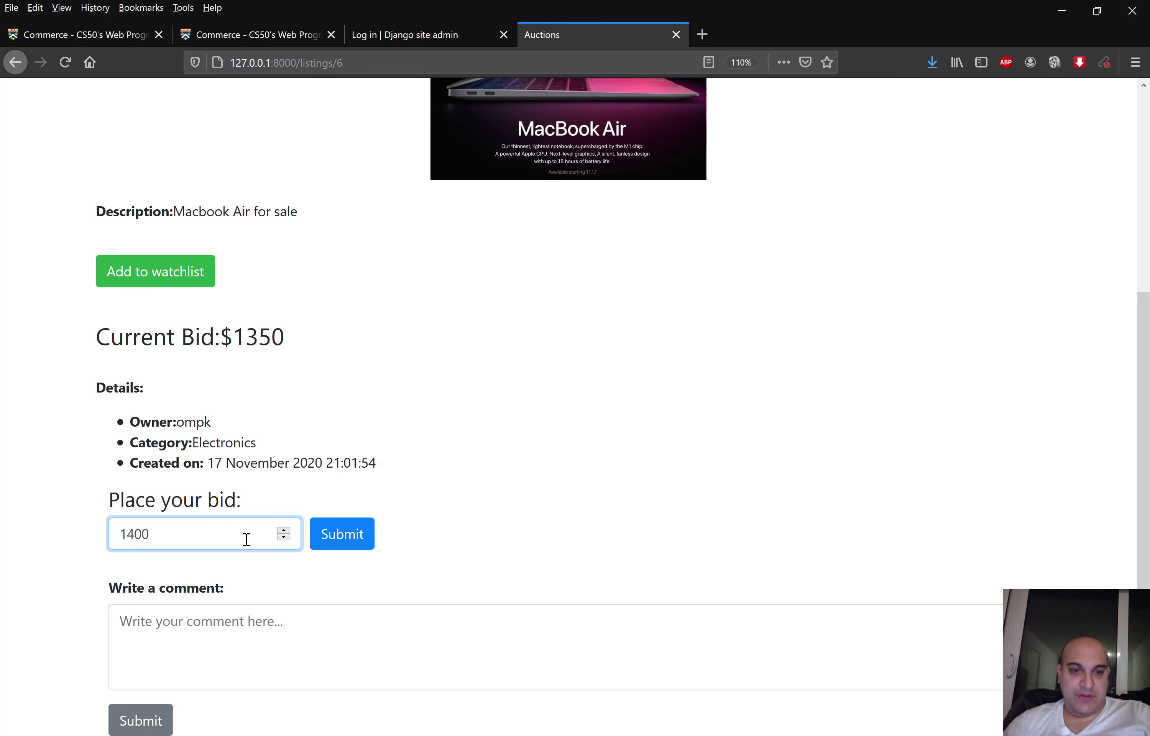
# - Submit the $1400 bid and post the comment 'i love macbook too' under the Macbook Air
pyautogui.click(283, 641)
pyautogui.write('i lov')
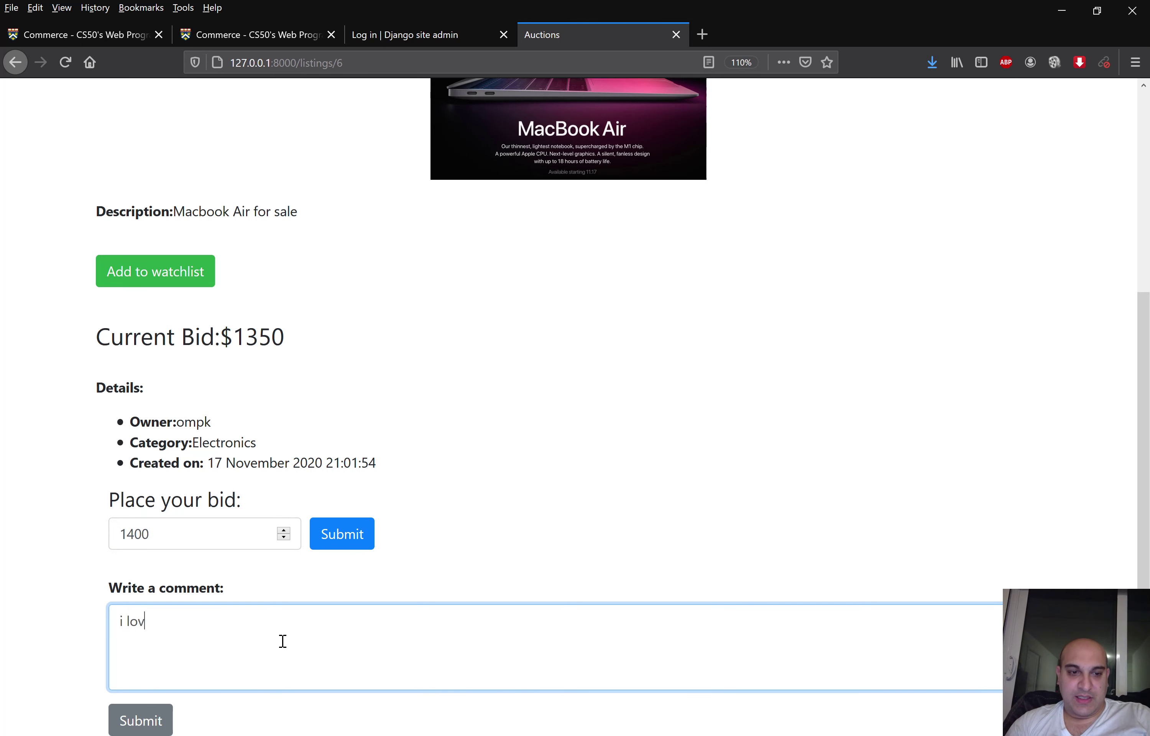
pyautogui.write('e macbook too')
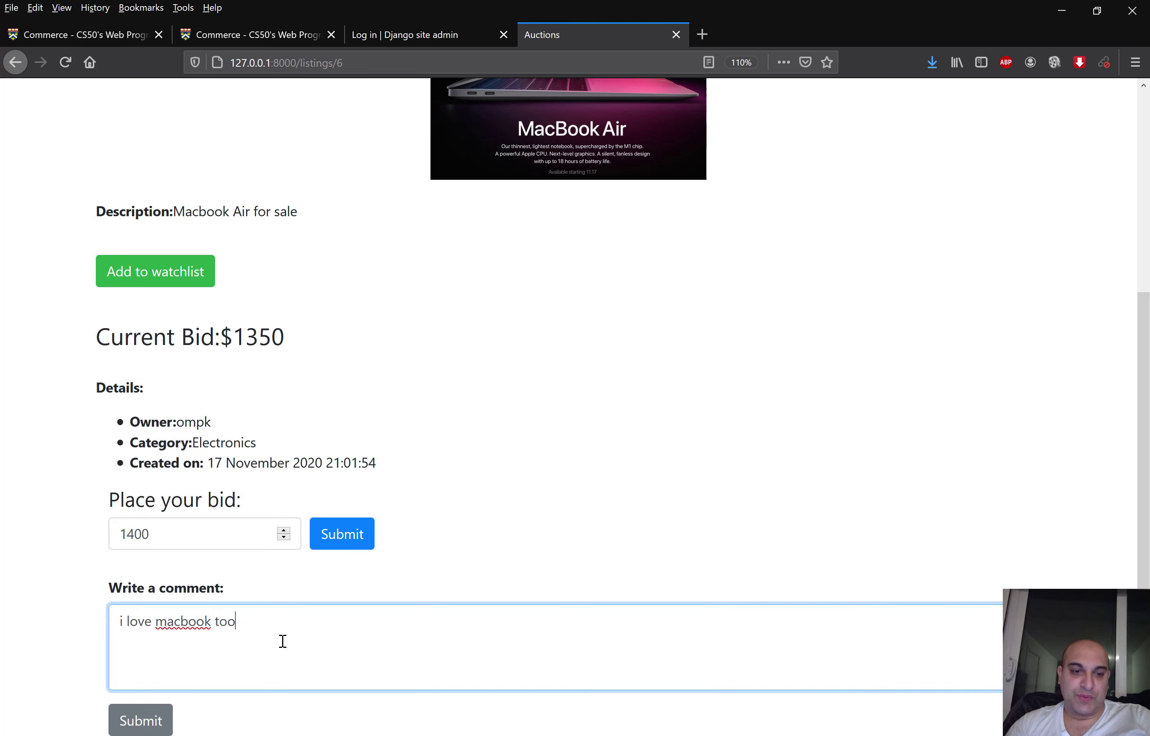
pyautogui.moveTo(244, 627); pyautogui.dragTo(105, 624)
pyautogui.hotkey('ctrl', 'c')
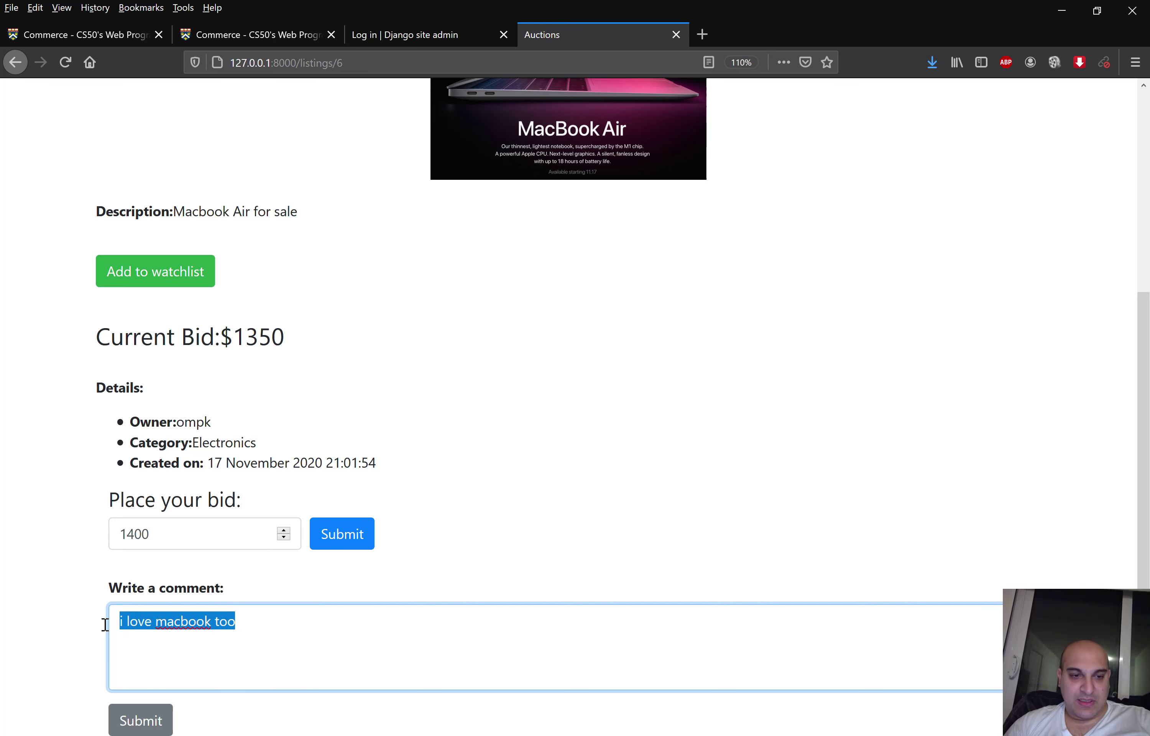
pyautogui.click(367, 540)
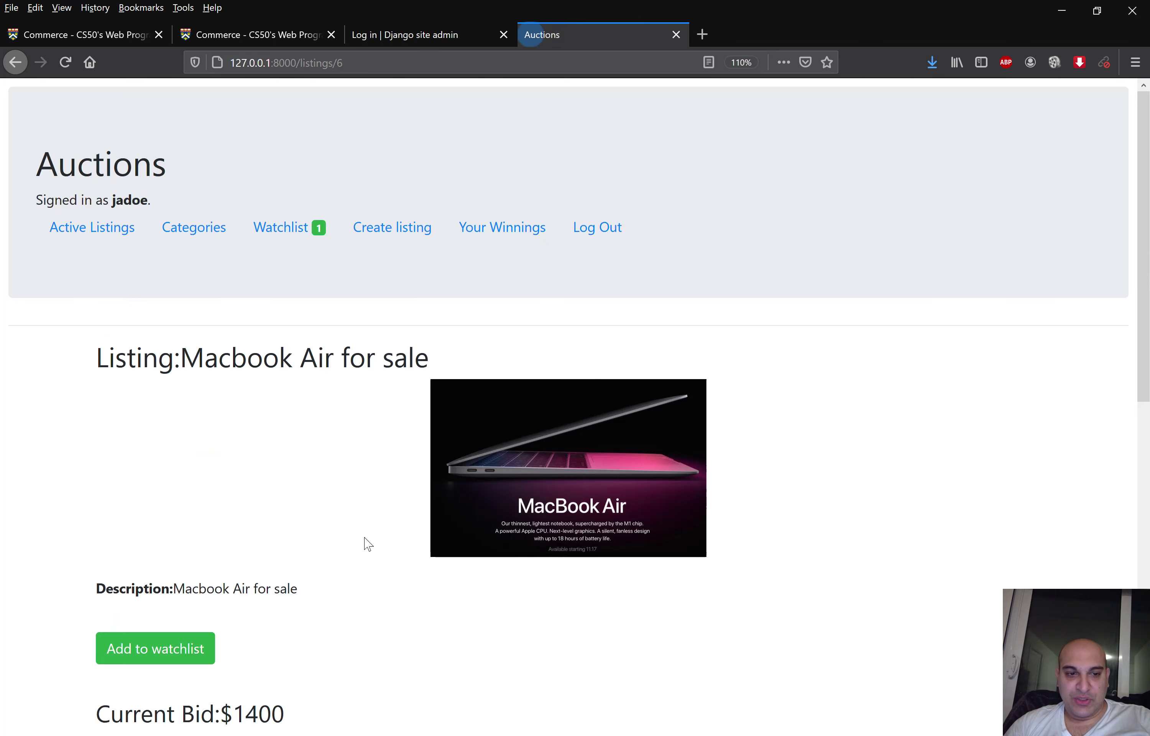
pyautogui.scroll(-10, 365, 541)
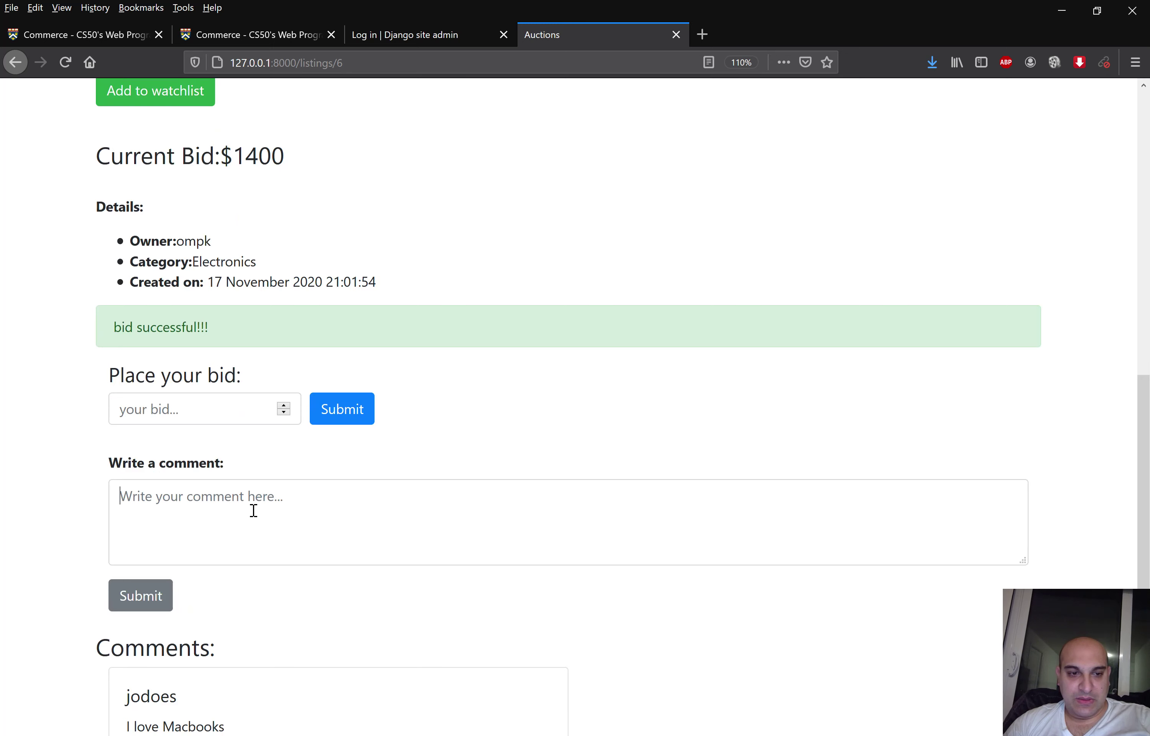
pyautogui.click(254, 511)
pyautogui.hotkey('ctrl', 'v')
pyautogui.click(159, 595)
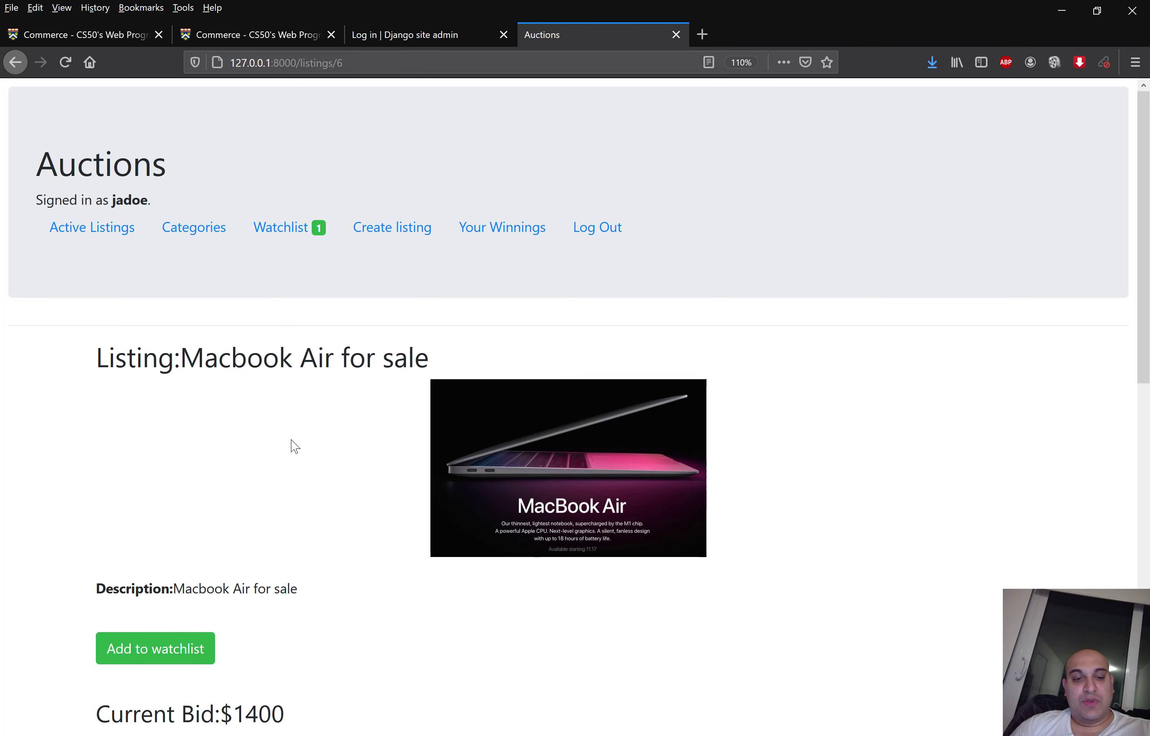
pyautogui.scroll(-3, 295, 447)
pyautogui.scroll(-3, 295, 446)
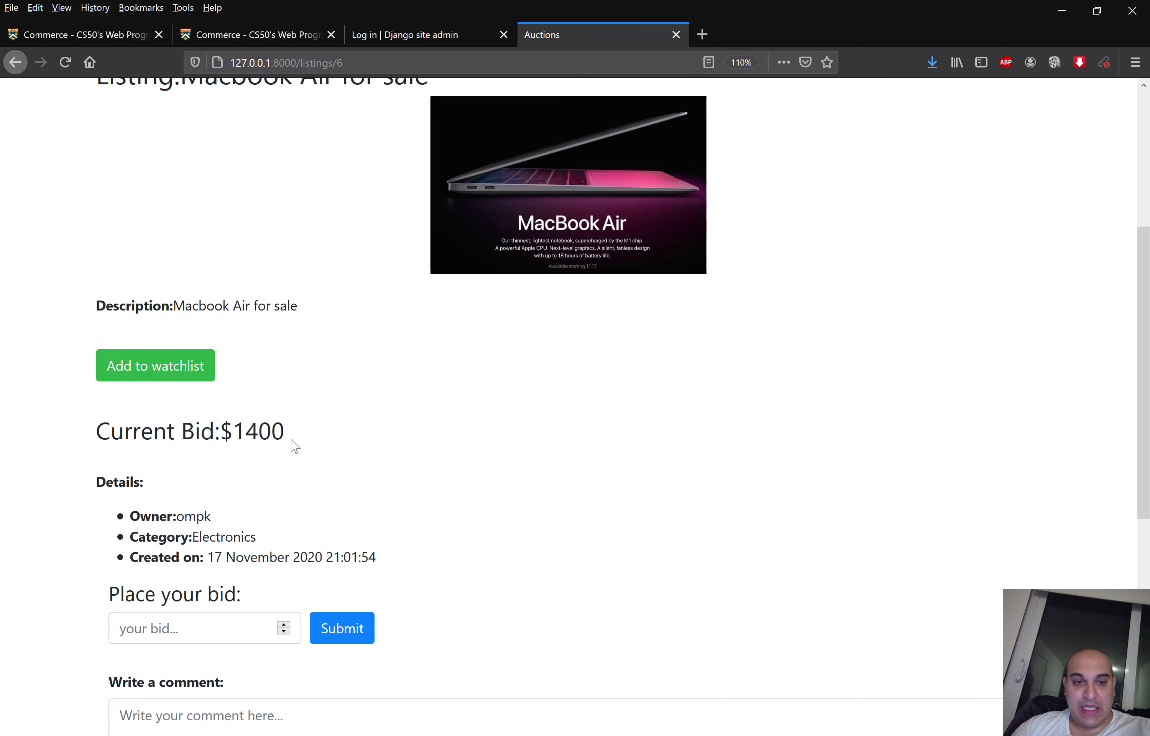
pyautogui.scroll(-9, 290, 444)
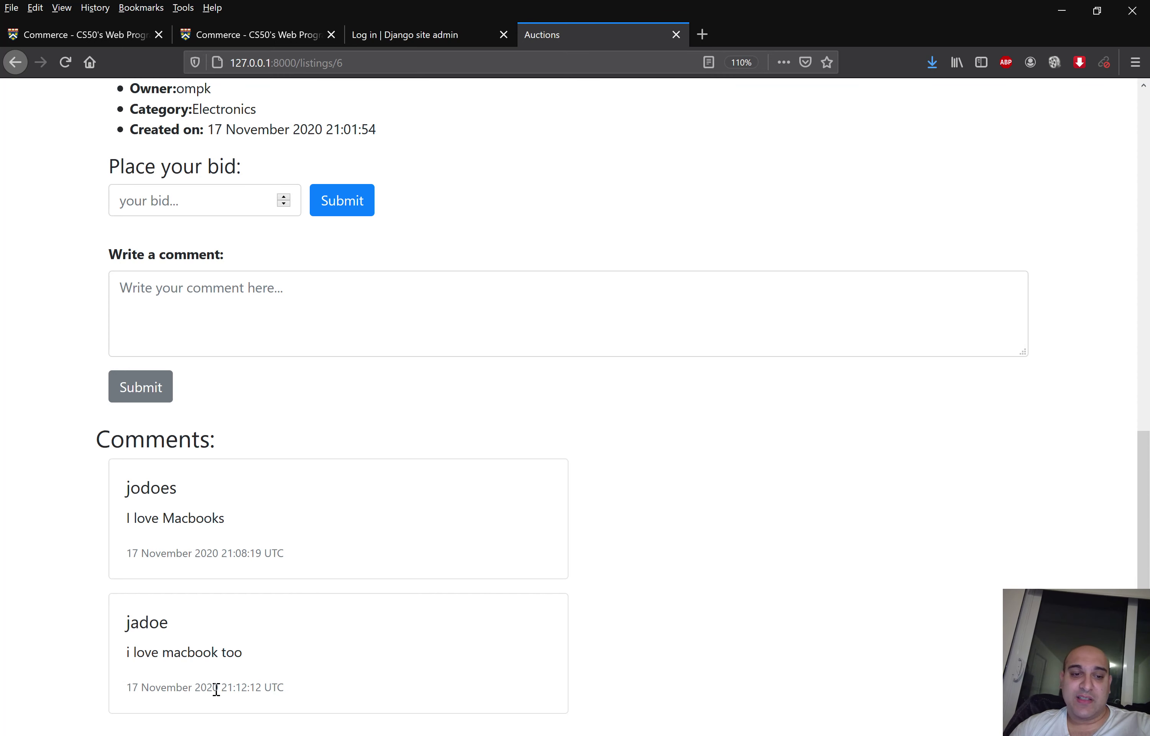
pyautogui.scroll(10, 278, 688)
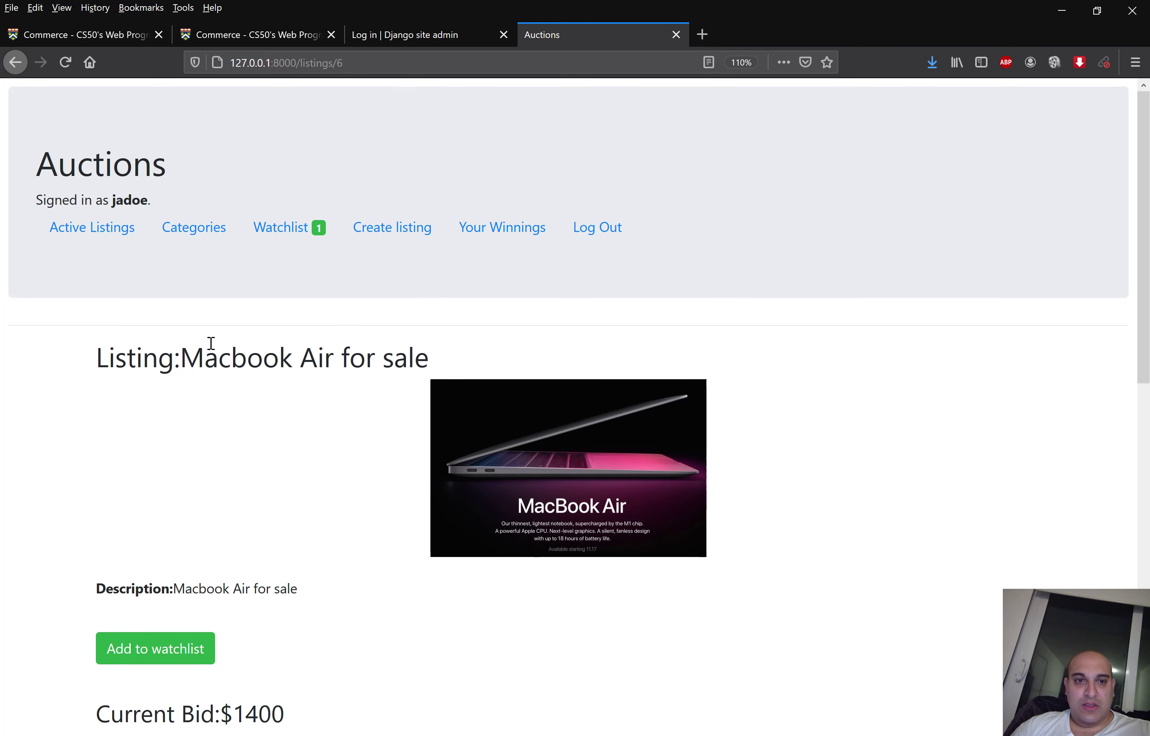
# - Open Active Listings and scroll through every listing, then back to the top
pyautogui.click(186, 243)
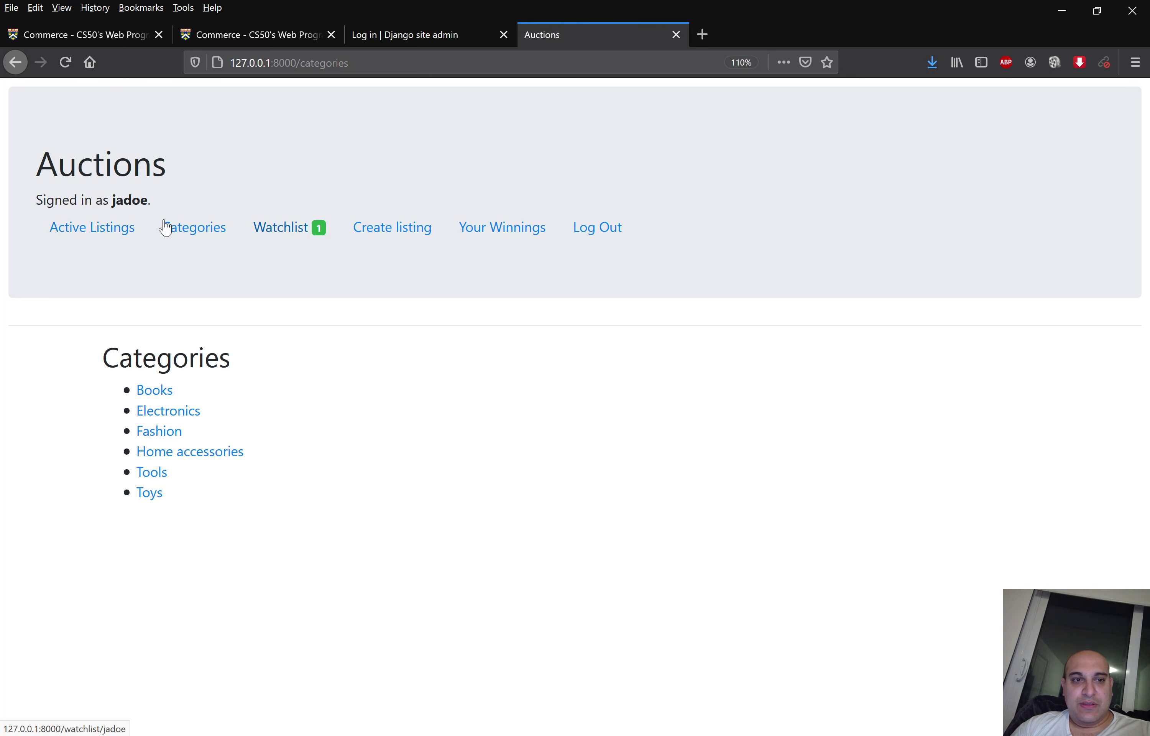
pyautogui.click(123, 234)
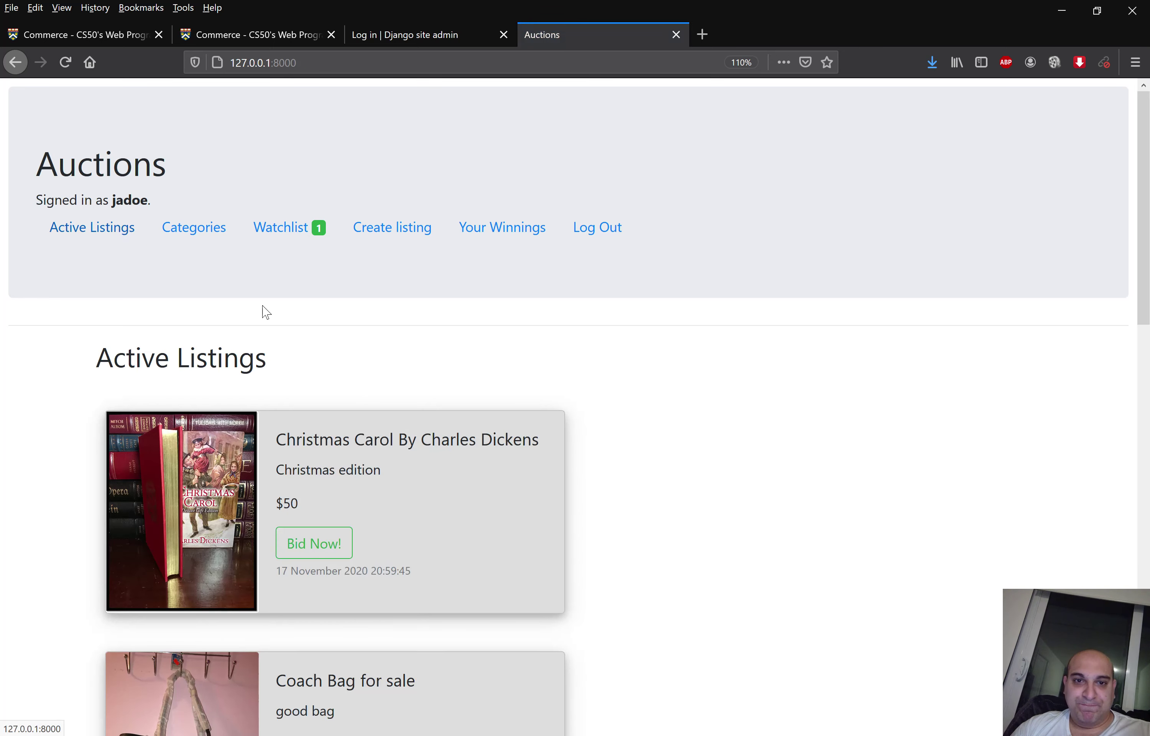
pyautogui.scroll(-1, 422, 458)
pyautogui.scroll(-5, 422, 459)
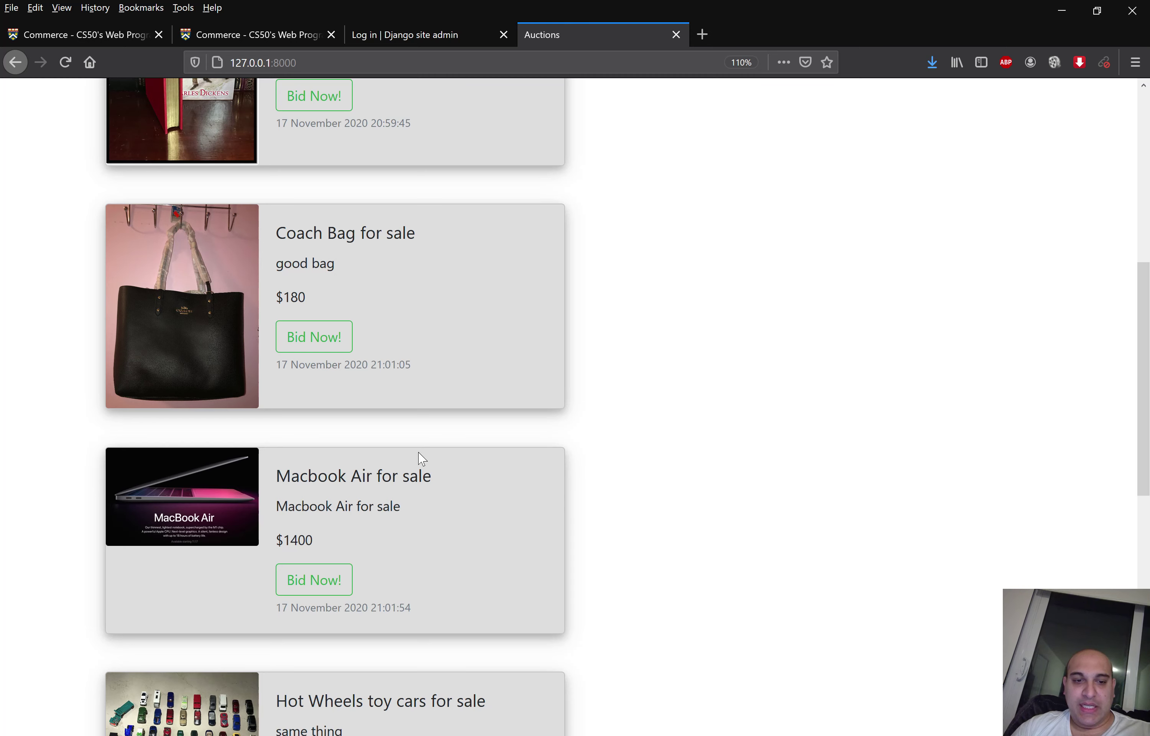
pyautogui.scroll(-7, 422, 459)
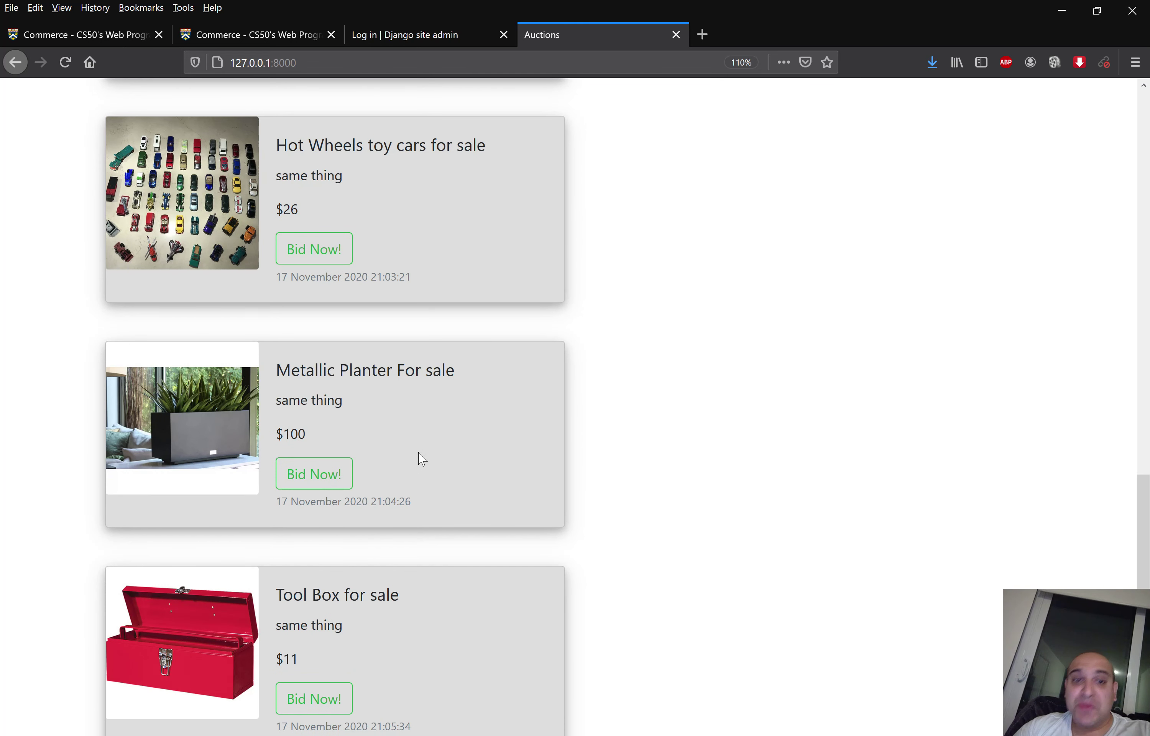
pyautogui.scroll(-1, 421, 459)
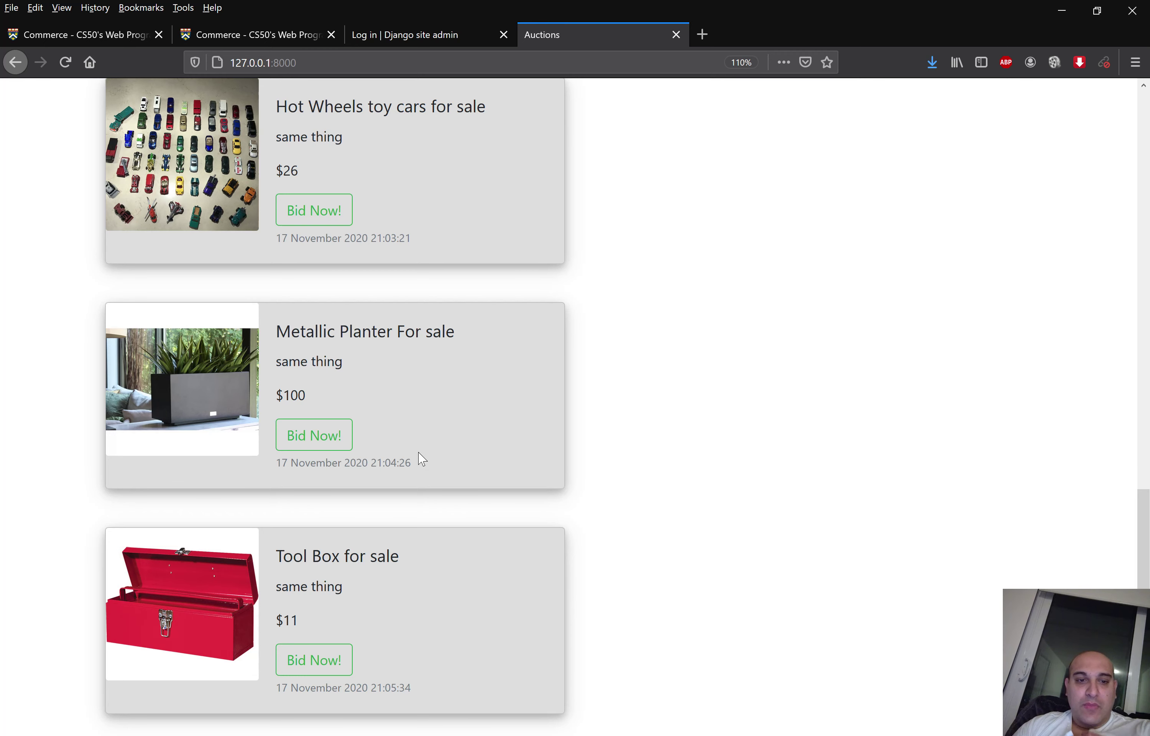
pyautogui.scroll(10, 421, 459)
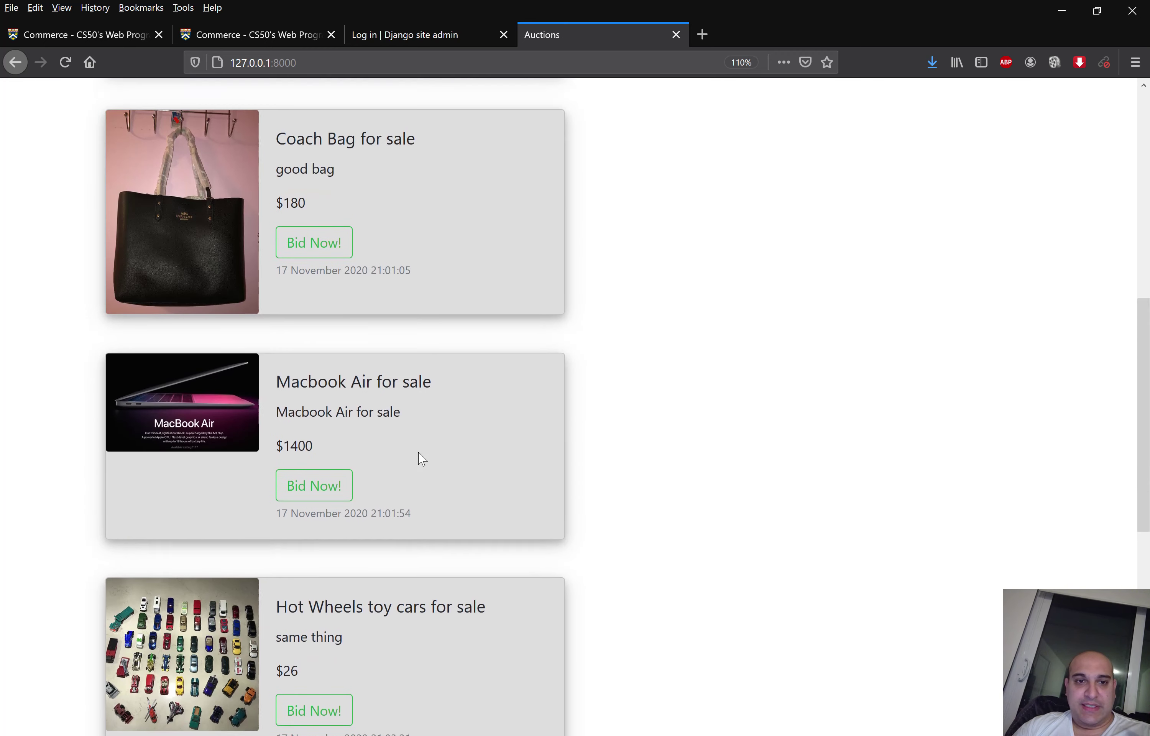
pyautogui.scroll(3, 422, 459)
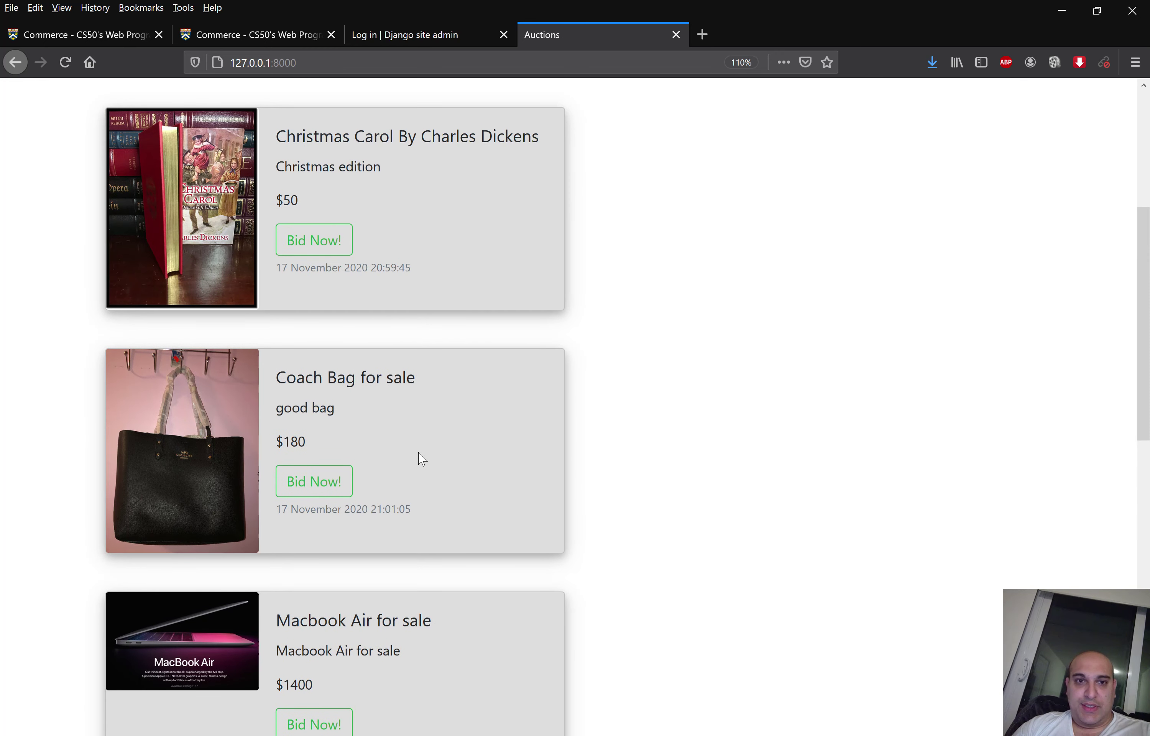
pyautogui.scroll(6, 421, 459)
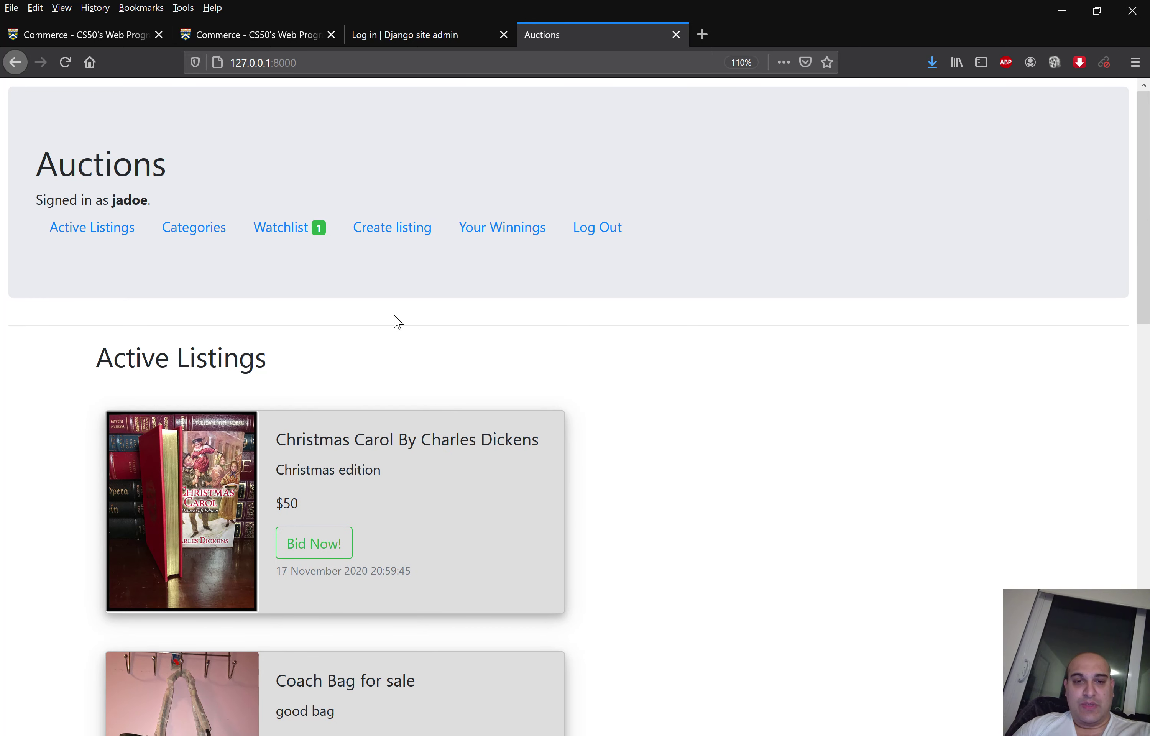
# - Log out and sign in as another user with their username and password
pyautogui.click(601, 233)
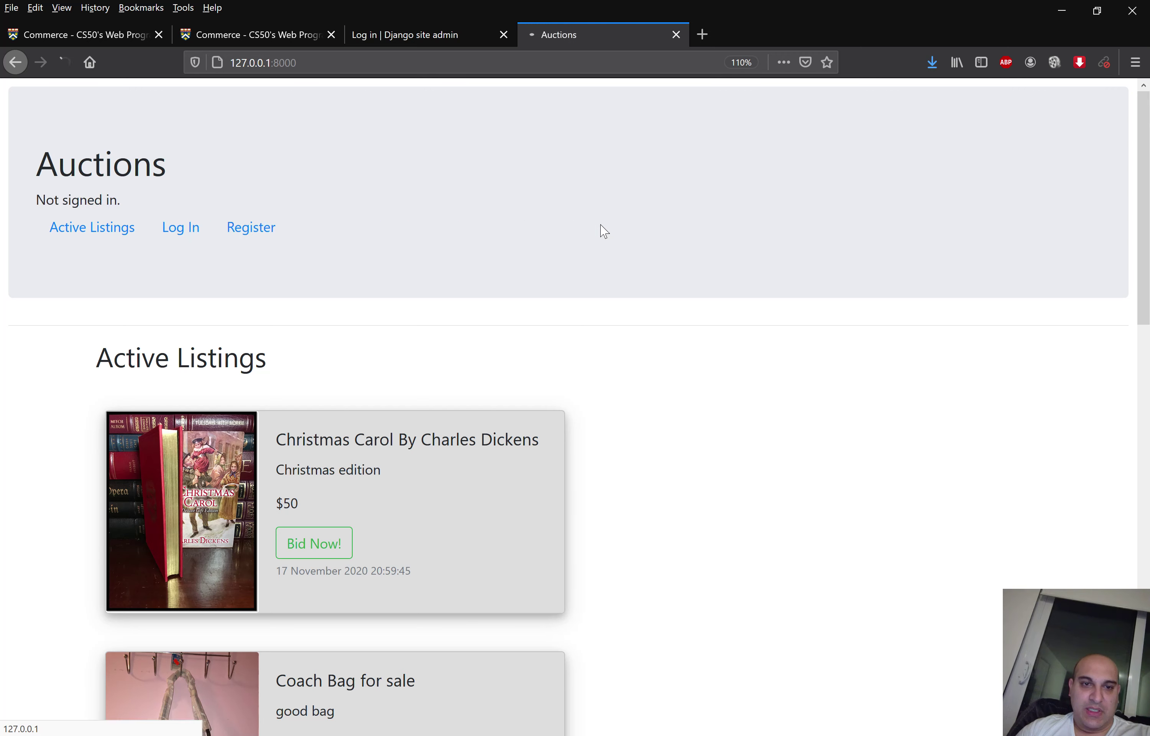
pyautogui.click(174, 236)
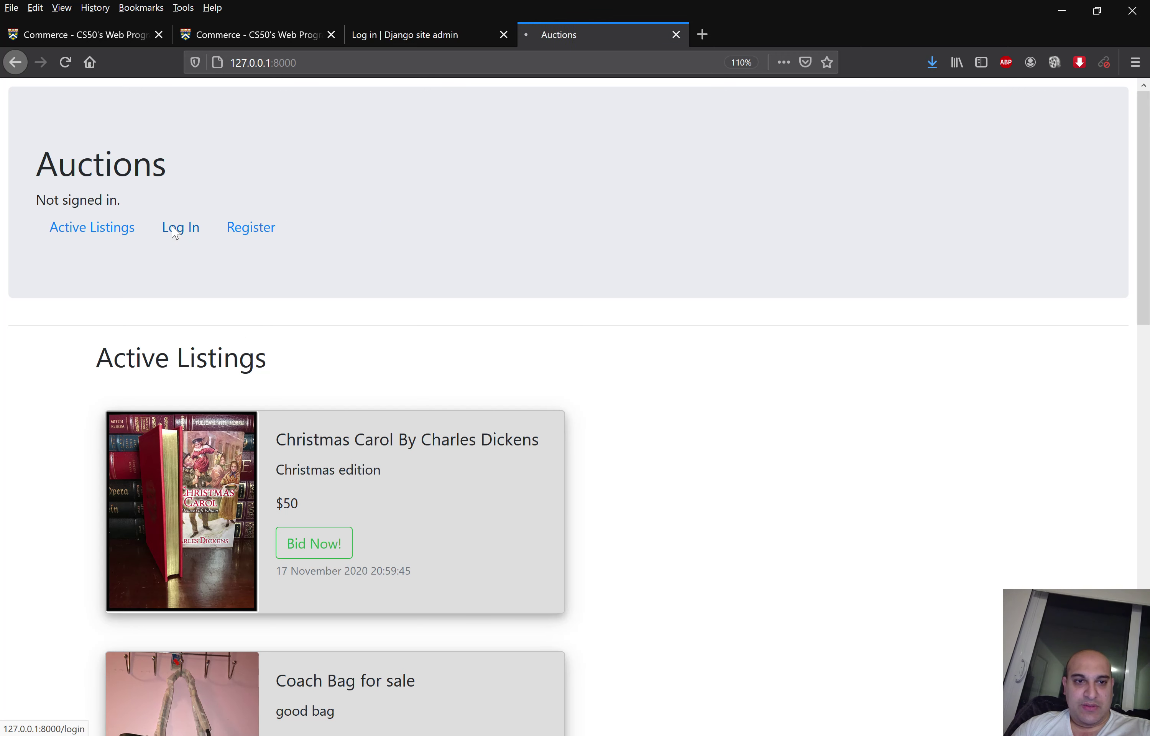
pyautogui.write('jodoe')
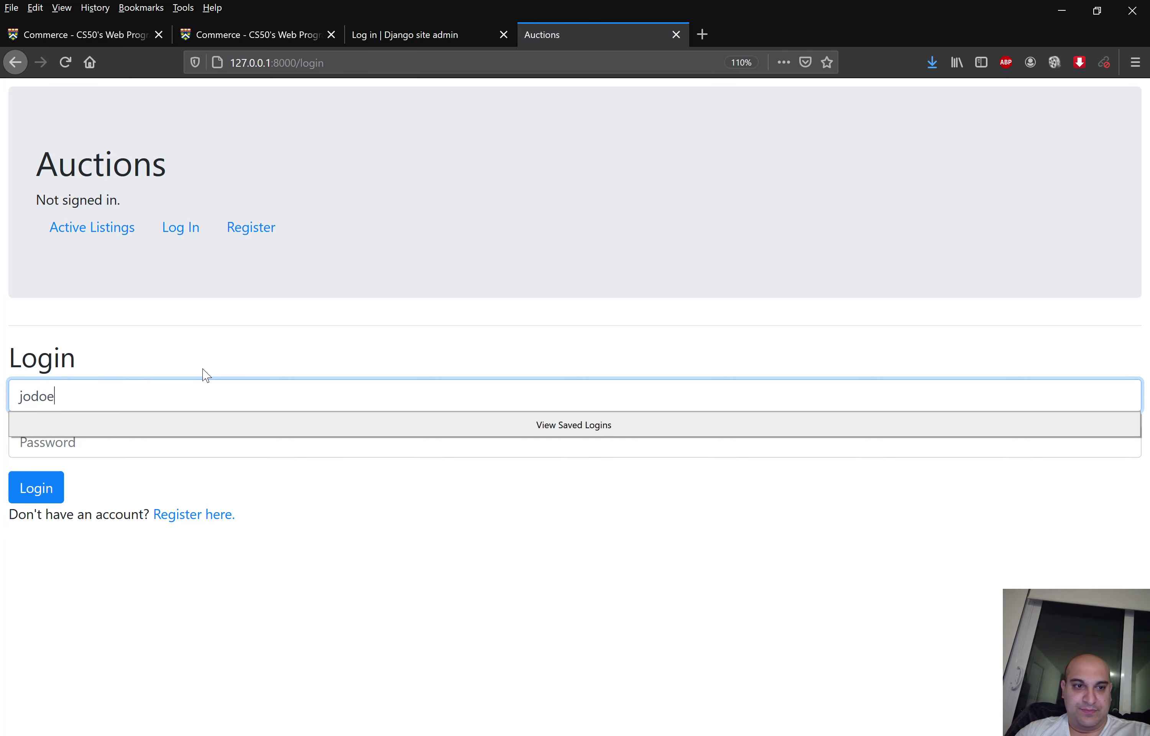
pyautogui.write('s')
pyautogui.press('Tab')
pyautogui.write('j')
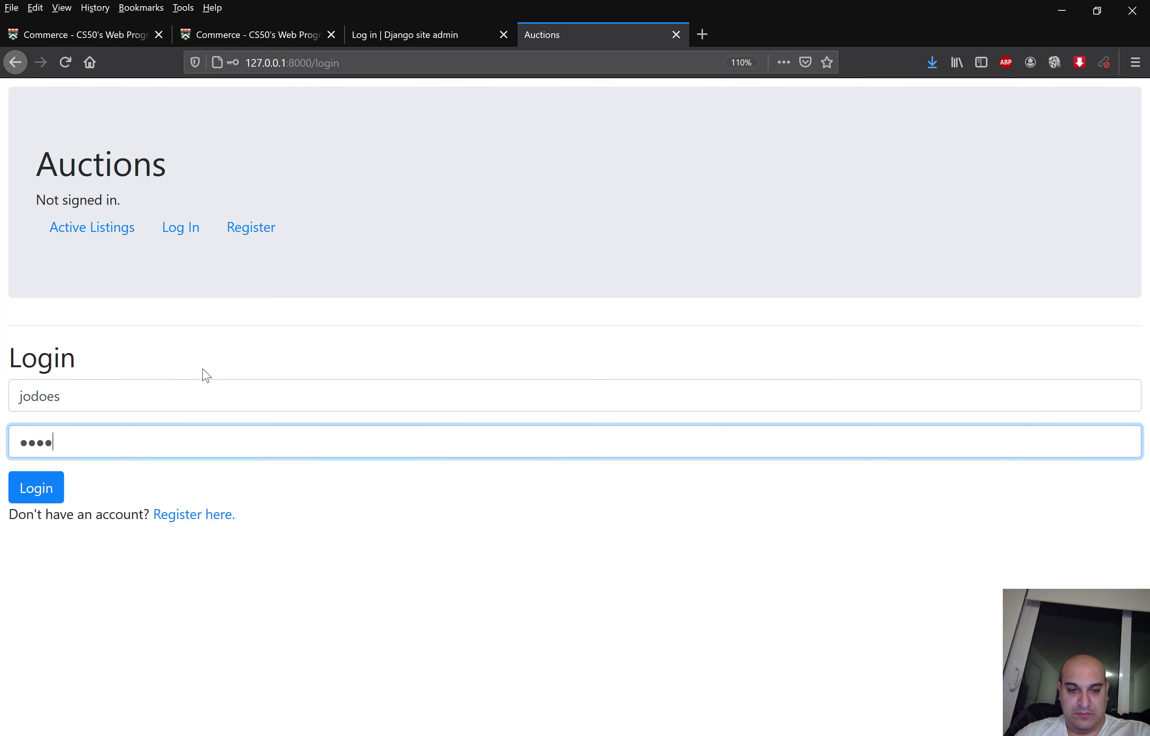
pyautogui.press('Return')
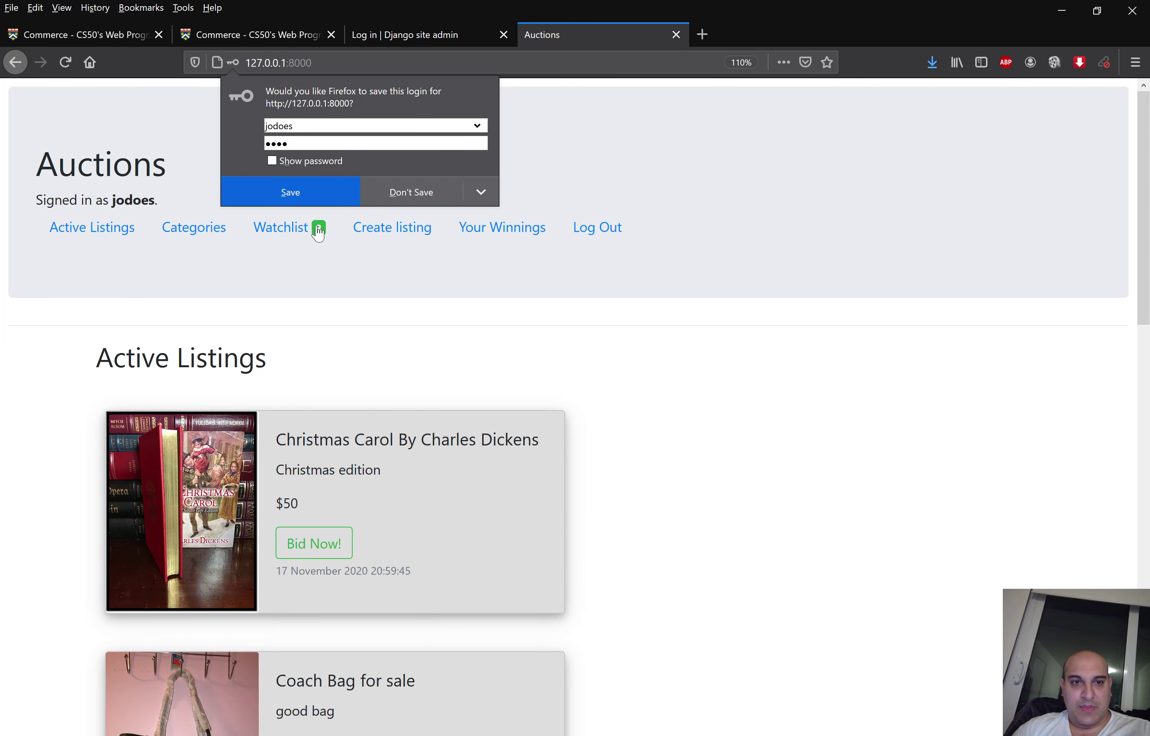
# - Check this user's three-item watchlist and open the Macbook Air listing
pyautogui.click(297, 228)
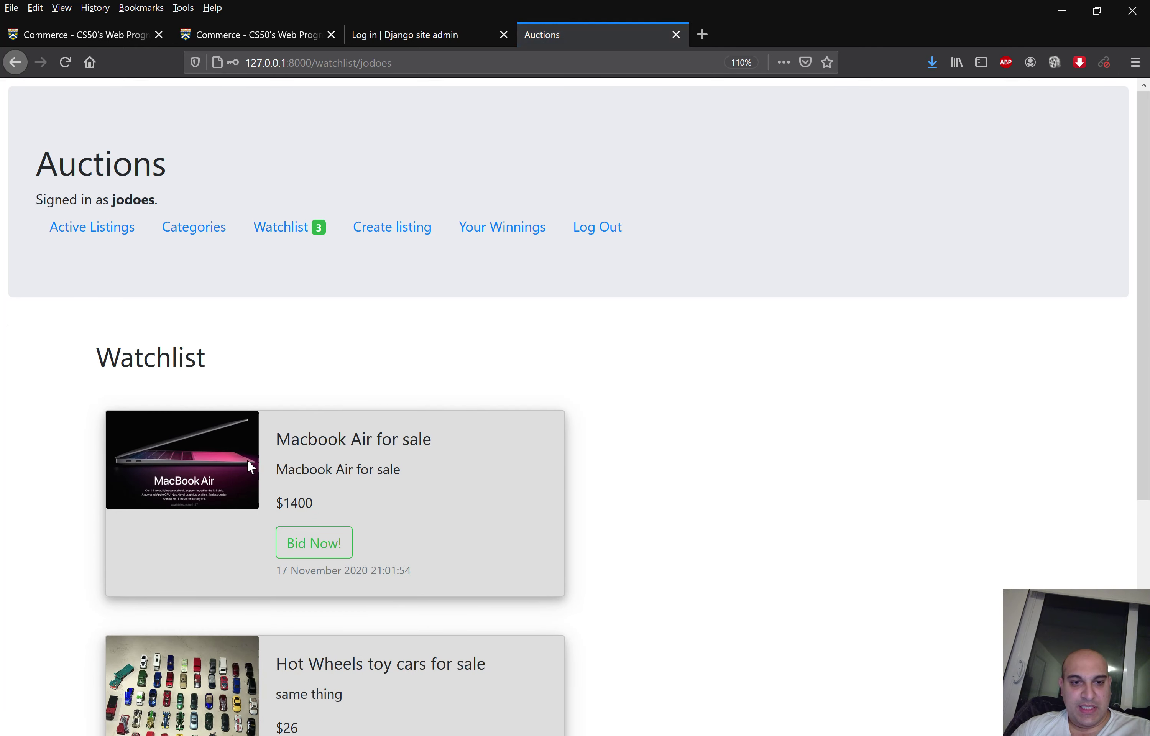
pyautogui.scroll(-6, 247, 458)
pyautogui.scroll(5, 251, 470)
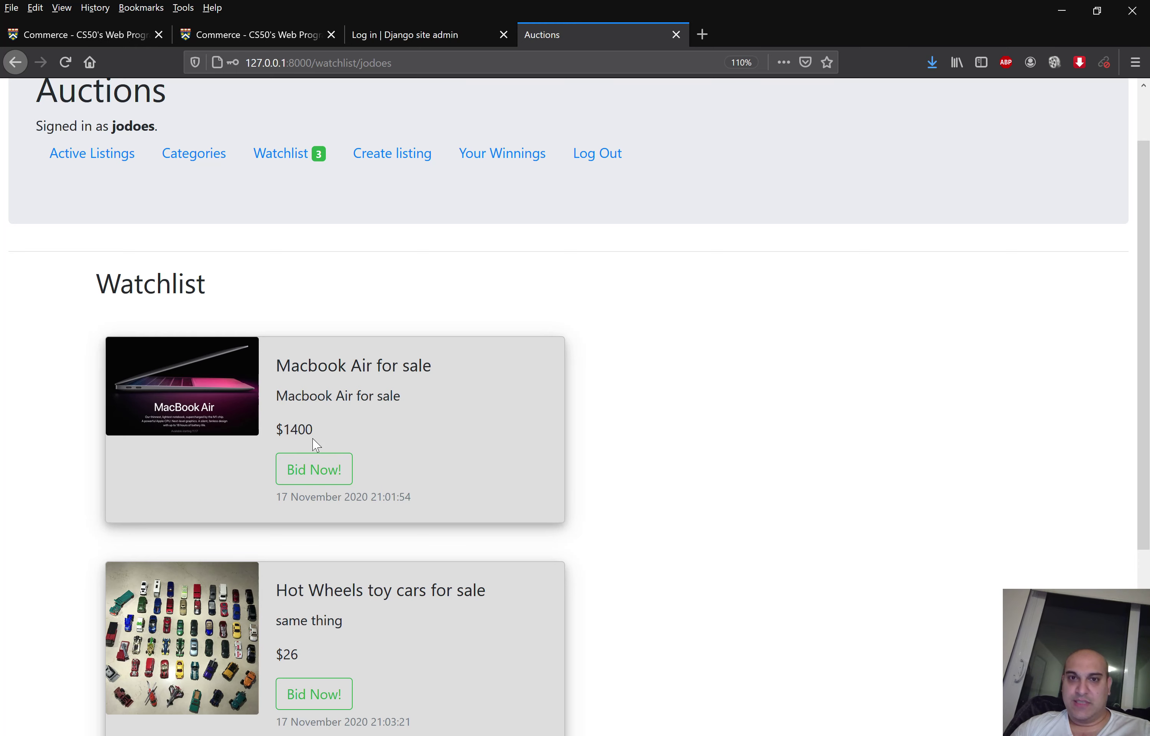
pyautogui.click(310, 469)
# - Try submitting a bid of 1481 on the Macbook Air
pyautogui.scroll(-10, 312, 473)
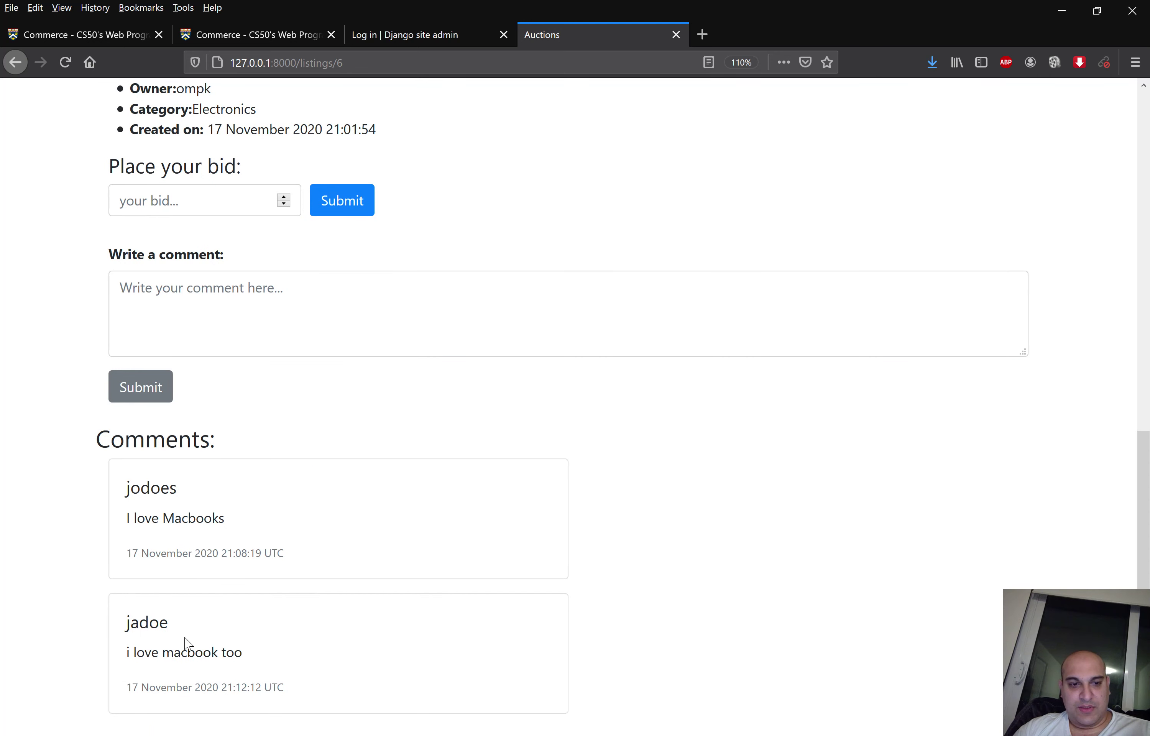
pyautogui.scroll(6, 195, 647)
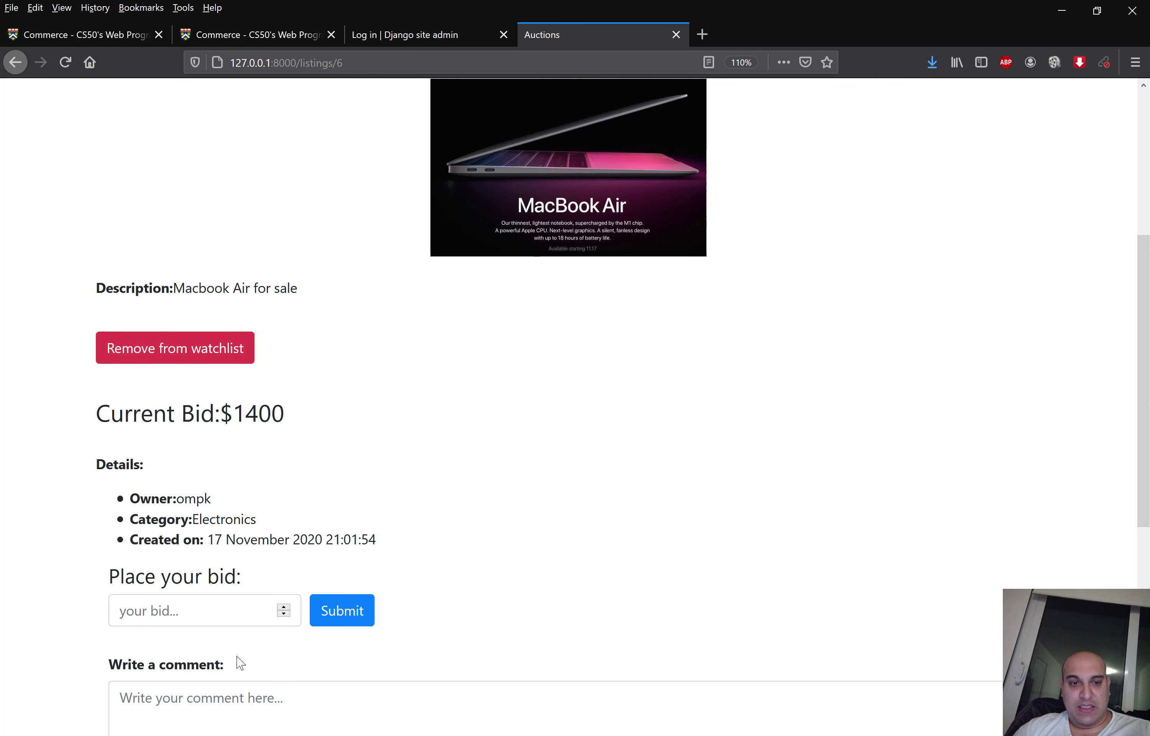
pyautogui.click(253, 618)
pyautogui.write('1')
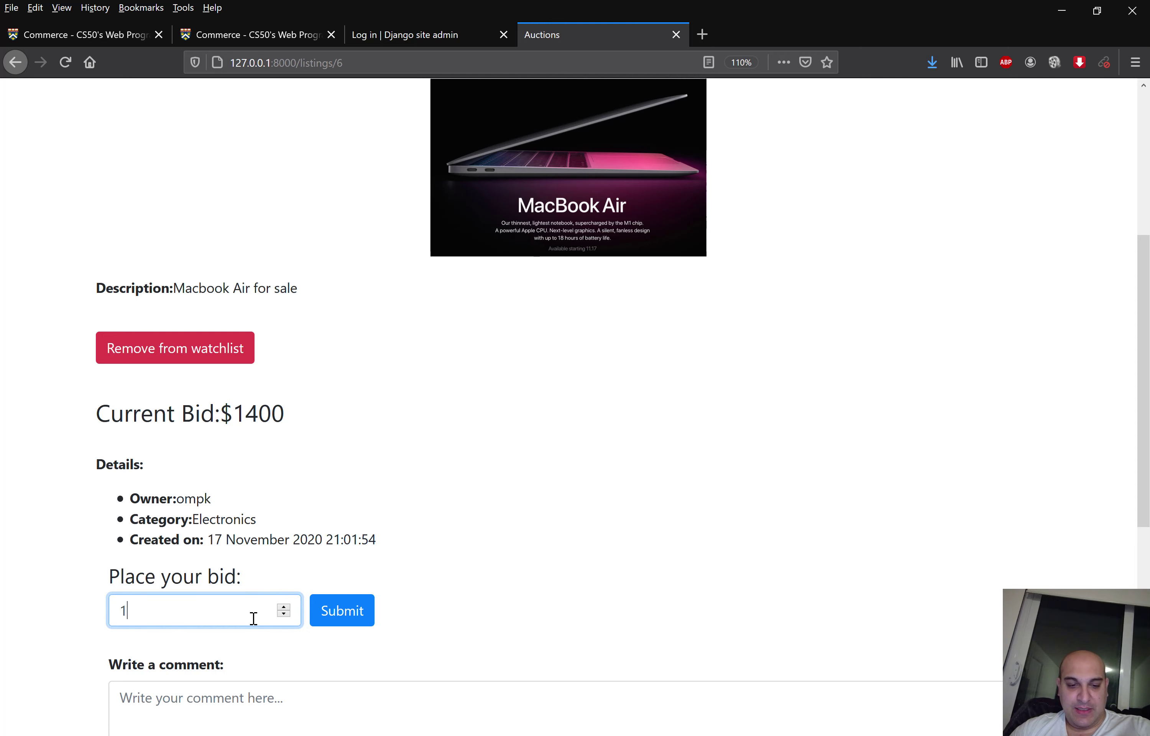
pyautogui.write('500')
pyautogui.press('BackSpace')
pyautogui.press('BackSpace')
pyautogui.press('BackSpace')
pyautogui.write('491')
pyautogui.press('BackSpace')
pyautogui.press('BackSpace')
pyautogui.write('81')
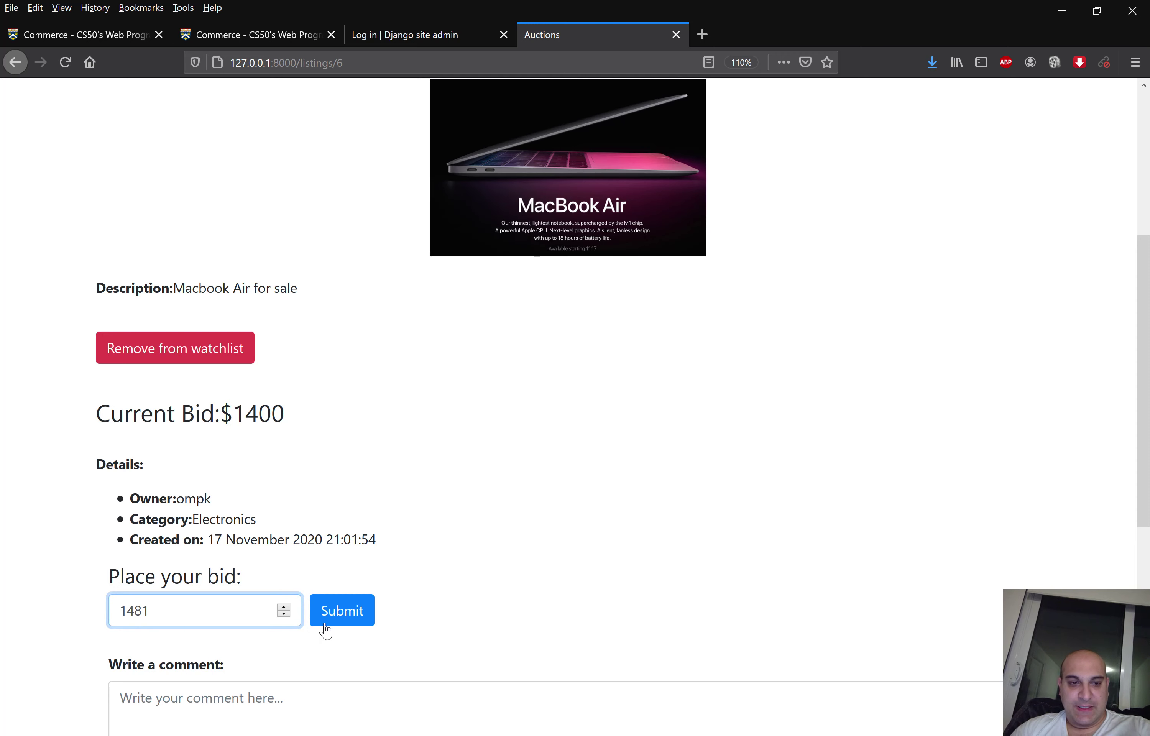
pyautogui.click(326, 623)
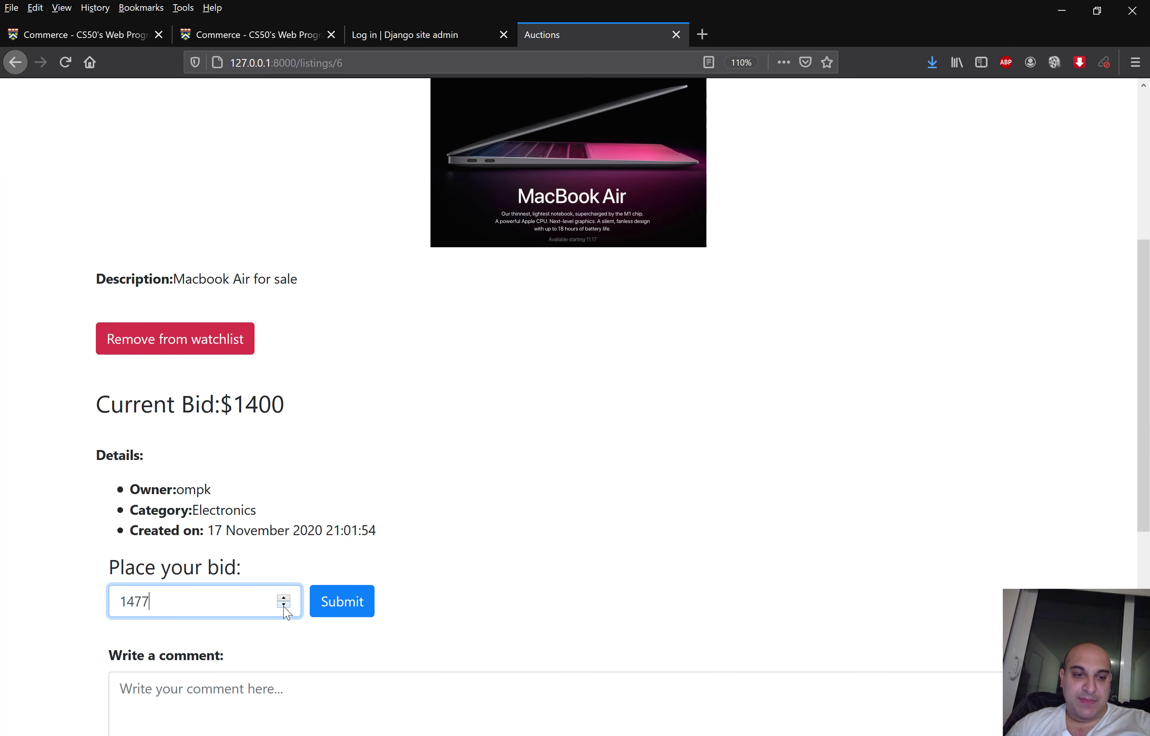
# - Lower the bid to 1450, submit it, and review the success alert and comments
pyautogui.moveTo(285, 610); pyautogui.dragTo(286, 611)
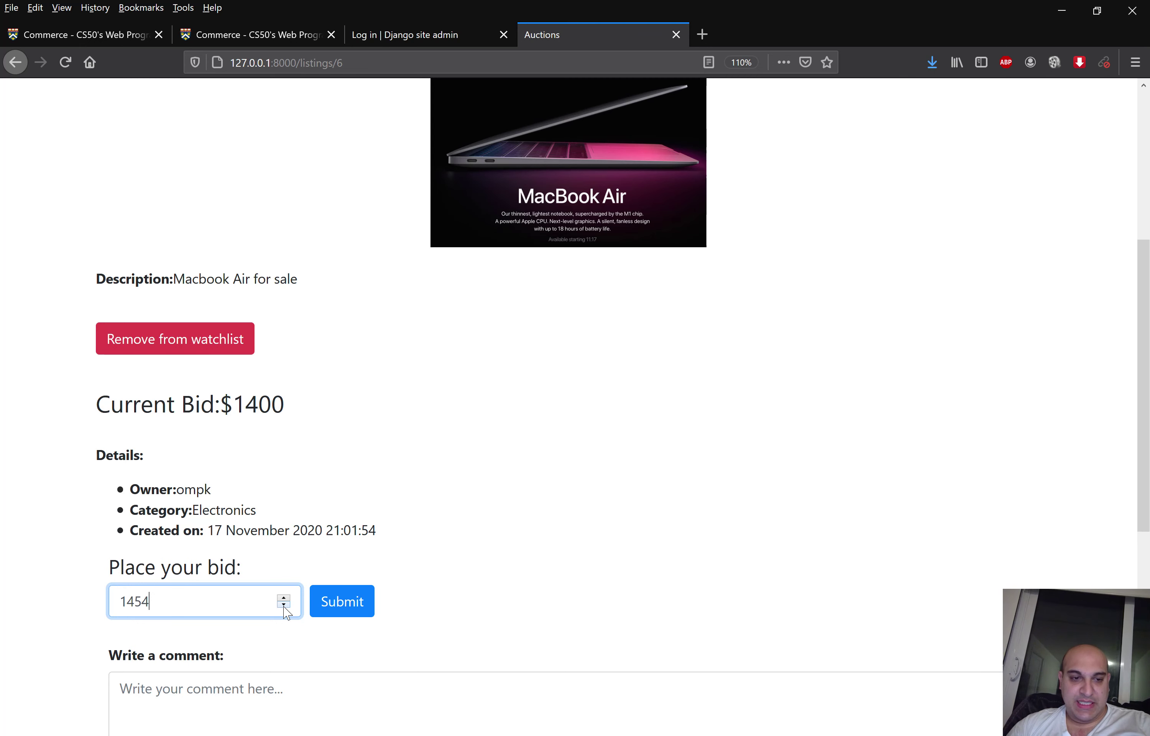
pyautogui.click(285, 610)
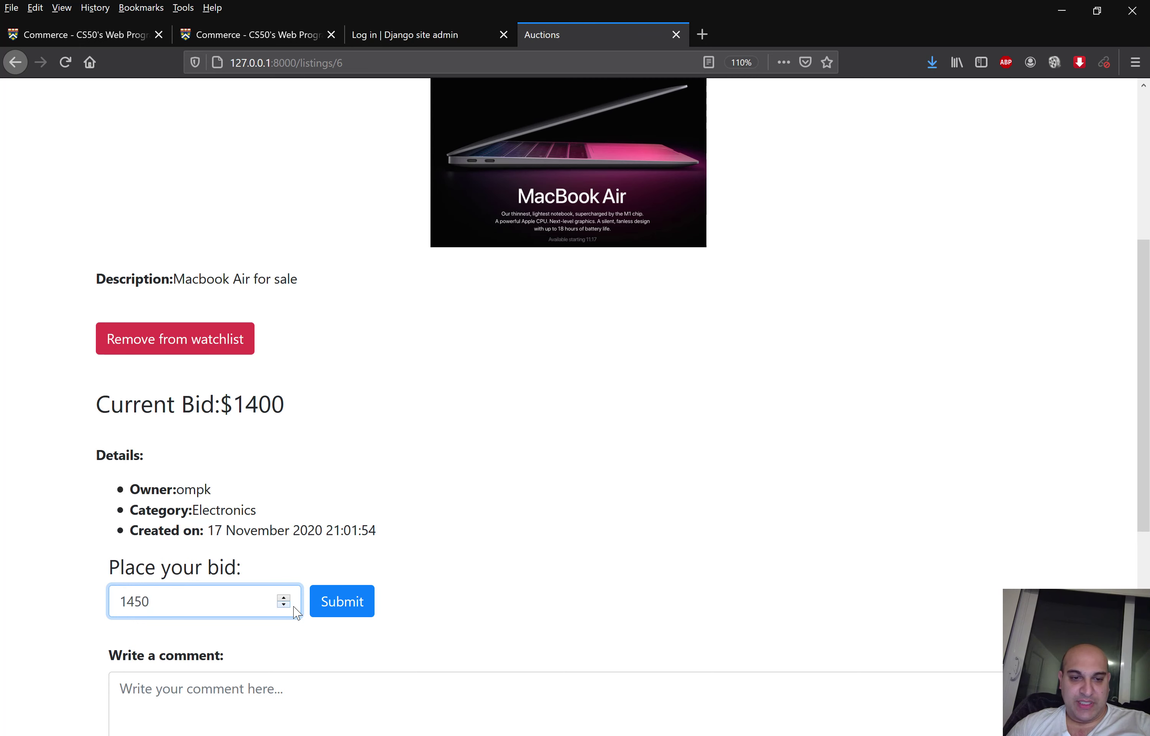
pyautogui.click(342, 615)
pyautogui.scroll(-5, 347, 617)
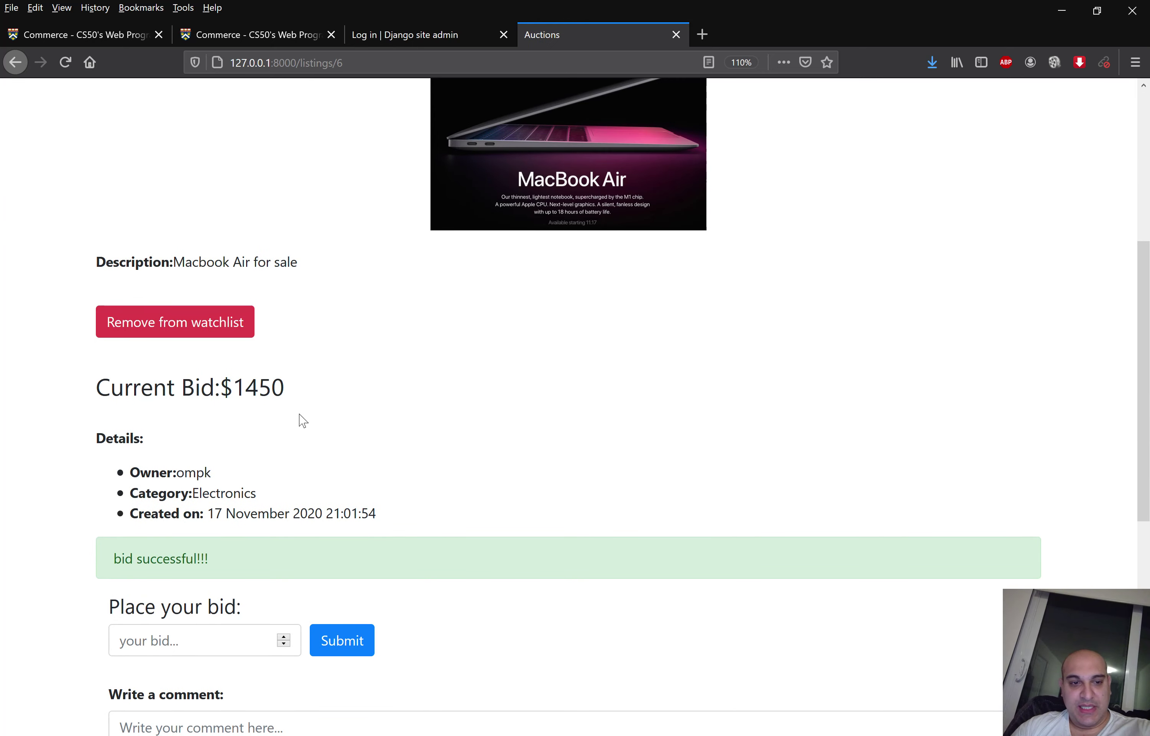
pyautogui.scroll(-7, 300, 418)
pyautogui.scroll(5, 300, 419)
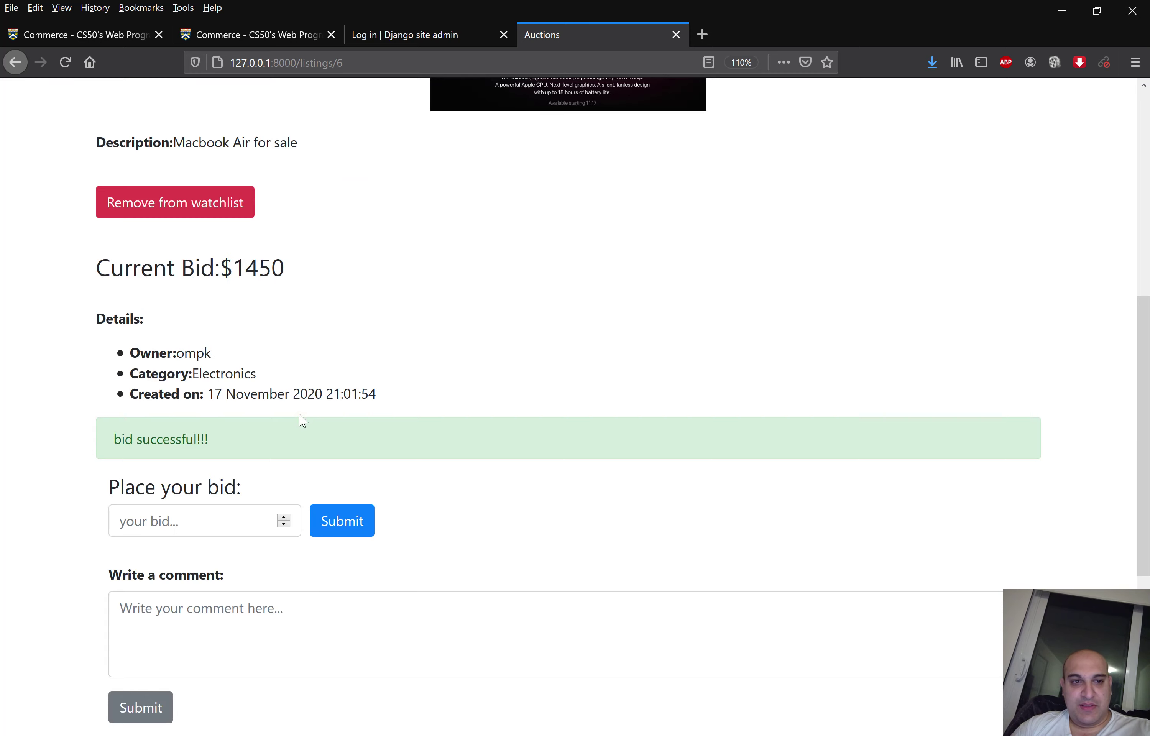
pyautogui.scroll(2, 303, 421)
pyautogui.scroll(-6, 303, 421)
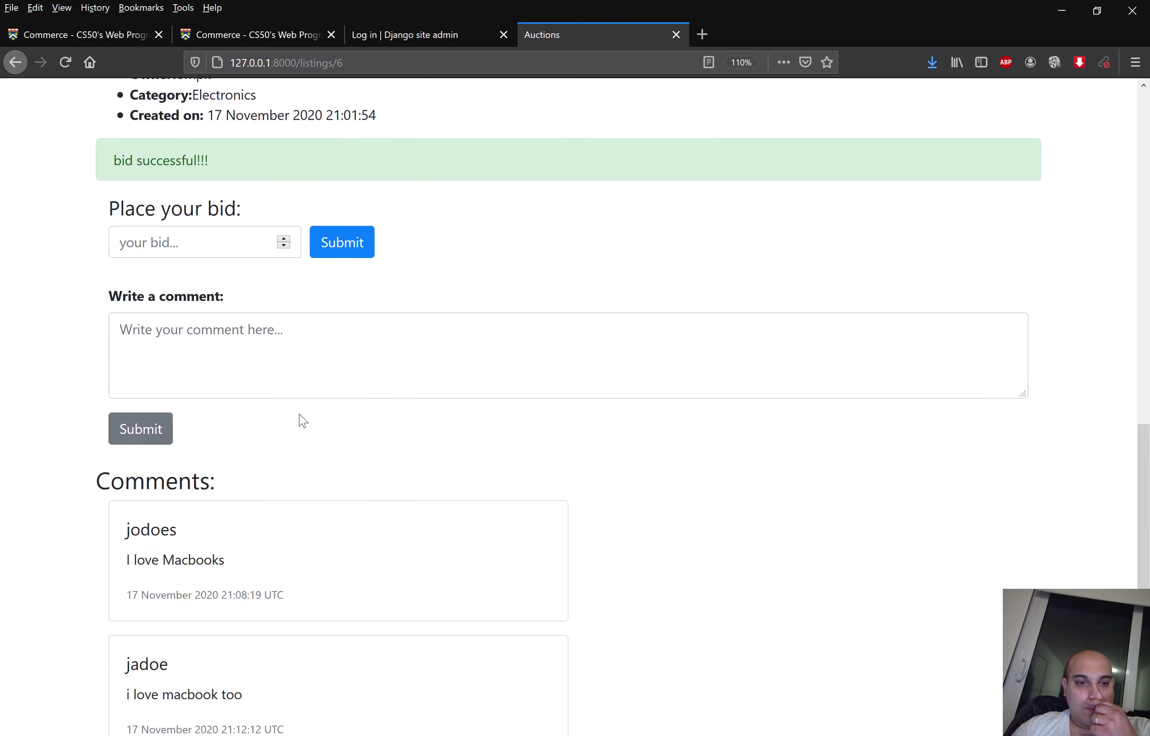
pyautogui.scroll(10, 303, 421)
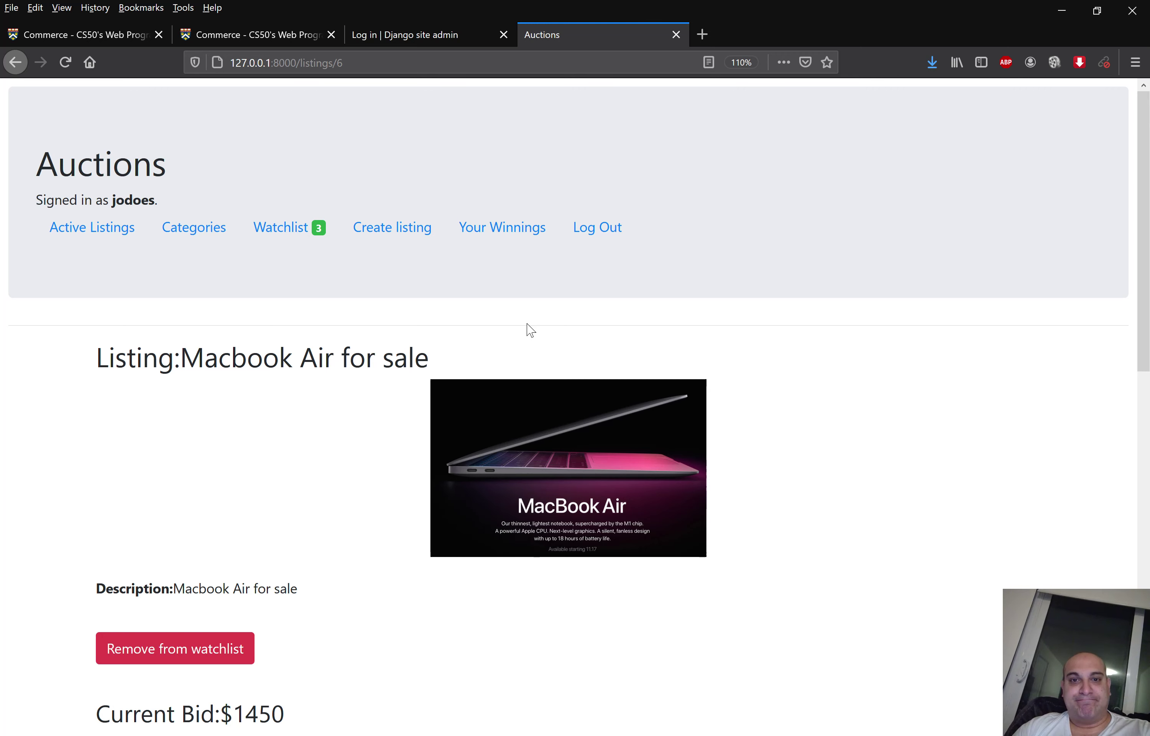
# - Log out and sign in as the Macbook Air's owner, declining Firefox's save-login offer
pyautogui.click(603, 242)
pyautogui.click(188, 234)
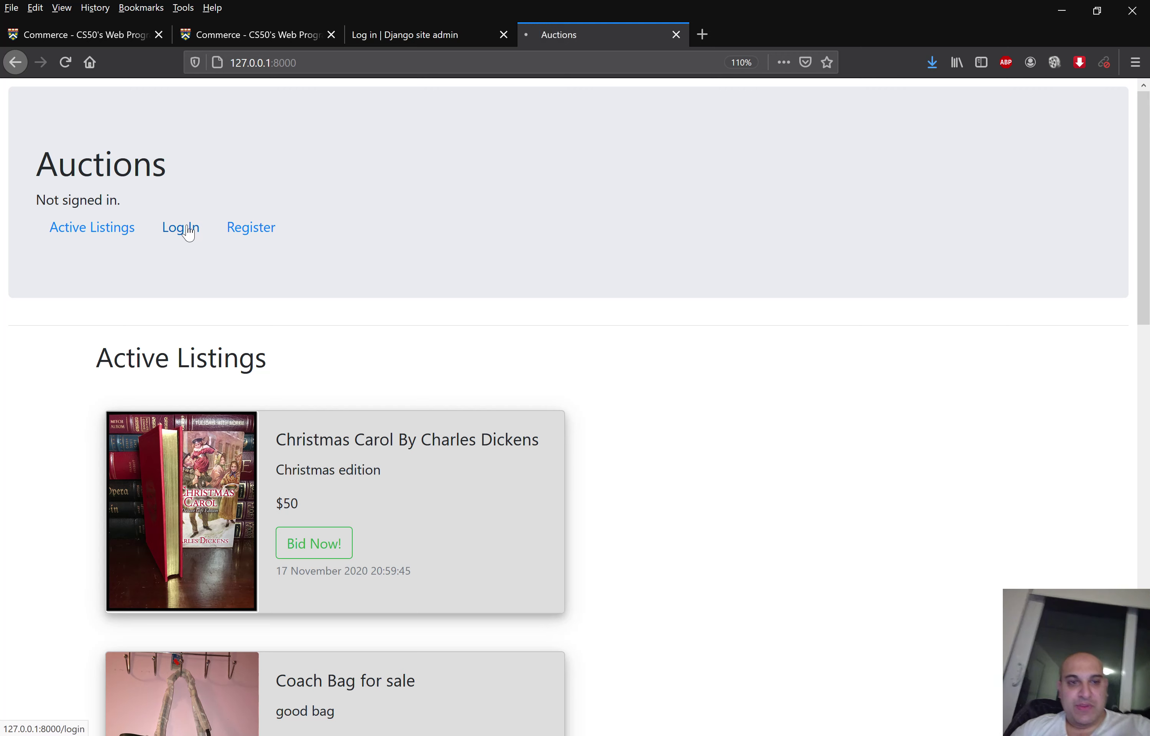
pyautogui.write('ompk')
pyautogui.press('Tab')
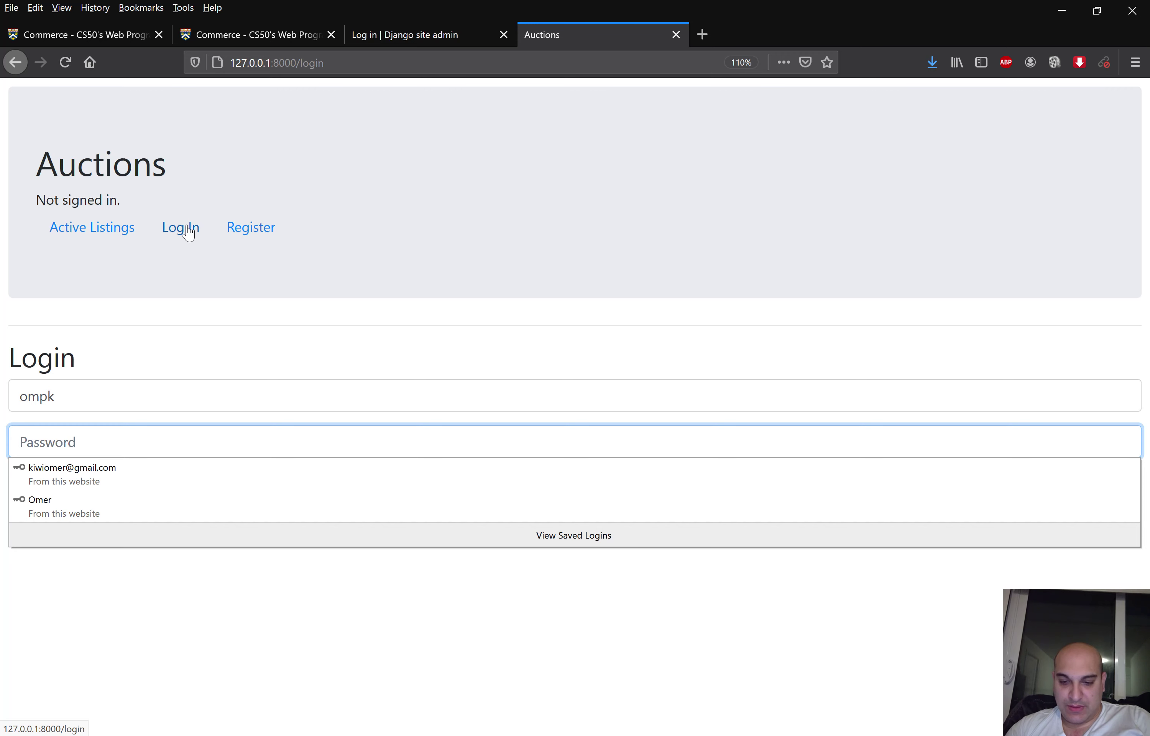
pyautogui.write('******')
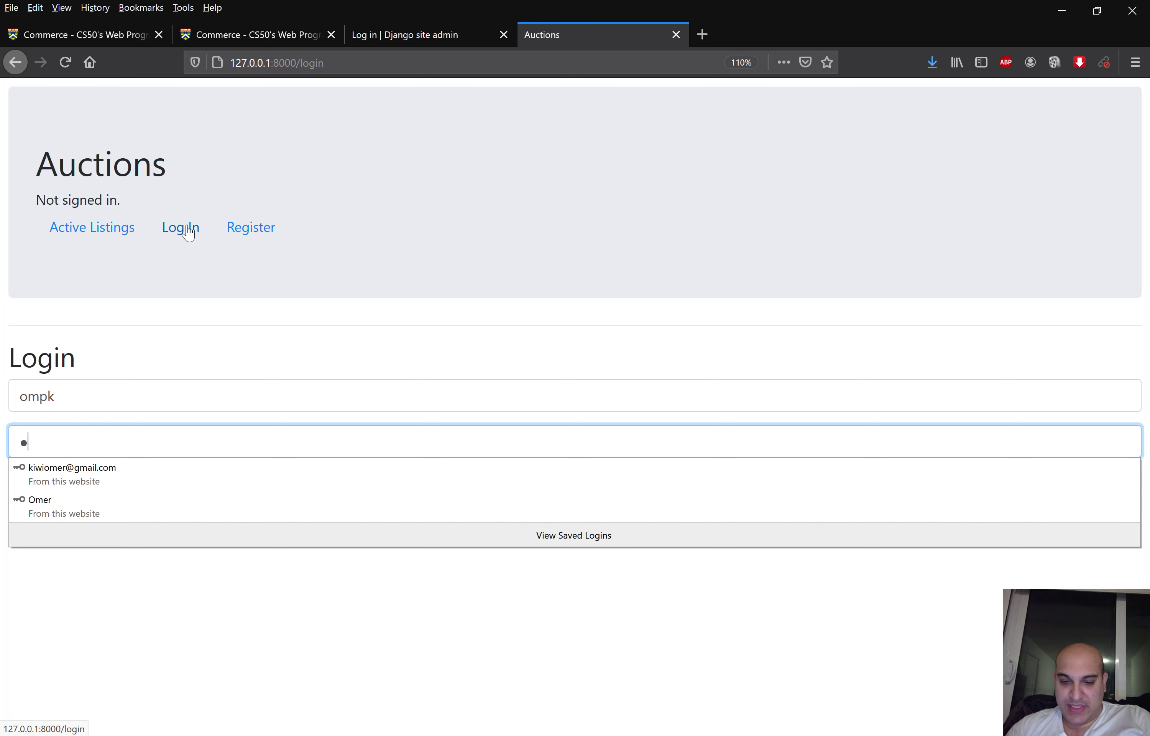
pyautogui.press('Return')
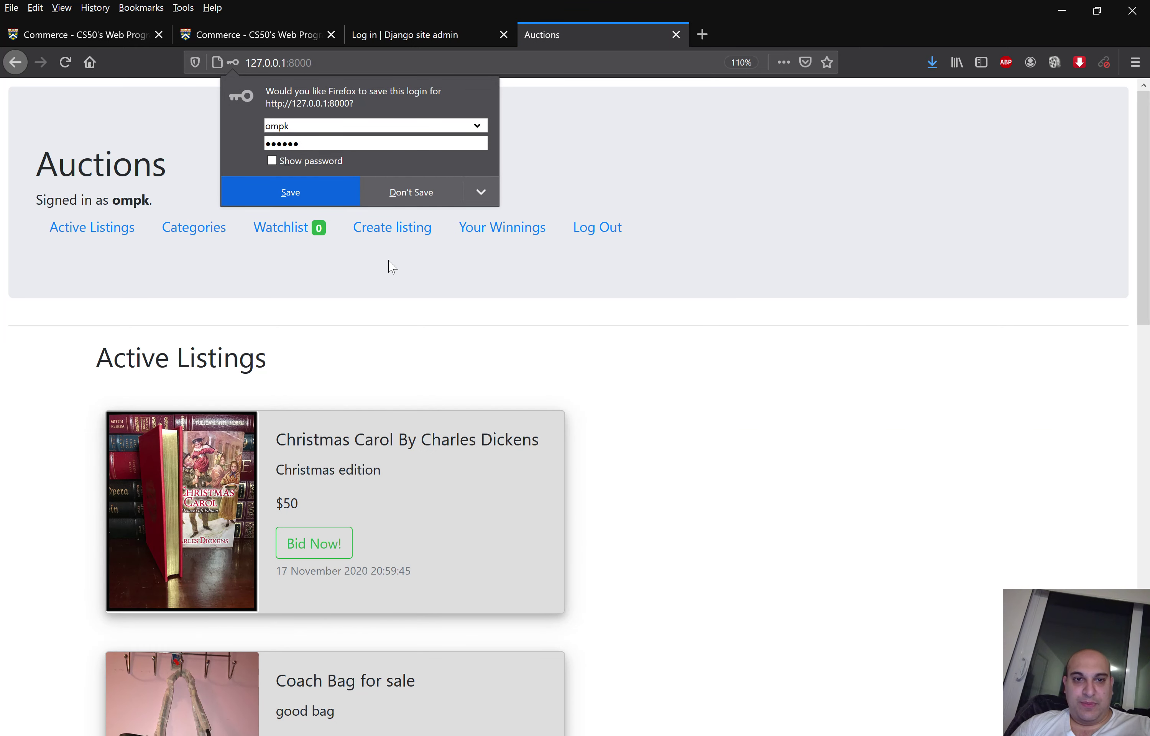
pyautogui.click(406, 201)
# - Open the Christmas Carol By Charles Dickens listing from Active Listings
pyautogui.scroll(-3, 459, 393)
pyautogui.scroll(-1, 462, 394)
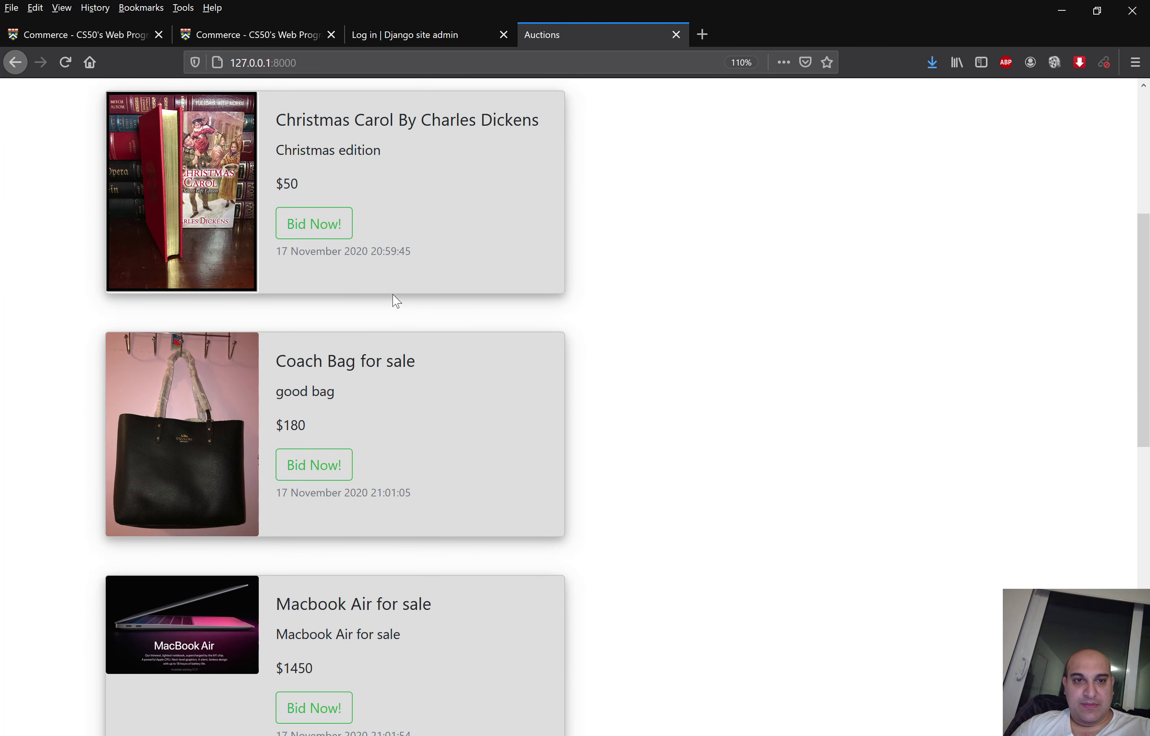
pyautogui.scroll(4, 393, 297)
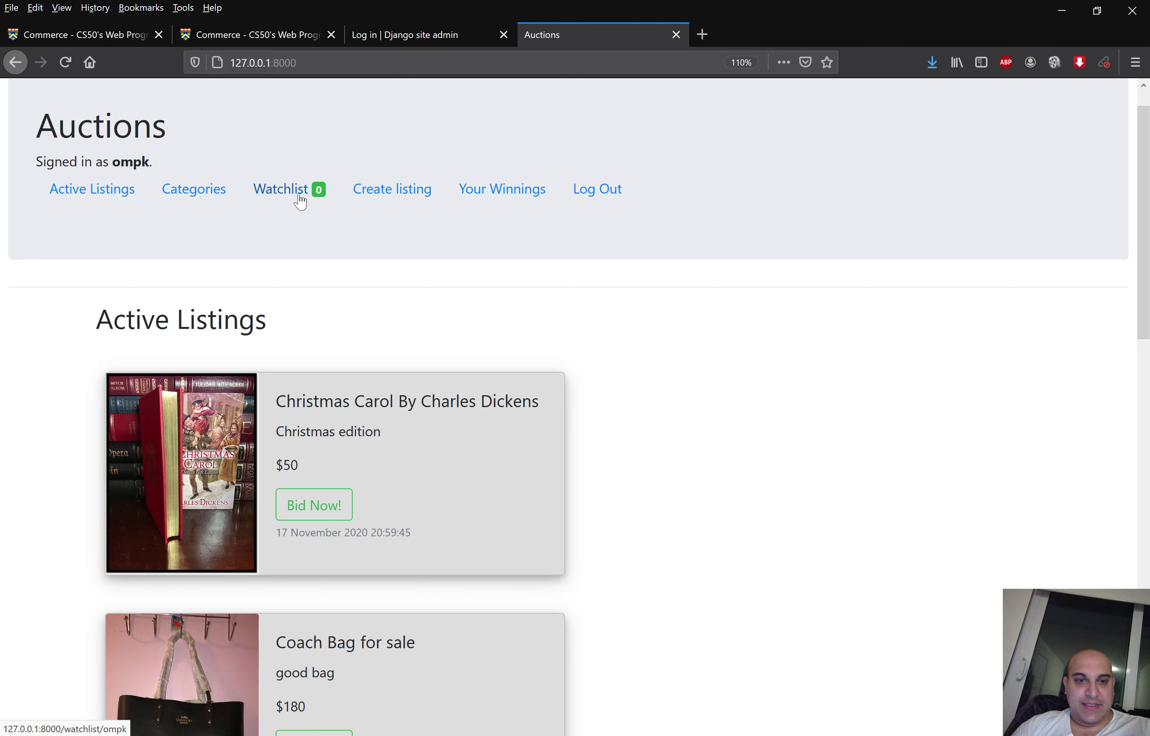
pyautogui.scroll(-2, 301, 203)
pyautogui.scroll(5, 299, 193)
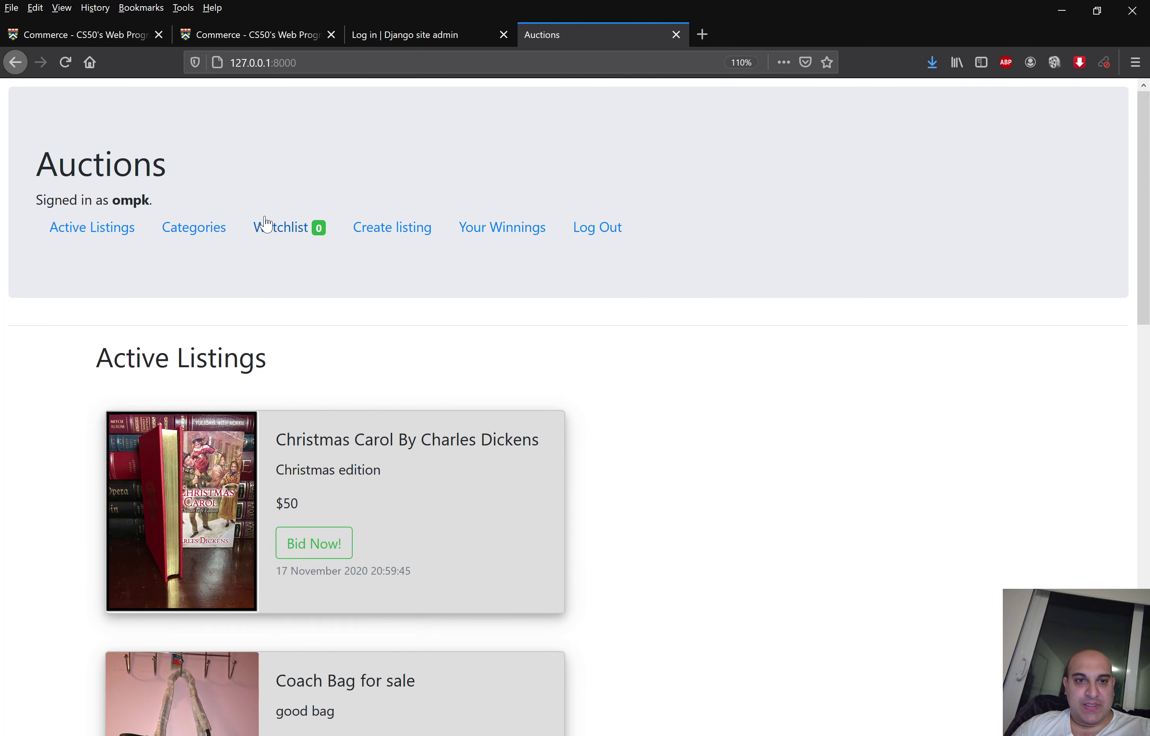
pyautogui.click(102, 240)
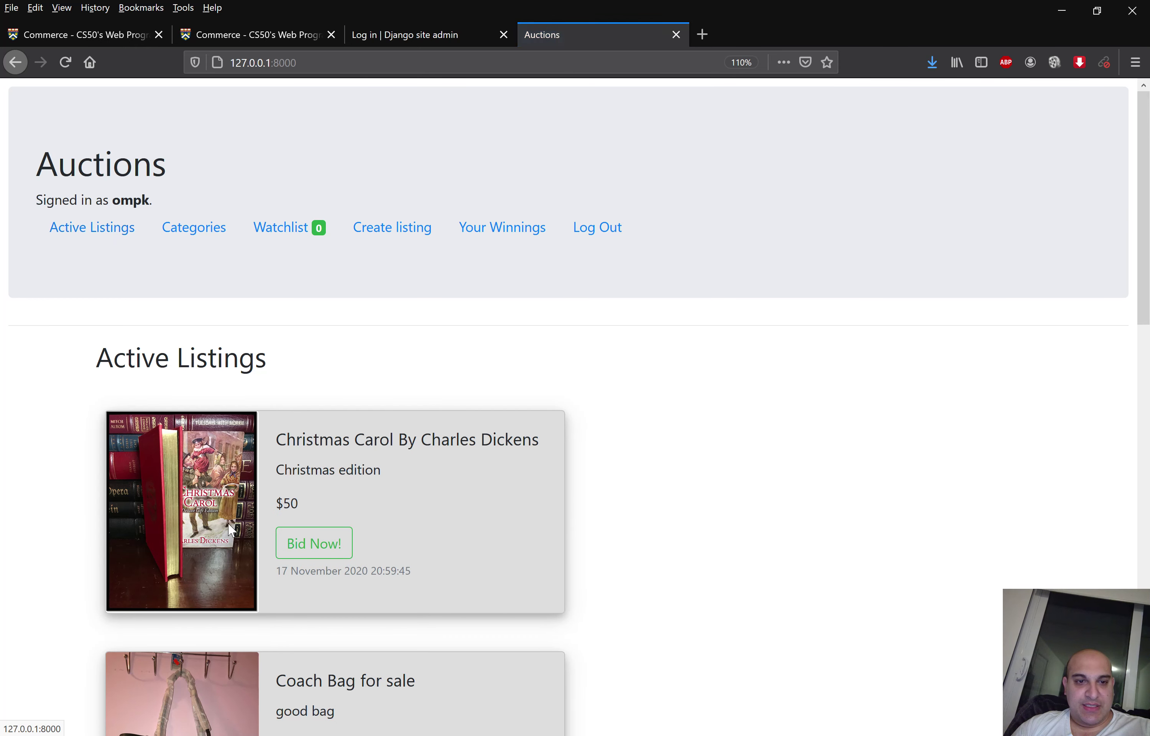
pyautogui.scroll(-7, 227, 524)
pyautogui.scroll(3, 227, 524)
pyautogui.scroll(3, 232, 531)
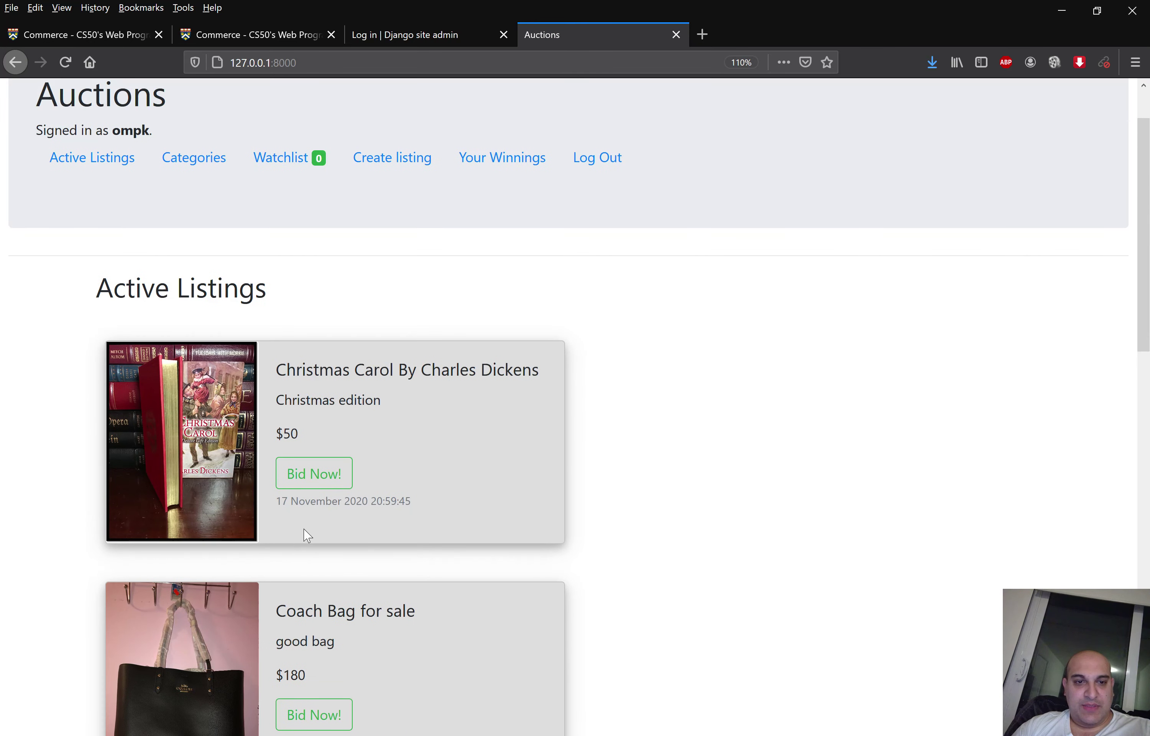
pyautogui.click(329, 478)
# - Close the Christmas Carol auction and highlight its winner at 50
pyautogui.scroll(-10, 334, 483)
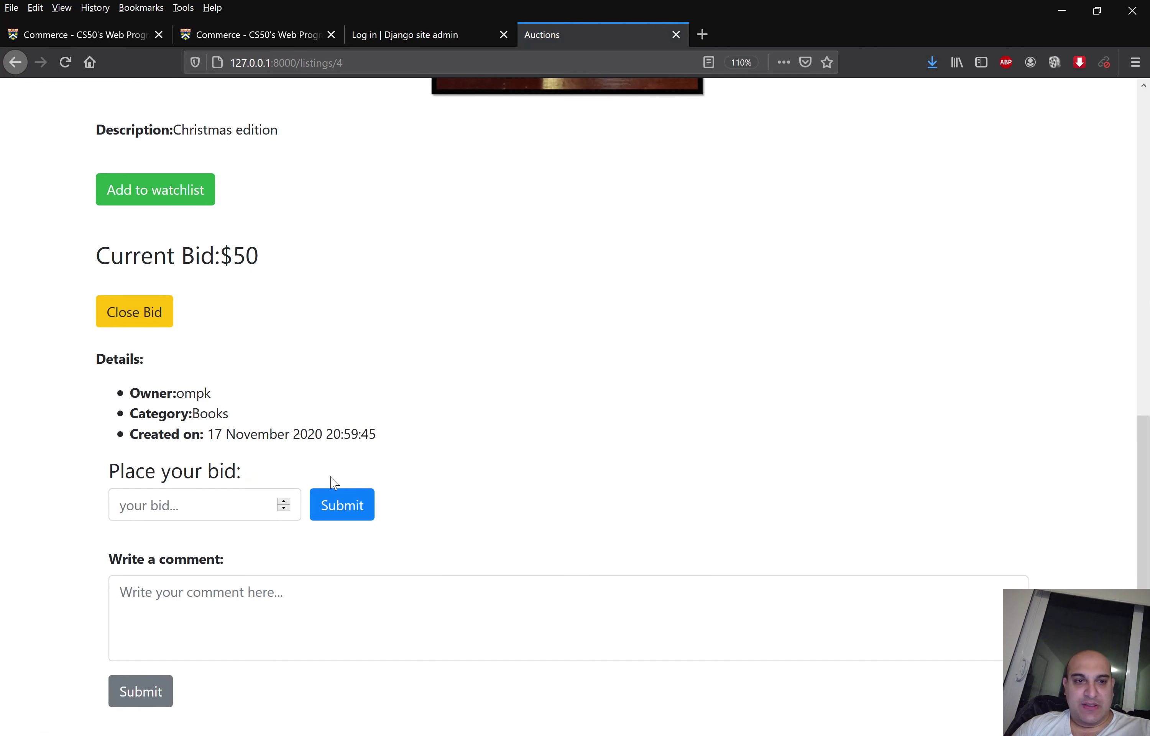
pyautogui.scroll(4, 334, 483)
pyautogui.scroll(-4, 334, 483)
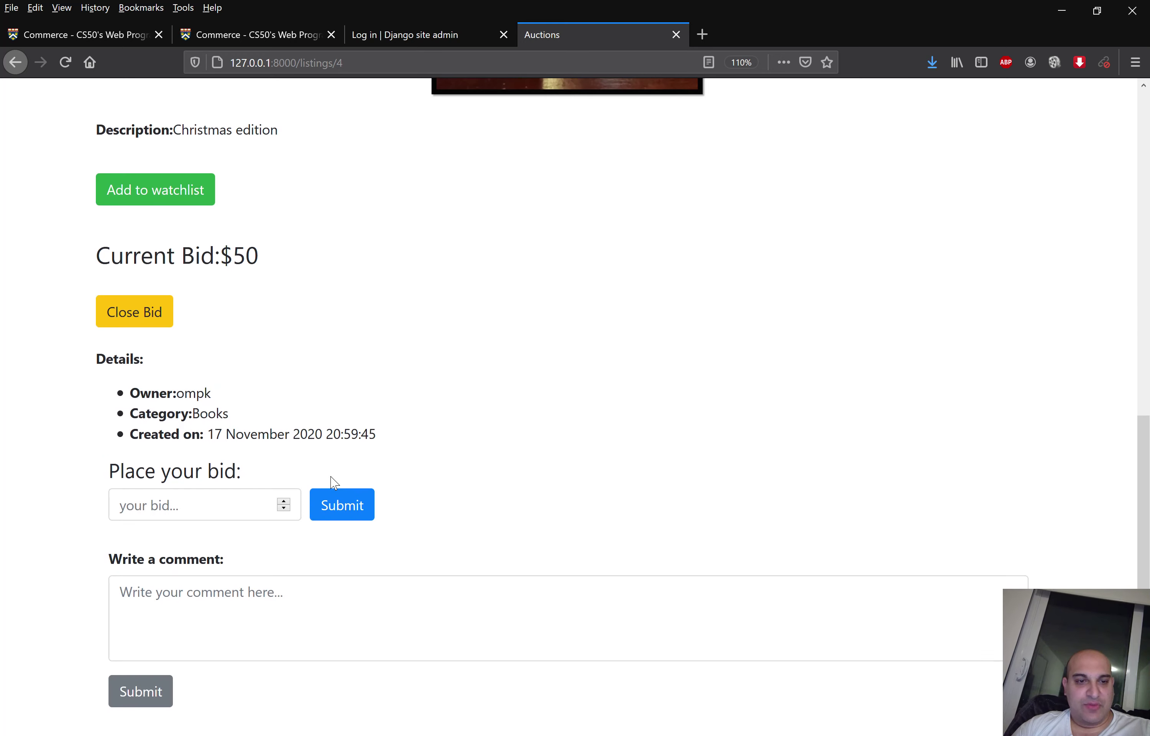
pyautogui.scroll(5, 334, 693)
pyautogui.scroll(-3, 335, 694)
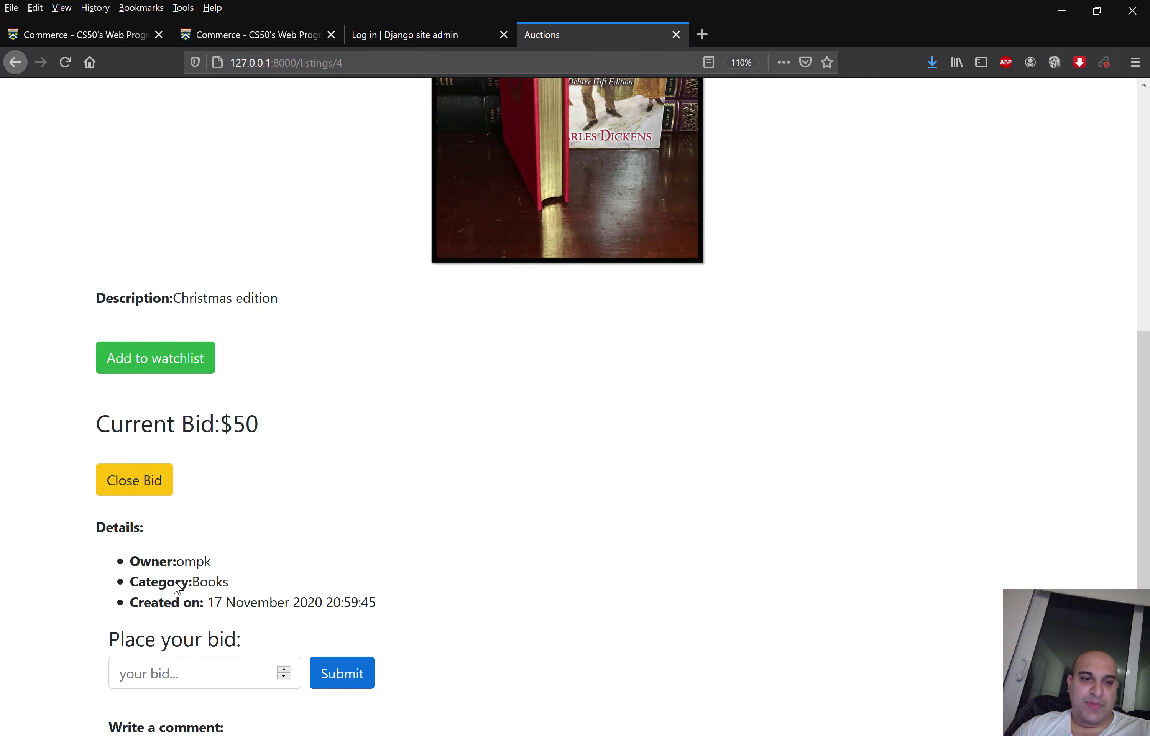
pyautogui.click(138, 492)
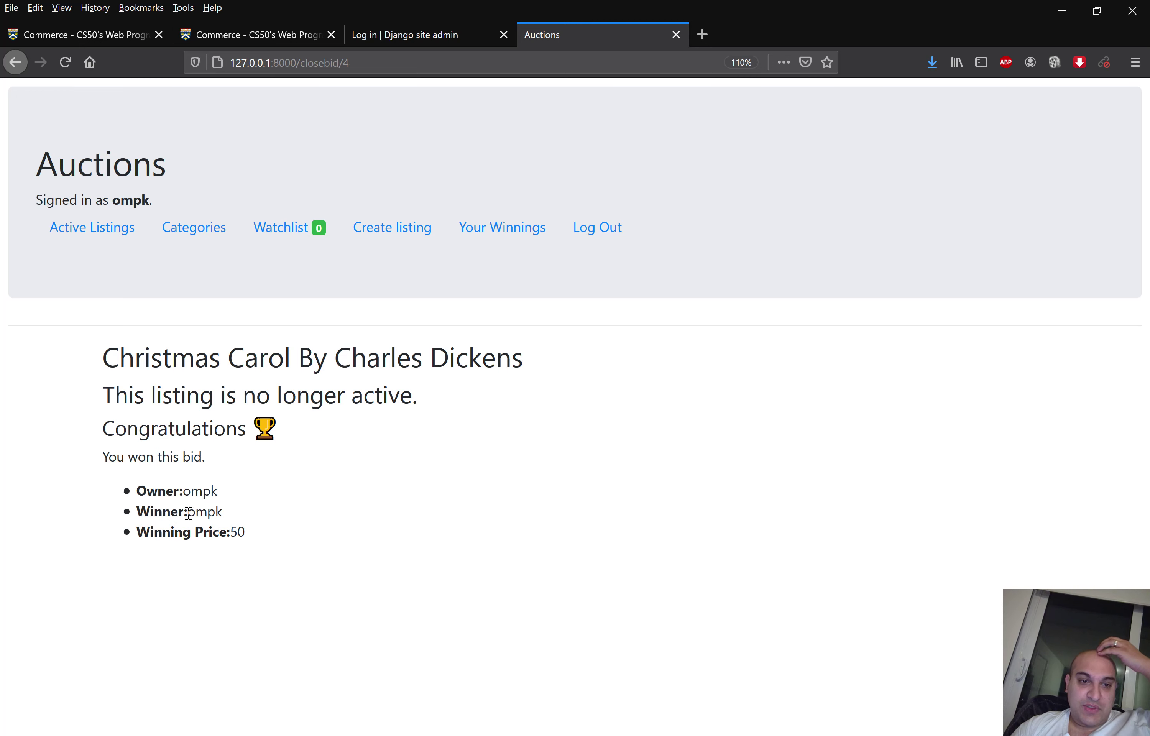
pyautogui.moveTo(189, 513); pyautogui.dragTo(235, 524)
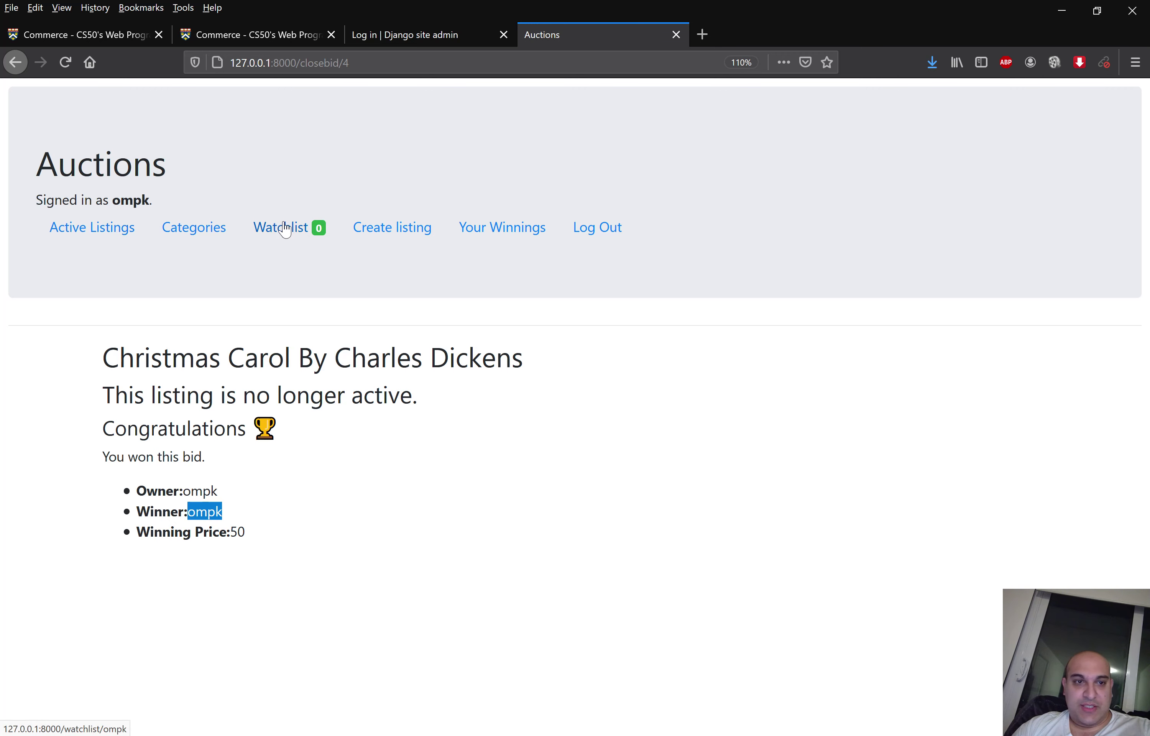
# - Open Macbook Air for sale, review its comments, and close the auction with the 1450 winner
pyautogui.click(103, 241)
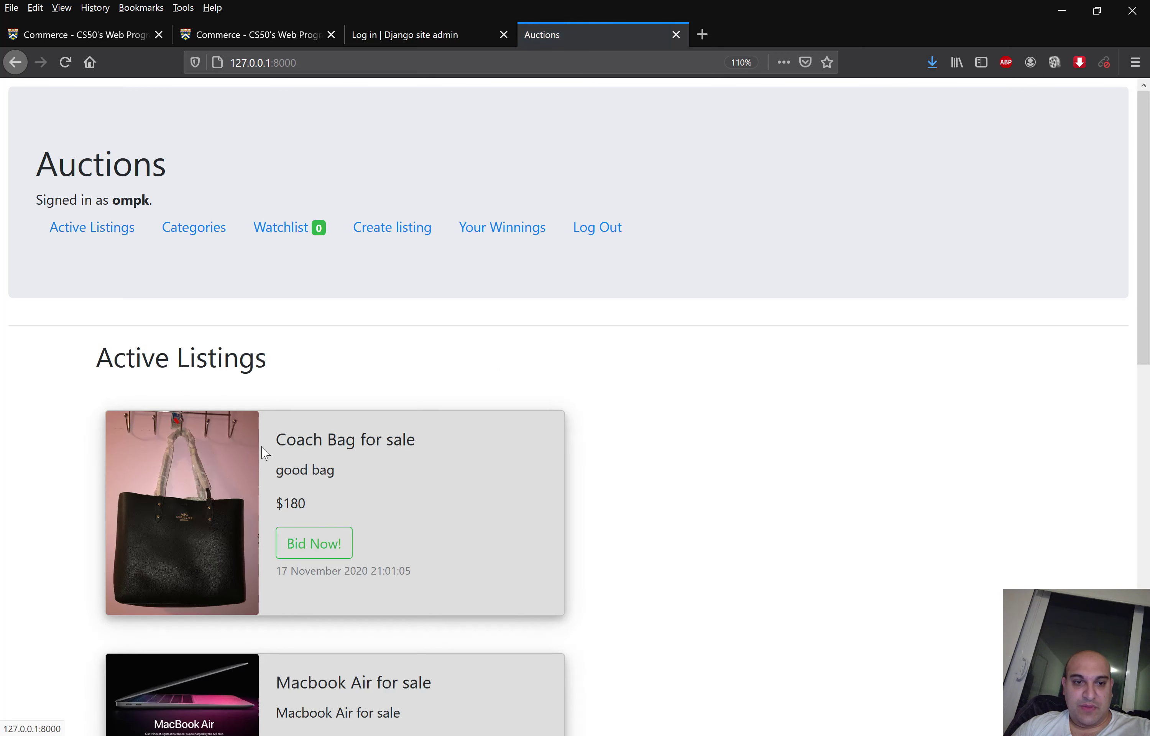
pyautogui.scroll(-6, 266, 454)
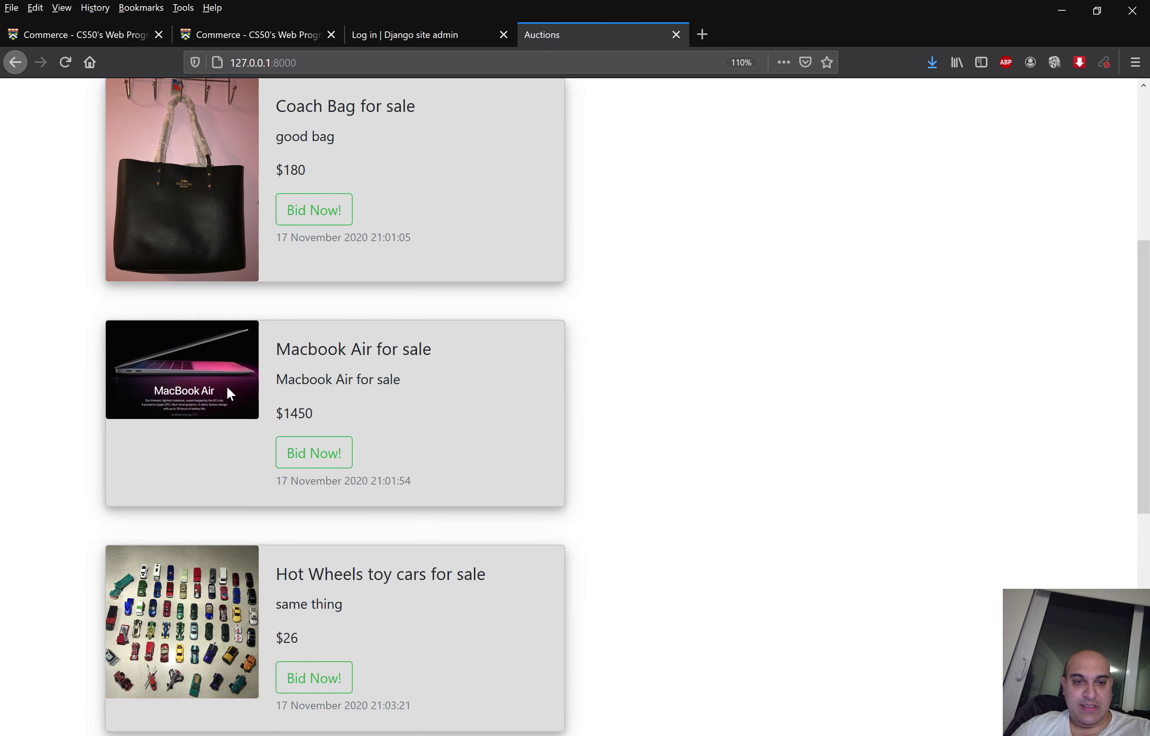
pyautogui.click(316, 453)
pyautogui.scroll(-8, 320, 458)
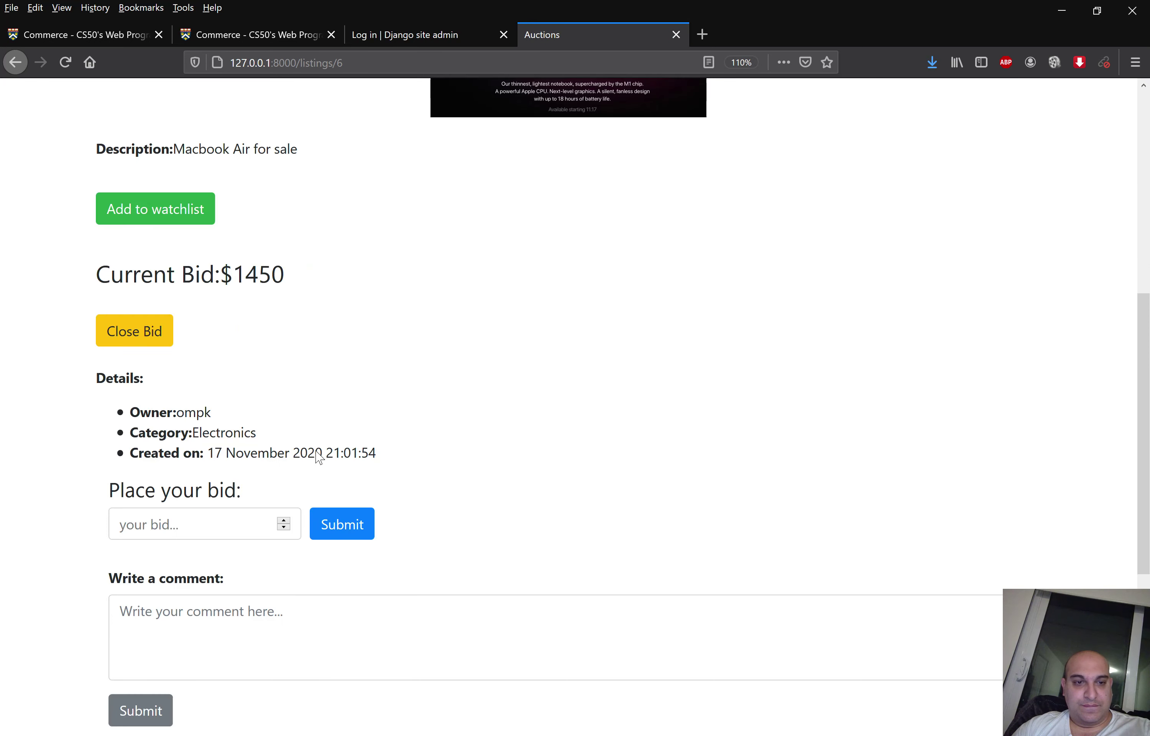
pyautogui.scroll(5, 319, 458)
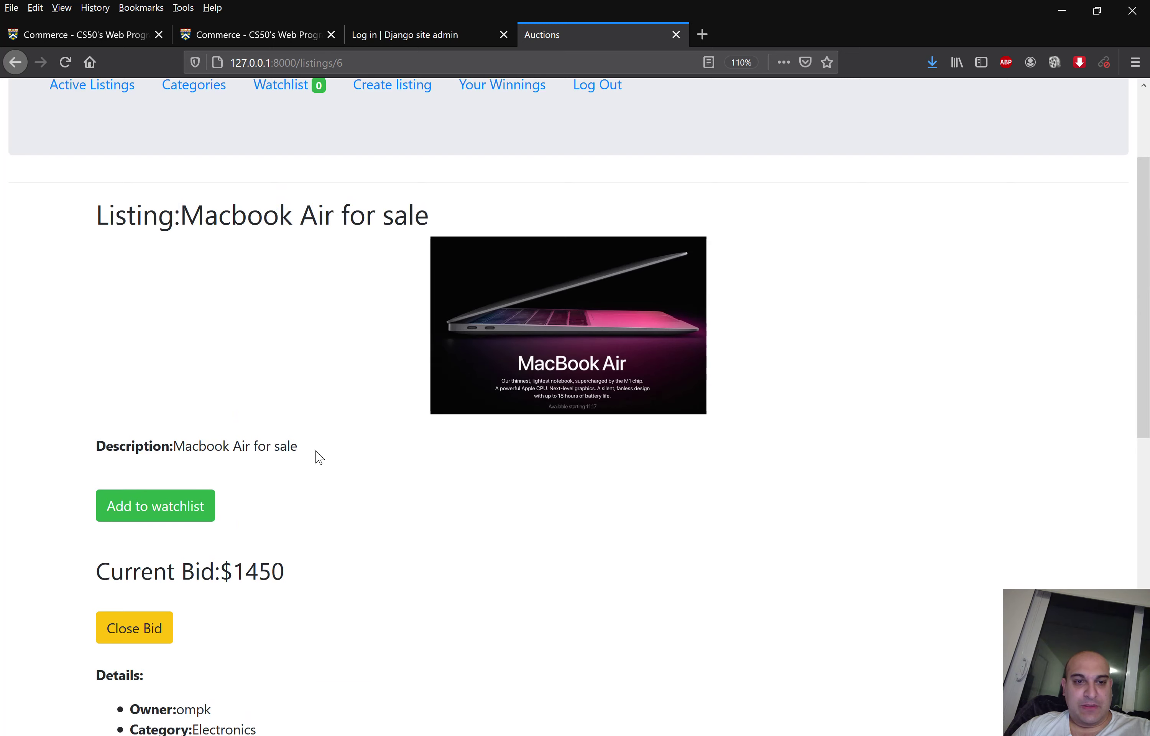
pyautogui.scroll(-10, 350, 375)
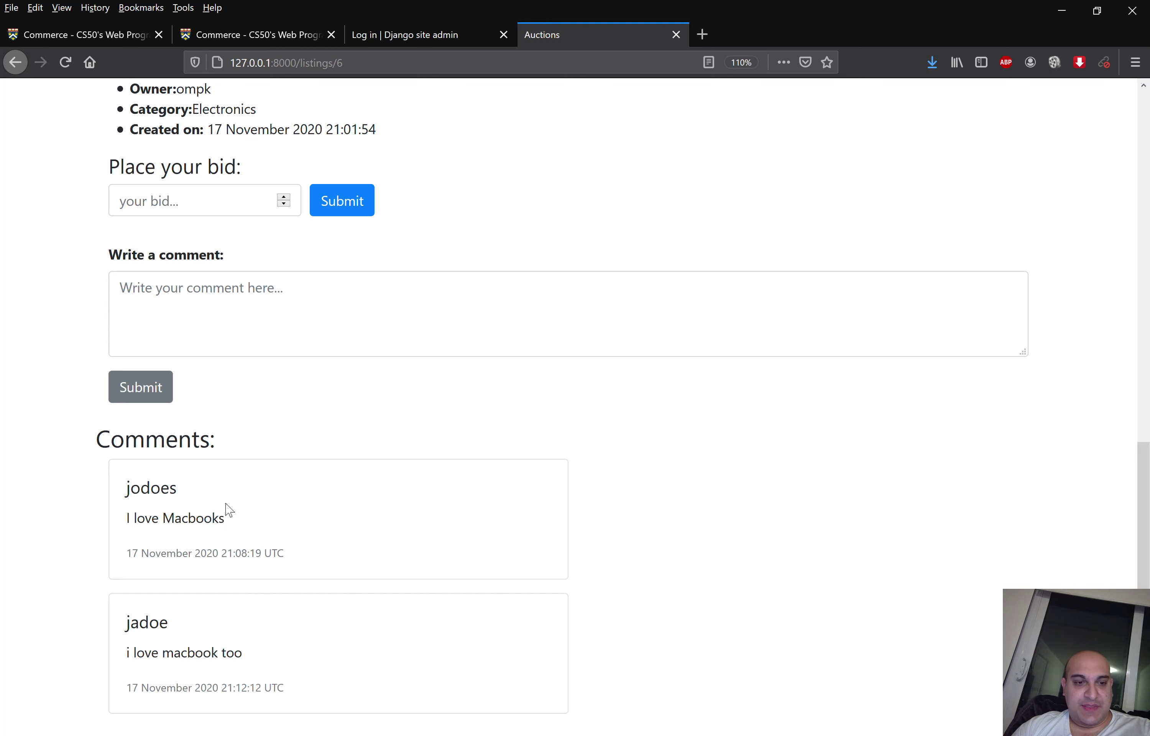
pyautogui.scroll(1, 214, 623)
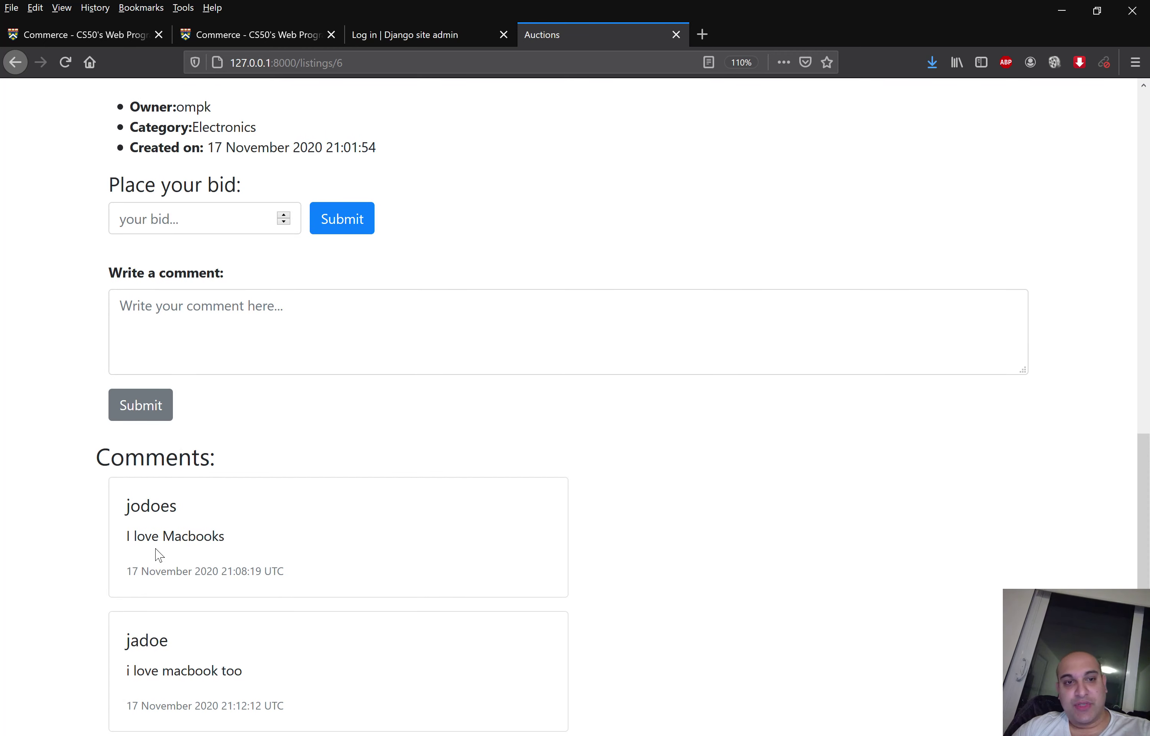
pyautogui.scroll(5, 156, 552)
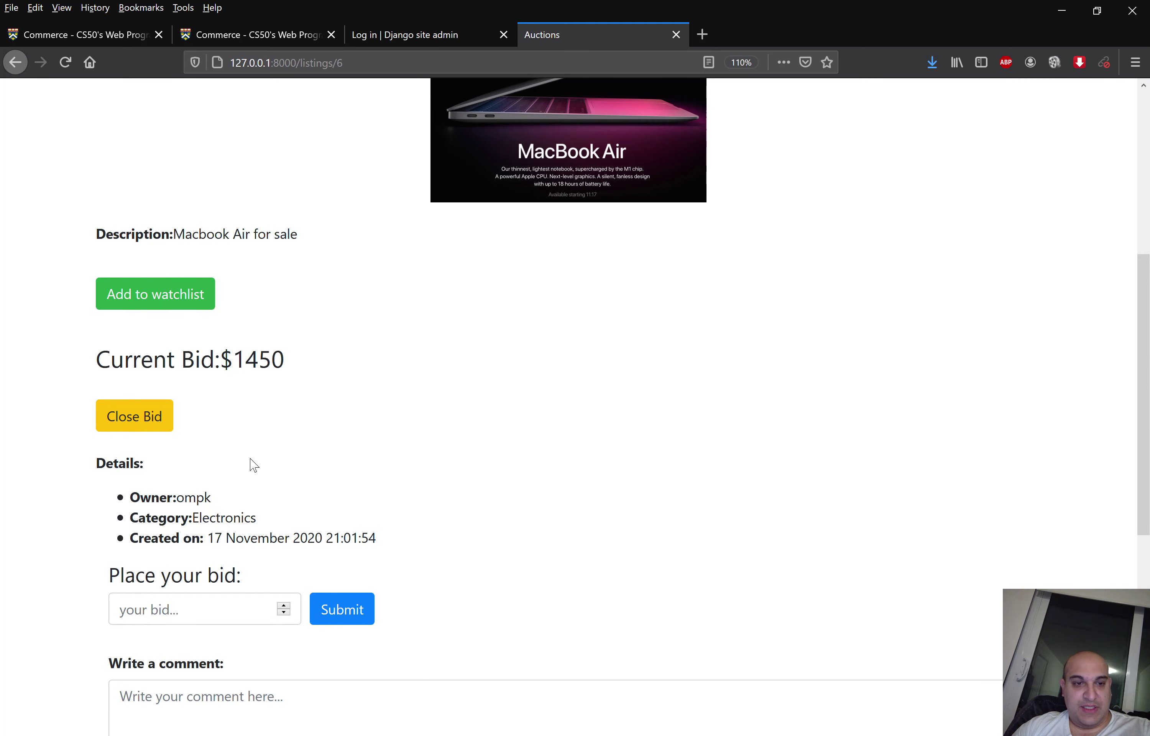
pyautogui.click(170, 428)
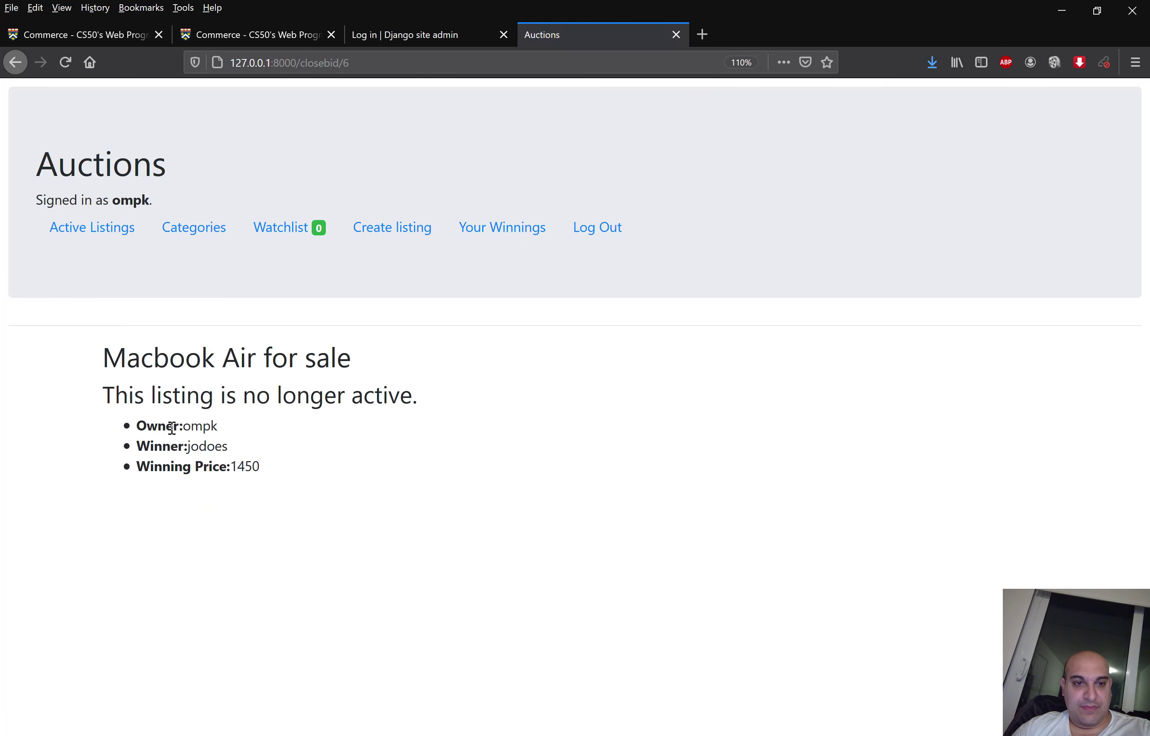
pyautogui.doubleClick(213, 453)
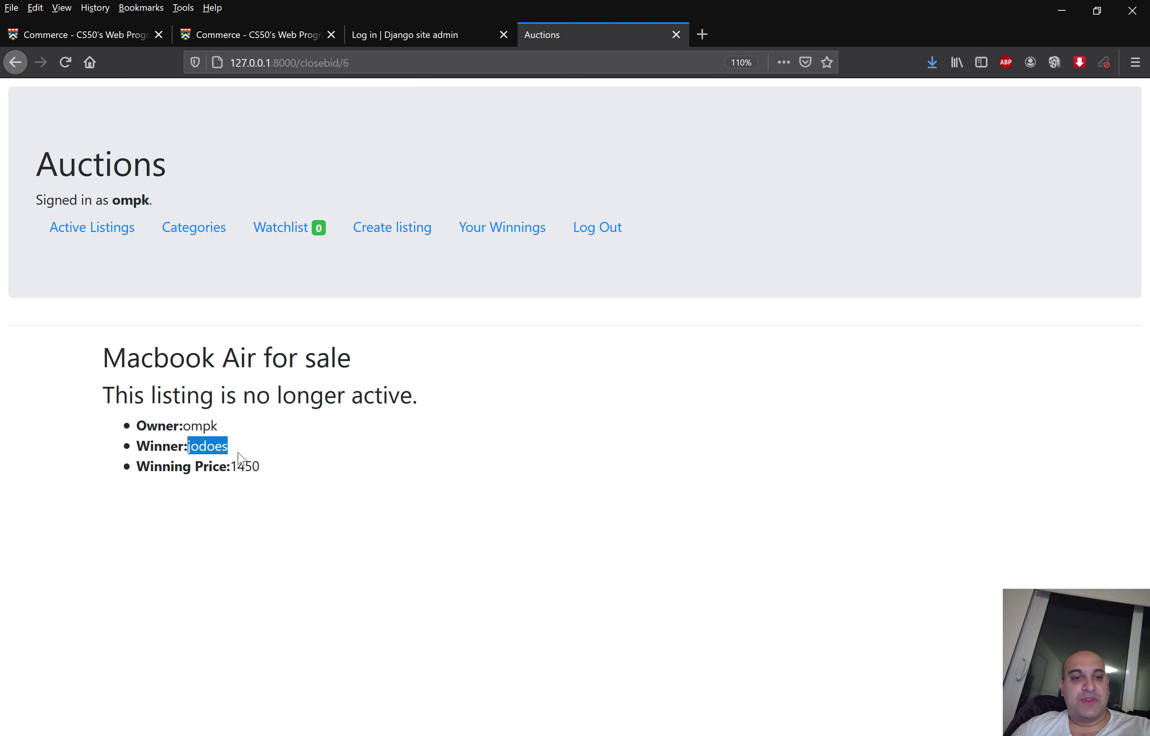
pyautogui.click(270, 477)
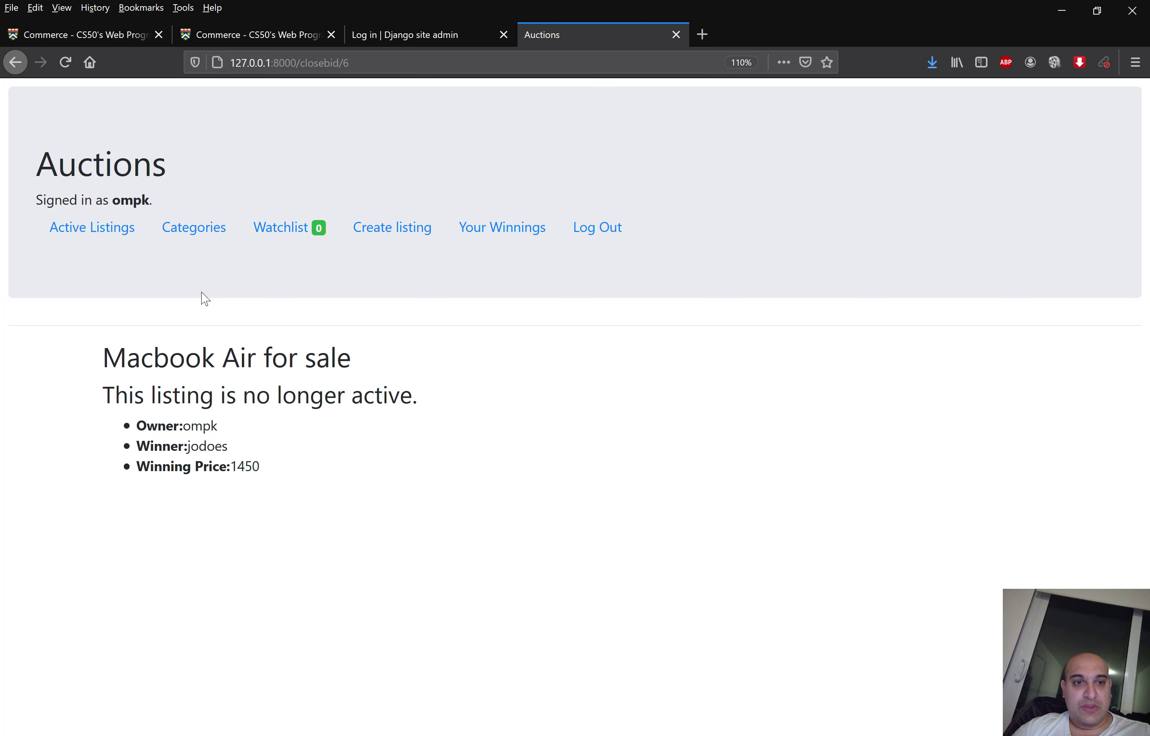
# - Open the Coach Bag for sale listing and close its auction at 180
pyautogui.click(134, 246)
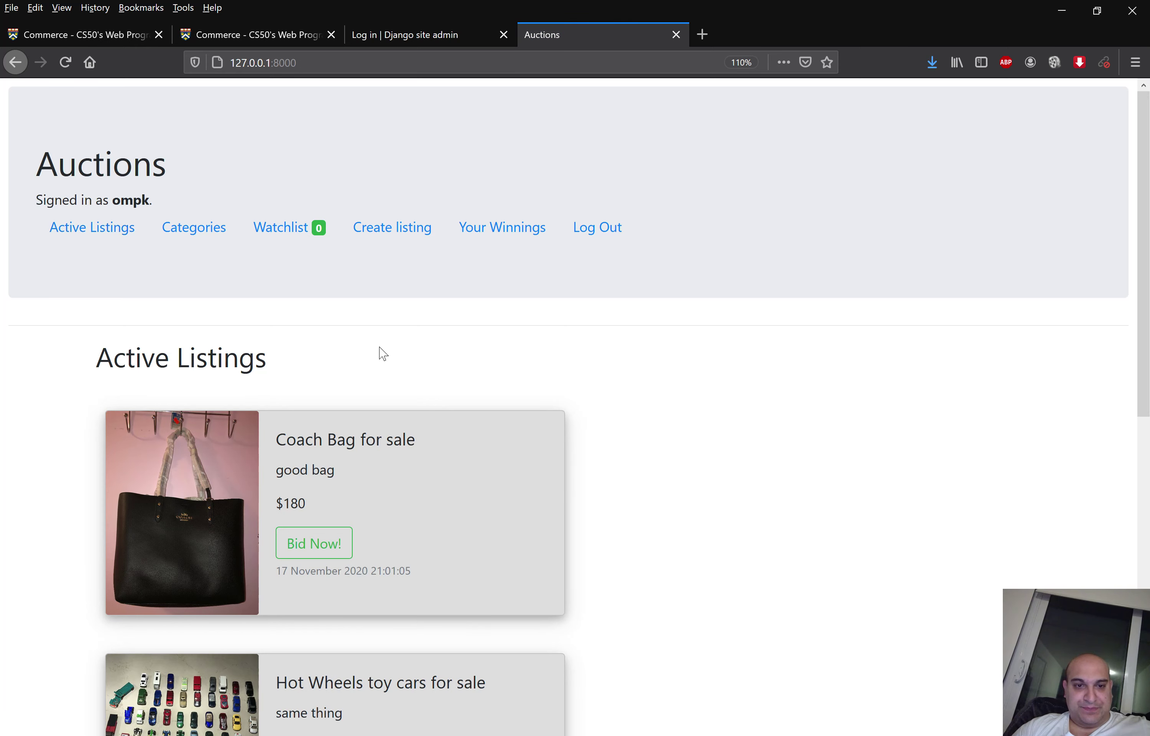
pyautogui.scroll(-5, 382, 353)
pyautogui.click(314, 316)
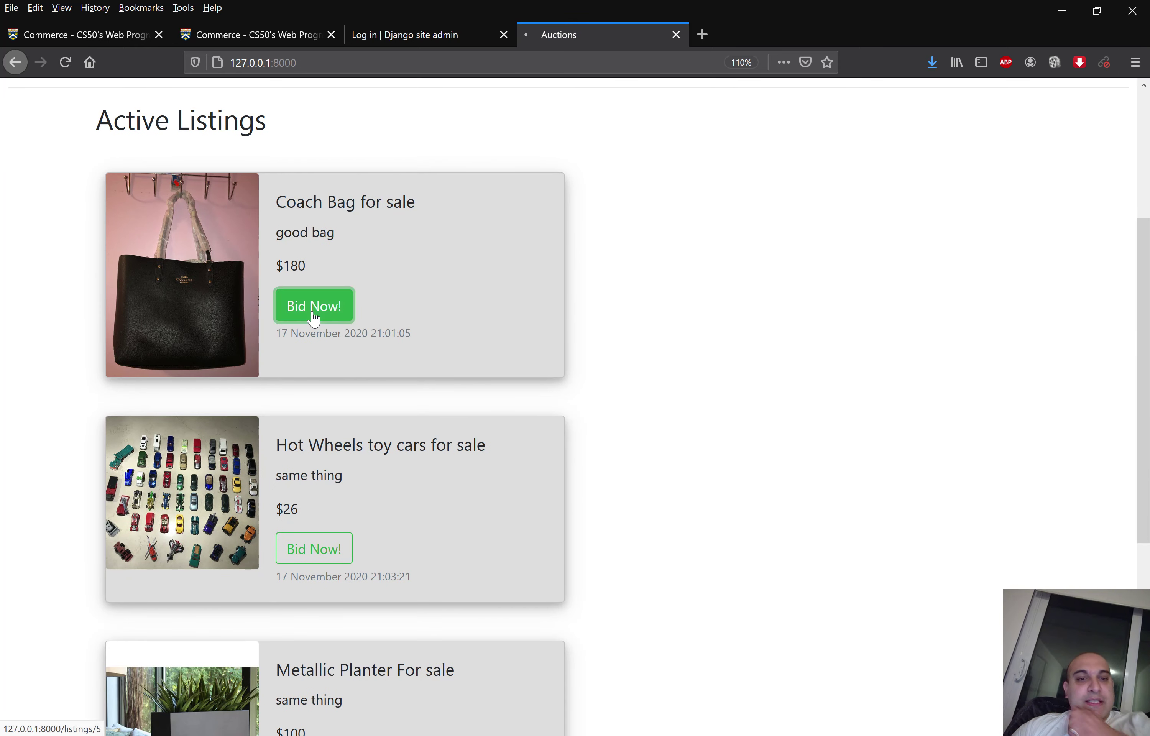
pyautogui.scroll(-1, 315, 316)
pyautogui.scroll(-5, 317, 319)
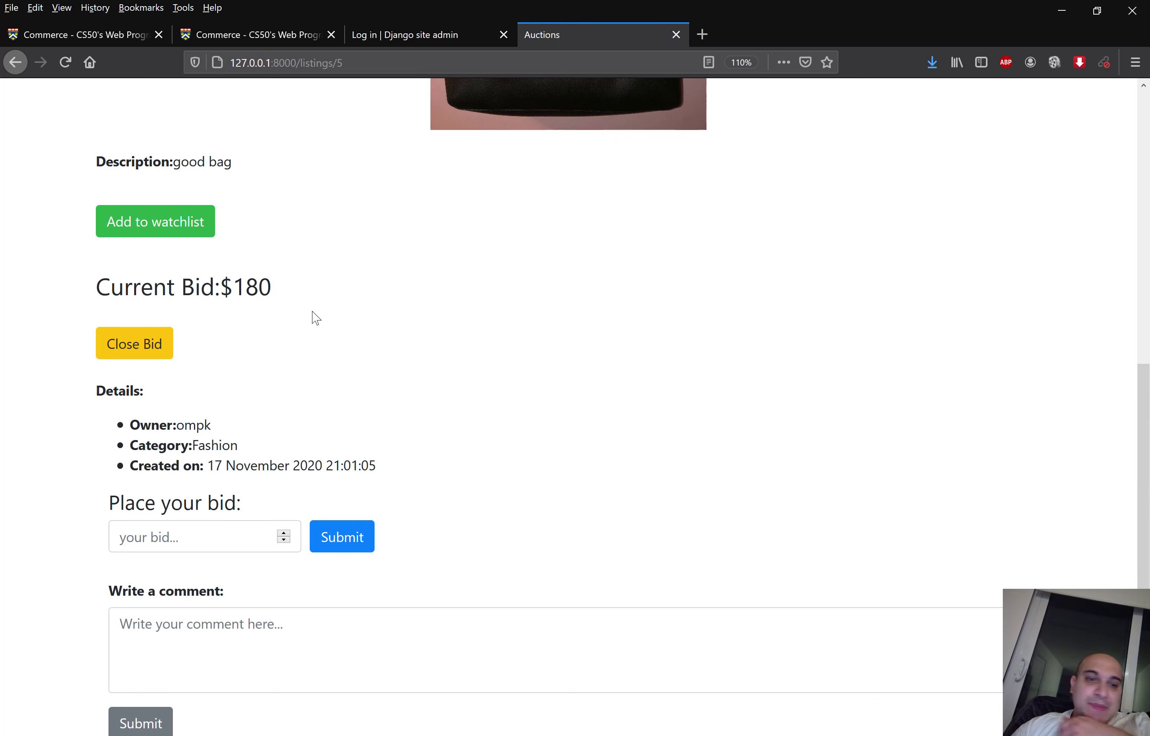
pyautogui.scroll(4, 313, 316)
pyautogui.scroll(-3, 311, 315)
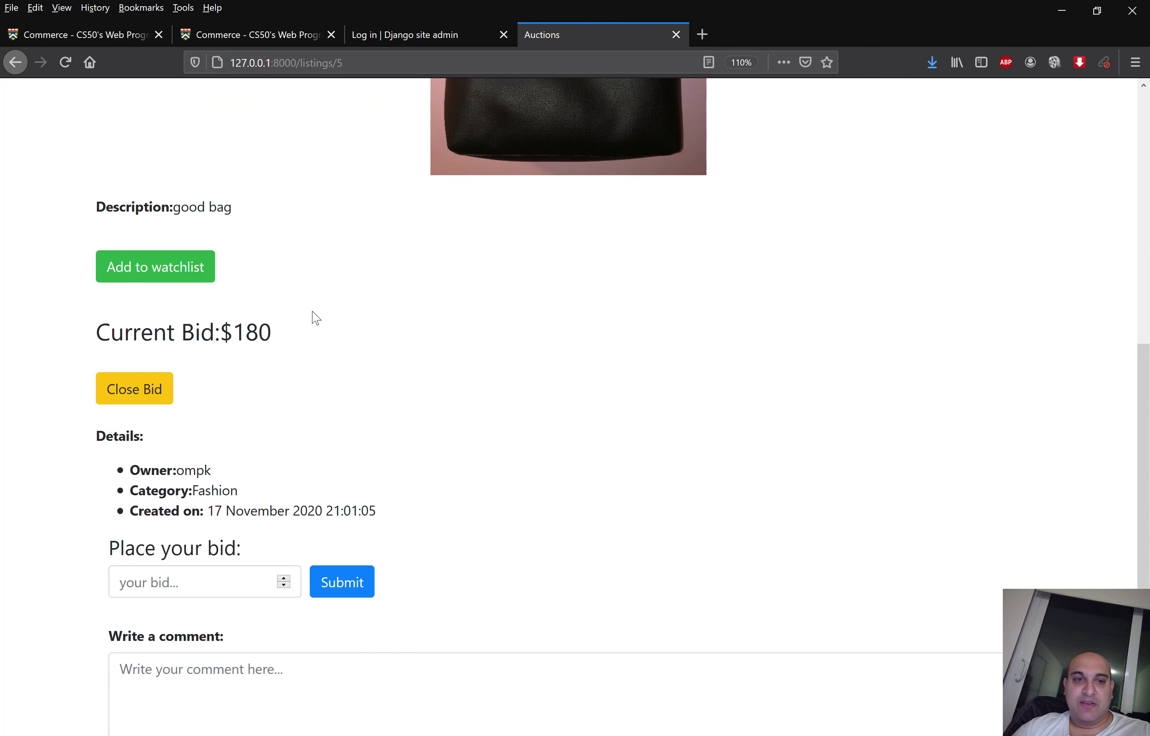
pyautogui.click(149, 396)
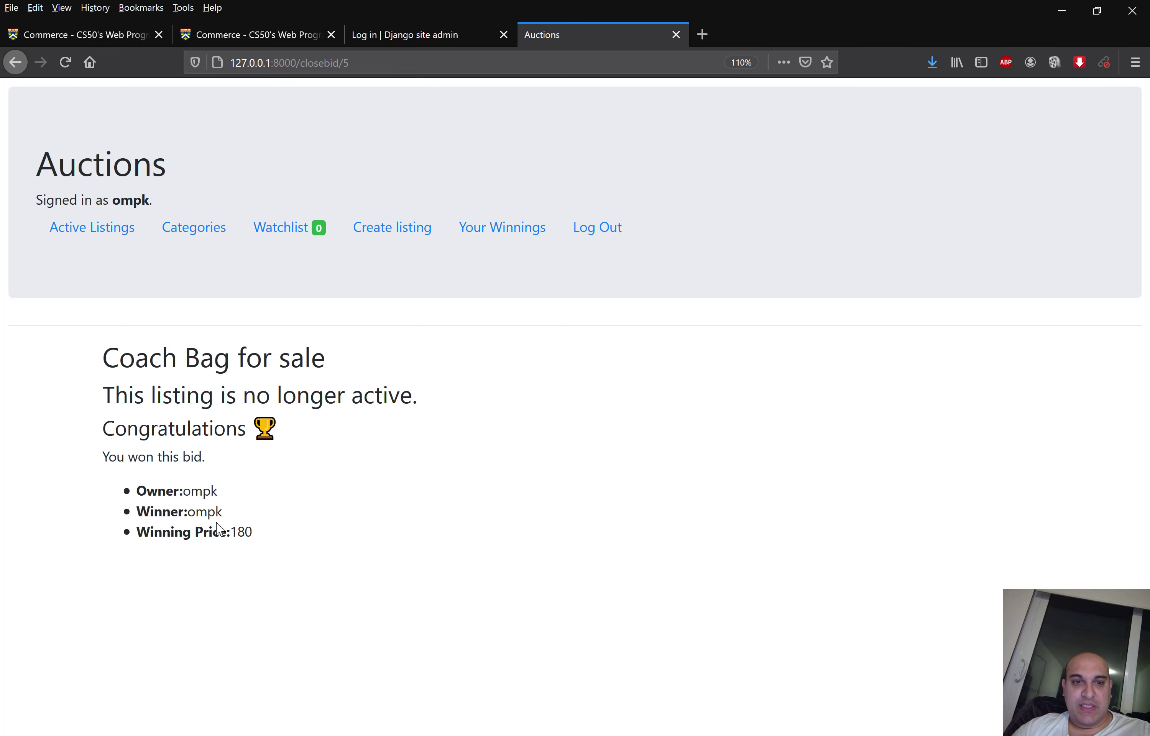
# - Review Active Listings, now showing only Hot Wheels, Metallic Planter and Tool Box
pyautogui.click(130, 236)
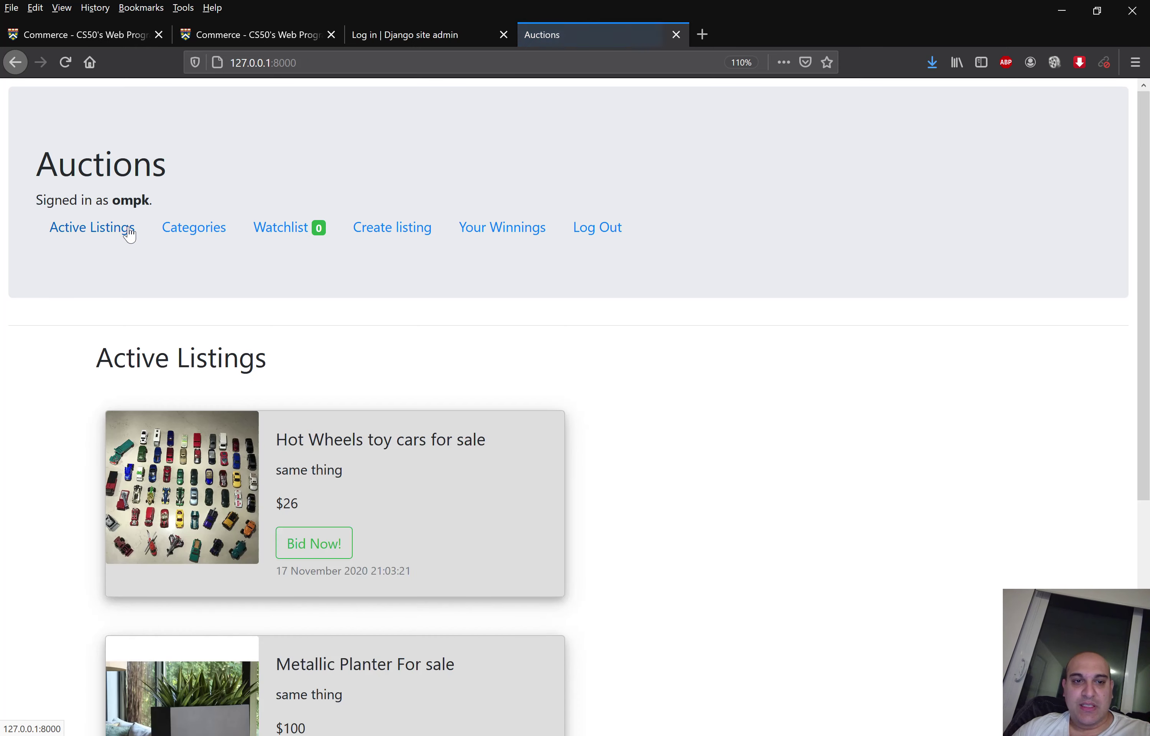
pyautogui.scroll(-3, 130, 236)
pyautogui.scroll(-1, 130, 236)
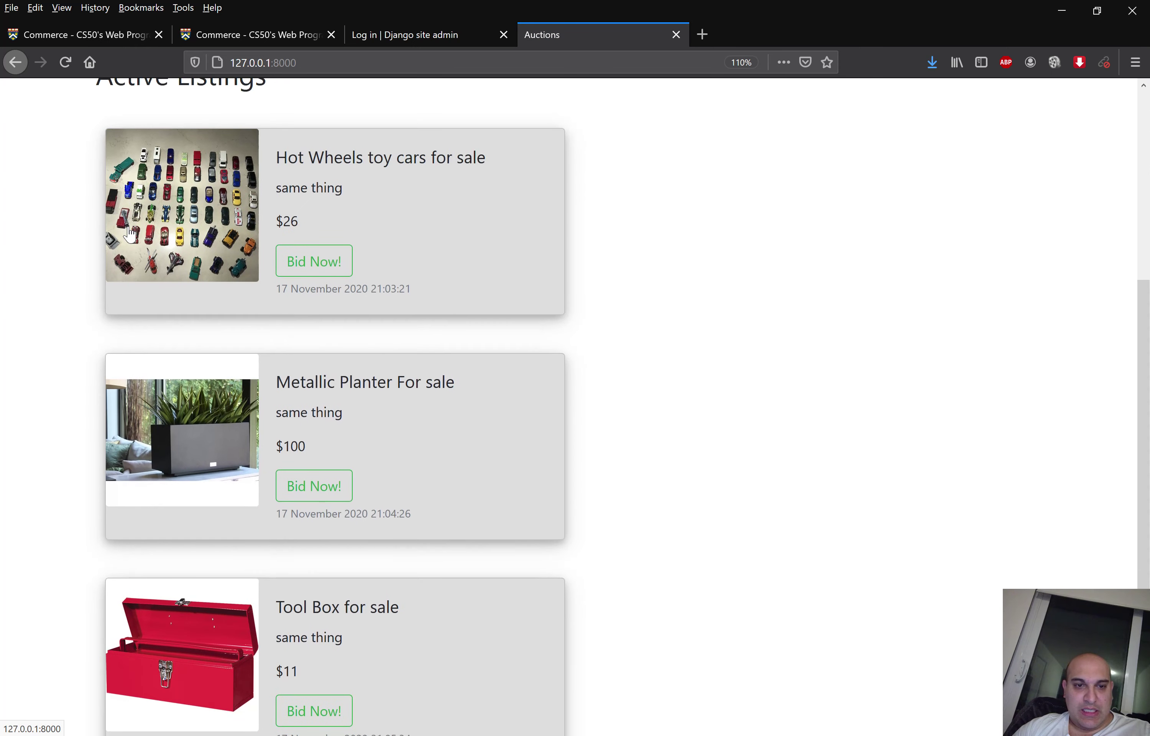
pyautogui.scroll(-1, 130, 236)
pyautogui.scroll(2, 130, 236)
pyautogui.scroll(3, 131, 236)
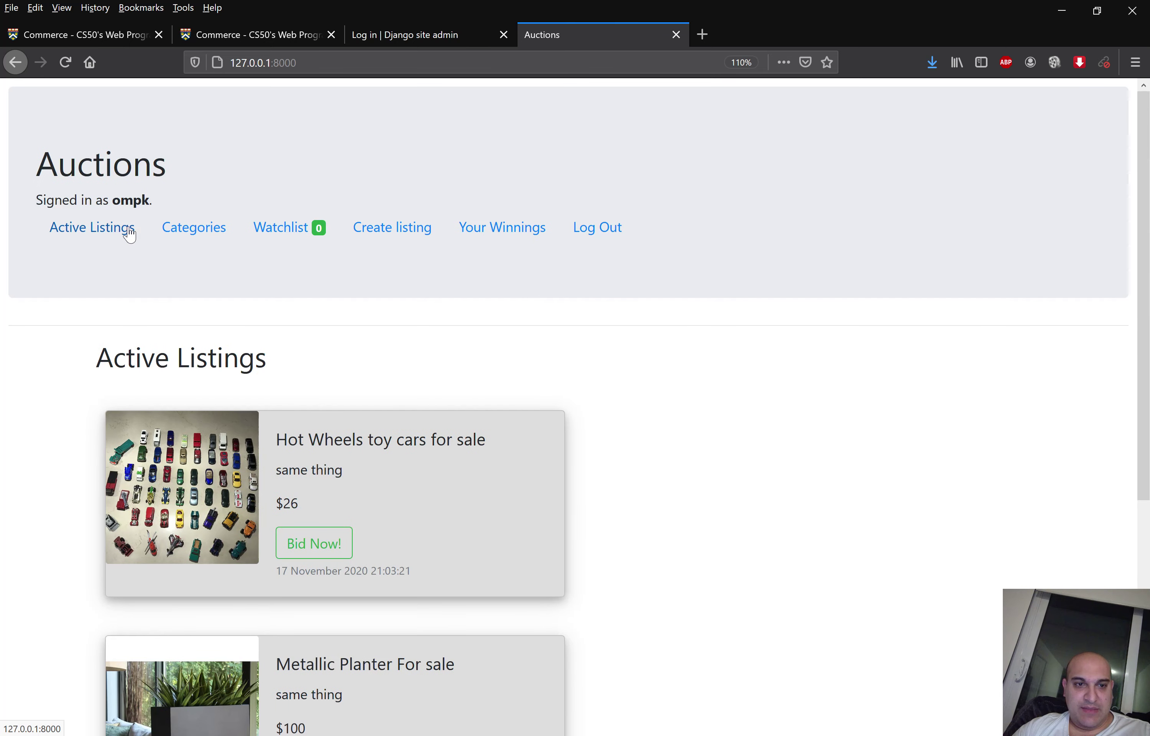
pyautogui.scroll(-5, 261, 277)
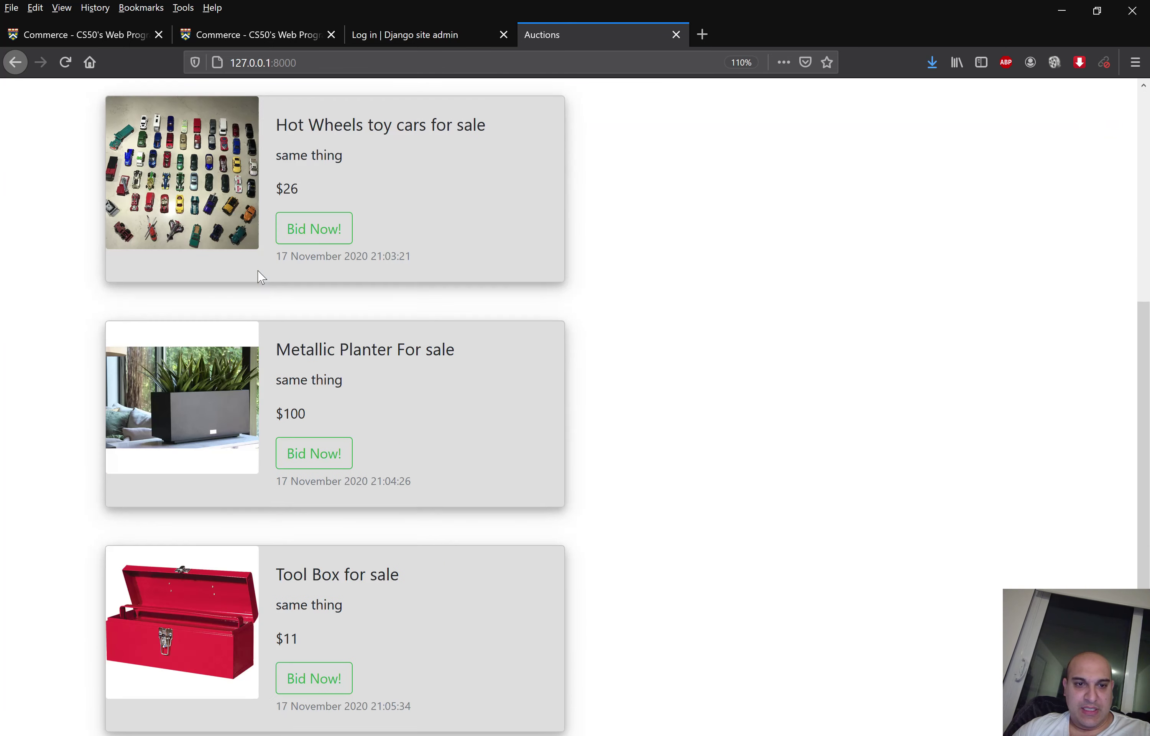
pyautogui.scroll(5, 262, 278)
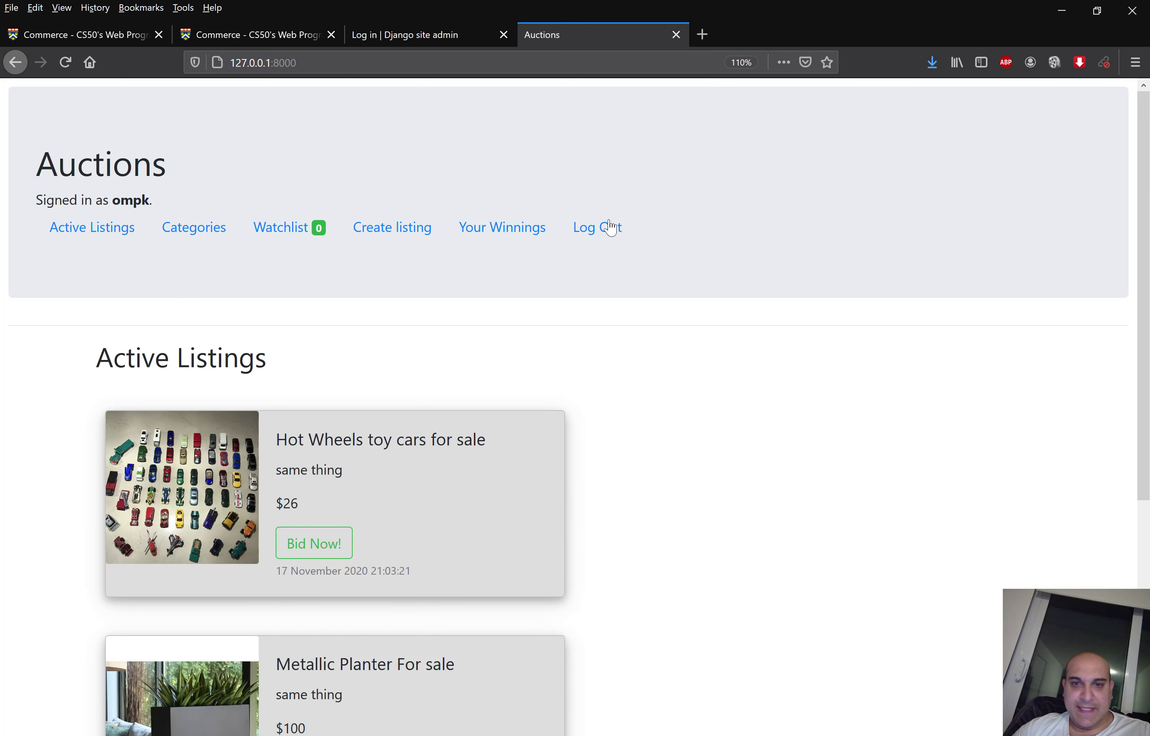
pyautogui.scroll(-4, 305, 297)
# - Sign out of the current account and log in as the second user
pyautogui.scroll(-2, 307, 301)
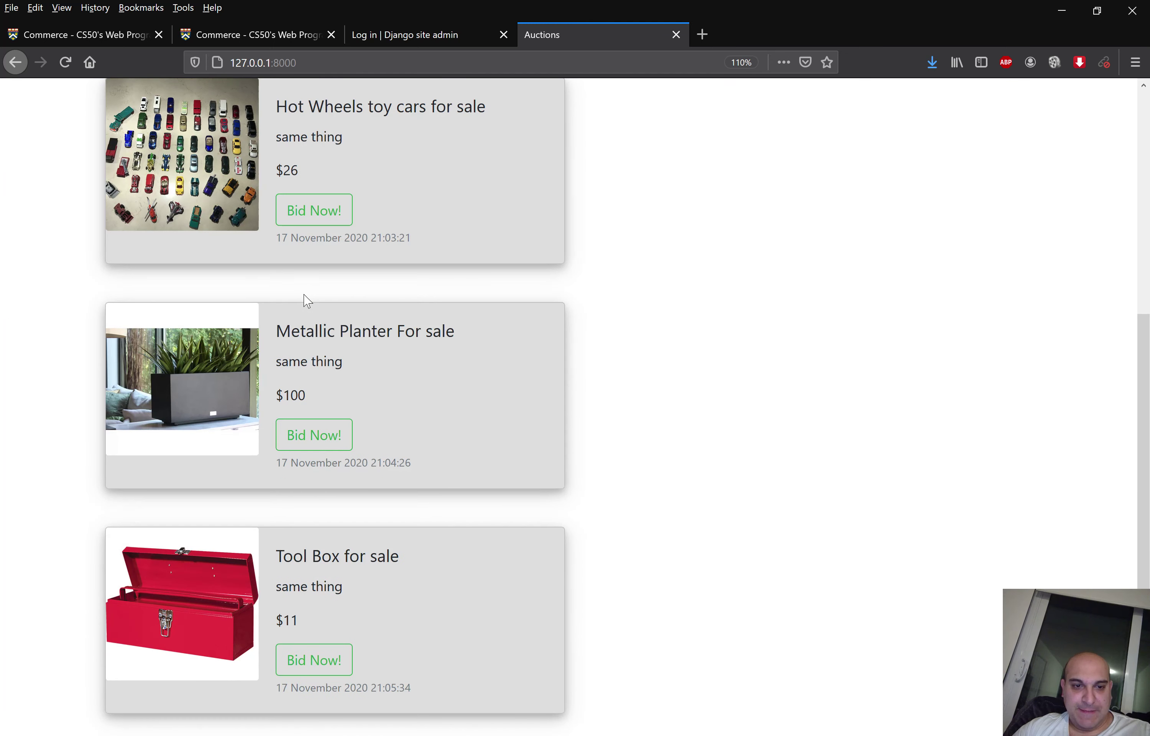
pyautogui.scroll(5, 363, 410)
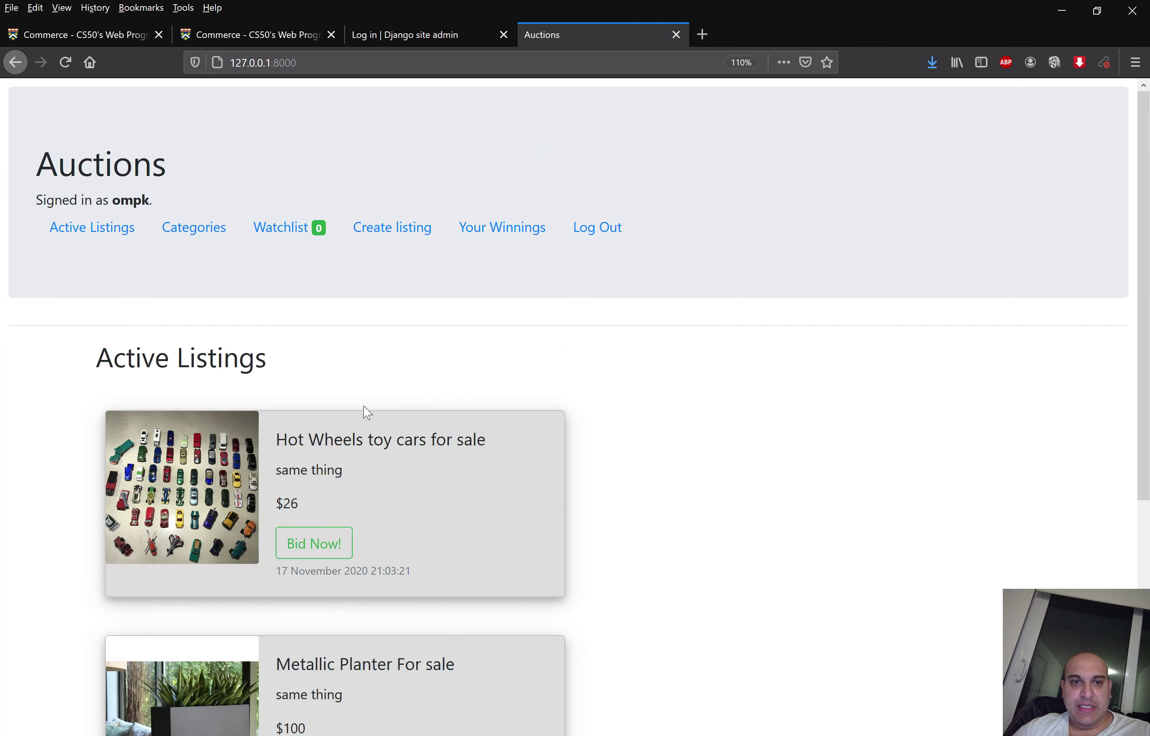
pyautogui.click(617, 232)
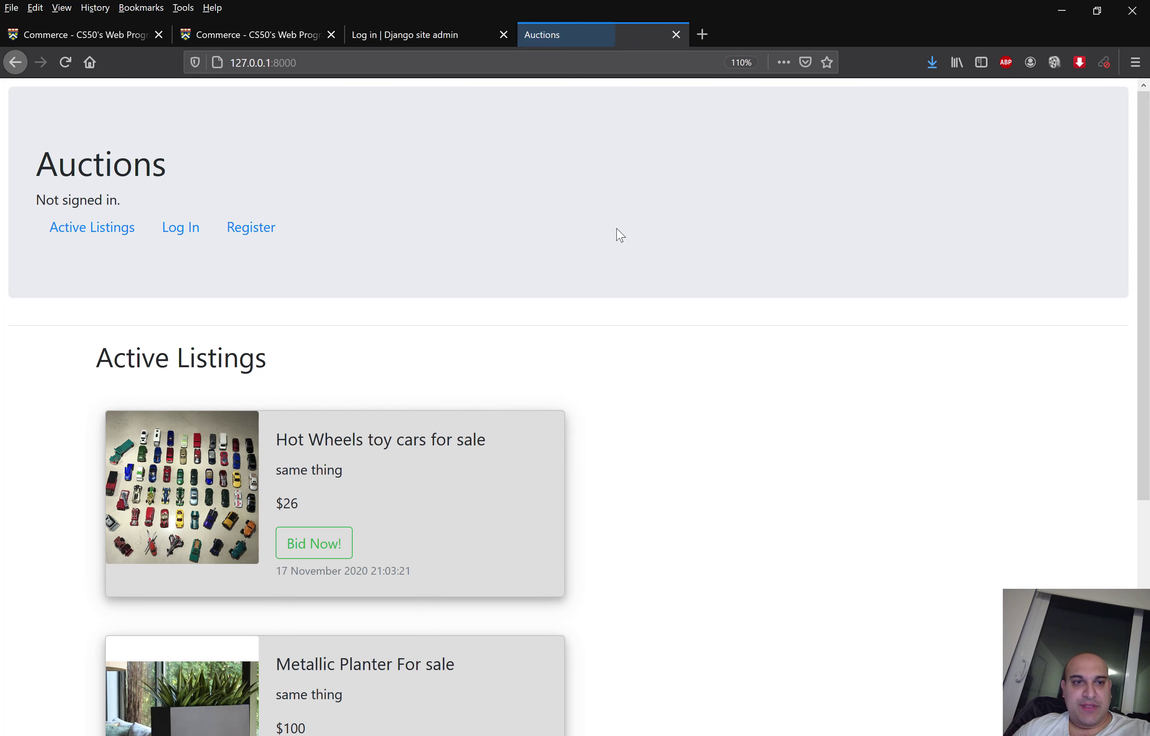
pyautogui.click(195, 233)
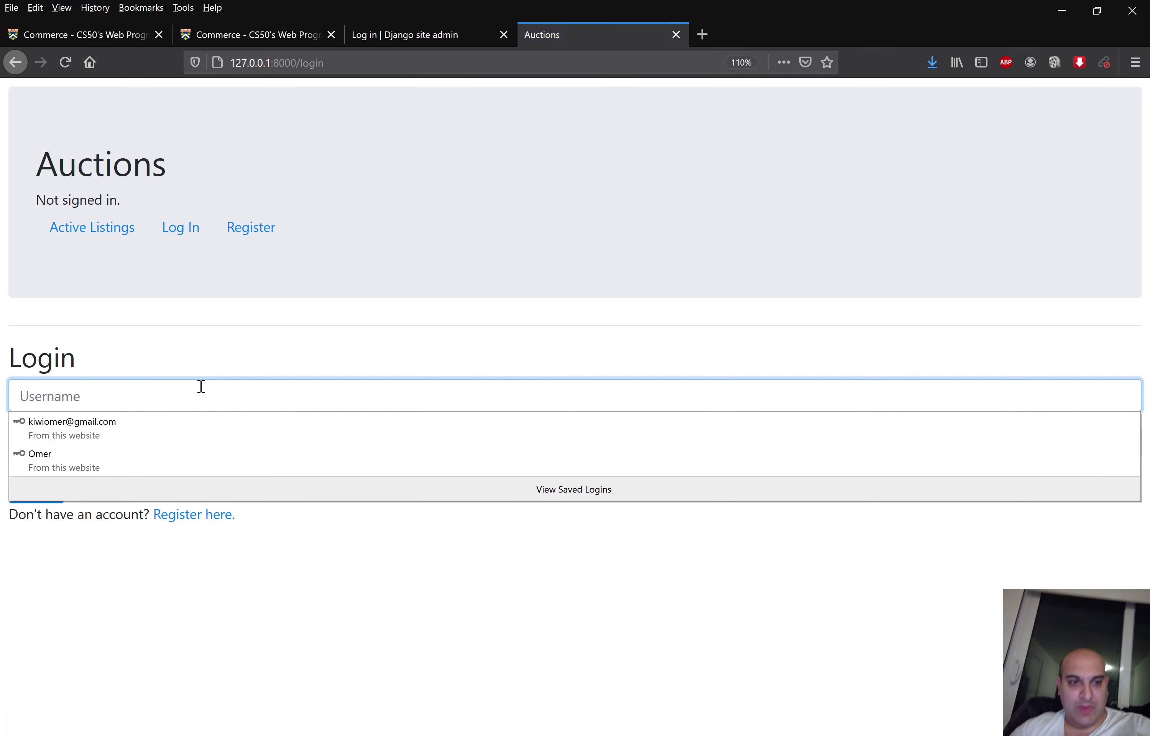
pyautogui.write('jodoes')
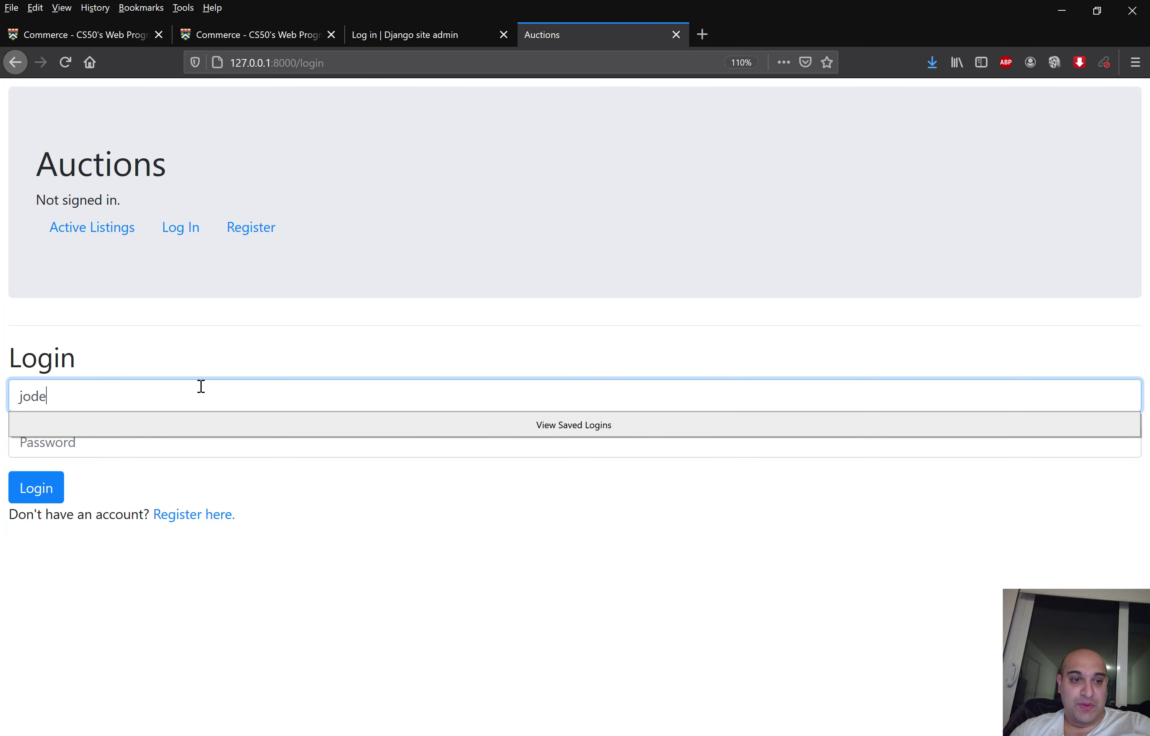
pyautogui.press('Tab')
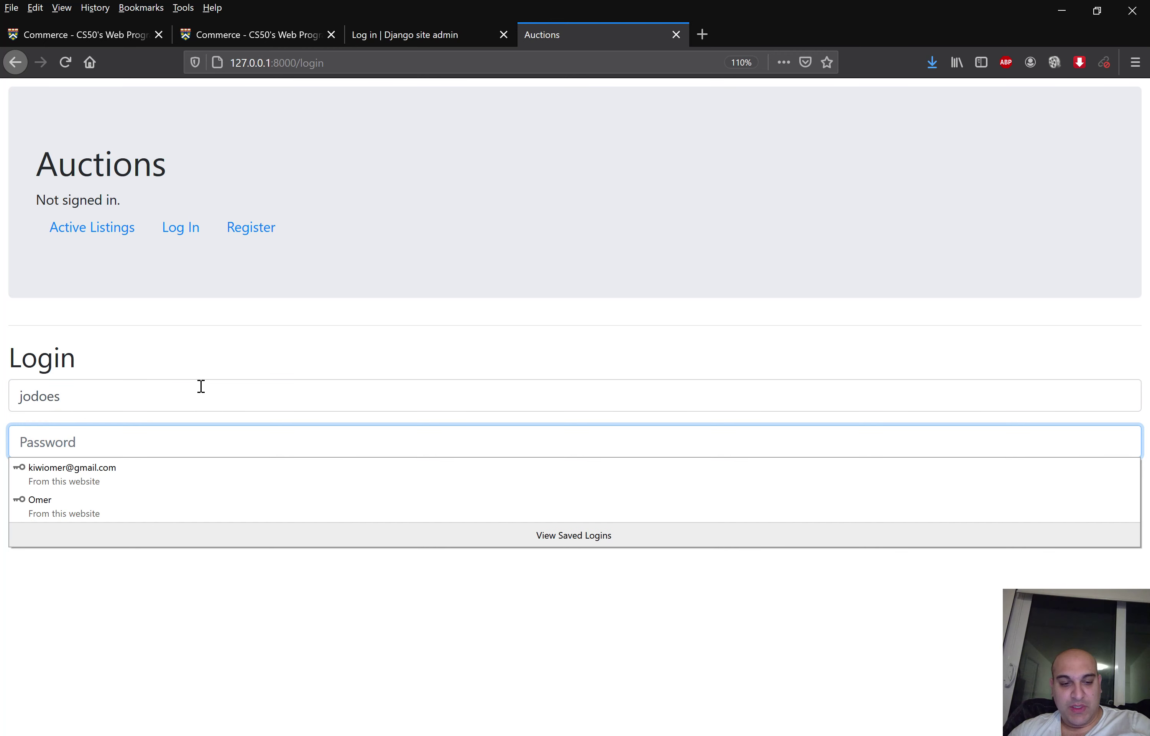
pyautogui.write('j')
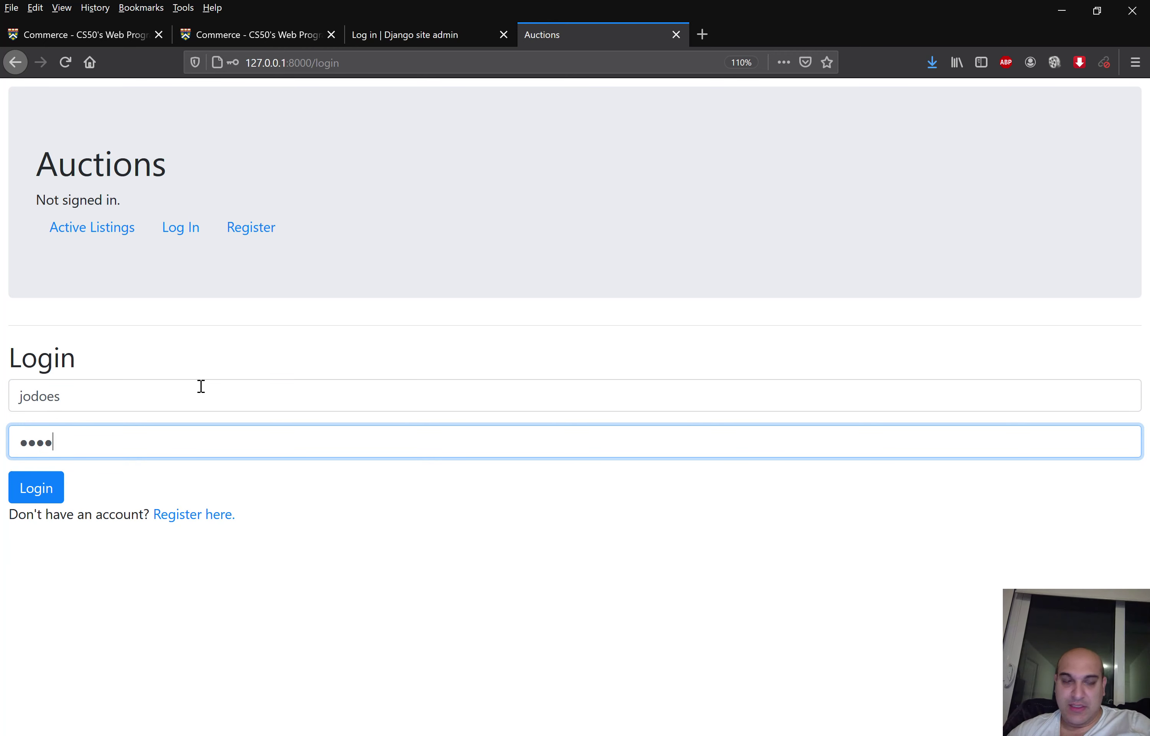
pyautogui.press('Return')
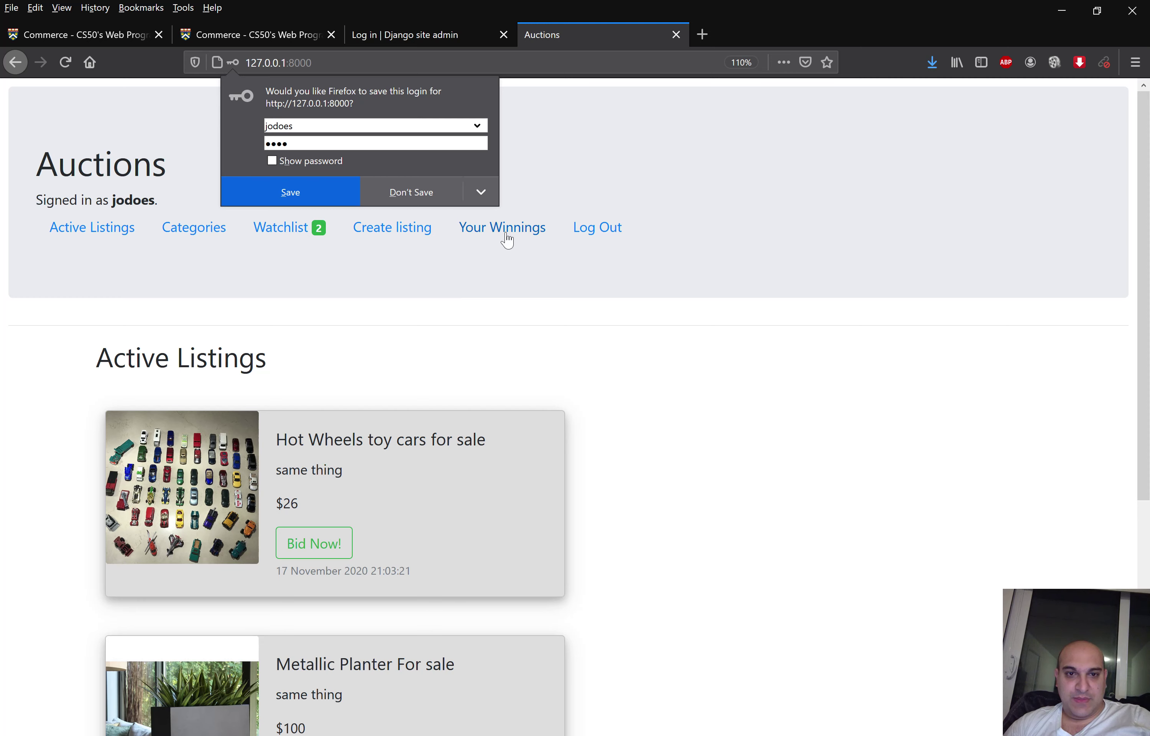
# - Review the Macbook Air won at $1450 and the two-item watchlist, then sign out
pyautogui.click(507, 242)
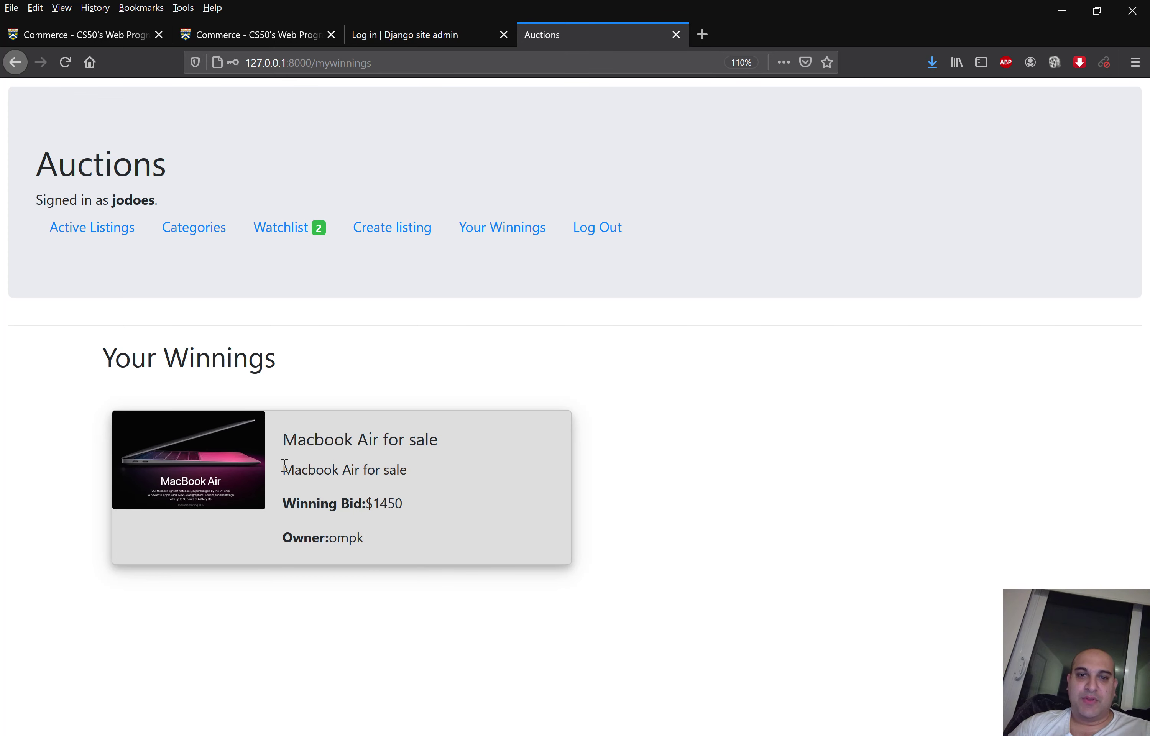
pyautogui.click(296, 241)
pyautogui.scroll(-2, 283, 525)
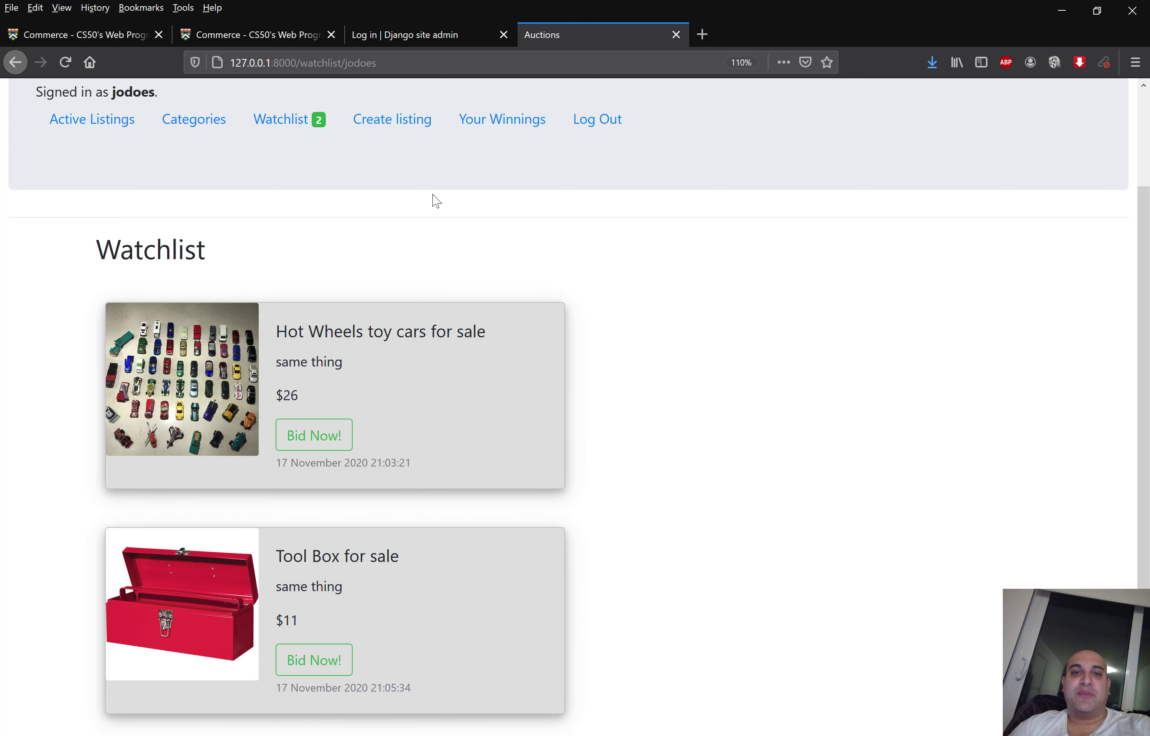
pyautogui.click(505, 120)
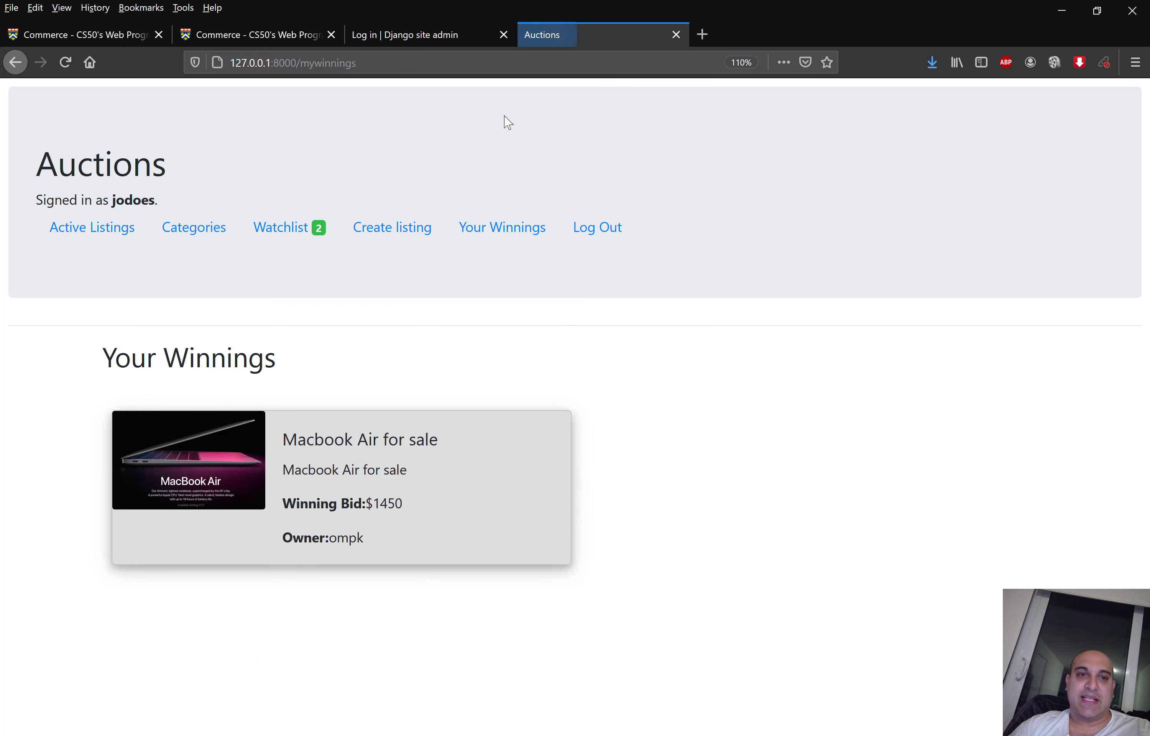
pyautogui.click(586, 243)
# - Log in as the third user, retrying after the invalid-login error, and decline saving the login
pyautogui.click(199, 243)
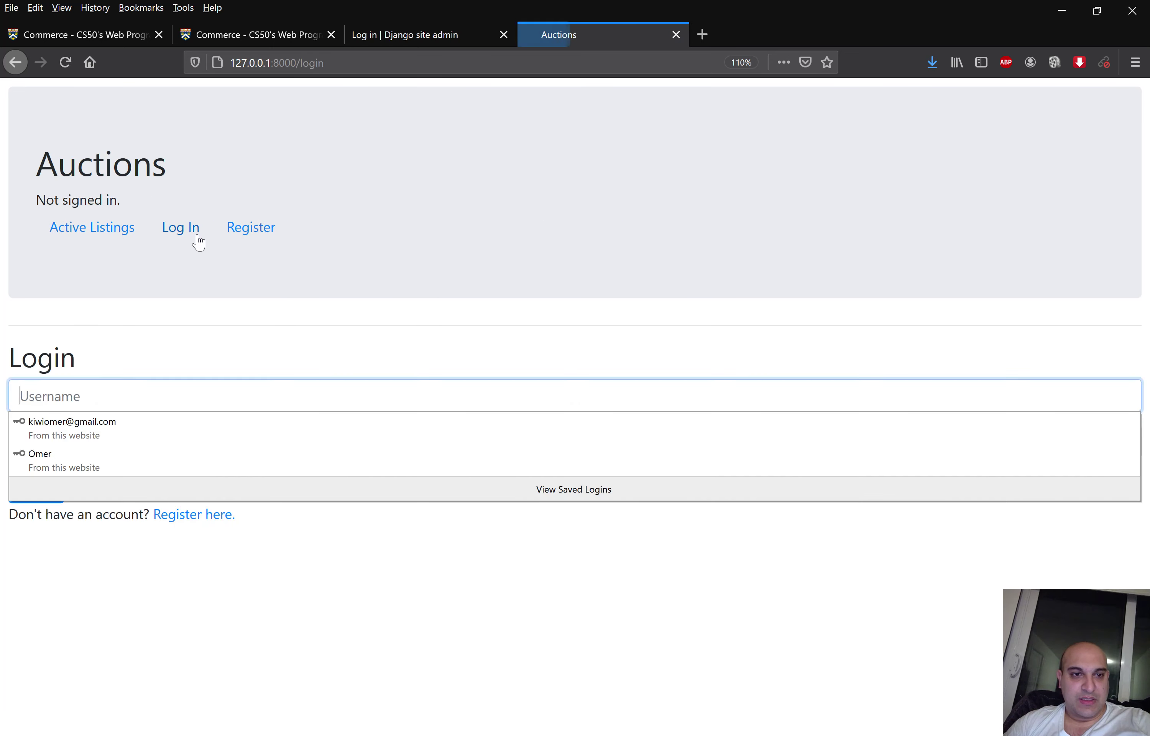
pyautogui.write('jadoe')
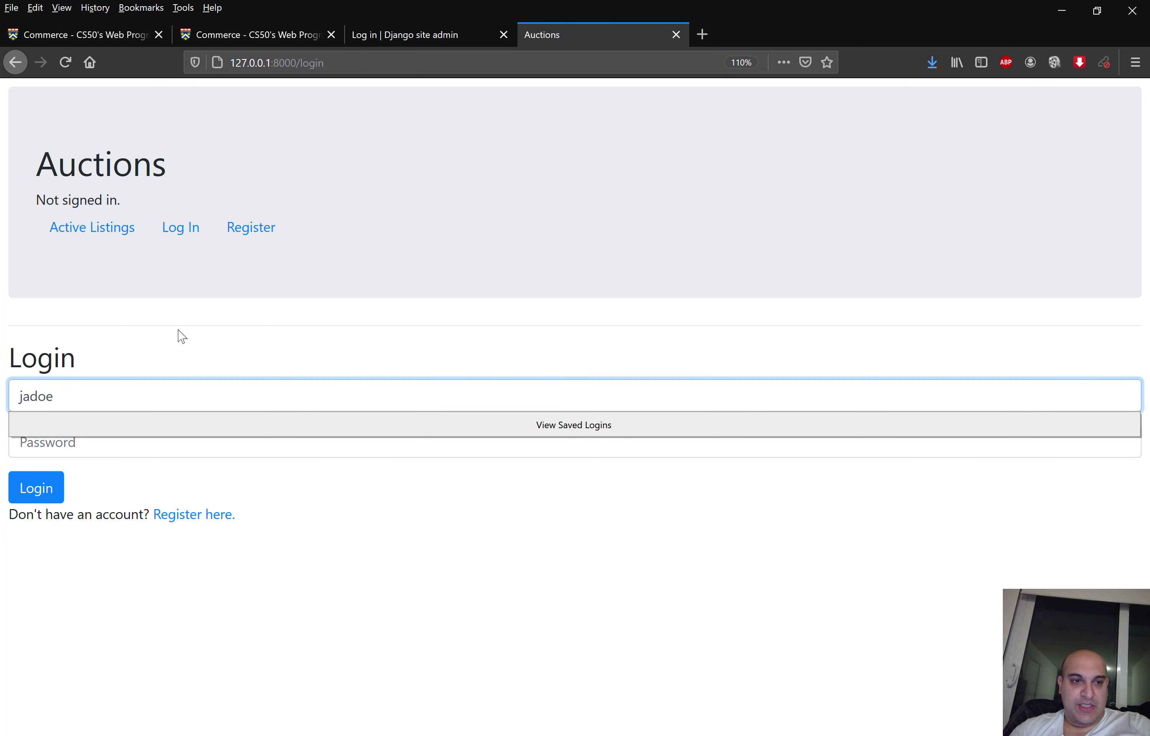
pyautogui.press('Tab')
pyautogui.write('p')
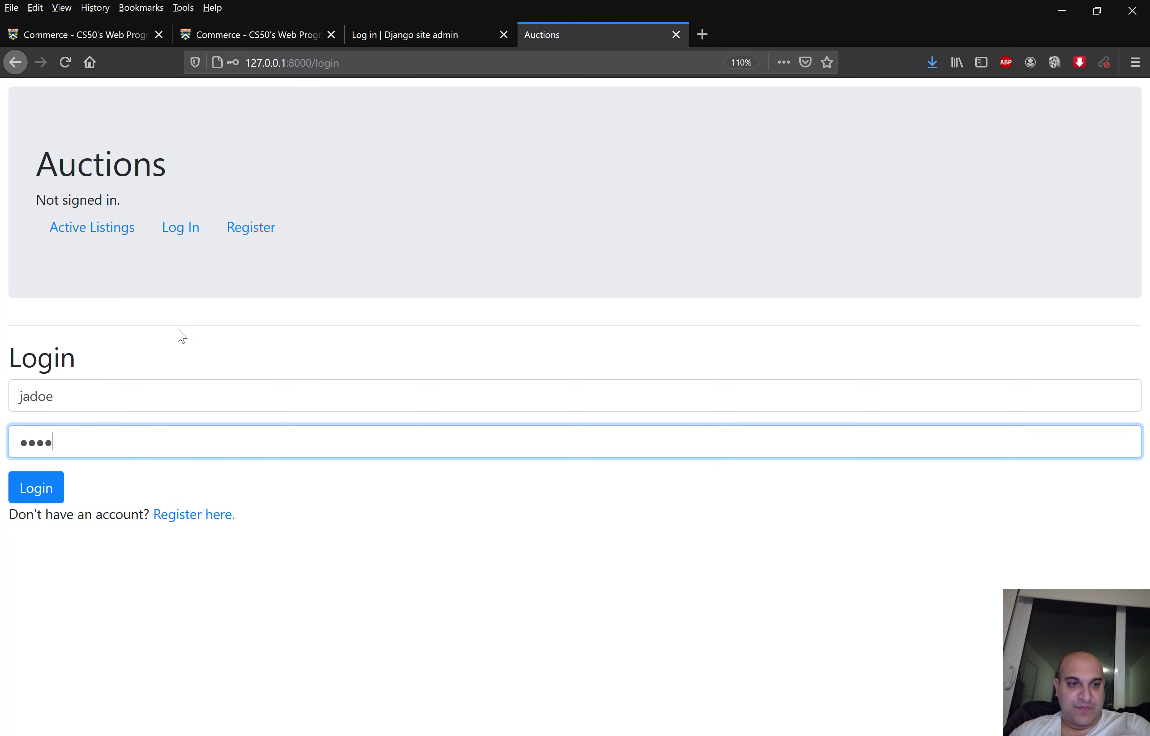
pyautogui.press('Return')
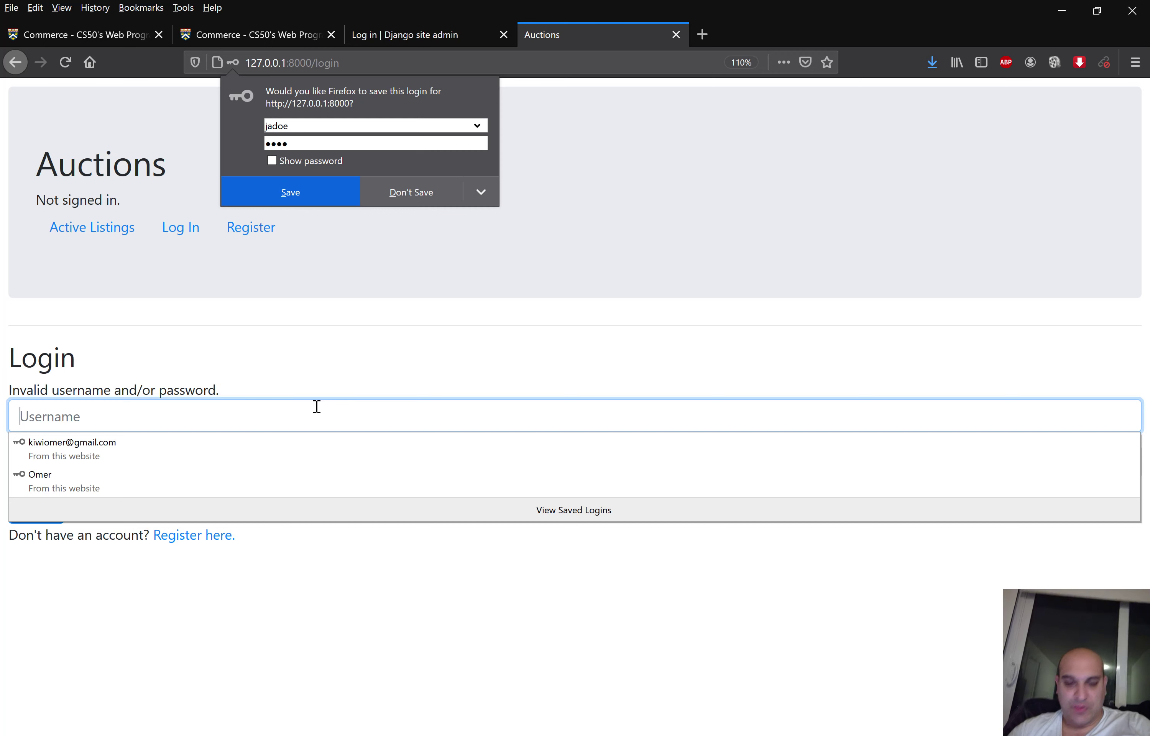
pyautogui.write('jadoe')
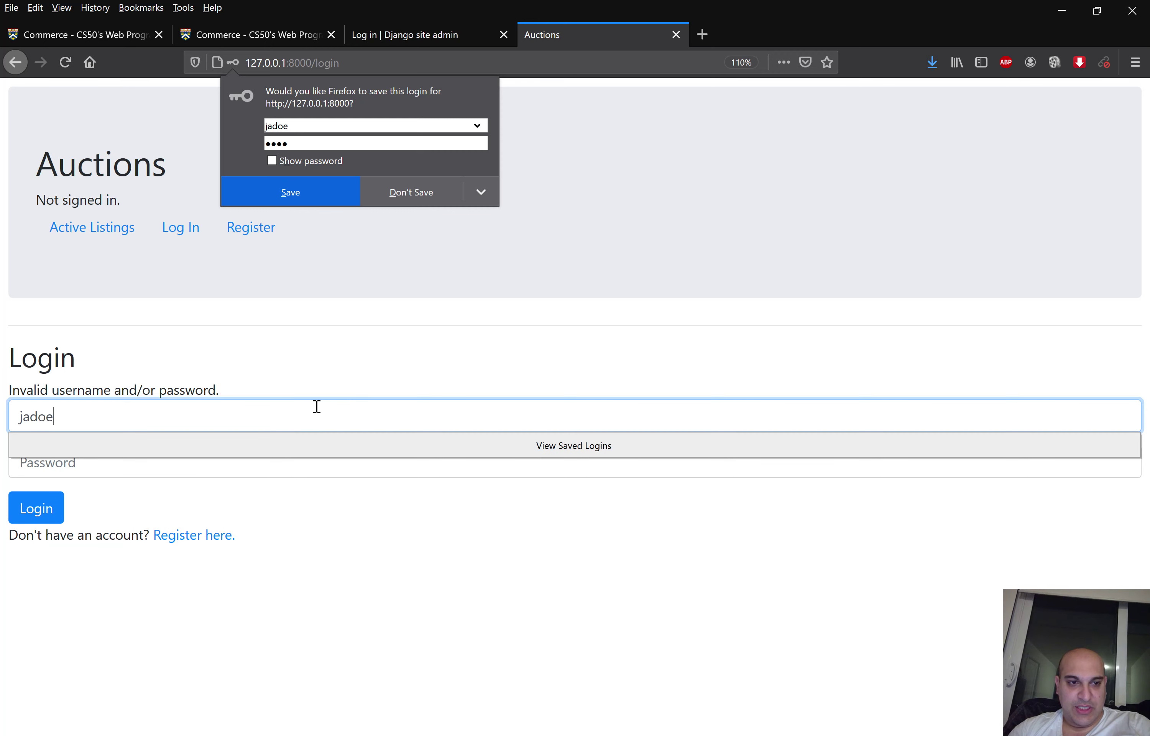
pyautogui.press('Tab')
pyautogui.write('p')
pyautogui.press('Return')
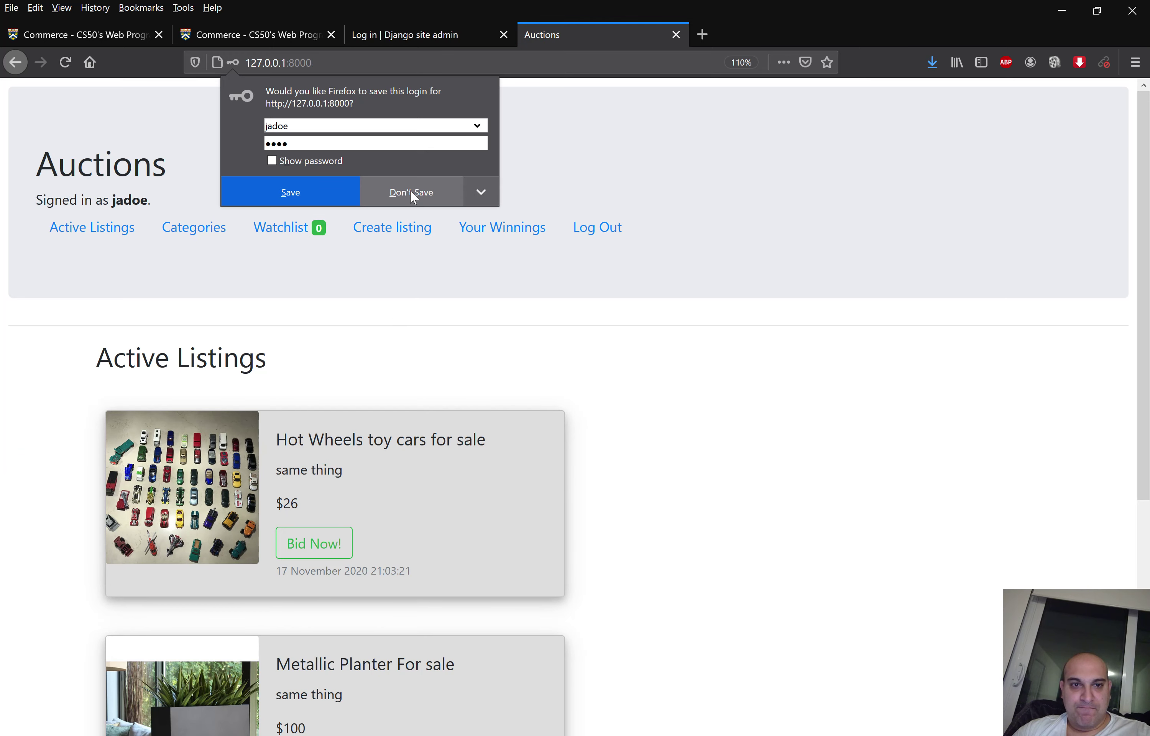
pyautogui.click(410, 192)
# - Place a $101 bid on the Metallic Planter listing, then sign out
pyautogui.scroll(-5, 462, 372)
pyautogui.scroll(3, 462, 373)
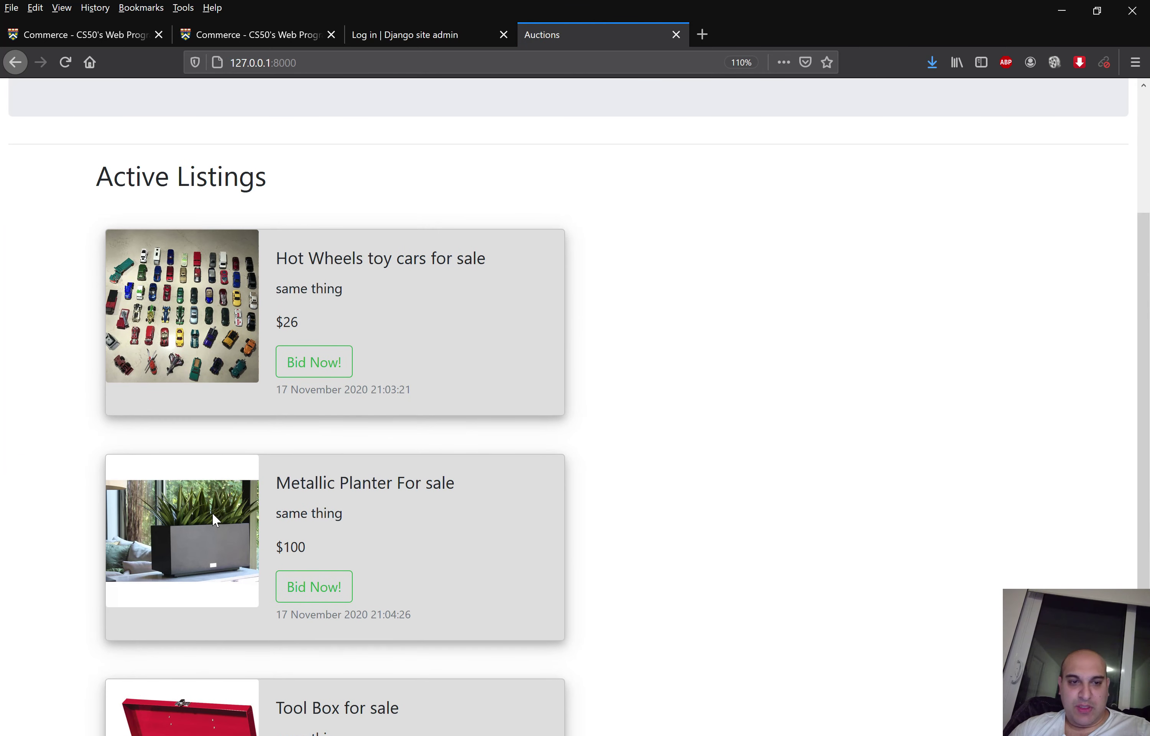
pyautogui.click(330, 600)
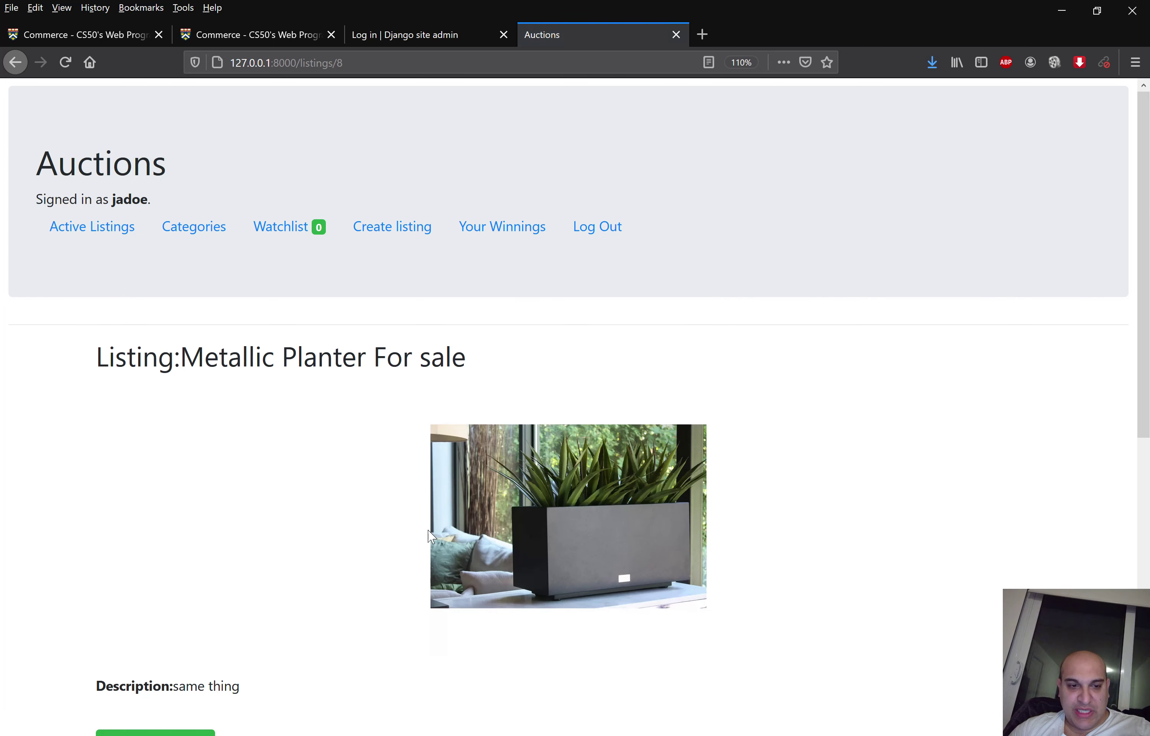
pyautogui.scroll(-5, 430, 536)
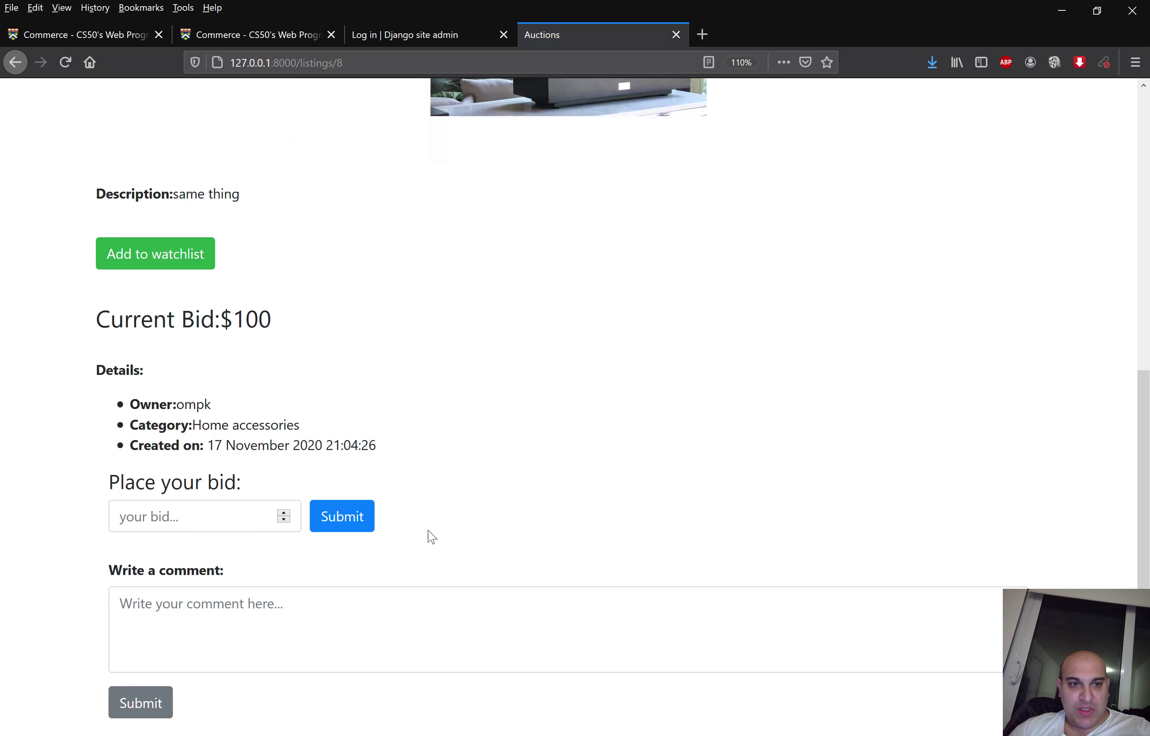
pyautogui.click(218, 517)
pyautogui.write('101')
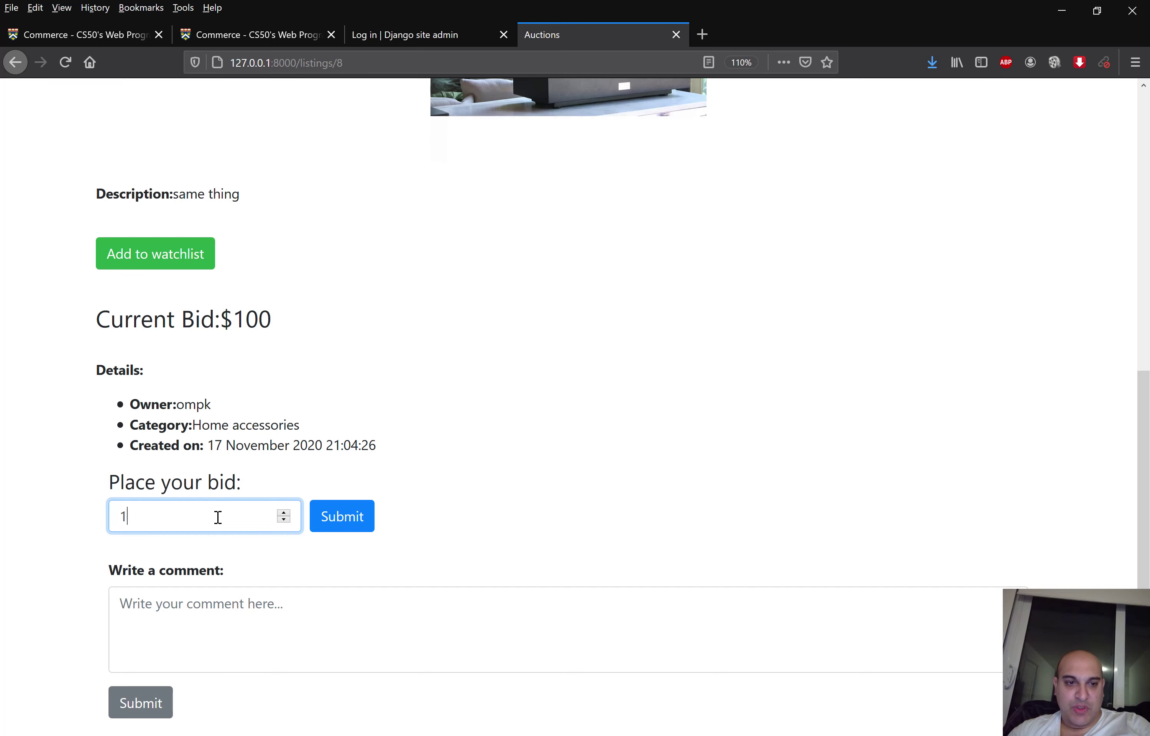
pyautogui.click(341, 530)
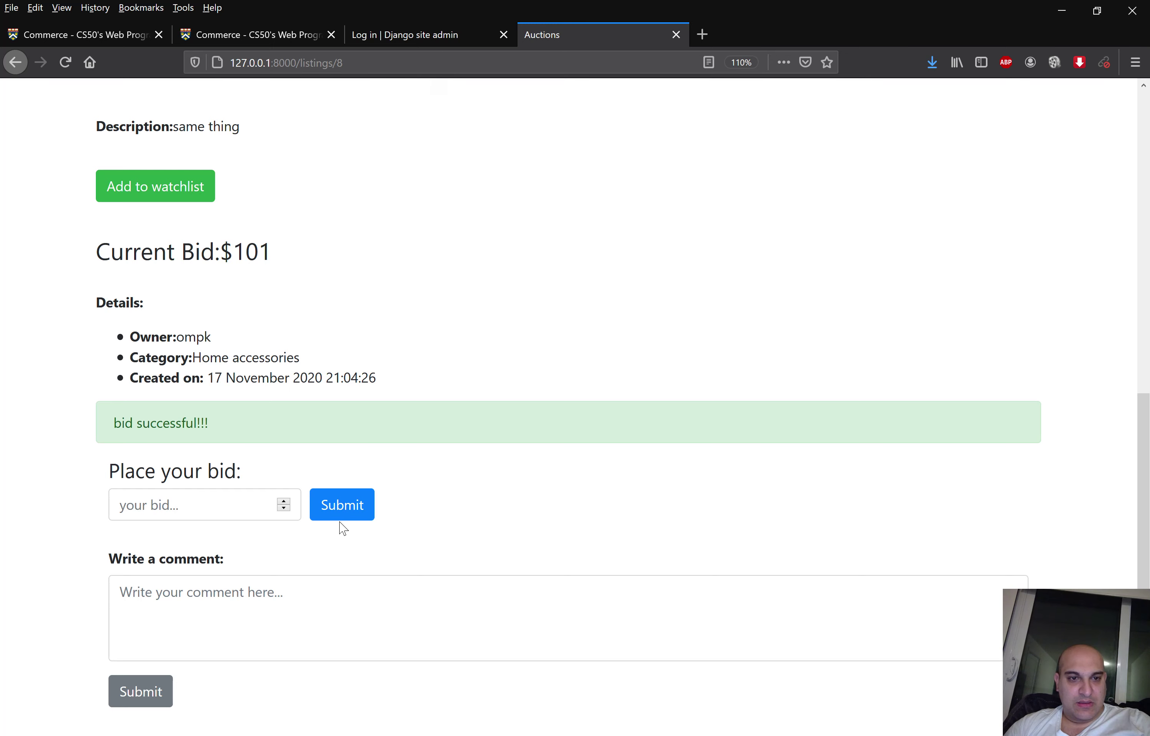
pyautogui.click(338, 509)
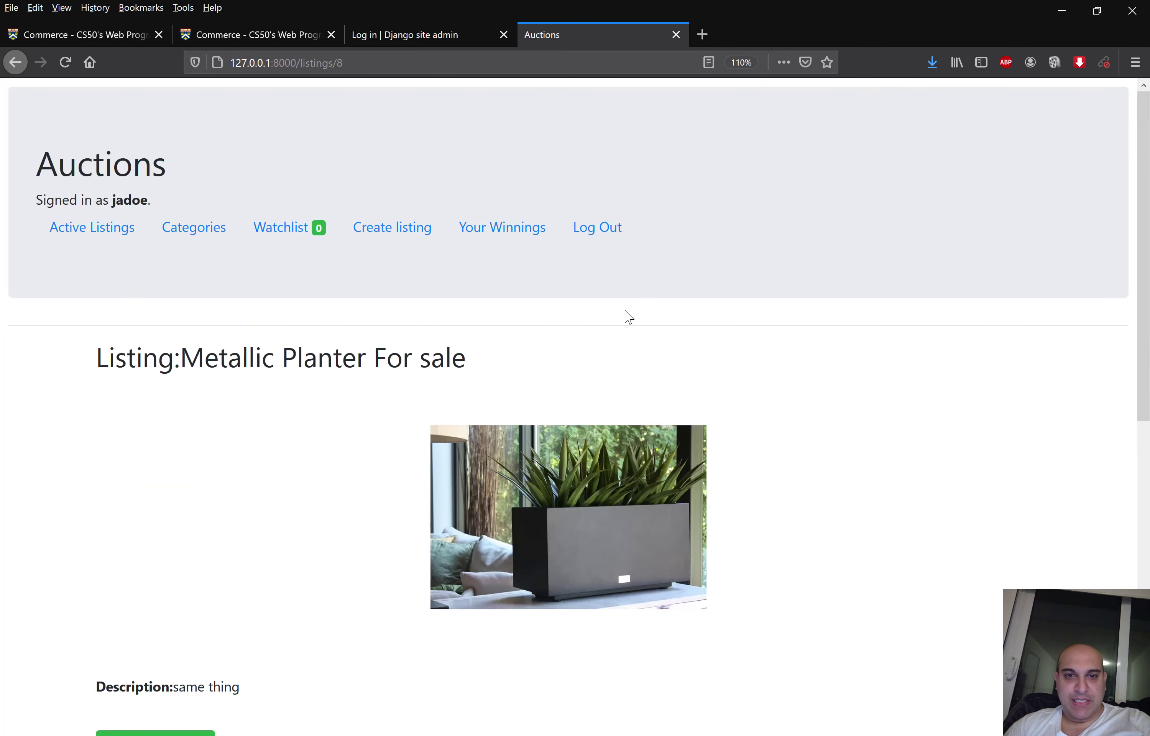
pyautogui.click(607, 237)
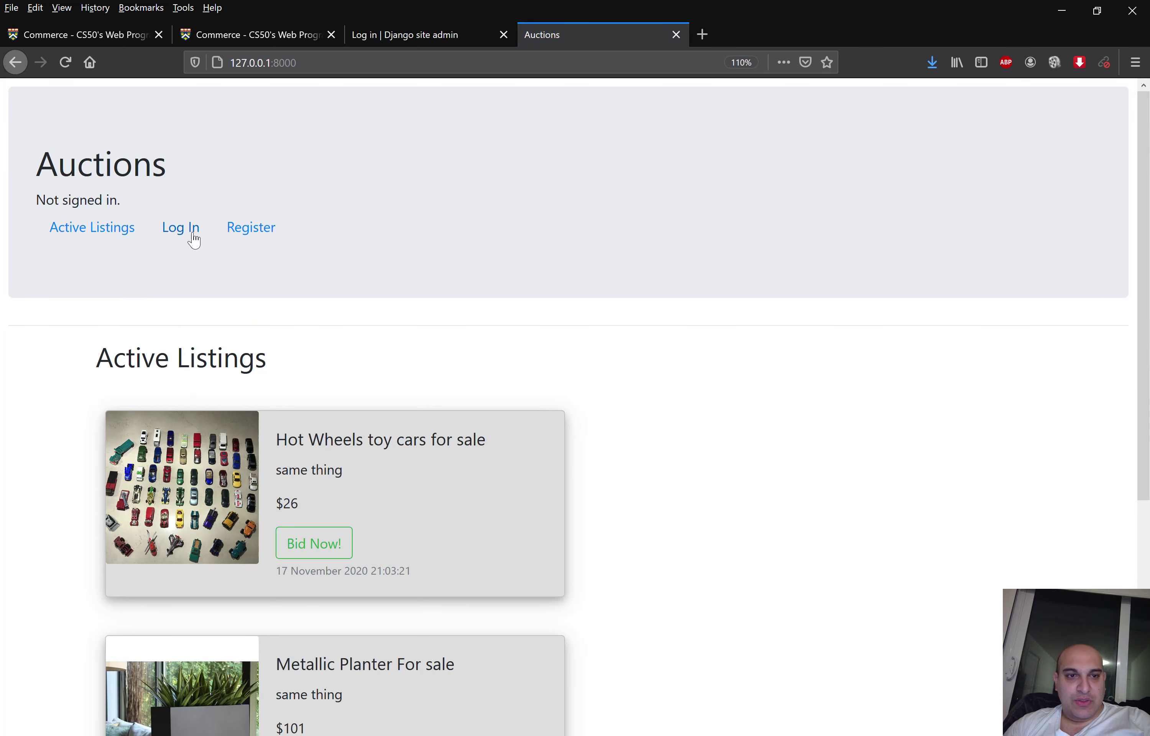
# - Log in with the listing owner's username and password
pyautogui.click(193, 242)
pyautogui.click(182, 403)
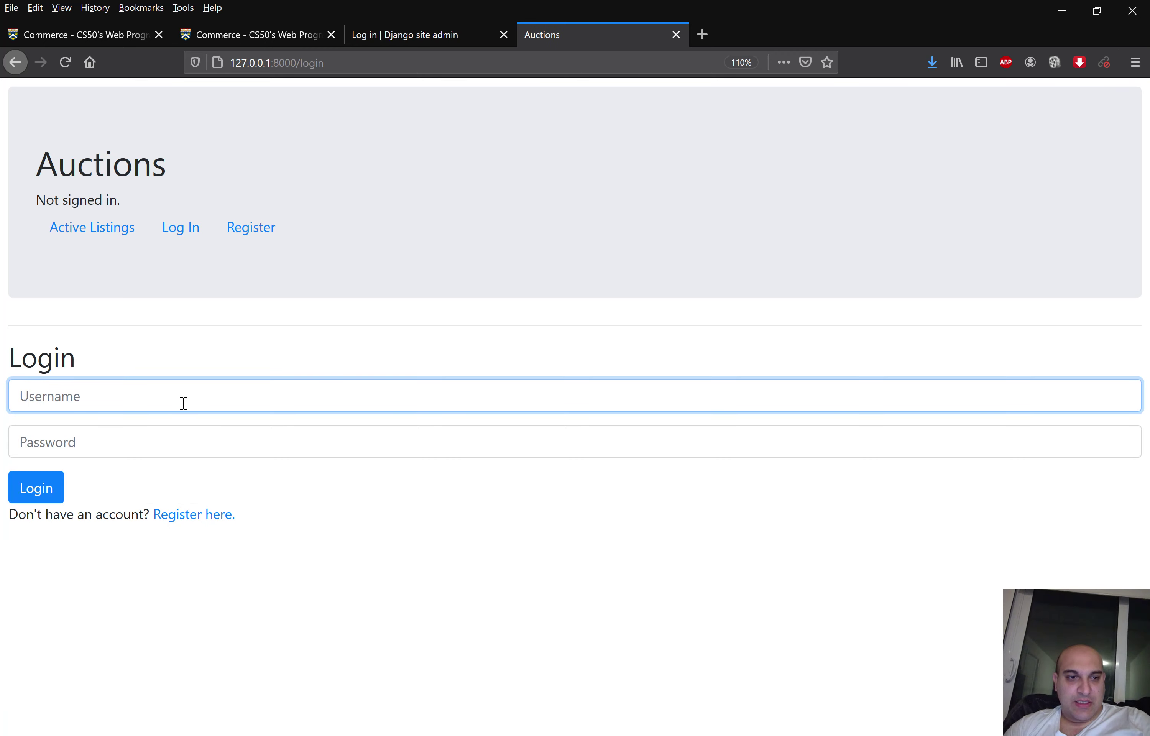
pyautogui.click(184, 403)
pyautogui.write('ompk')
pyautogui.press('Tab')
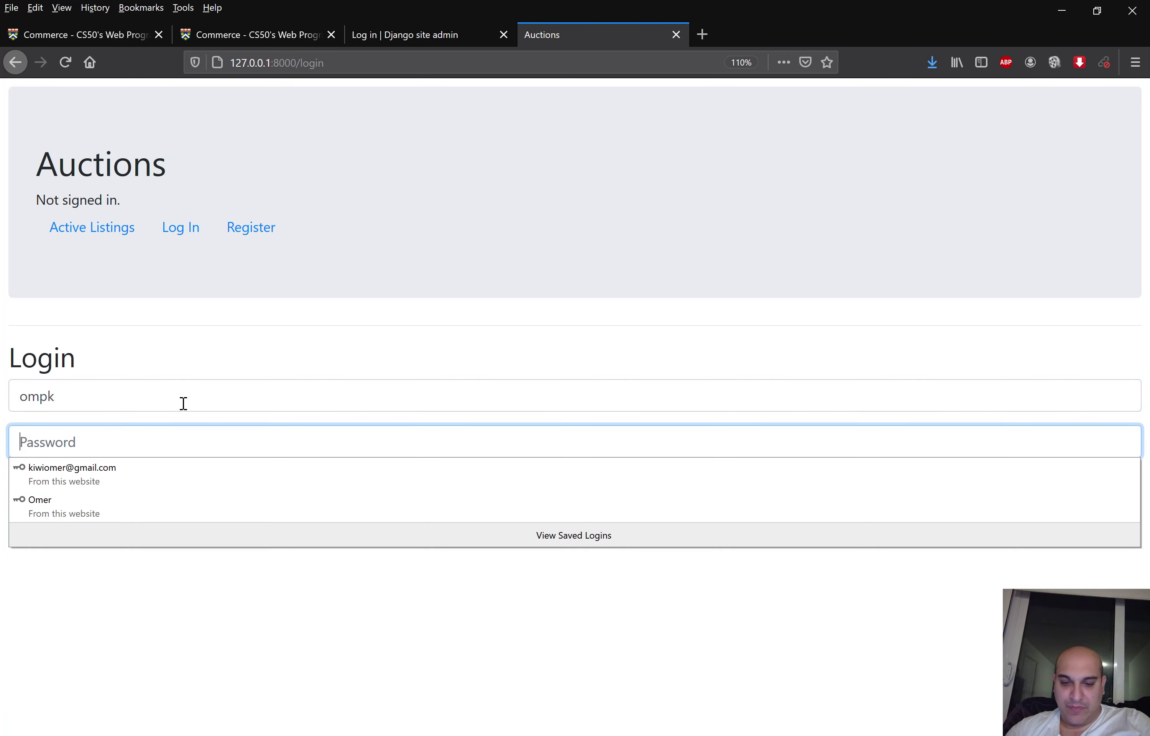
pyautogui.write('******')
pyautogui.press('Return')
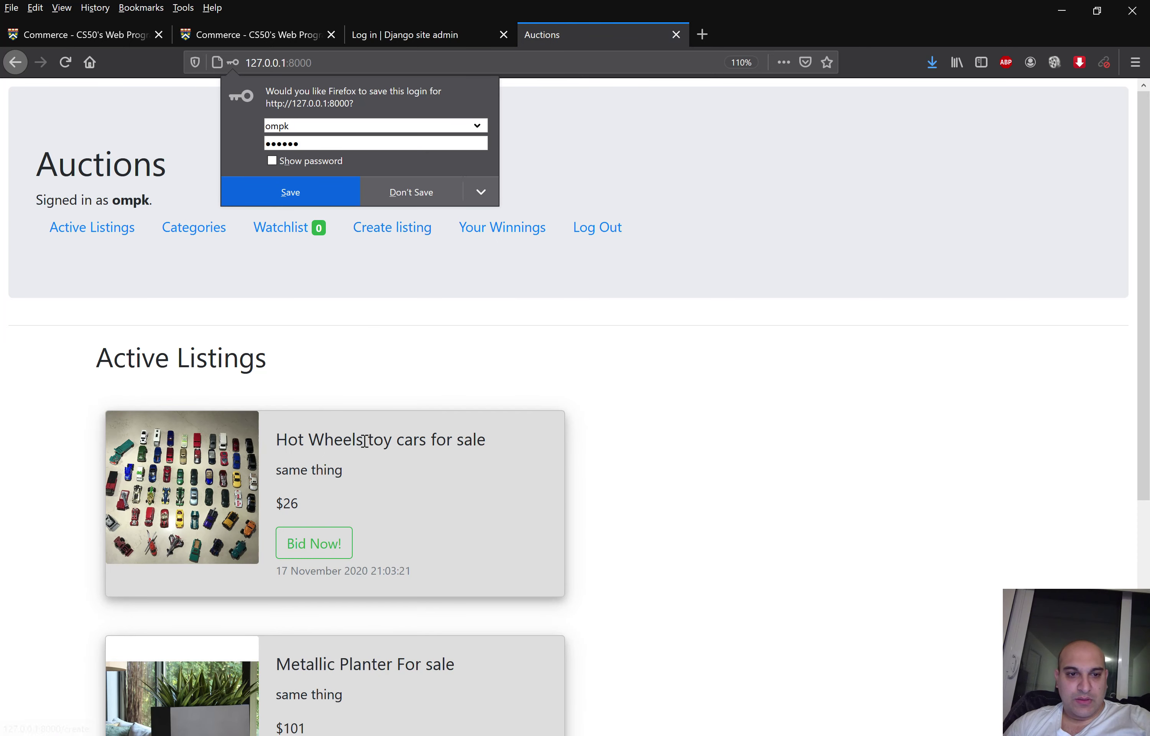
# - Close the Metallic Planter auction at $101, check the winner's name, and sign out
pyautogui.scroll(-5, 367, 448)
pyautogui.click(324, 437)
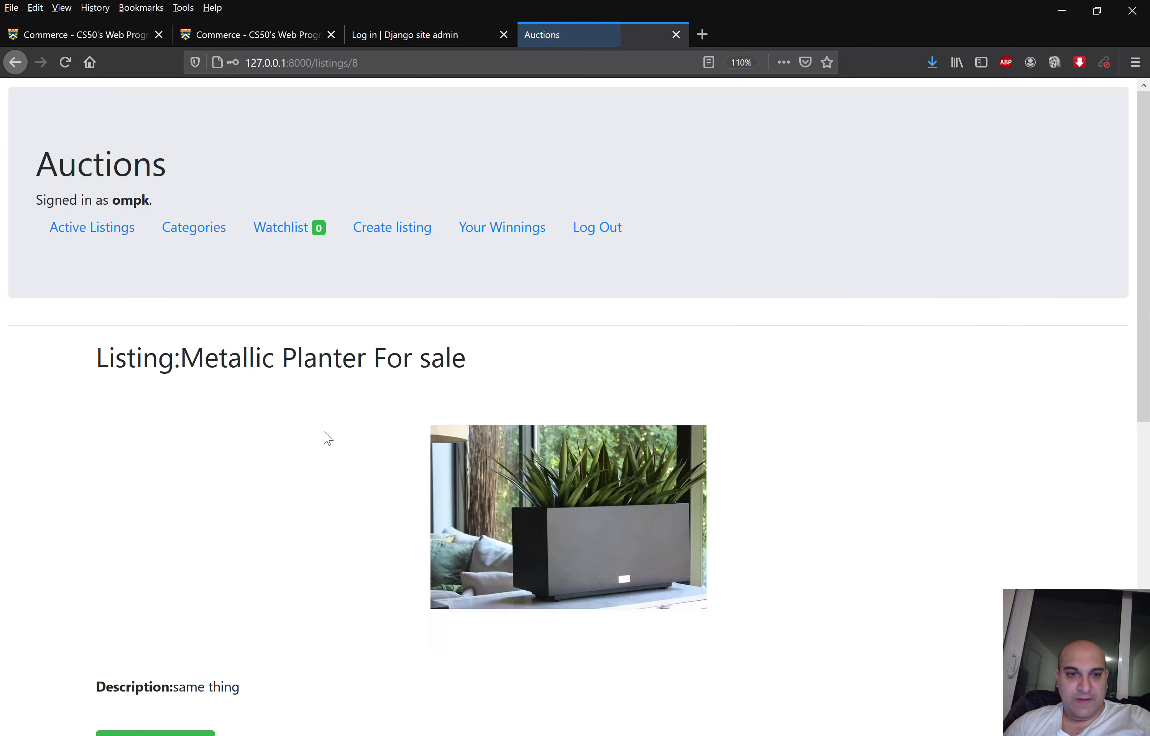
pyautogui.scroll(-7, 328, 437)
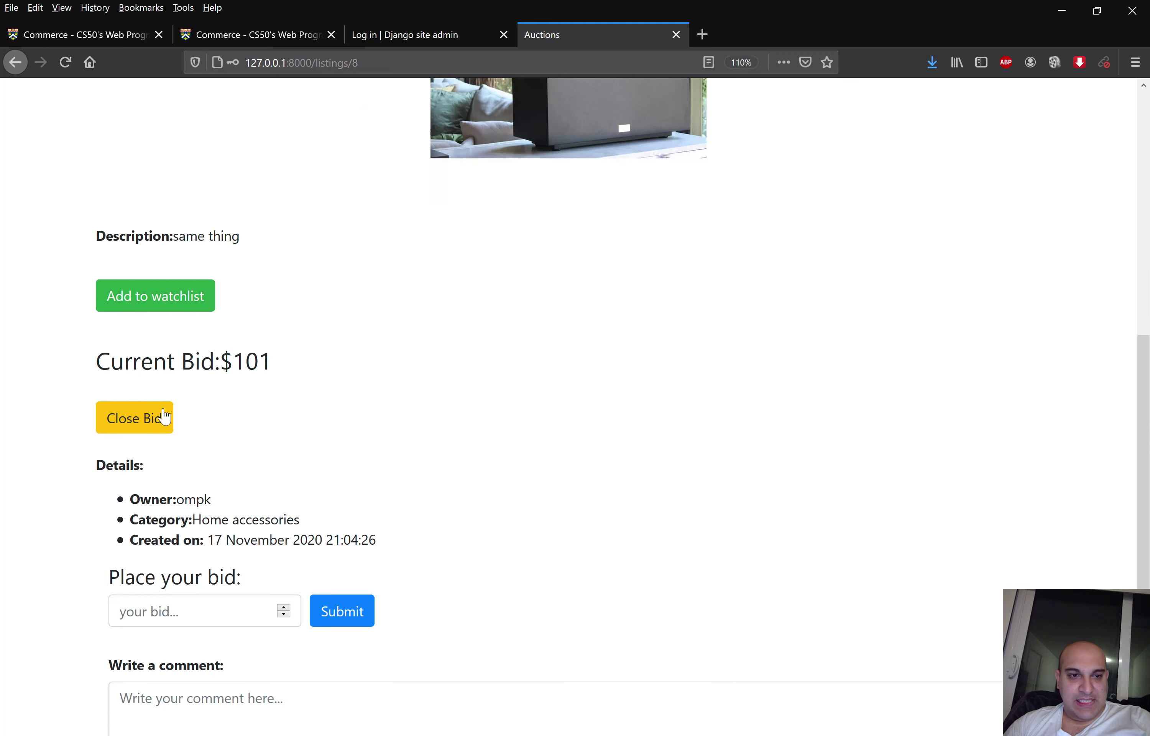
pyautogui.click(160, 424)
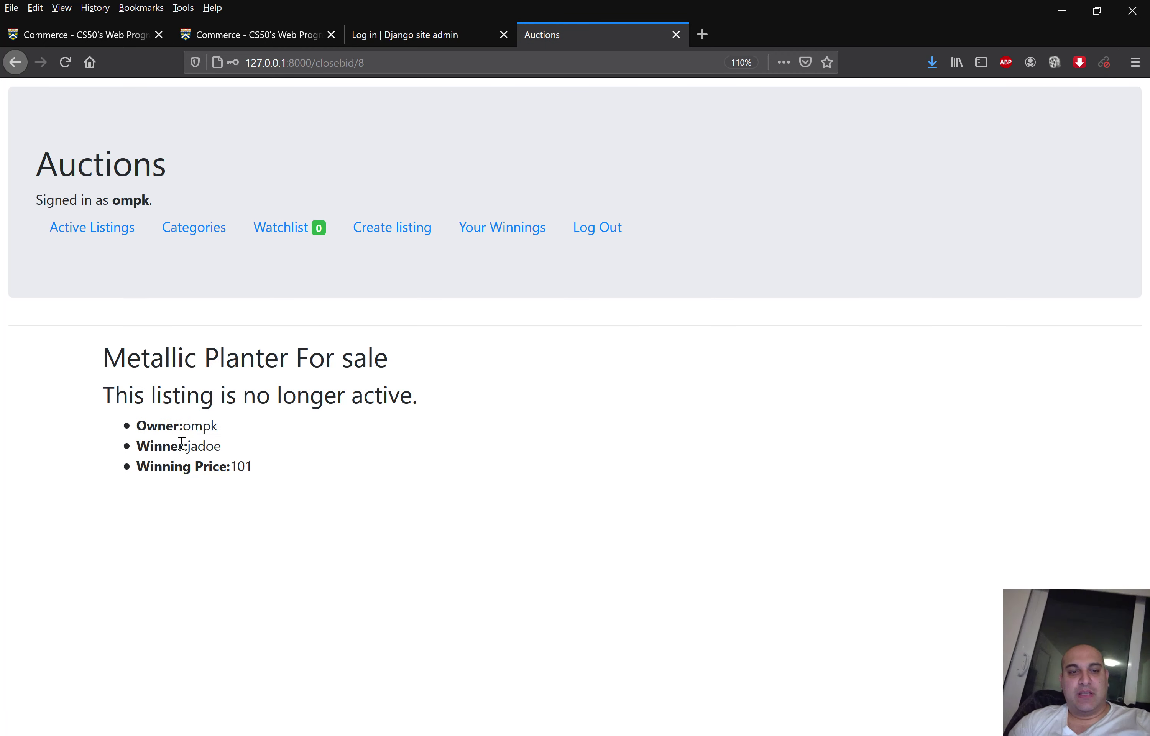
pyautogui.moveTo(182, 444); pyautogui.dragTo(233, 457)
pyautogui.click(528, 269)
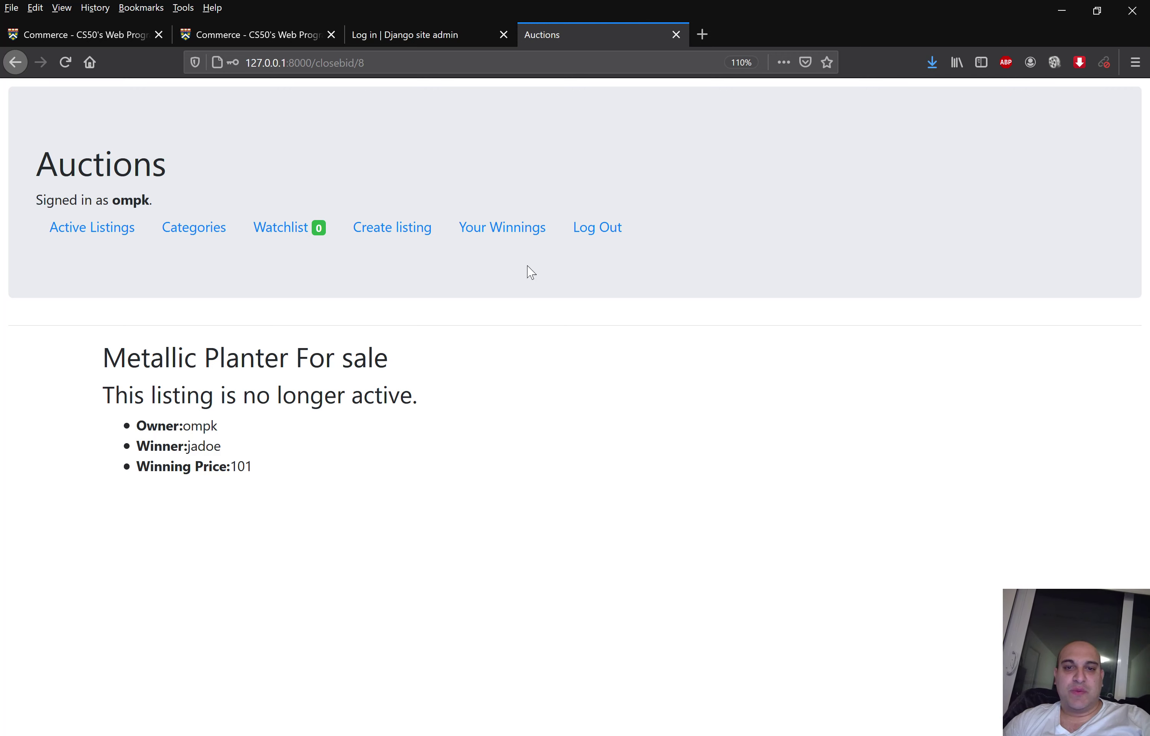
pyautogui.click(619, 231)
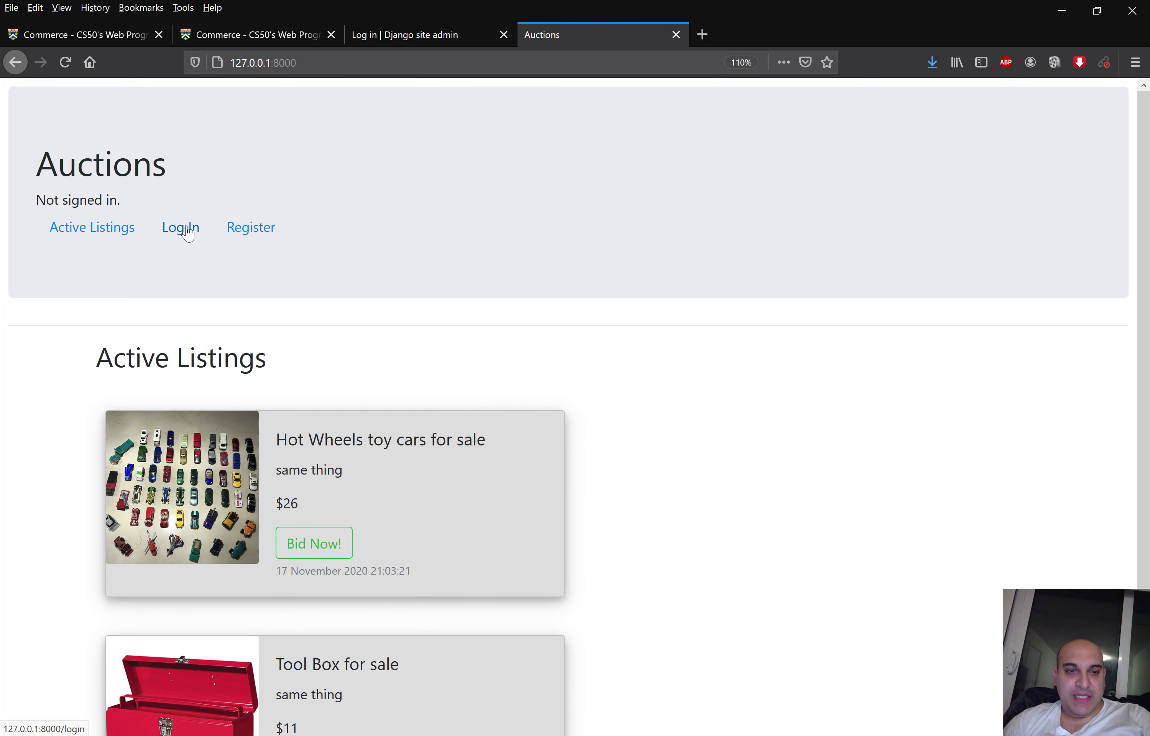
# - Log in as the winning bidder and view Your Winnings, listing the Metallic Planter at $101
pyautogui.click(182, 233)
pyautogui.click(277, 382)
pyautogui.write('jane')
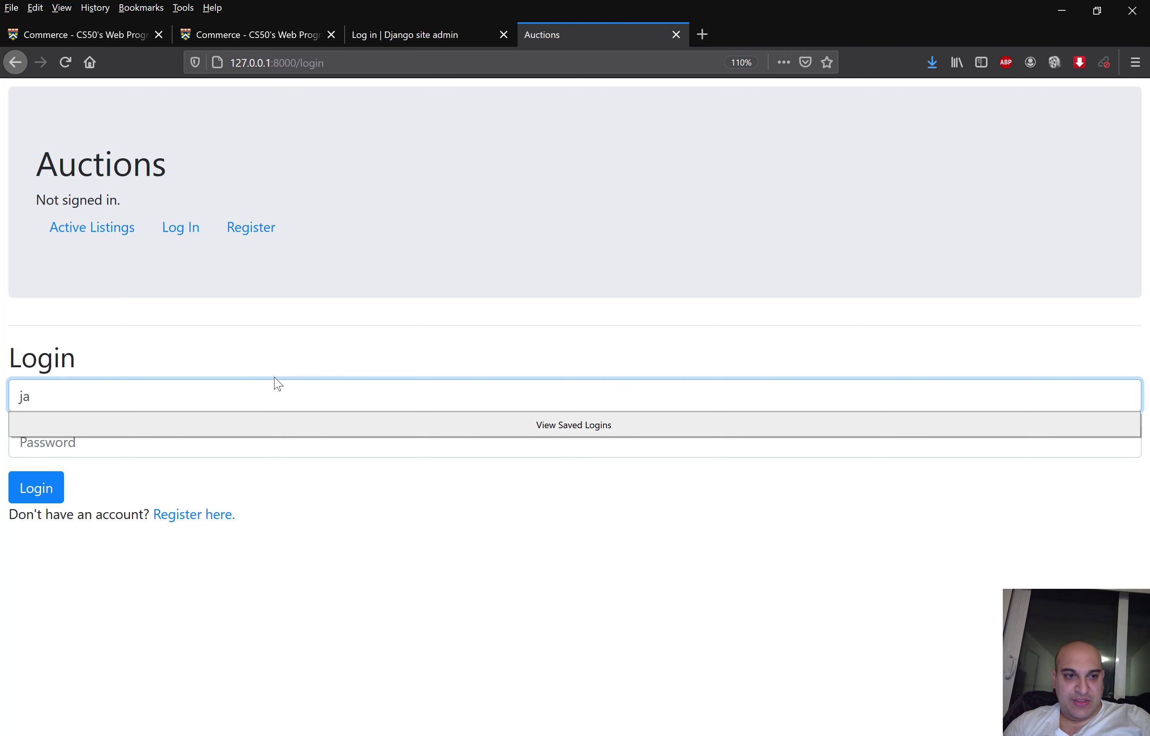
pyautogui.press('Tab')
pyautogui.write('1')
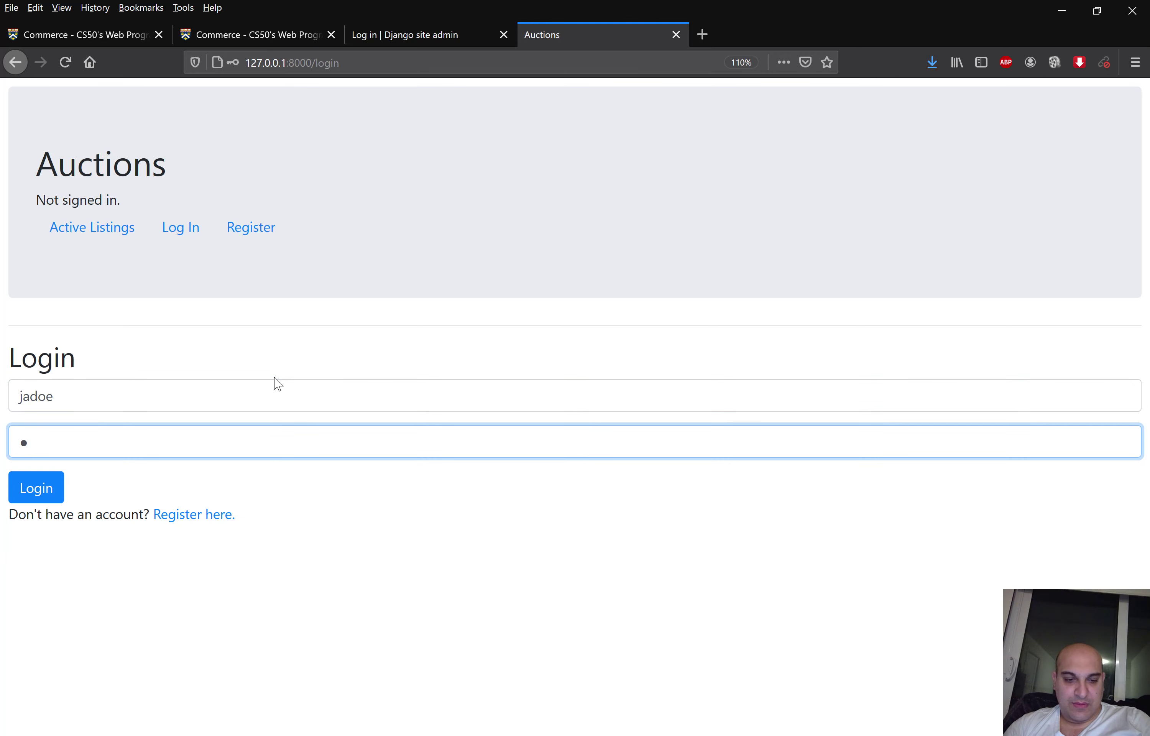
pyautogui.press('Return')
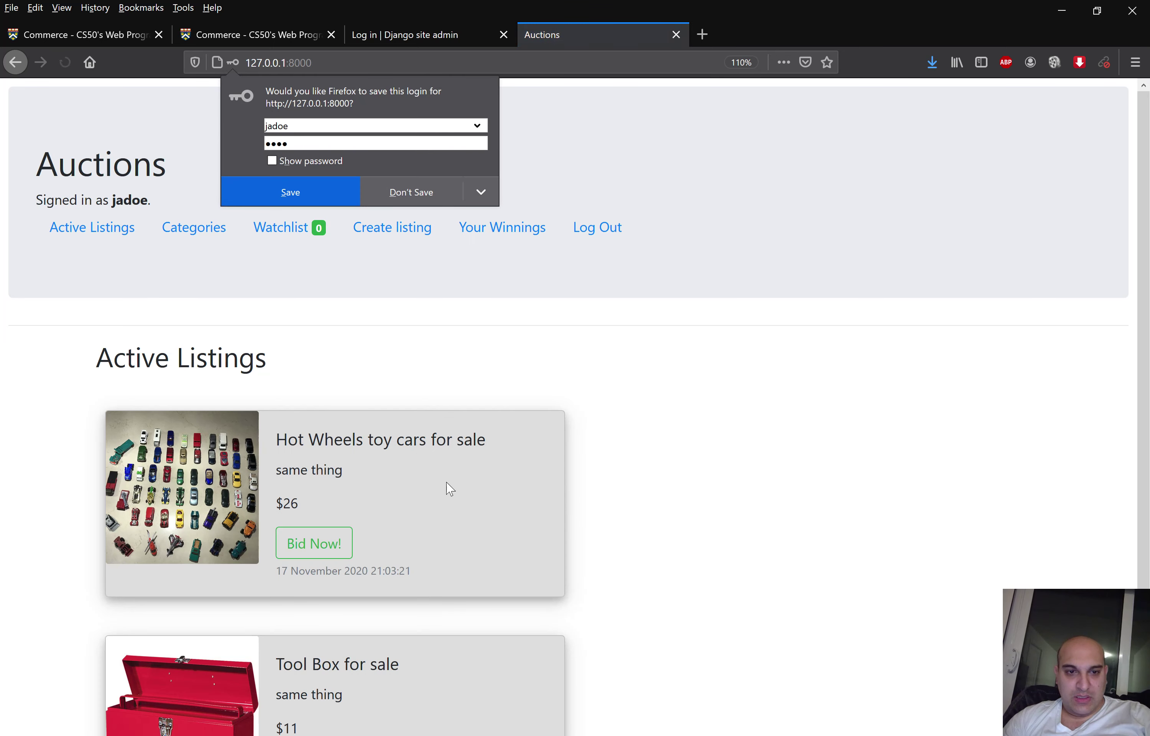
pyautogui.click(415, 193)
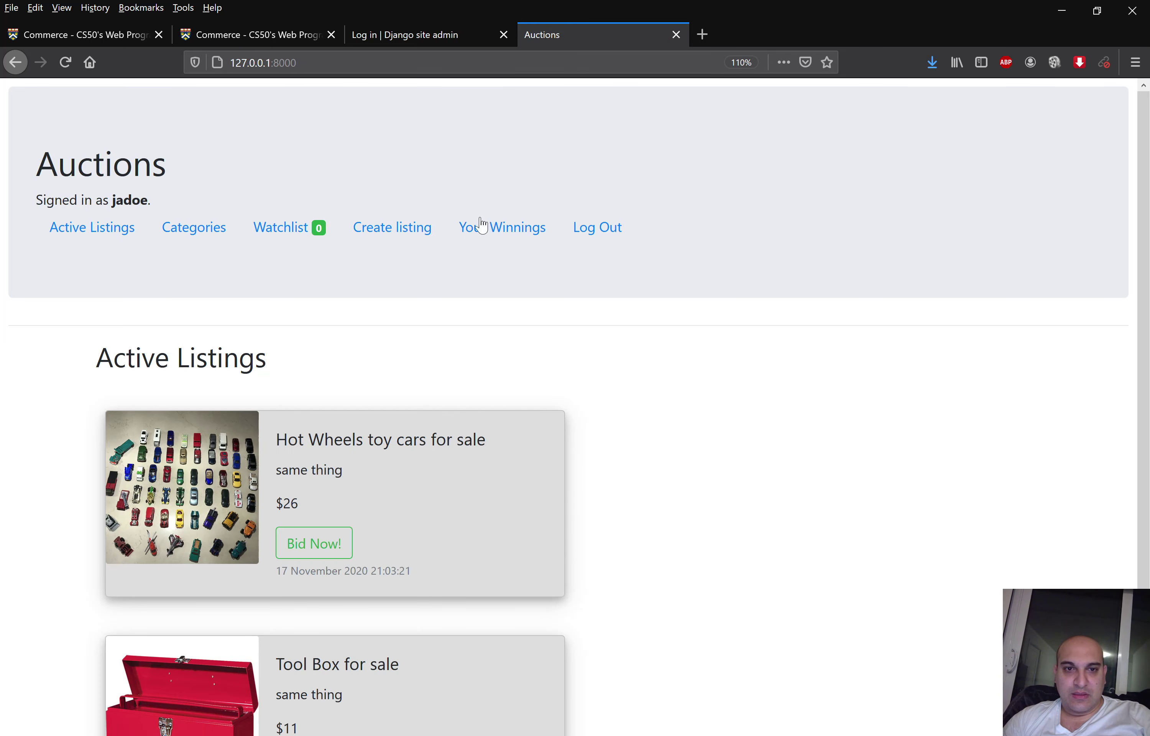
pyautogui.click(505, 236)
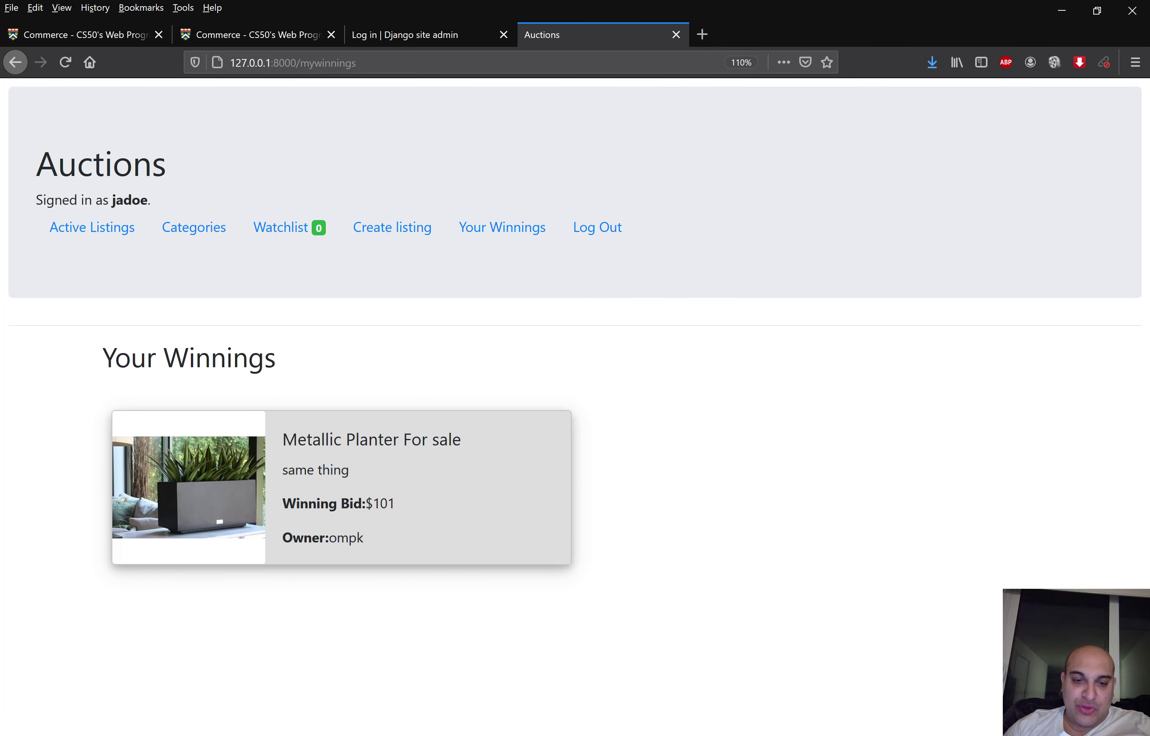
pyautogui.hotkey('alt', 'Tab')
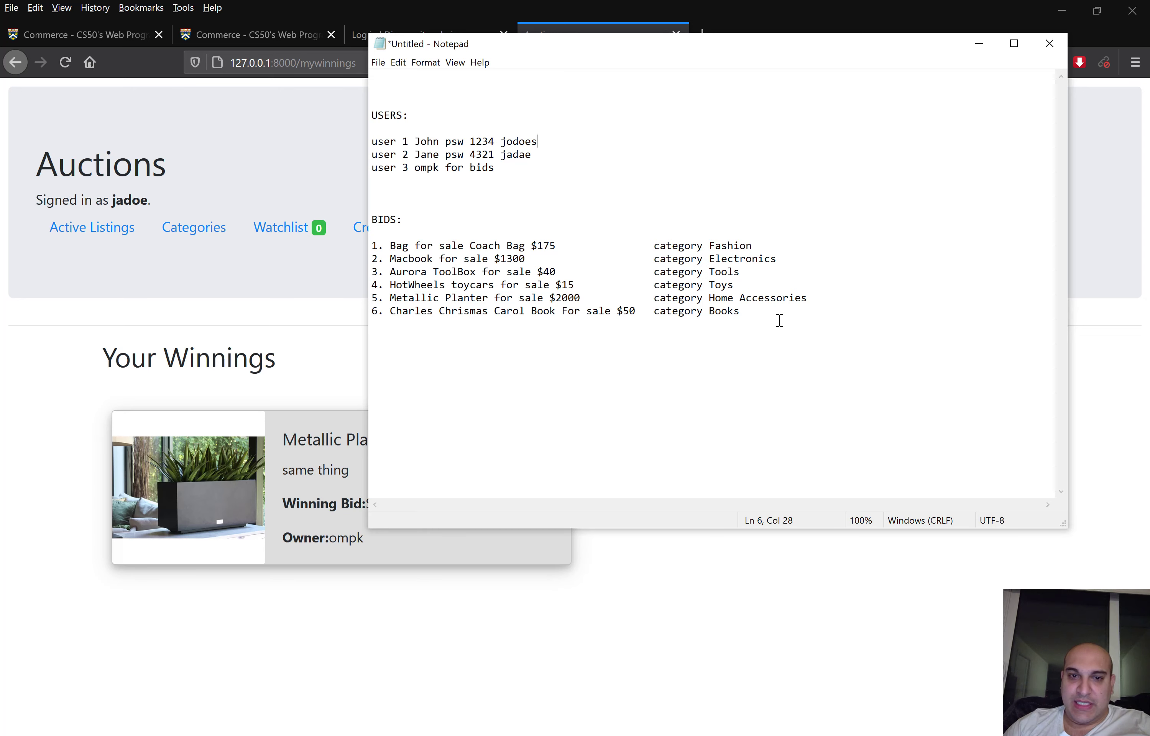
# - Add a line naming the superuser account below the BIDS list in Notepad
pyautogui.click(779, 321)
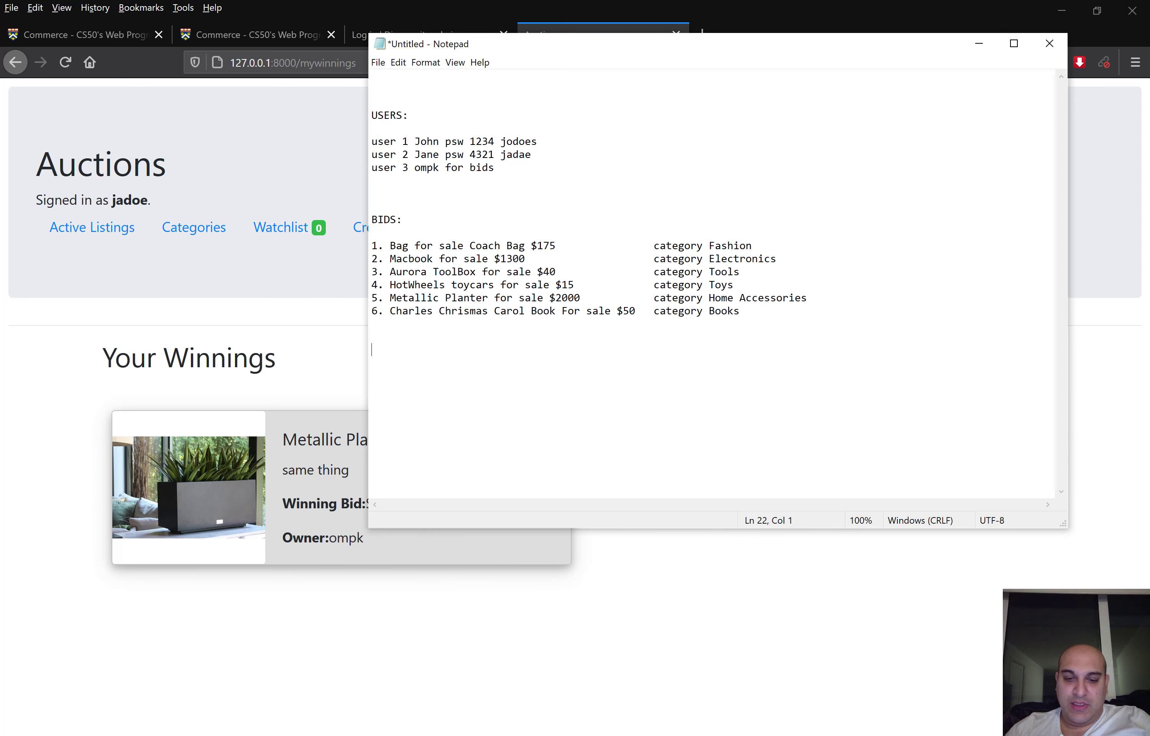
pyautogui.write('super')
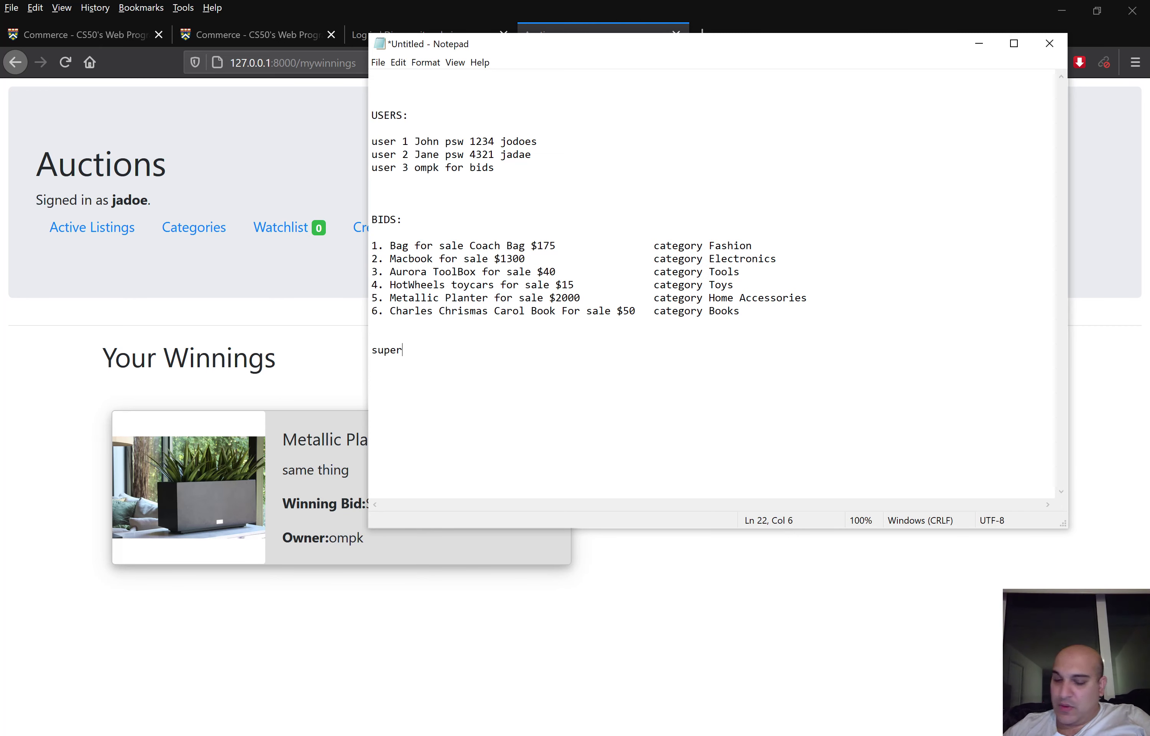
pyautogui.write(' Omer')
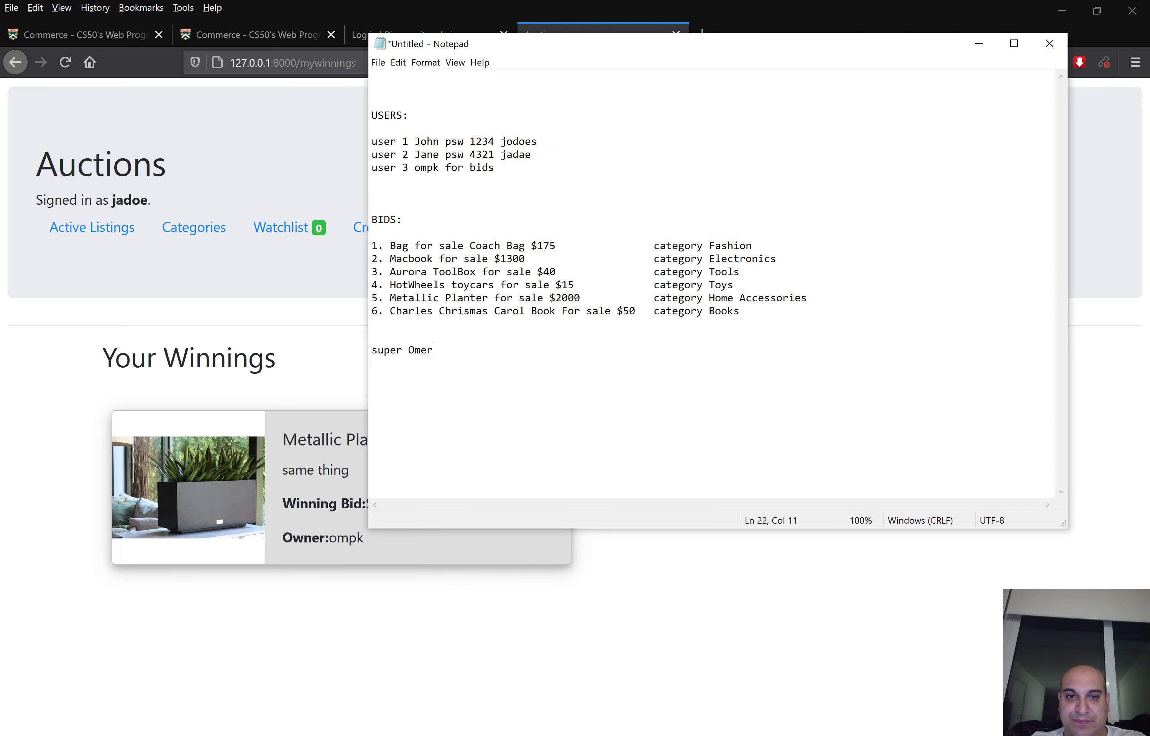
pyautogui.click(326, 275)
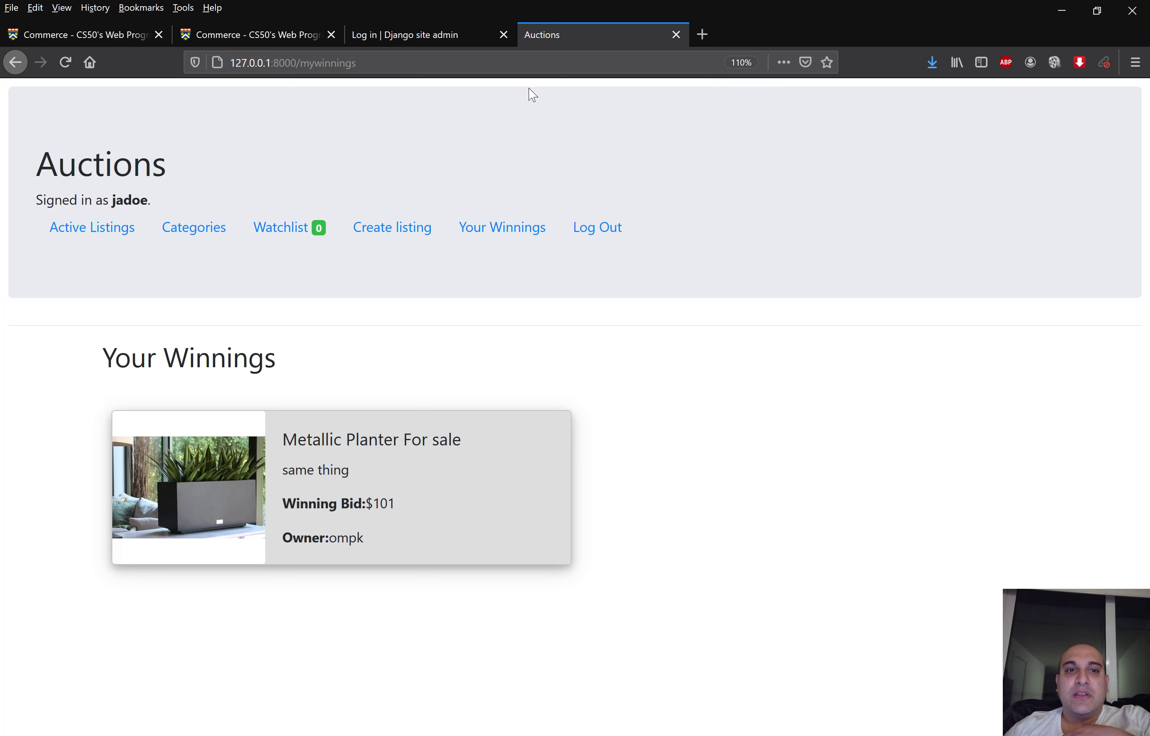
# - Remove 'mywinnings' from the URL to reach Active Listings, showing Hot Wheels $26 and Tool Box $11
pyautogui.click(297, 62)
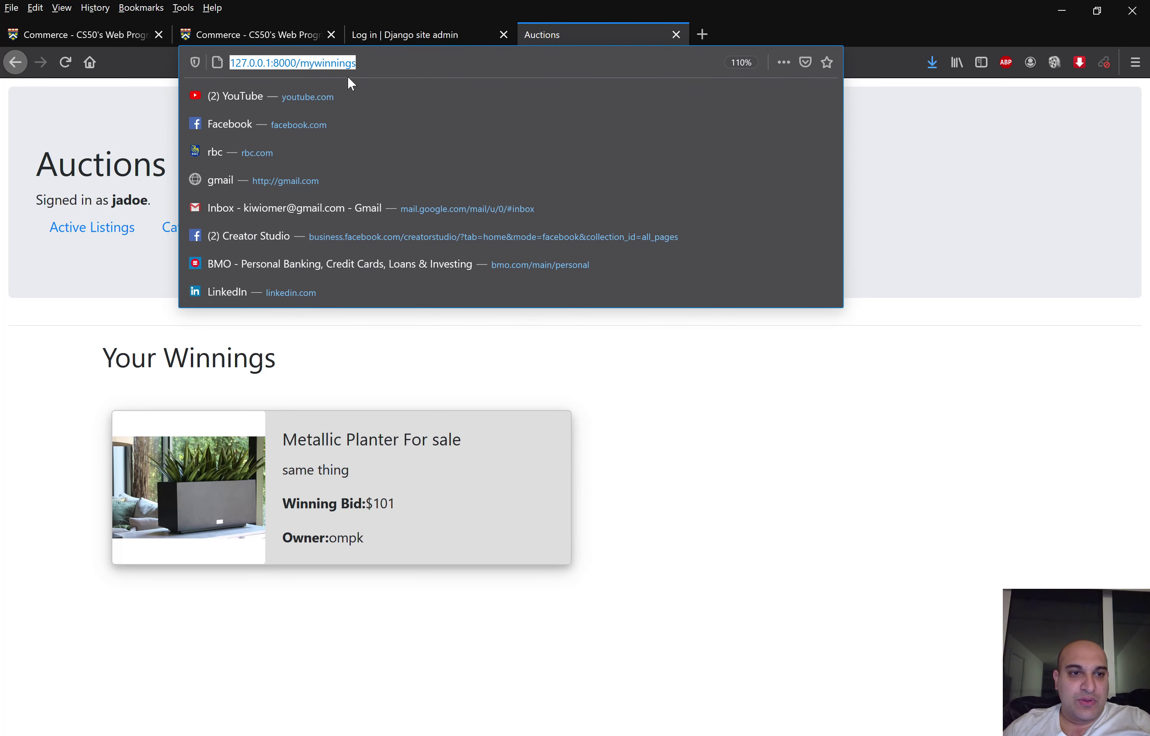
pyautogui.click(148, 112)
pyautogui.doubleClick(305, 62)
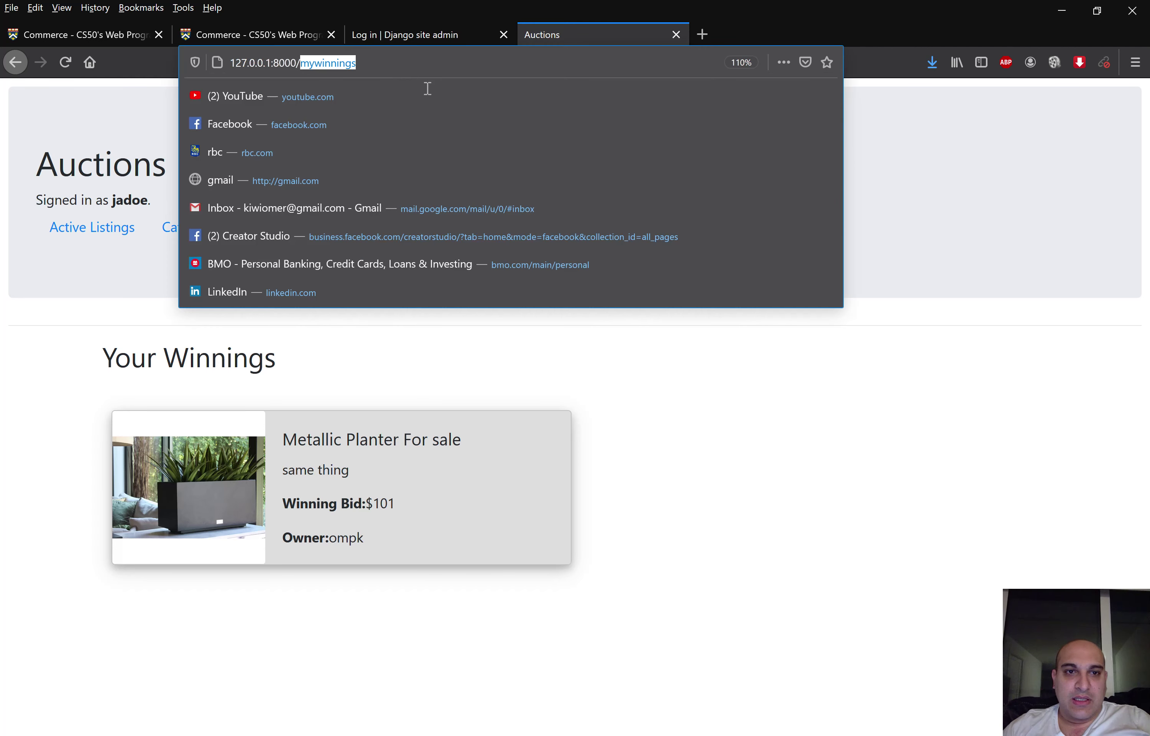
pyautogui.press('BackSpace')
pyautogui.press('Return')
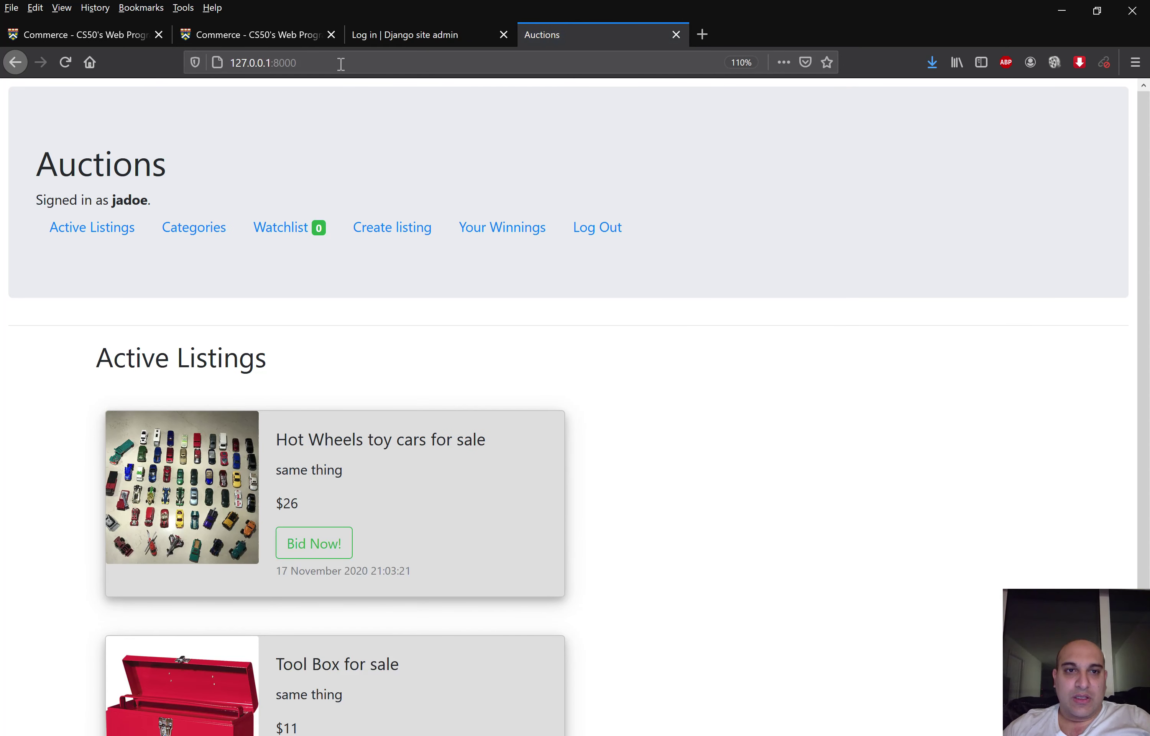
pyautogui.click(340, 63)
pyautogui.hotkey('ctrl', 'c')
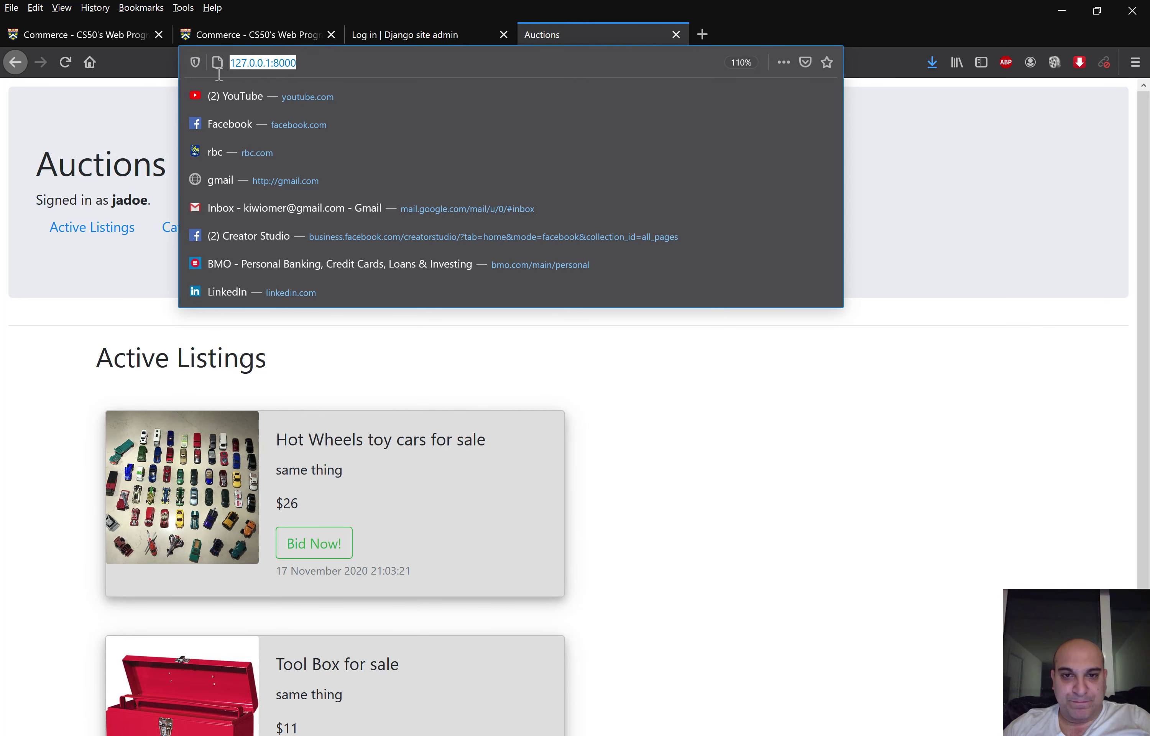
# - Load the site's admin/ page in a new tab and sign in with the saved superuser login
pyautogui.click(703, 34)
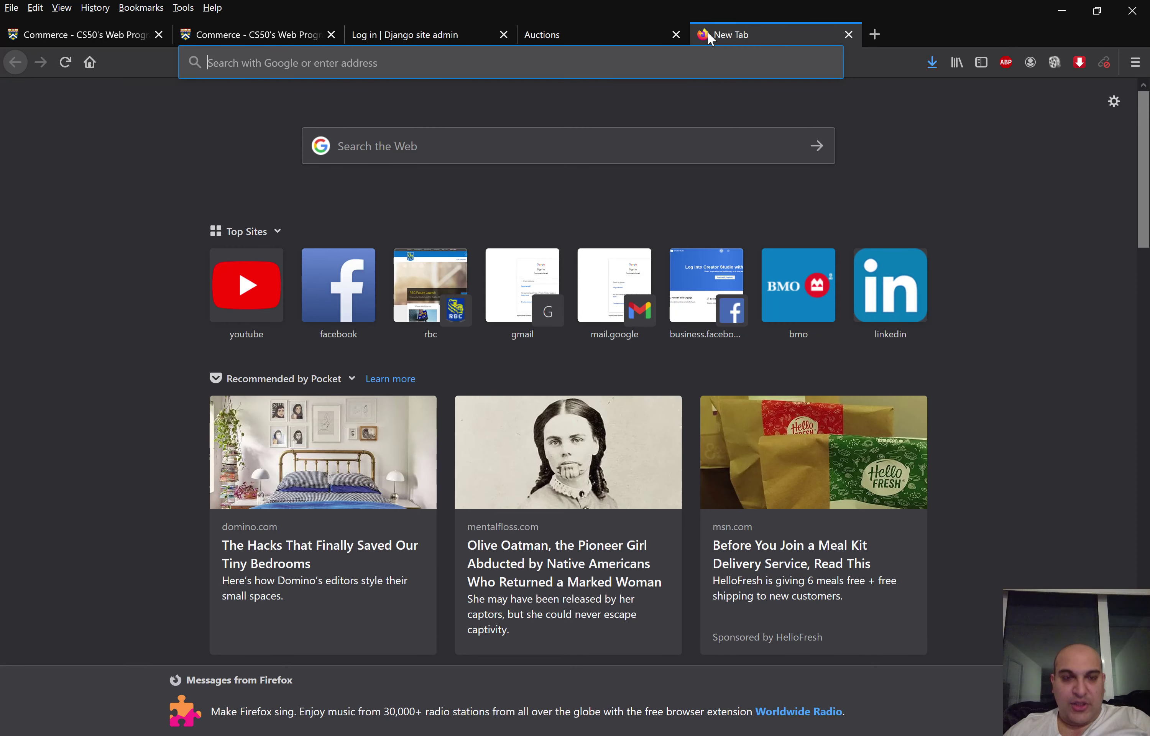
pyautogui.hotkey('ctrl', 'v')
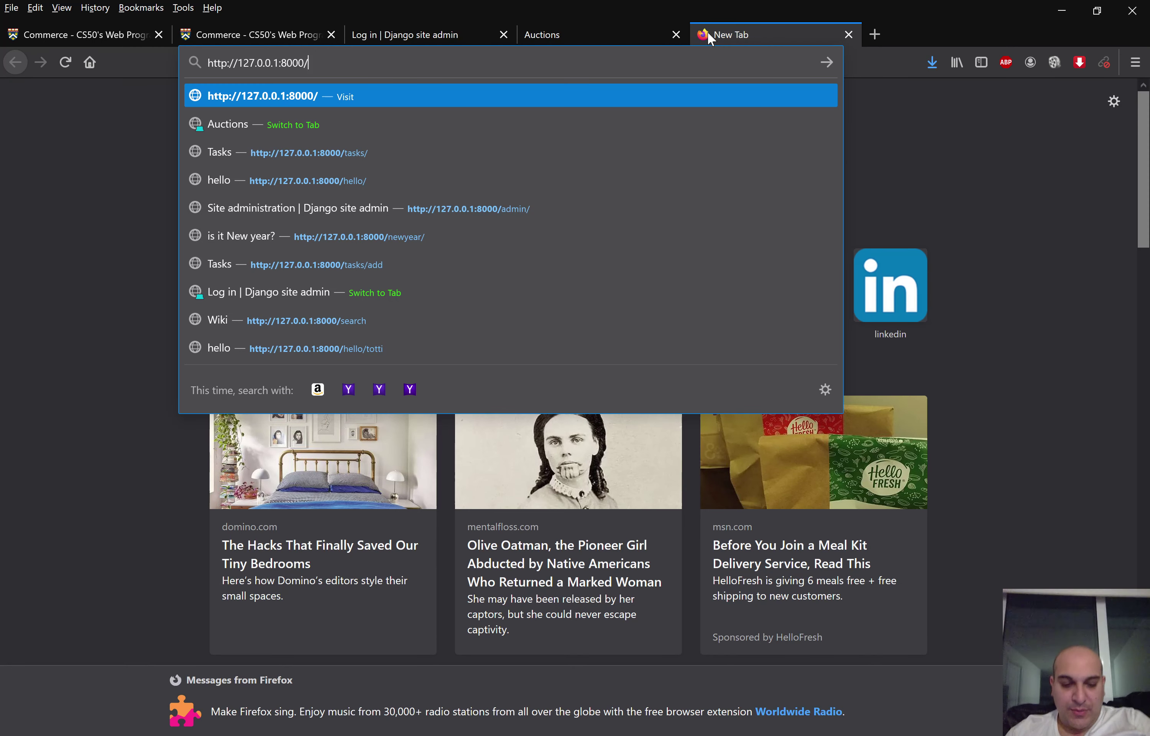
pyautogui.write('admin/')
pyautogui.press('Return')
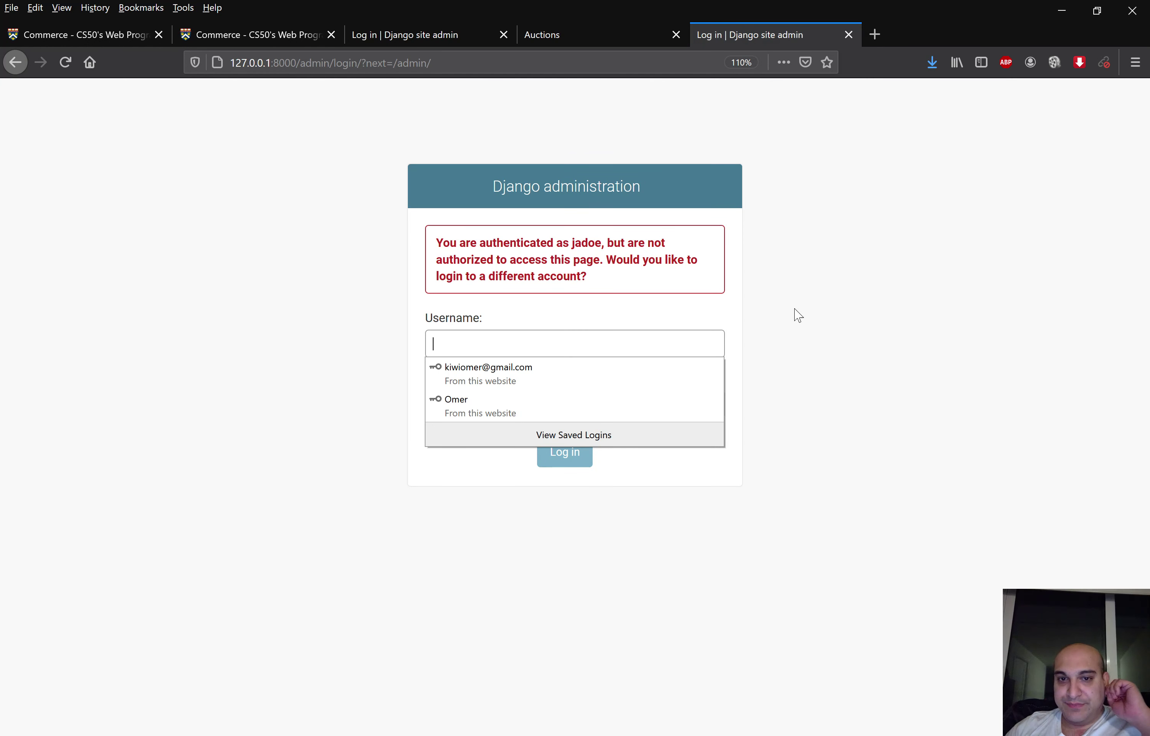
pyautogui.click(798, 315)
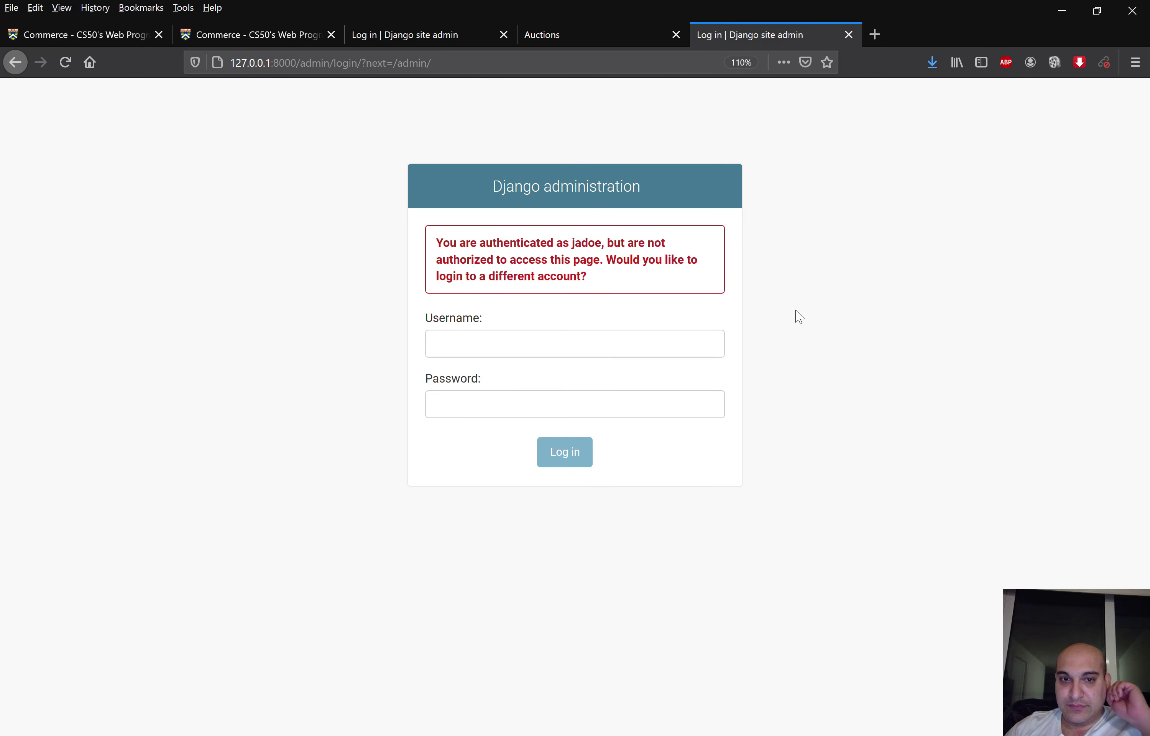
pyautogui.click(634, 336)
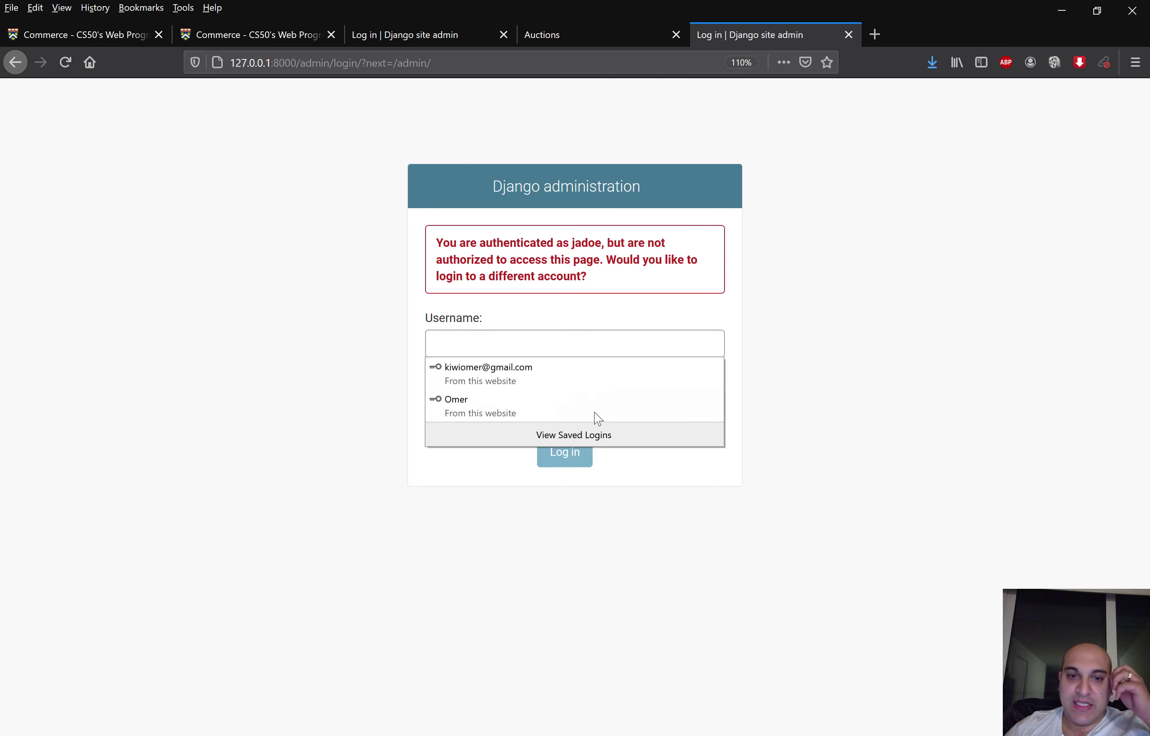
pyautogui.click(600, 402)
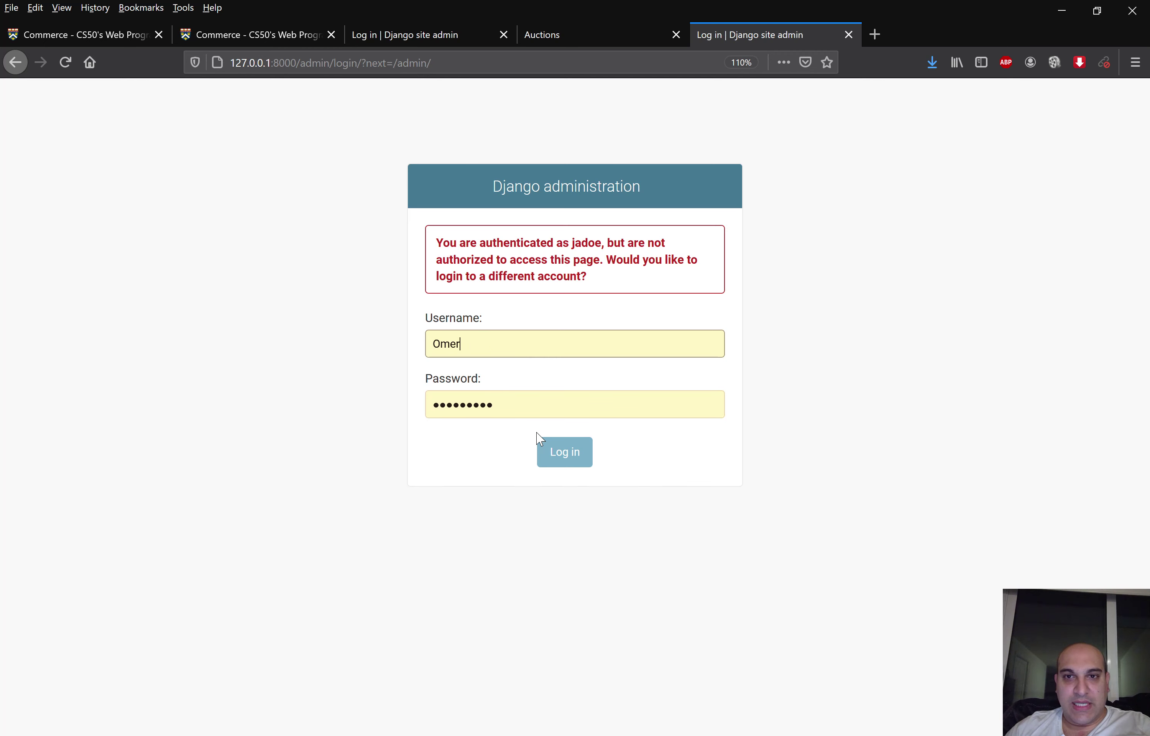
pyautogui.click(557, 454)
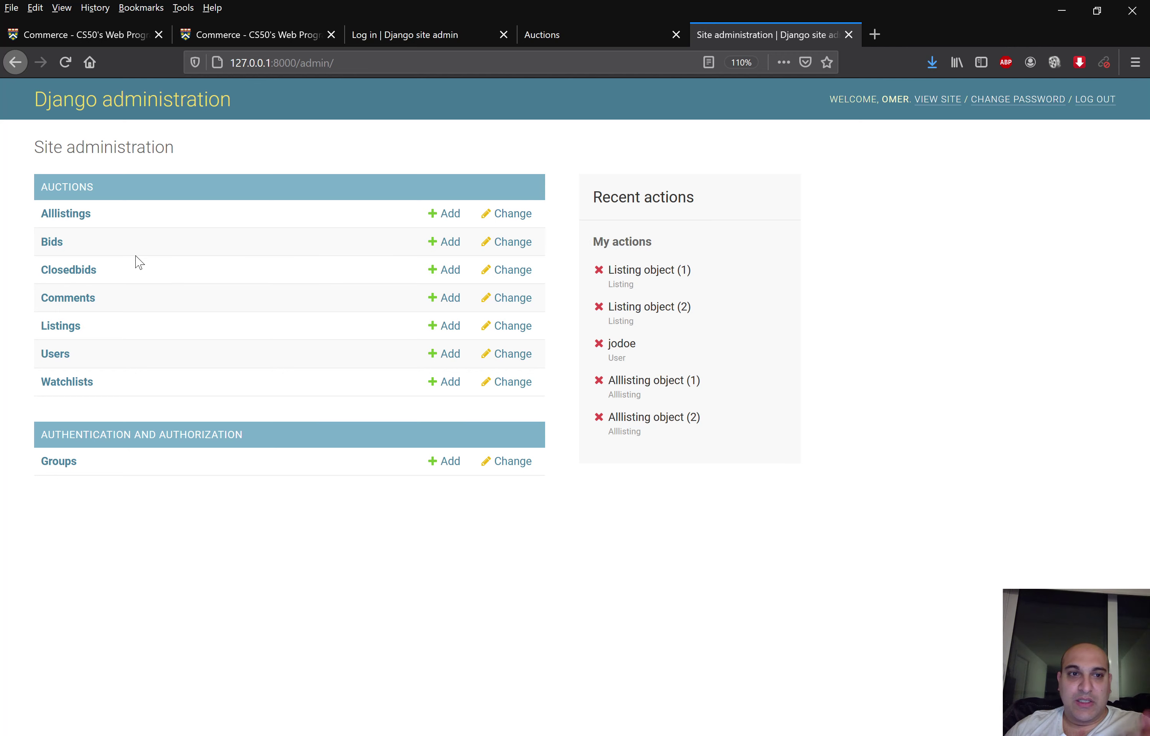
# - Browse the Alllistings and Listings tables, ending on Listing object (7), Hot Wheels toy cars priced 26
pyautogui.click(89, 226)
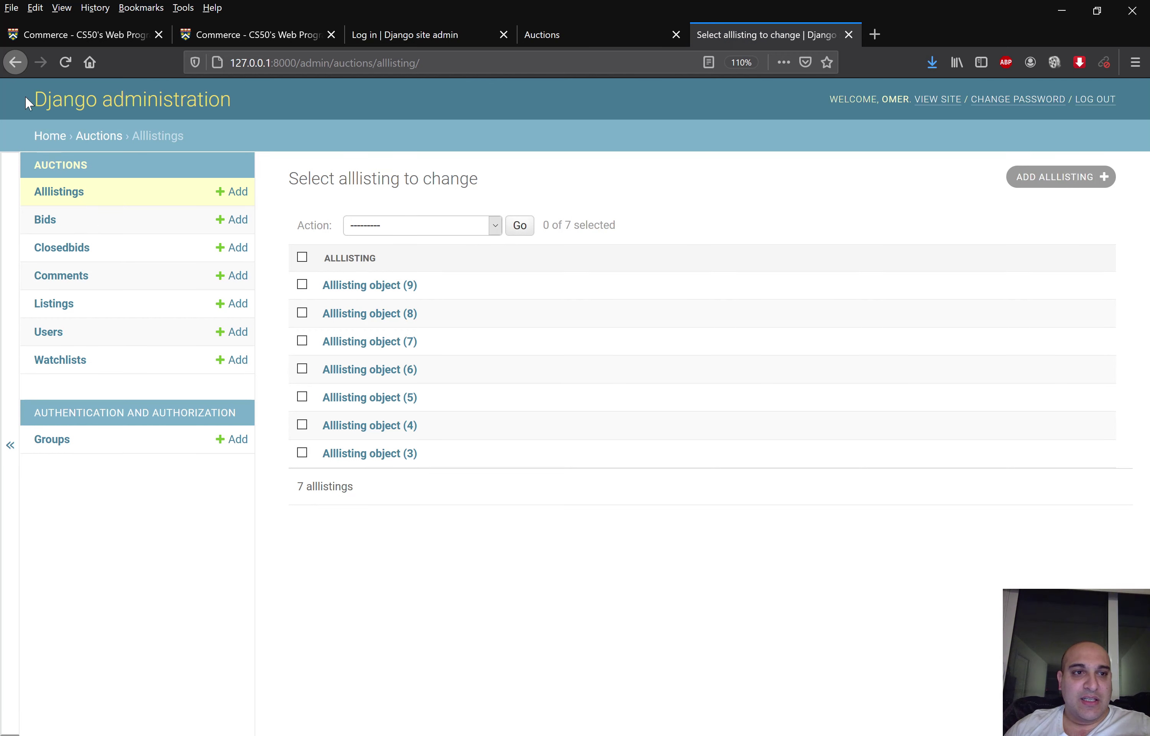
pyautogui.click(54, 308)
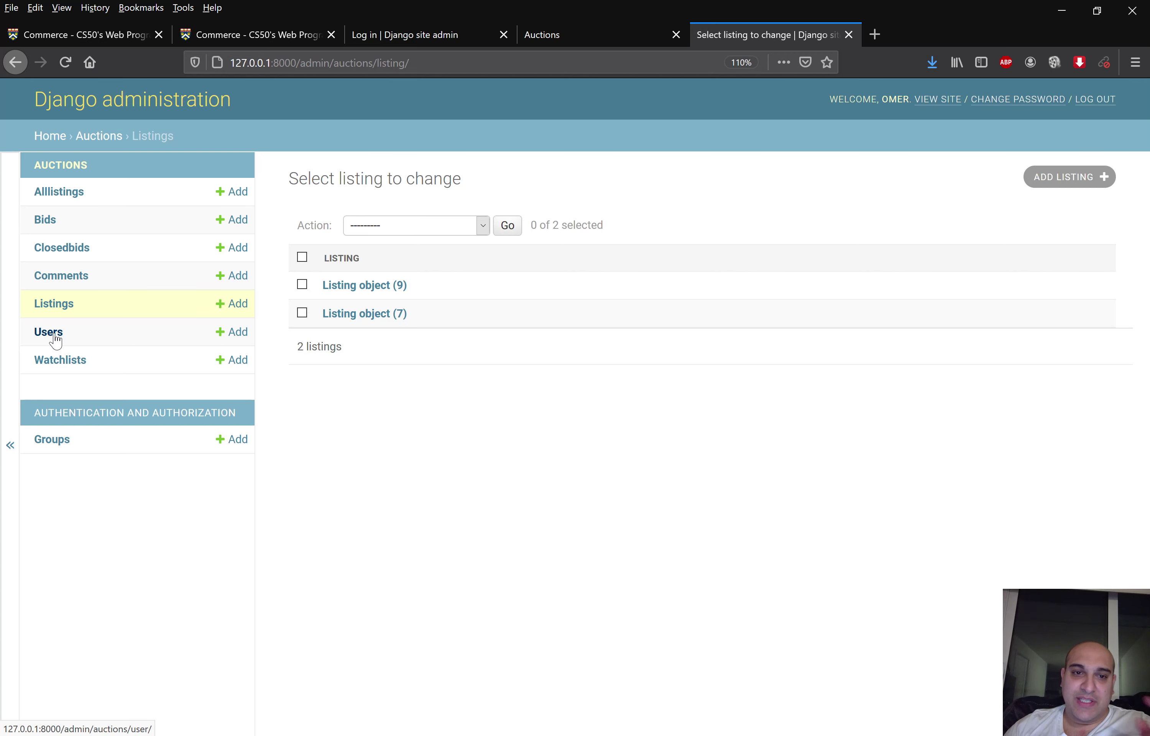
pyautogui.click(369, 289)
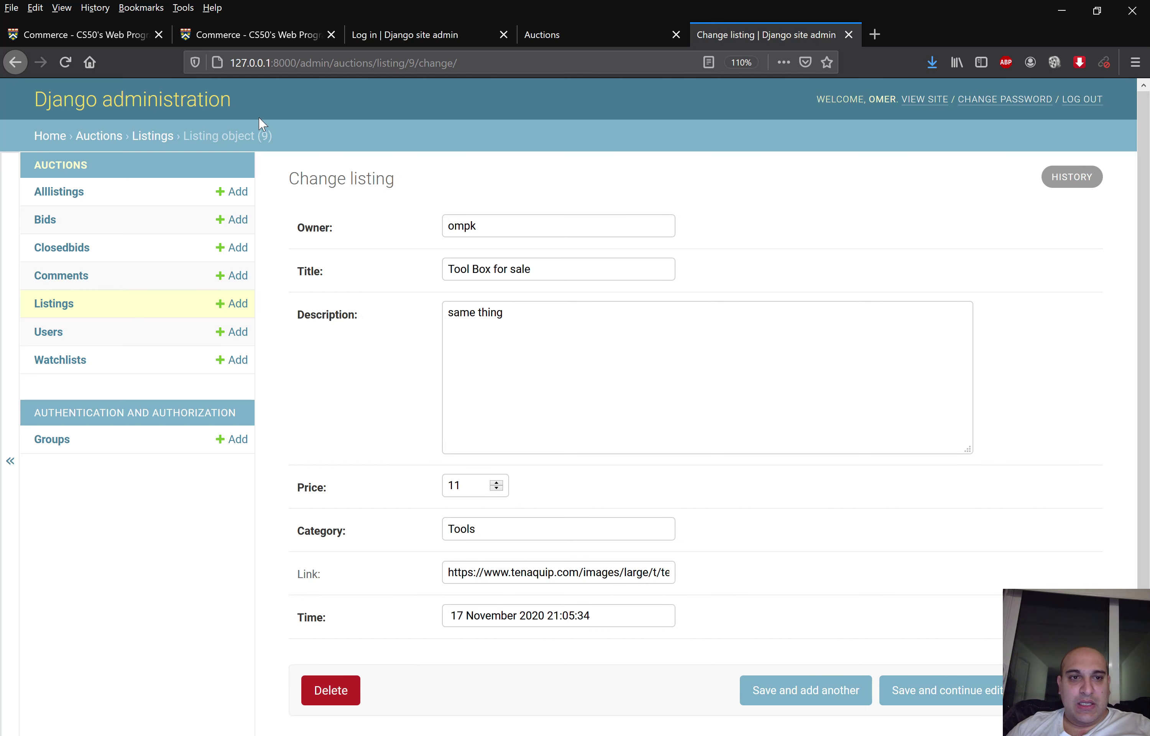
pyautogui.click(67, 318)
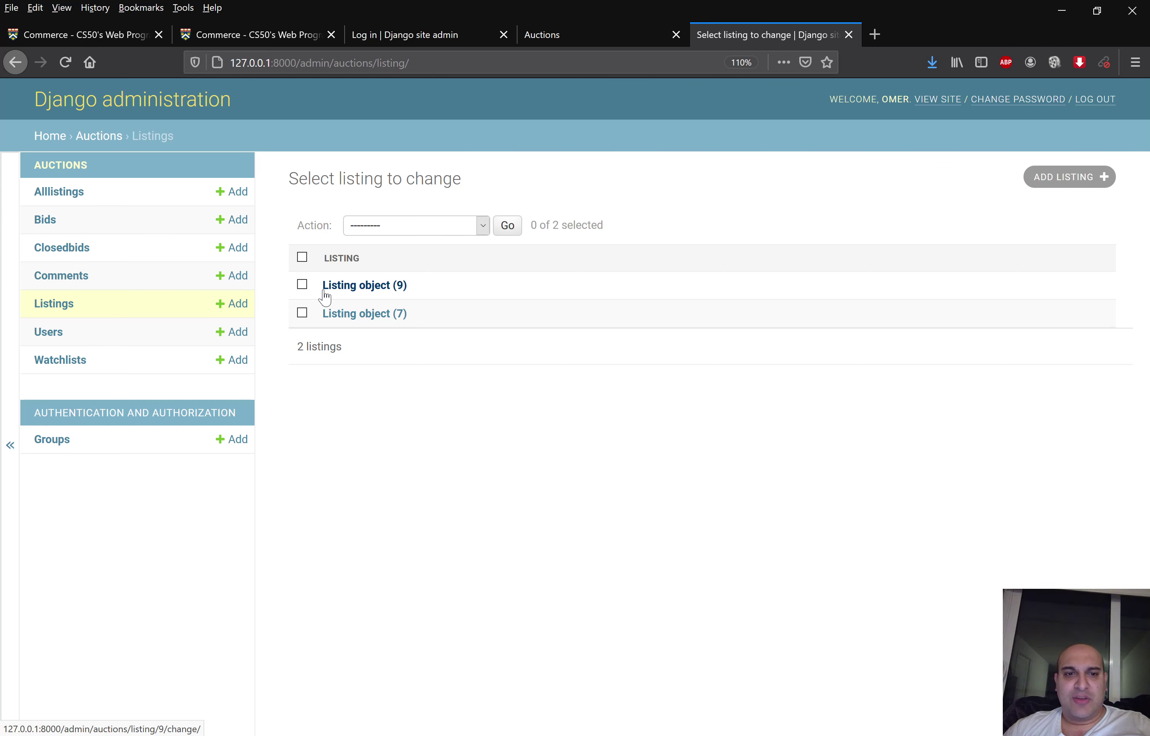
pyautogui.click(361, 317)
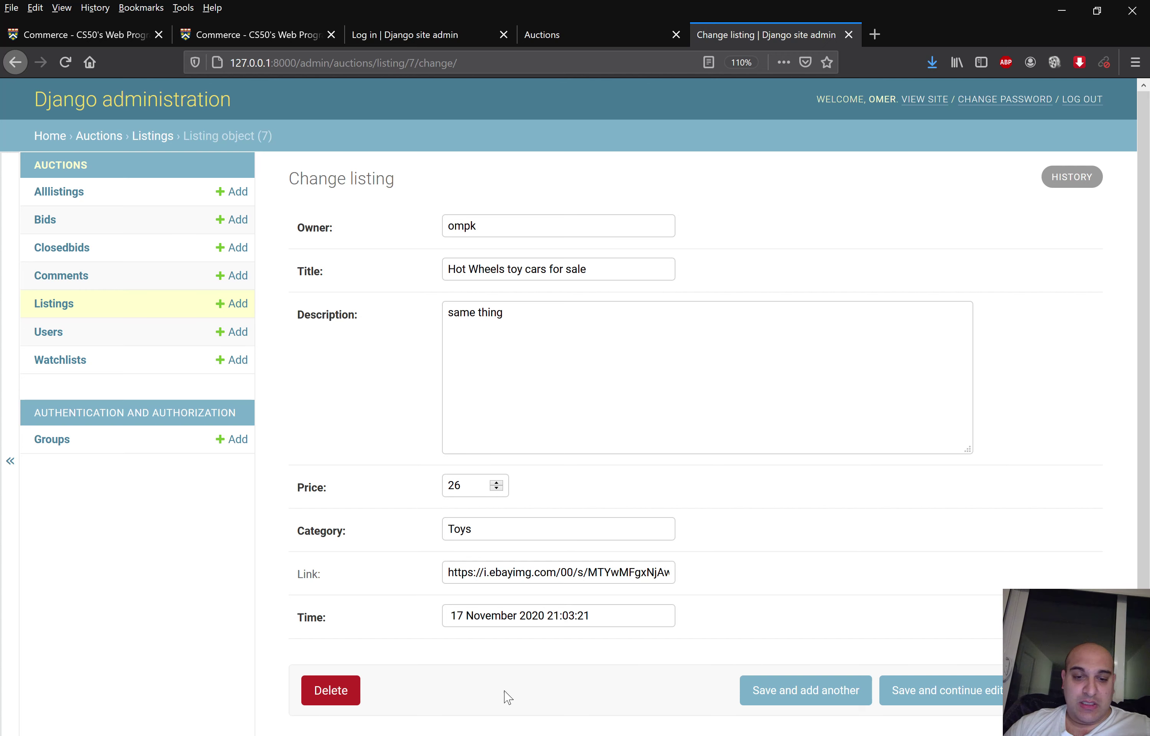
pyautogui.click(431, 734)
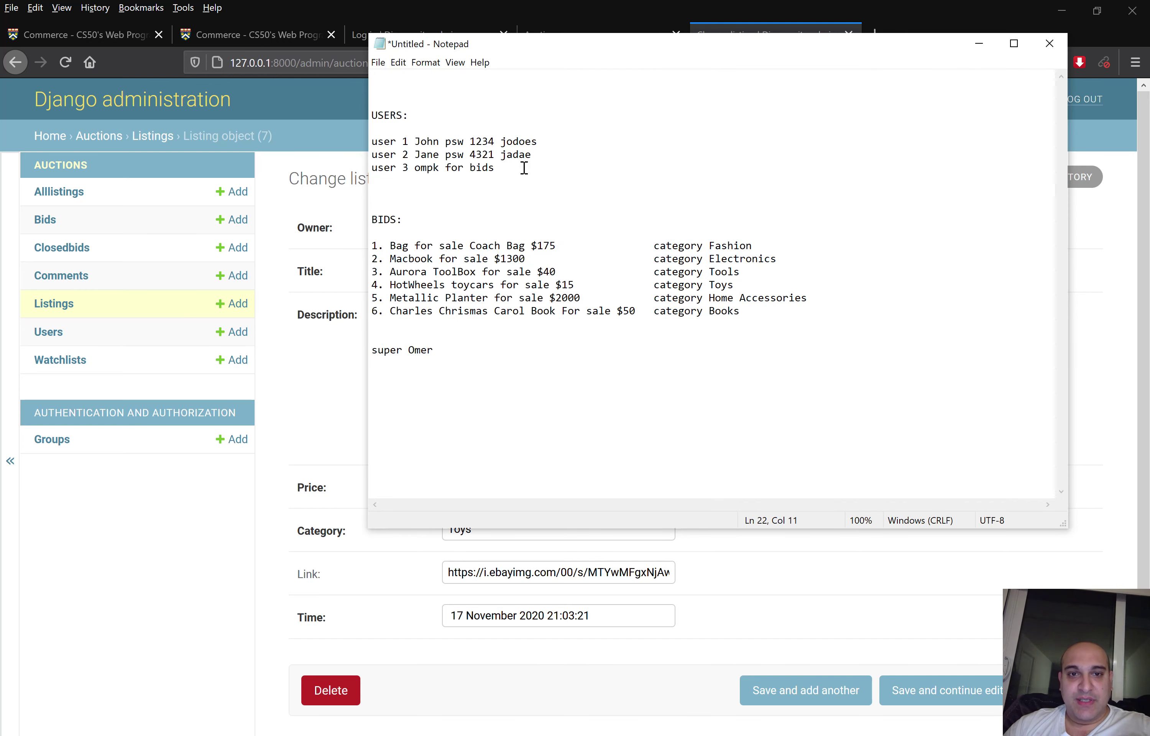
# - Append '(NOT A SUPER USER OR ADMIN)' after the third user's line in the notes
pyautogui.moveTo(417, 168); pyautogui.dragTo(440, 170)
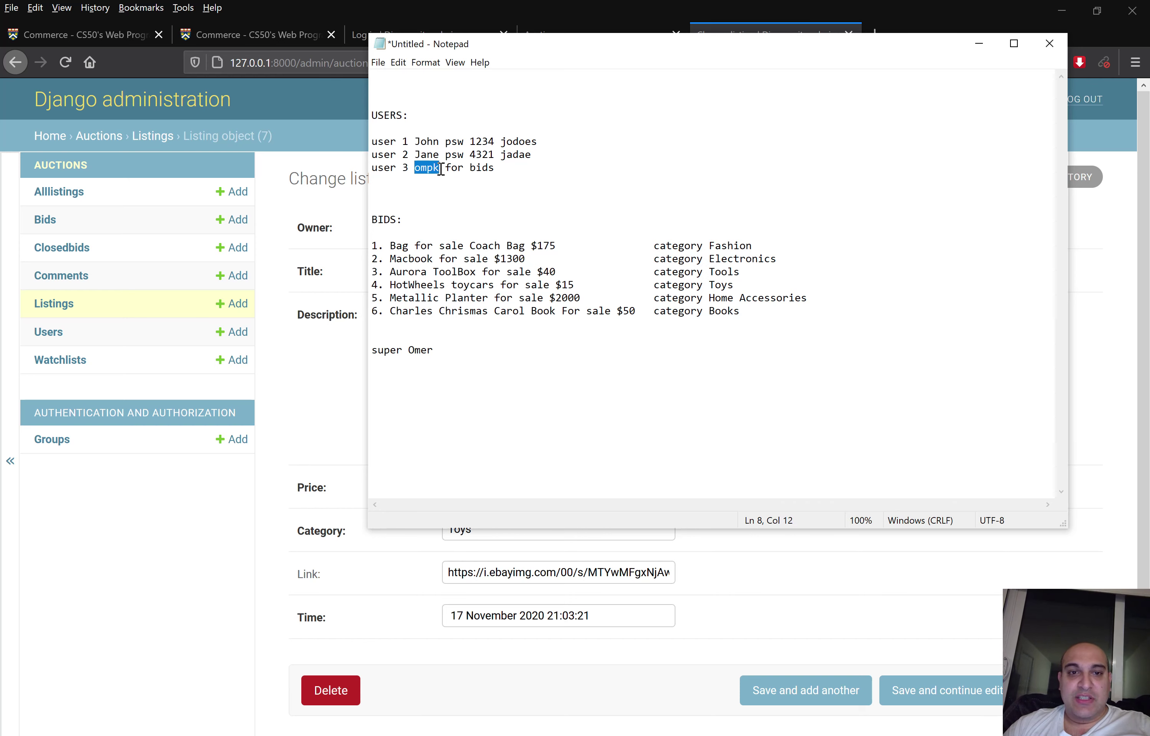
pyautogui.click(583, 170)
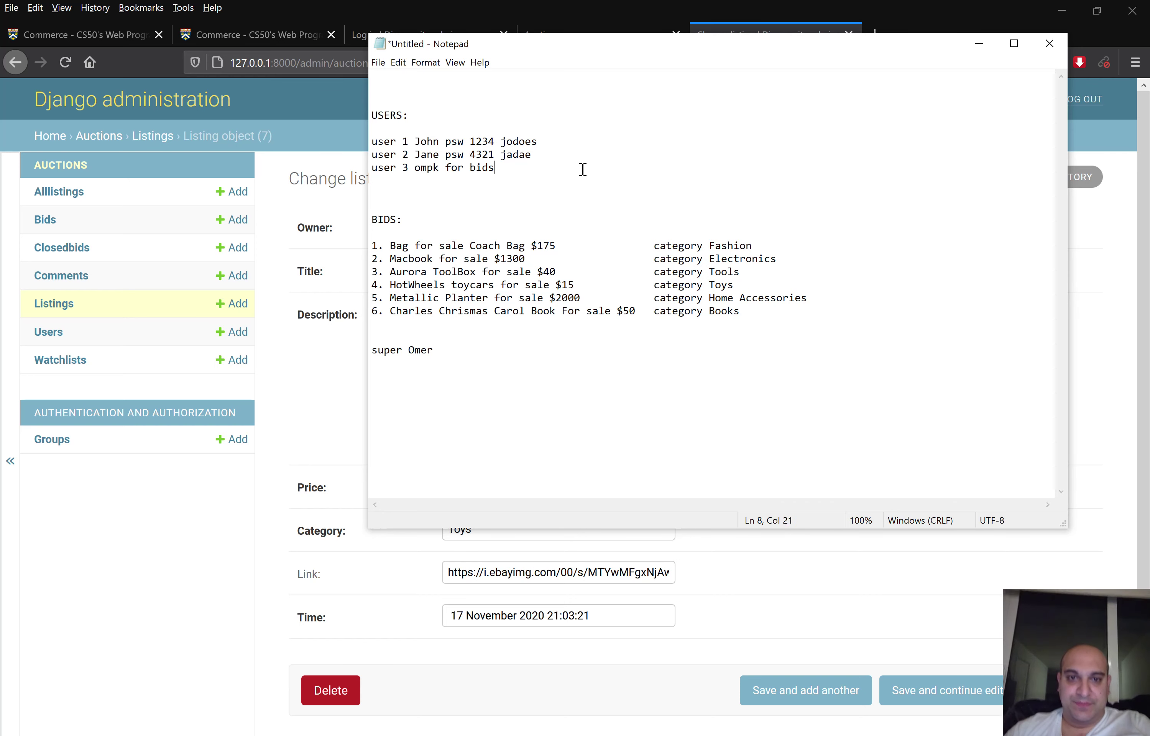
pyautogui.write('( J')
pyautogui.press('BackSpace')
pyautogui.write('NOT')
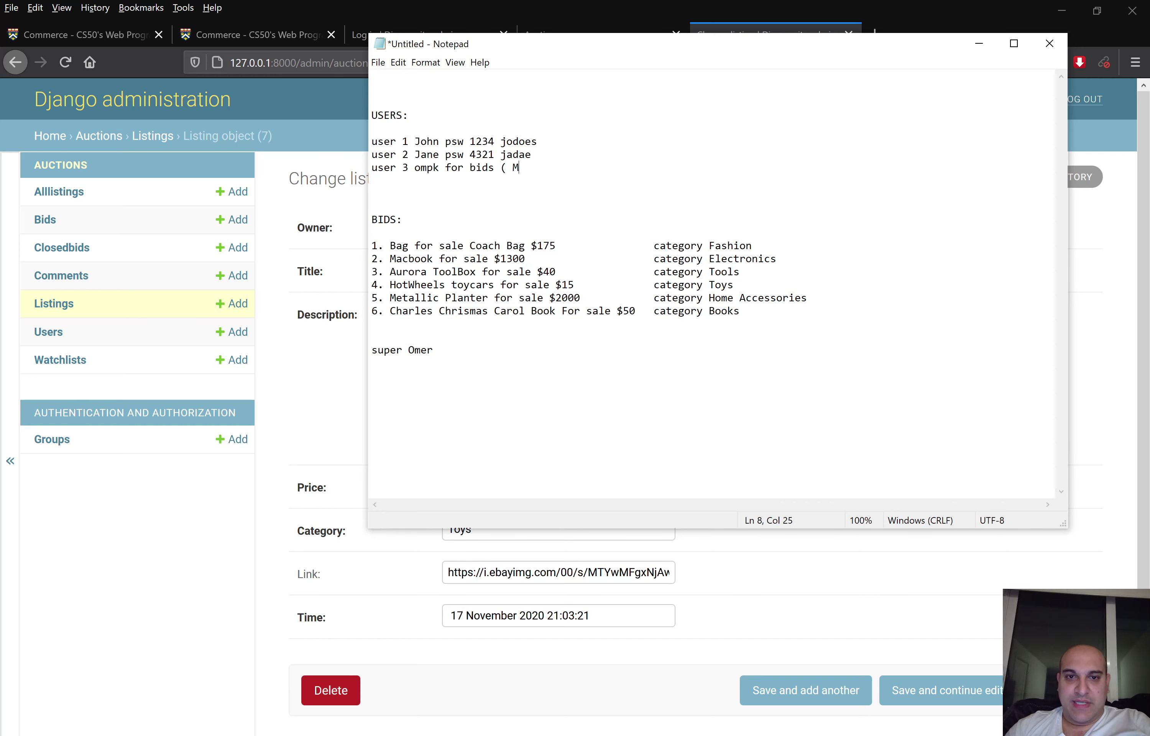
pyautogui.write(' A SUPER')
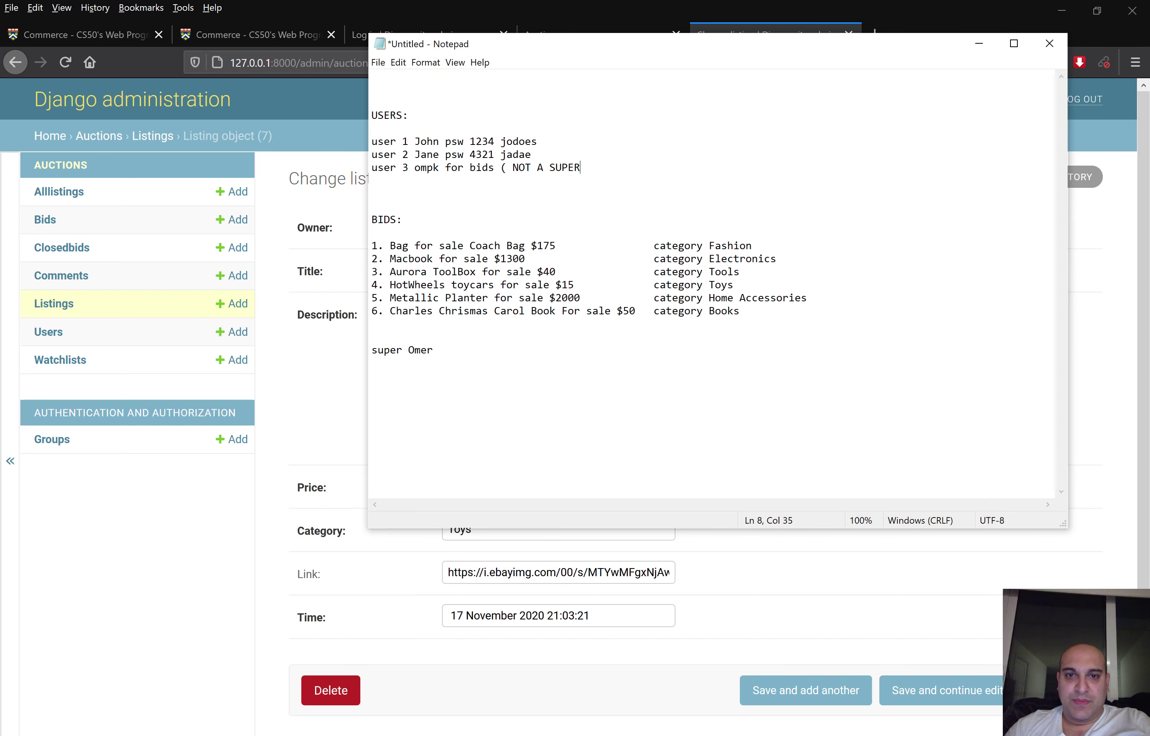
pyautogui.write(' USER OR ADMI')
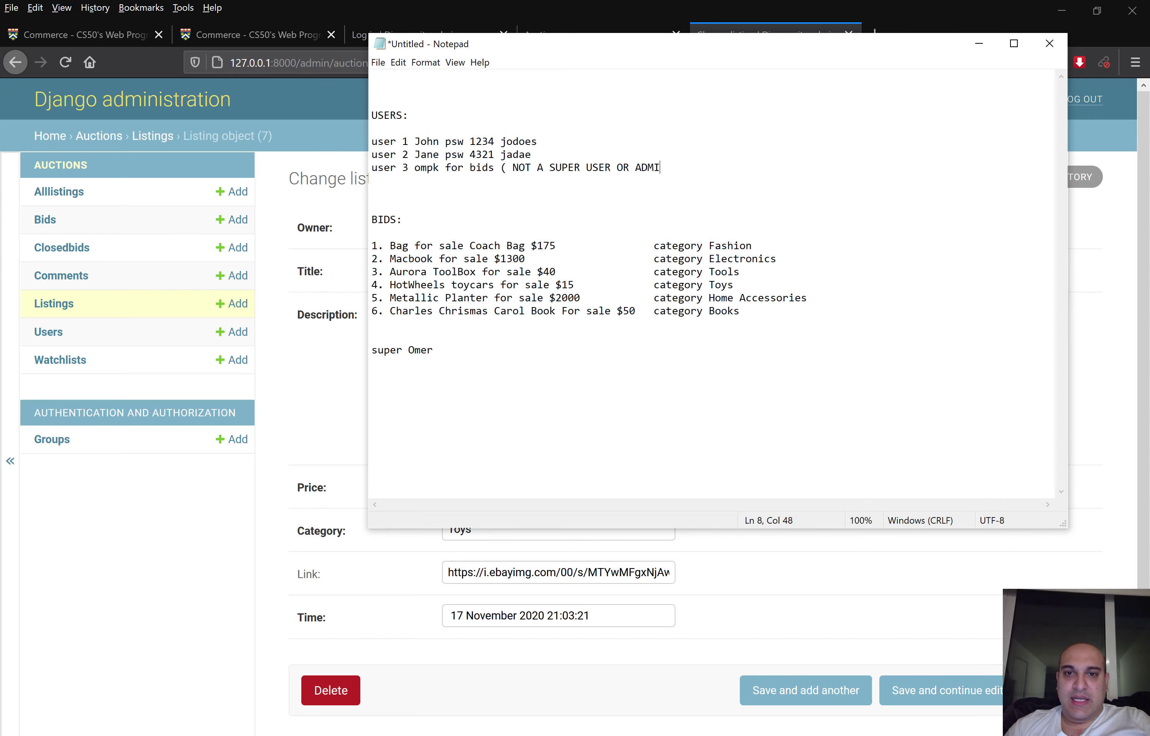
pyautogui.write('N)')
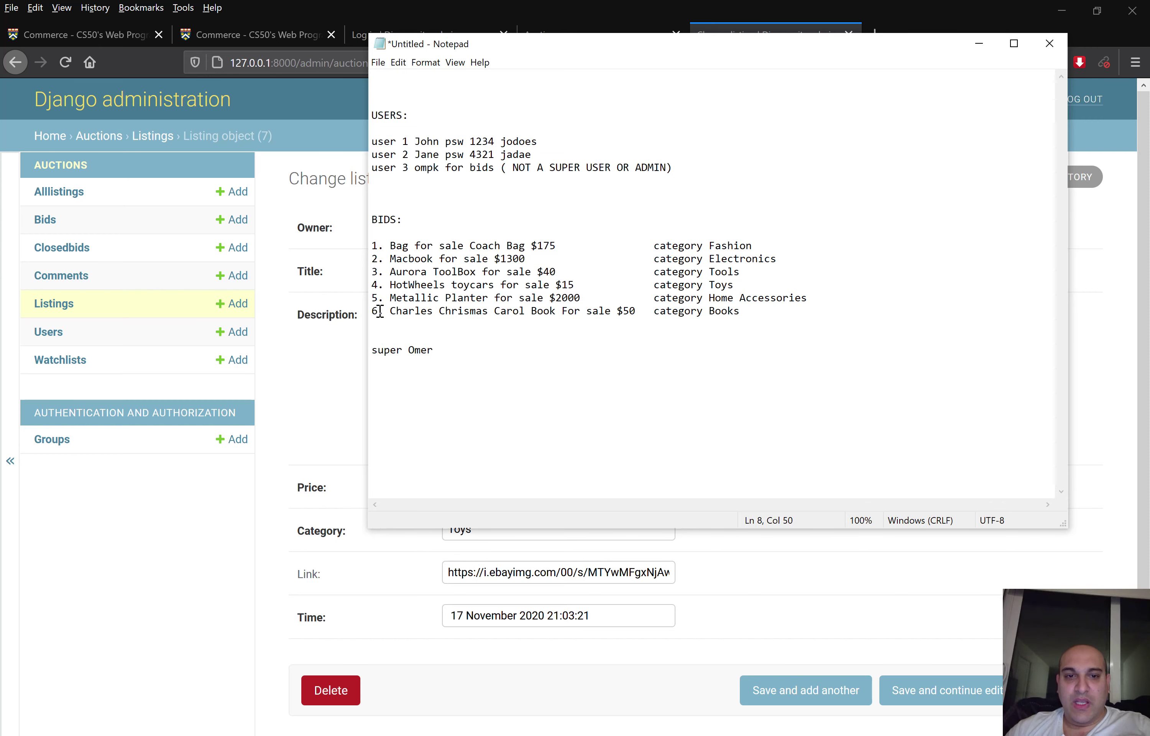
# - Insert 'user :' after 'super' on the last line to label the superuser entry
pyautogui.click(410, 351)
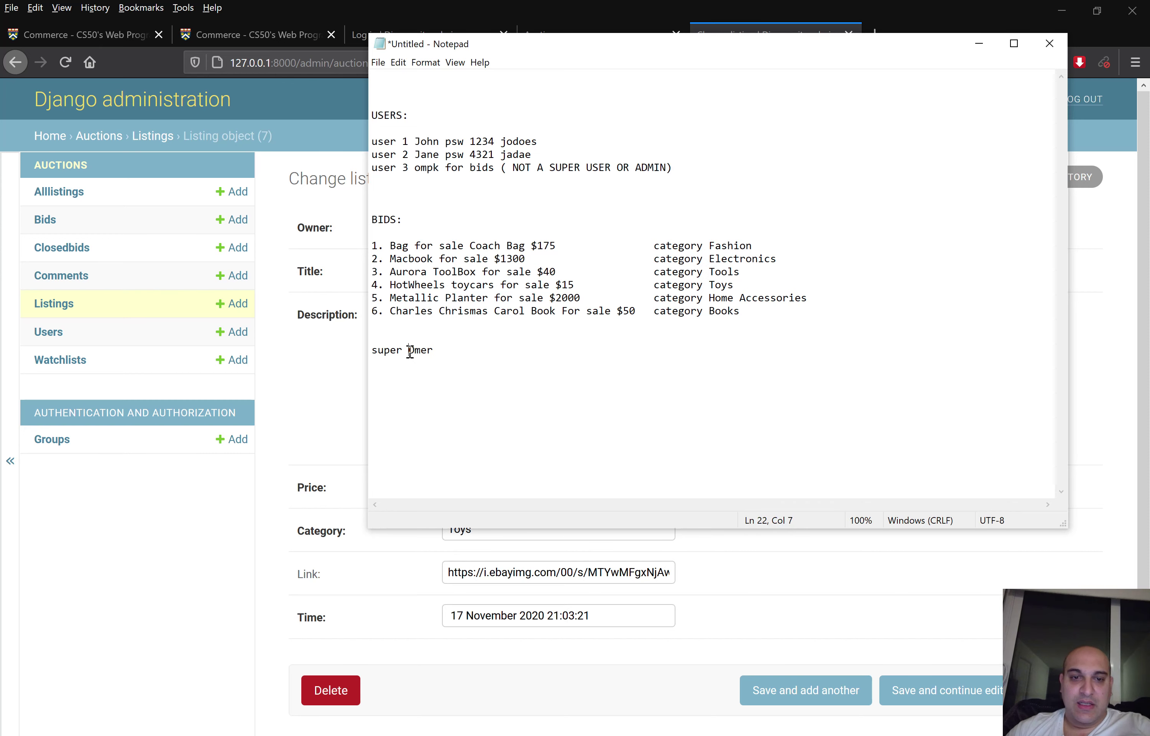
pyautogui.write('user :')
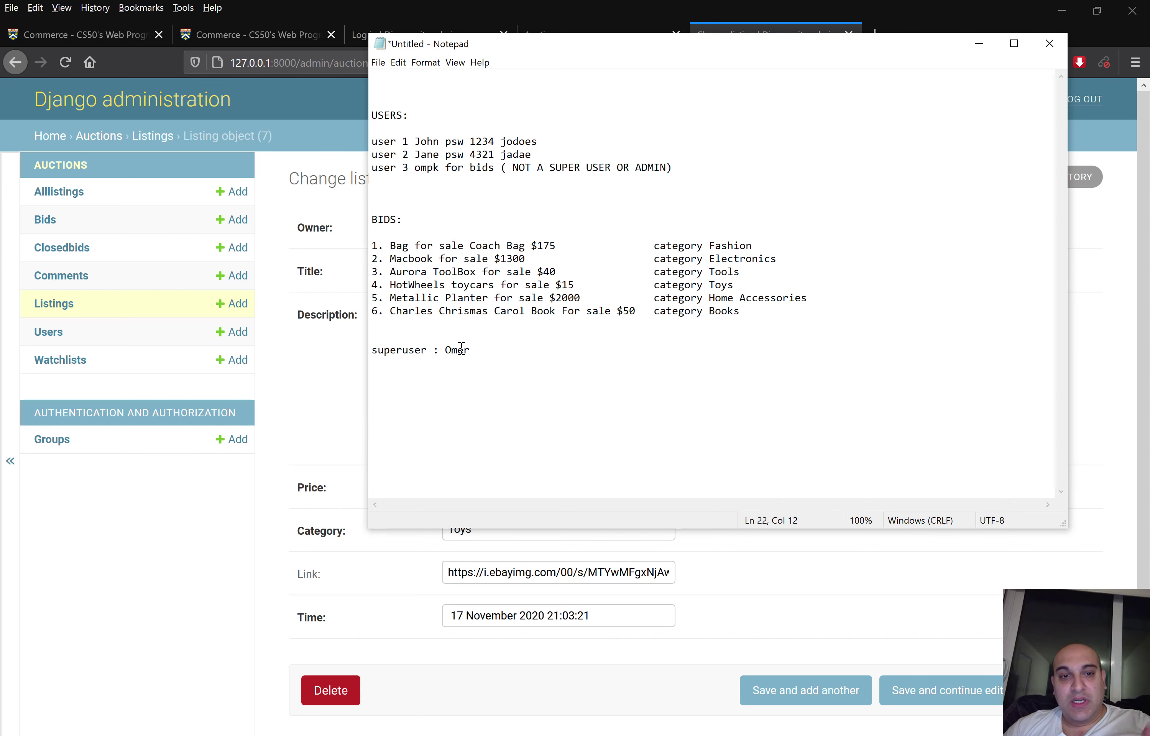
pyautogui.click(302, 394)
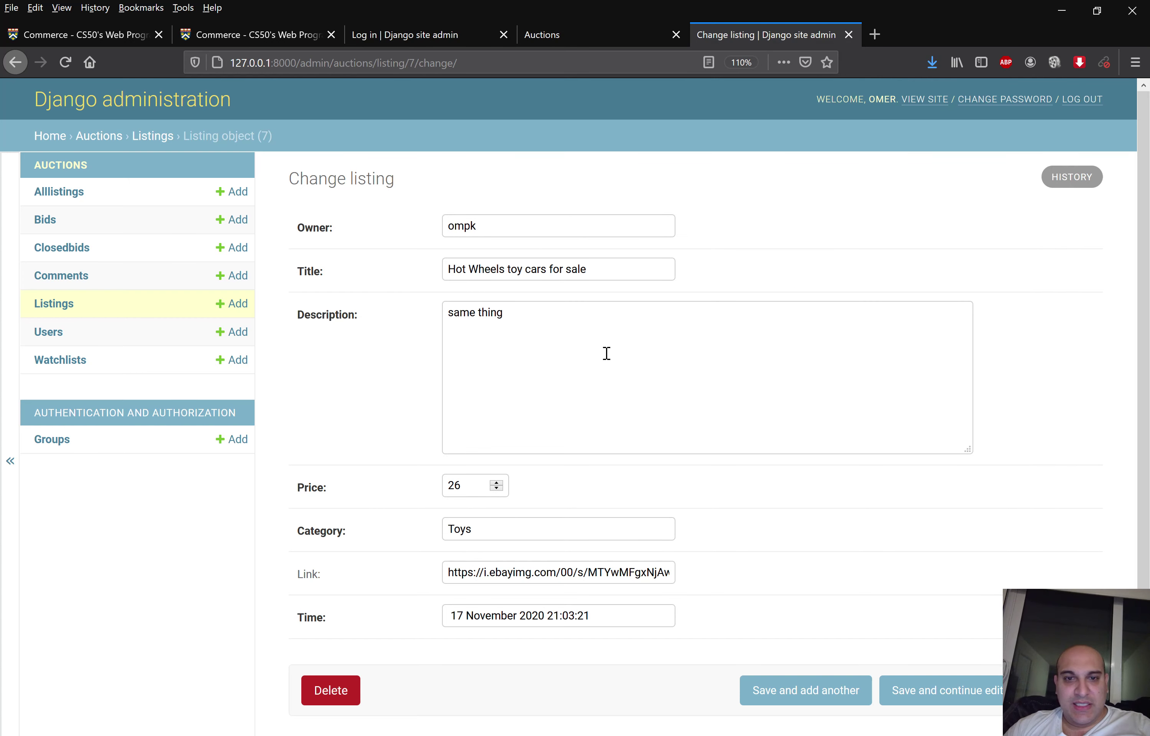
# - Delete Listing object (7), Hot Wheels toy cars, leaving only Listing object (9)
pyautogui.click(352, 701)
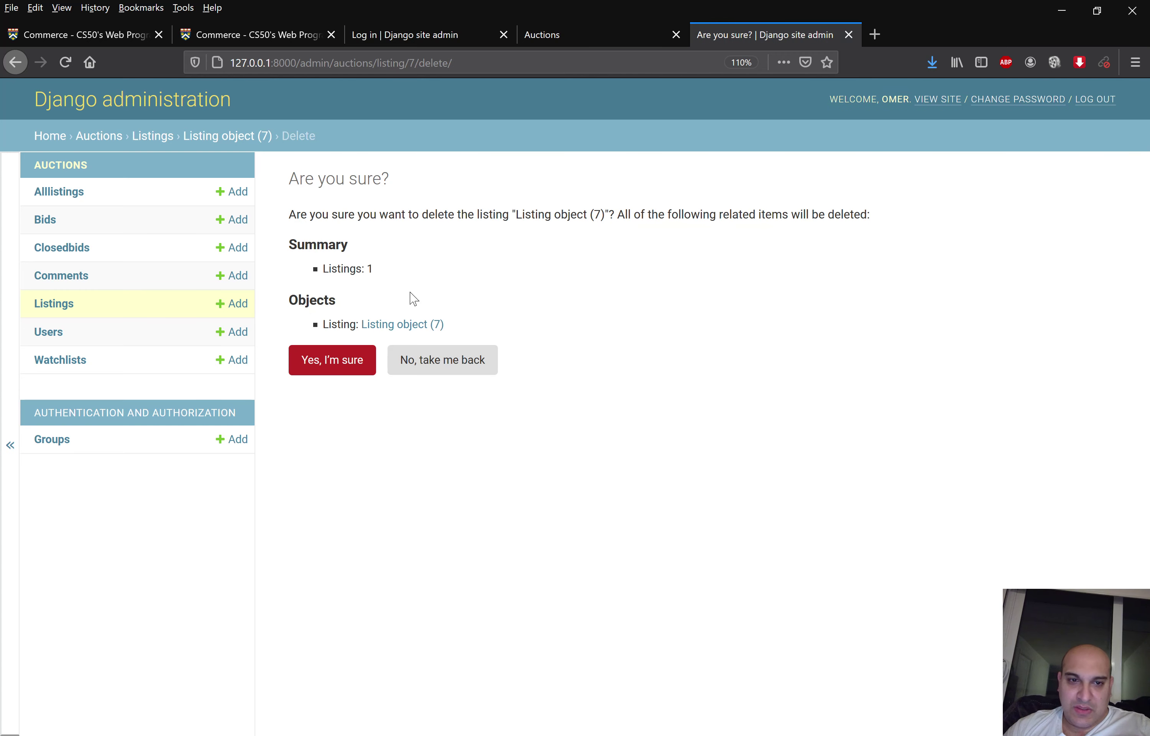
pyautogui.click(330, 374)
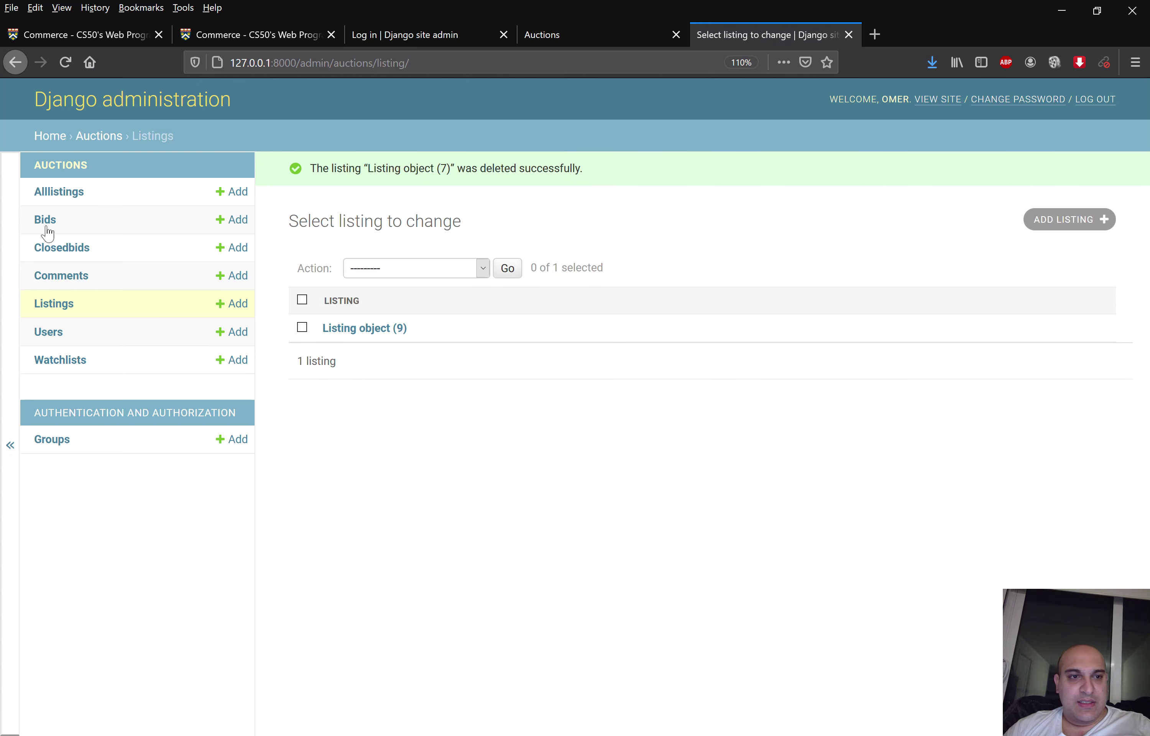
pyautogui.click(56, 140)
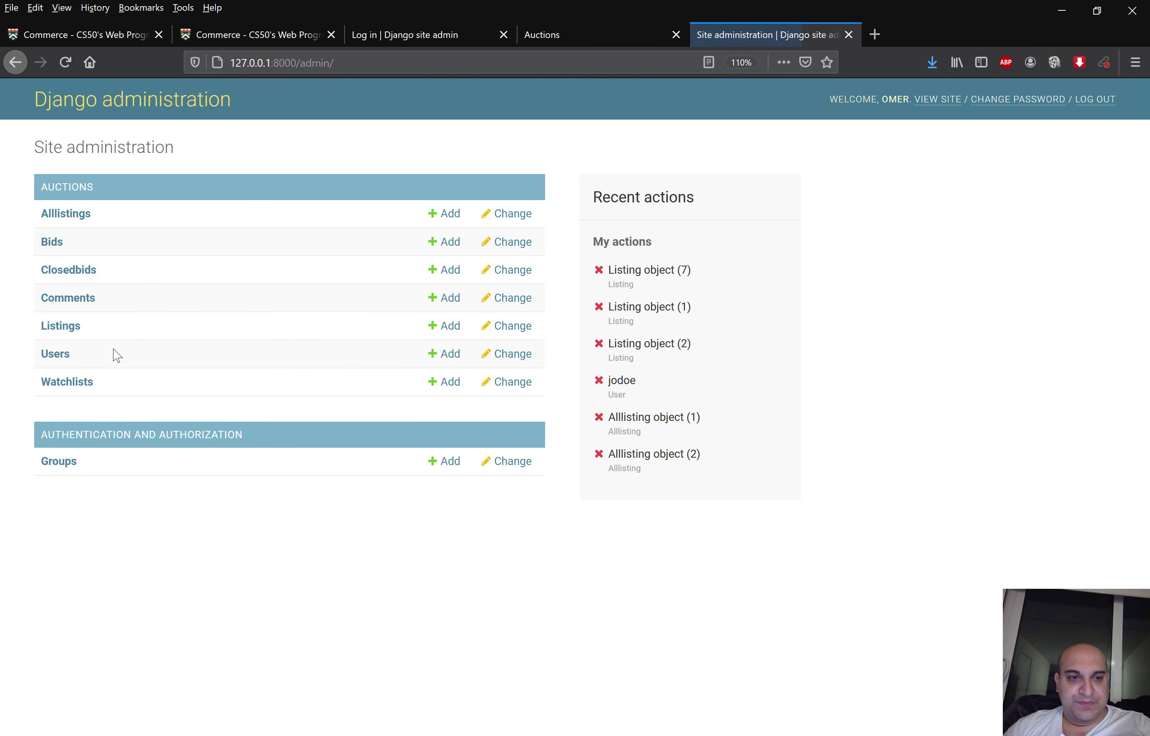
pyautogui.click(58, 331)
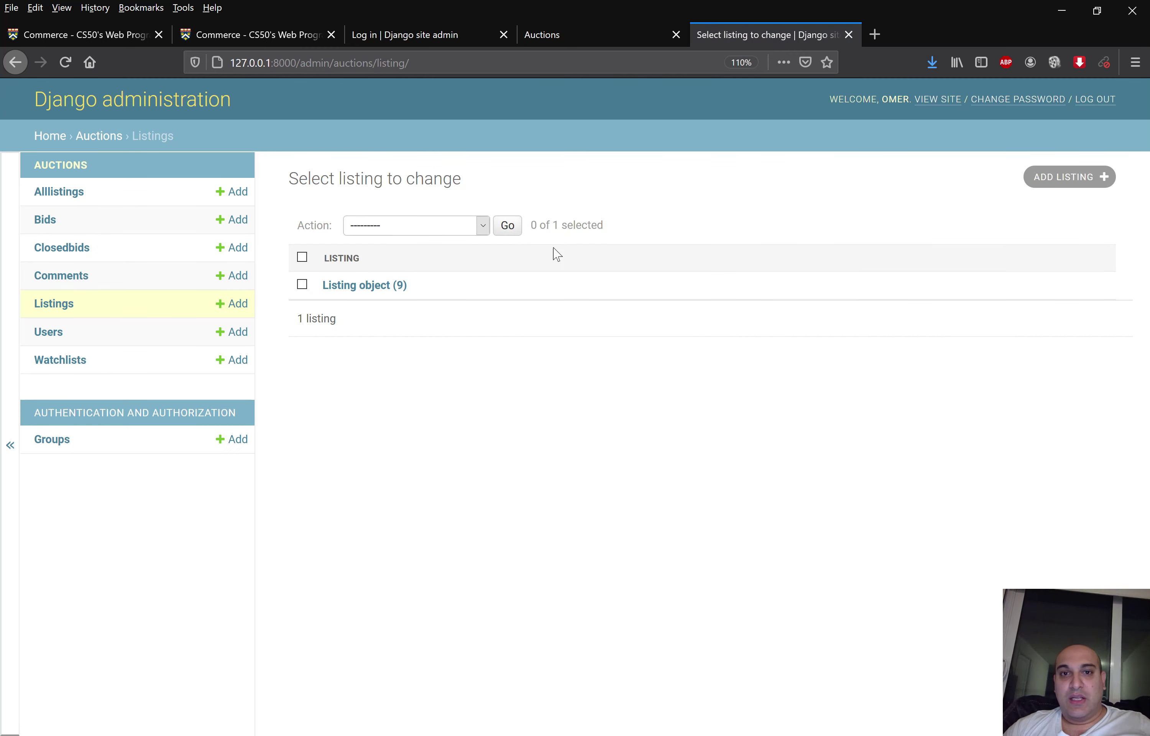
pyautogui.click(627, 34)
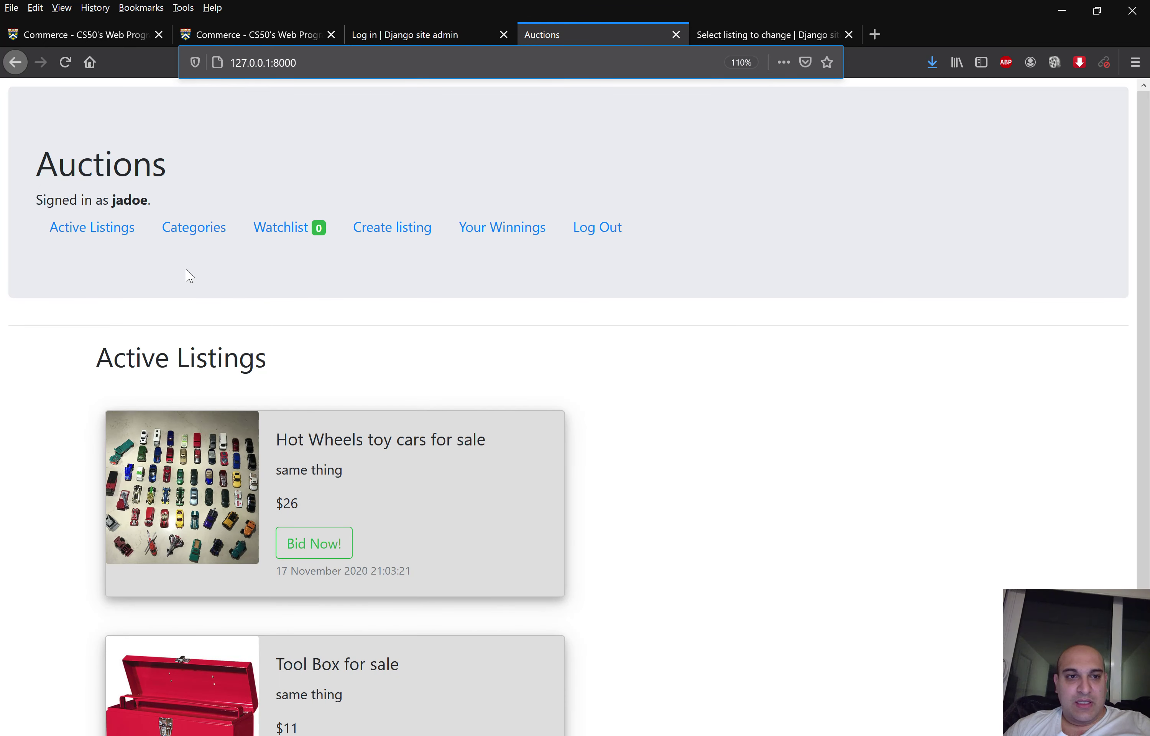
# - Sign out of Auctions and get back to the home page after landing on the registration page
pyautogui.click(590, 232)
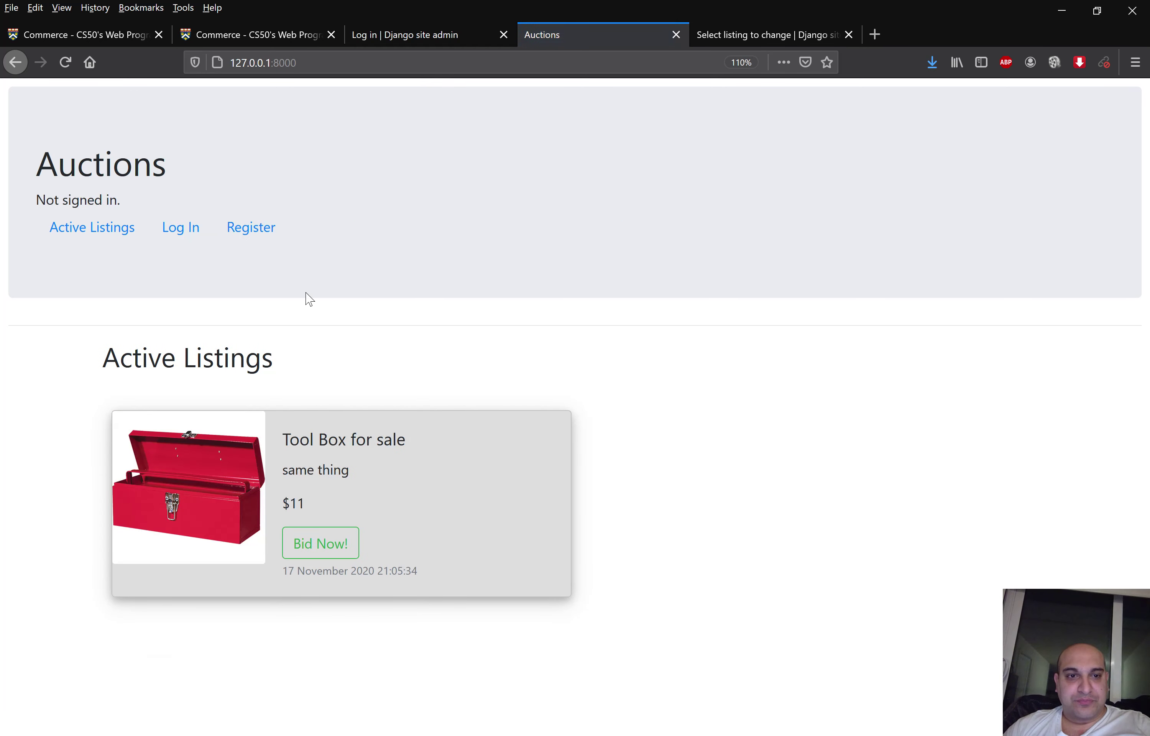
pyautogui.click(172, 230)
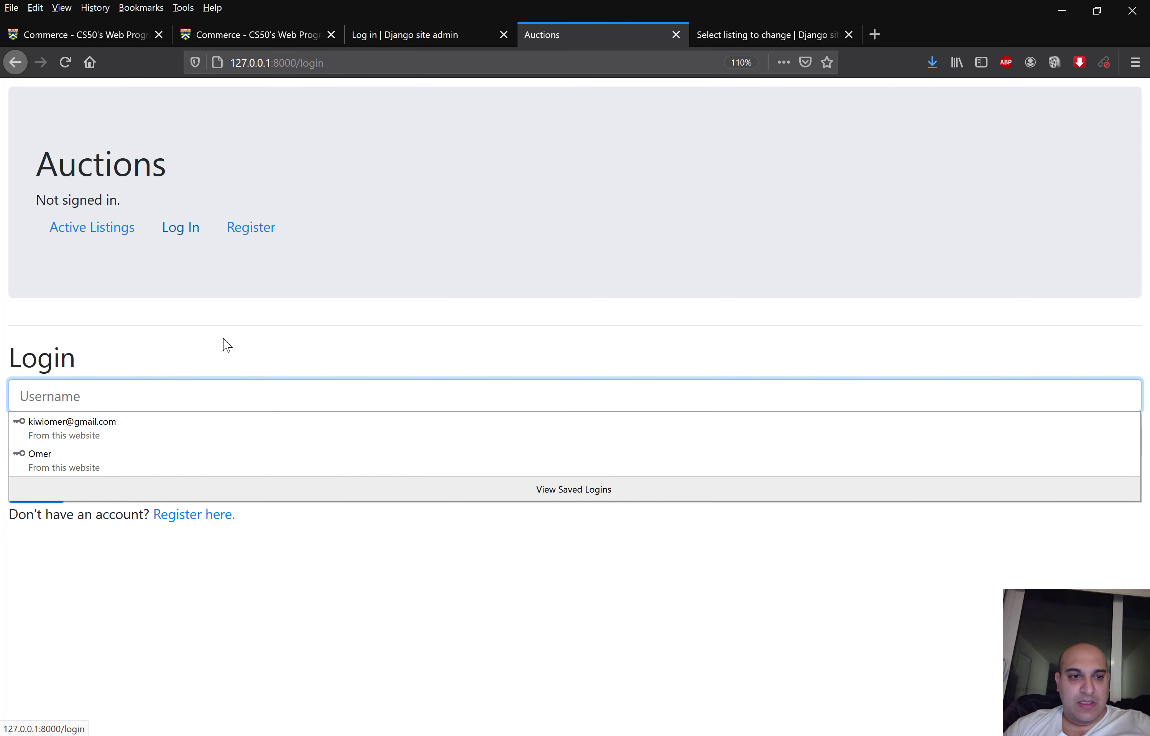
pyautogui.click(269, 218)
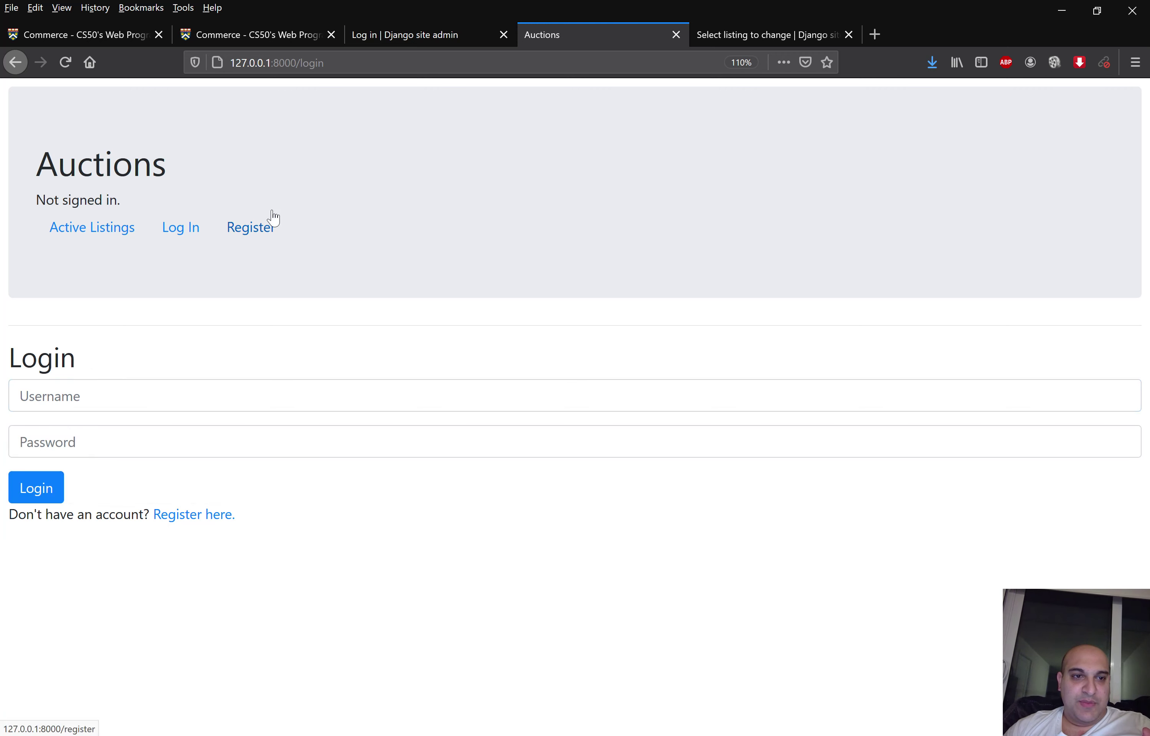
pyautogui.click(370, 70)
pyautogui.doubleClick(371, 70)
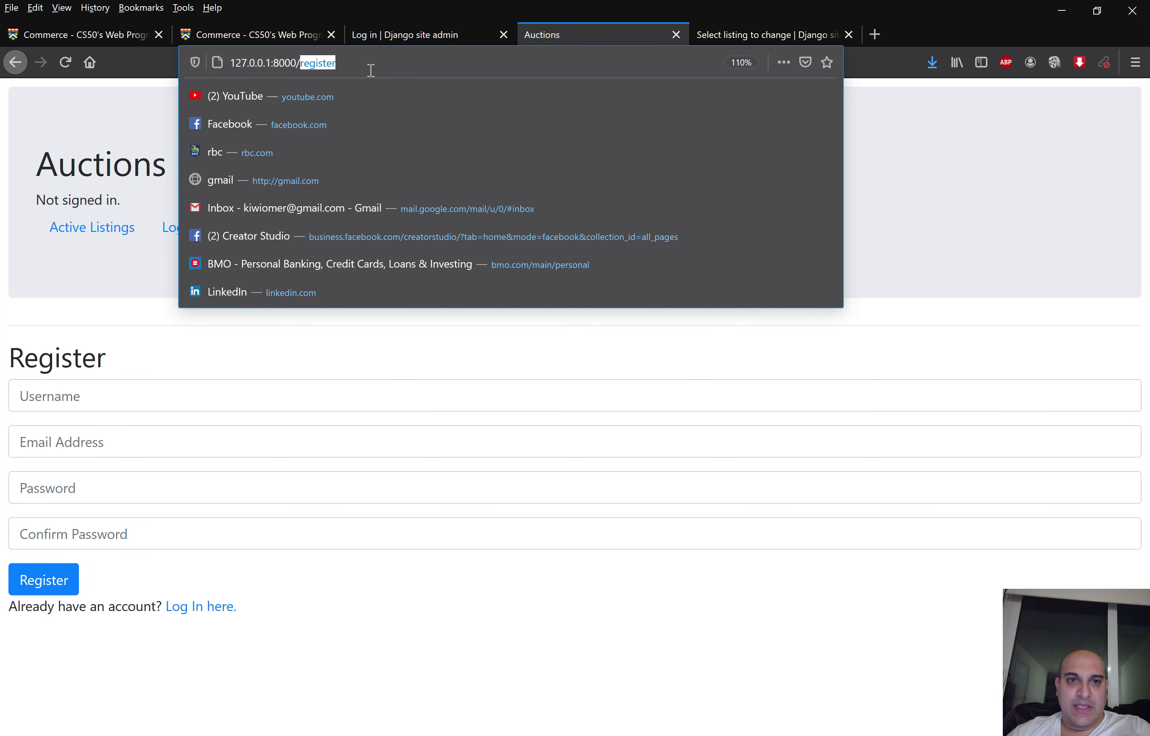
pyautogui.press('BackSpace')
pyautogui.press('Return')
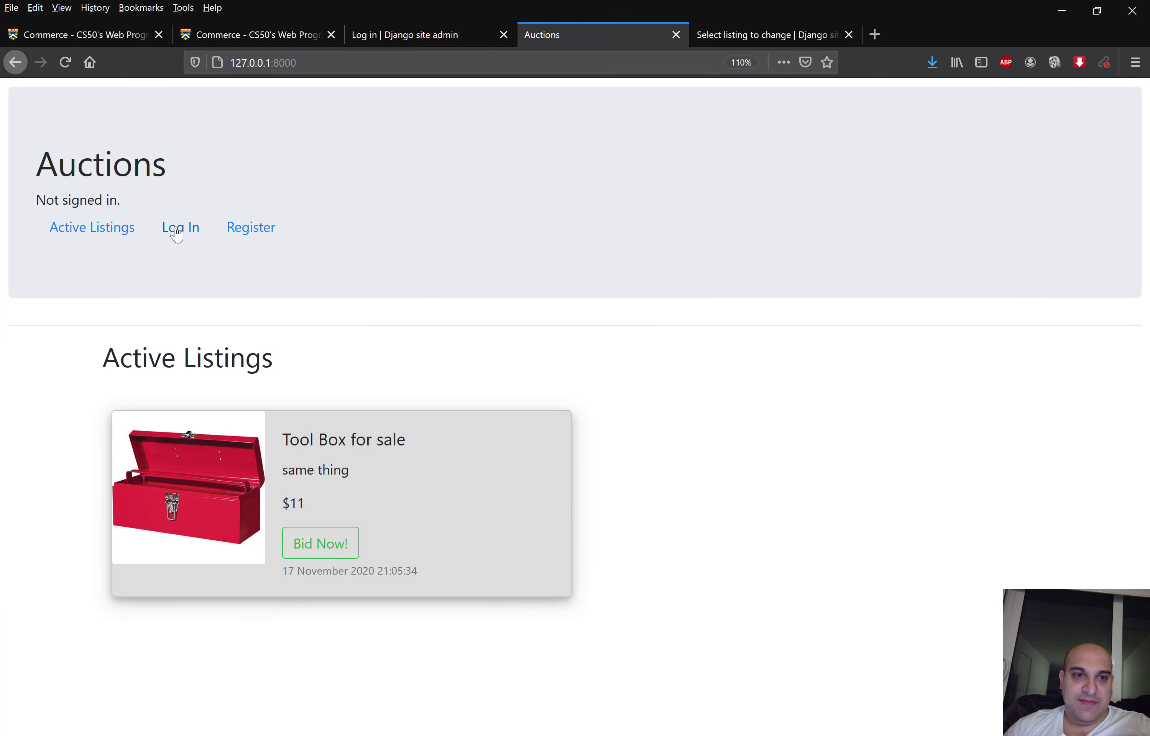
# - Log in as the regular bidding user and decline saving the login in Firefox
pyautogui.click(188, 229)
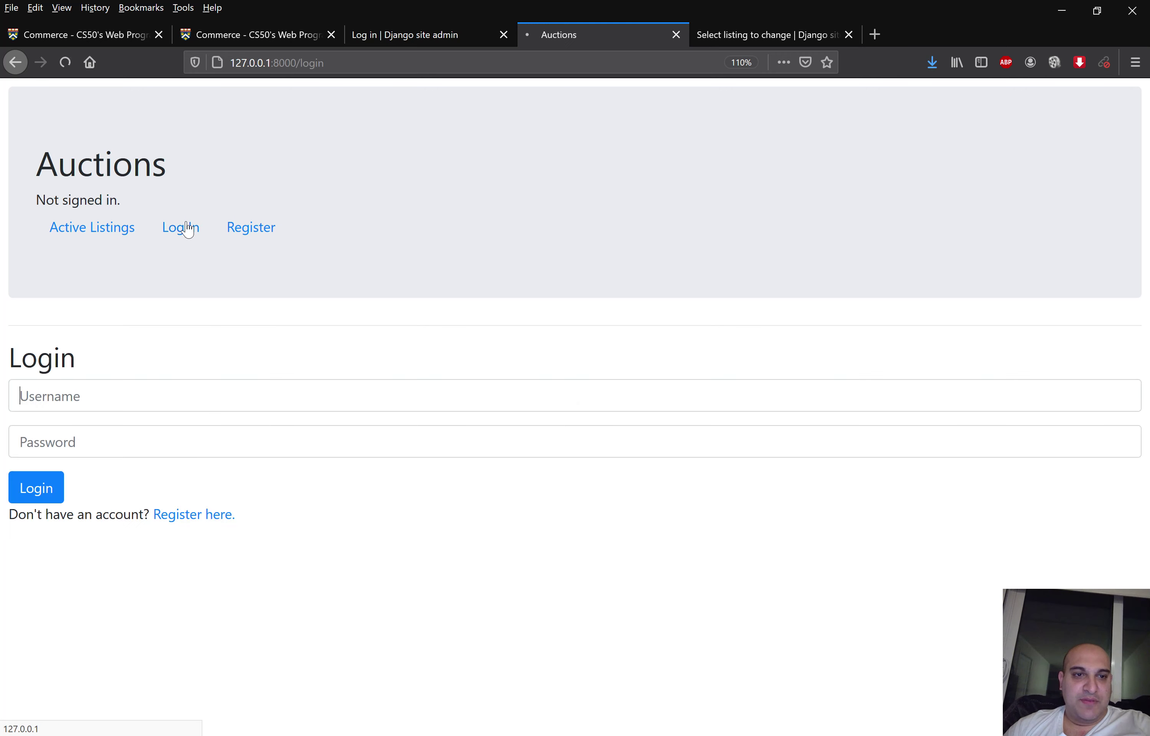
pyautogui.write('ompk')
pyautogui.press('Tab')
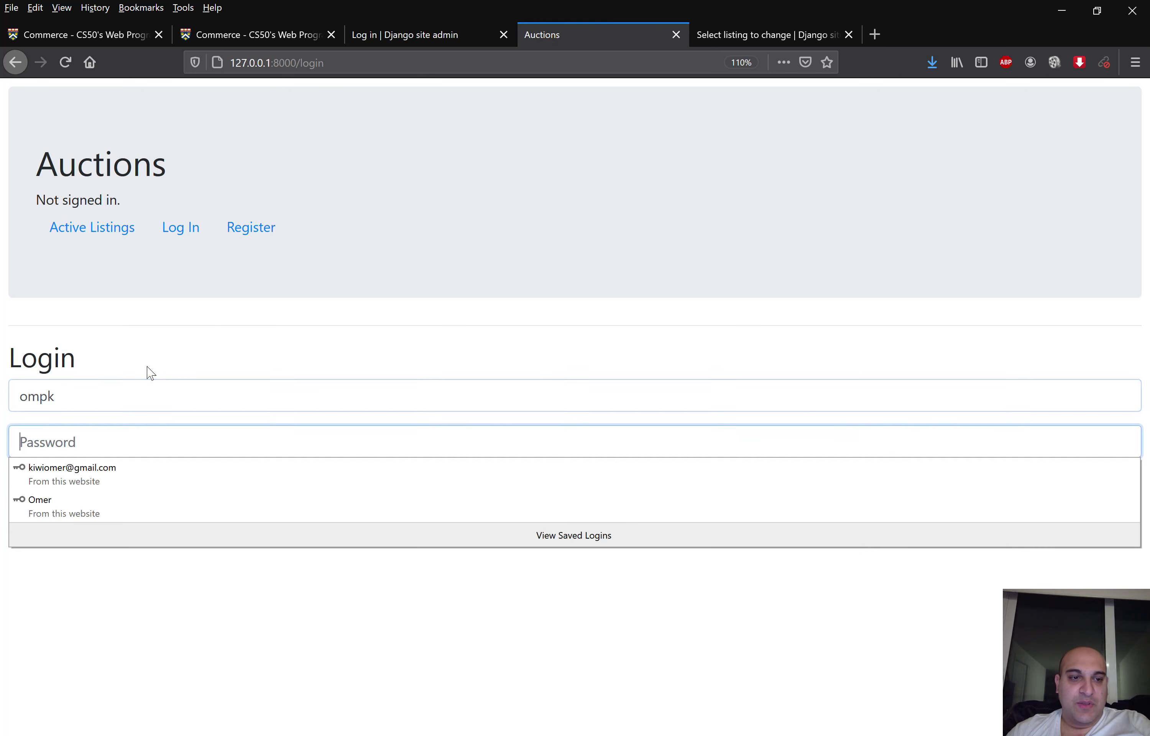
pyautogui.write('******')
pyautogui.press('Return')
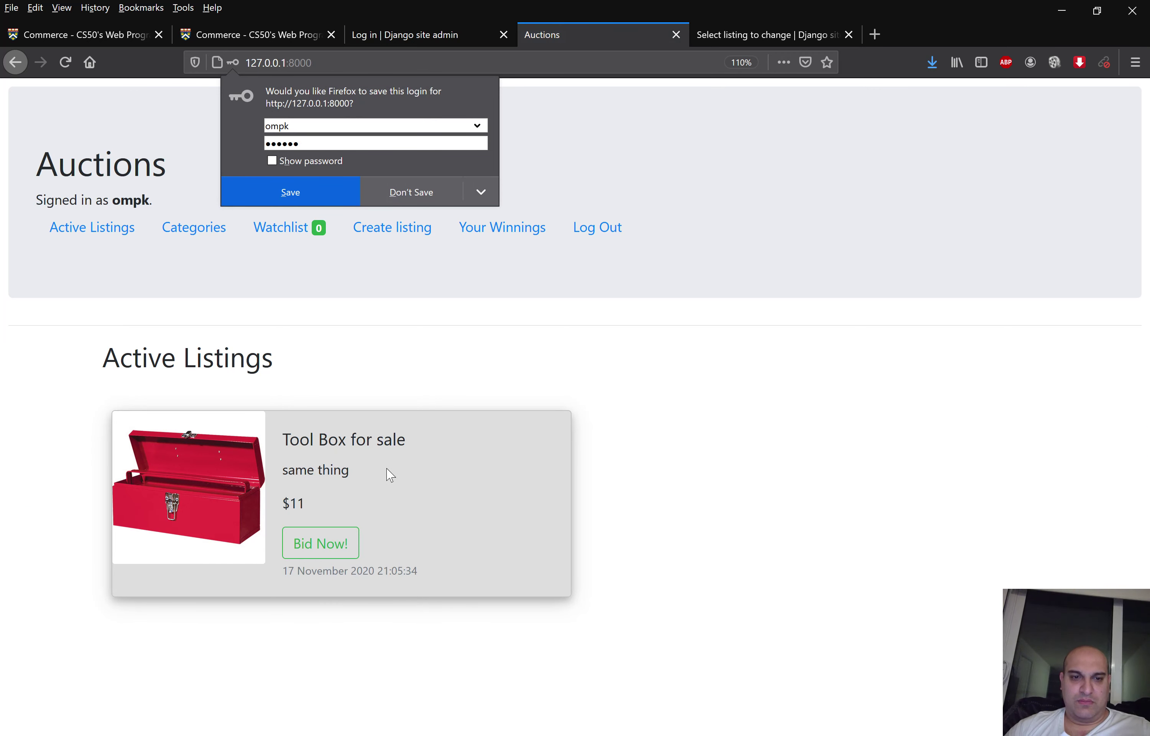
pyautogui.click(447, 206)
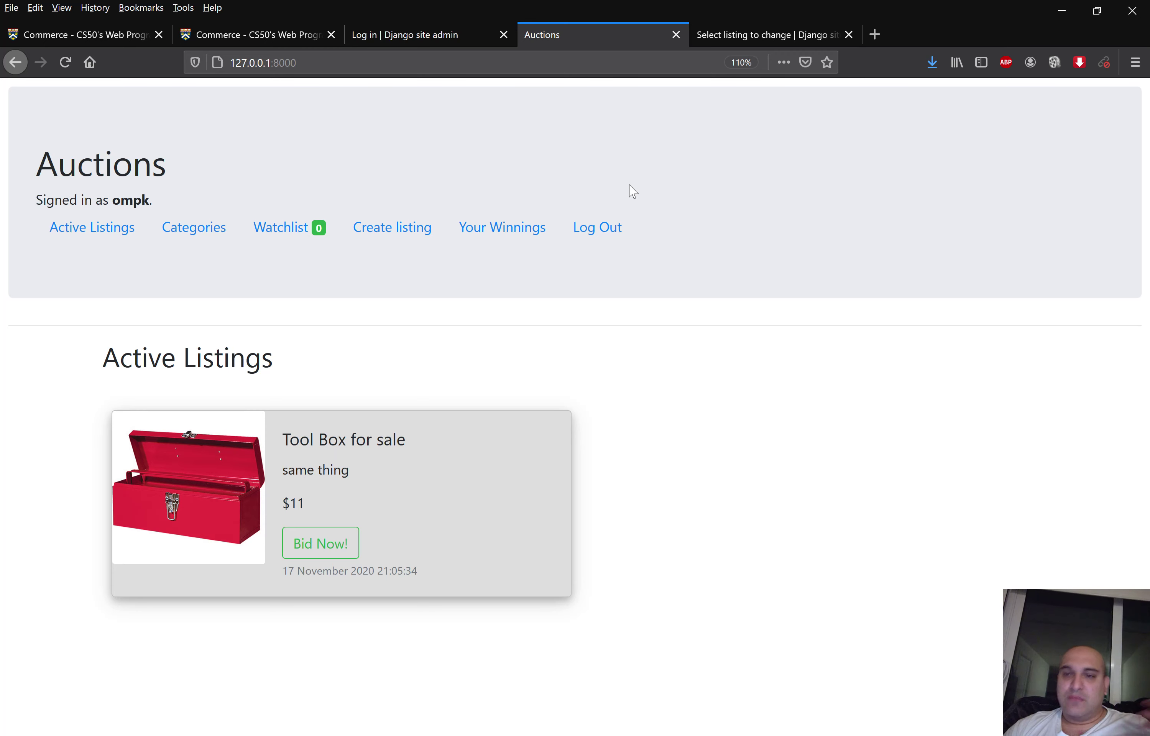
# - Try opening the admin Users list as the regular user, then sign out of Auctions
pyautogui.click(791, 33)
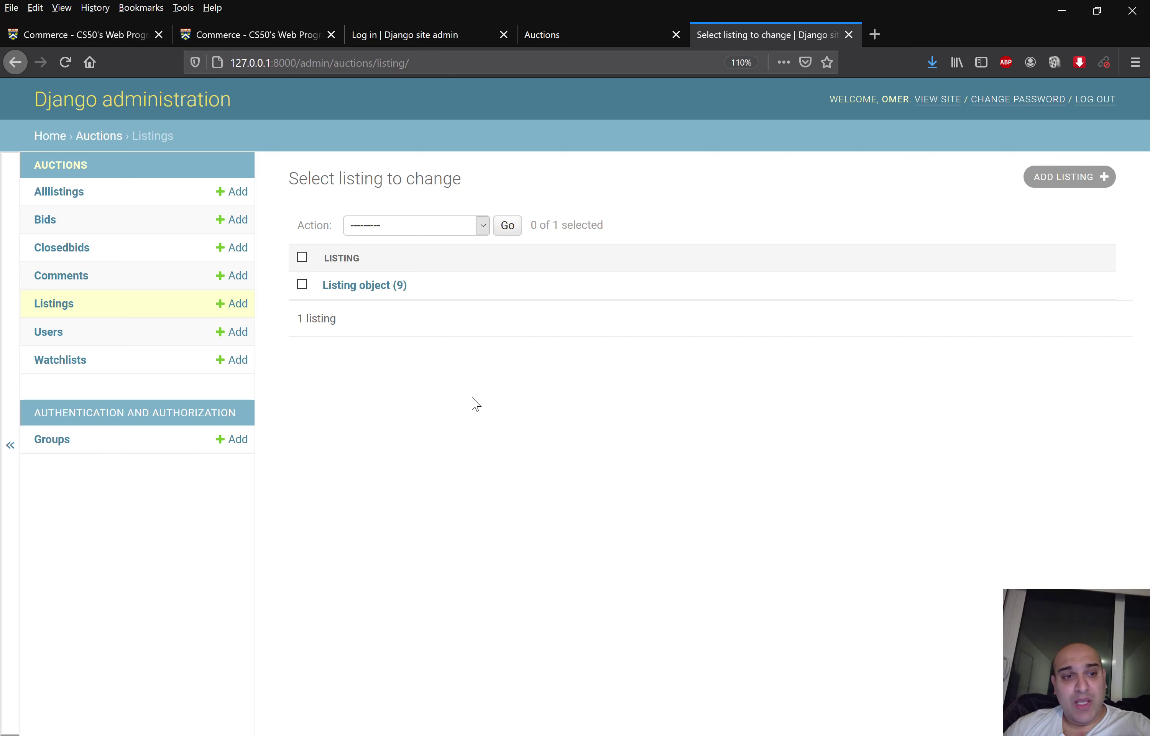
pyautogui.click(44, 346)
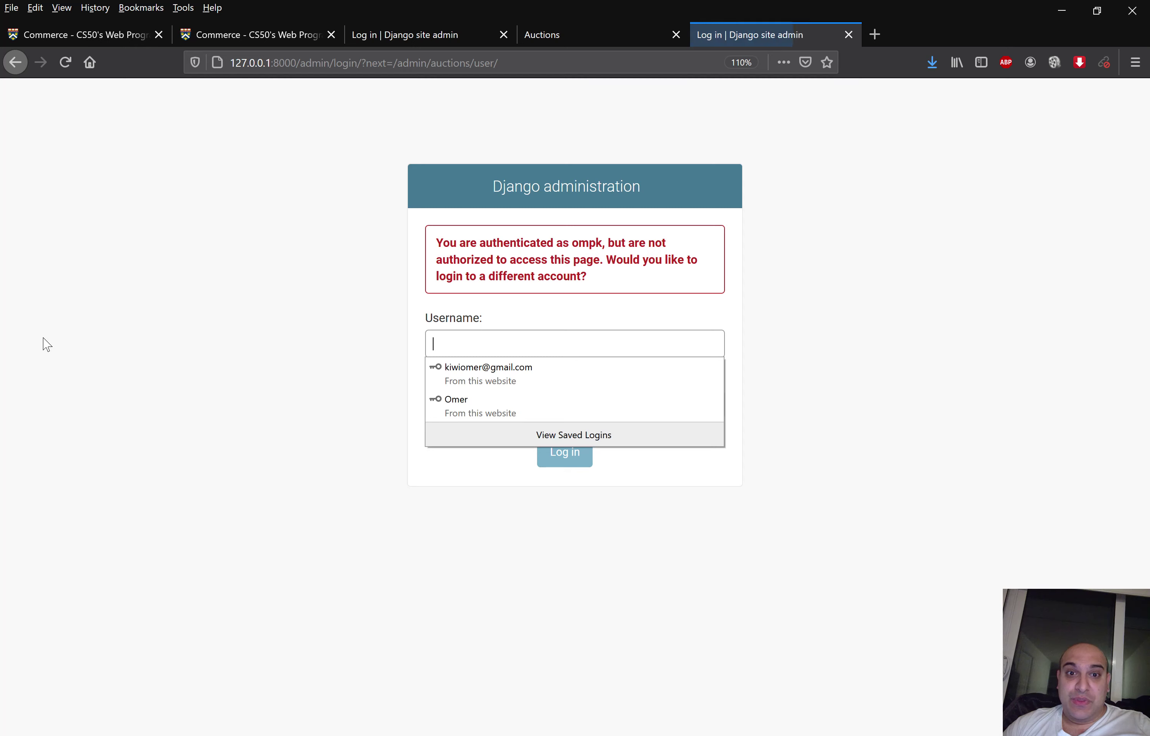
pyautogui.click(593, 29)
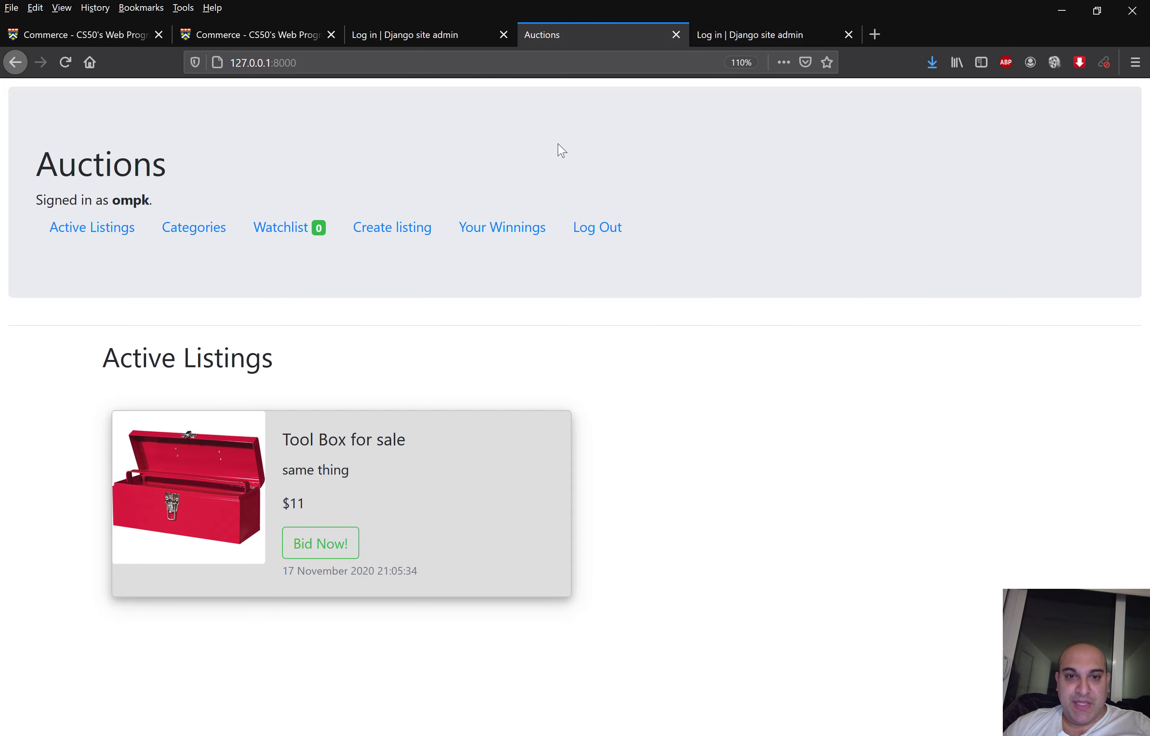
pyautogui.click(607, 229)
# - Fill in the saved superuser credentials on the admin login page
pyautogui.click(758, 28)
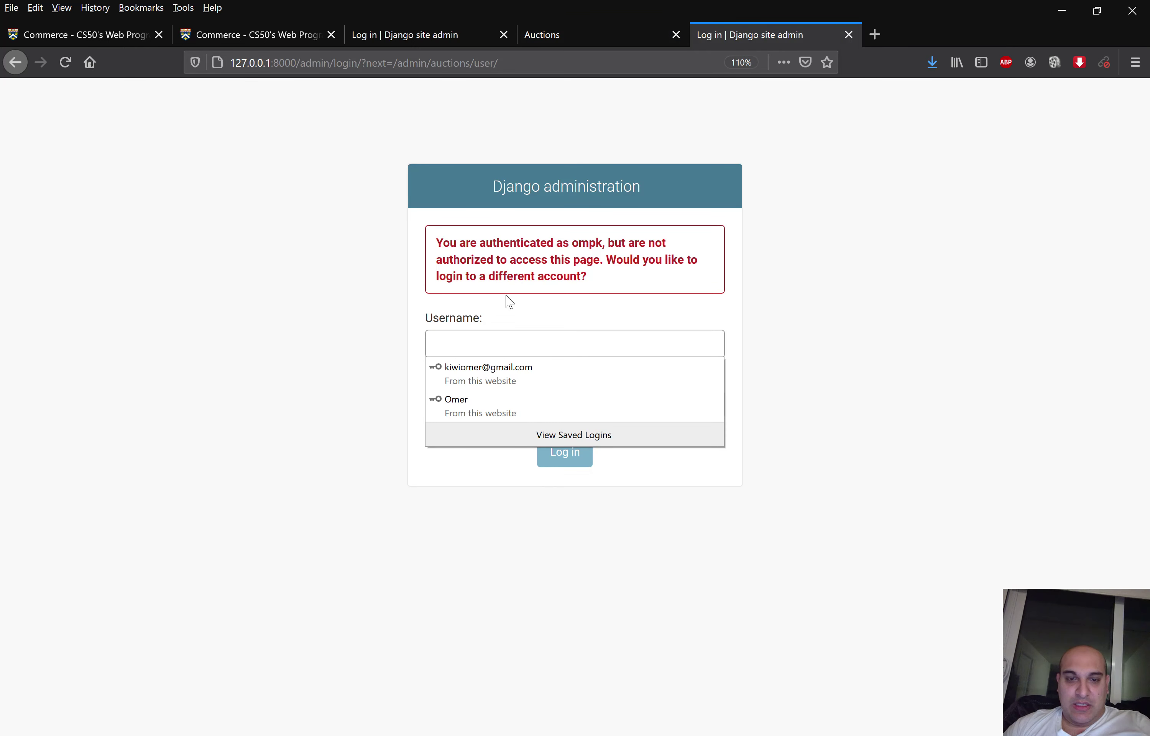
pyautogui.write('Ome')
pyautogui.press('Down')
pyautogui.press('Return')
pyautogui.press('Tab')
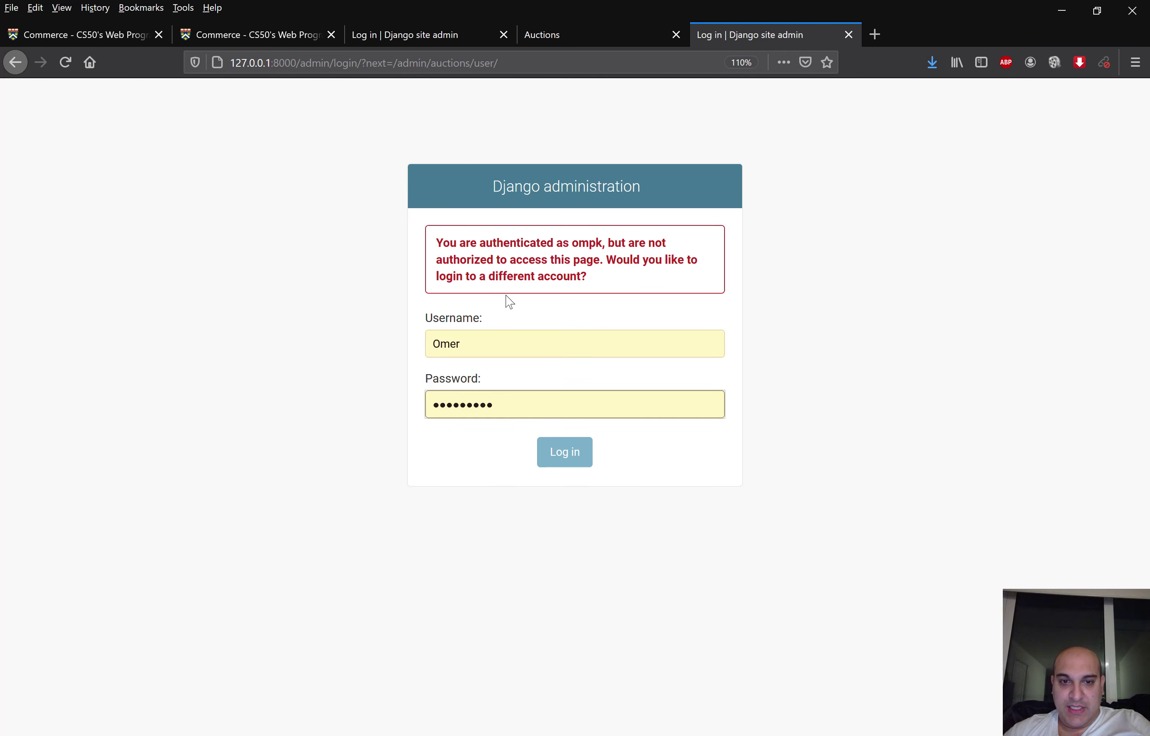
# - Log in as the superuser and delete the second user account with 'Delete selected users', leaving four users
pyautogui.click(556, 450)
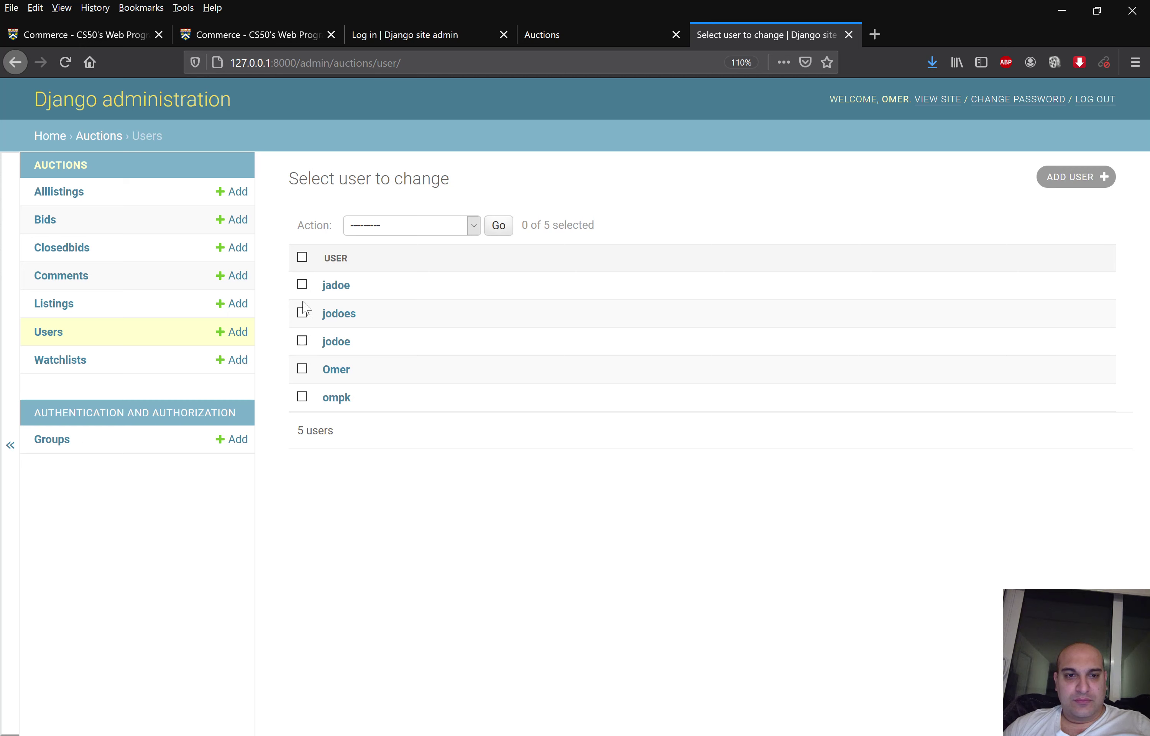
pyautogui.click(302, 286)
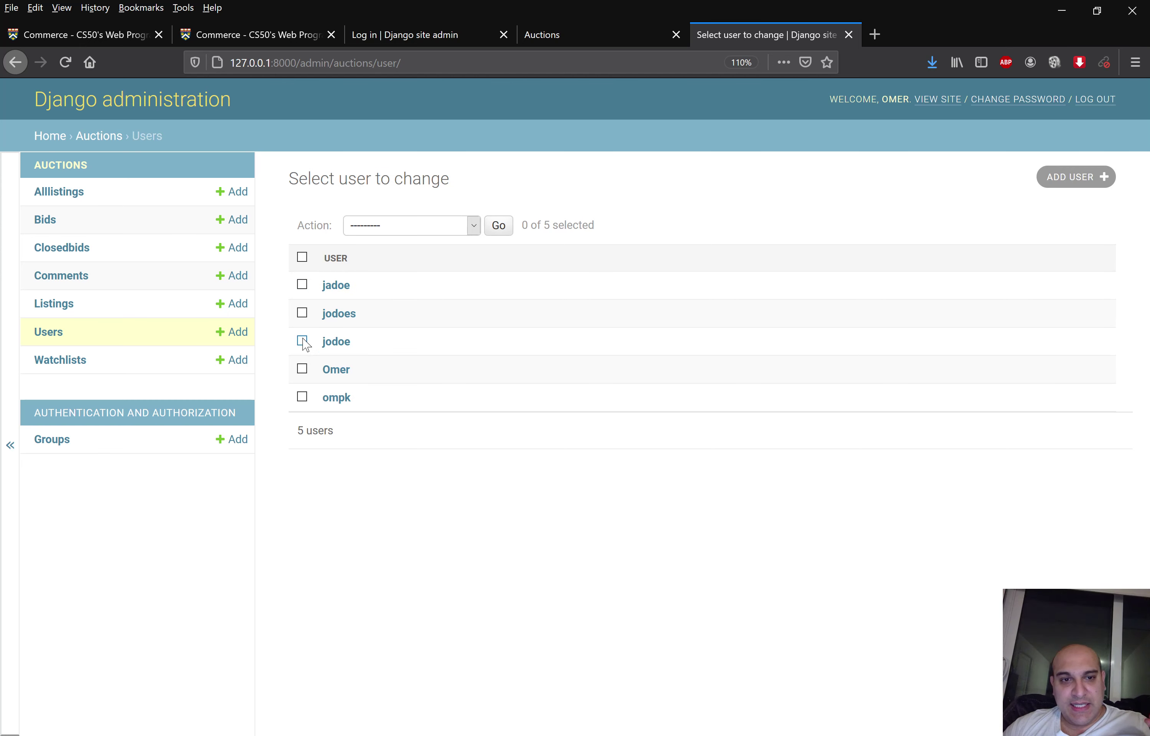
pyautogui.click(302, 314)
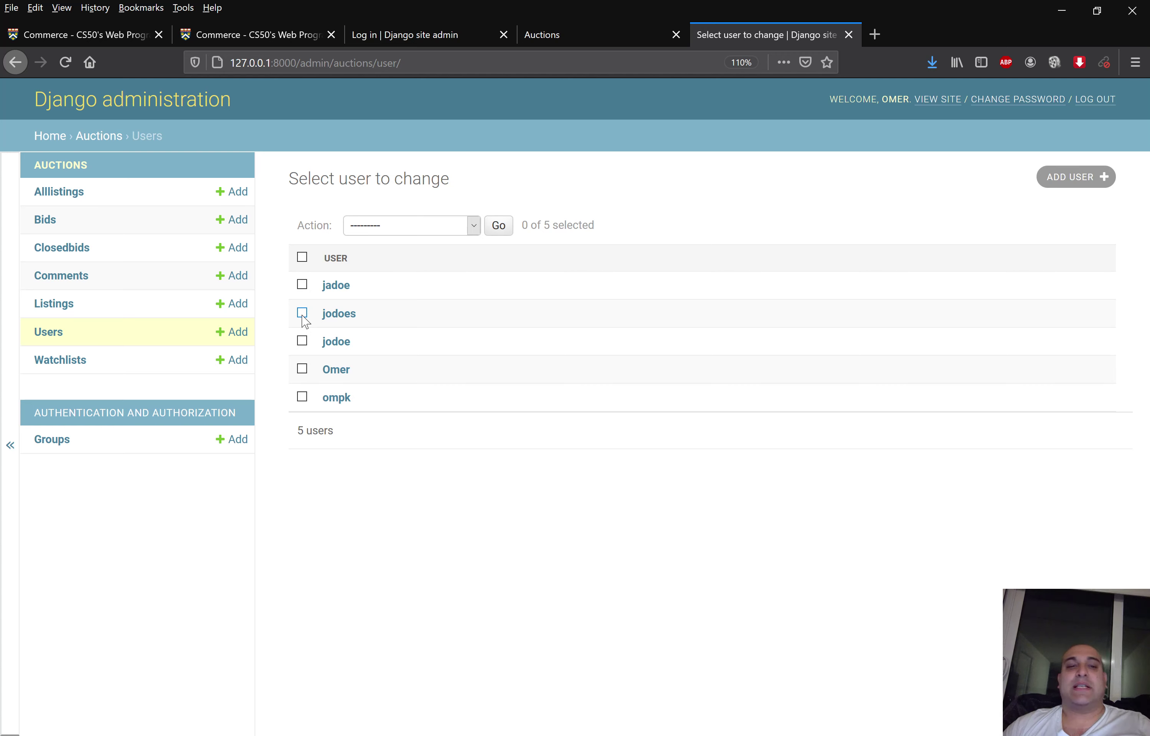
pyautogui.click(302, 314)
pyautogui.click(471, 226)
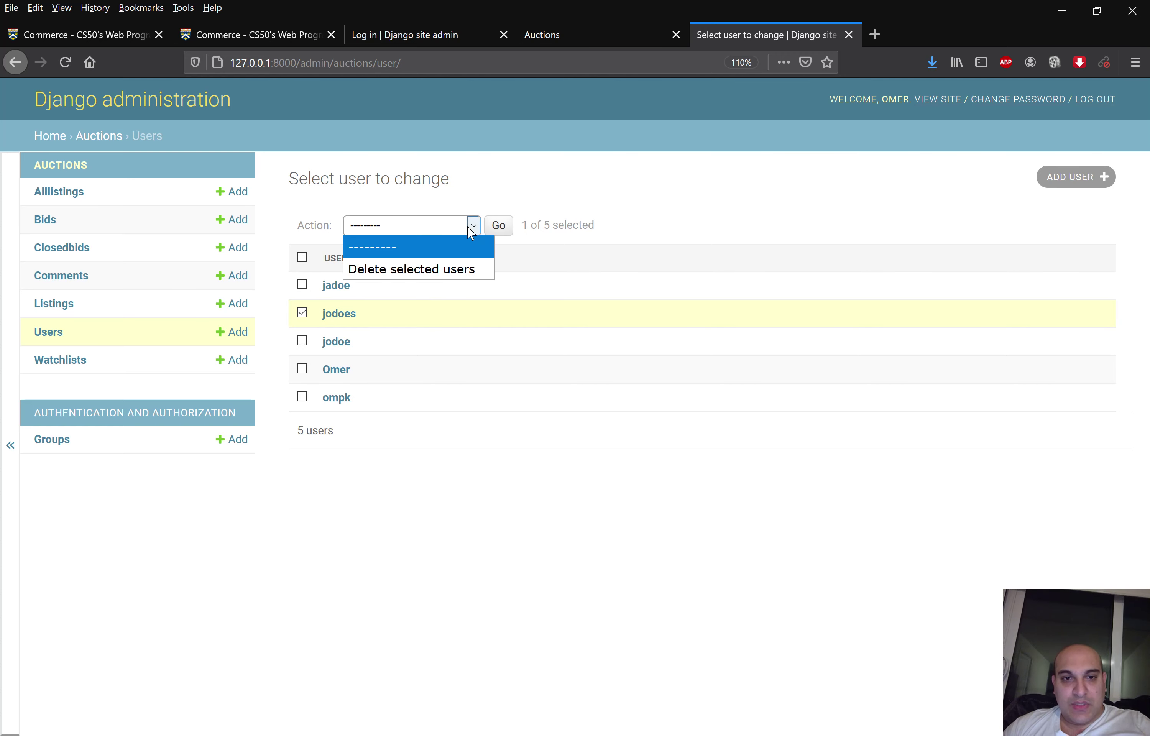
pyautogui.click(457, 269)
pyautogui.click(493, 237)
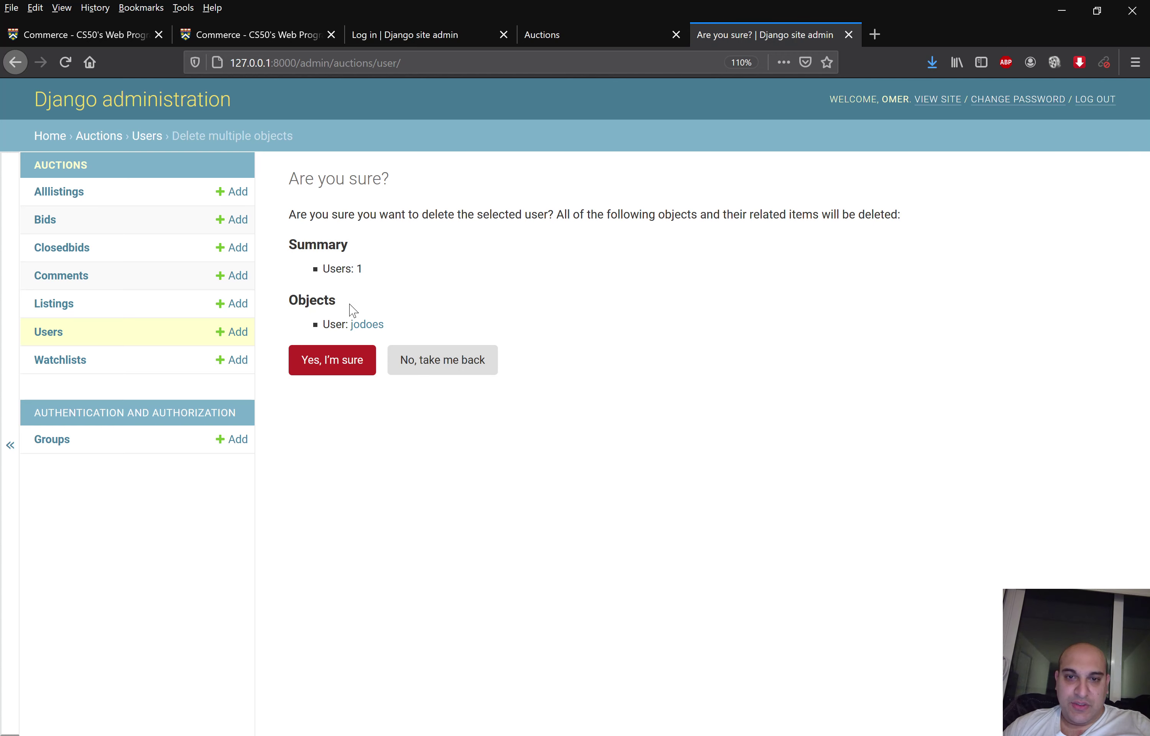
pyautogui.click(333, 364)
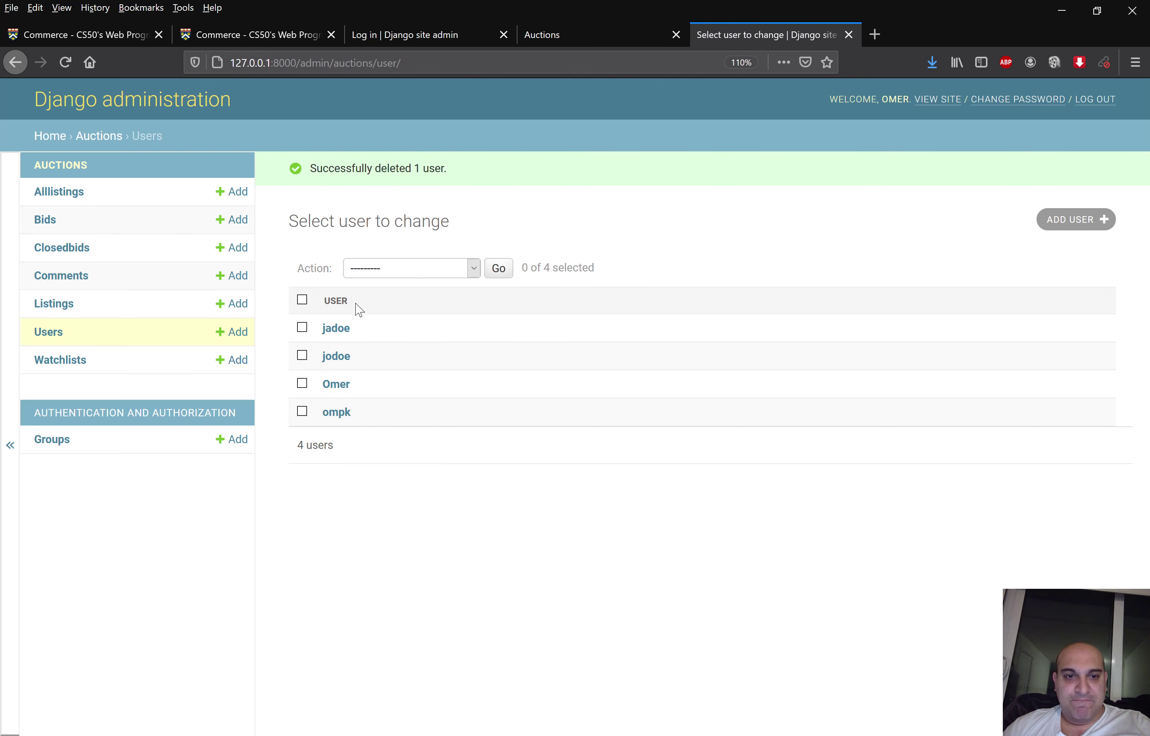
pyautogui.click(607, 46)
# - Attempt login as the deleted user with a dummy password, get rejected, then return to the admin users list
pyautogui.click(175, 230)
pyautogui.click(202, 399)
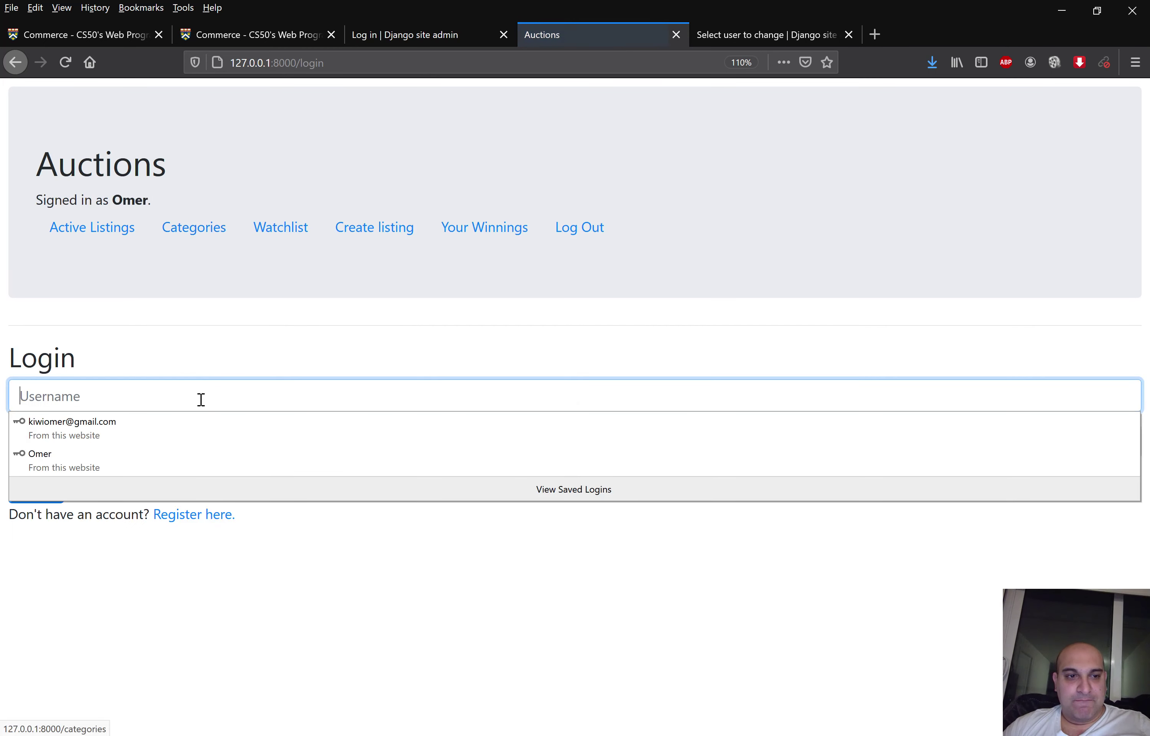
pyautogui.write('jodoes')
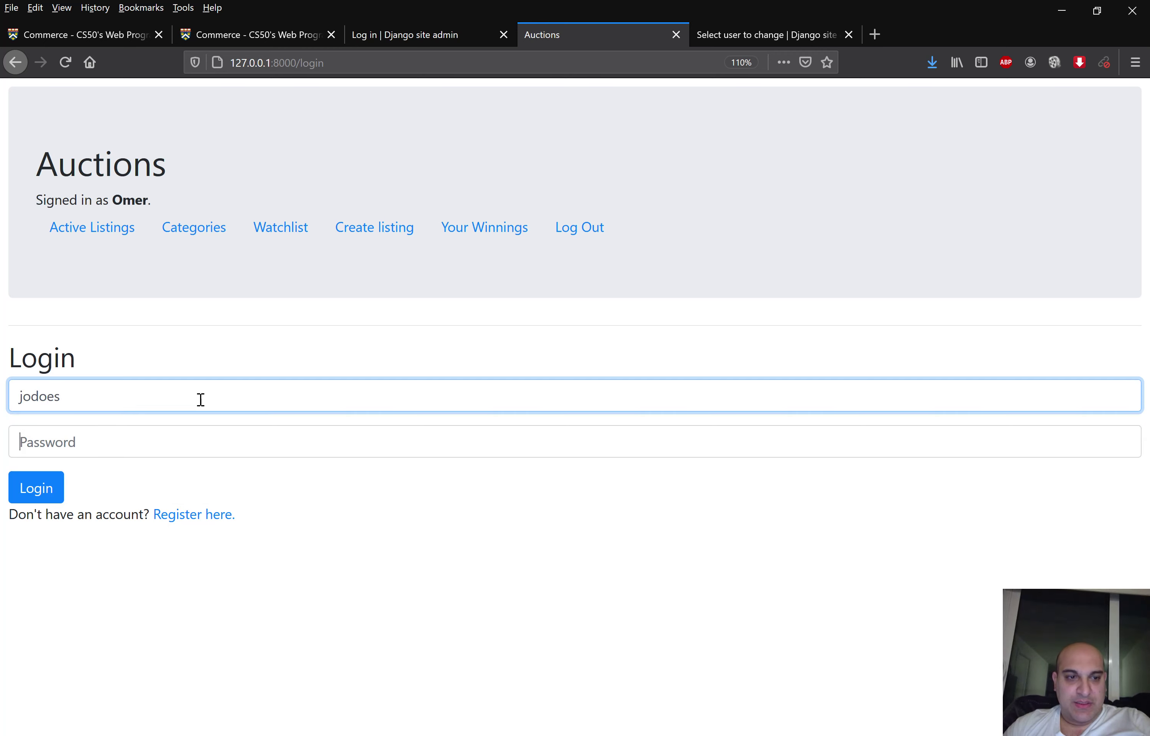
pyautogui.press('Tab')
pyautogui.write('x')
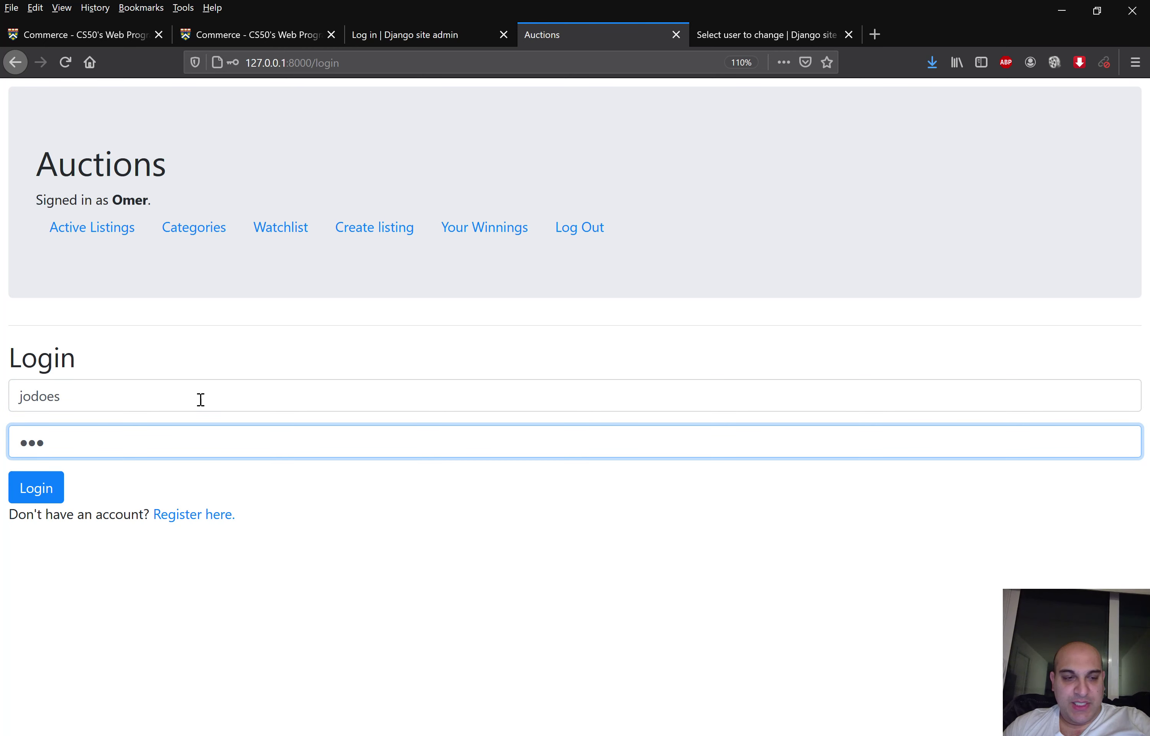
pyautogui.press('Return')
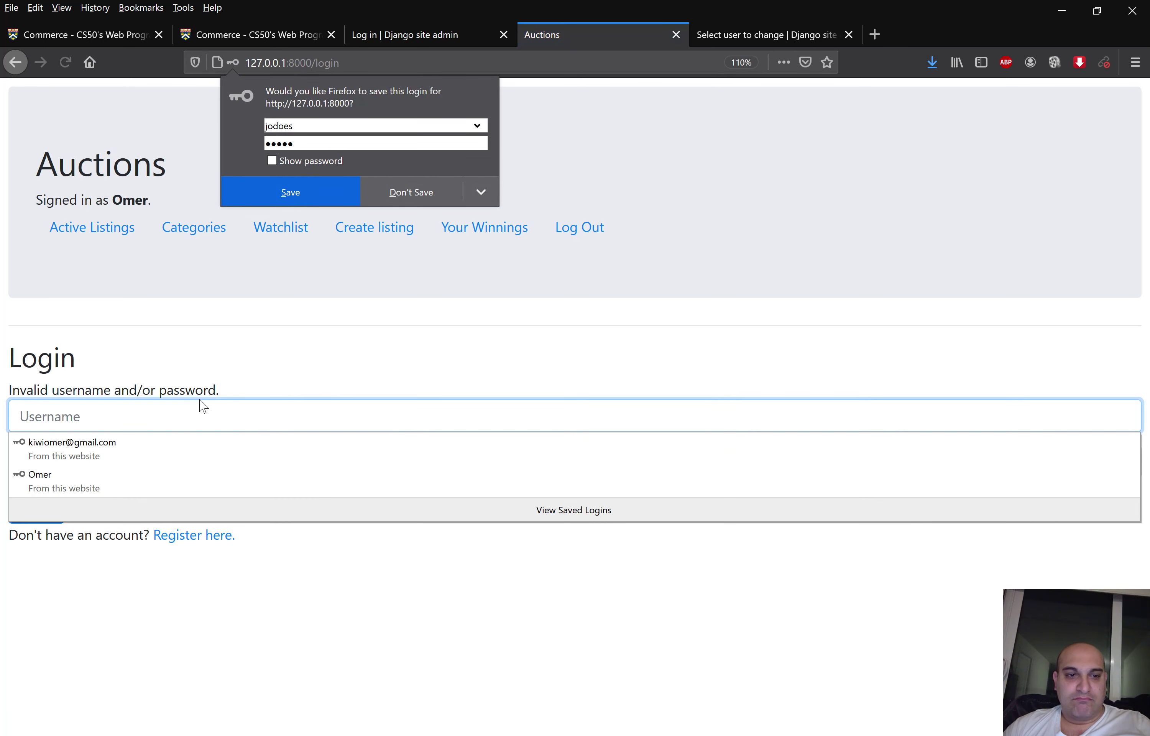
pyautogui.click(272, 358)
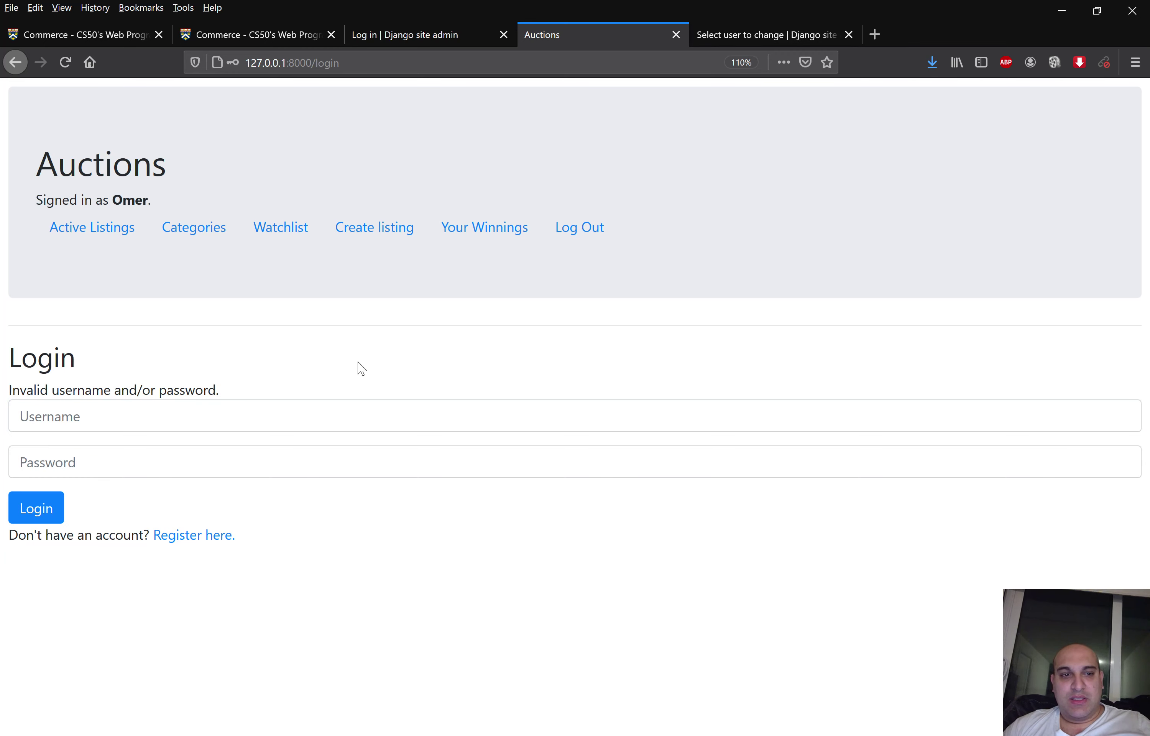
pyautogui.click(755, 36)
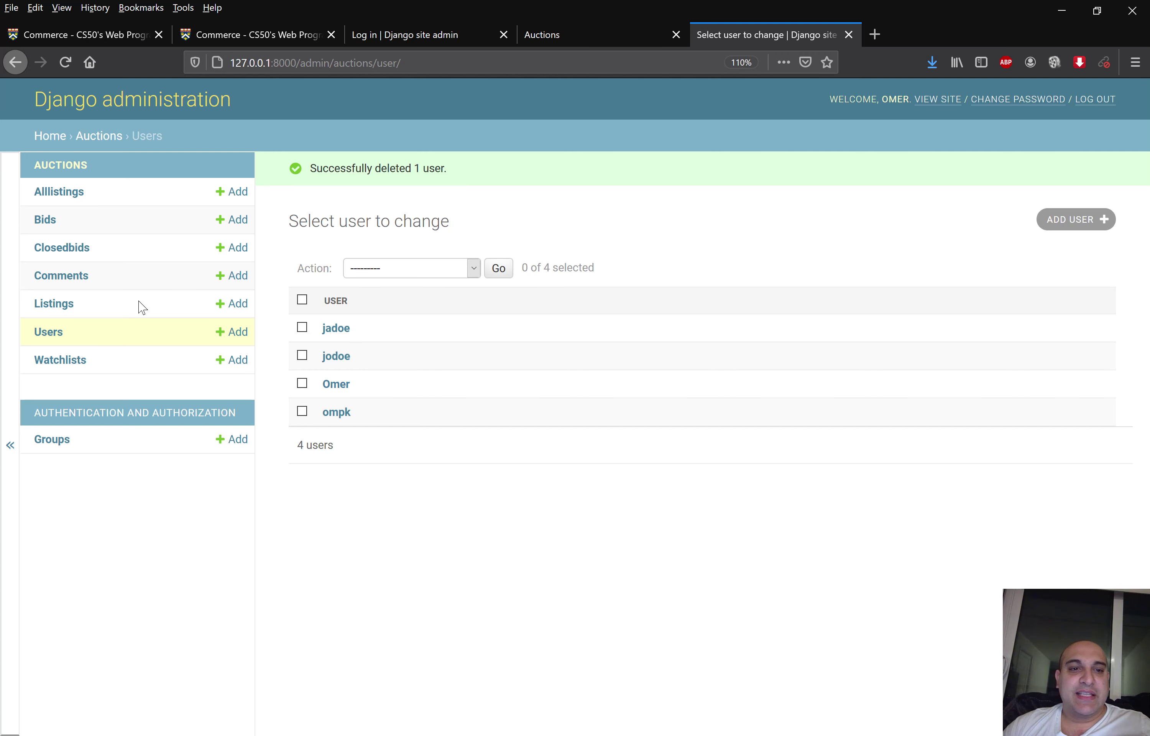
# - View Comment object (4), 'i love it', then show Active Listings with the Tool Box at $11
pyautogui.click(71, 276)
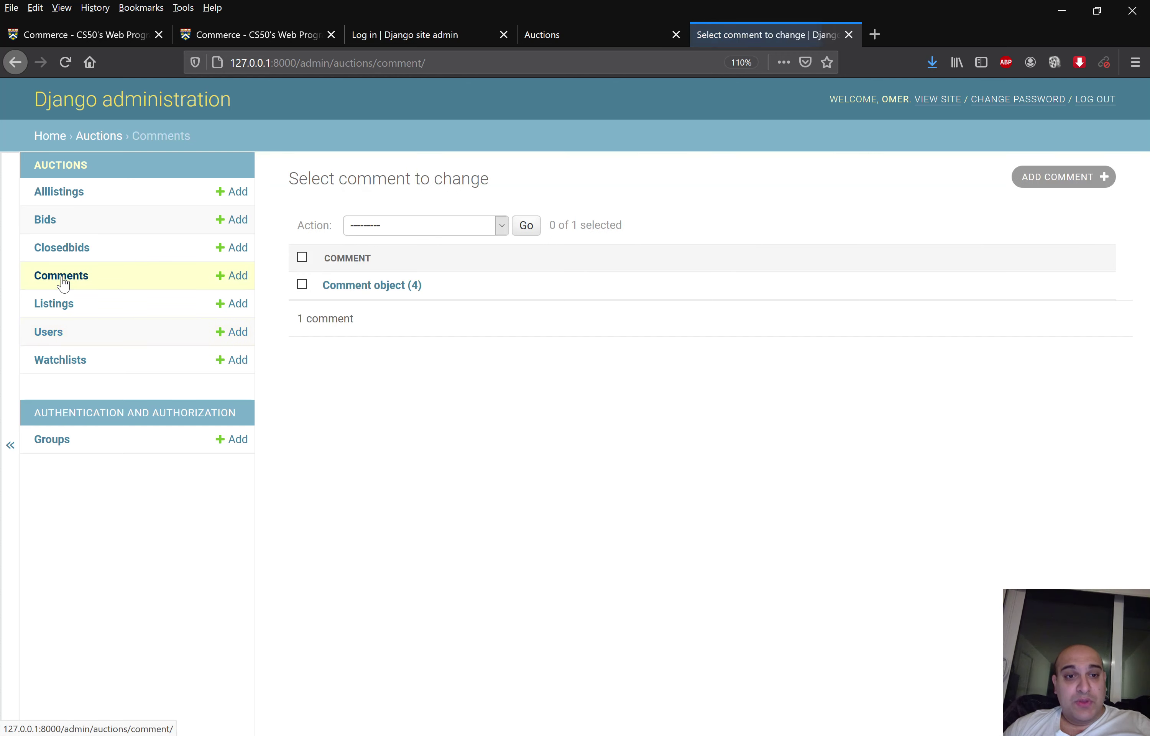
pyautogui.click(392, 288)
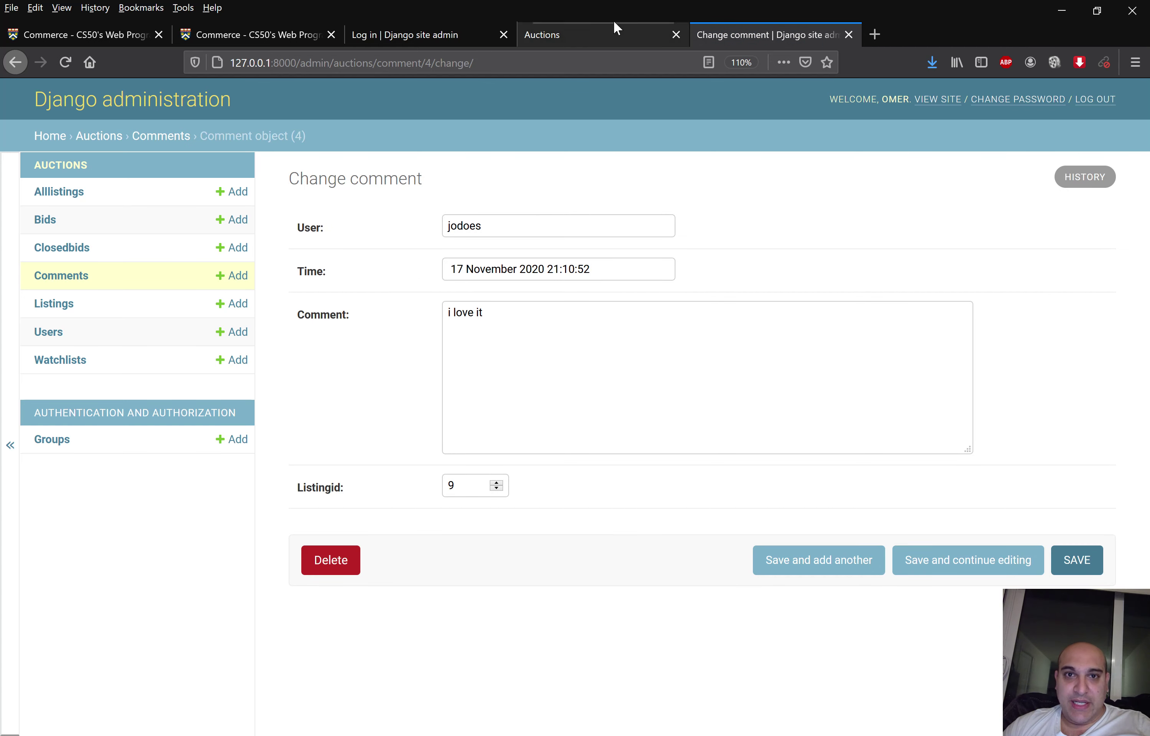
pyautogui.click(613, 35)
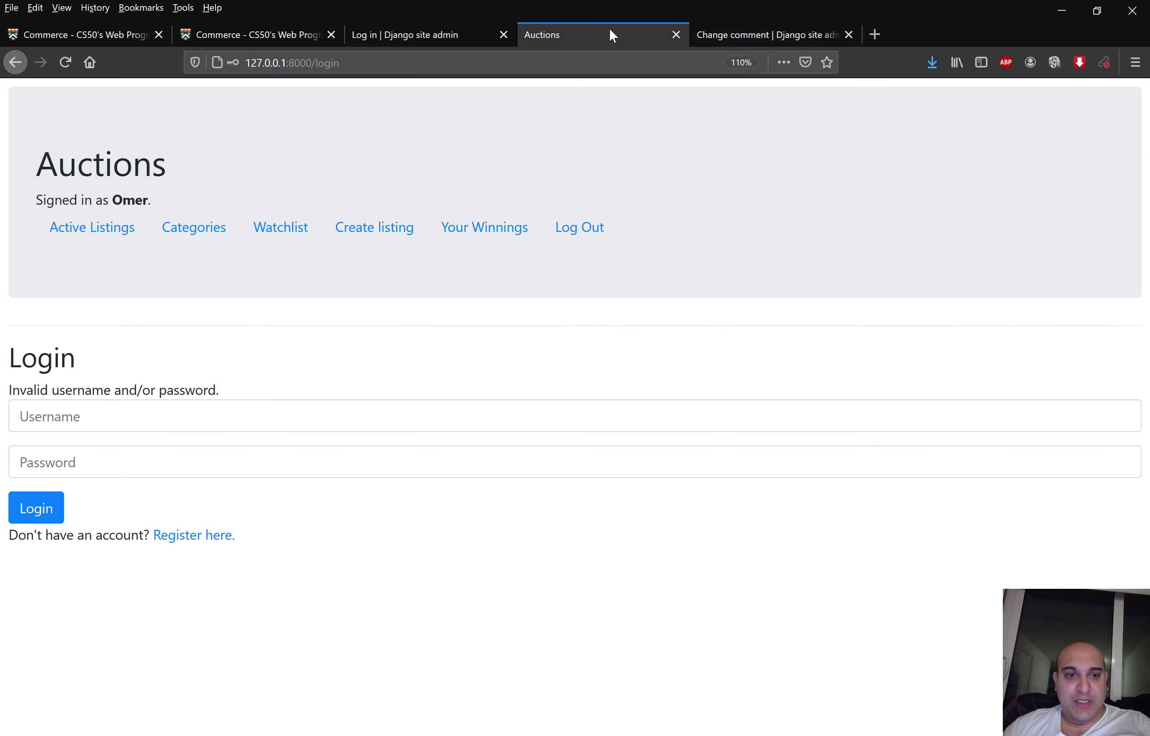
pyautogui.click(115, 235)
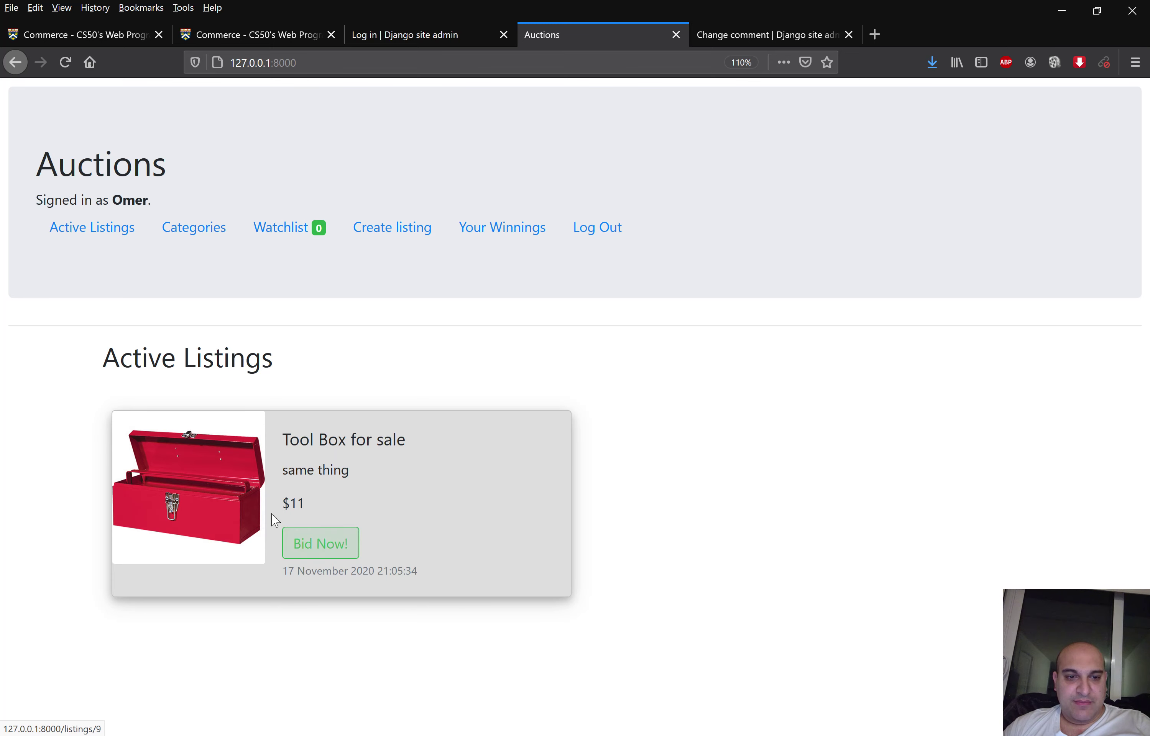
# - Post the comment 'good thing' on the Tool Box for sale listing, then return to the admin comment page
pyautogui.click(324, 549)
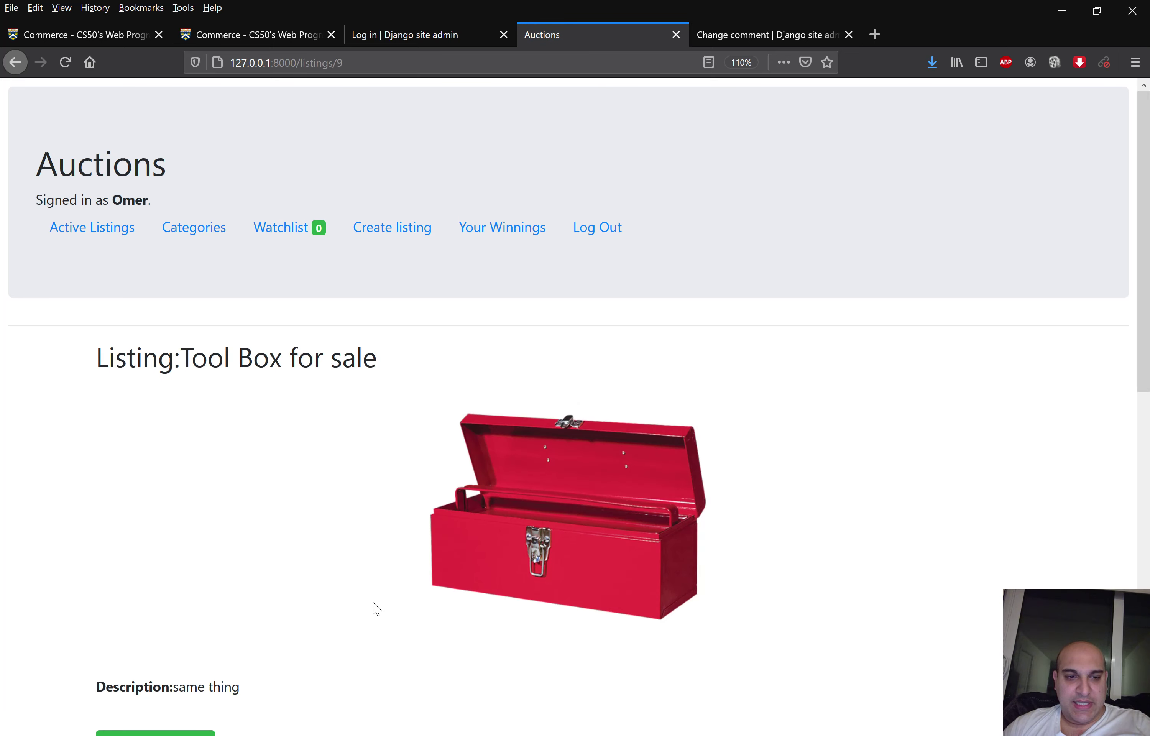
pyautogui.scroll(-5, 374, 608)
pyautogui.click(331, 465)
pyautogui.write('good ')
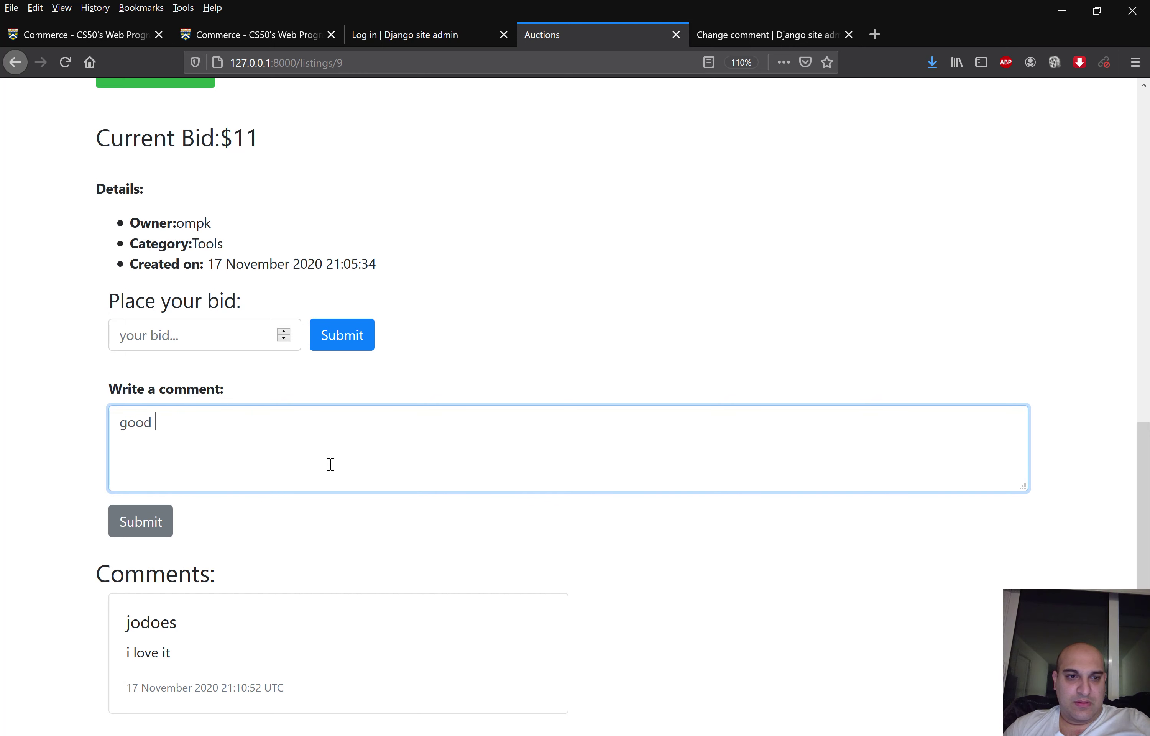
pyautogui.write('thing')
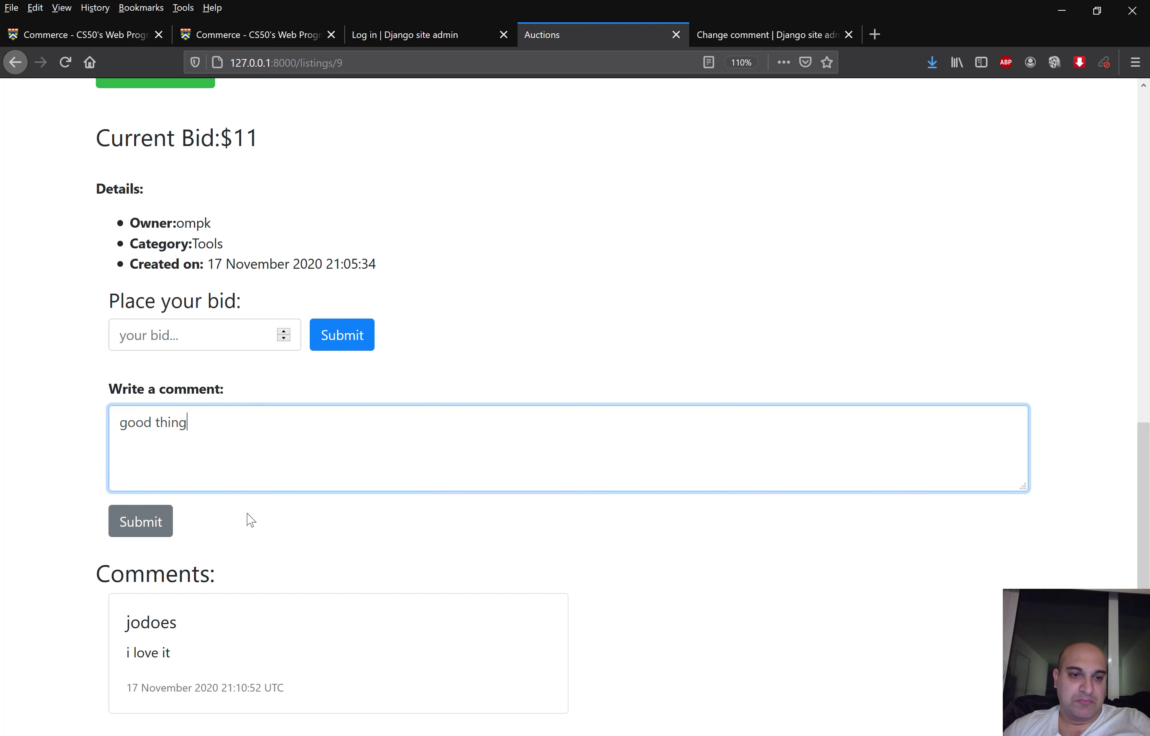
pyautogui.click(155, 534)
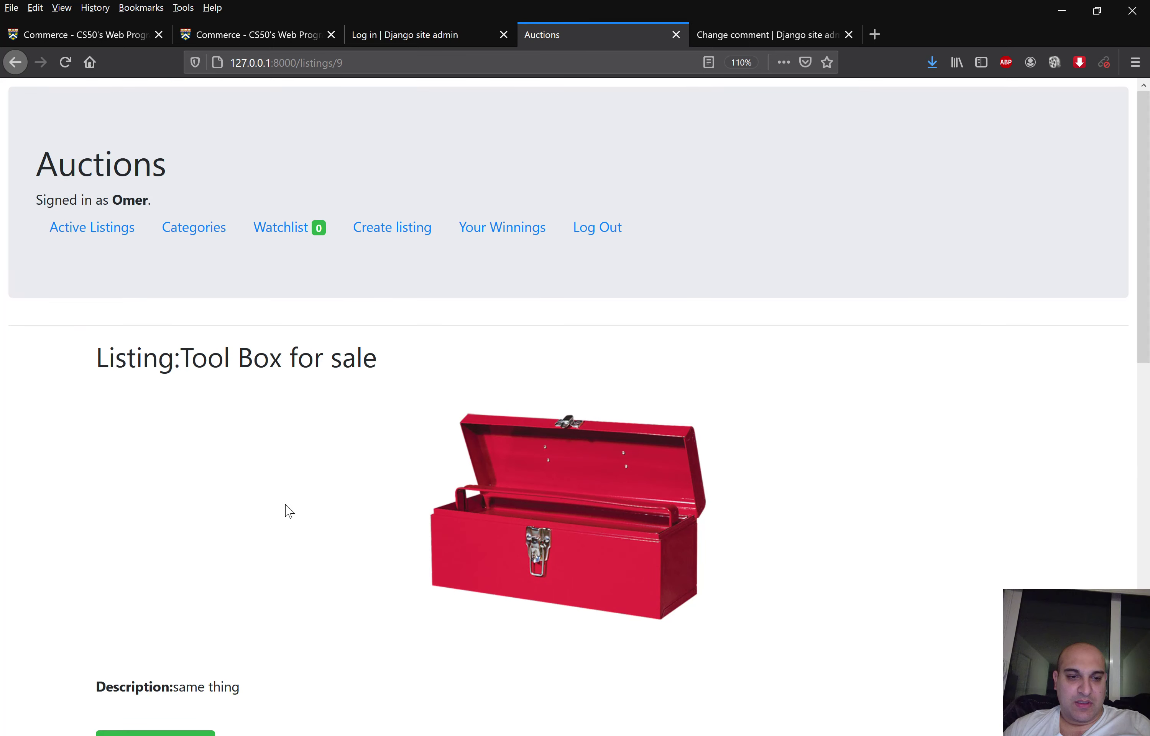
pyautogui.scroll(-6, 287, 510)
pyautogui.scroll(10, 288, 510)
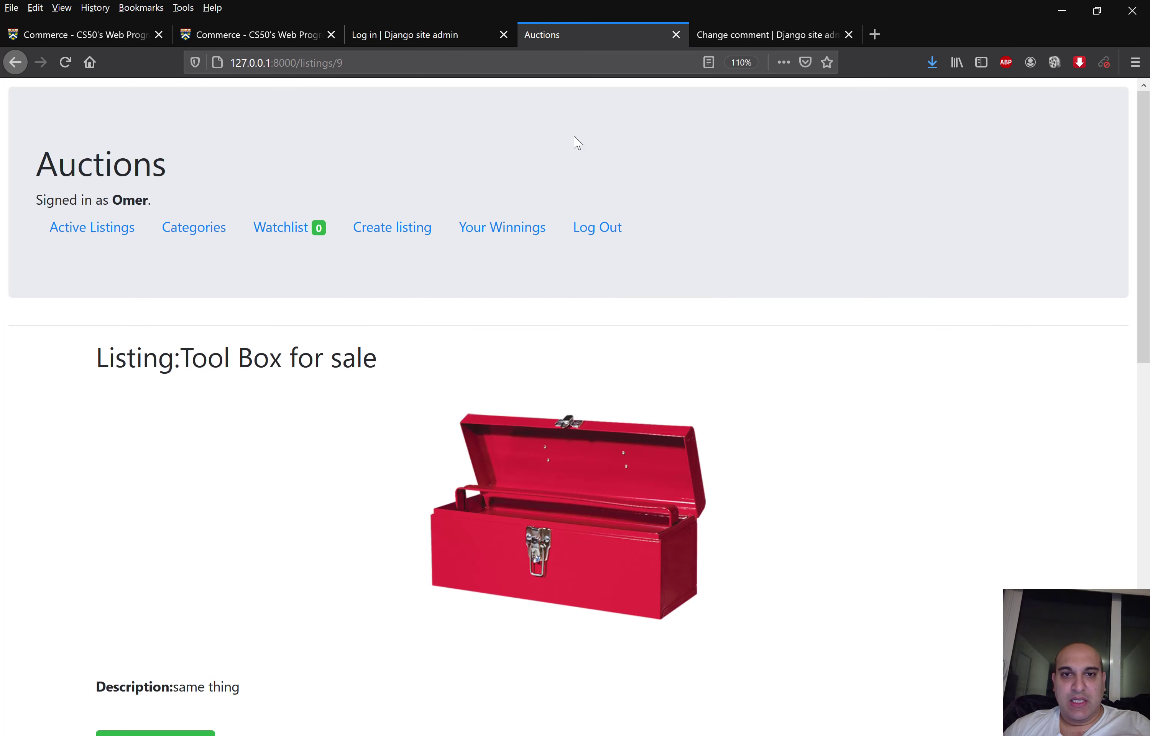
pyautogui.click(746, 40)
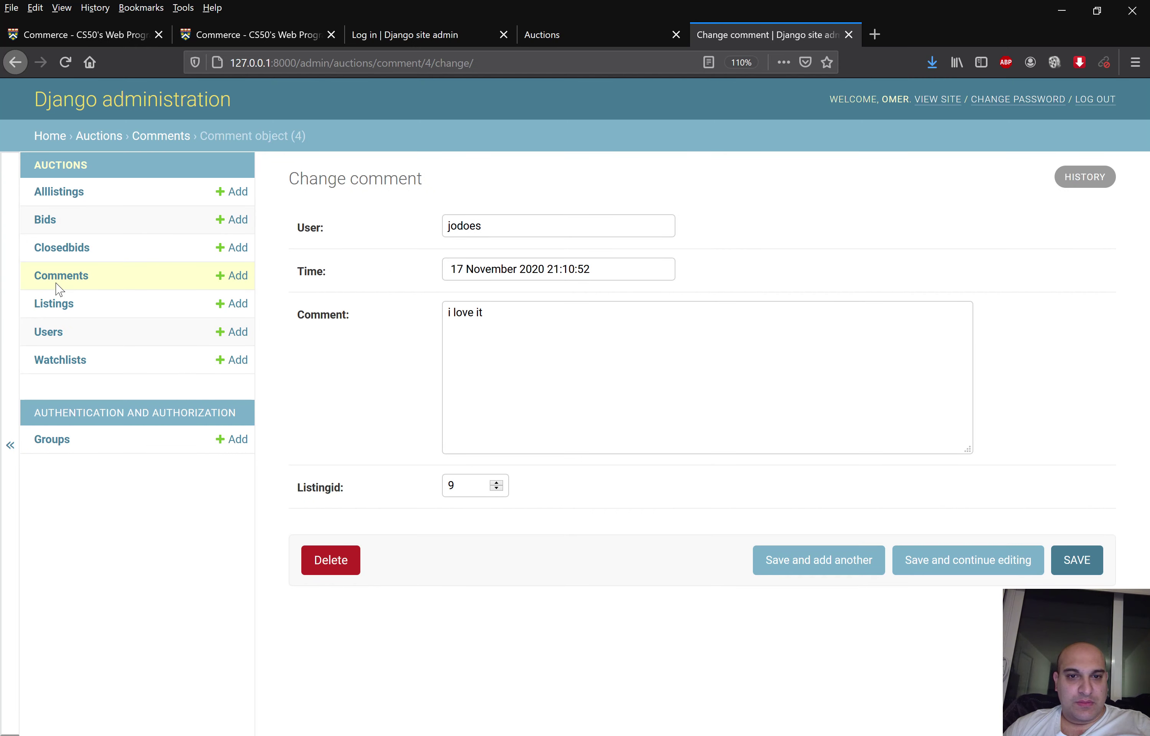
# - Check the admin comments and Comment object (4), view the listing's comments, then reopen the comments list
pyautogui.click(57, 313)
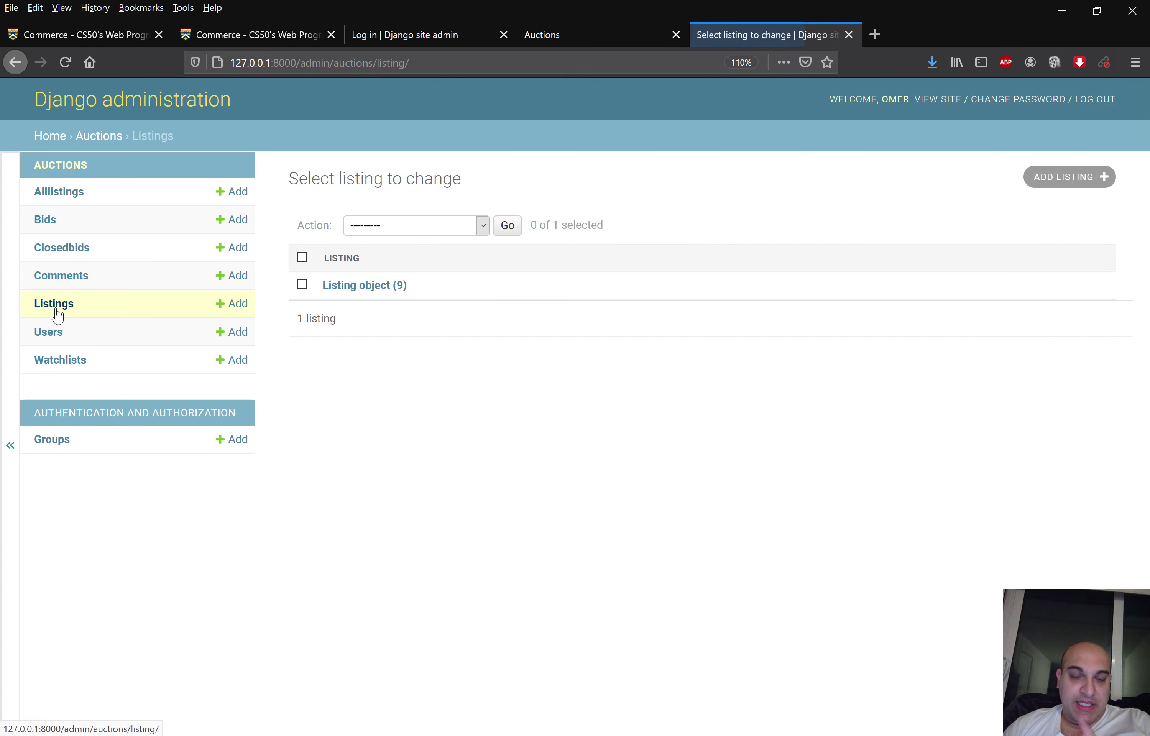
pyautogui.click(76, 286)
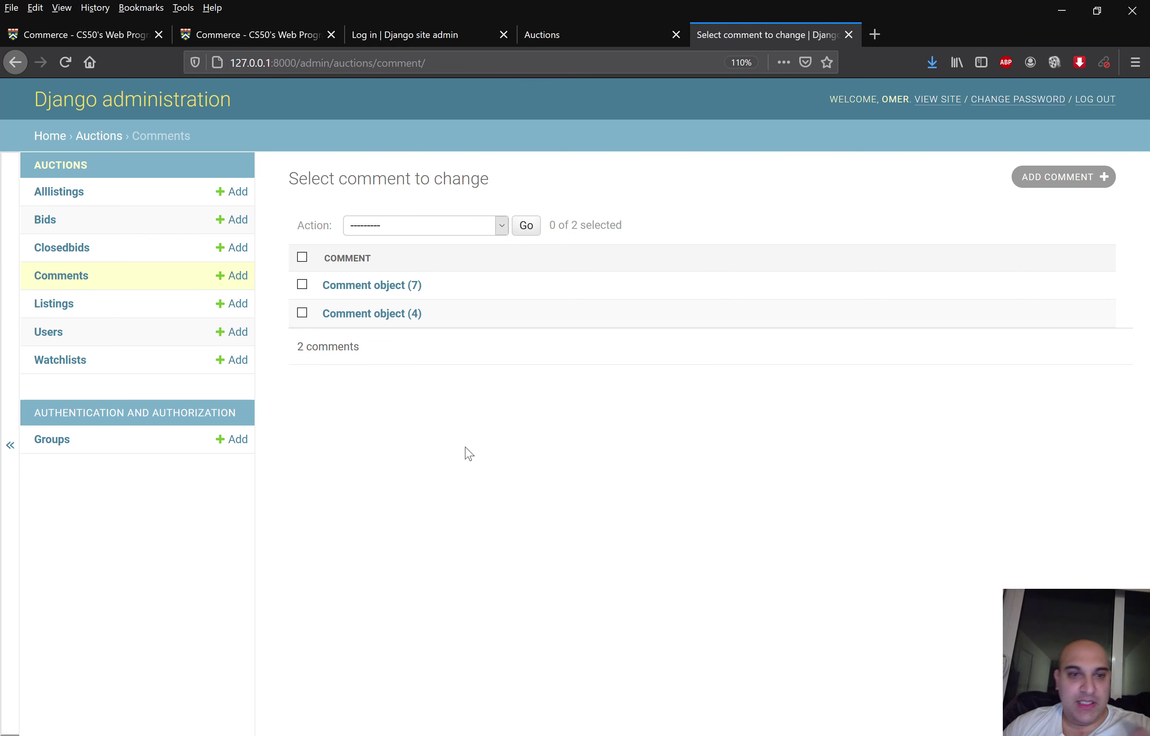
pyautogui.click(382, 314)
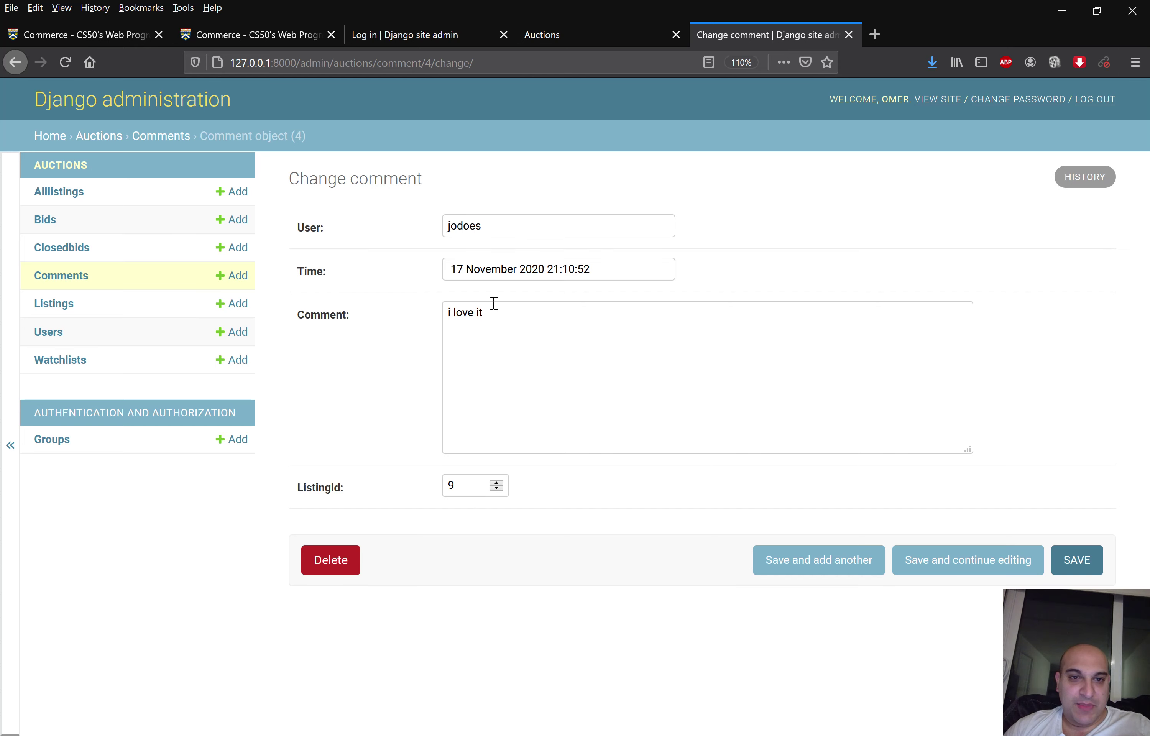
pyautogui.click(604, 43)
pyautogui.scroll(-12, 434, 420)
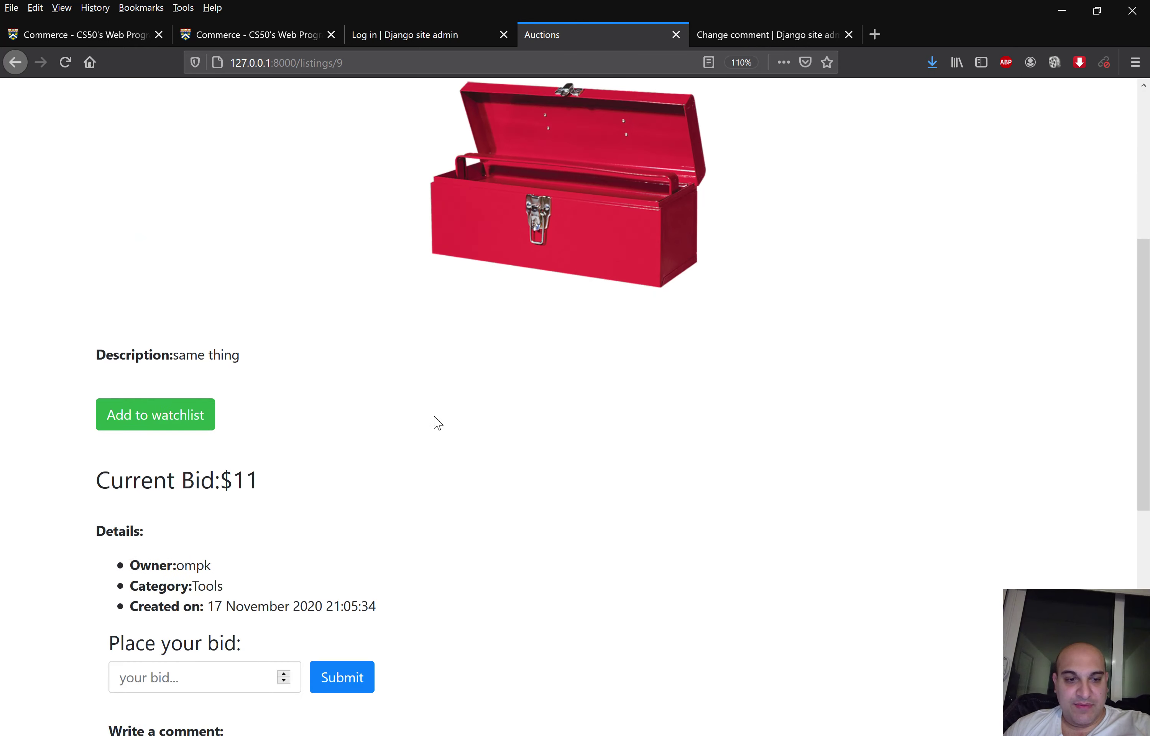
pyautogui.scroll(-2, 438, 423)
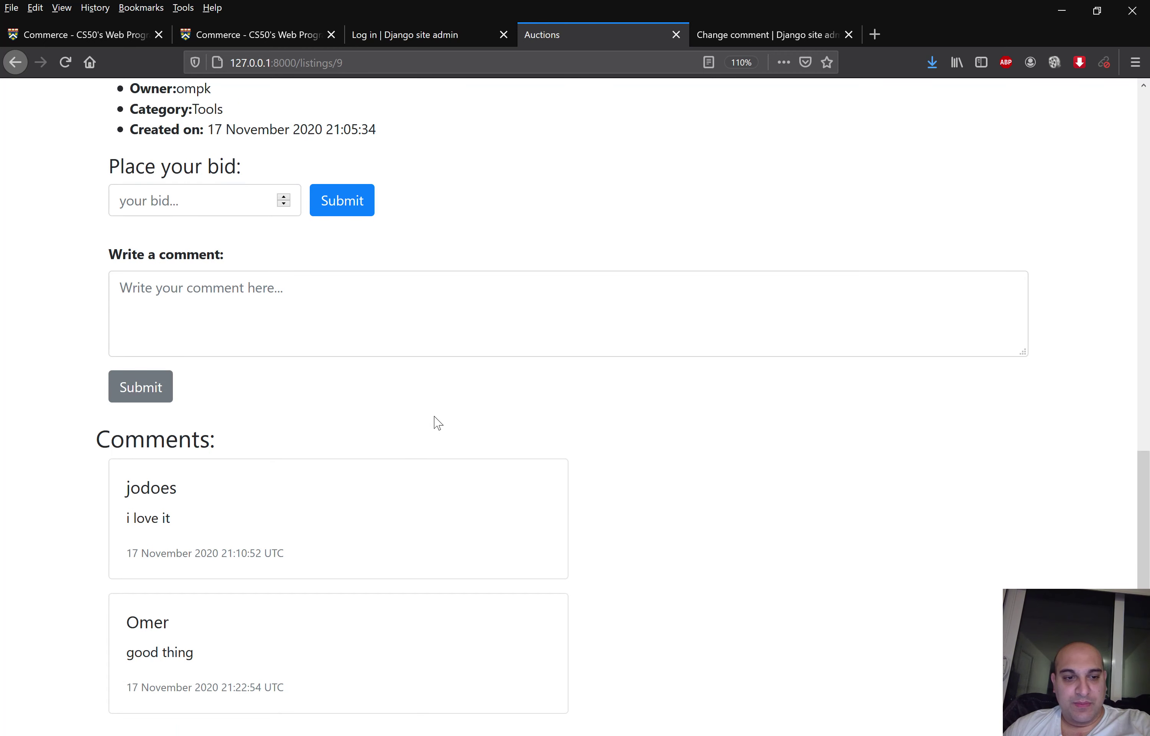
pyautogui.click(736, 35)
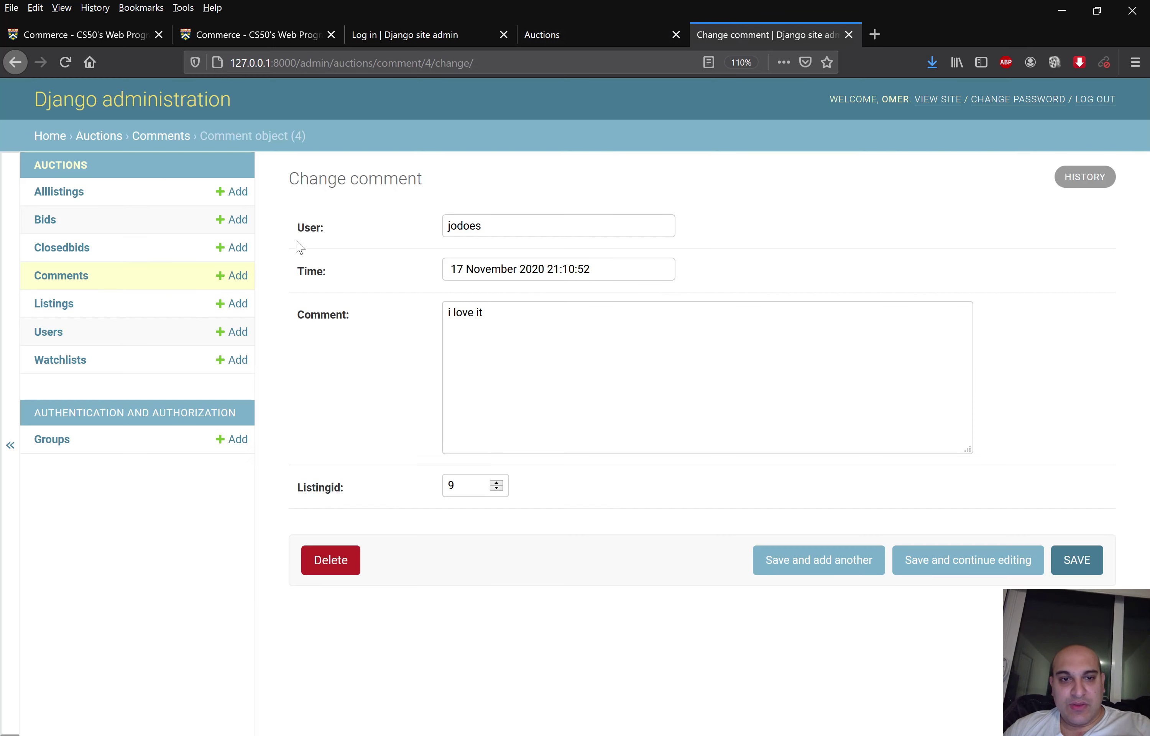
pyautogui.click(73, 280)
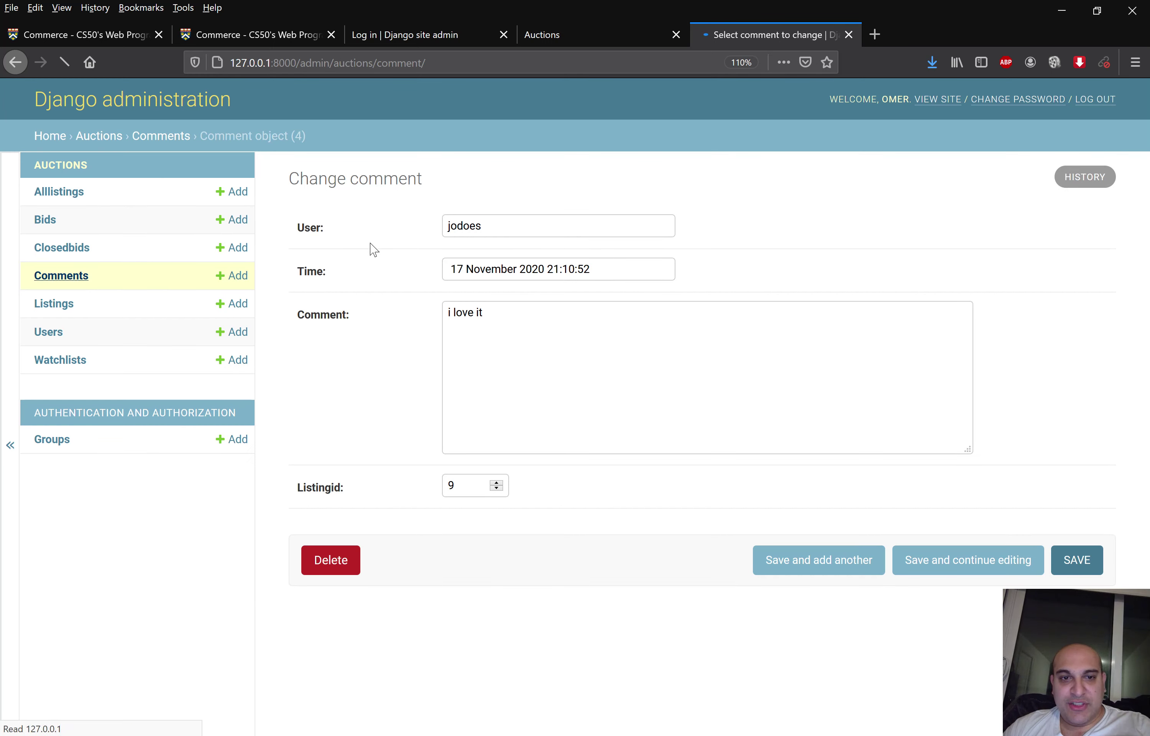
# - Delete Comment object (7), 'good thing', after one cancelled attempt, and reload the comments list
pyautogui.click(404, 289)
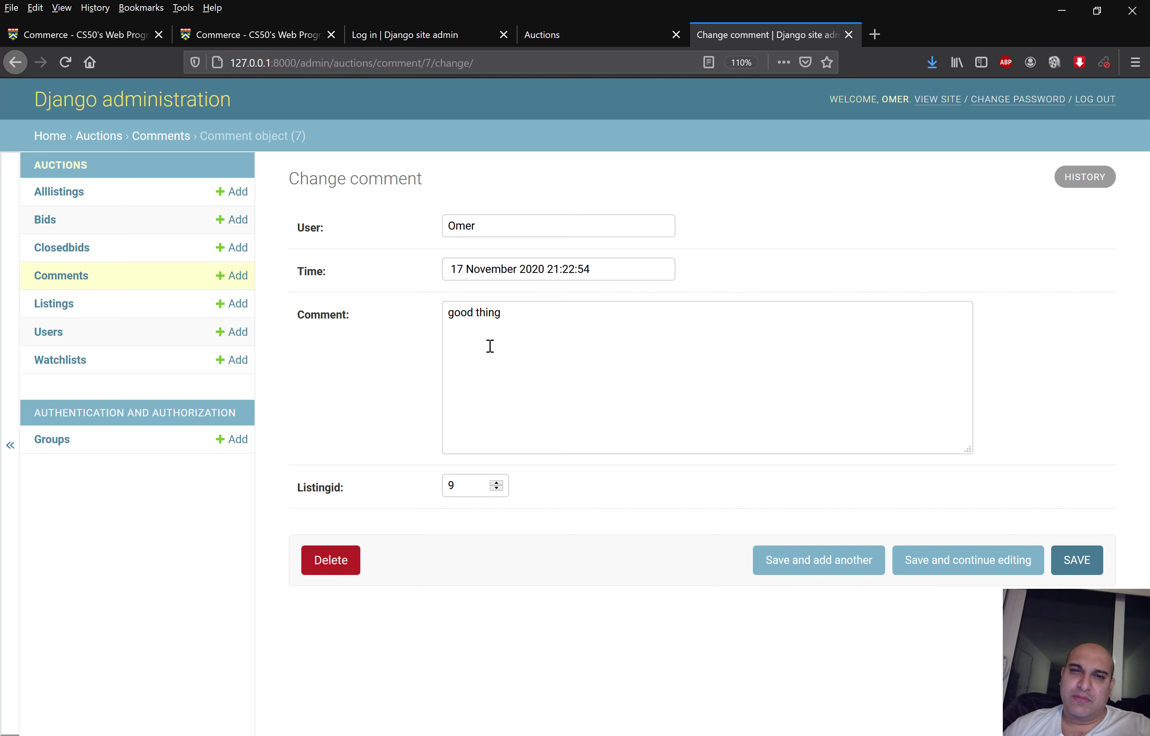
pyautogui.click(342, 559)
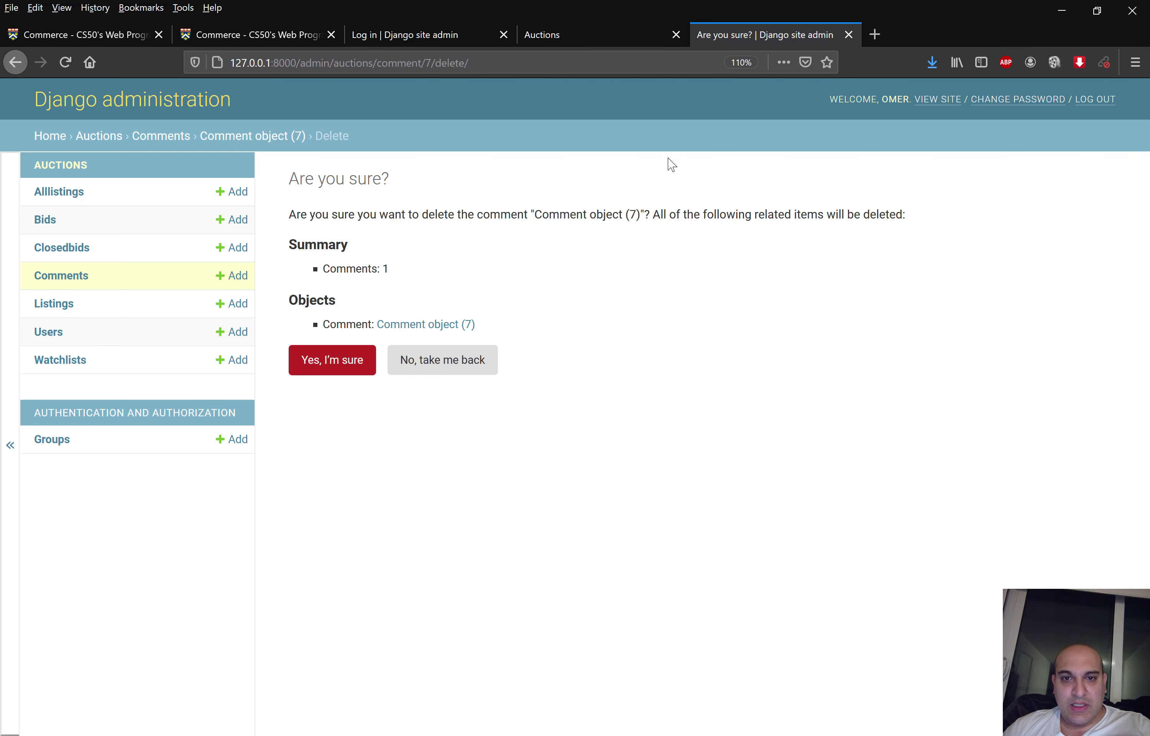
pyautogui.click(458, 368)
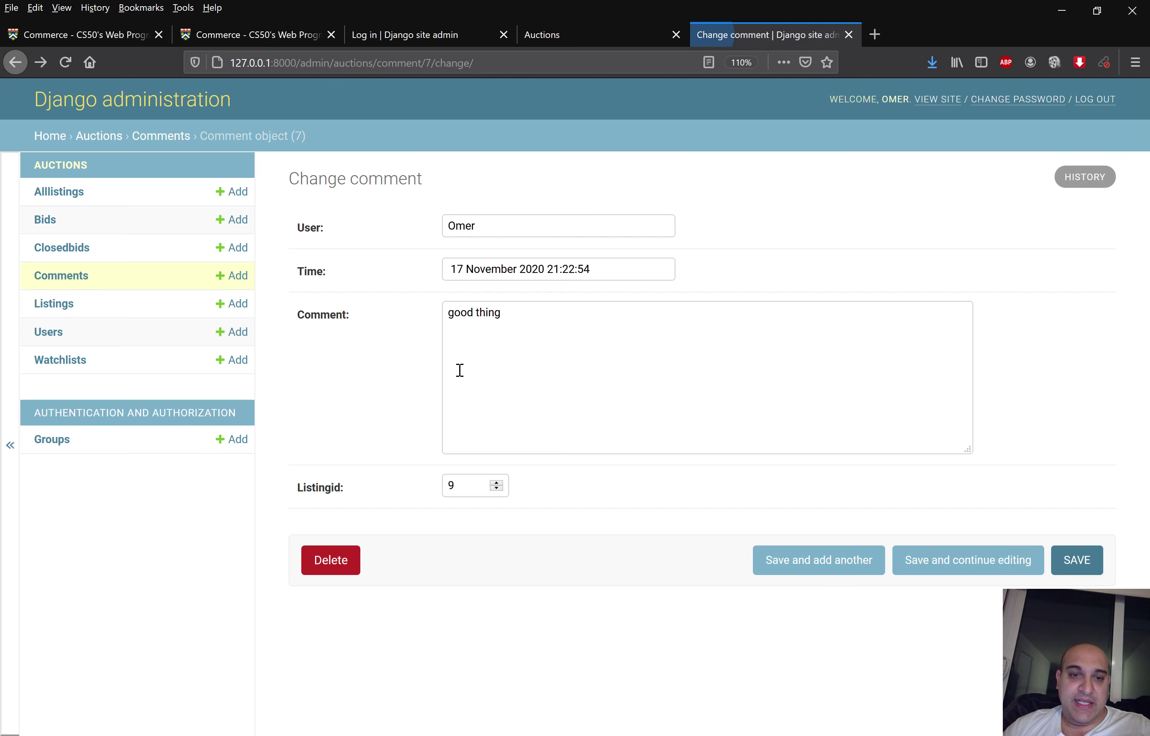
pyautogui.click(340, 563)
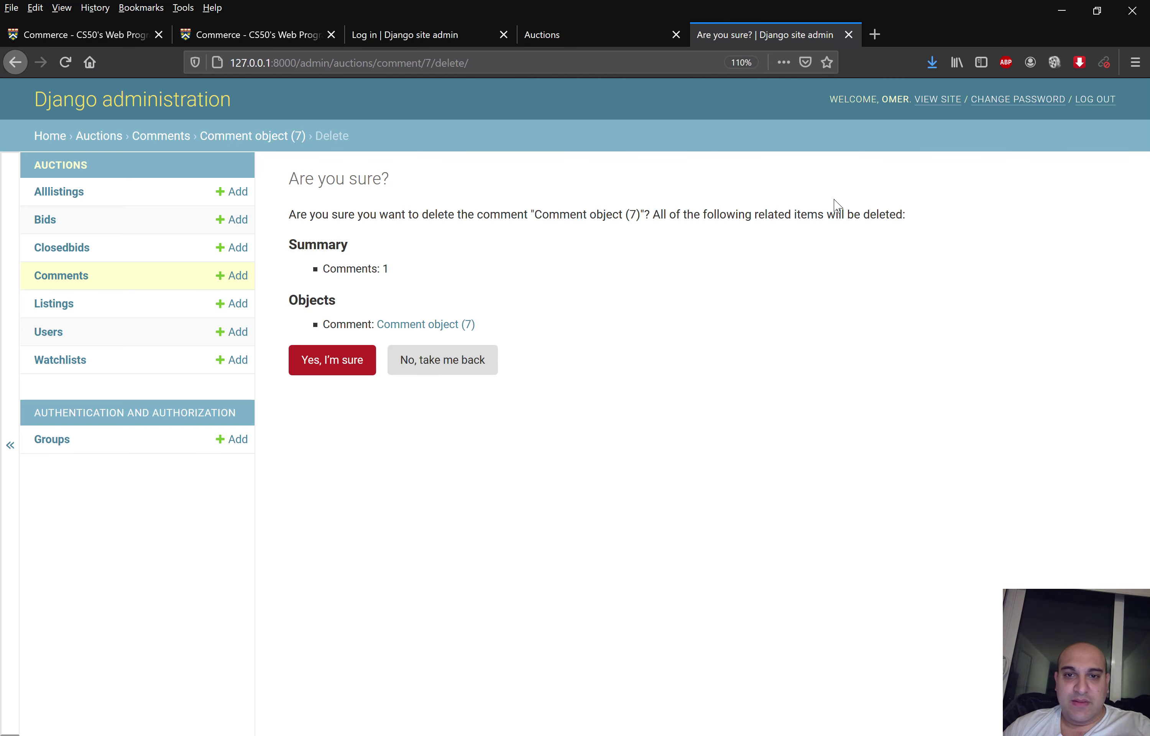
pyautogui.click(310, 358)
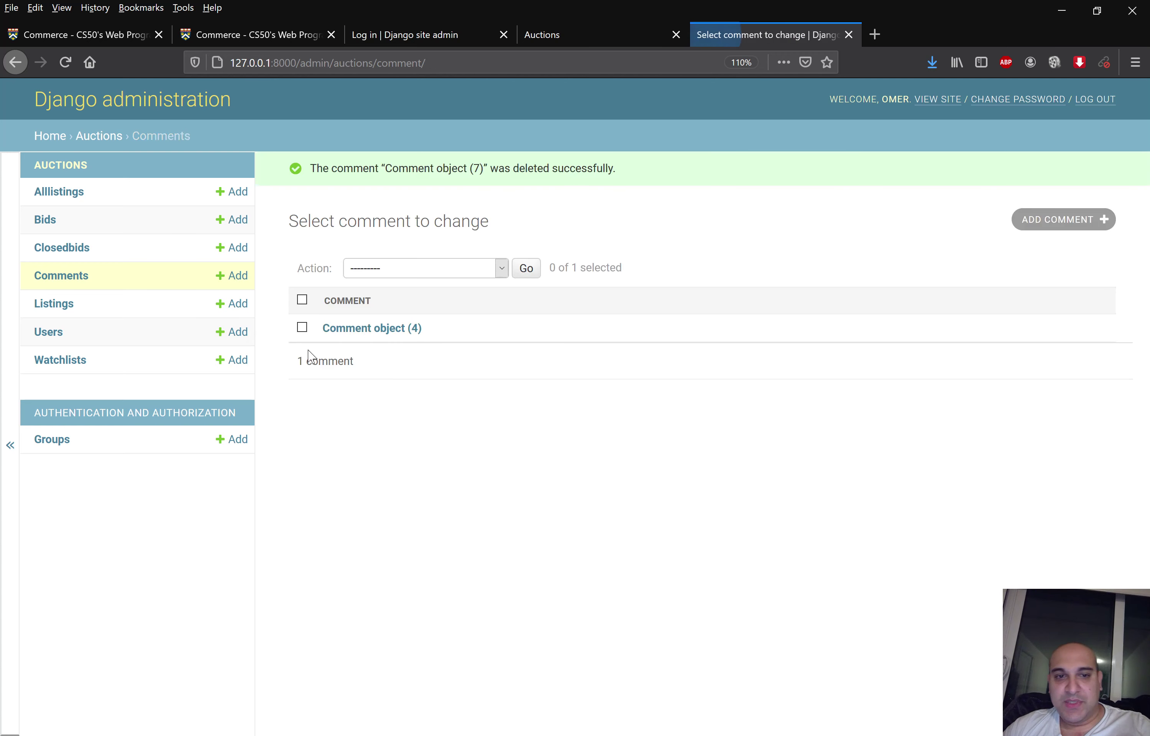
pyautogui.click(78, 285)
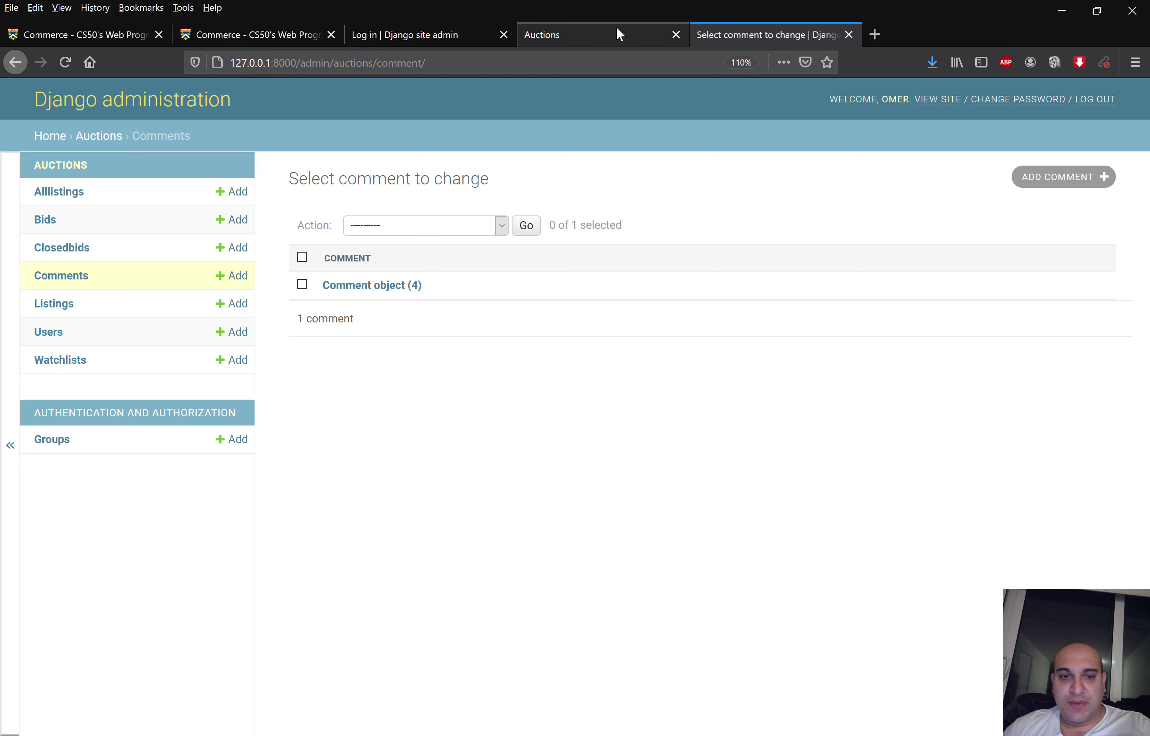
# - Reopen the Tool Box for sale listing and scroll to its comments, now only 'i love it'
pyautogui.click(616, 30)
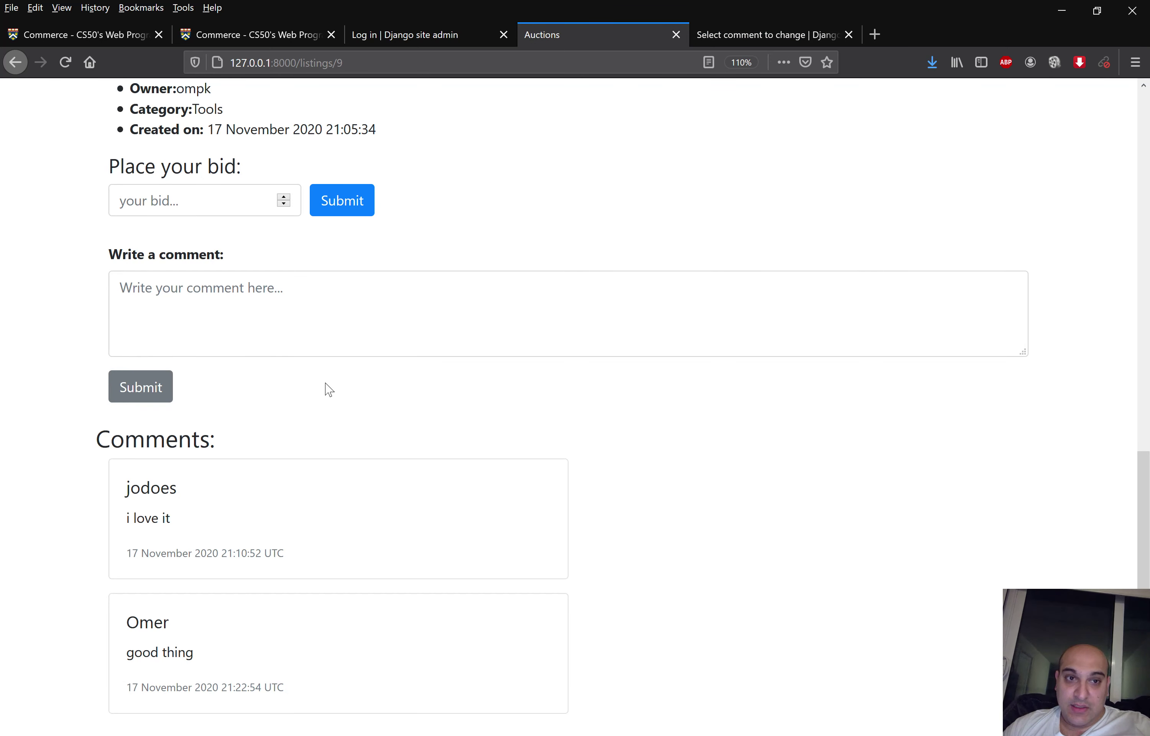
pyautogui.scroll(10, 328, 390)
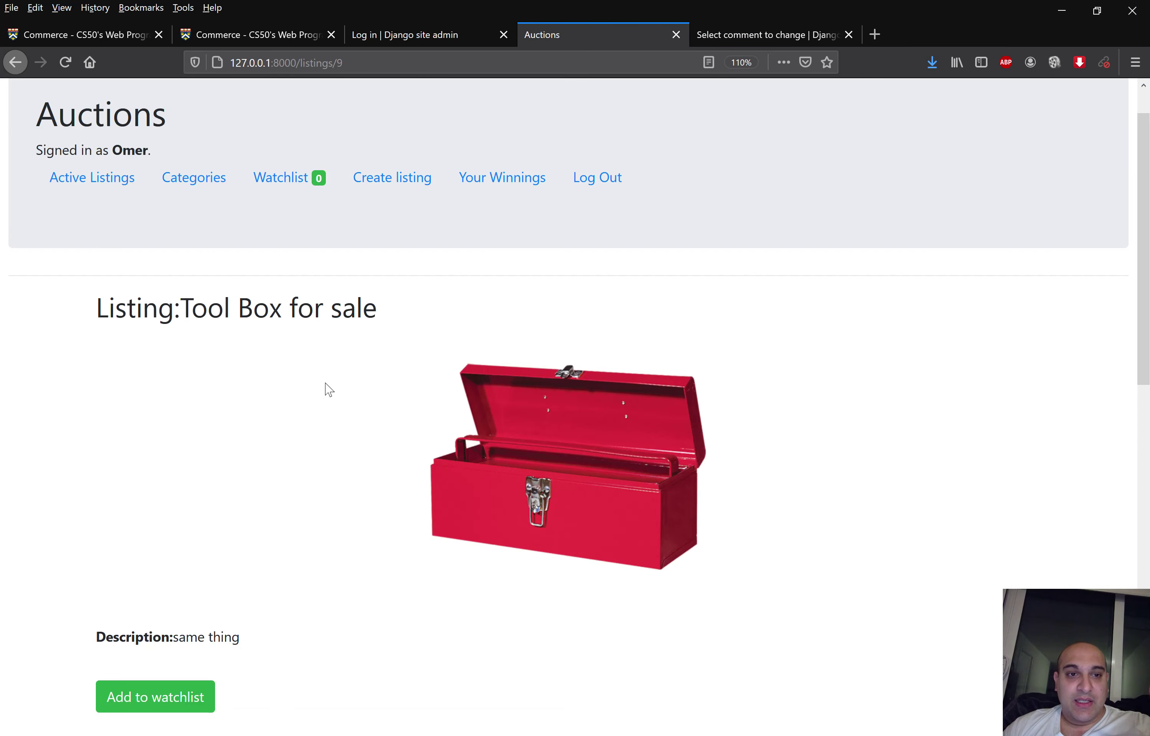
pyautogui.click(107, 188)
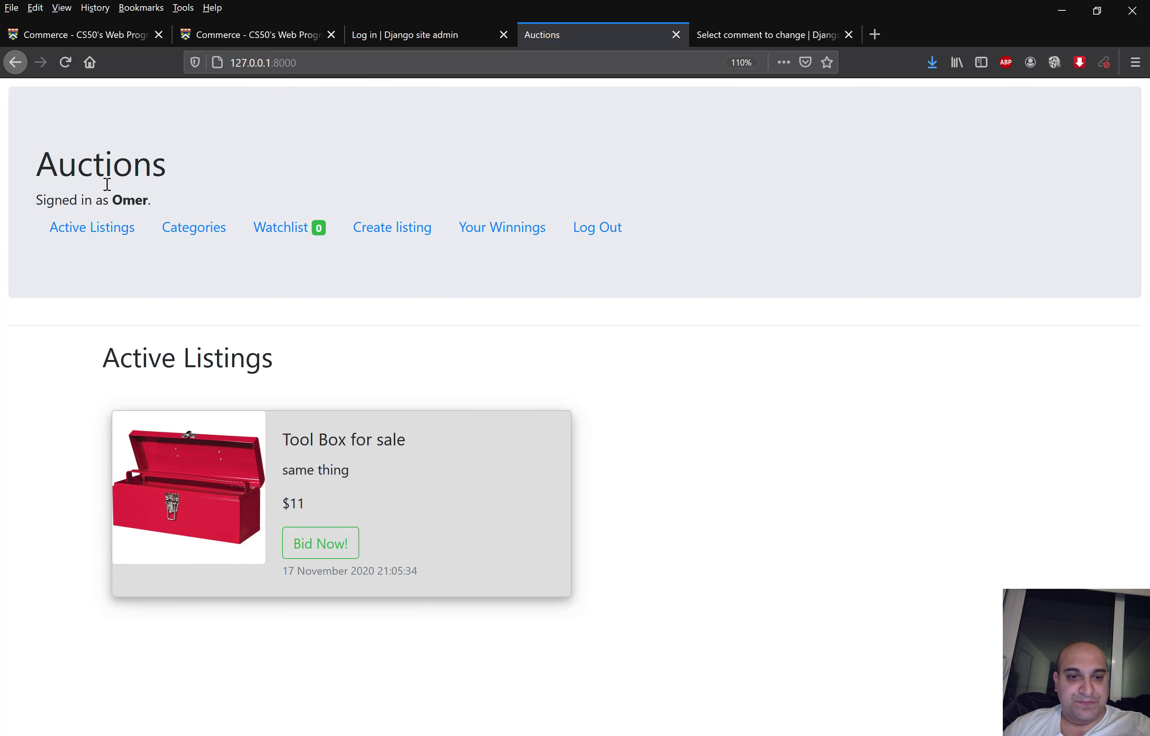
pyautogui.click(313, 544)
pyautogui.scroll(-10, 314, 544)
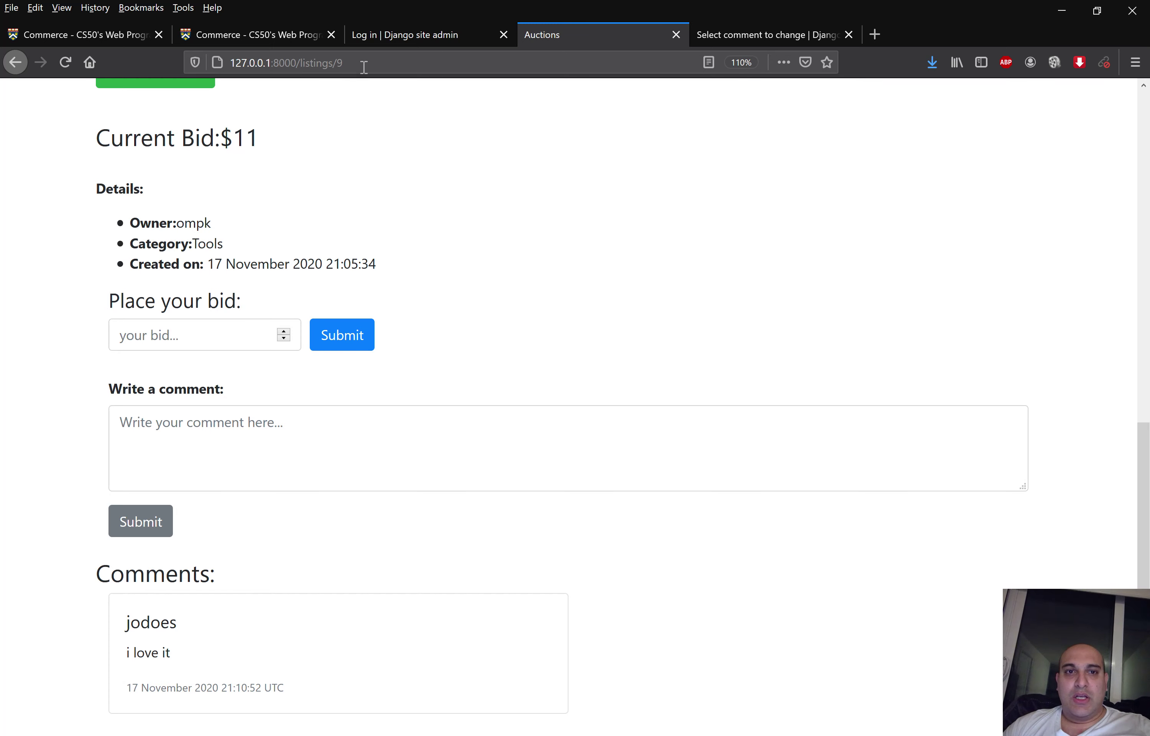
# - Scroll the CS50 Commerce project page down to the Specification's Django Admin Interface requirement
pyautogui.click(221, 34)
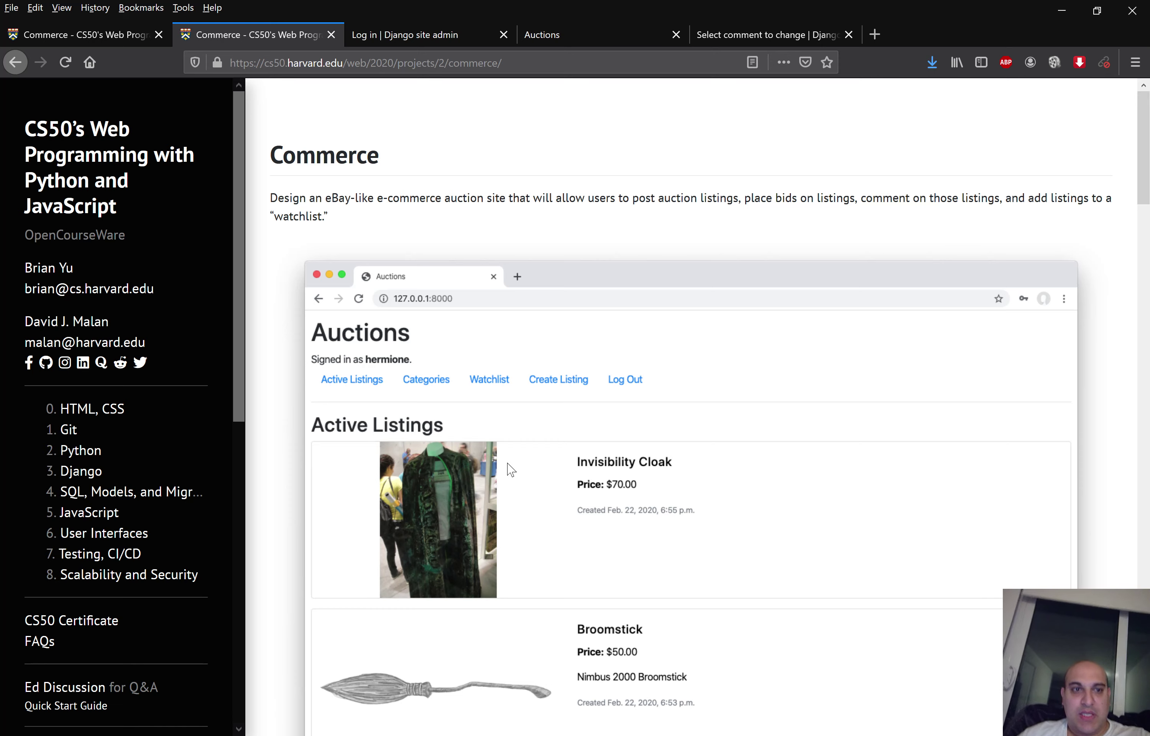
pyautogui.scroll(-5, 510, 469)
pyautogui.scroll(-15, 511, 470)
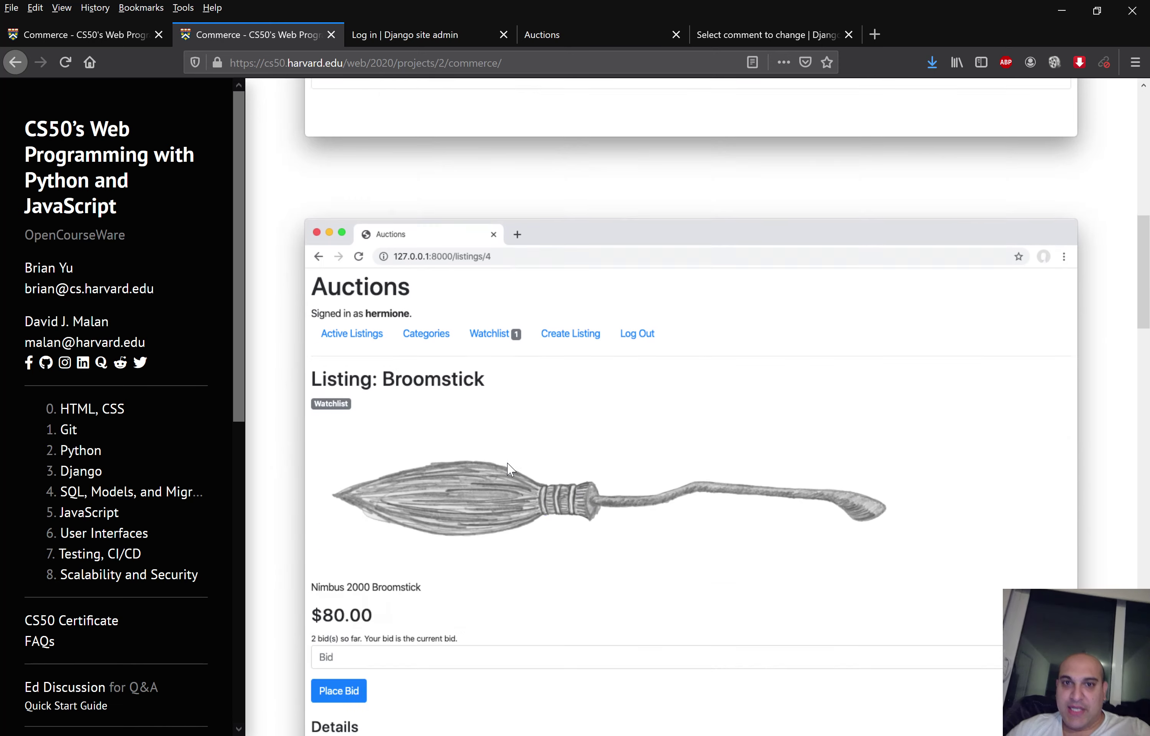
pyautogui.scroll(-10, 497, 500)
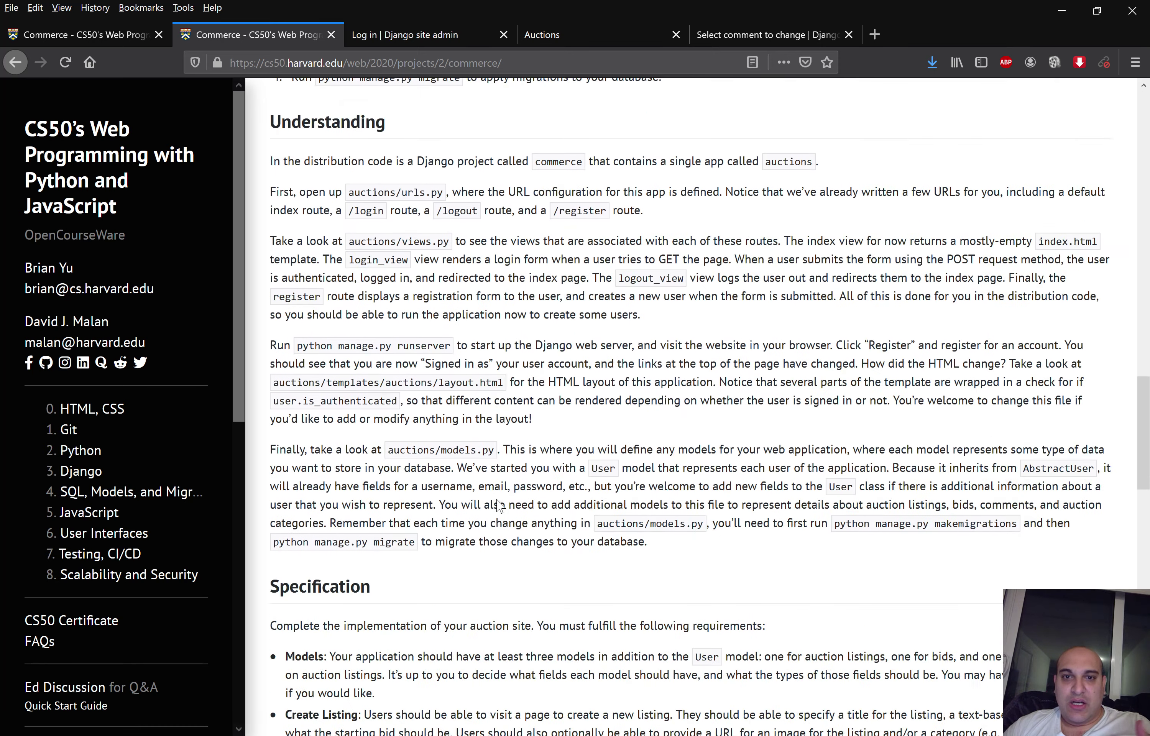
pyautogui.scroll(-3, 498, 499)
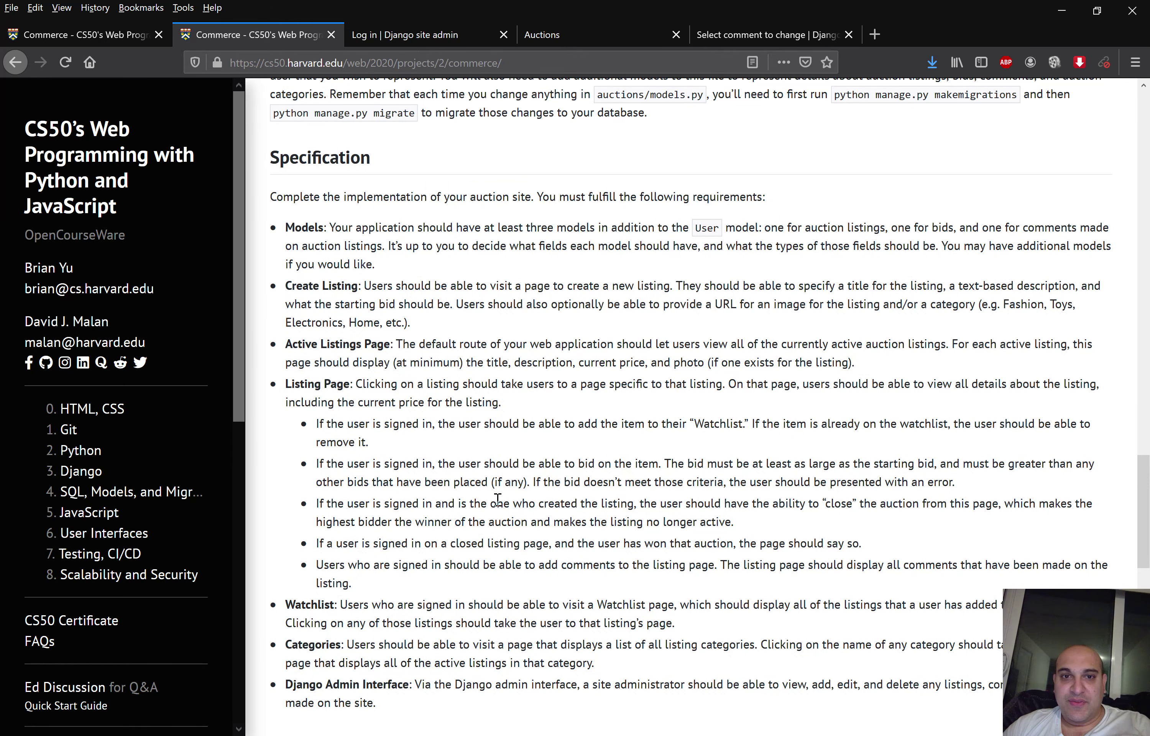
pyautogui.scroll(-5, 497, 499)
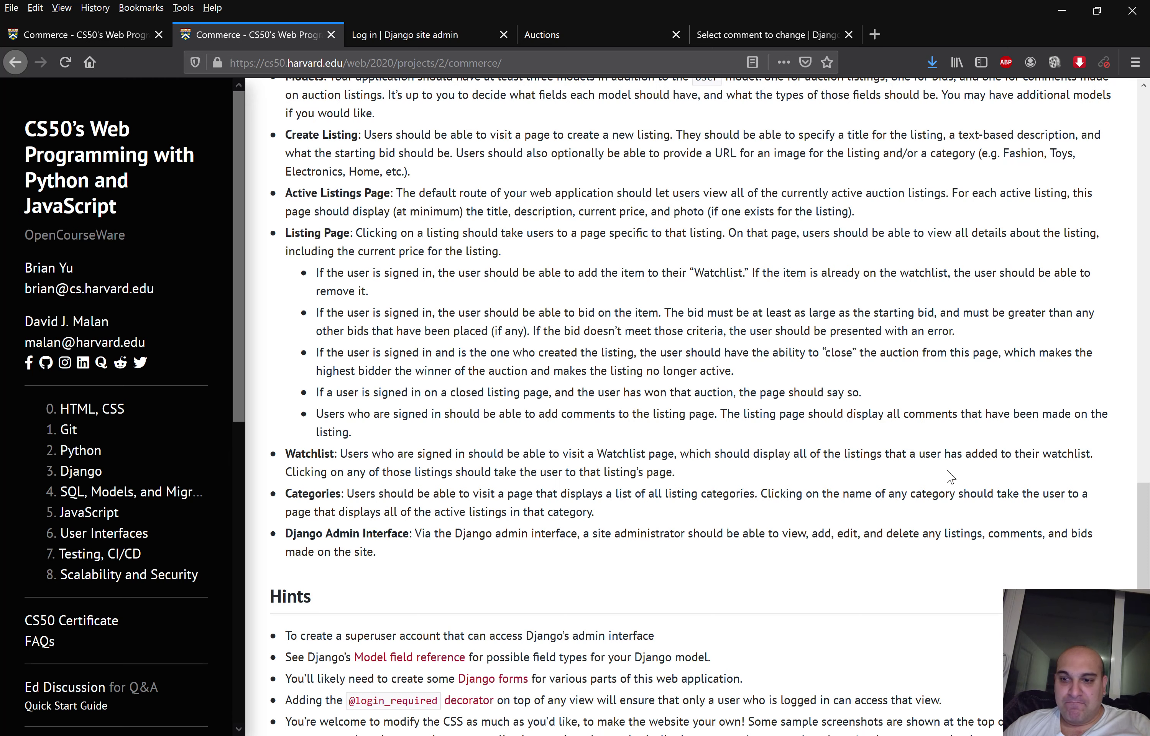
# - In the admin bid list, view Bid object (4) and then Bid object (3)
pyautogui.click(767, 33)
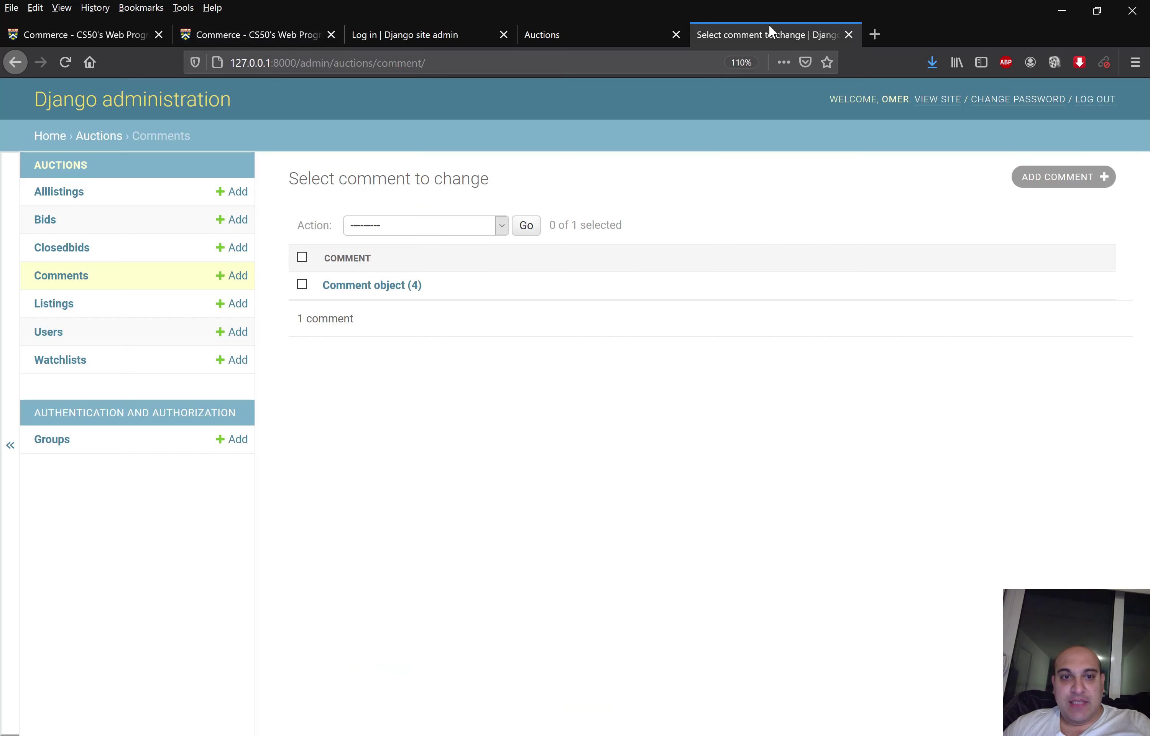
pyautogui.click(50, 230)
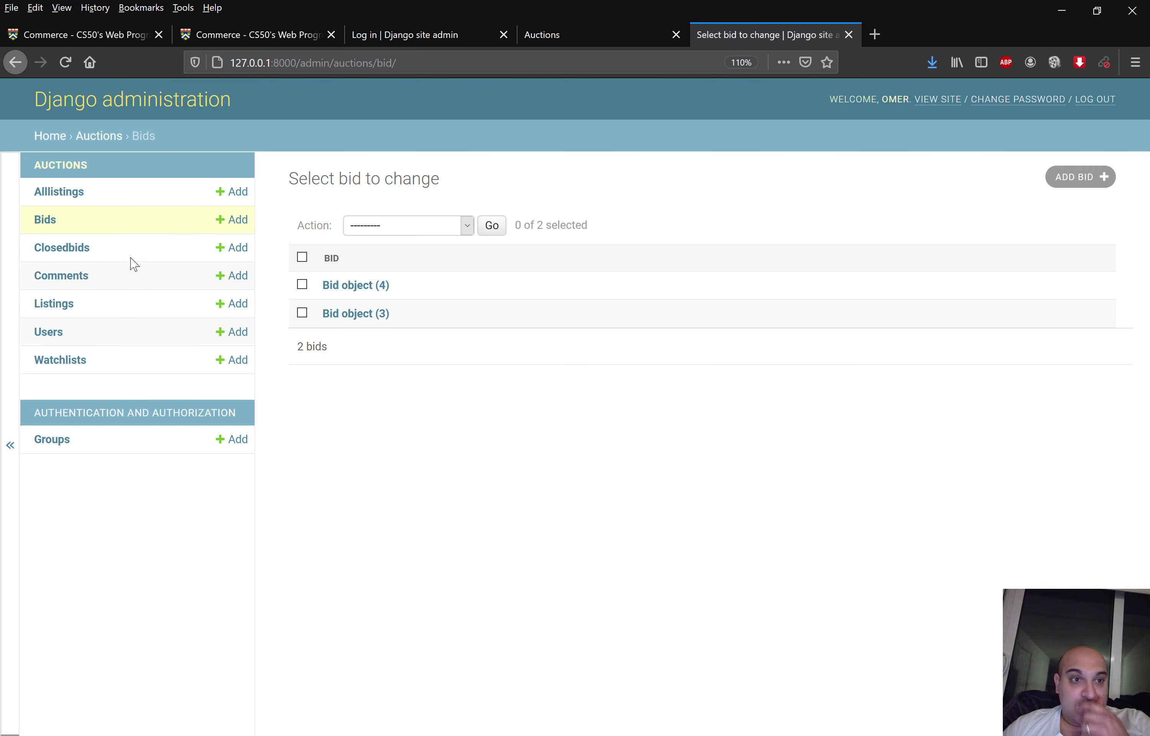
pyautogui.click(50, 230)
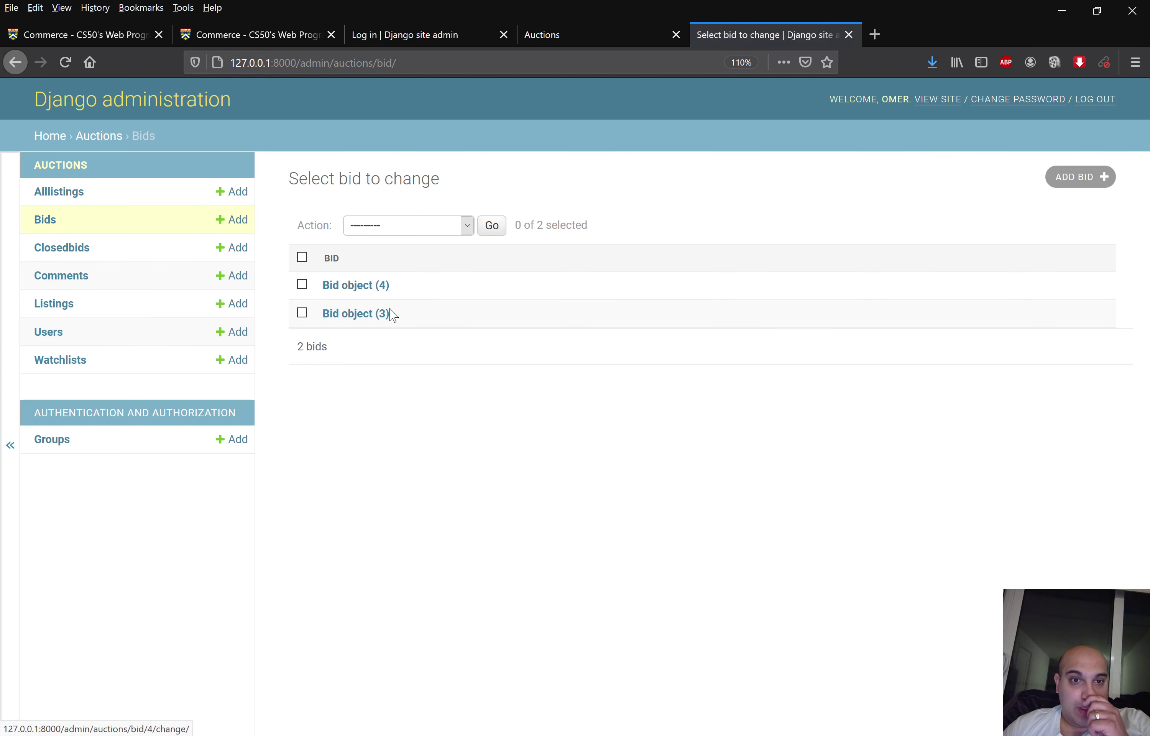
pyautogui.click(369, 293)
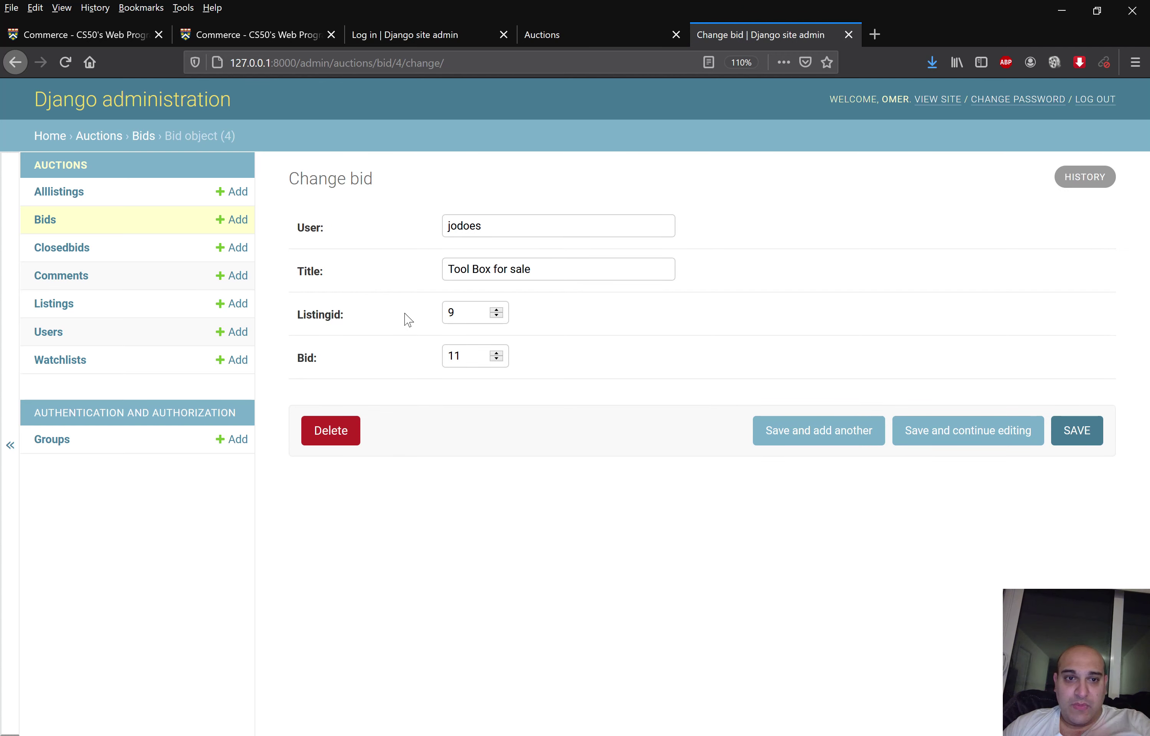
pyautogui.click(46, 223)
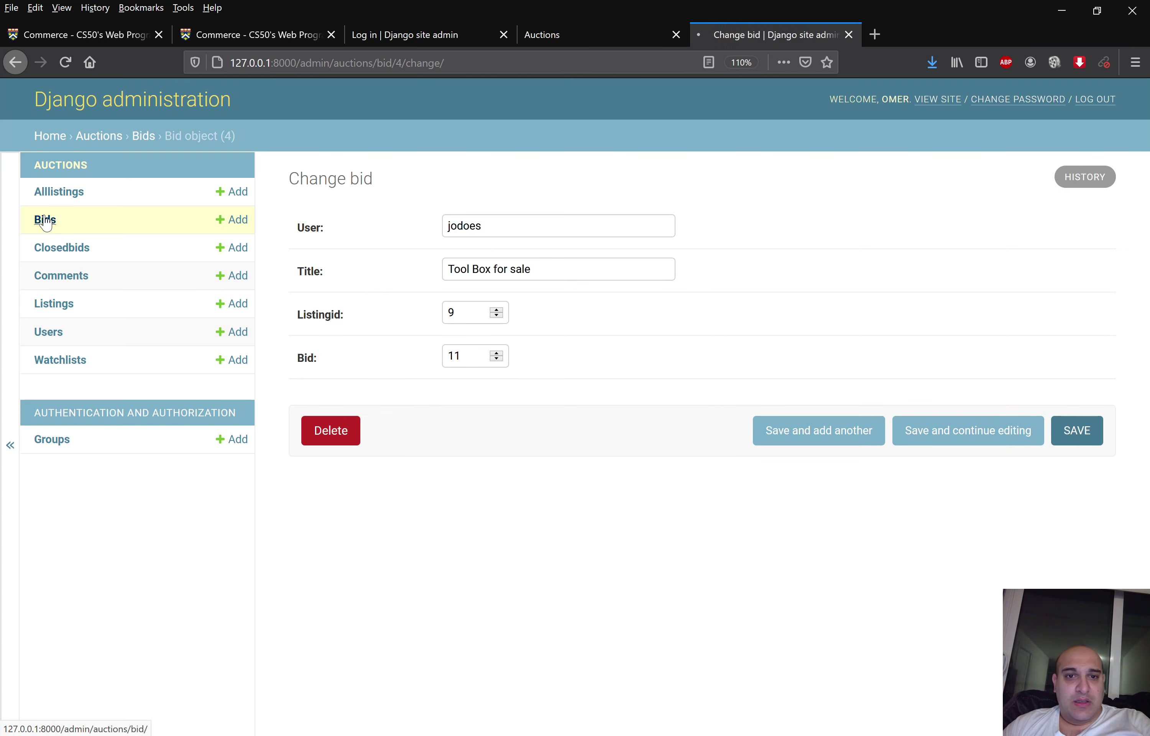
pyautogui.click(373, 318)
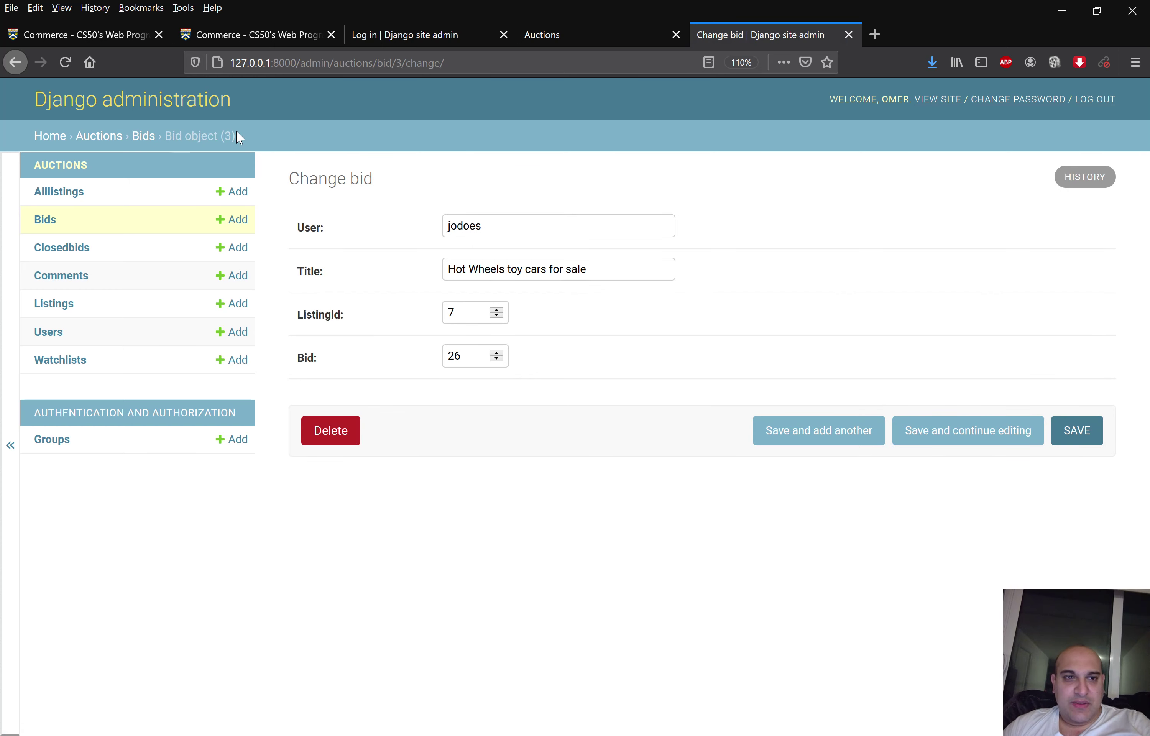
# - From the admin home, reopen Bids, recheck Bid object (3), then open Bid object (4)
pyautogui.click(52, 140)
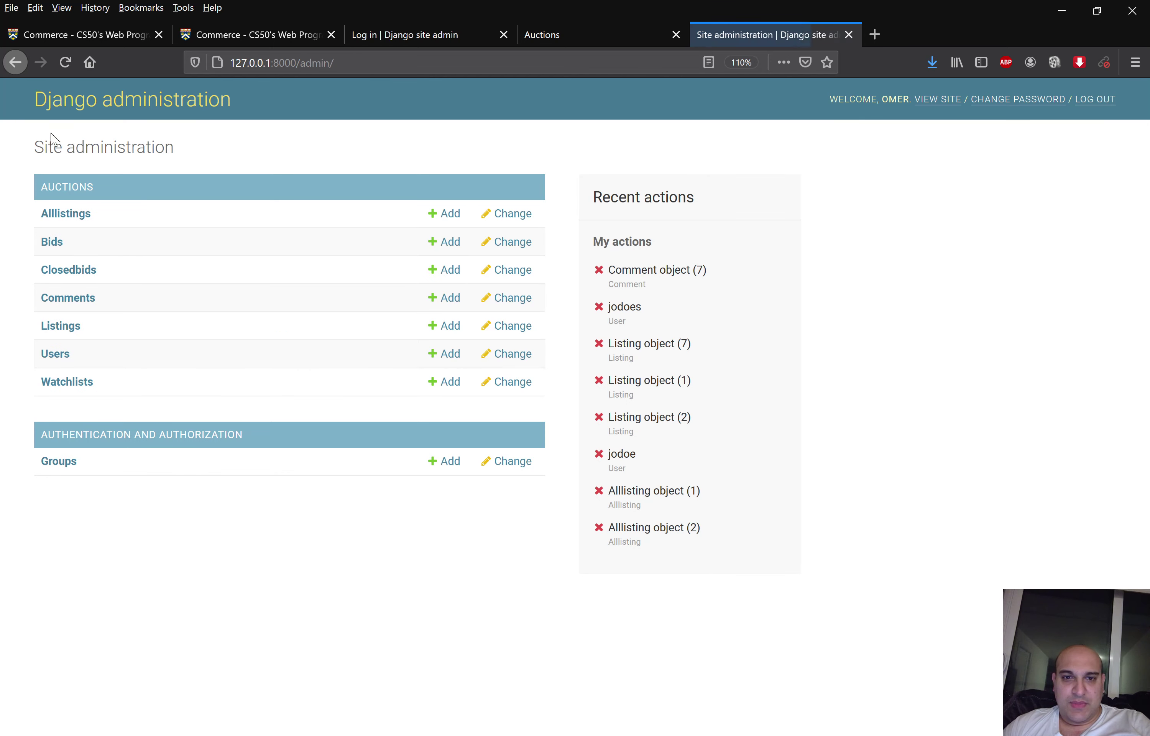
pyautogui.click(59, 245)
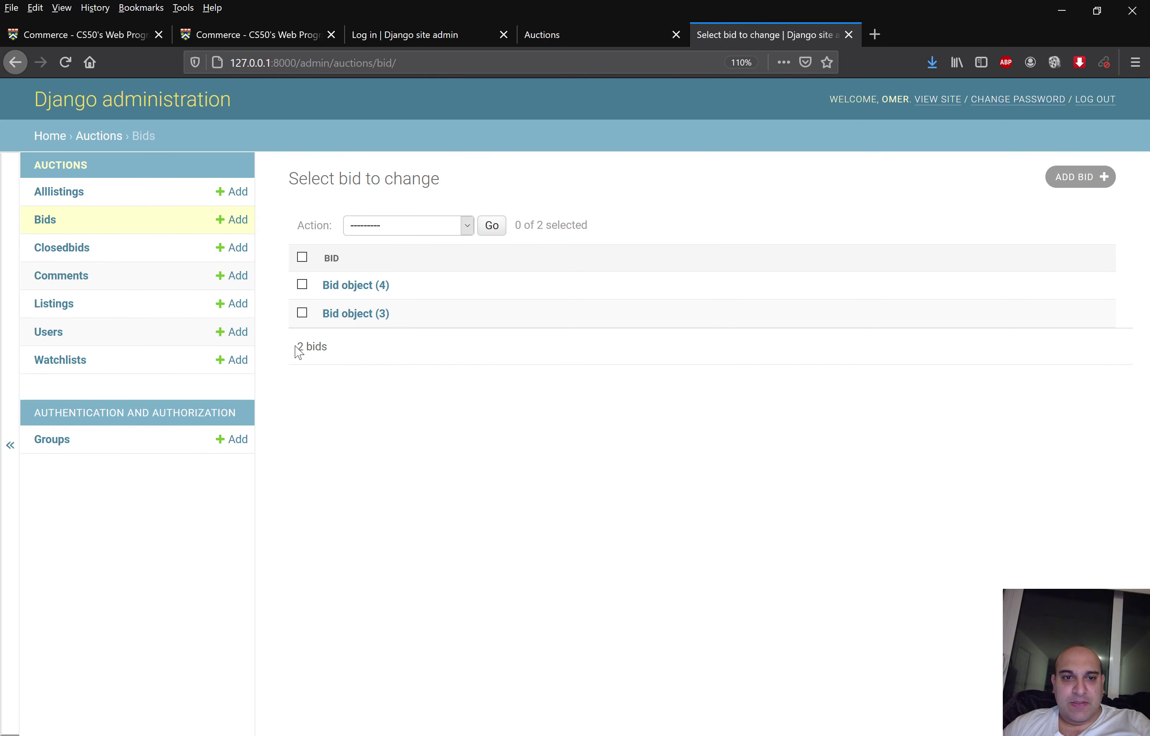
pyautogui.click(332, 314)
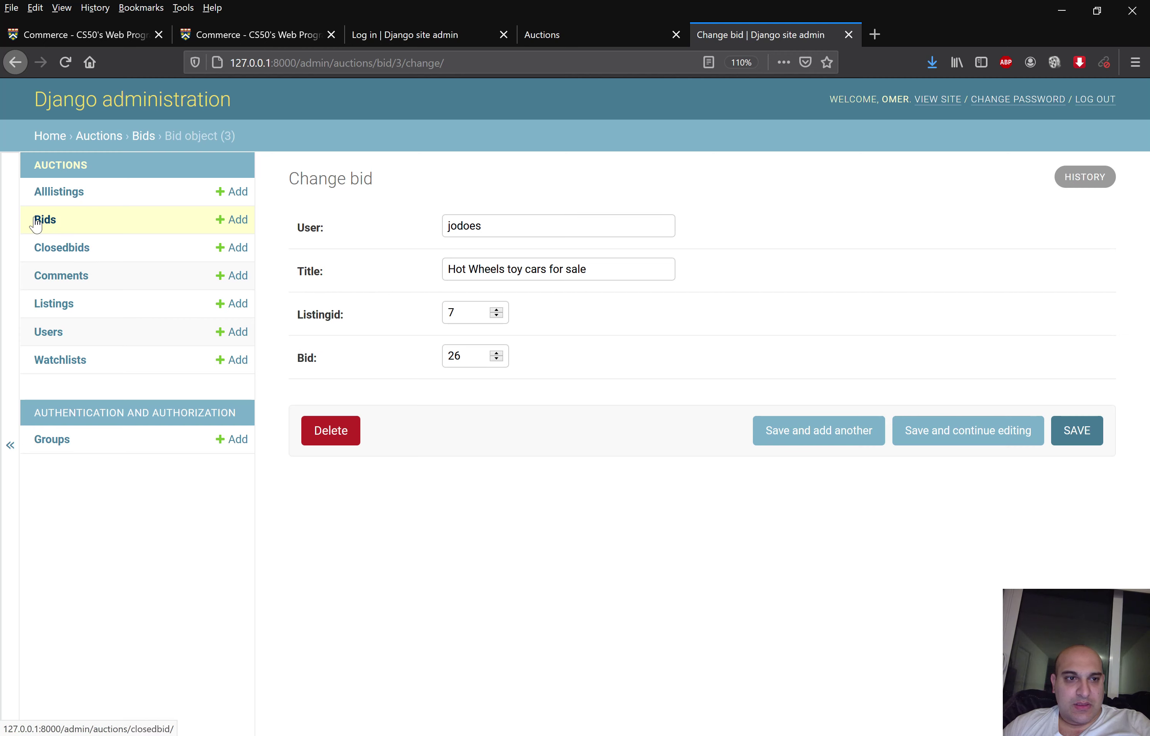
pyautogui.click(48, 229)
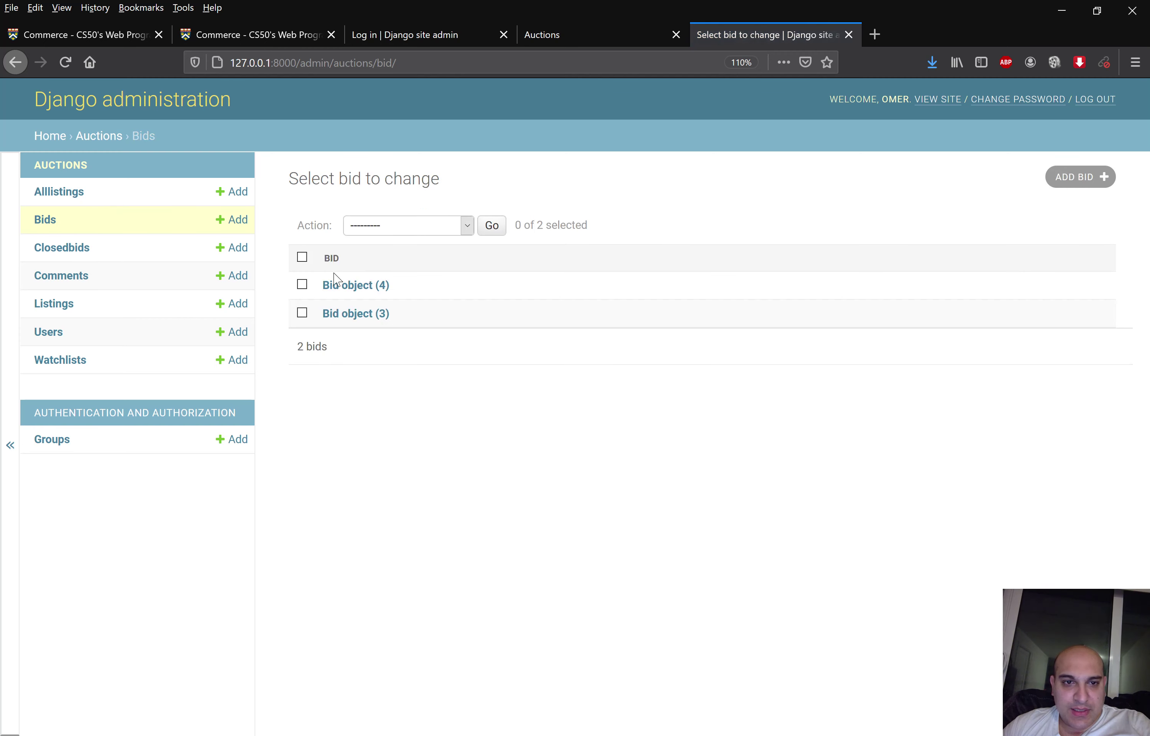
pyautogui.click(352, 285)
# - Check the auction site's active listings, then return to the Bid object (4) form
pyautogui.click(611, 33)
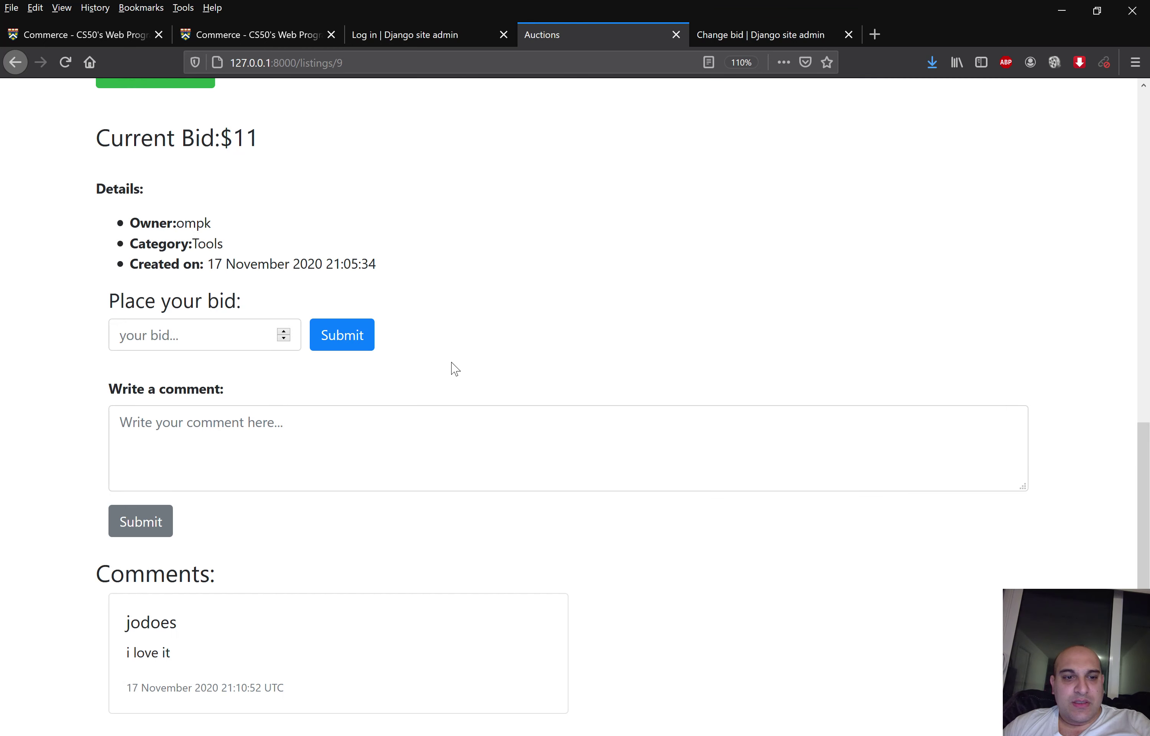
pyautogui.scroll(10, 455, 370)
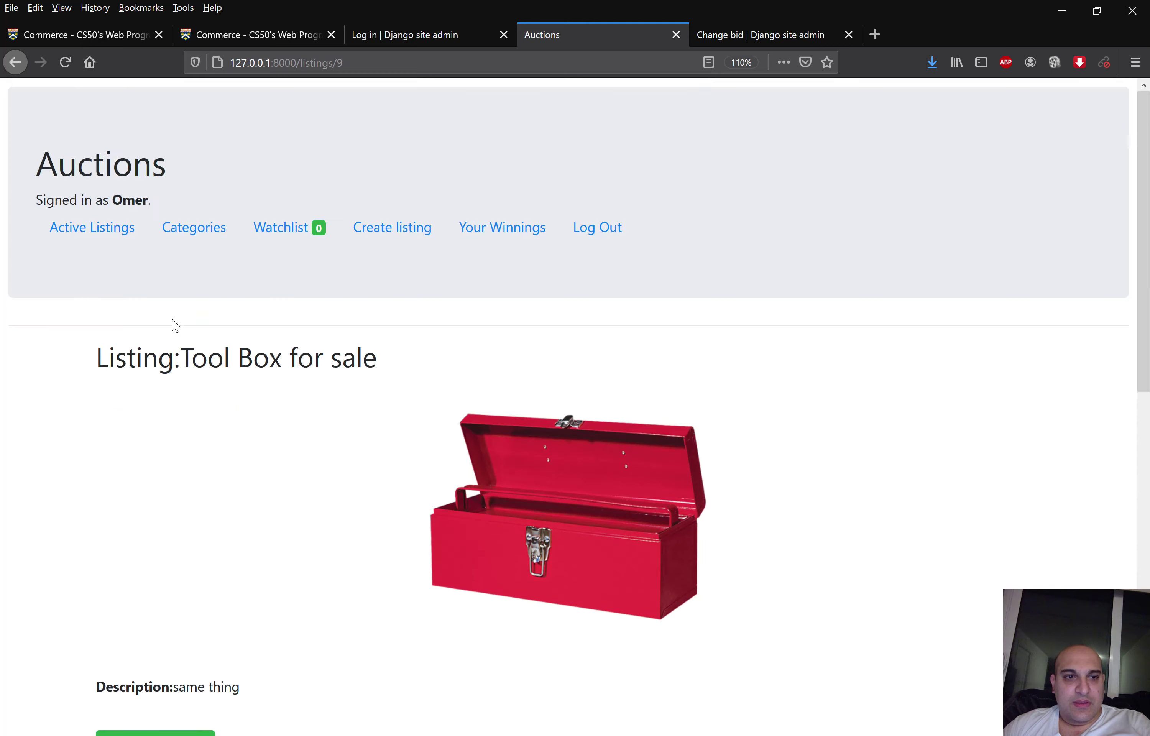
pyautogui.click(113, 227)
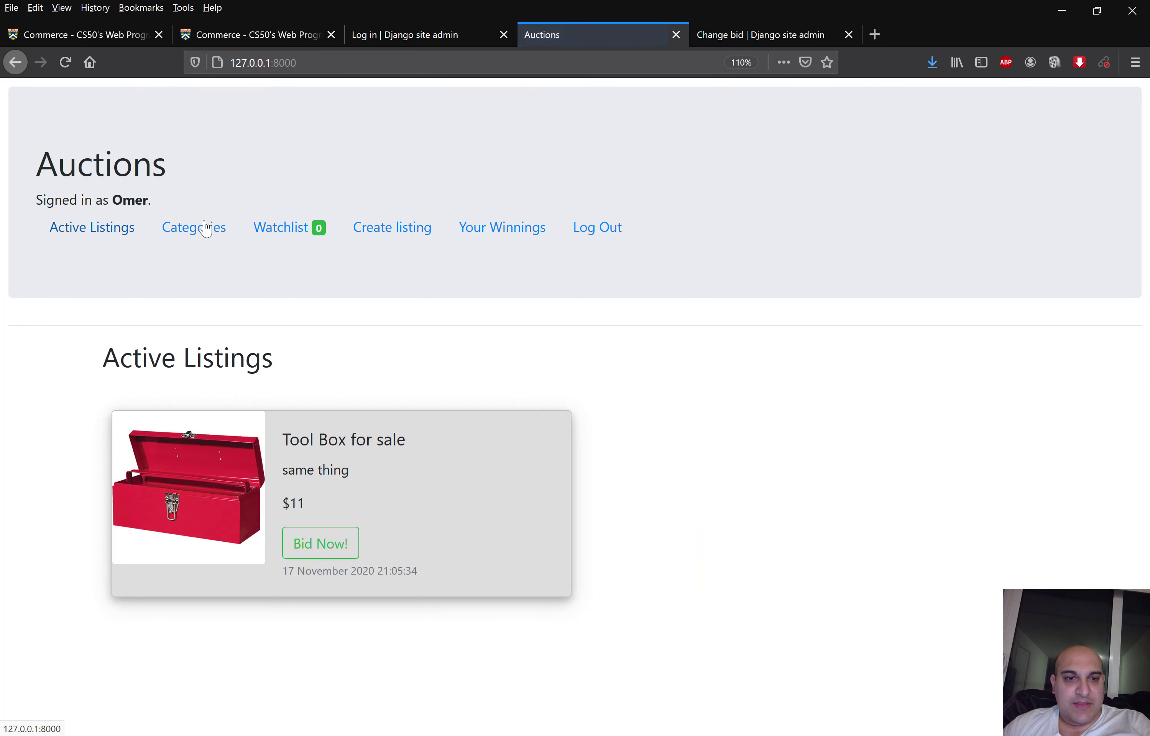
pyautogui.click(761, 34)
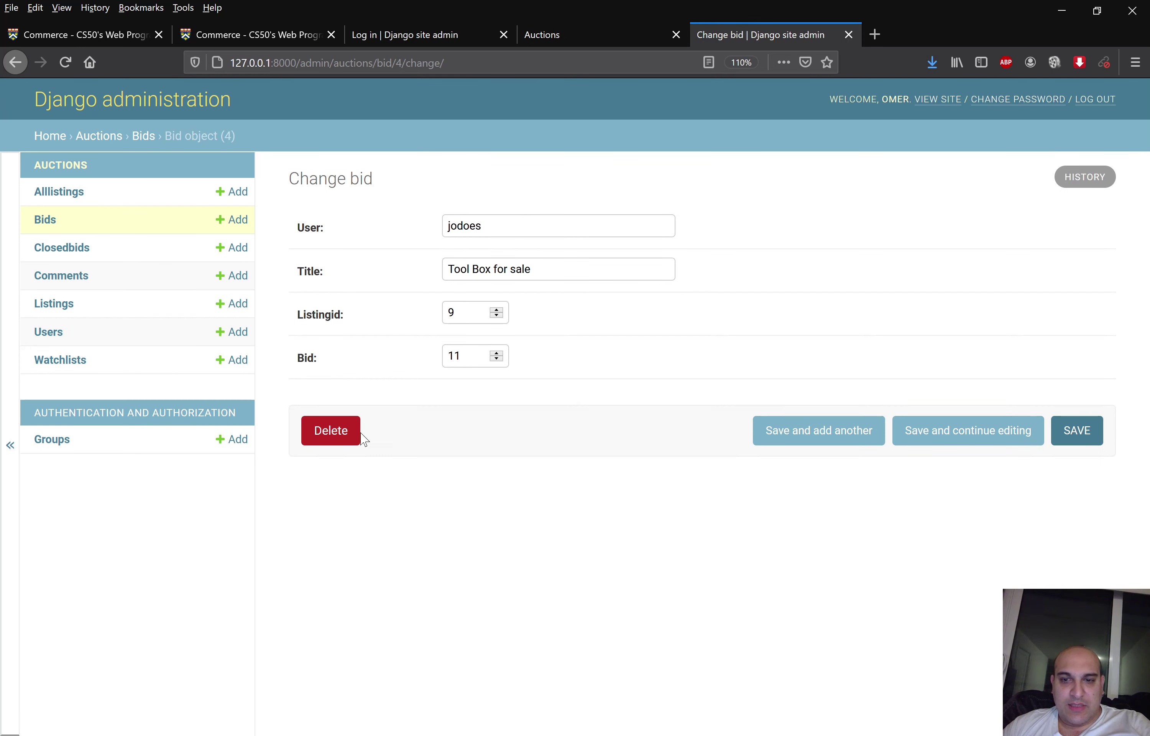
# - Delete Bid object (4) in admin and reload the auction site's active listings
pyautogui.click(337, 440)
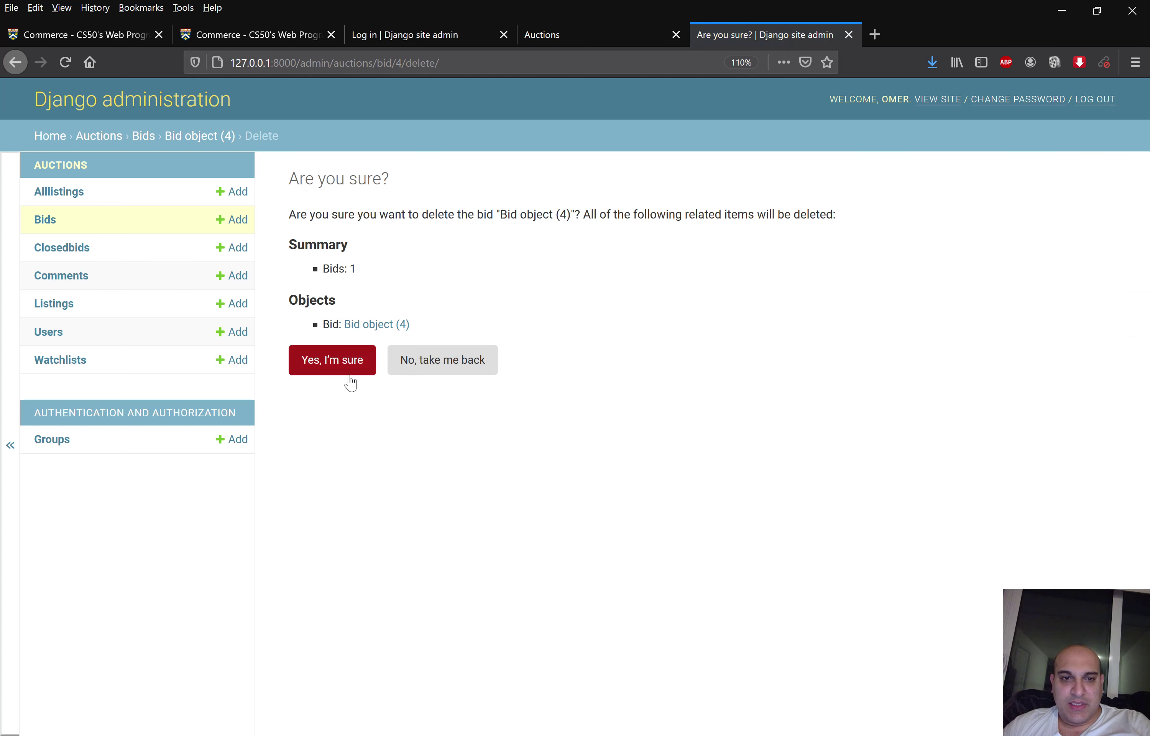
pyautogui.click(350, 372)
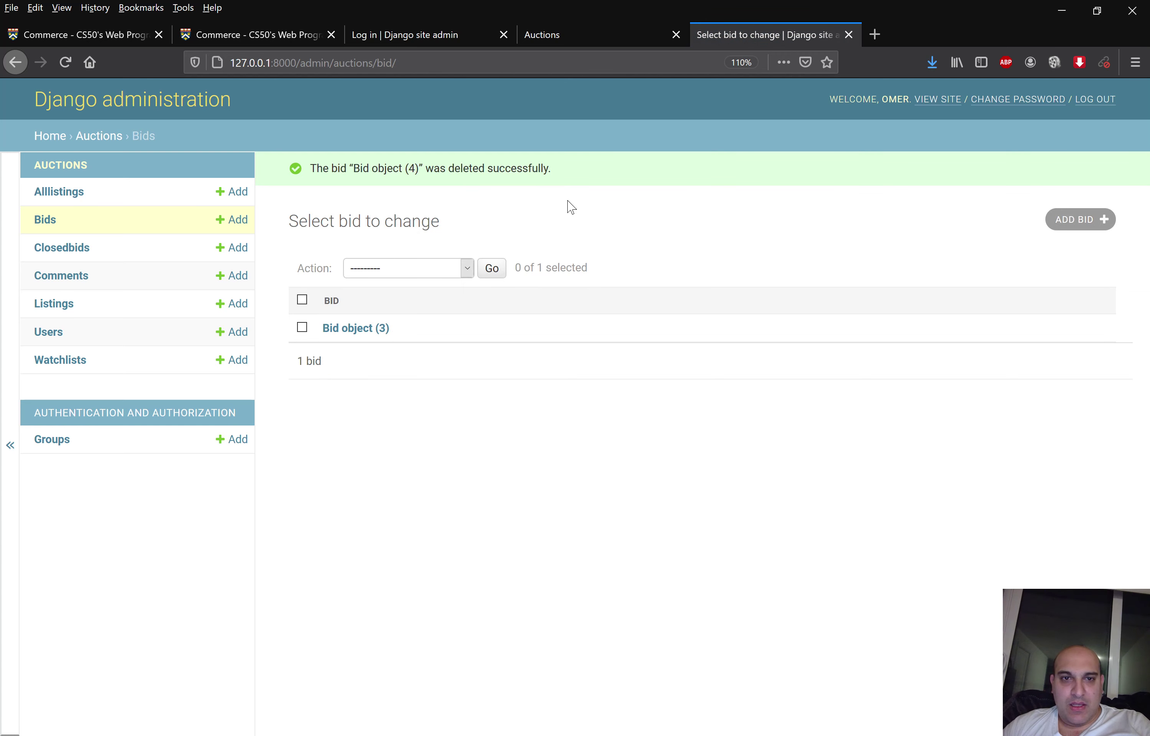
pyautogui.click(588, 33)
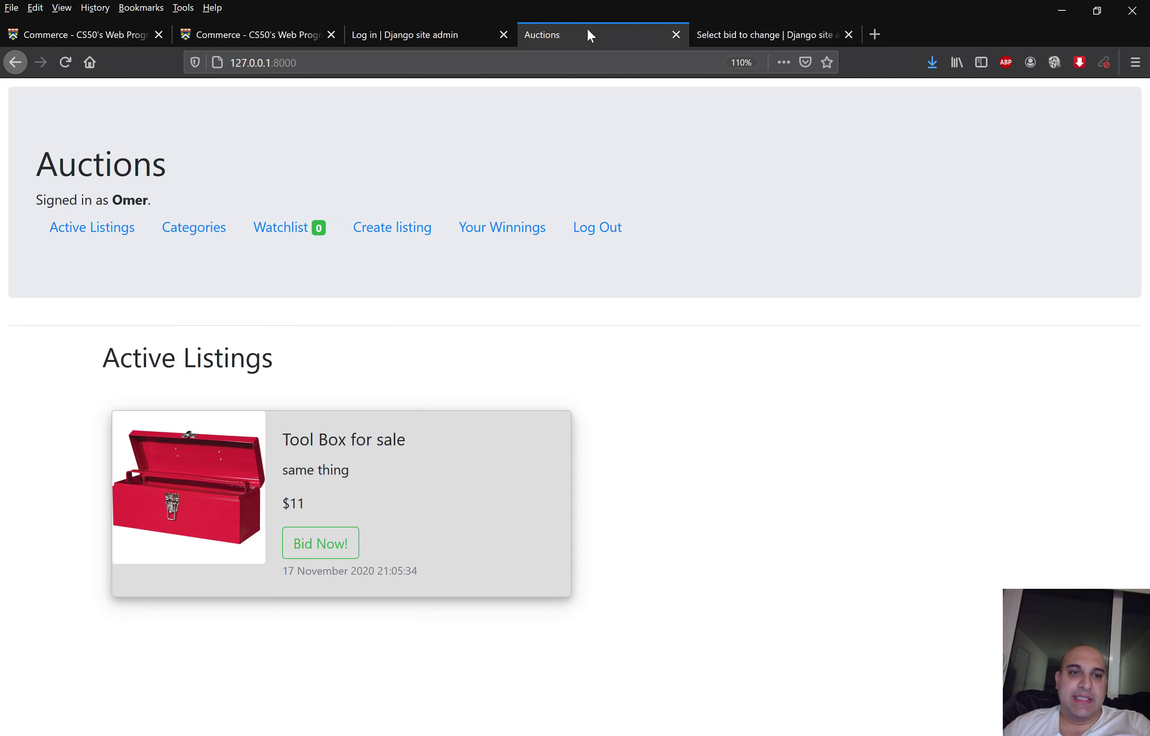
pyautogui.click(100, 234)
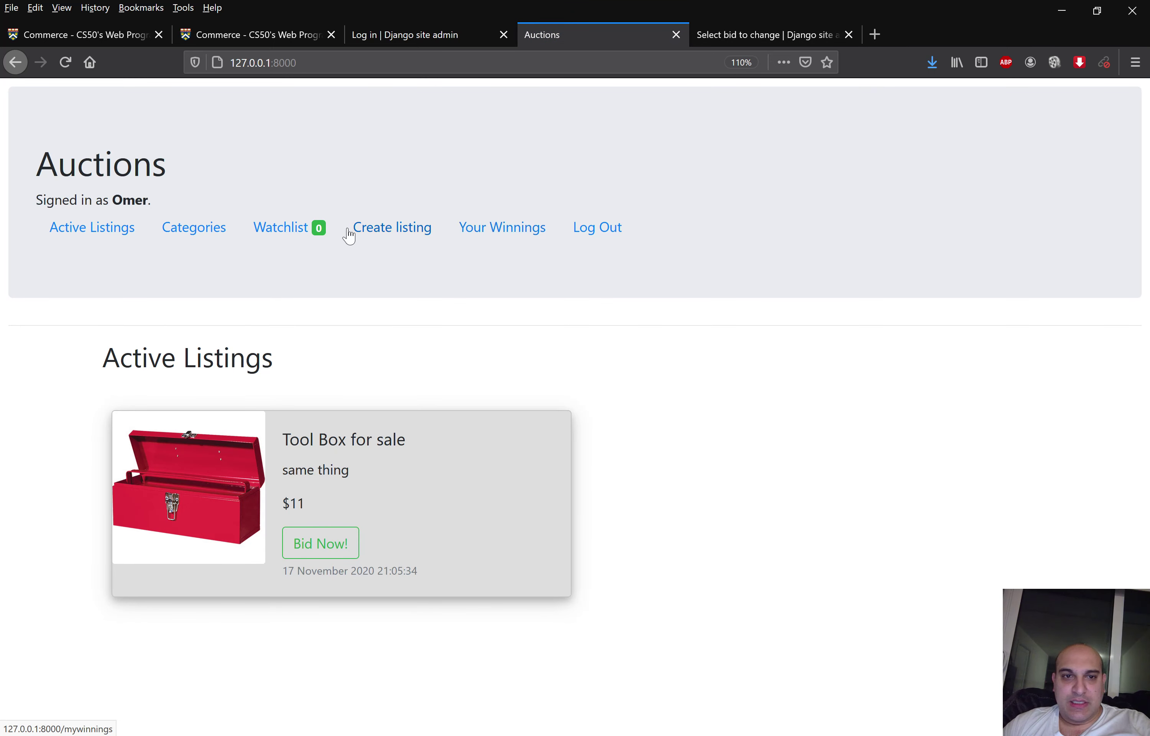
# - Sign out of Auctions and go back to the site's home page
pyautogui.click(601, 227)
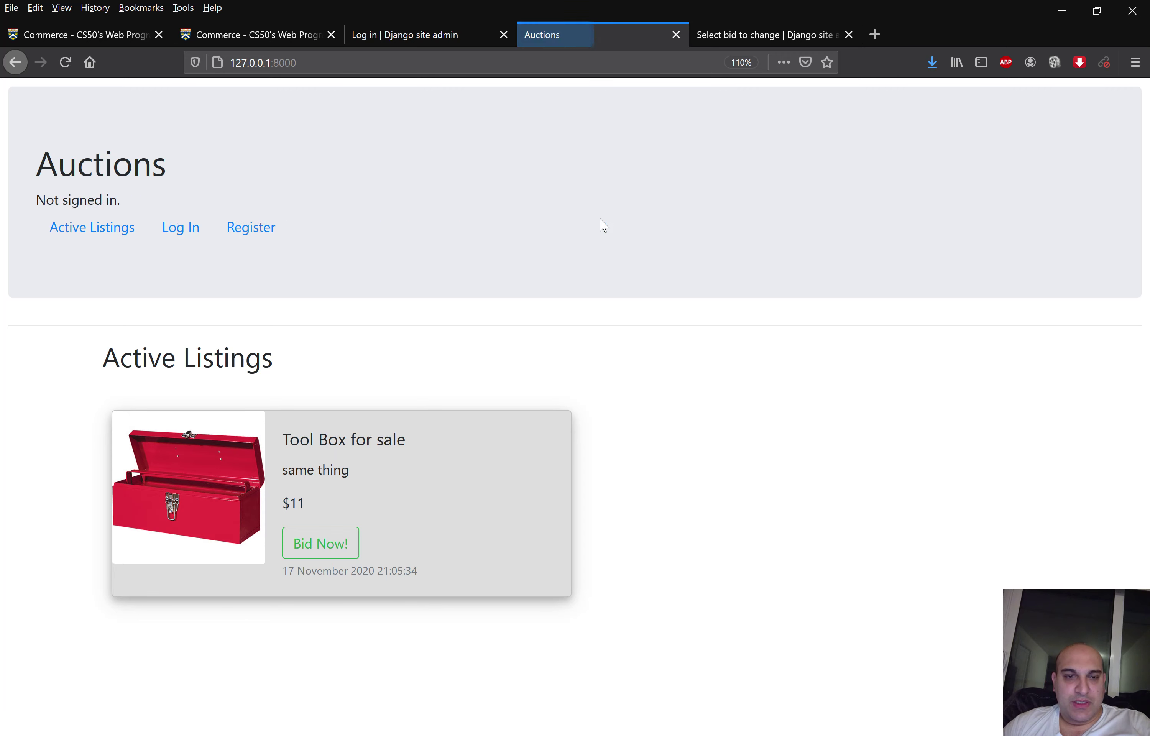
pyautogui.click(180, 230)
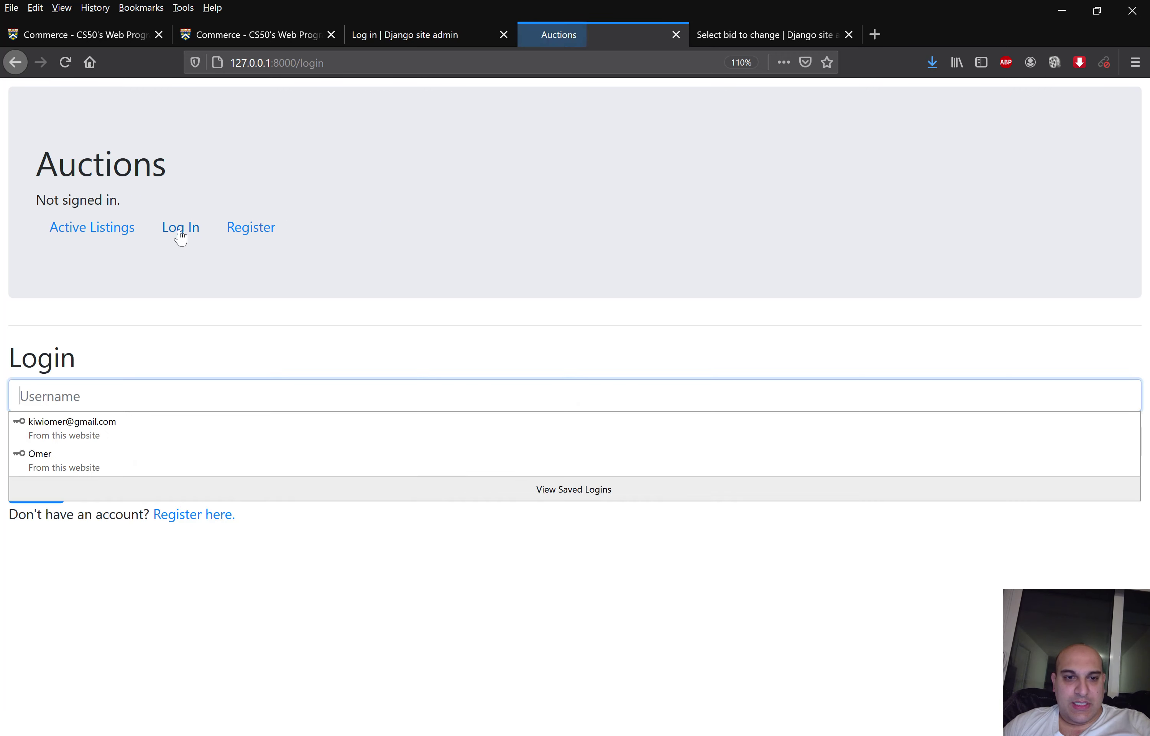
pyautogui.click(347, 66)
pyautogui.click(346, 66)
pyautogui.press('BackSpace')
pyautogui.press('BackSpace')
pyautogui.press('BackSpace')
pyautogui.press('BackSpace')
pyautogui.press('BackSpace')
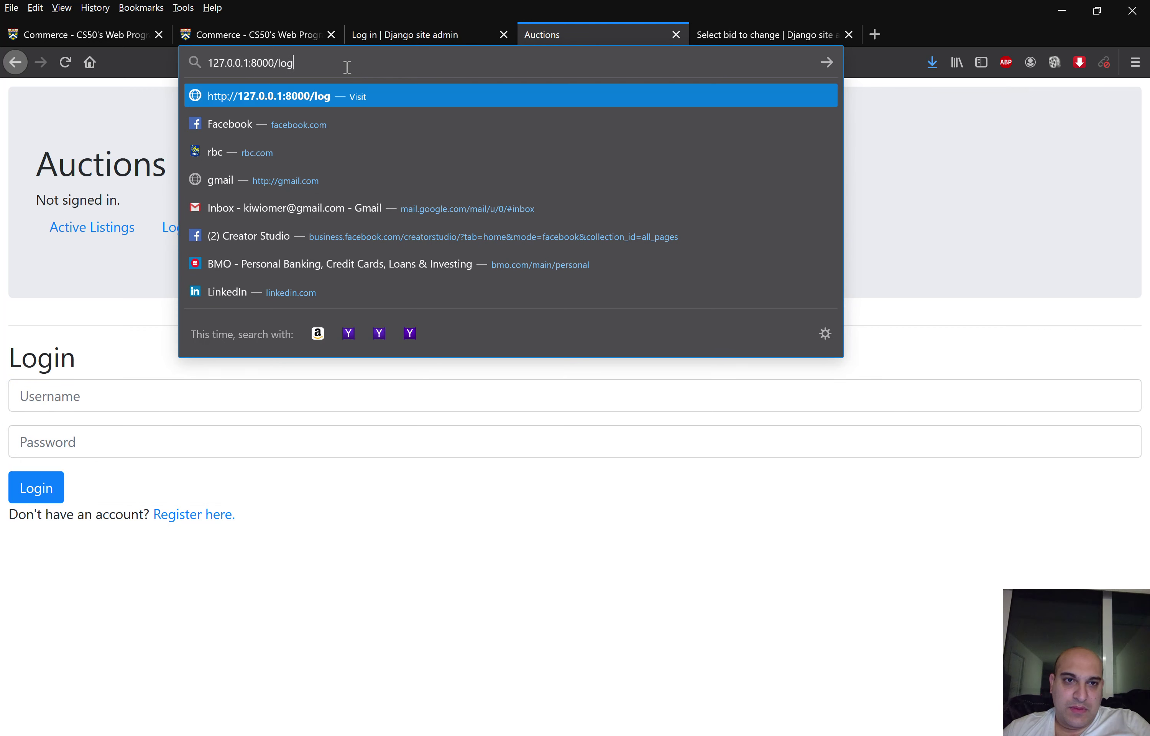
pyautogui.press('Return')
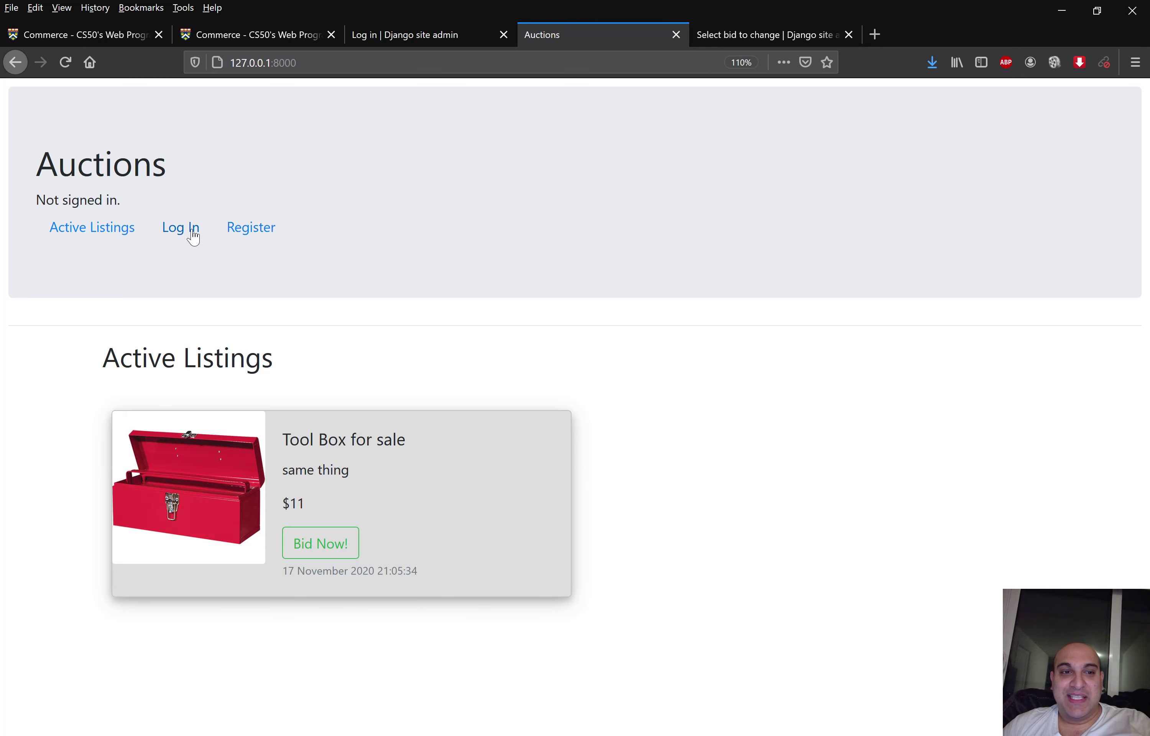
# - Check the admin bid list, then sign in to Auctions with the saved login
pyautogui.click(742, 35)
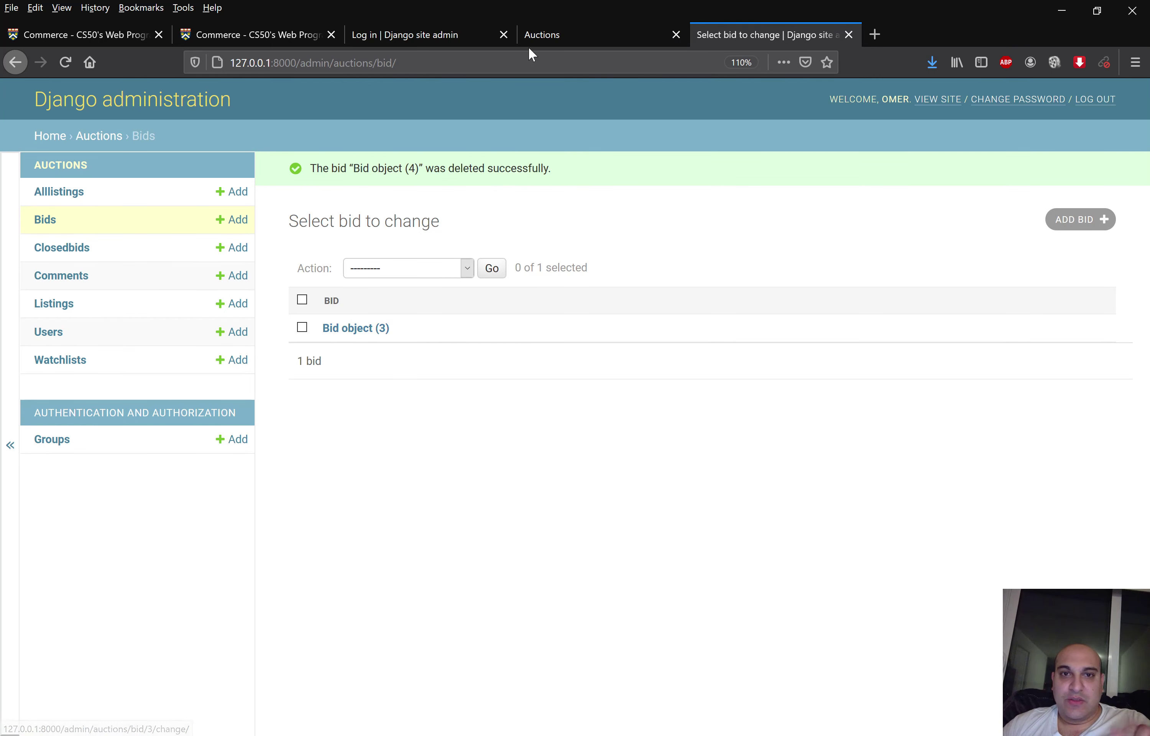
pyautogui.click(586, 44)
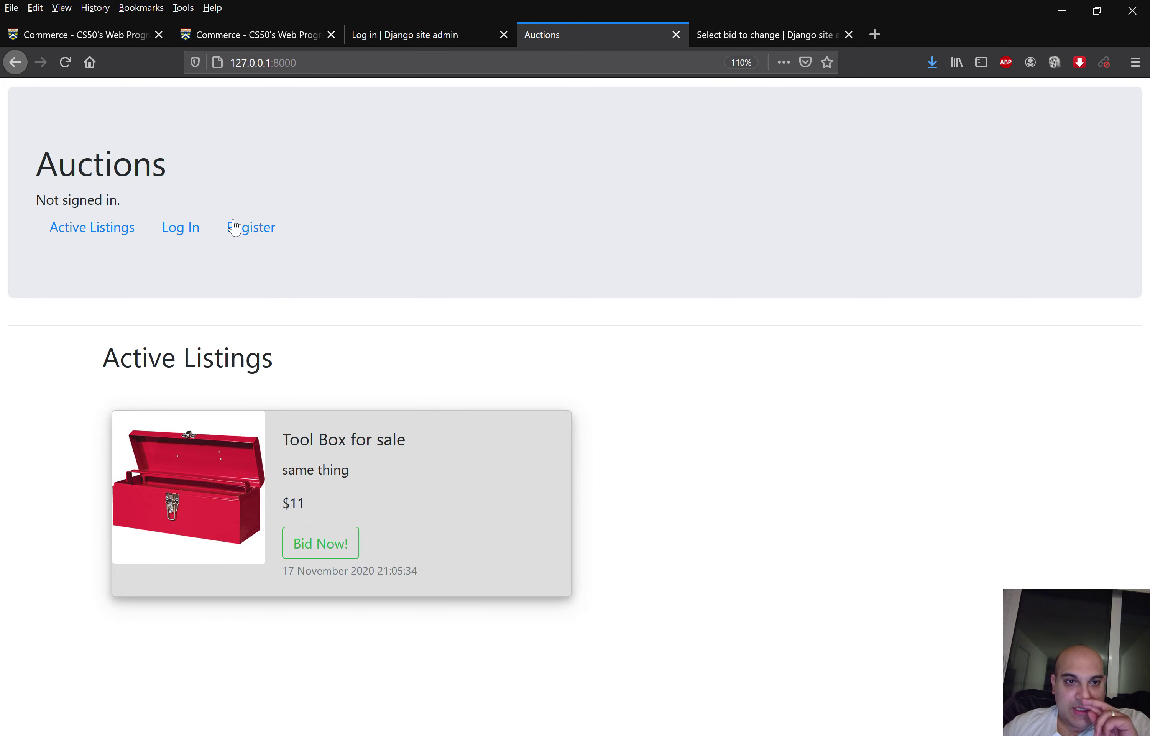
pyautogui.click(207, 240)
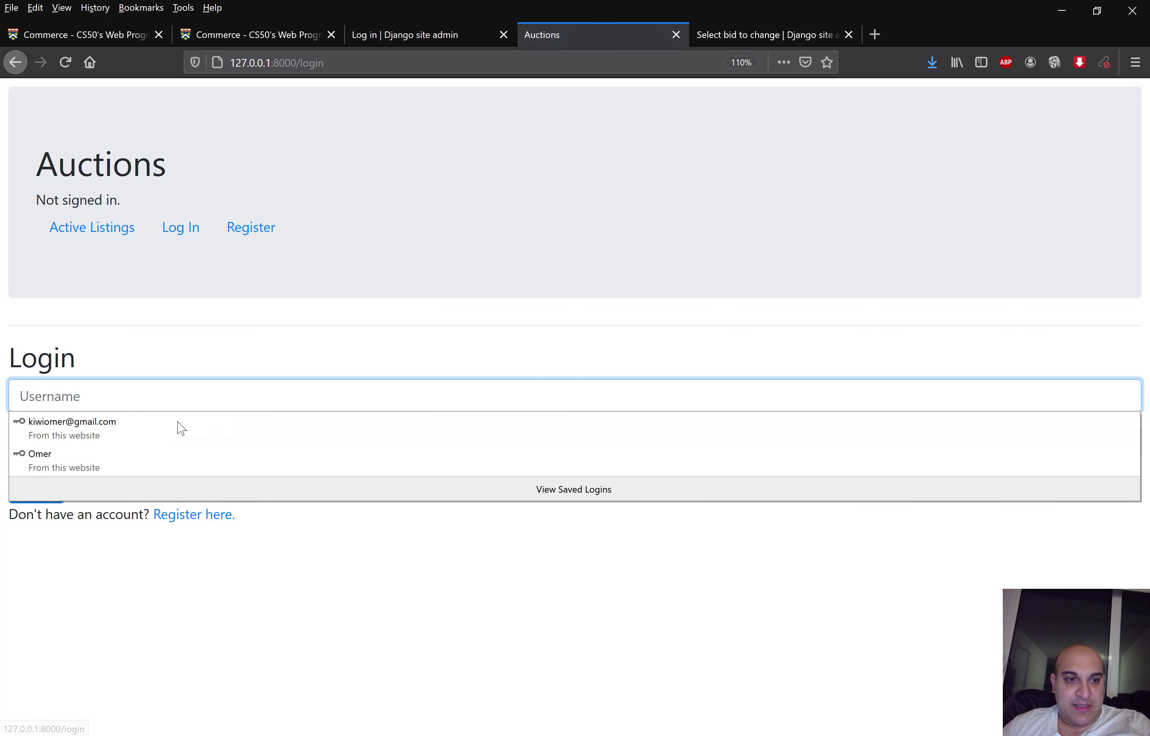
pyautogui.click(157, 457)
pyautogui.click(63, 496)
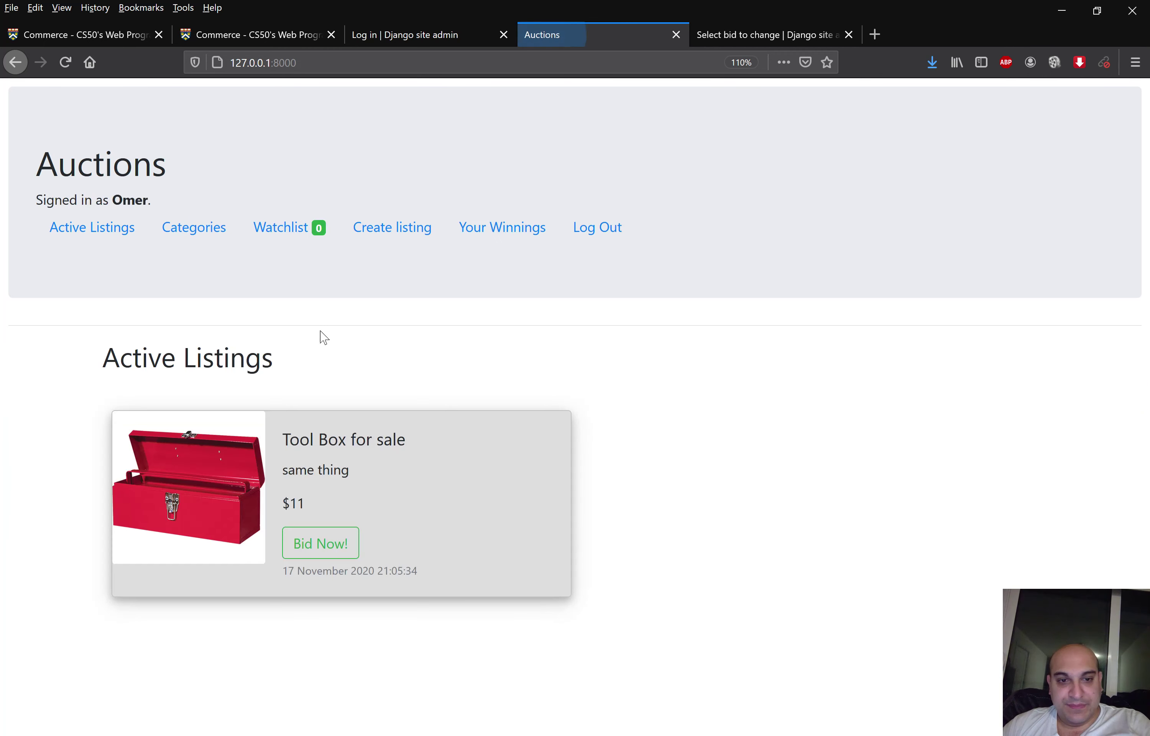
# - Open the Tool Box for sale listing to review its $11 bid and comment
pyautogui.click(335, 545)
pyautogui.scroll(-10, 334, 544)
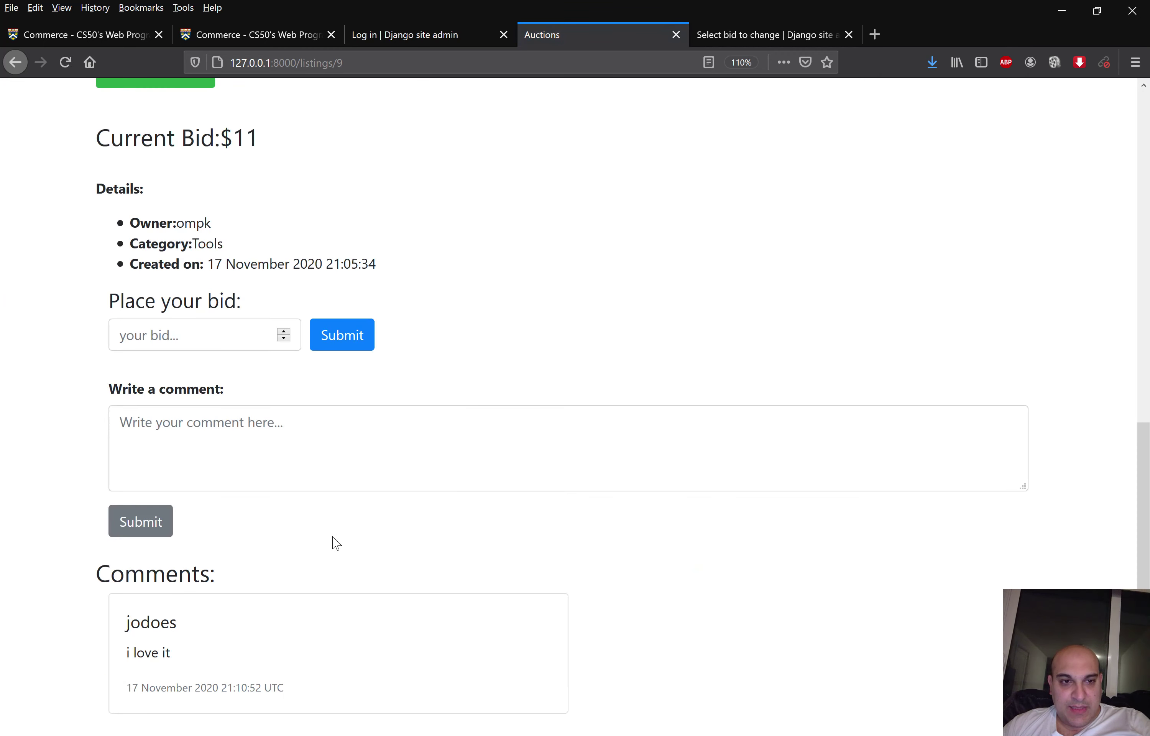
pyautogui.scroll(3, 336, 544)
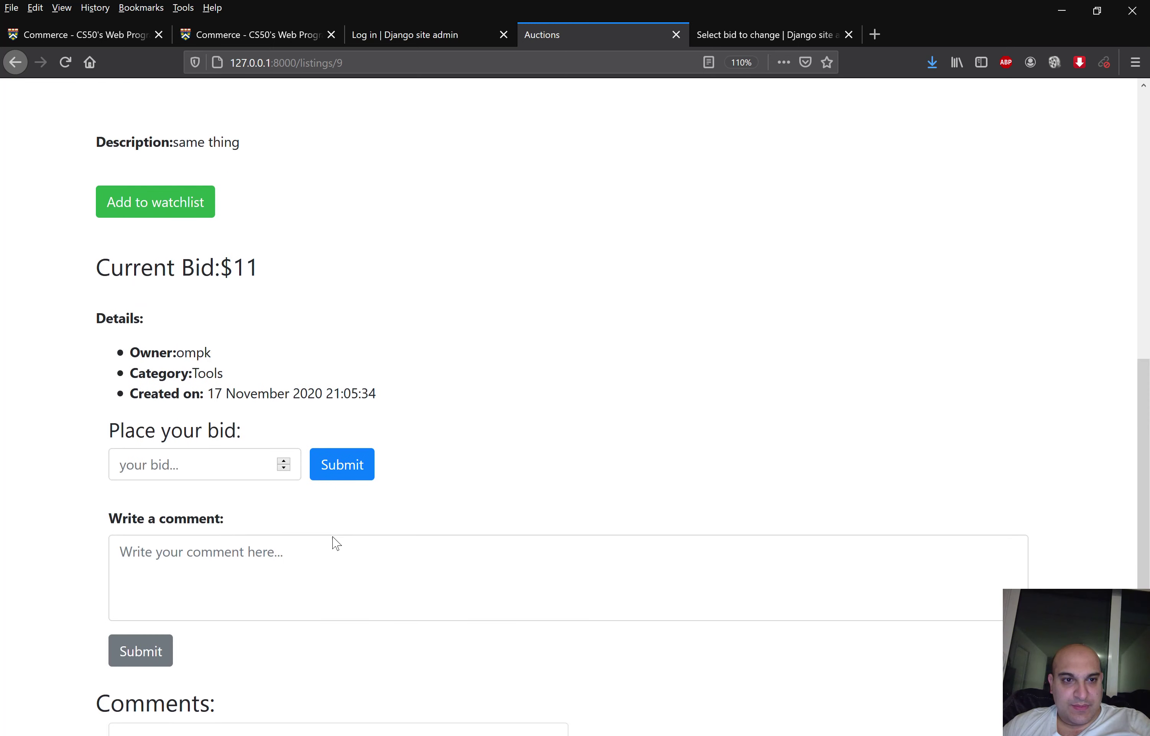
pyautogui.scroll(-3, 337, 545)
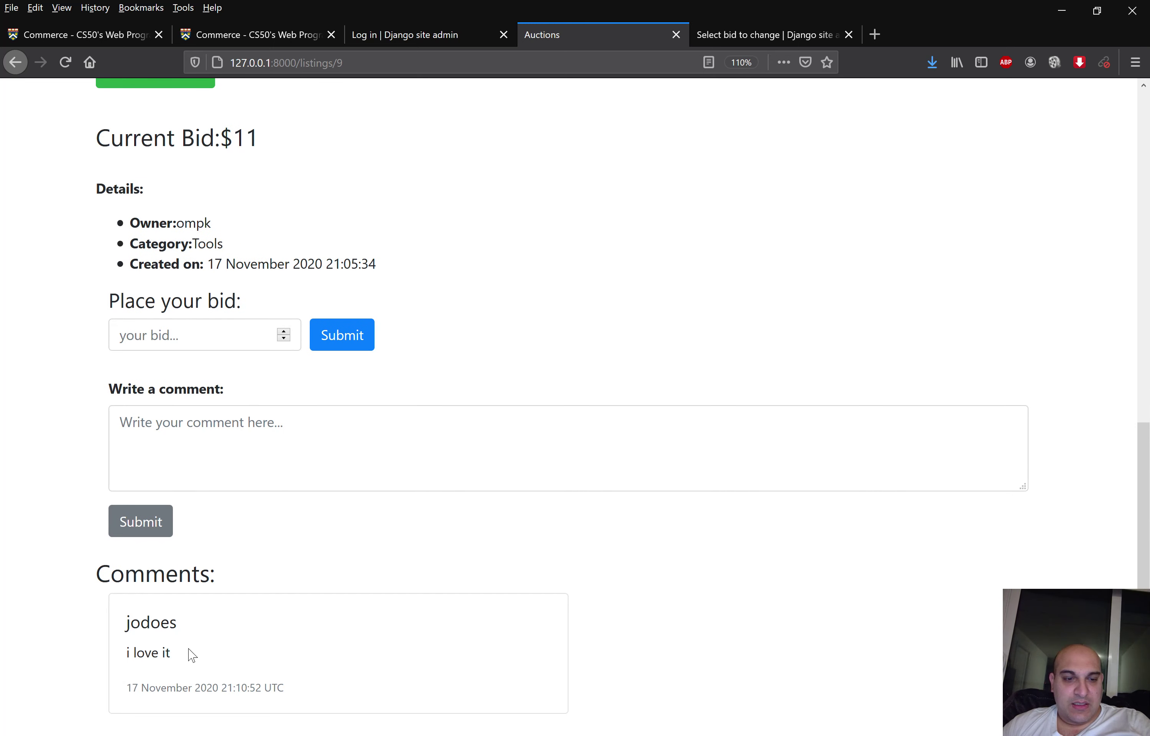
pyautogui.click(735, 35)
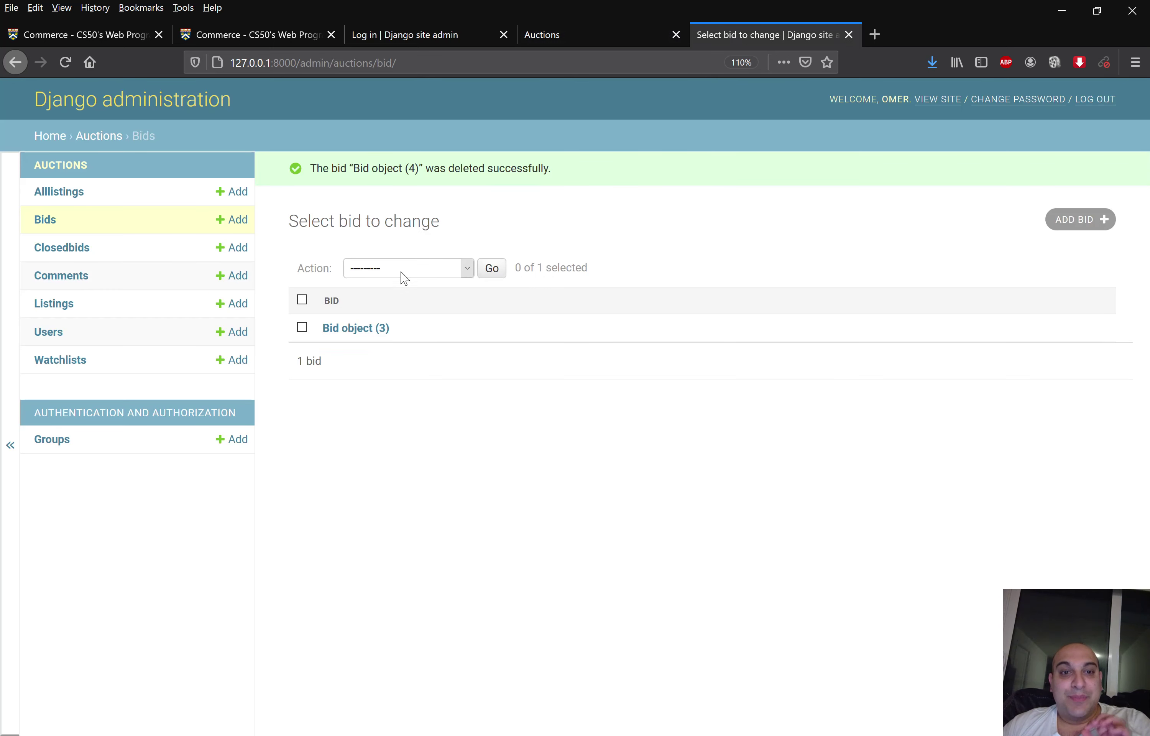
# - Delete Bid object (3) in admin after rechecking the Tool Box listing
pyautogui.click(373, 331)
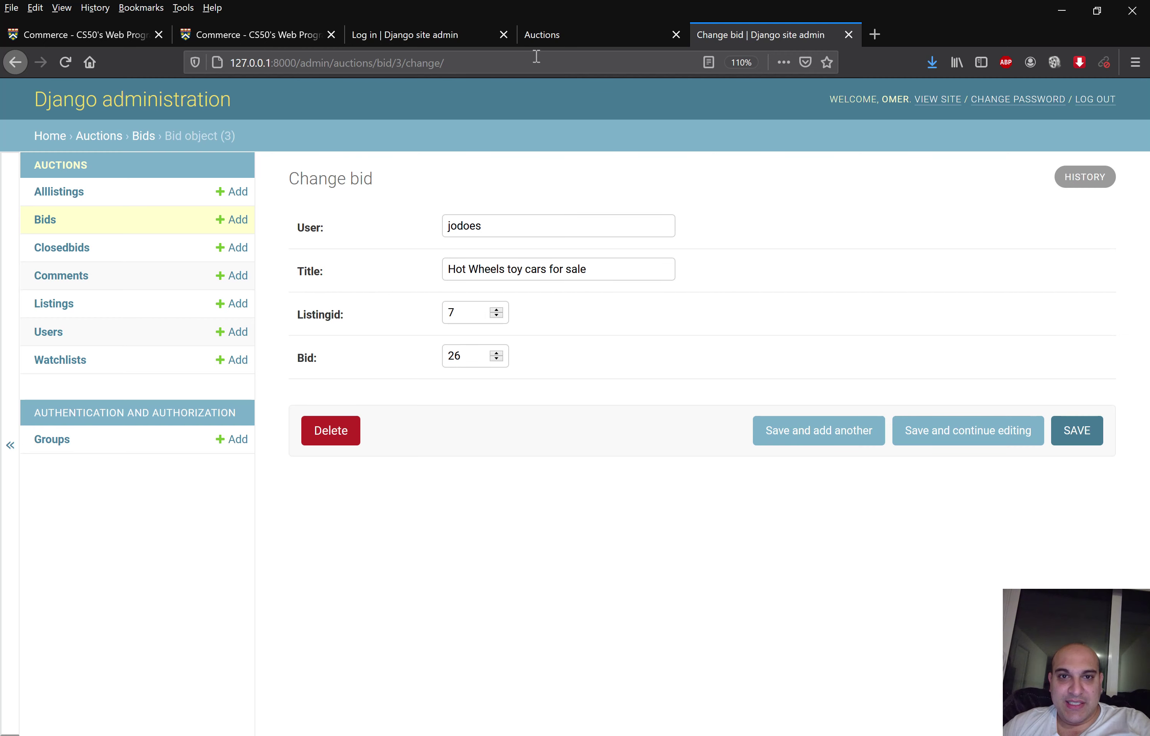
pyautogui.click(552, 45)
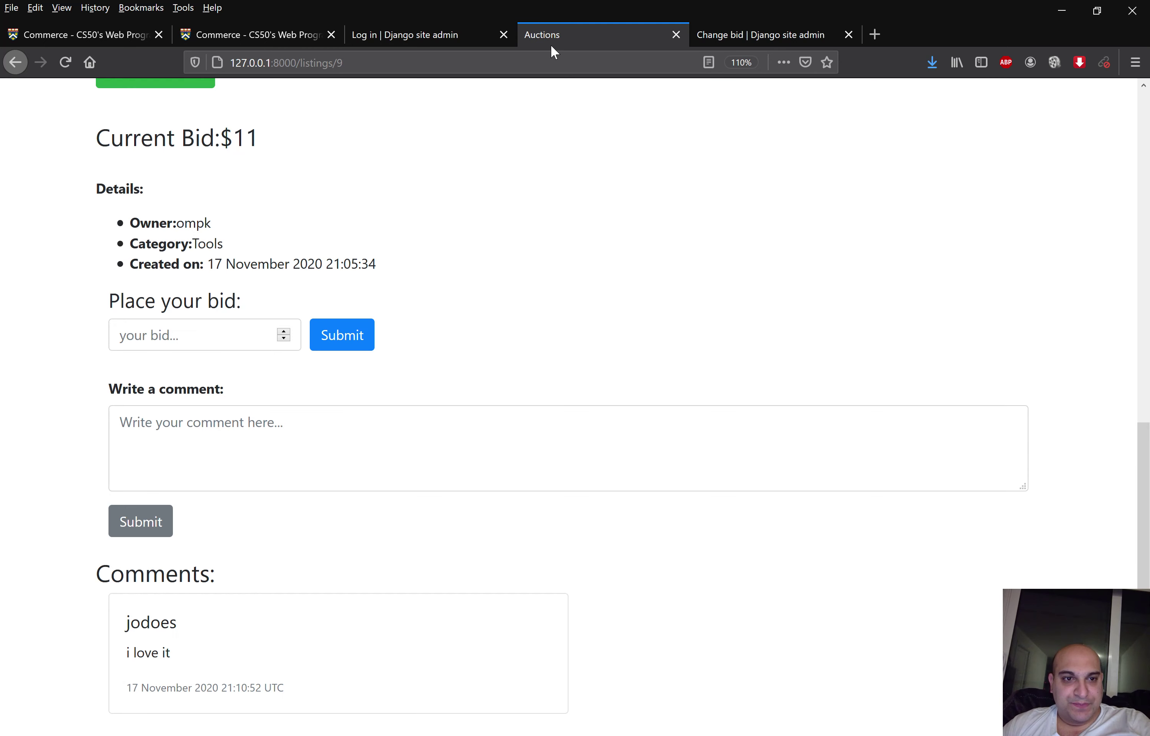
pyautogui.click(742, 30)
pyautogui.click(338, 439)
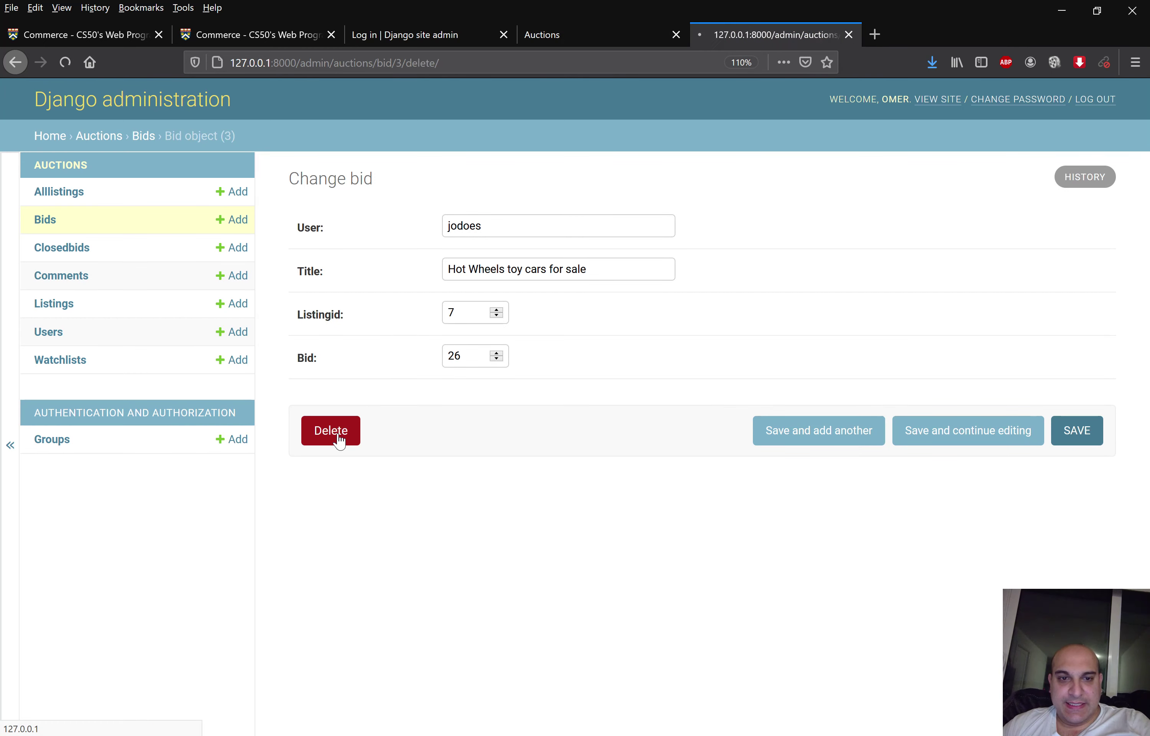
pyautogui.click(369, 371)
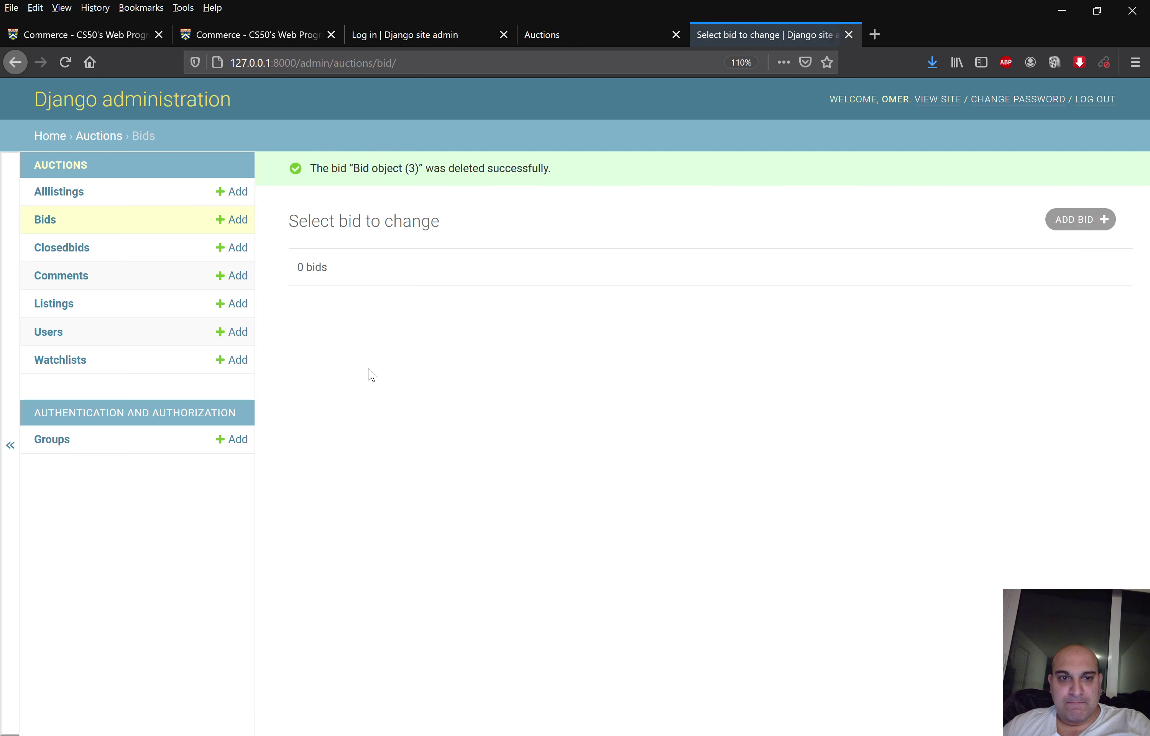
# - Reload and reopen the Tool Box for sale listing to confirm it still shows $11
pyautogui.click(601, 30)
pyautogui.press('F5')
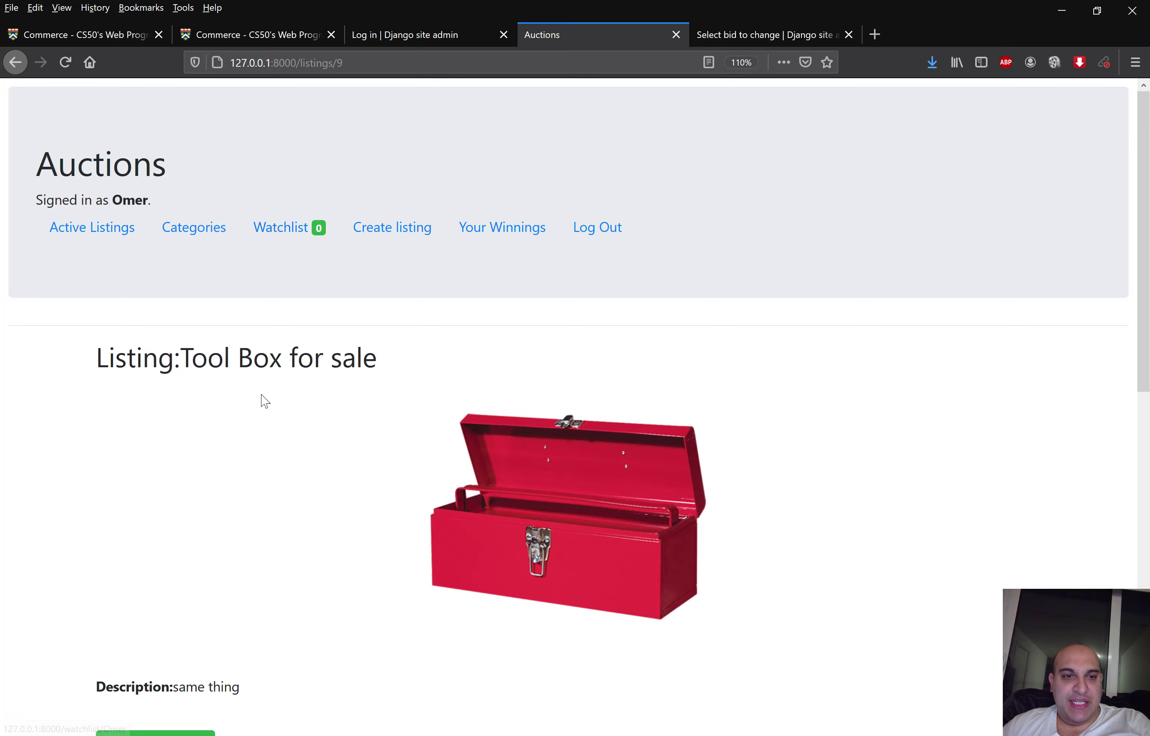
pyautogui.scroll(-6, 259, 400)
pyautogui.scroll(6, 201, 369)
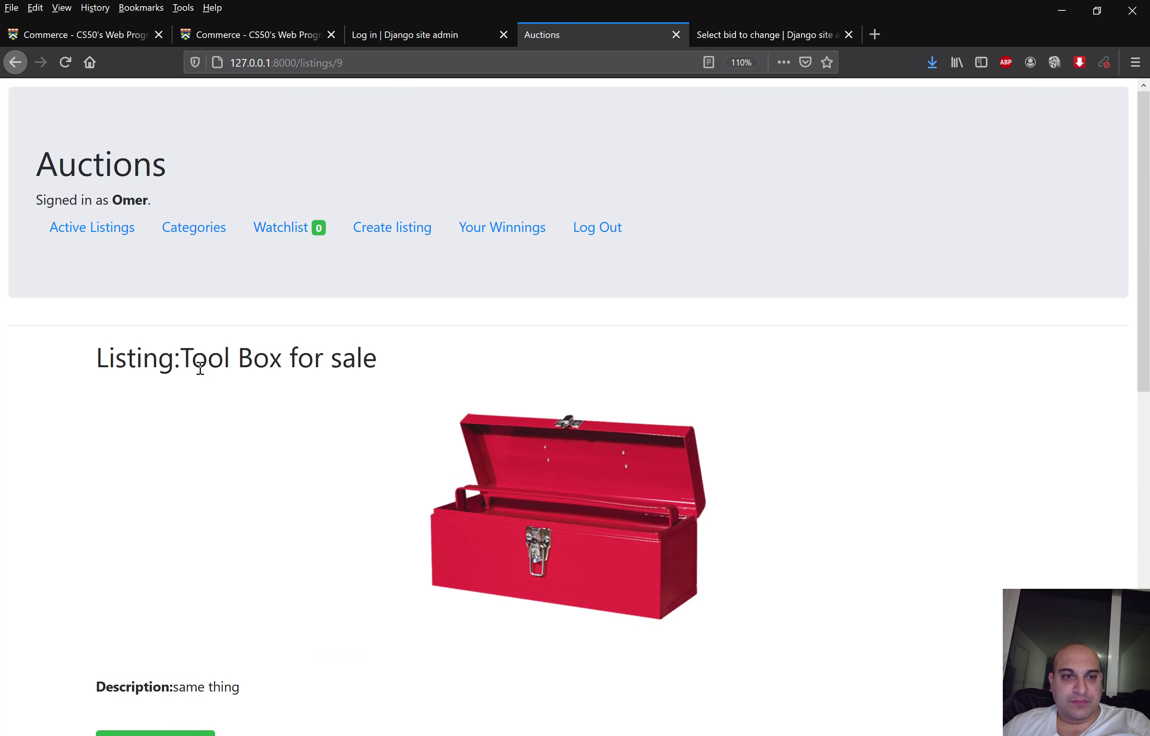
pyautogui.click(118, 244)
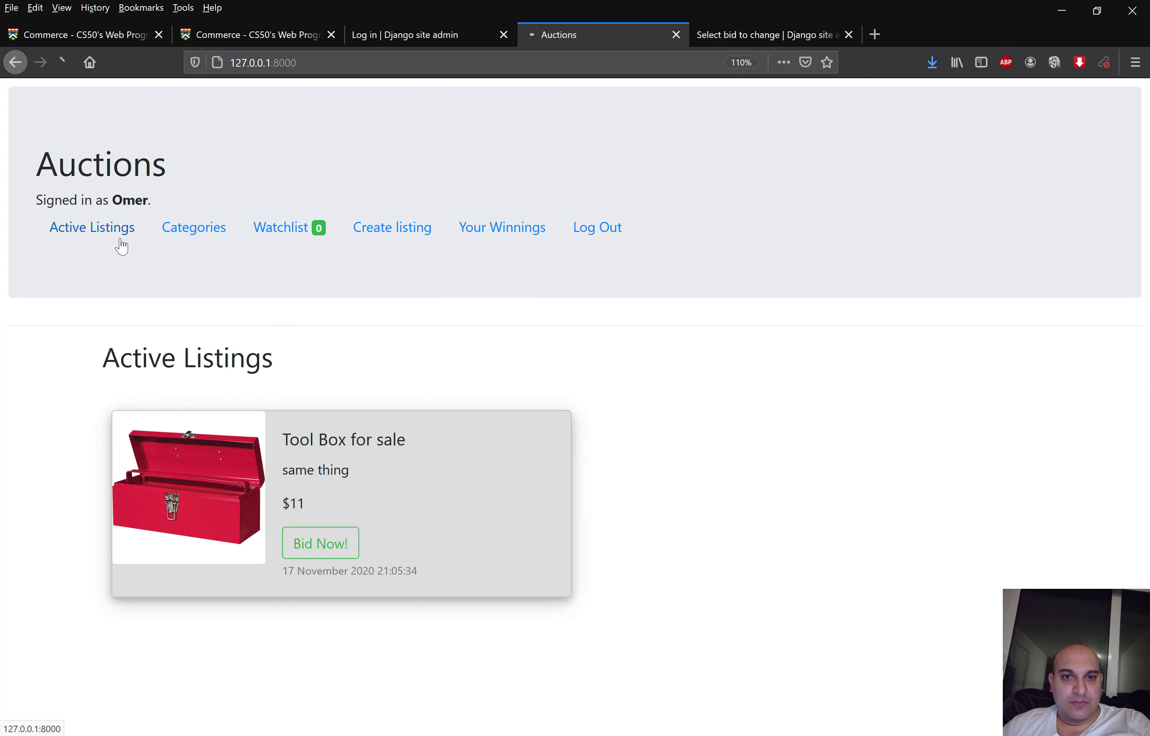
pyautogui.click(320, 545)
pyautogui.scroll(-10, 362, 526)
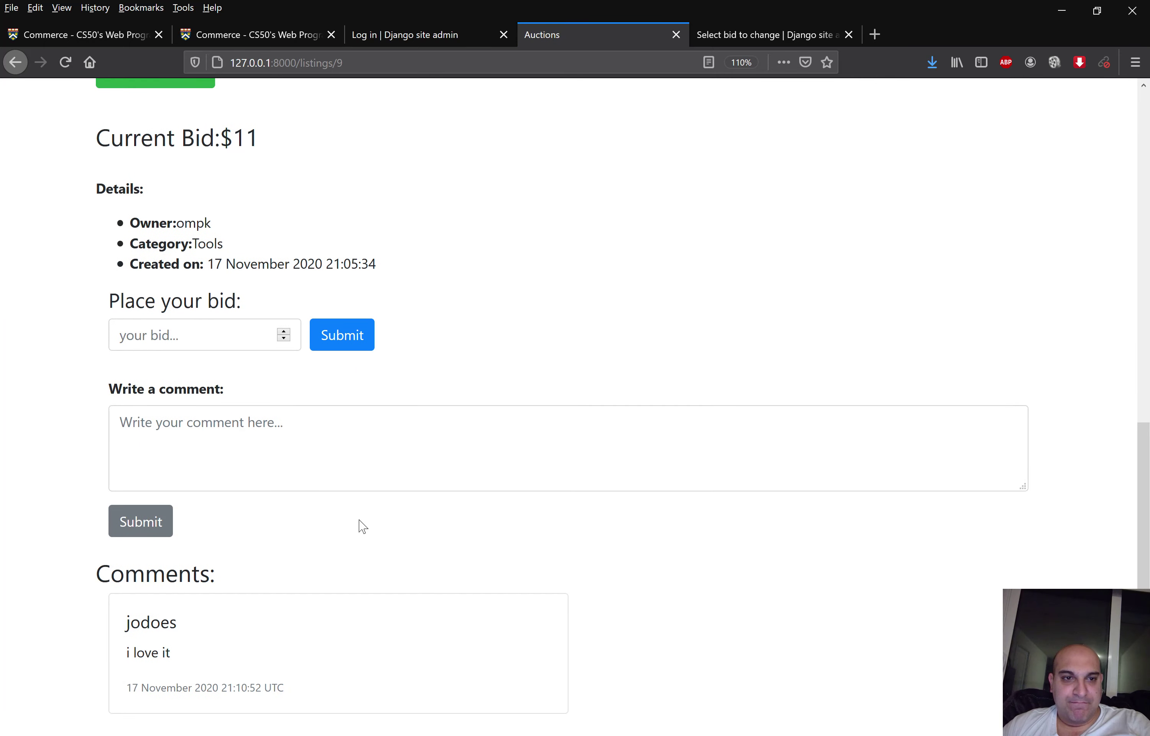
pyautogui.scroll(4, 363, 526)
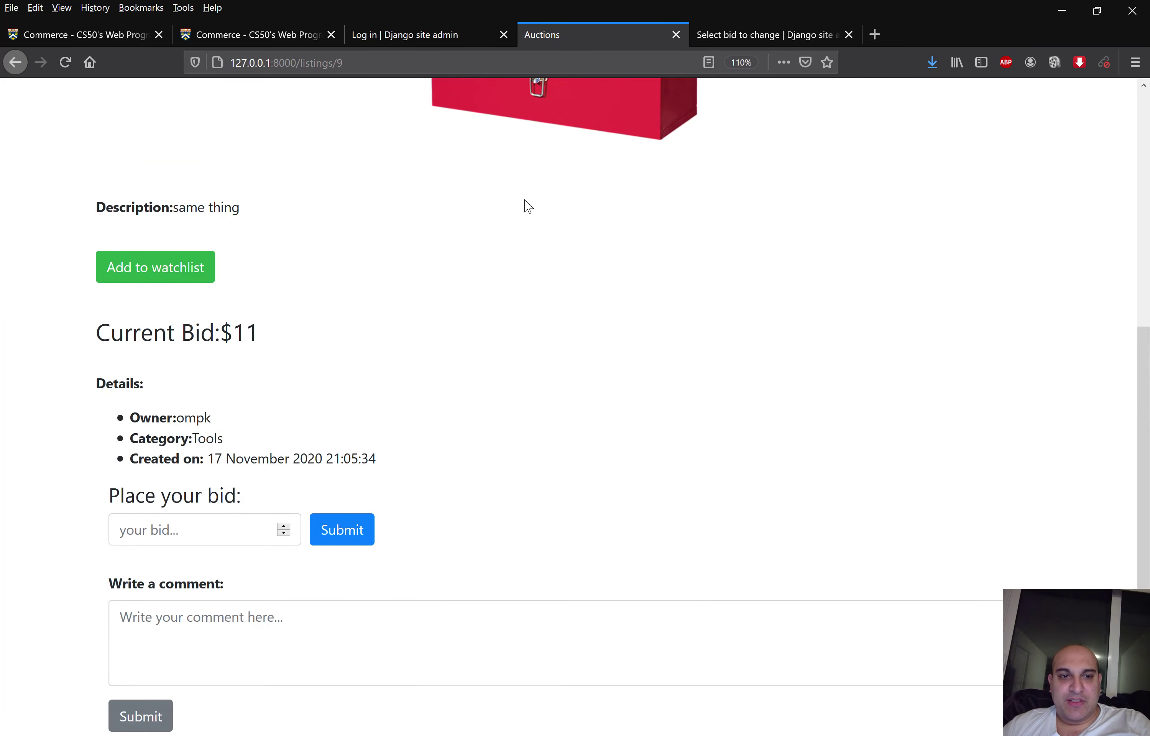
pyautogui.click(722, 37)
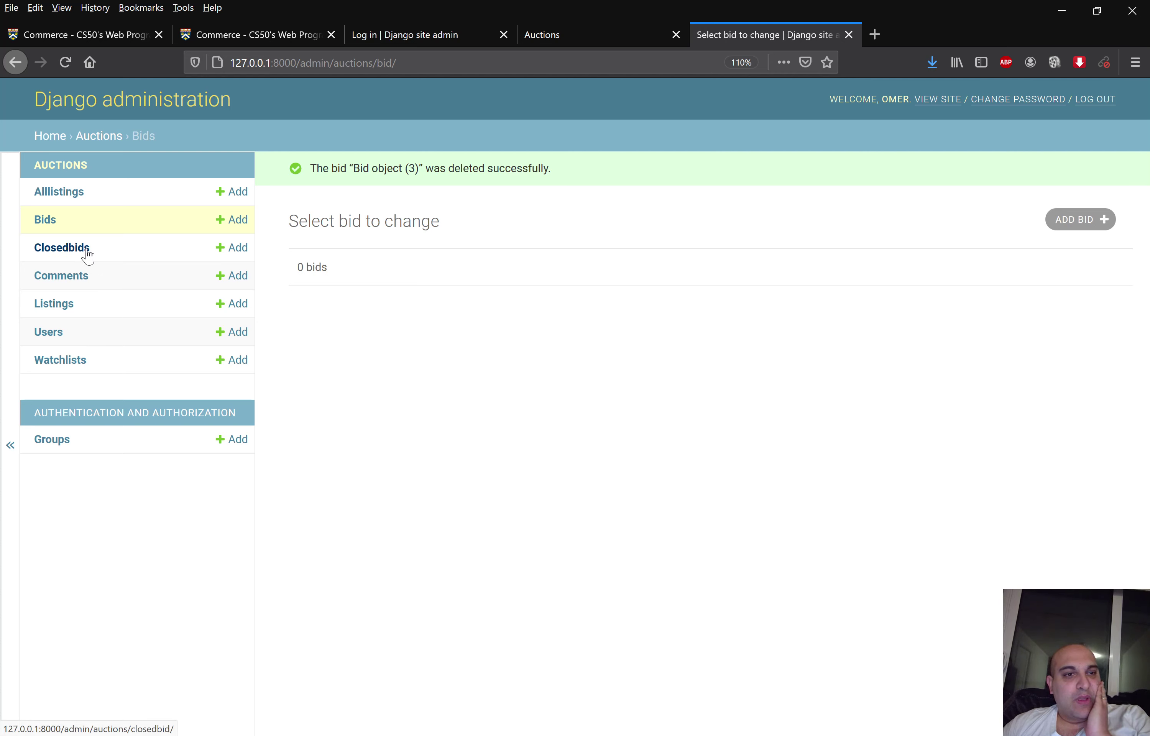
# - Review Closedbid object (5) and Comment object (4) in the admin
pyautogui.click(62, 248)
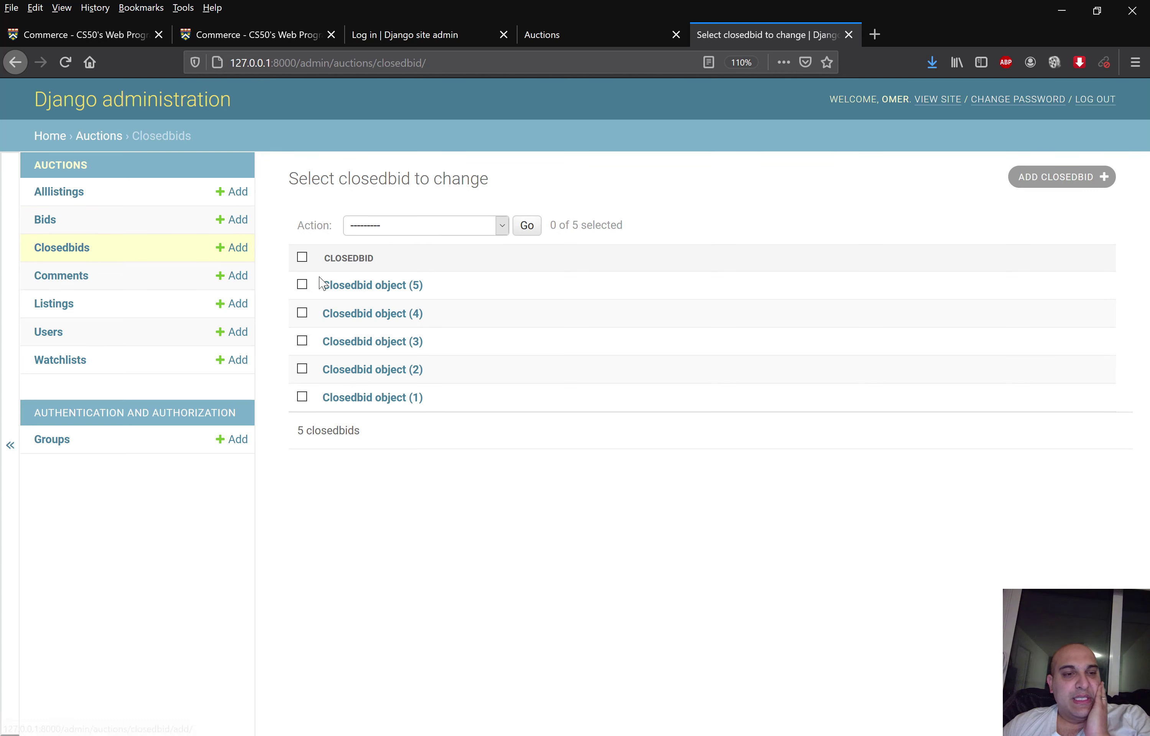
pyautogui.click(389, 297)
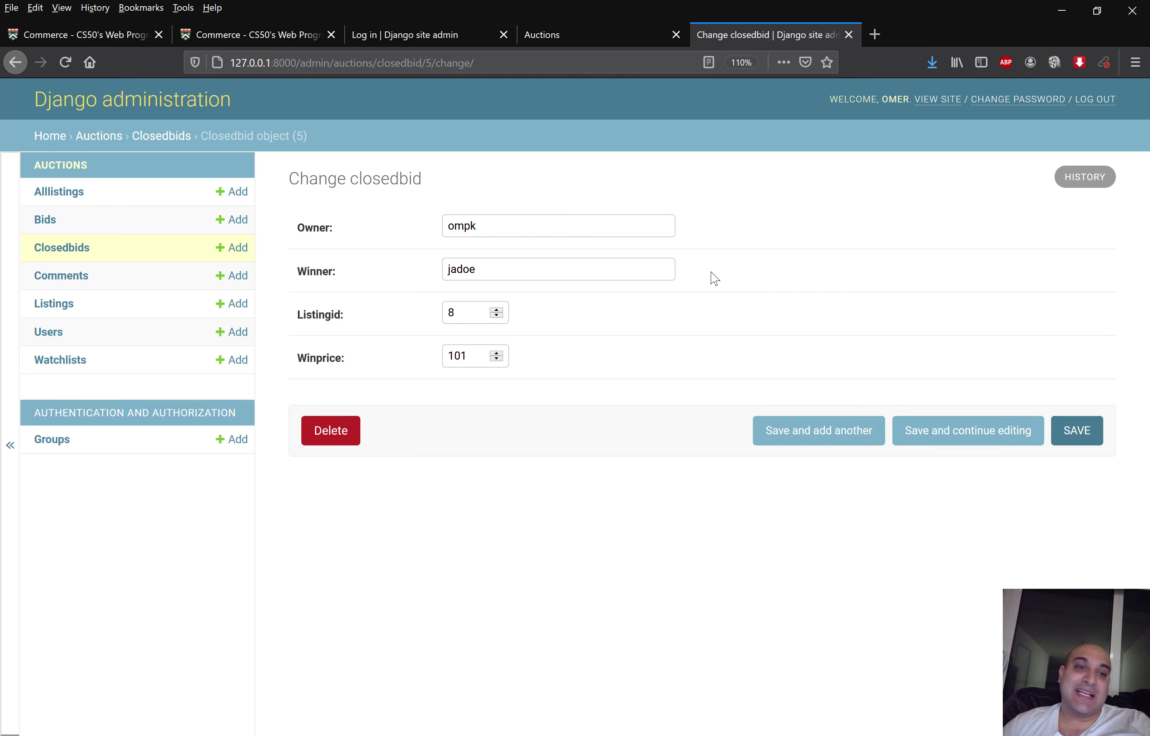
pyautogui.click(73, 249)
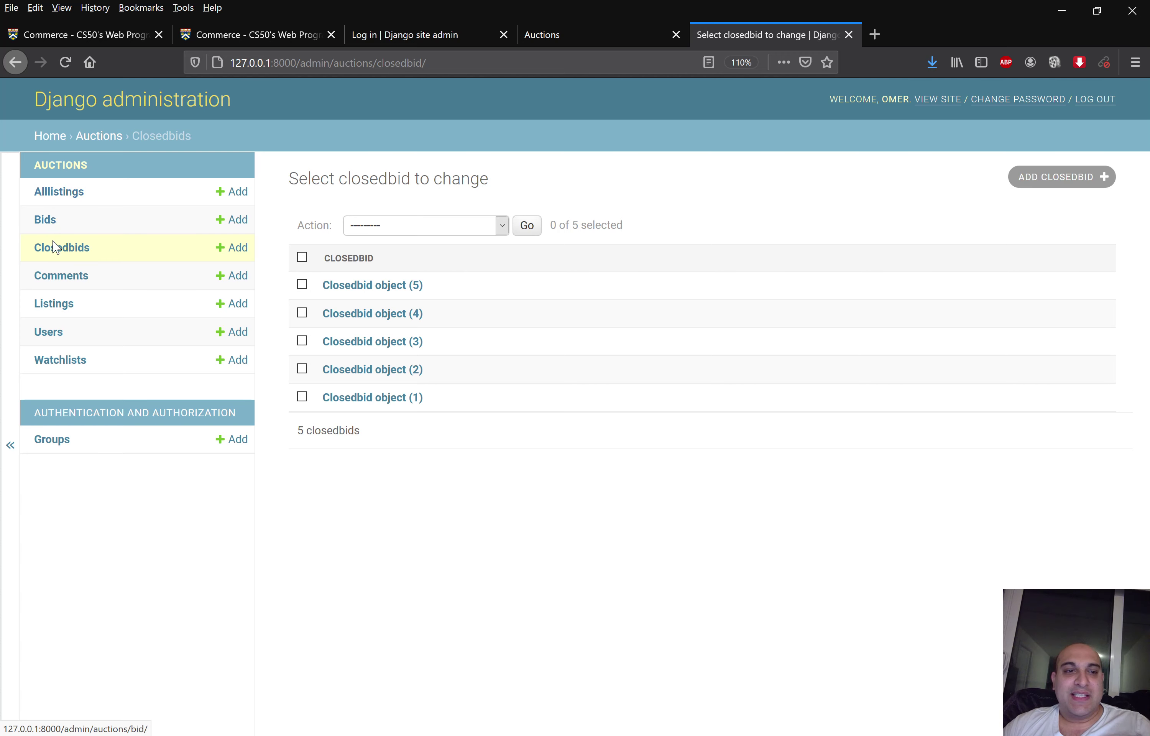
pyautogui.click(70, 280)
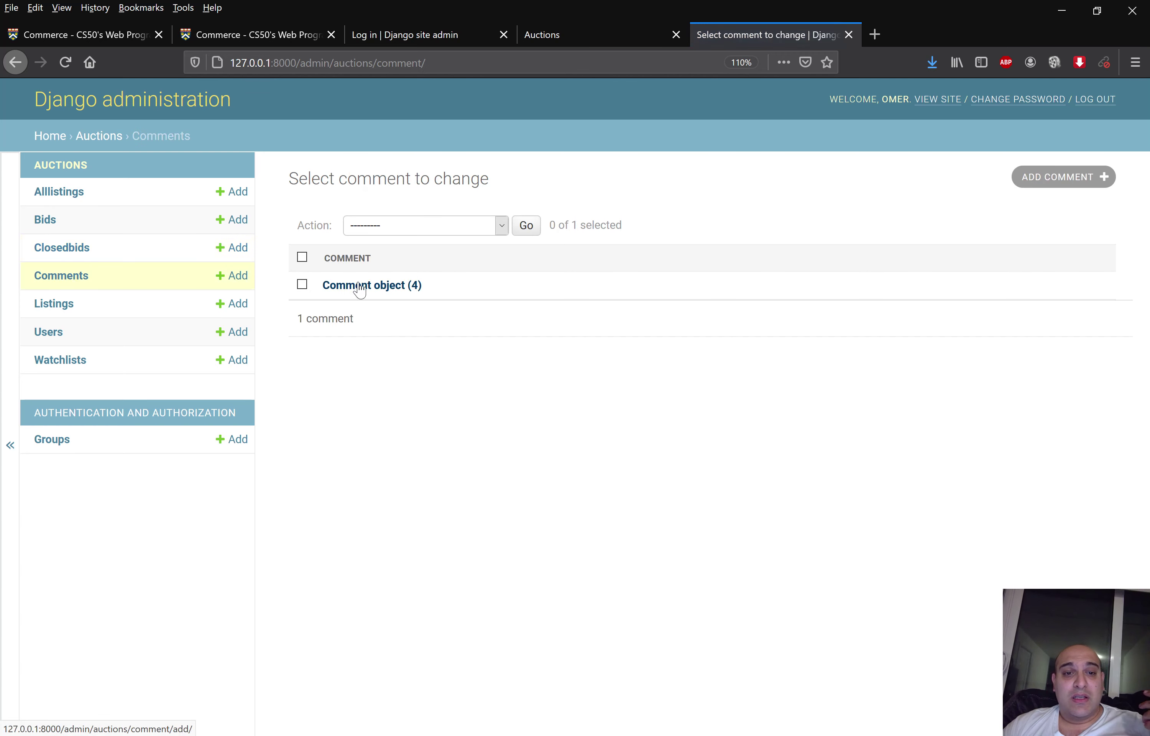
pyautogui.click(389, 286)
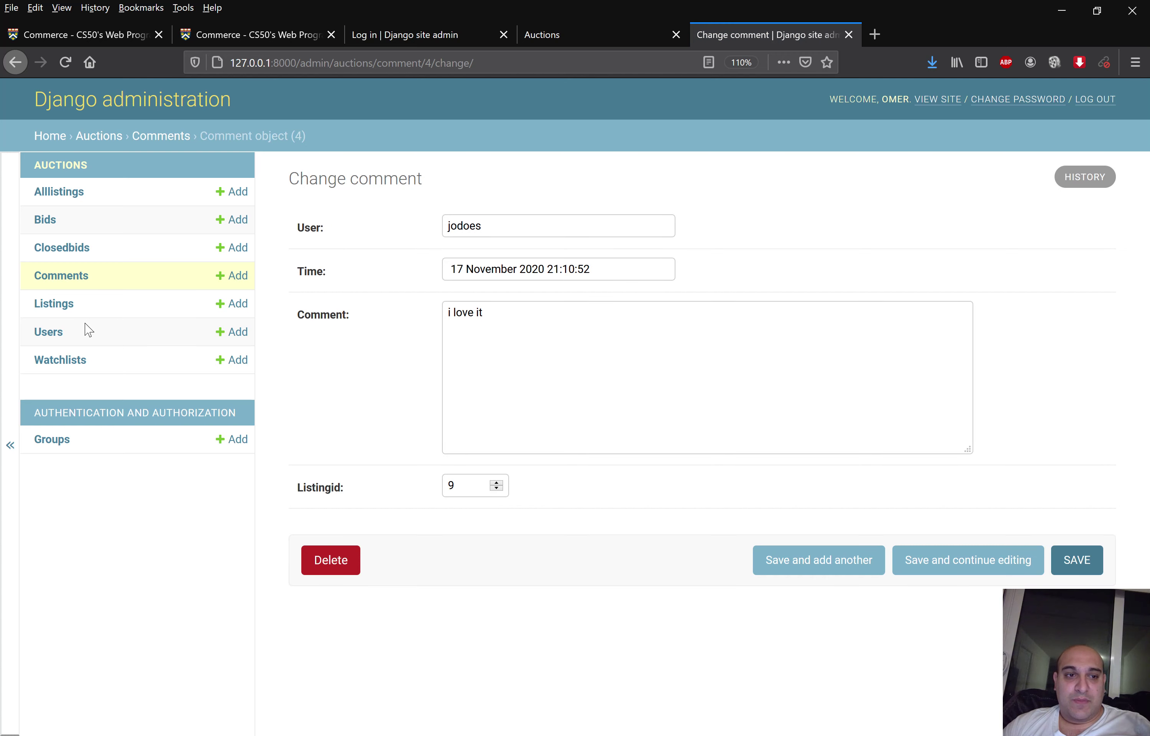
# - Inspect Watchlist object (3), then Watchlist object (2) for listing 7
pyautogui.click(65, 363)
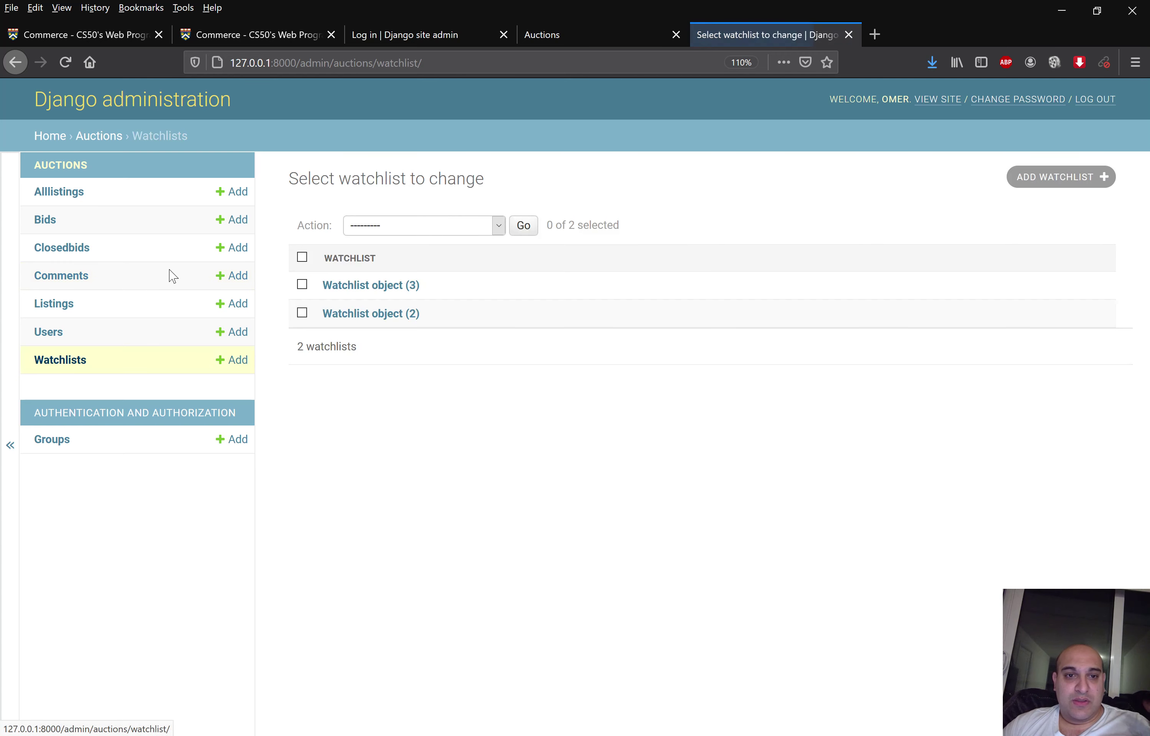
pyautogui.click(382, 286)
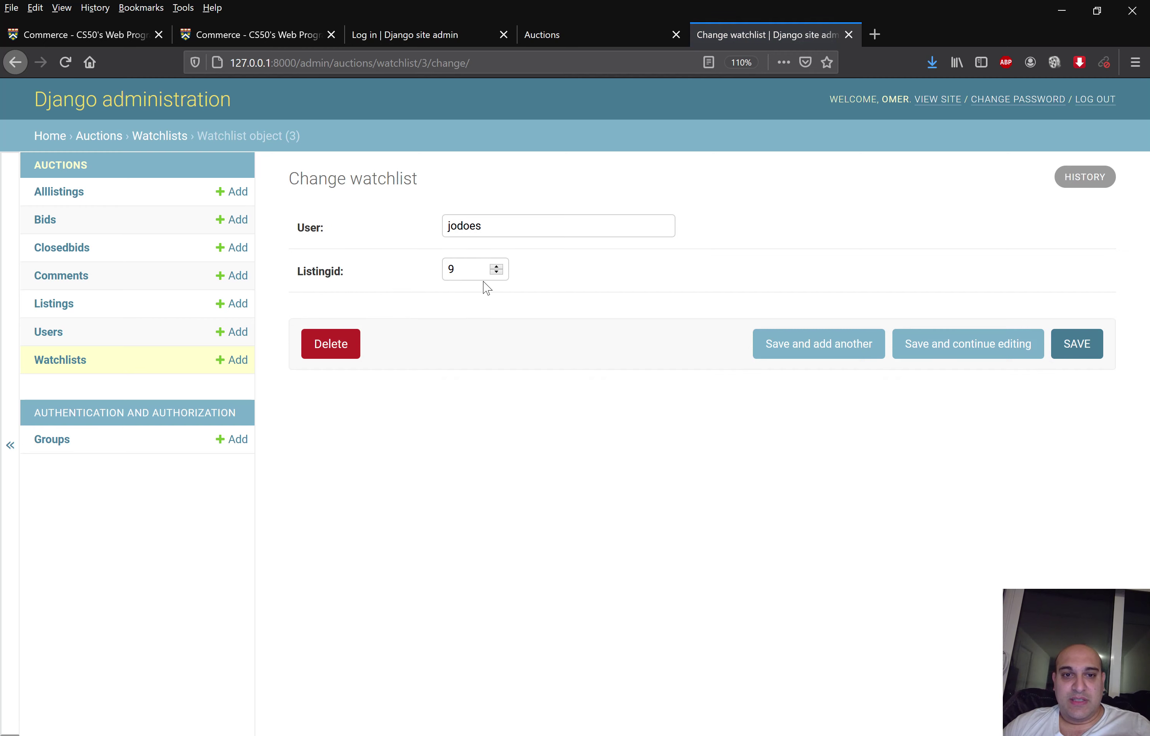
pyautogui.click(141, 363)
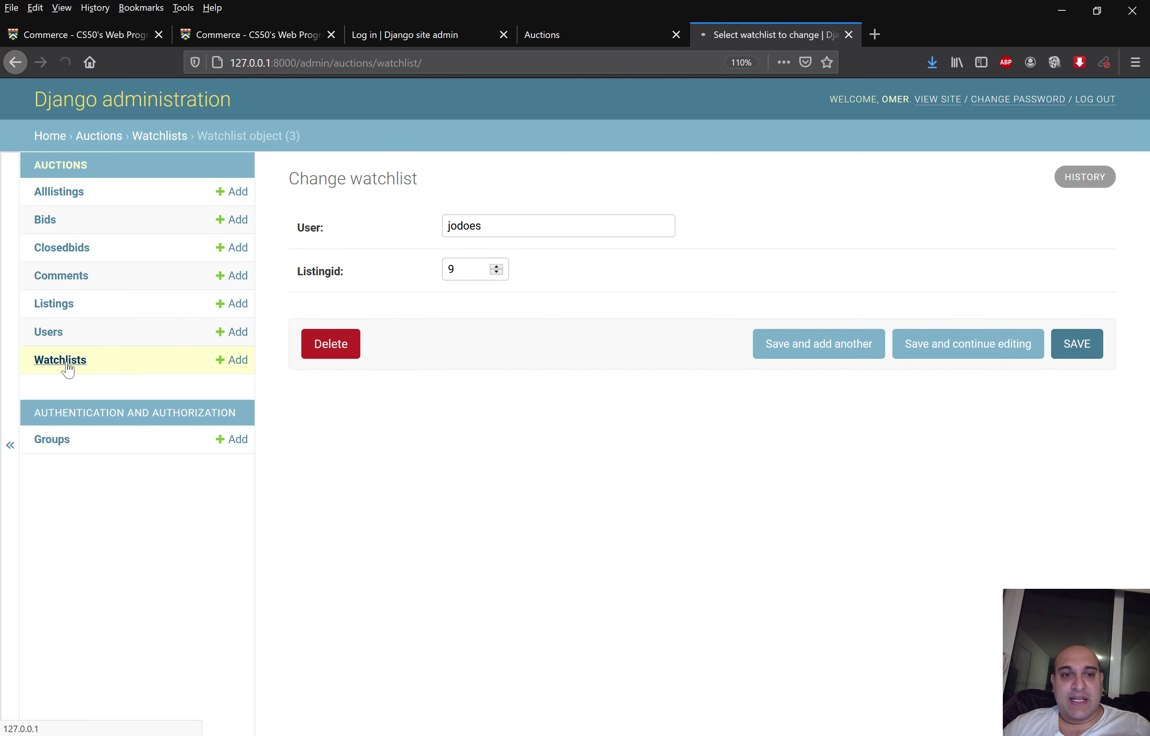
pyautogui.click(363, 315)
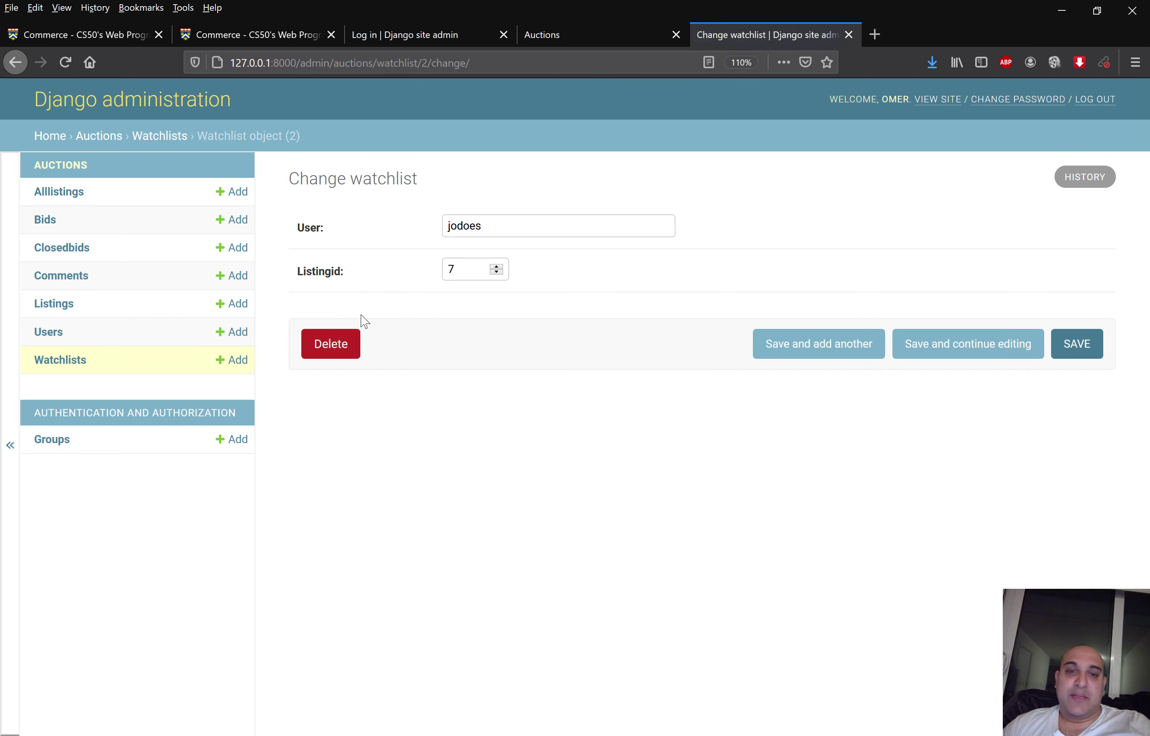